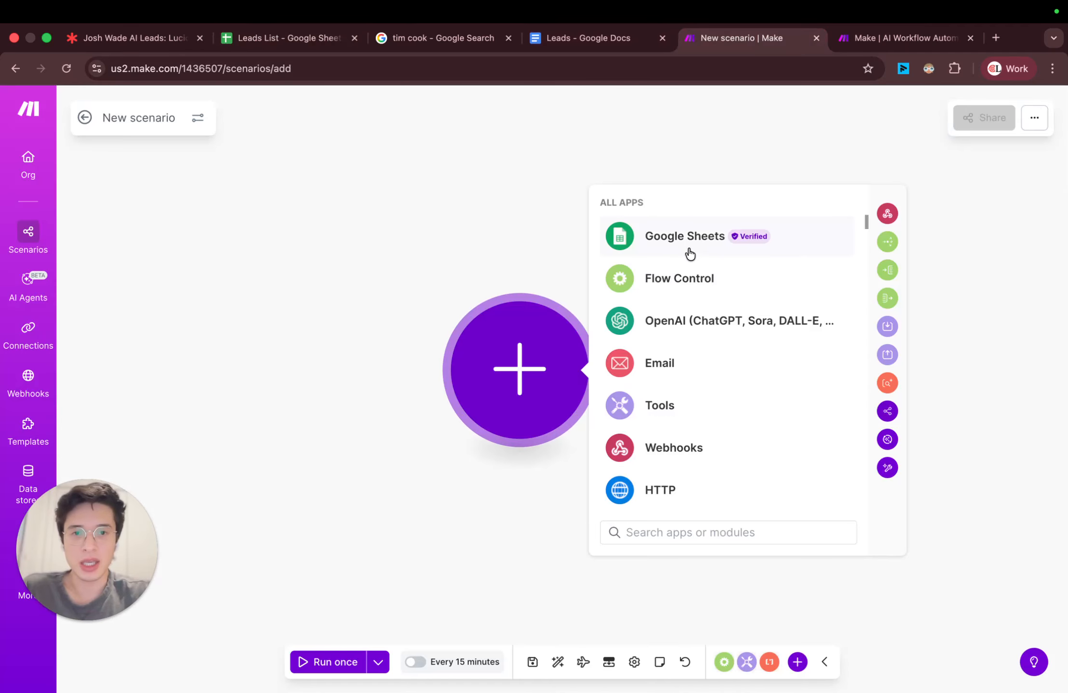
Step: Add a Google Sheets Search Rows module as the first module of the scenario
click(683, 238)
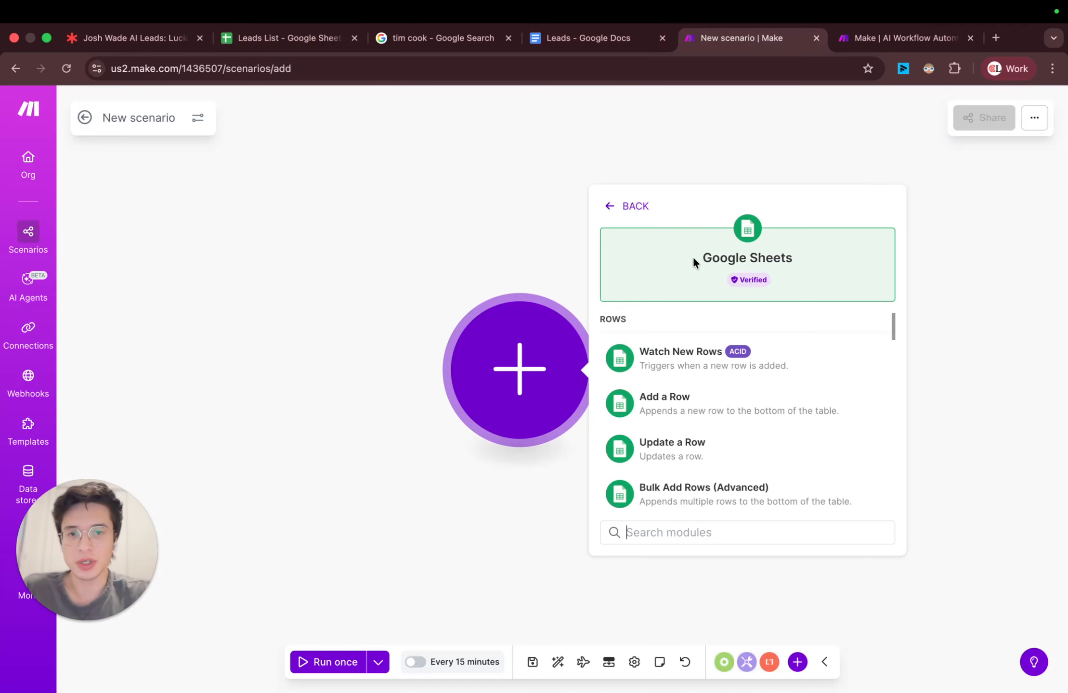
click(699, 533)
text(sea)
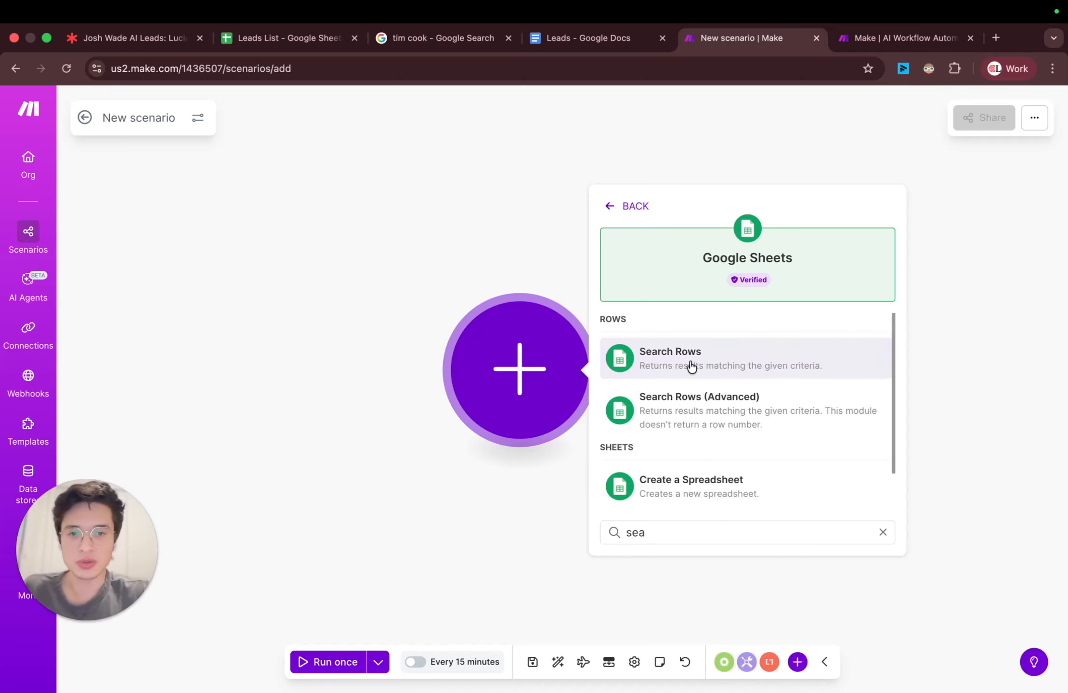
click(706, 366)
click(775, 270)
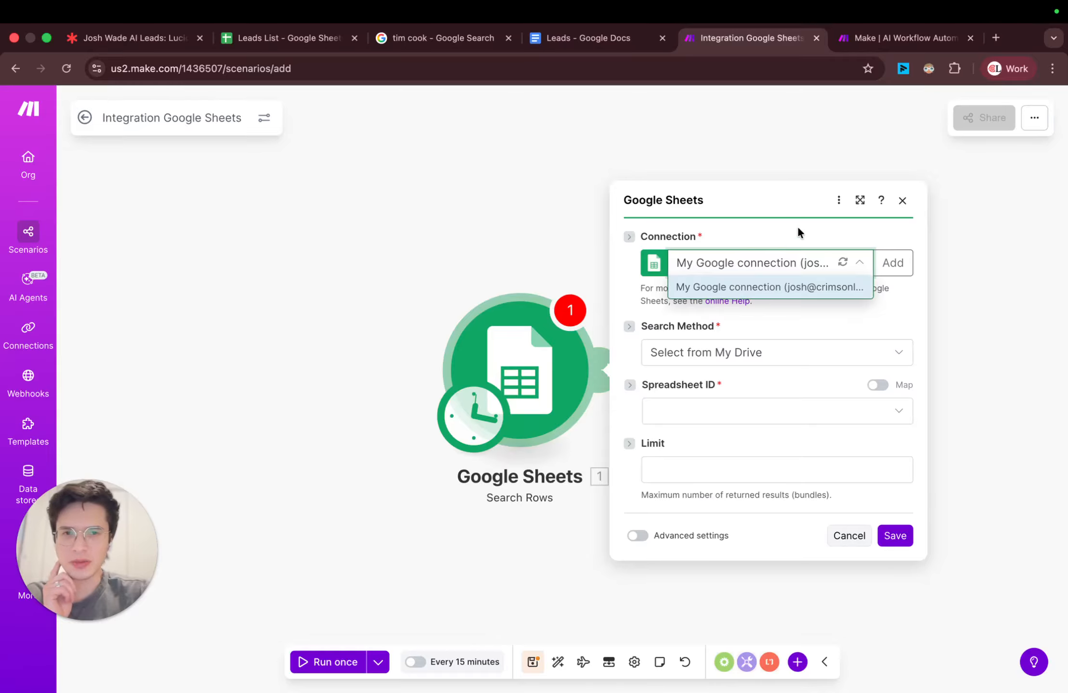
click(892, 263)
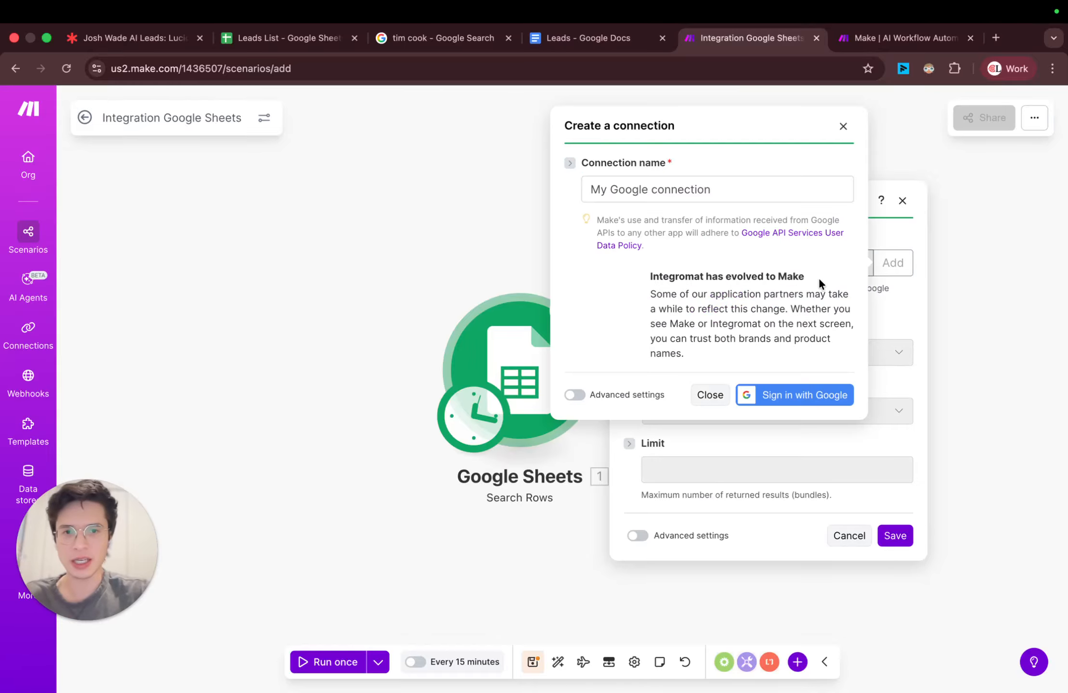
click(842, 127)
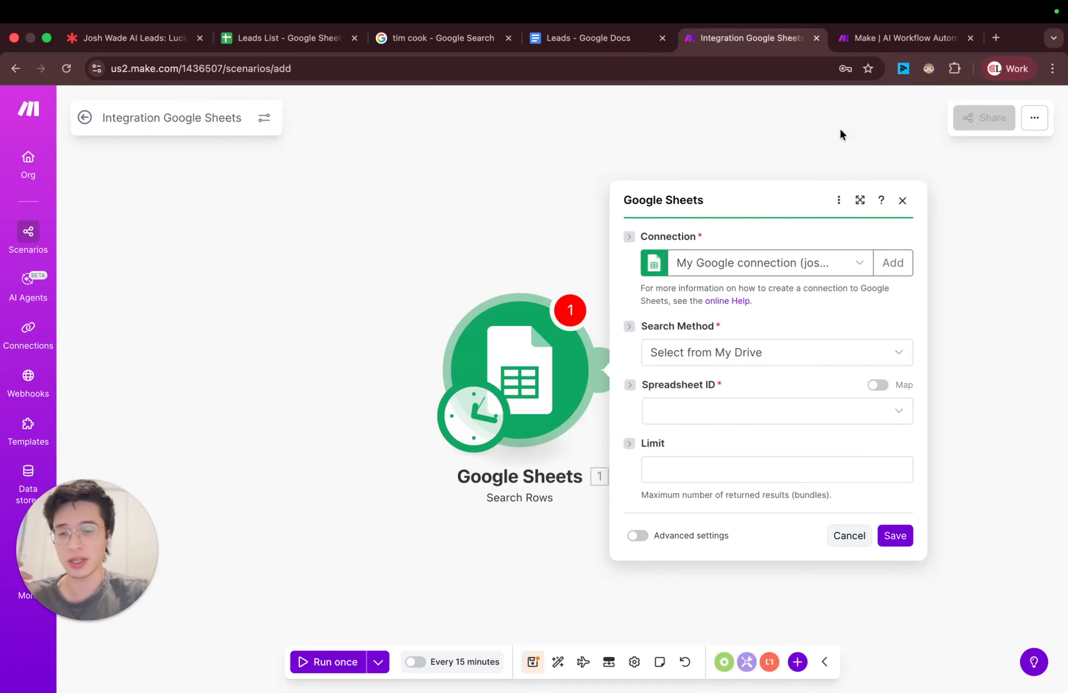
Step: Set the Search Rows module to select from My Drive, using the Leads List spreadsheet and its Sheet1 sheet
click(780, 351)
click(728, 378)
click(721, 406)
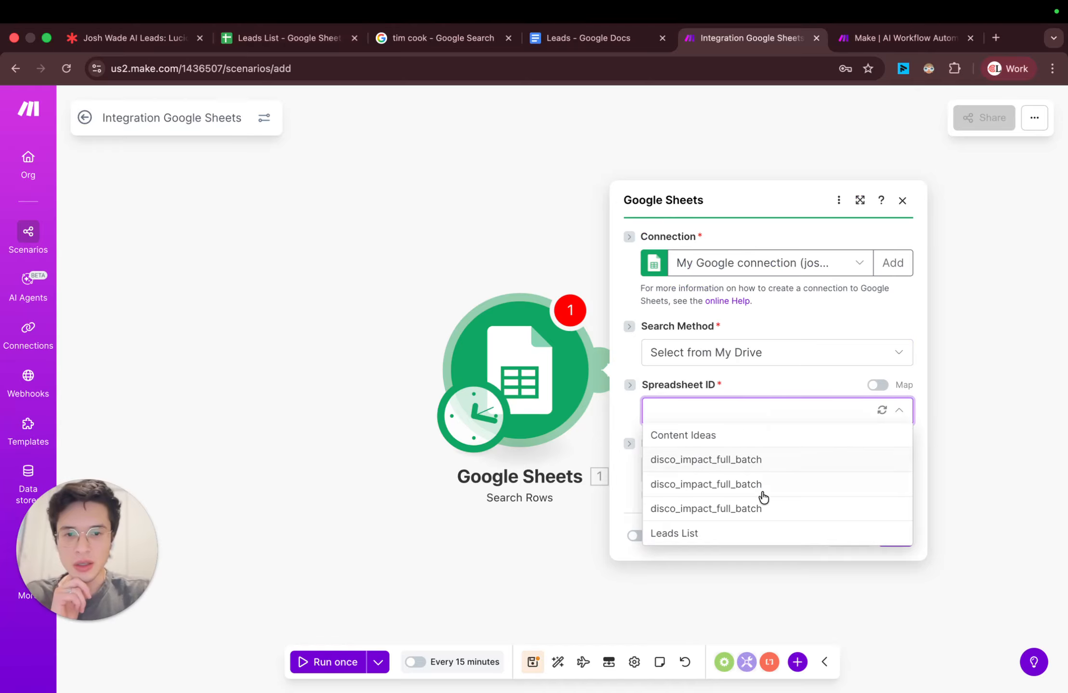
click(718, 535)
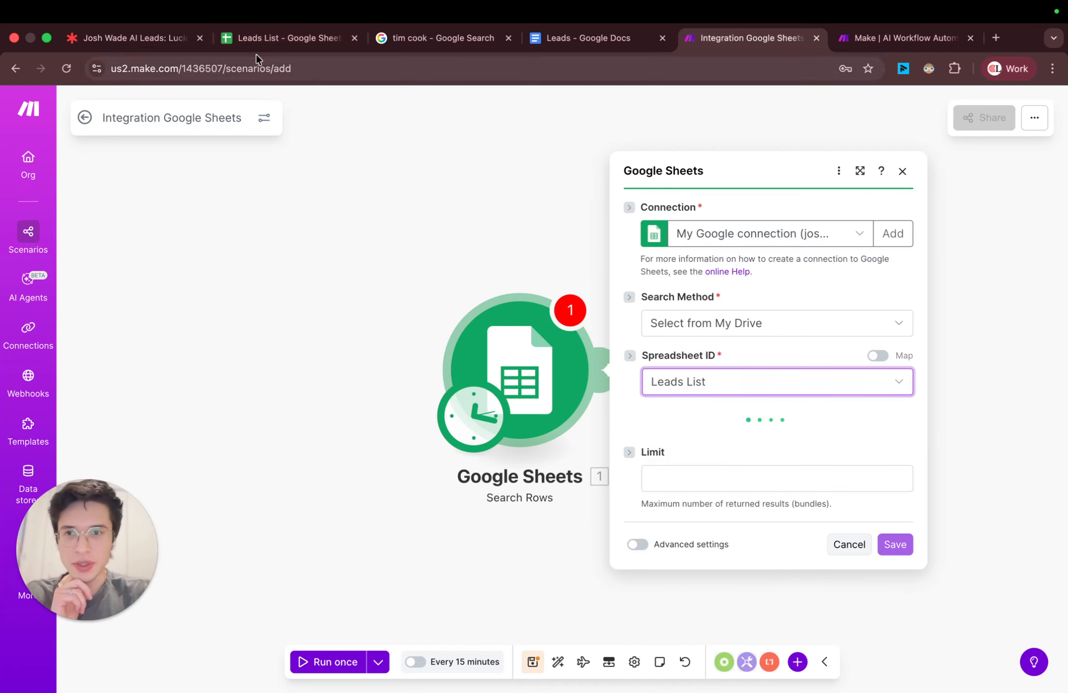
click(292, 39)
click(751, 38)
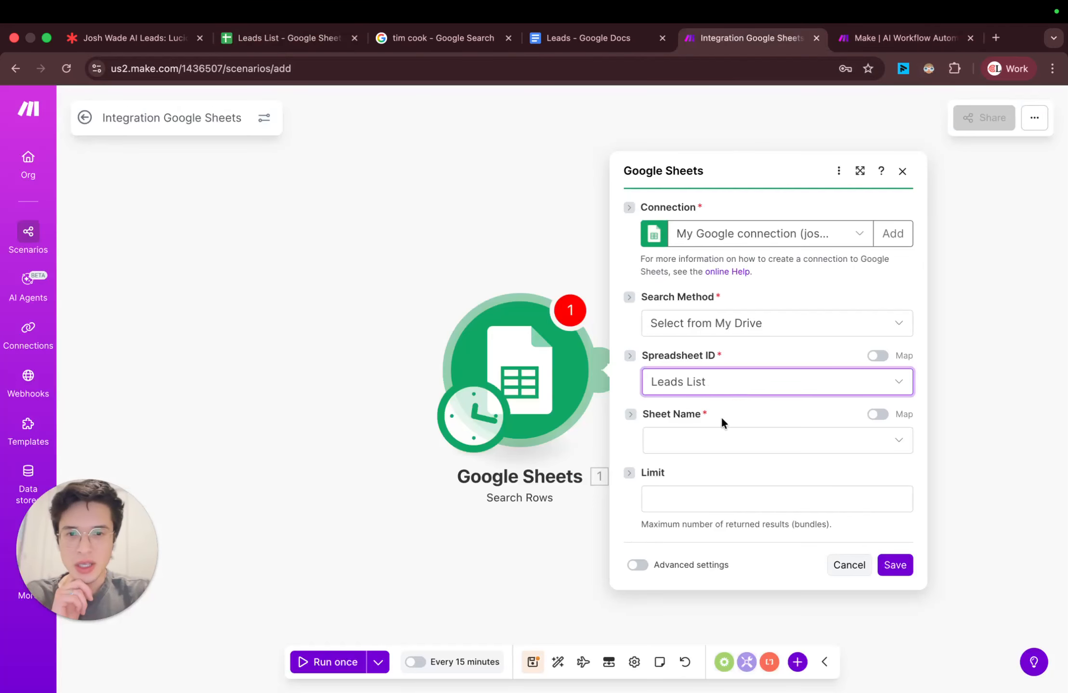
click(701, 443)
click(704, 466)
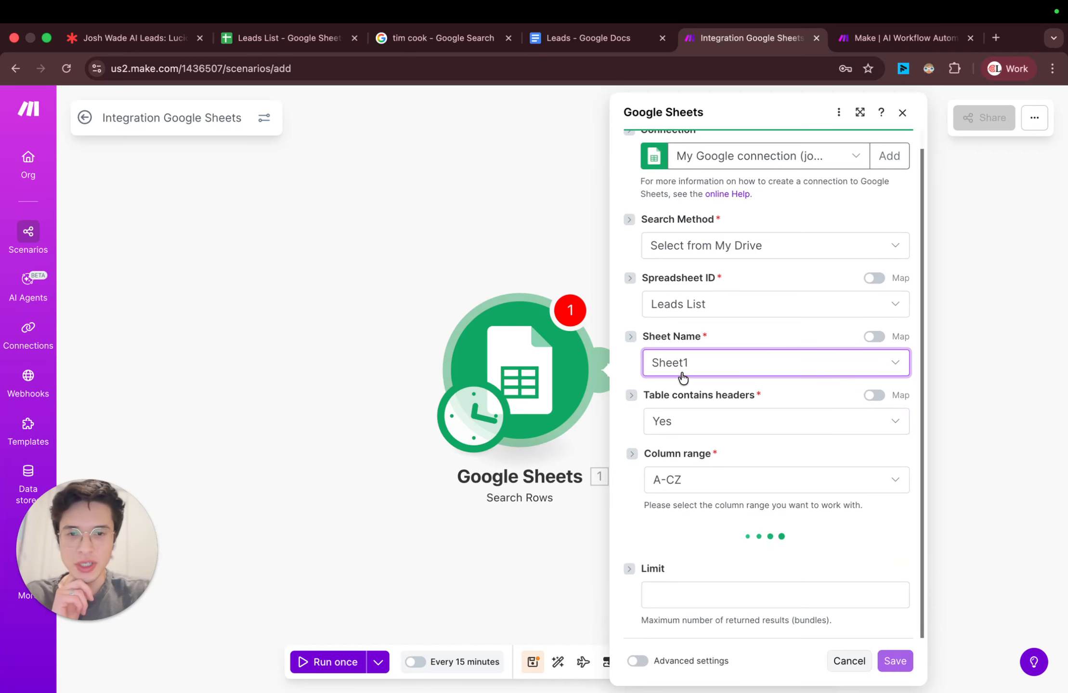
Step: Limit the Search Rows module to 2 returned results and save its settings
scroll(698, 357, down, 5)
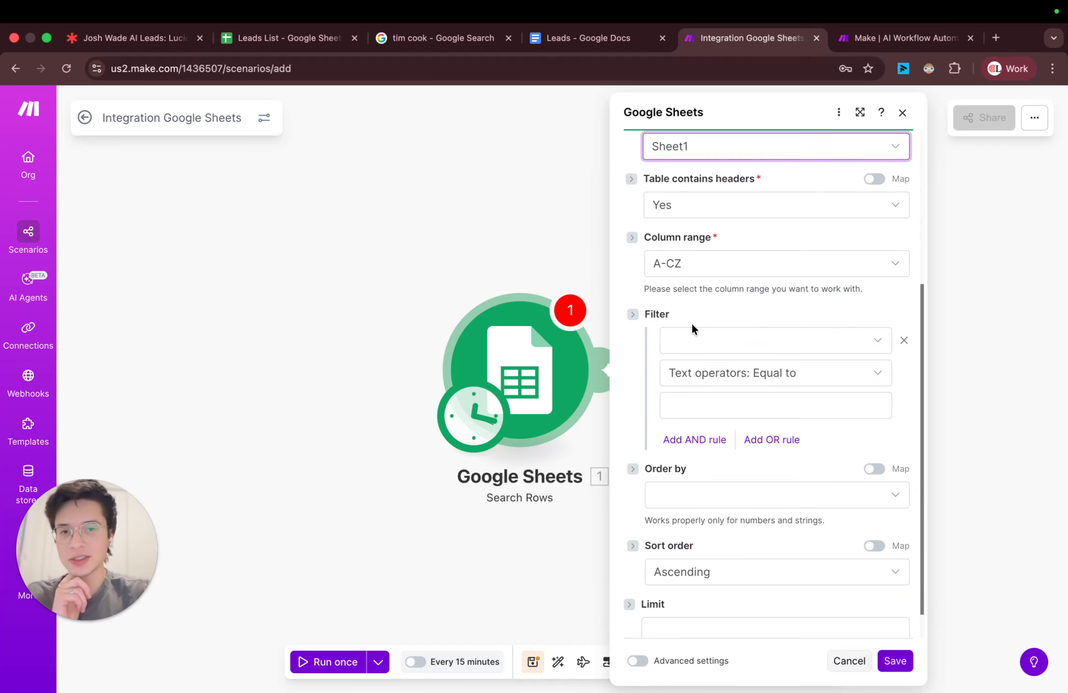
scroll(692, 323, up, 3)
scroll(744, 296, down, 1)
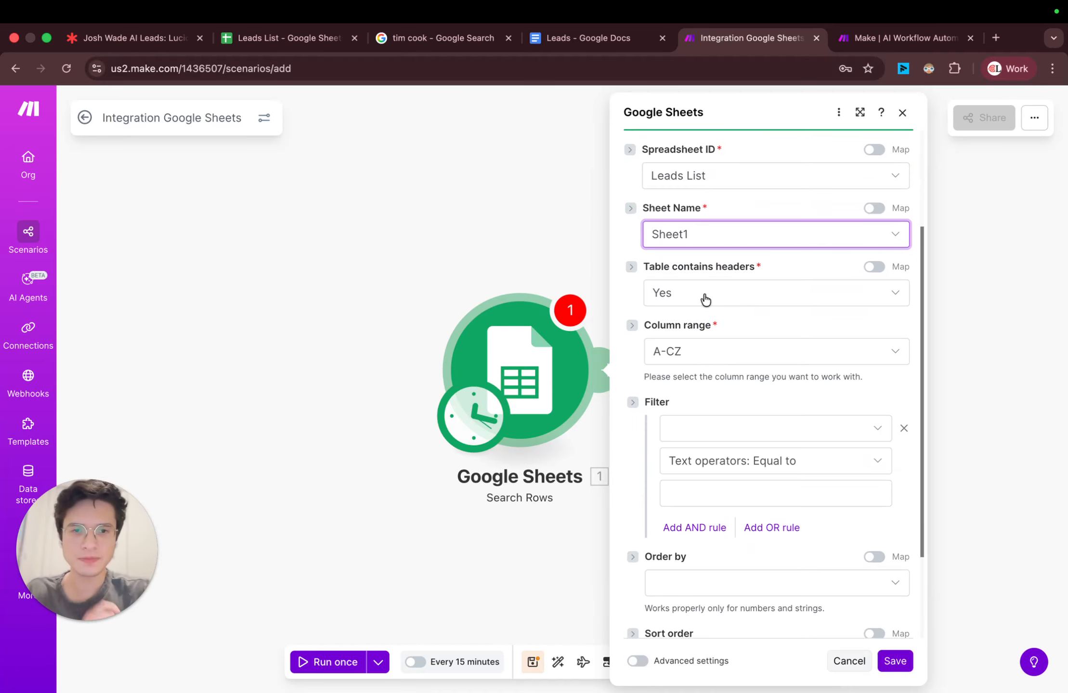
click(257, 43)
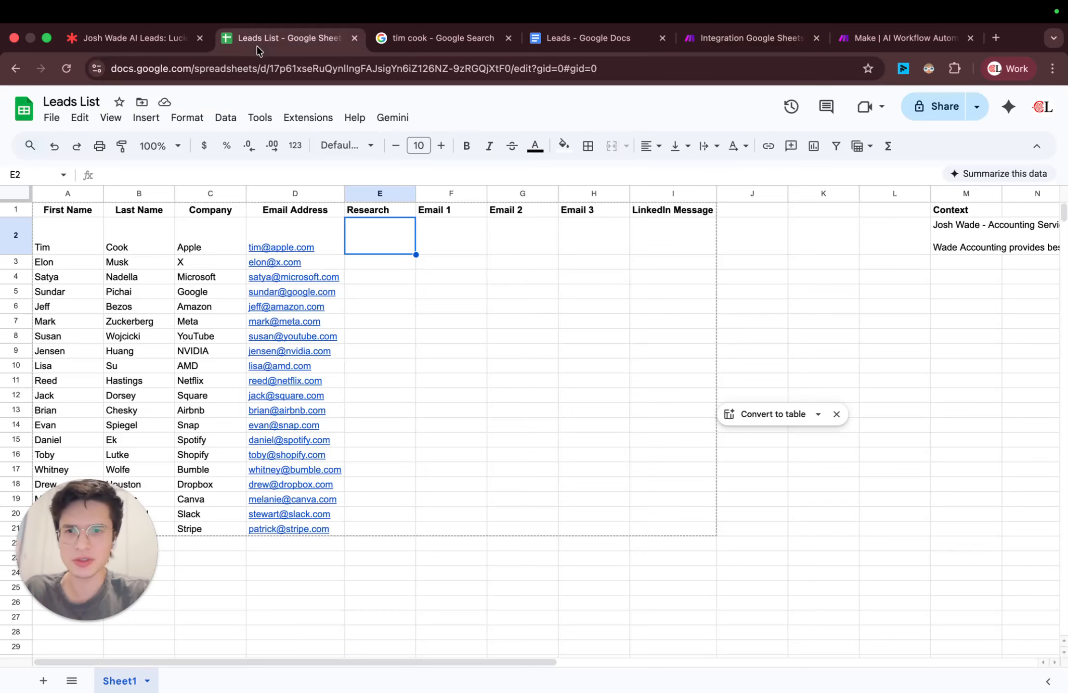
click(761, 46)
scroll(744, 353, down, 2)
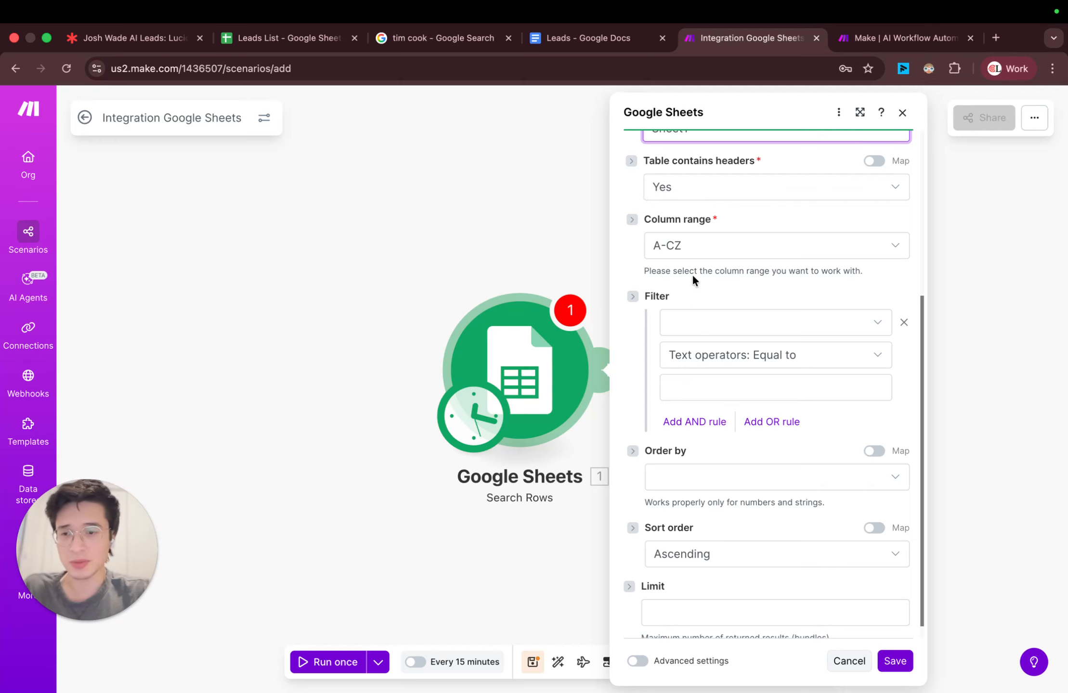
scroll(812, 379, down, 1)
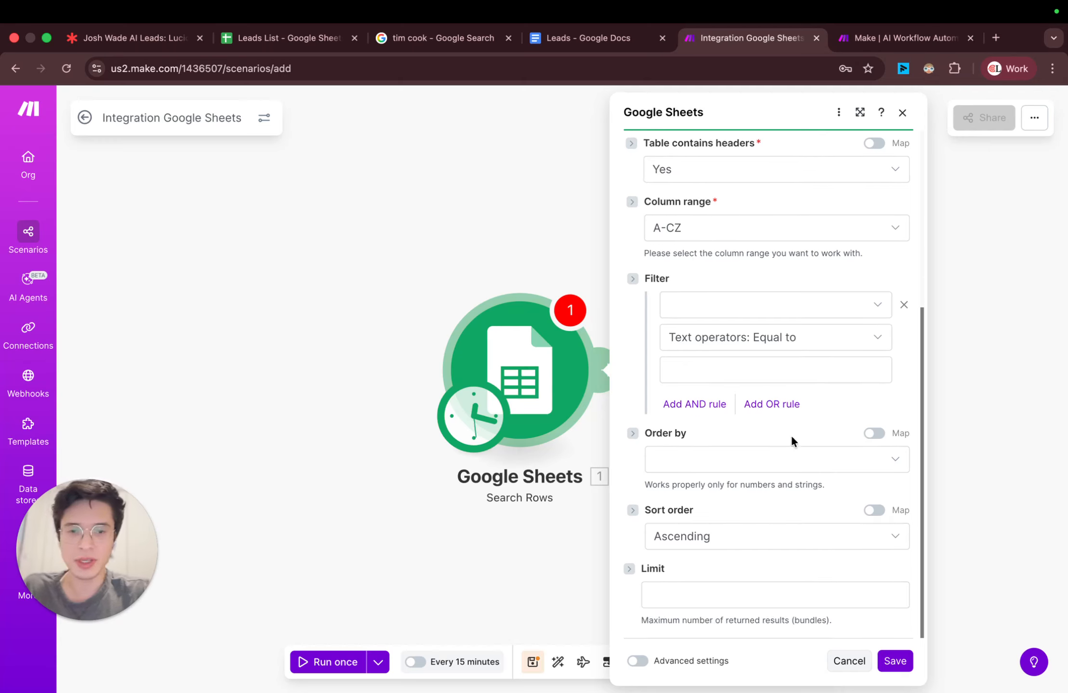
click(690, 592)
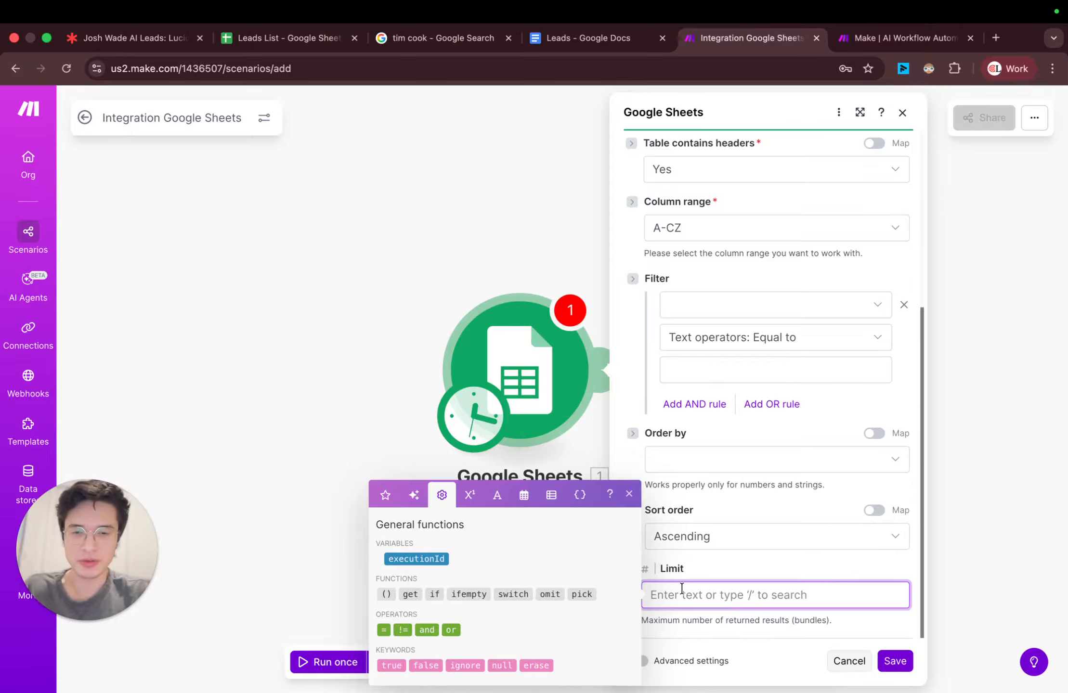
text(2)
click(895, 661)
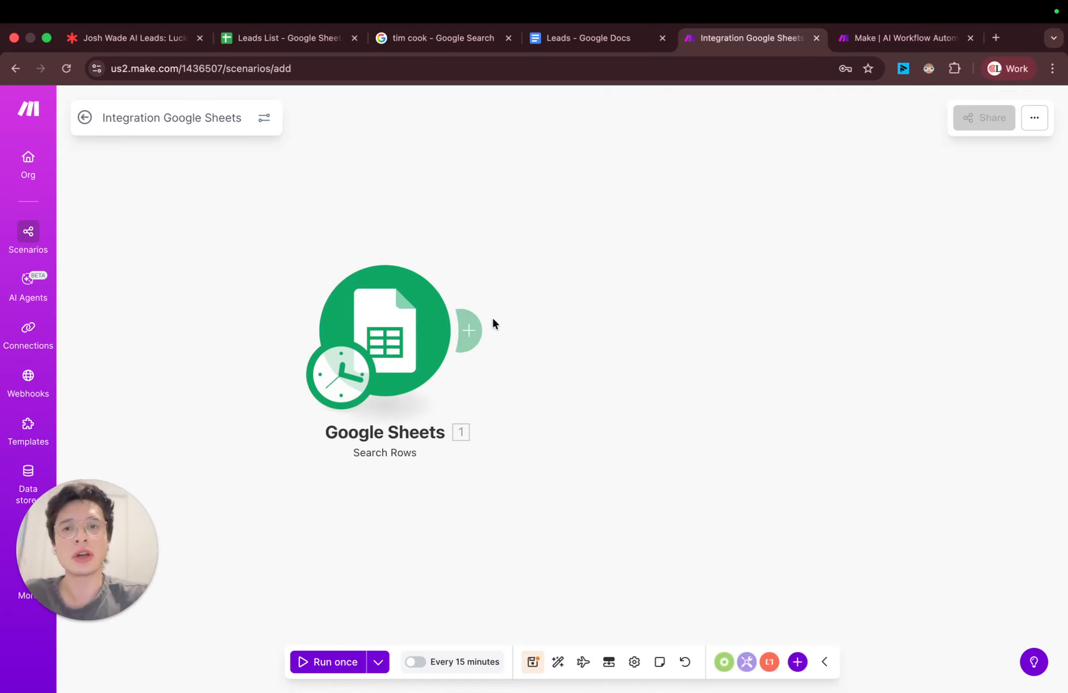
Step: Run only the Google Sheets Search Rows module
right_click(409, 336)
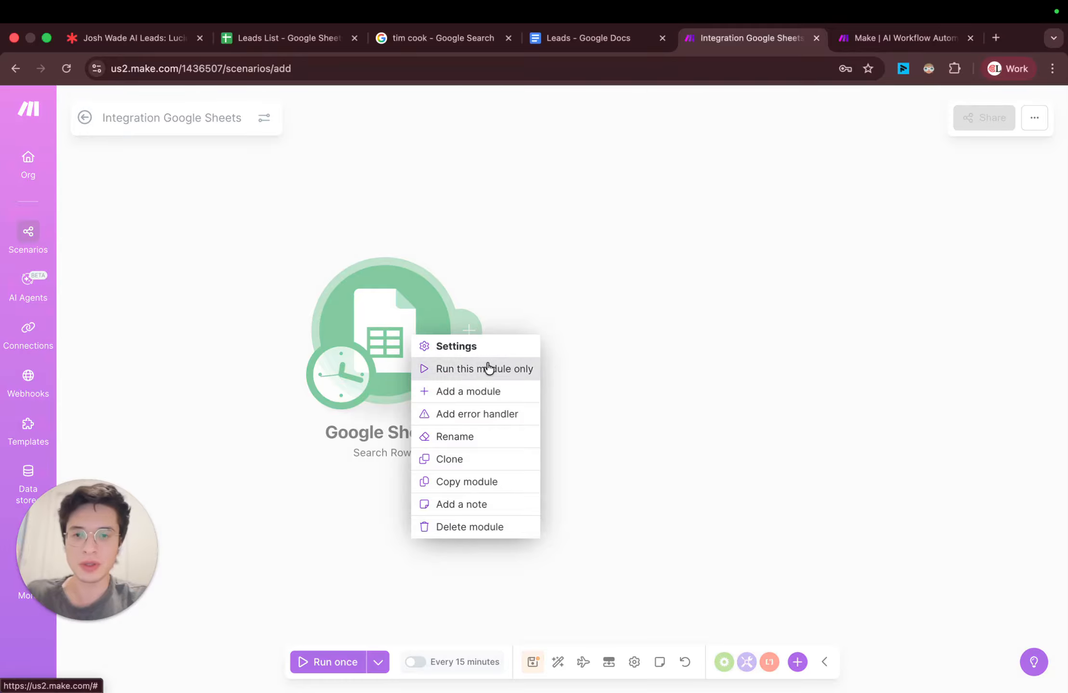
click(488, 369)
right_click(487, 344)
click(533, 379)
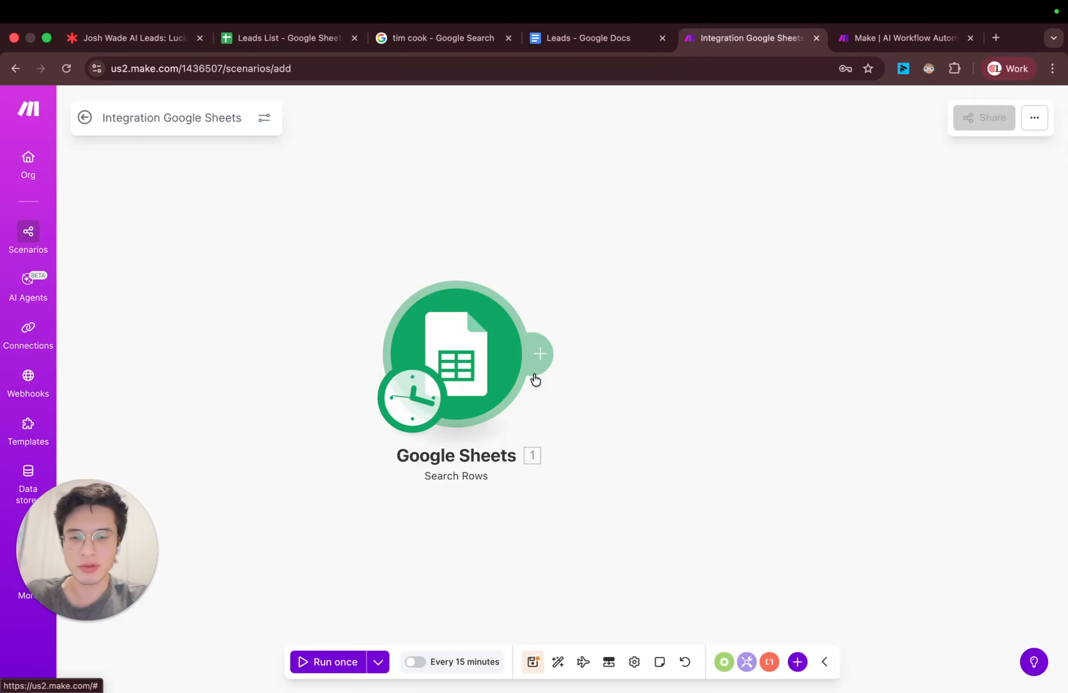
Step: Examine the output bundles of the Search Rows run and compare them with the lead rows and Context cell in Leads List
scroll(753, 357, down, 5)
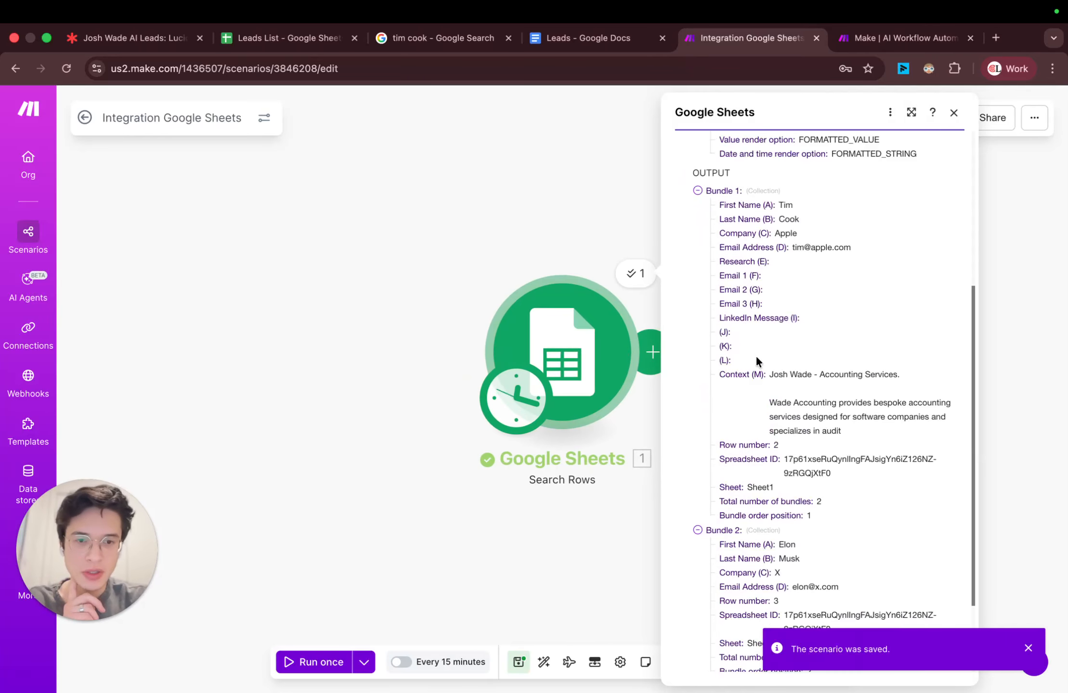
click(697, 193)
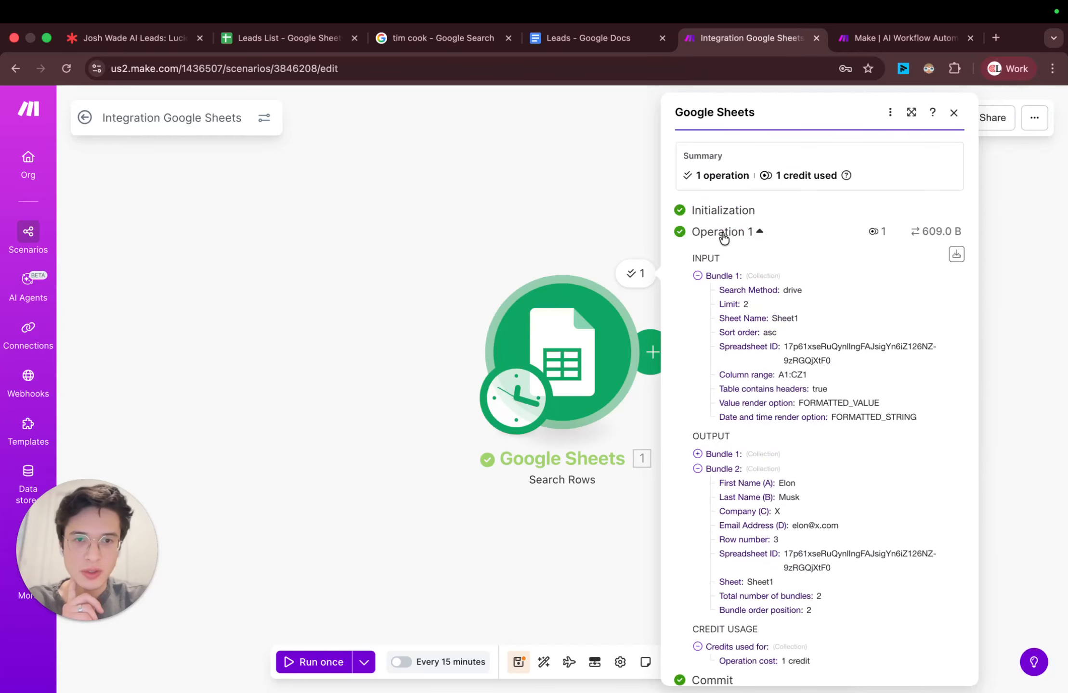
click(697, 276)
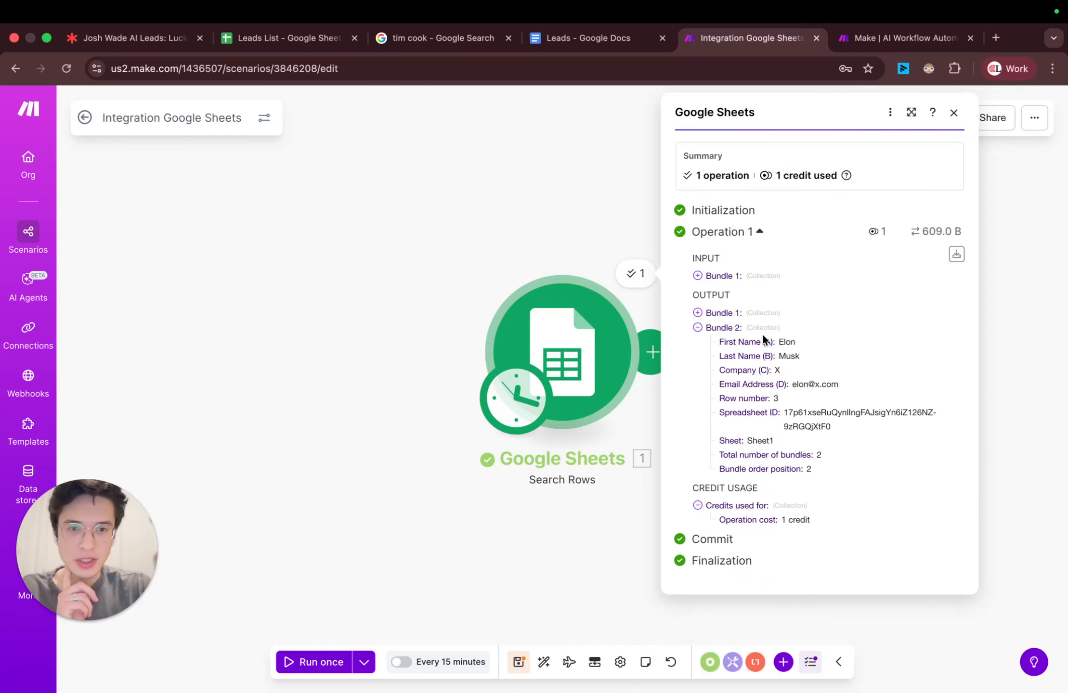
drag(784, 340, 797, 381)
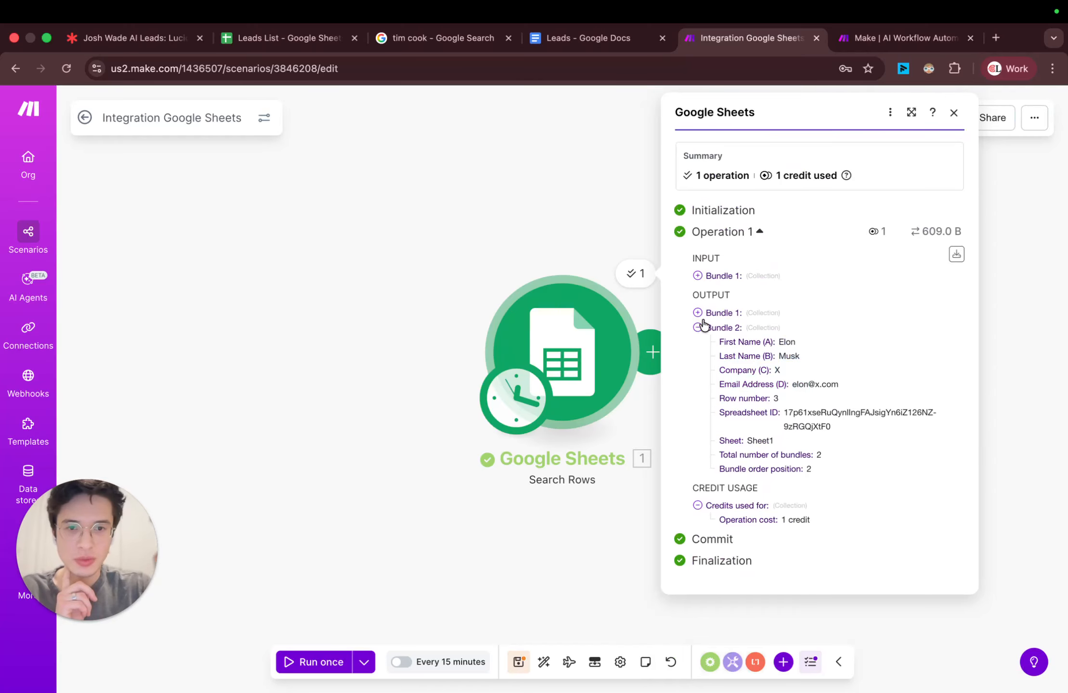
click(697, 313)
click(286, 38)
click(172, 233)
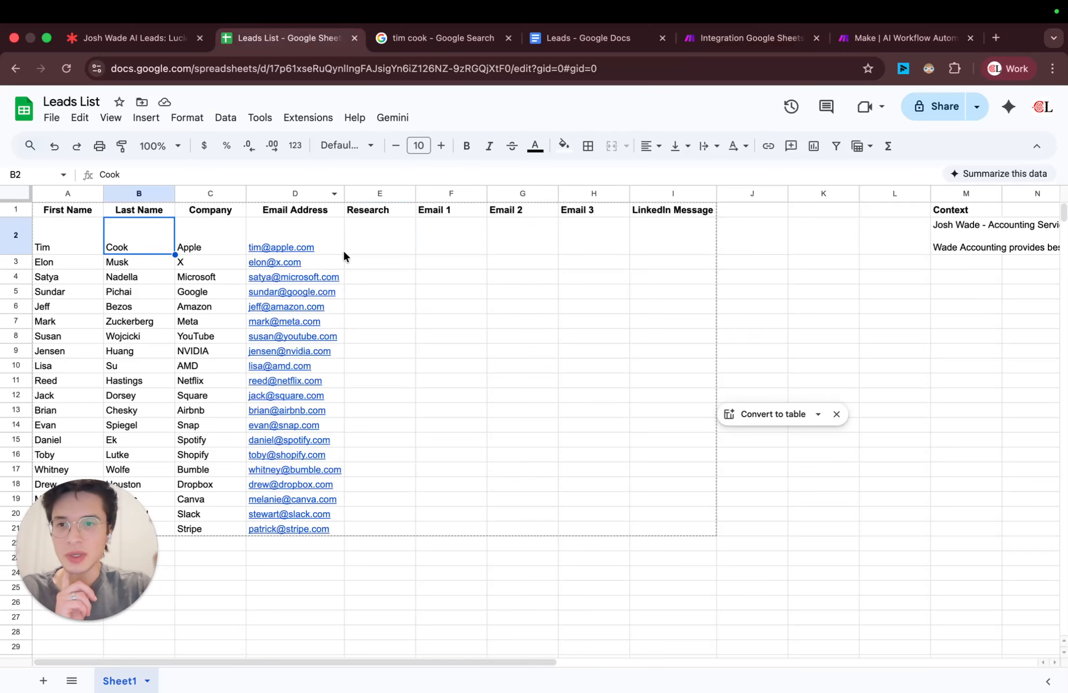
drag(819, 236, 705, 262)
click(958, 228)
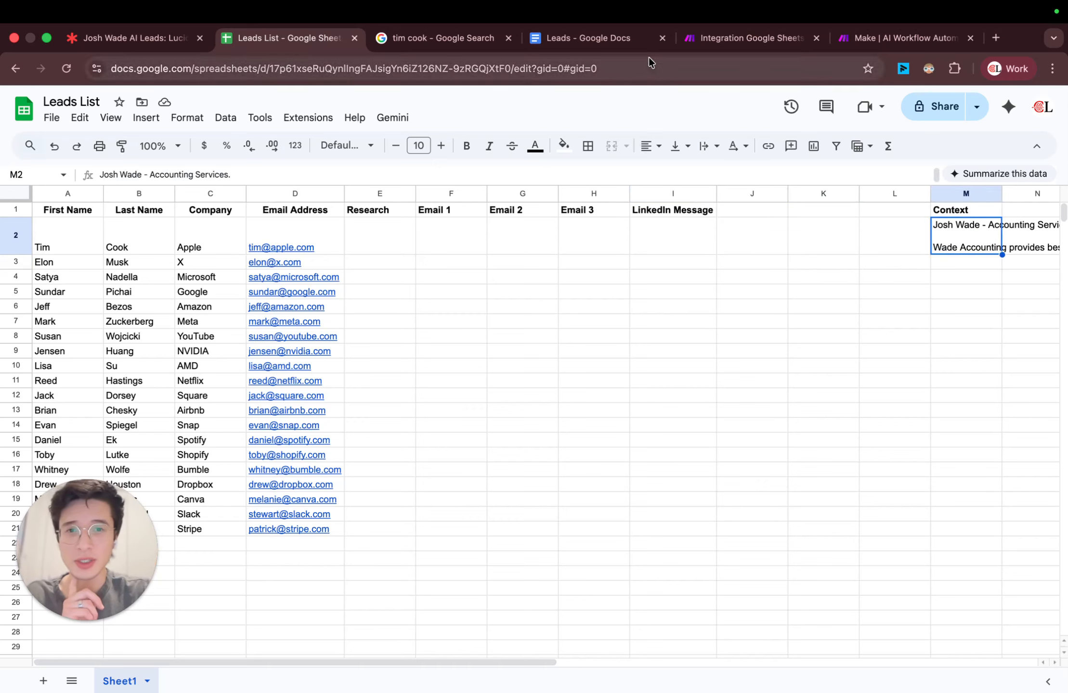
Step: Return to the Make scenario and add an Array aggregator after the Search Rows module
click(746, 37)
click(603, 332)
click(489, 321)
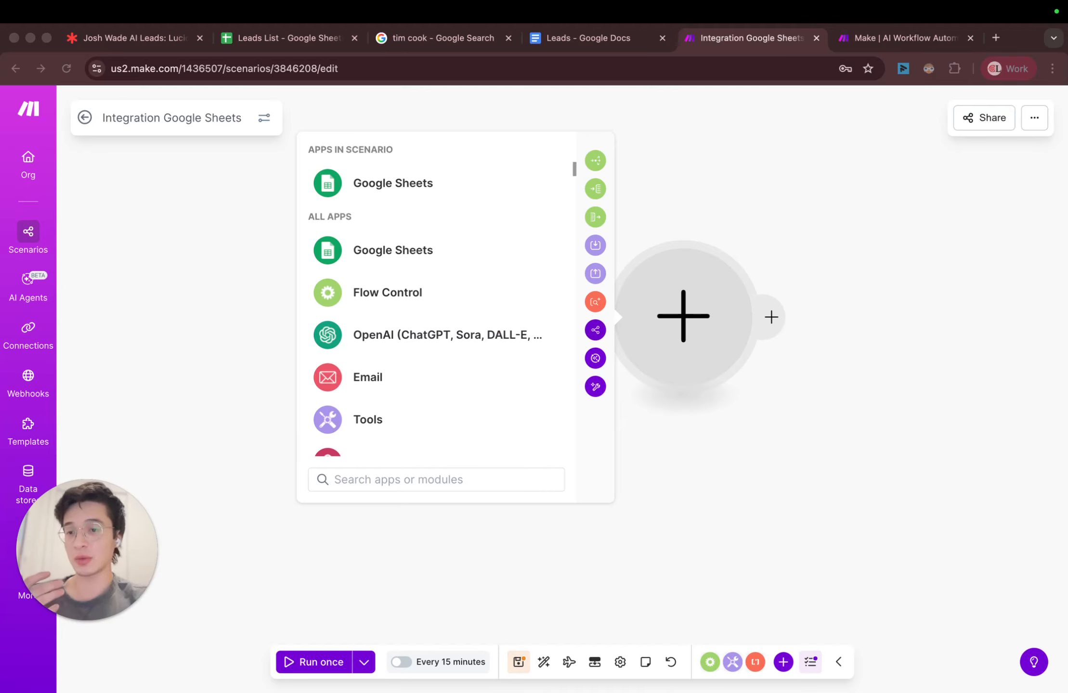
click(438, 477)
text(array)
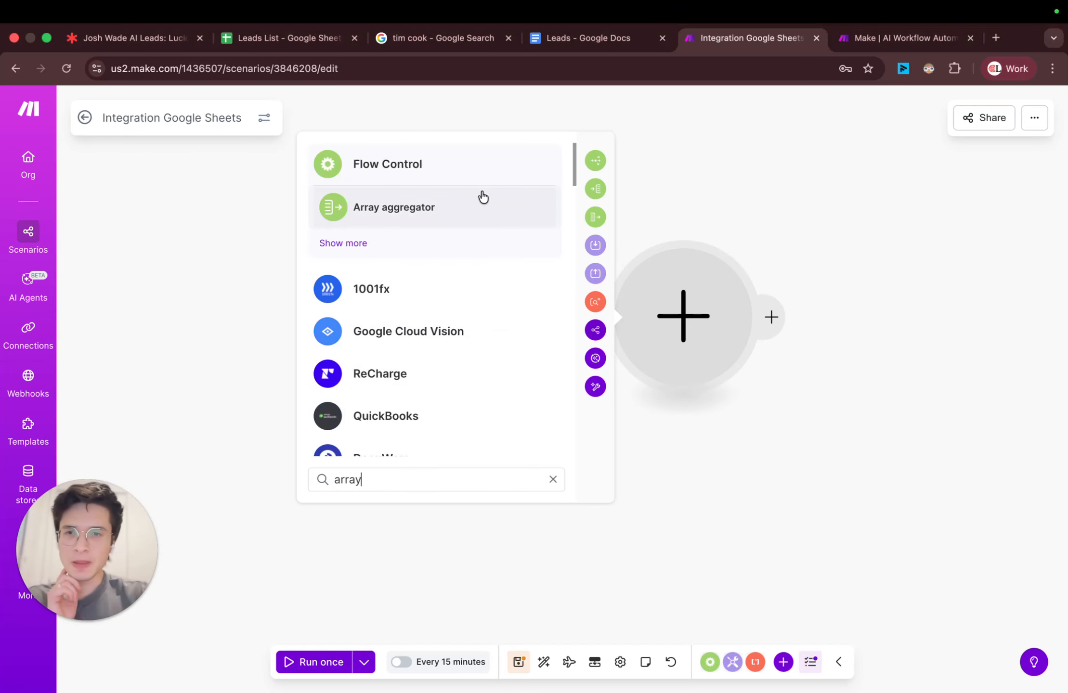
click(483, 198)
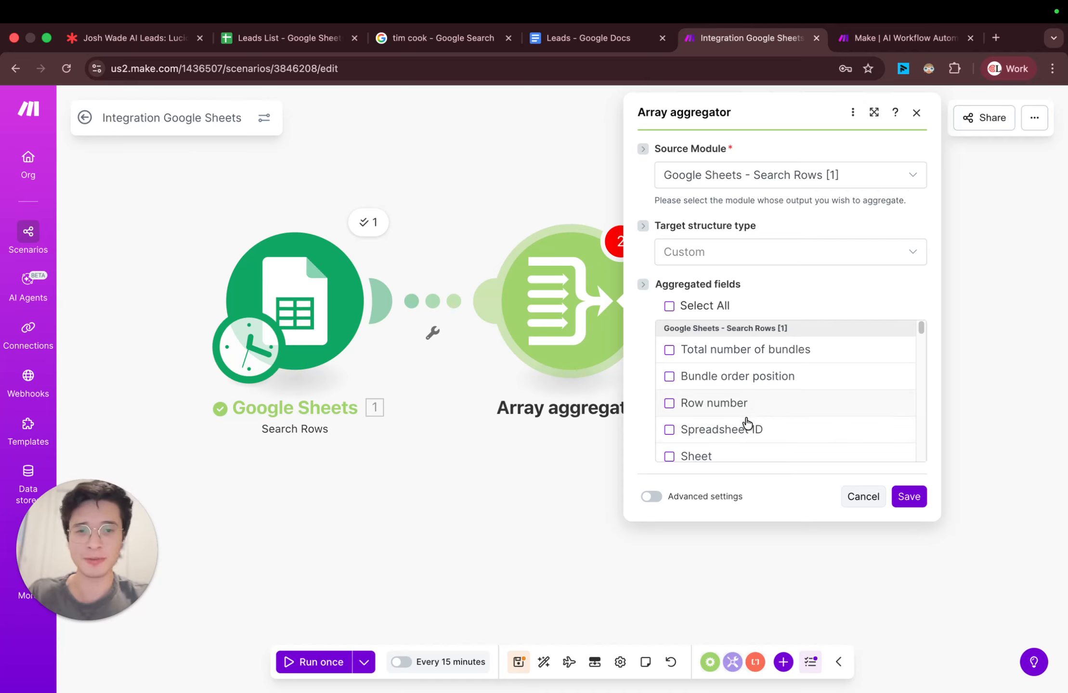
Step: Include First Name, Last Name, Company, Email Address and Row number in the aggregator's aggregated fields
scroll(737, 408, down, 3)
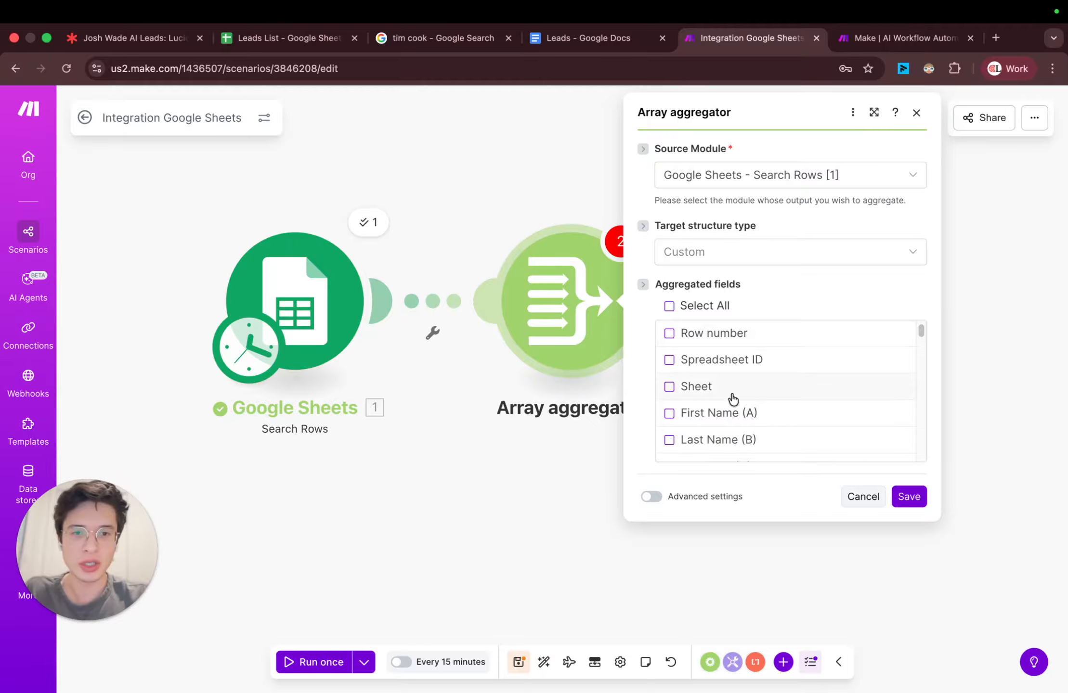
click(734, 413)
scroll(744, 428, down, 1)
click(746, 423)
scroll(746, 424, down, 2)
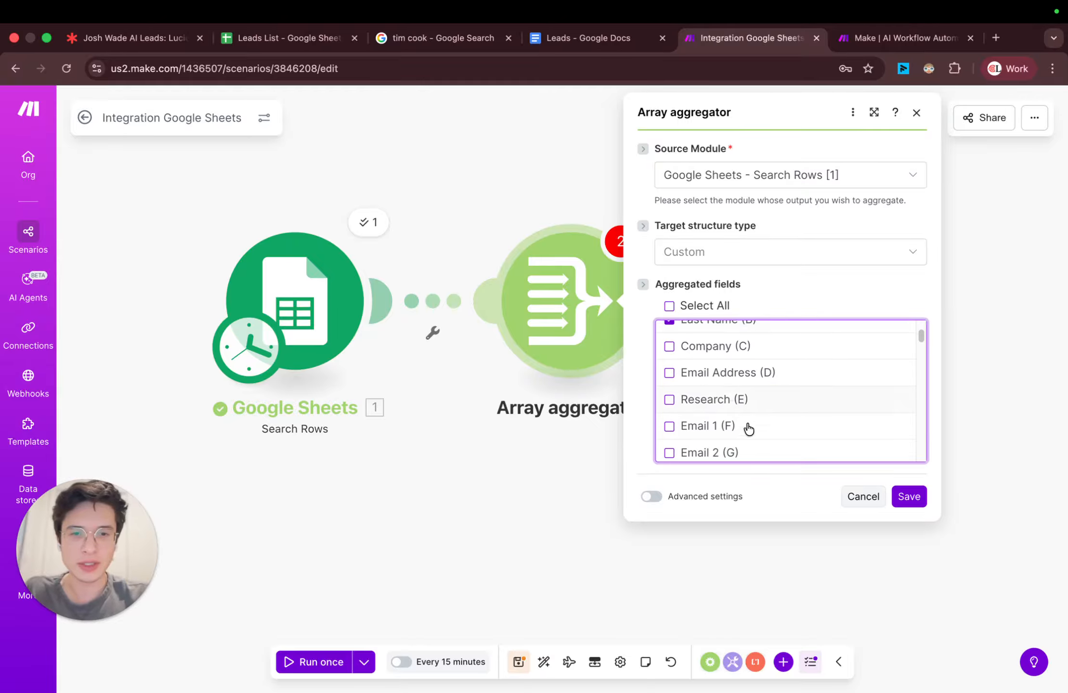
click(732, 354)
click(737, 373)
scroll(759, 393, up, 5)
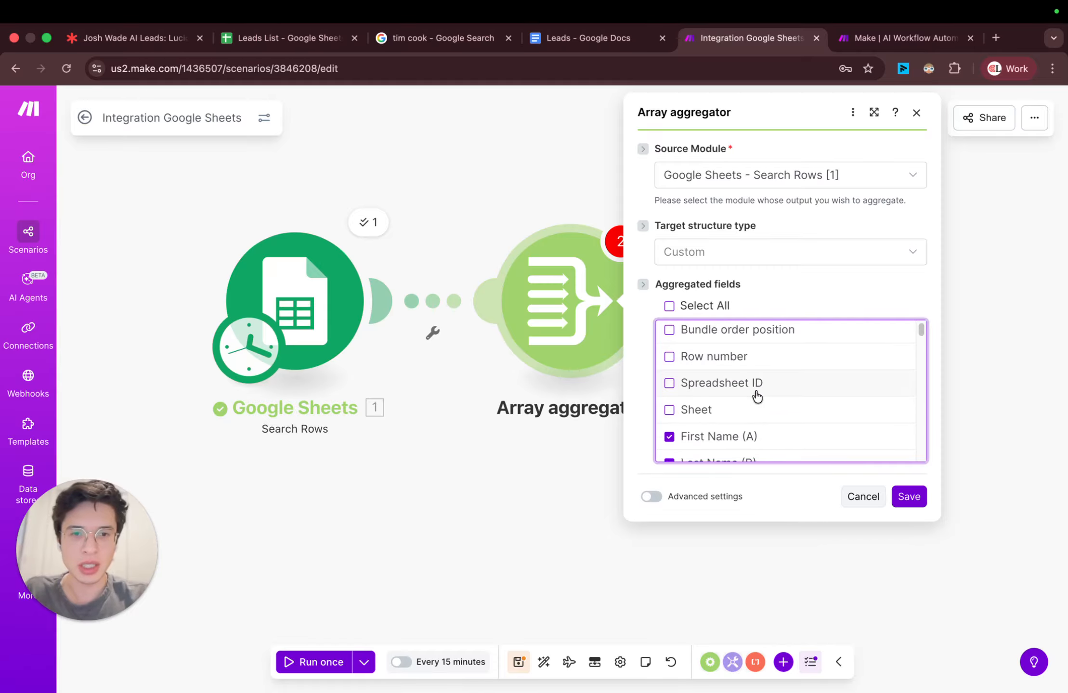
click(746, 363)
Step: Add Email 1, Email 2, Email 3 and LinkedIn Message to the aggregated fields and save the Array aggregator
scroll(761, 386, down, 6)
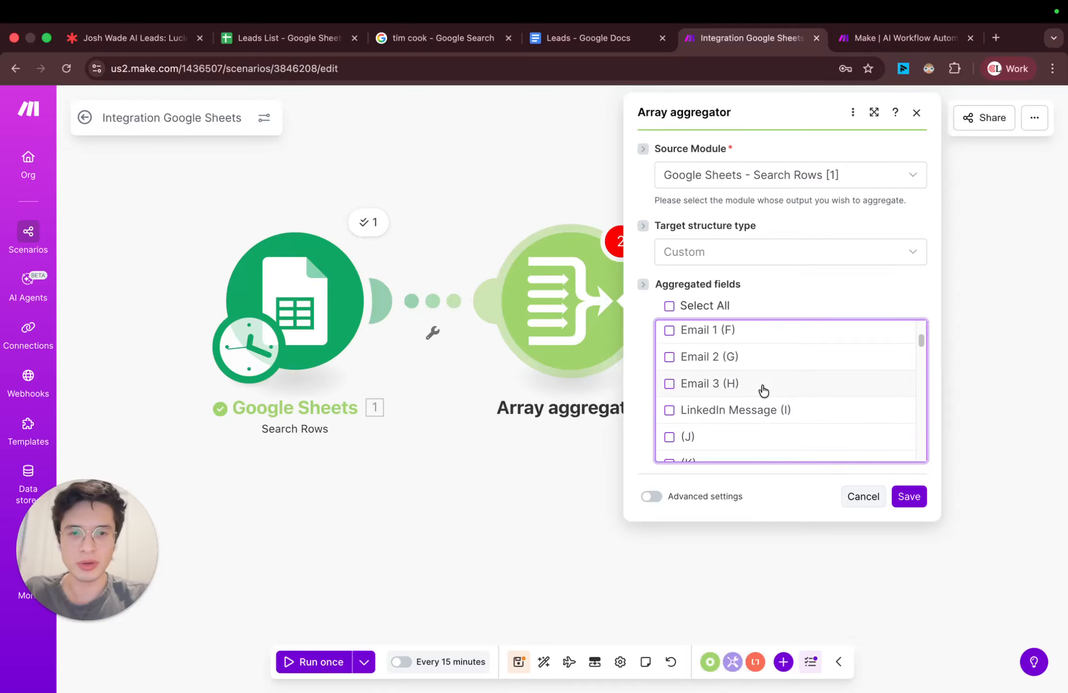
scroll(764, 391, up, 5)
scroll(764, 395, down, 3)
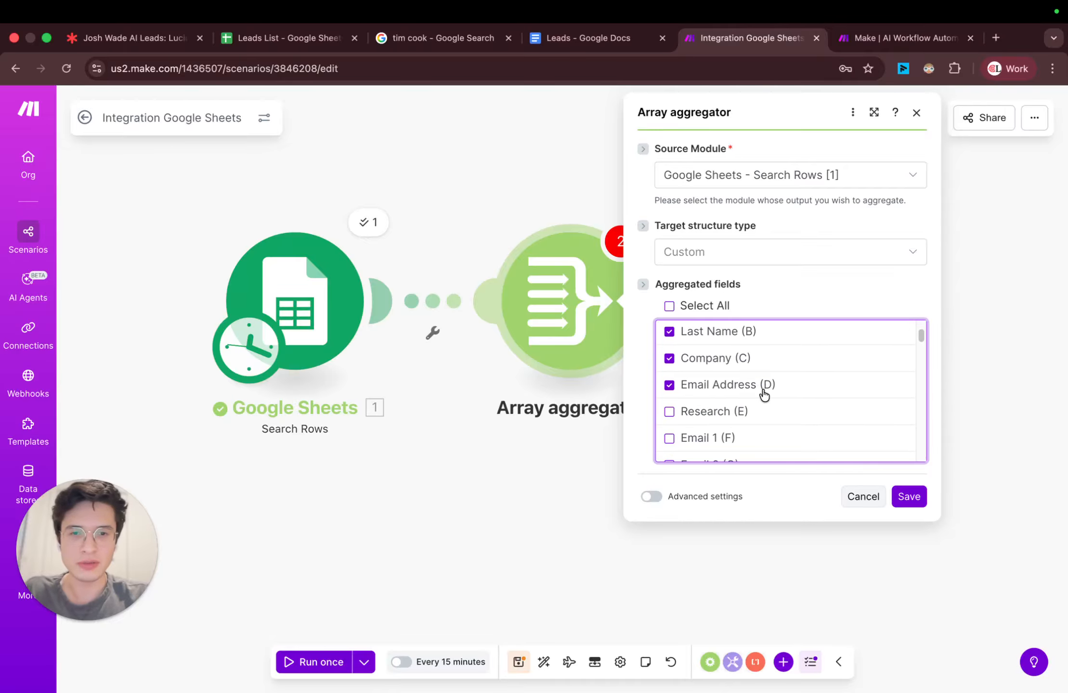
scroll(766, 424, down, 1)
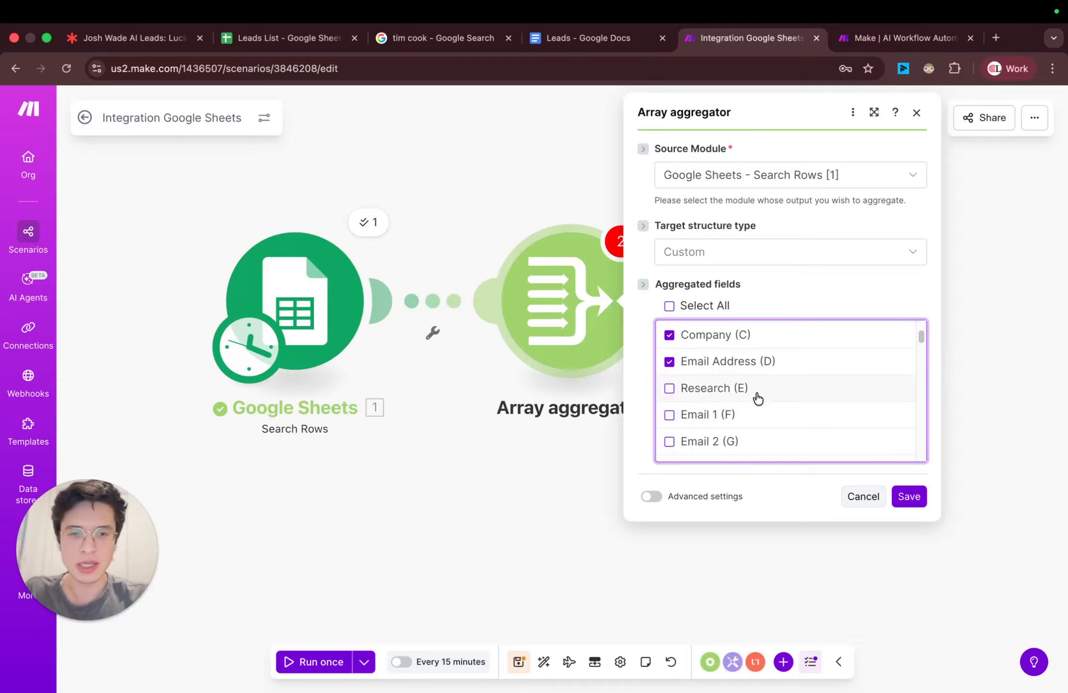
click(758, 415)
scroll(757, 411, down, 3)
click(745, 369)
click(753, 398)
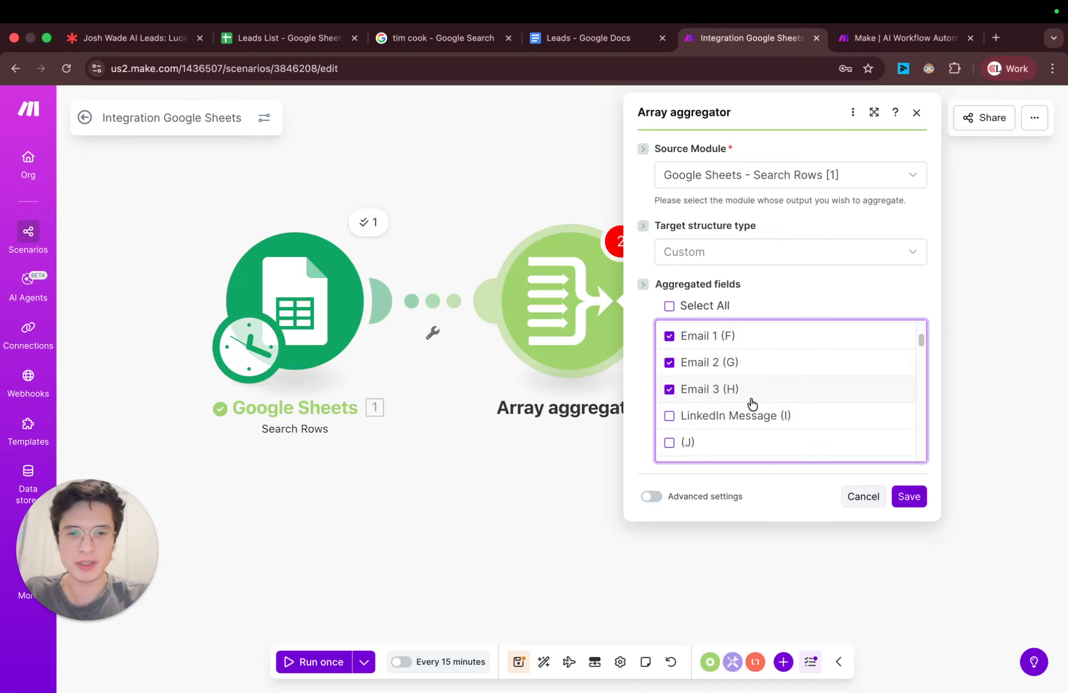
click(753, 416)
scroll(818, 434, down, 4)
click(909, 497)
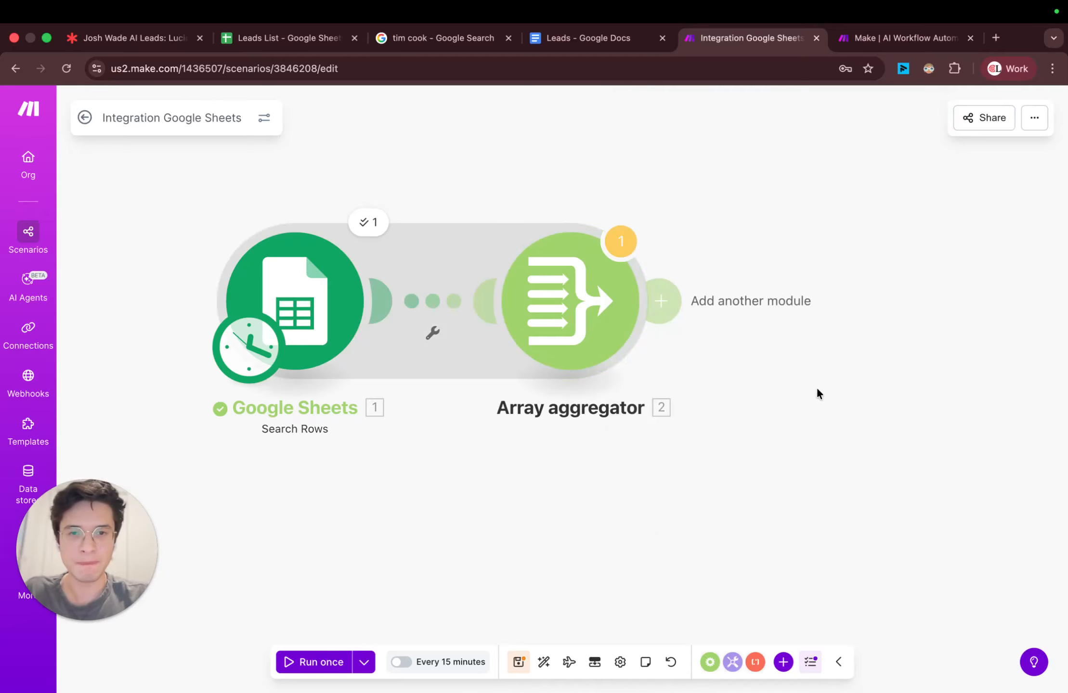
Step: Add a Flow Control Iterator module after the Array aggregator
drag(818, 389, 778, 422)
click(636, 337)
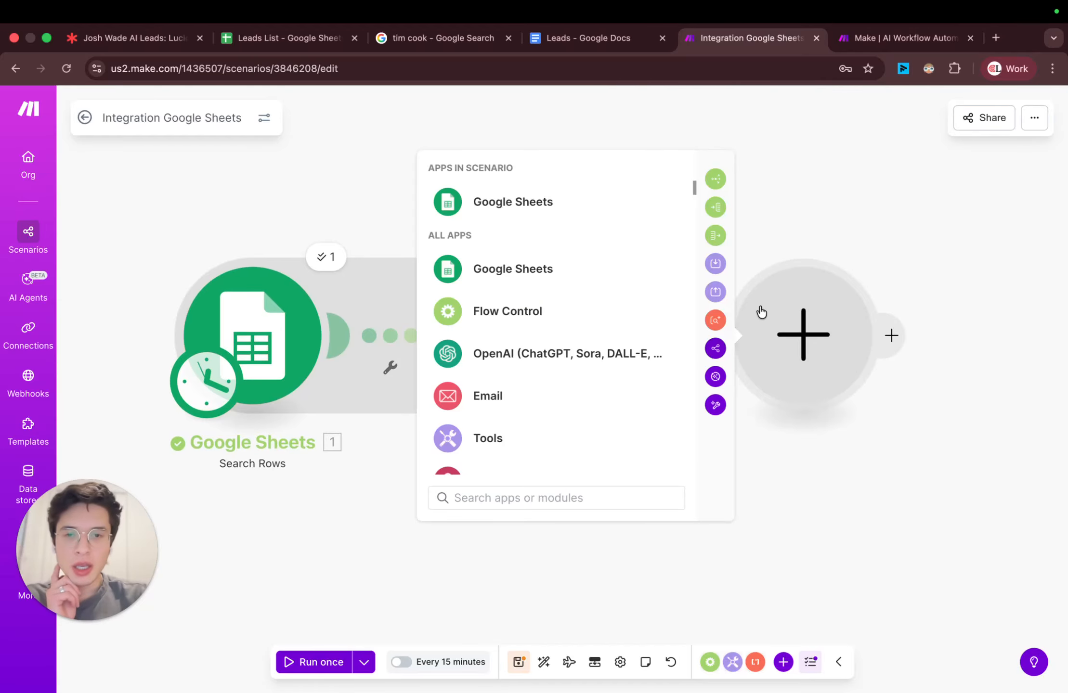
click(788, 206)
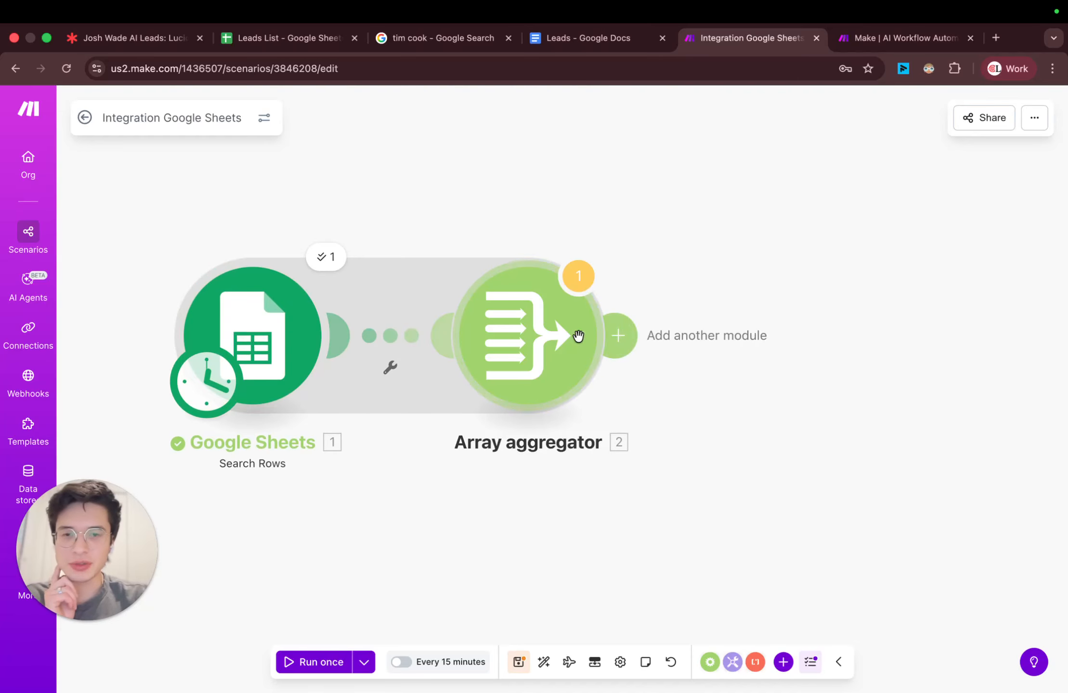
click(623, 332)
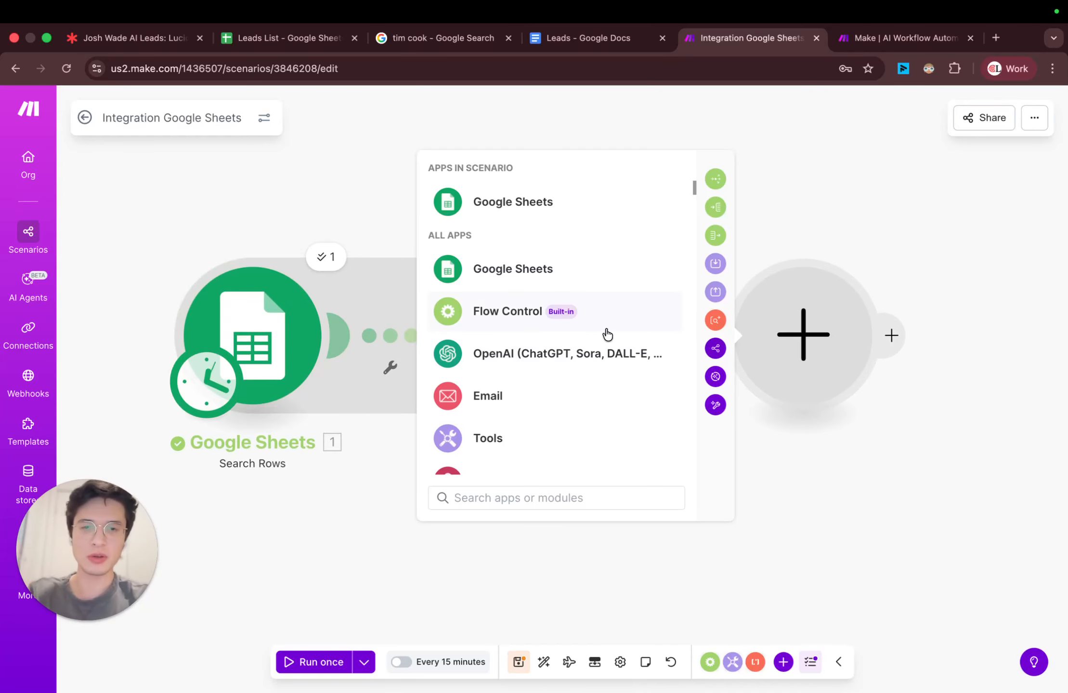
text(iter)
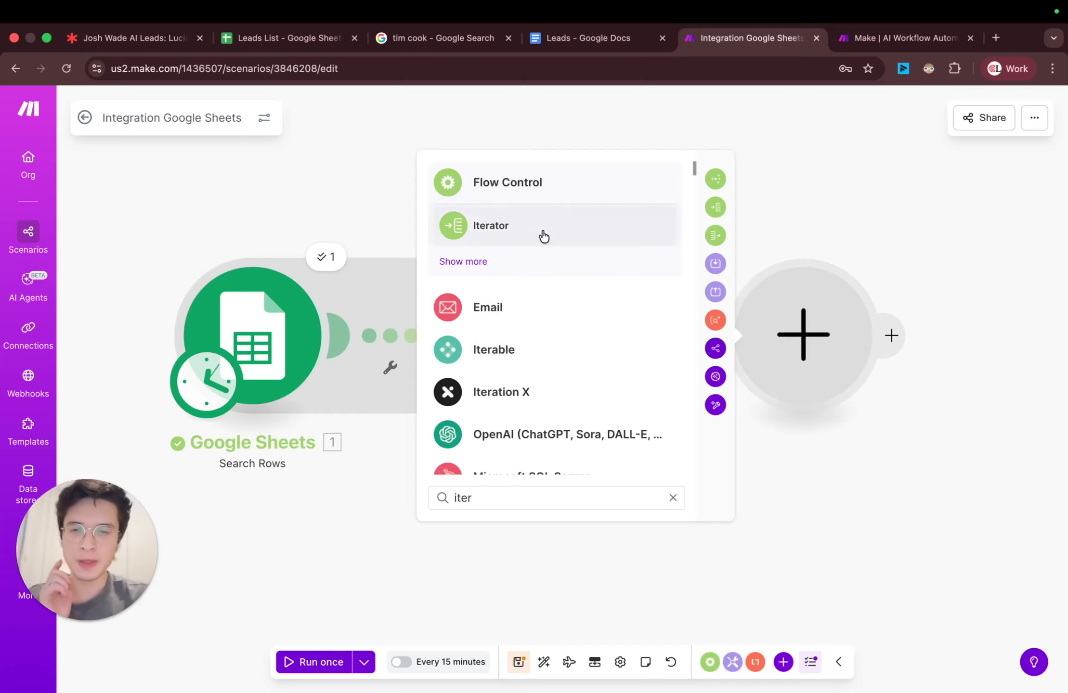
click(542, 233)
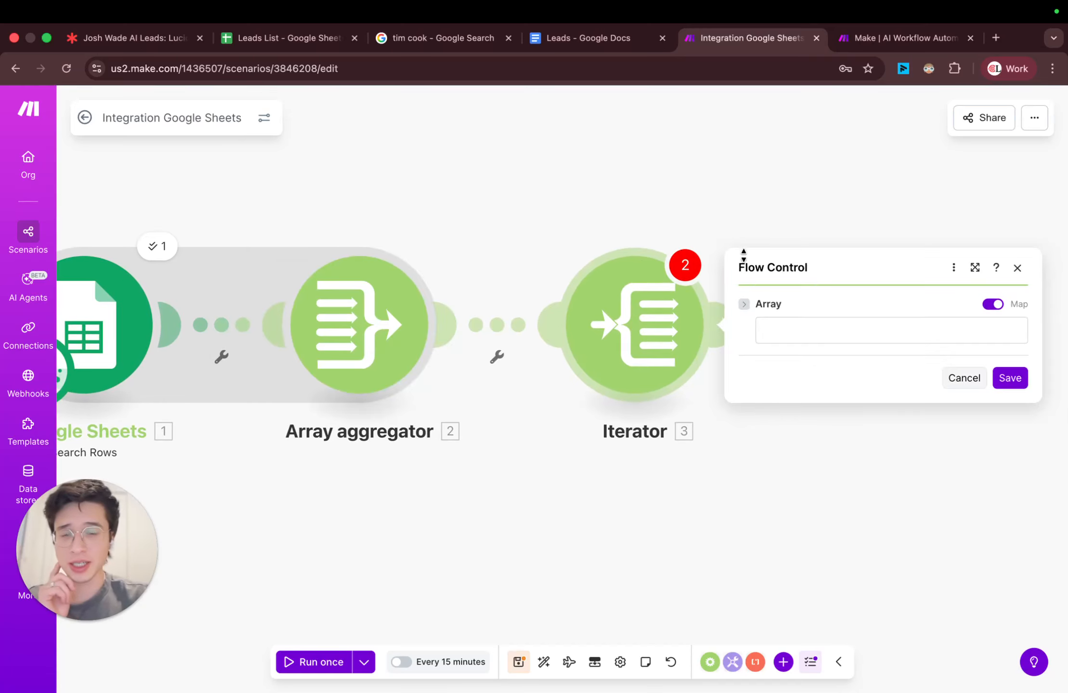
Step: Map the Array aggregator's Array[] output as the Iterator's array and save the module
click(850, 333)
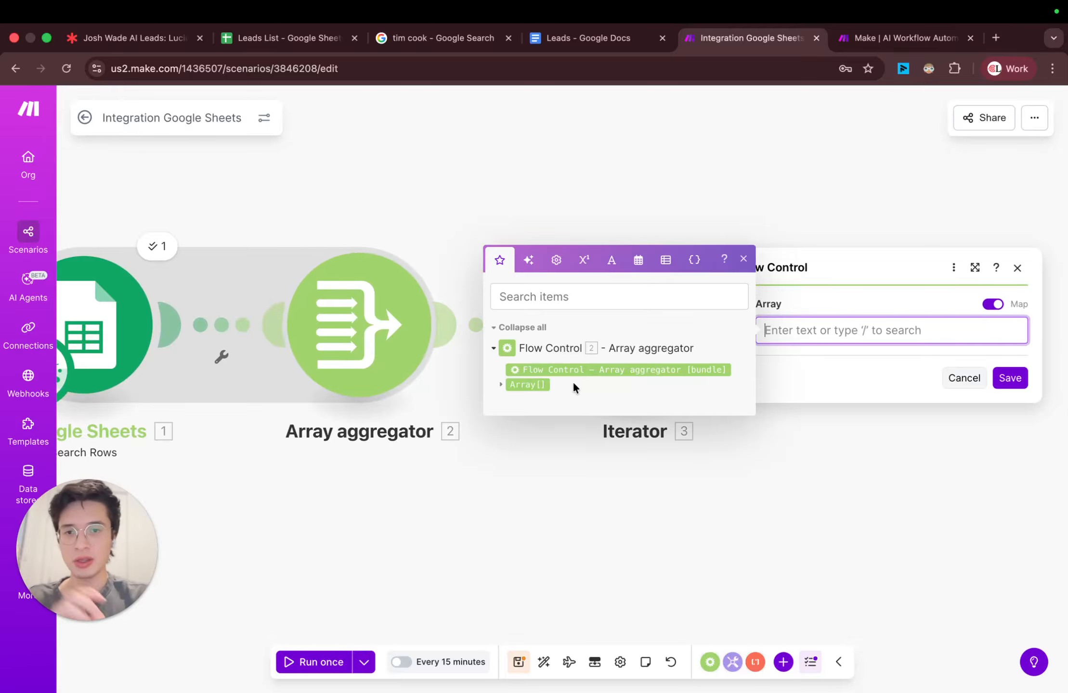
click(530, 384)
click(1006, 377)
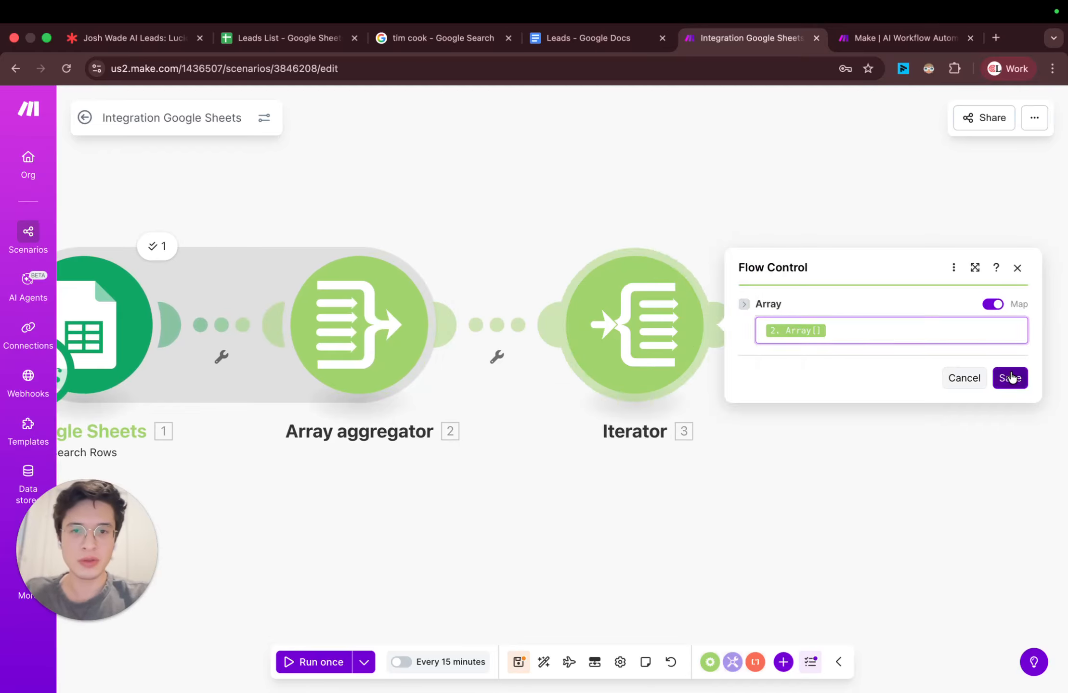
Step: Add a Perplexity AI "Create a chat completion" module after the Iterator
drag(797, 425, 667, 366)
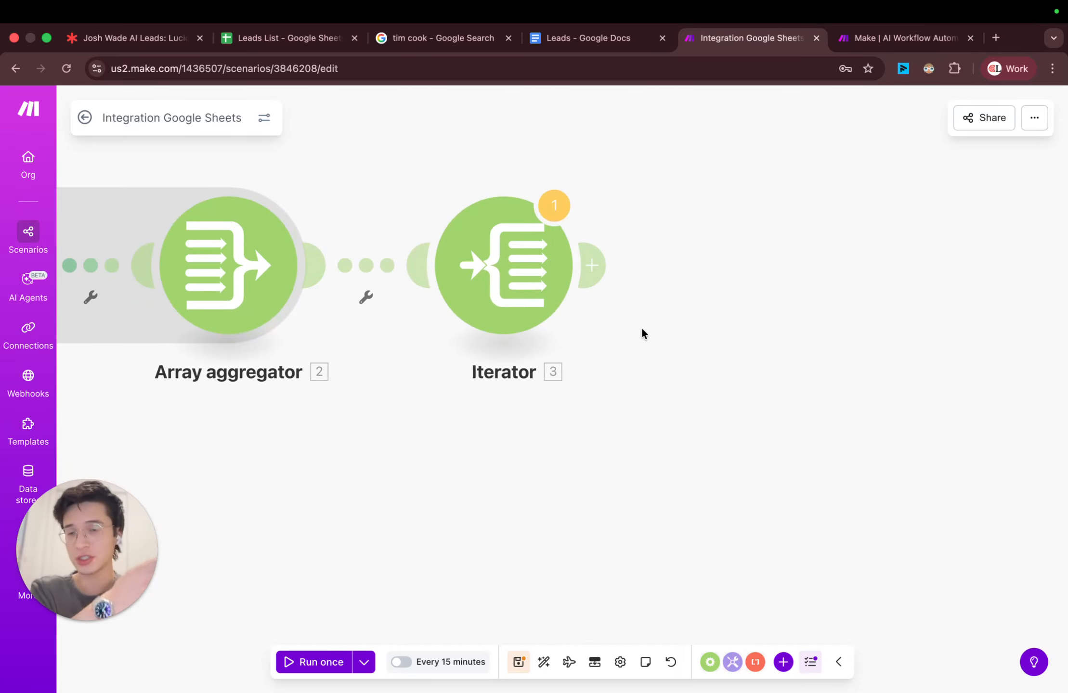
click(592, 273)
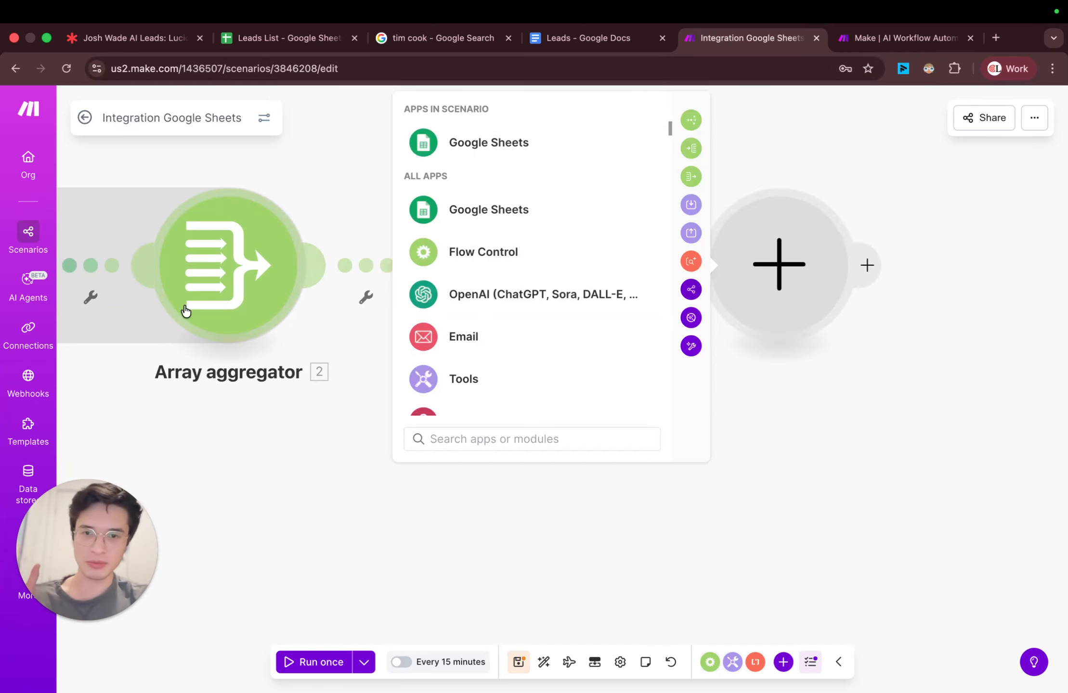
text(pe)
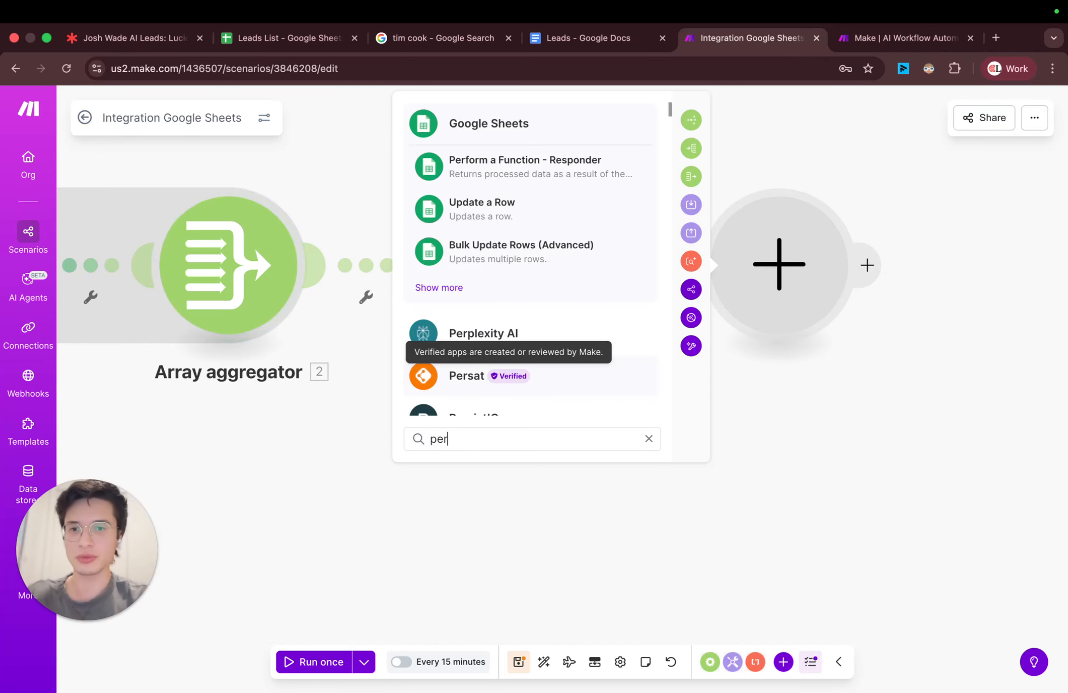
text(r)
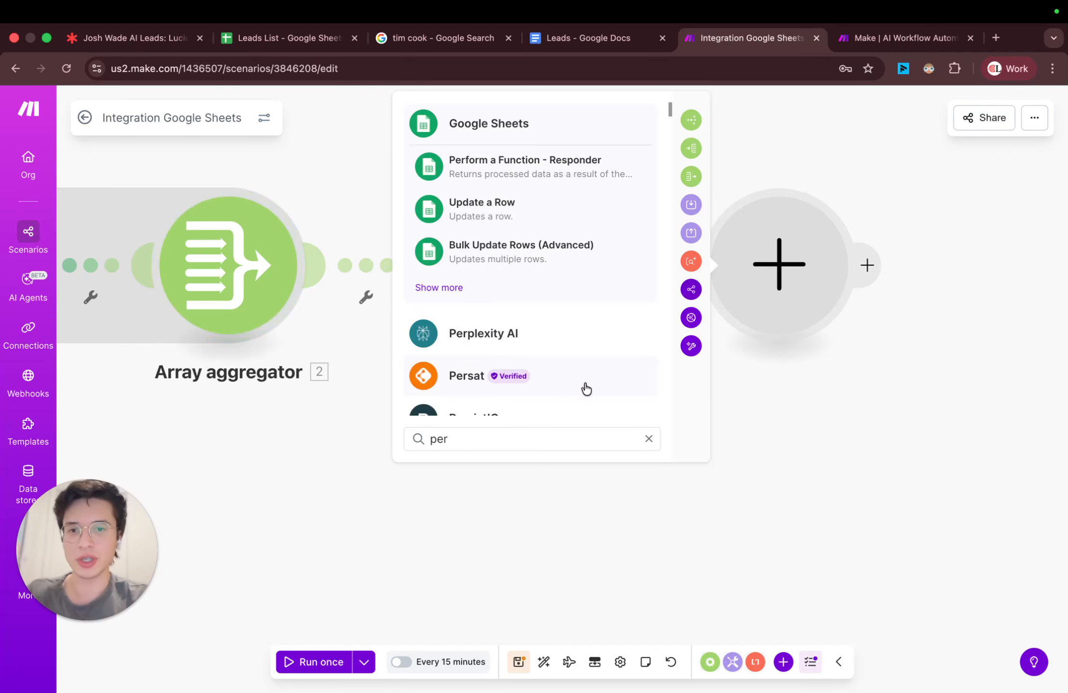
click(484, 344)
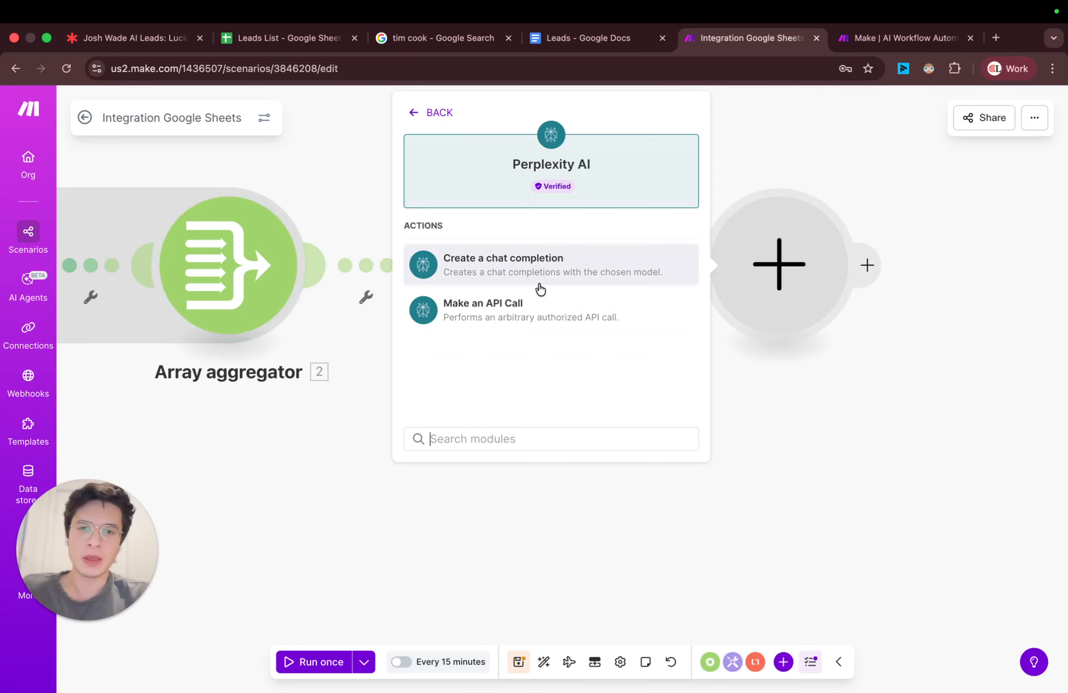
click(585, 278)
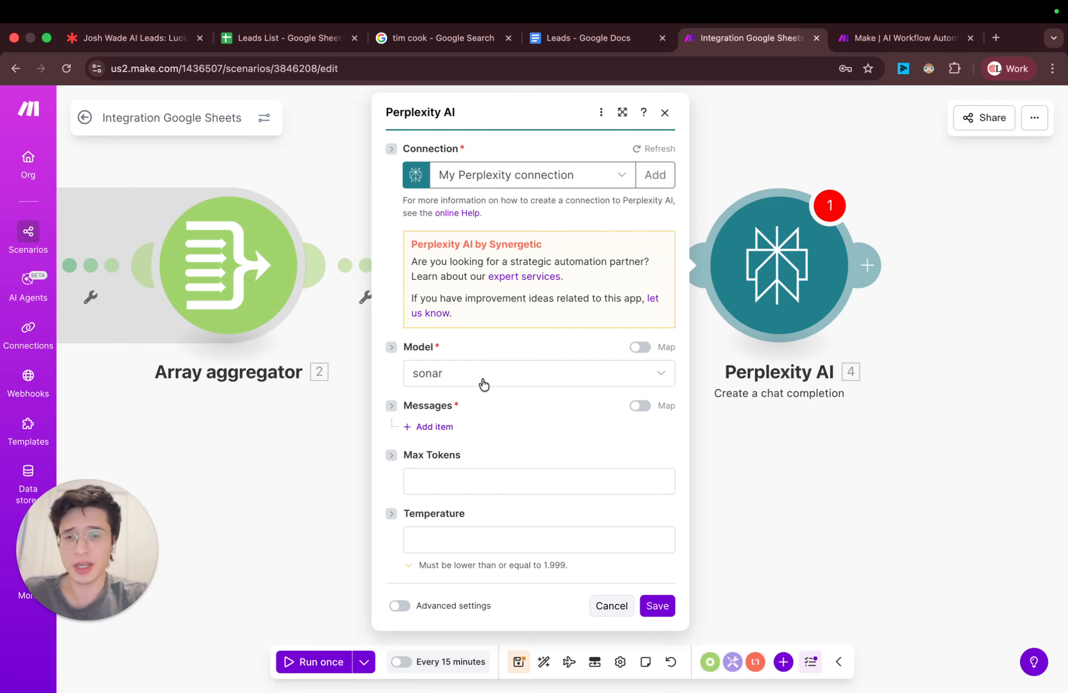
click(445, 432)
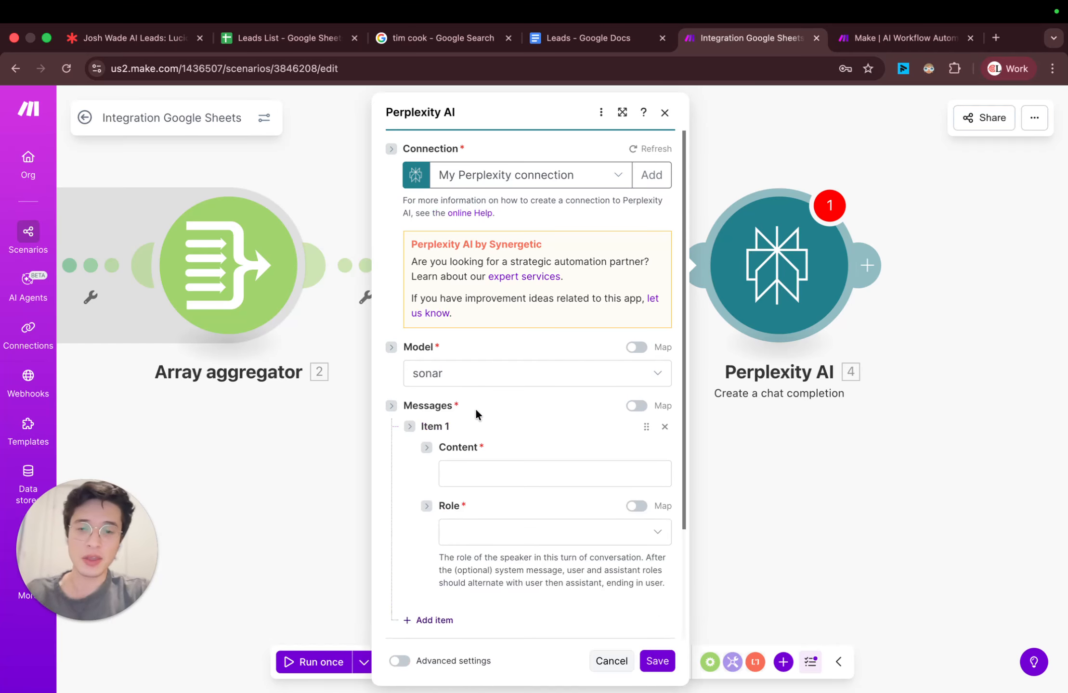
scroll(475, 405, down, 3)
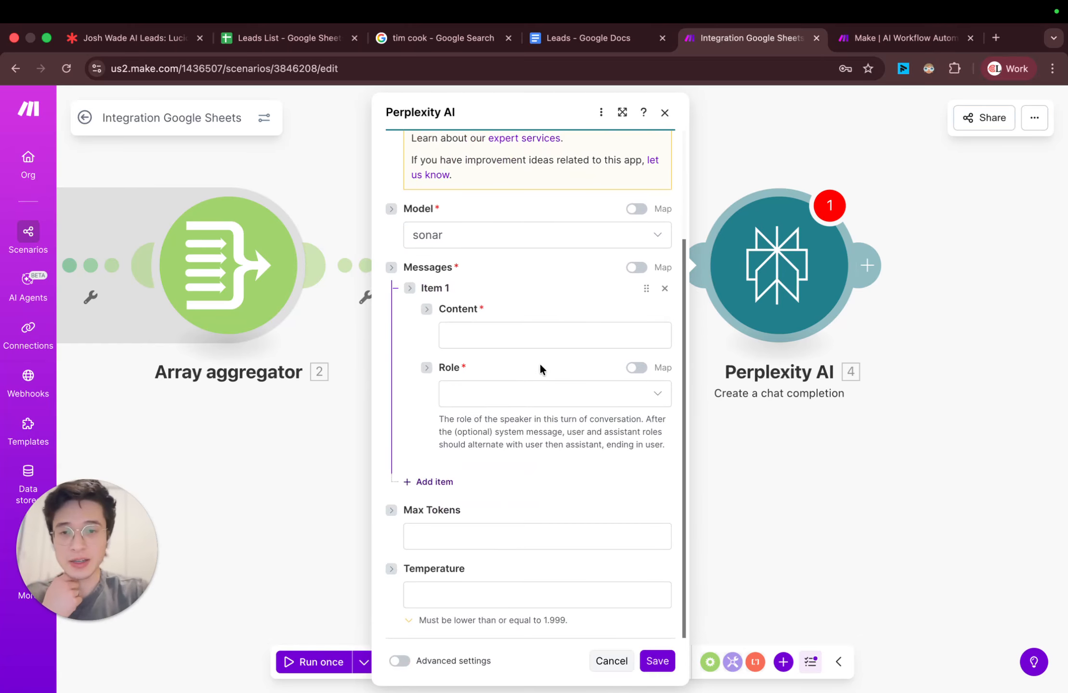
click(665, 112)
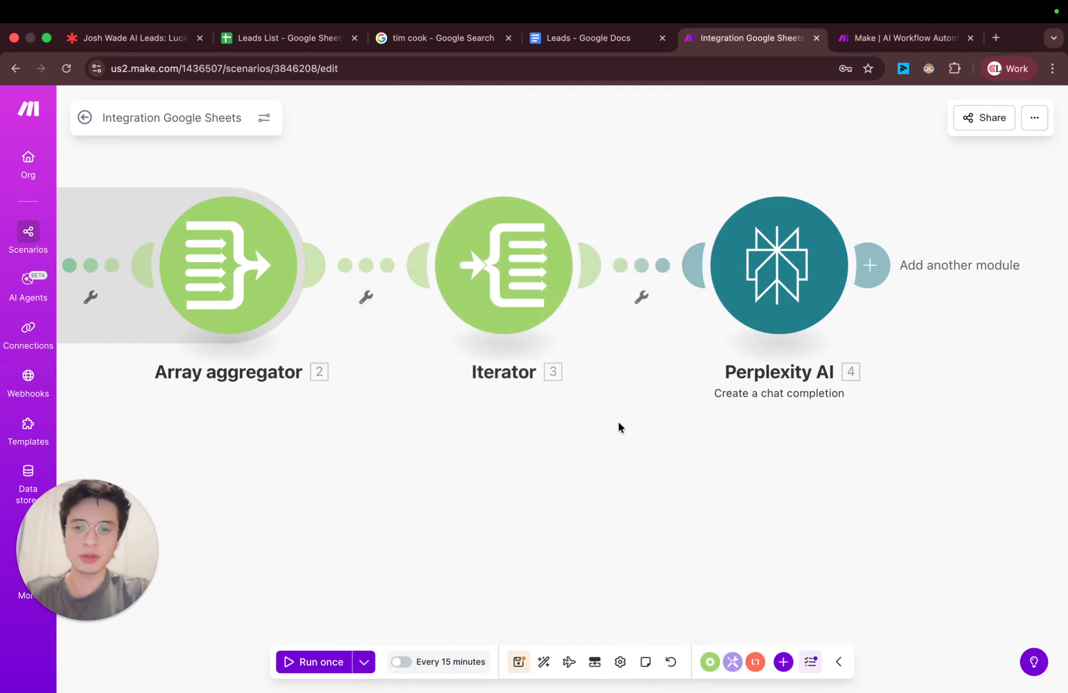
Step: Bring the whole scenario into view, open the Perplexity AI module's settings and add a message item
scroll(619, 426, down, 2)
drag(526, 448, 723, 373)
scroll(544, 410, down, 3)
drag(519, 406, 469, 434)
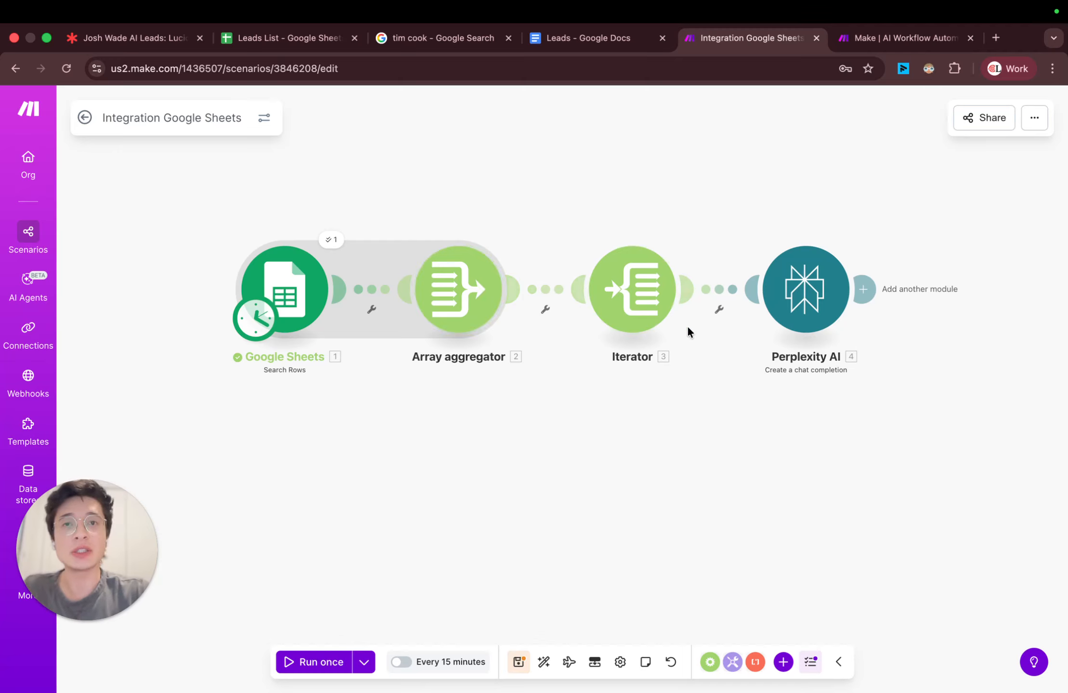
click(802, 299)
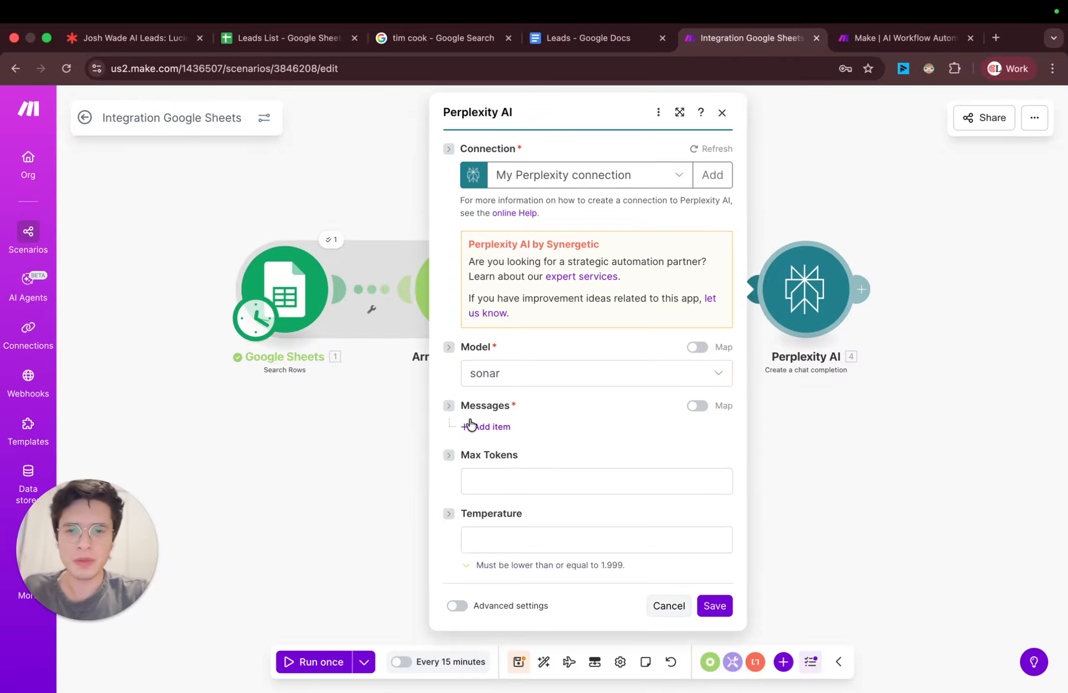
click(470, 426)
scroll(554, 429, down, 3)
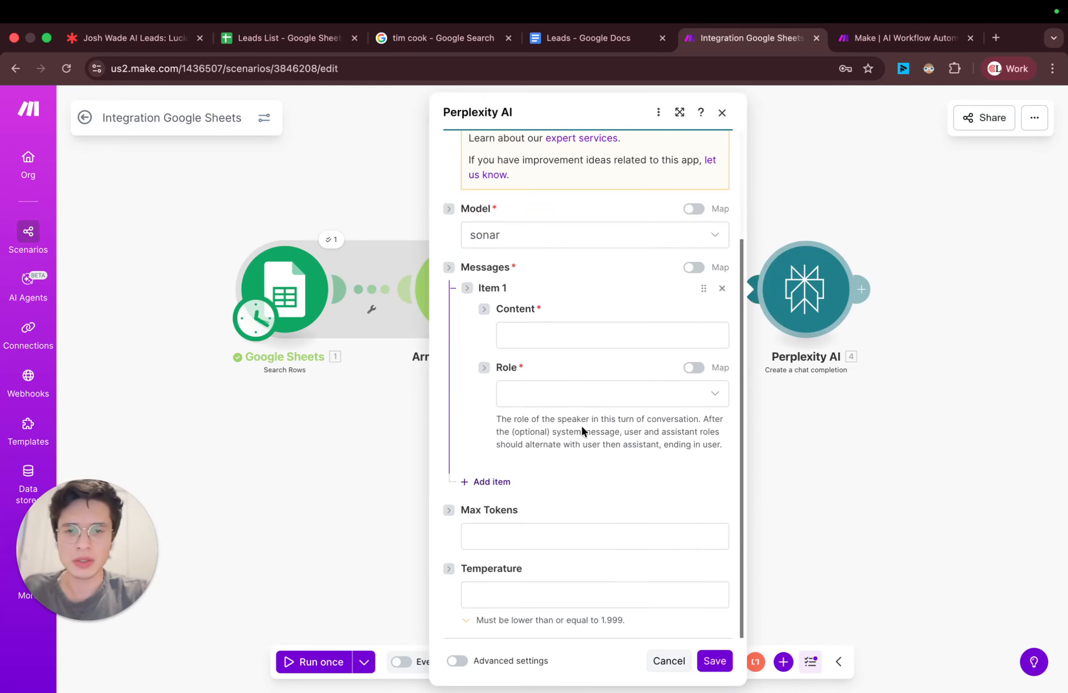
Step: Insert the Iterator's First Name, Last Name, Company and Email Address in the message content, with blank lines above them
click(585, 340)
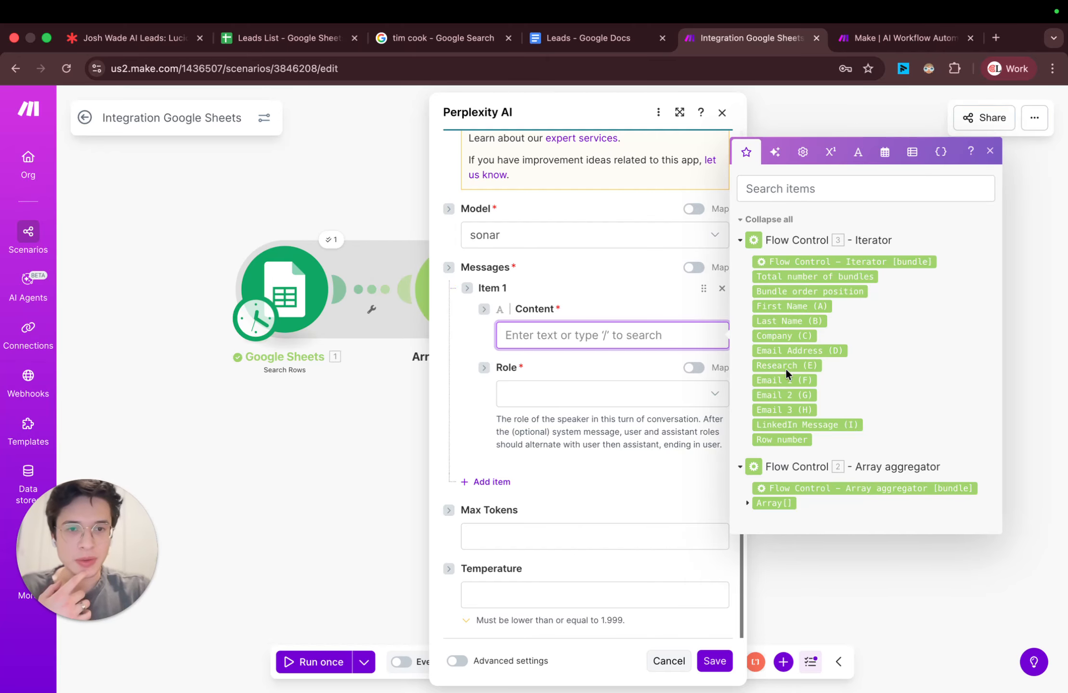
click(803, 304)
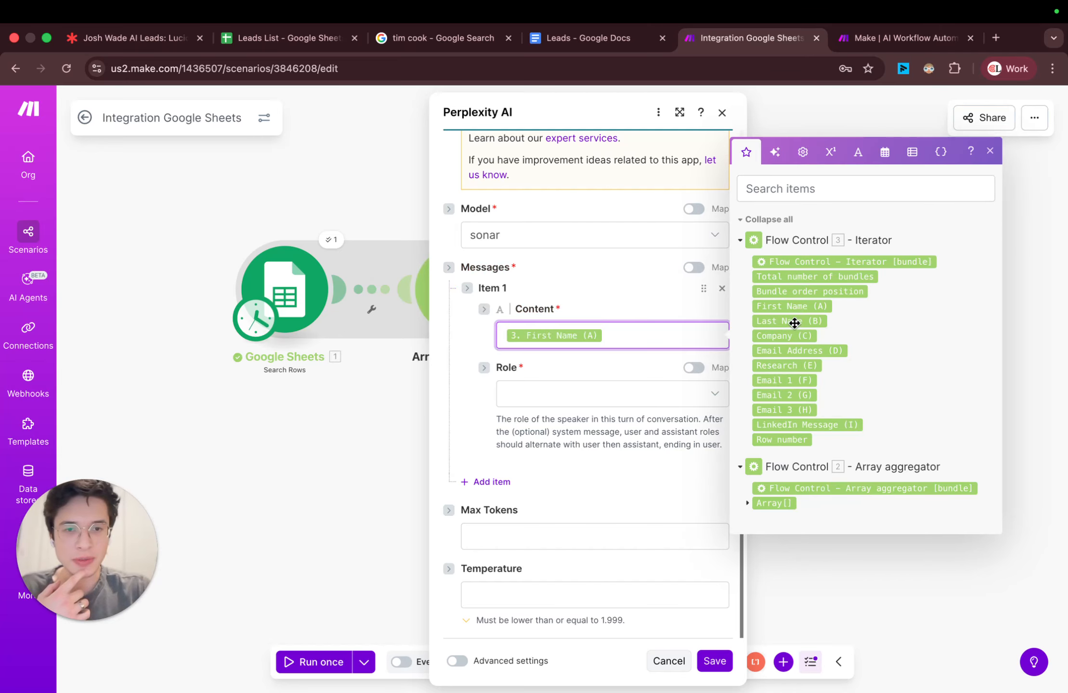
click(794, 321)
click(793, 336)
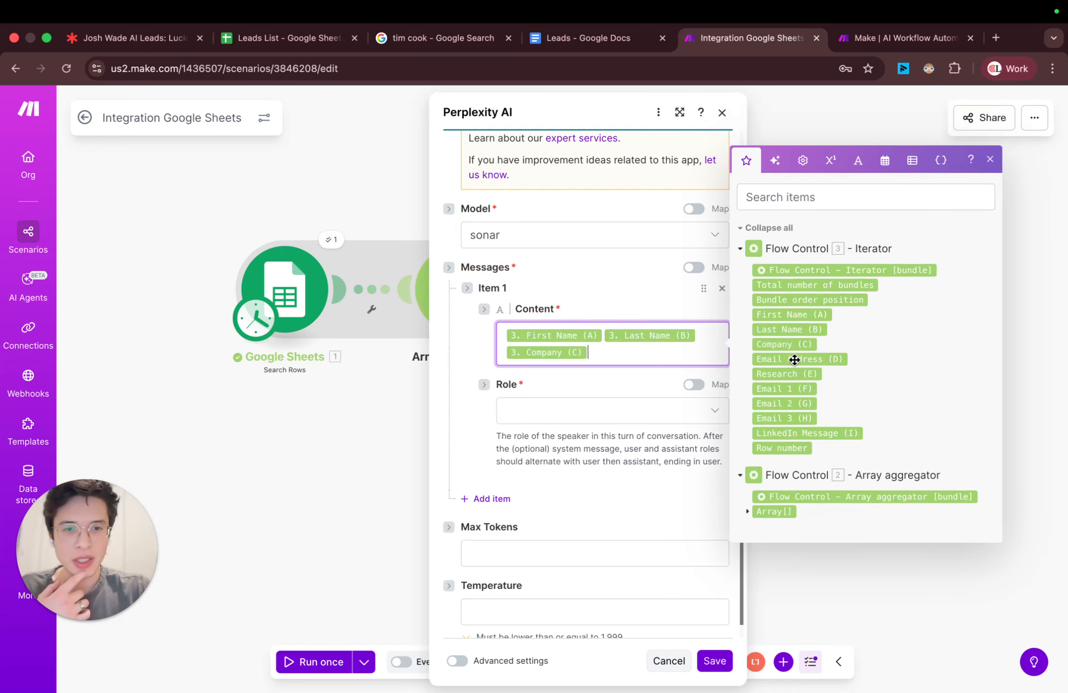
click(795, 360)
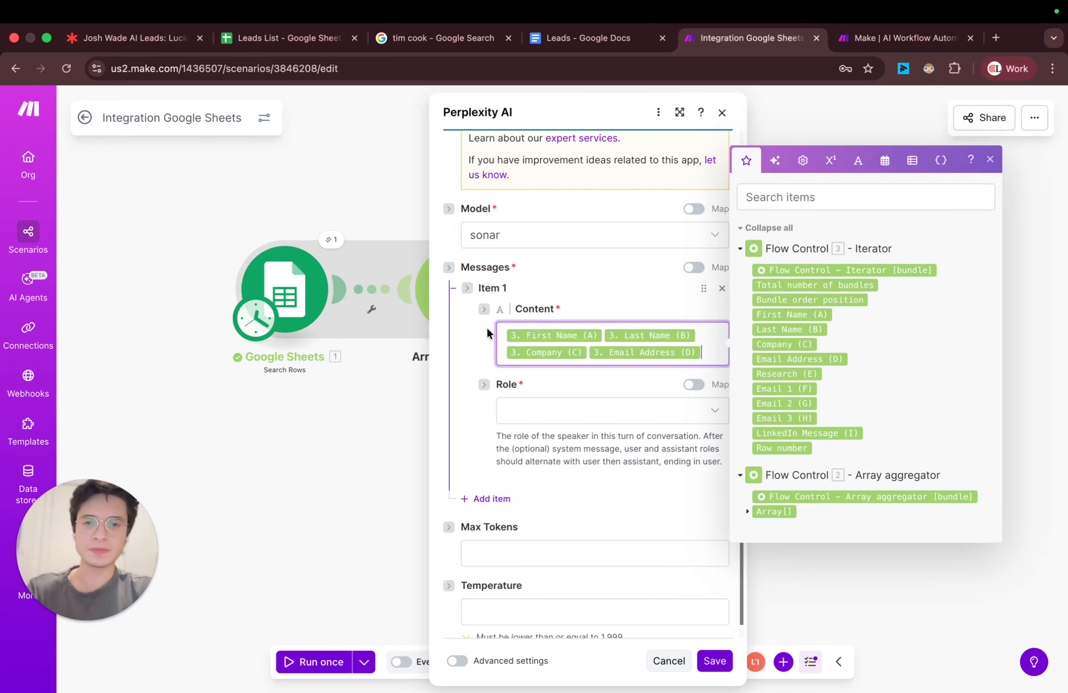
key(Return)
key(Return)
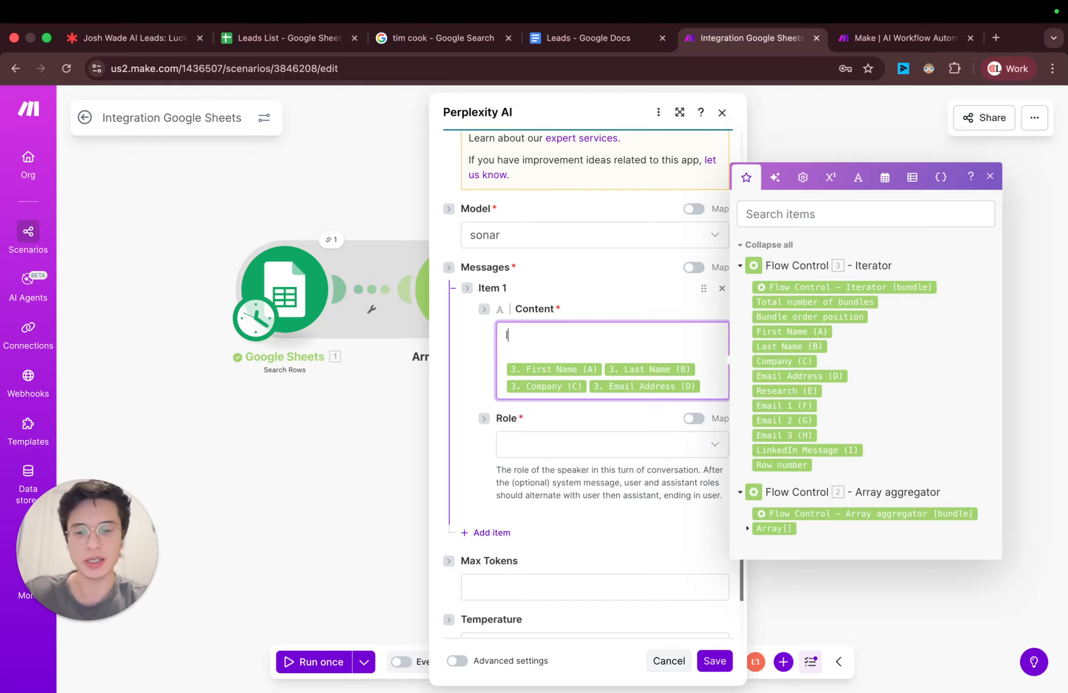
Step: Draft a one-line sender introduction mentioning Wade accounting above the mapped fields, consulting the Context cell in Leads List
text(Josh)
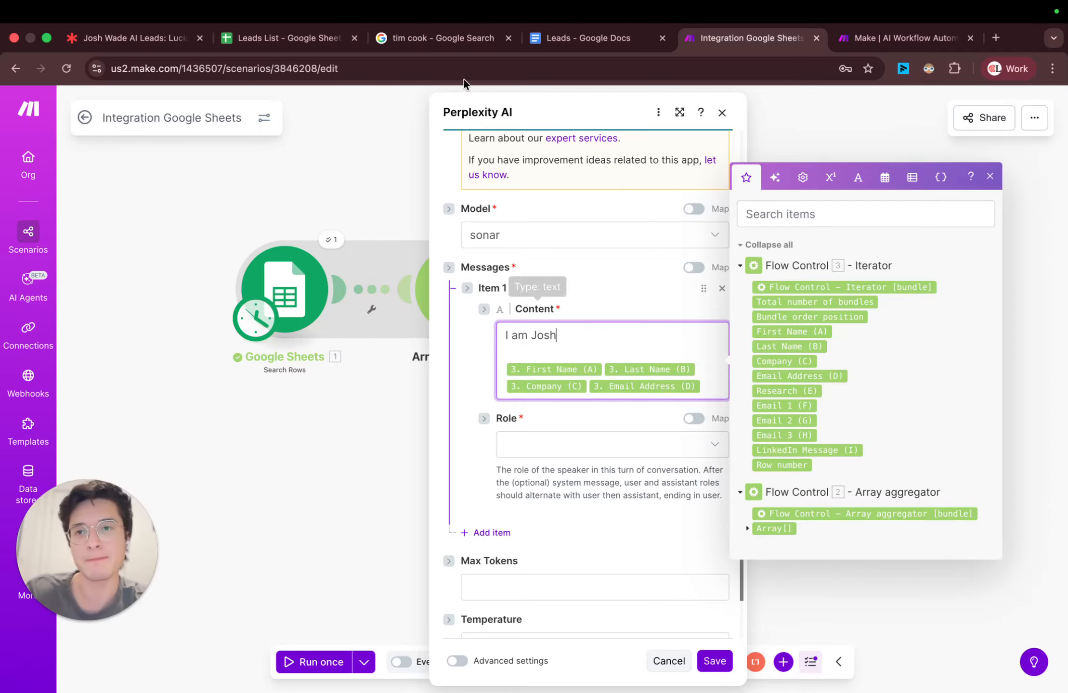
click(299, 35)
scroll(877, 213, right, 5)
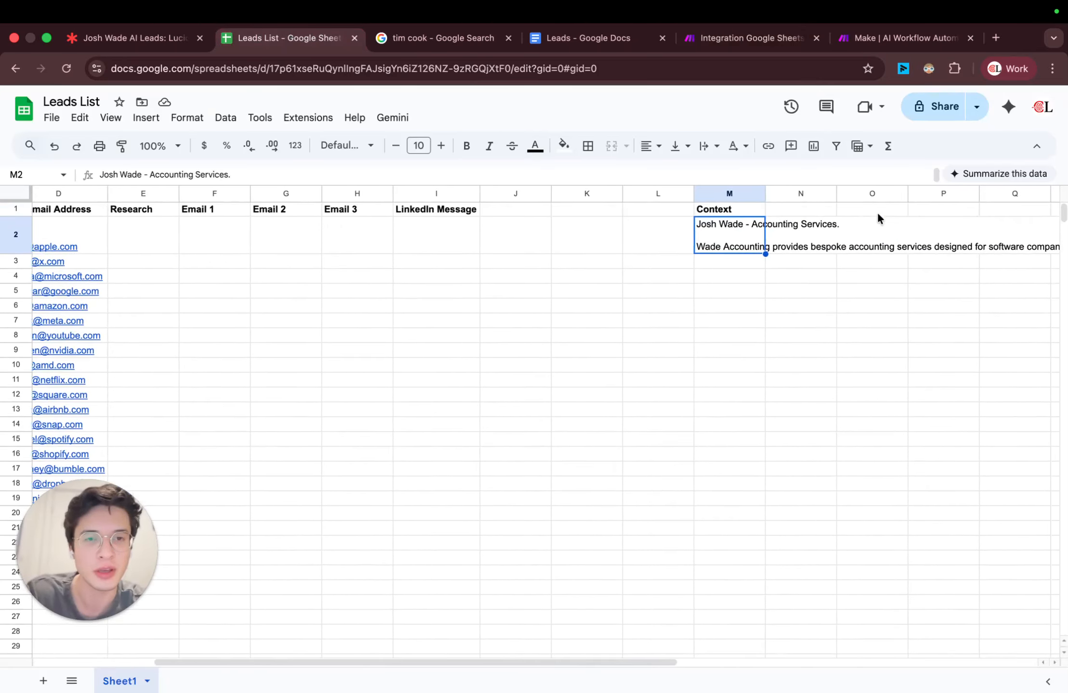
scroll(559, 222, right, 2)
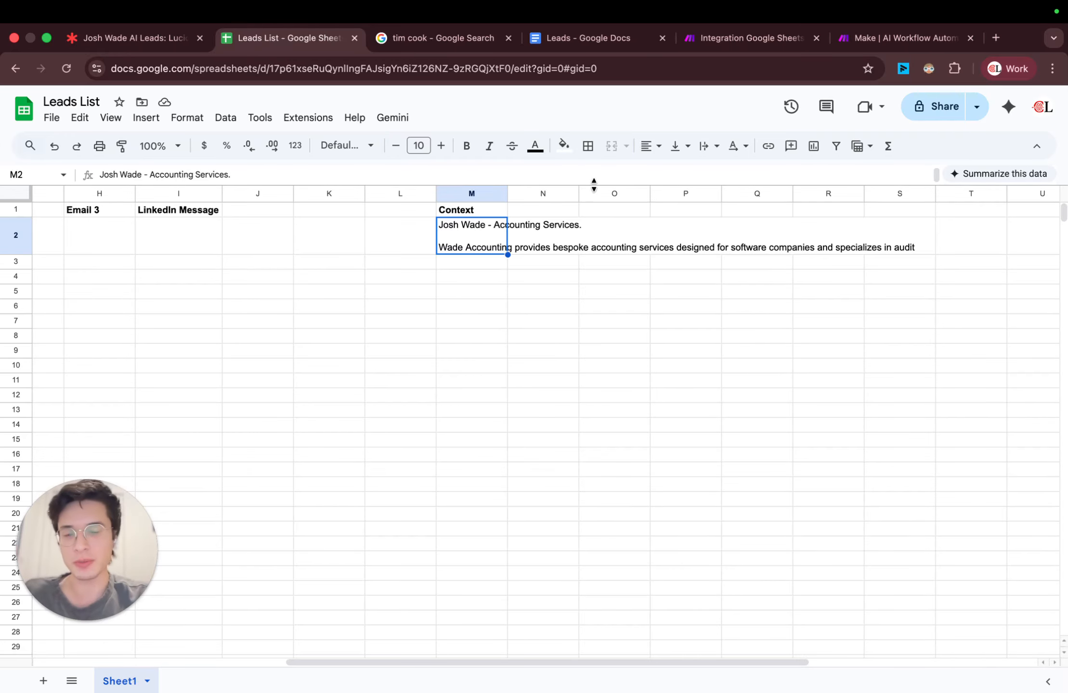
click(710, 40)
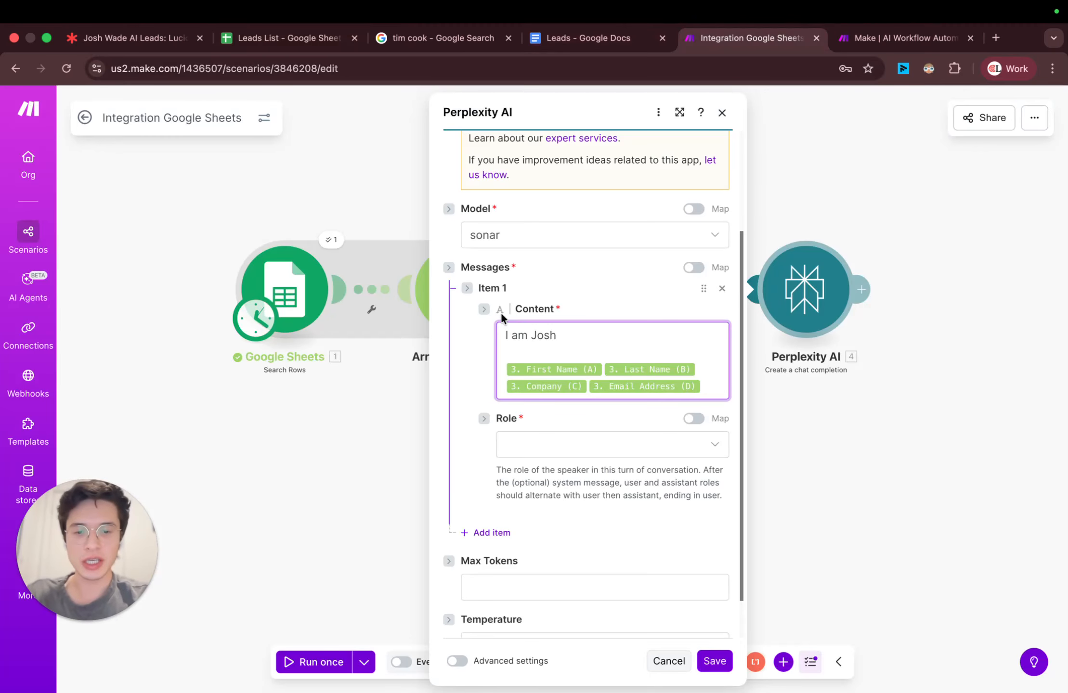
text(at Wade accounting)
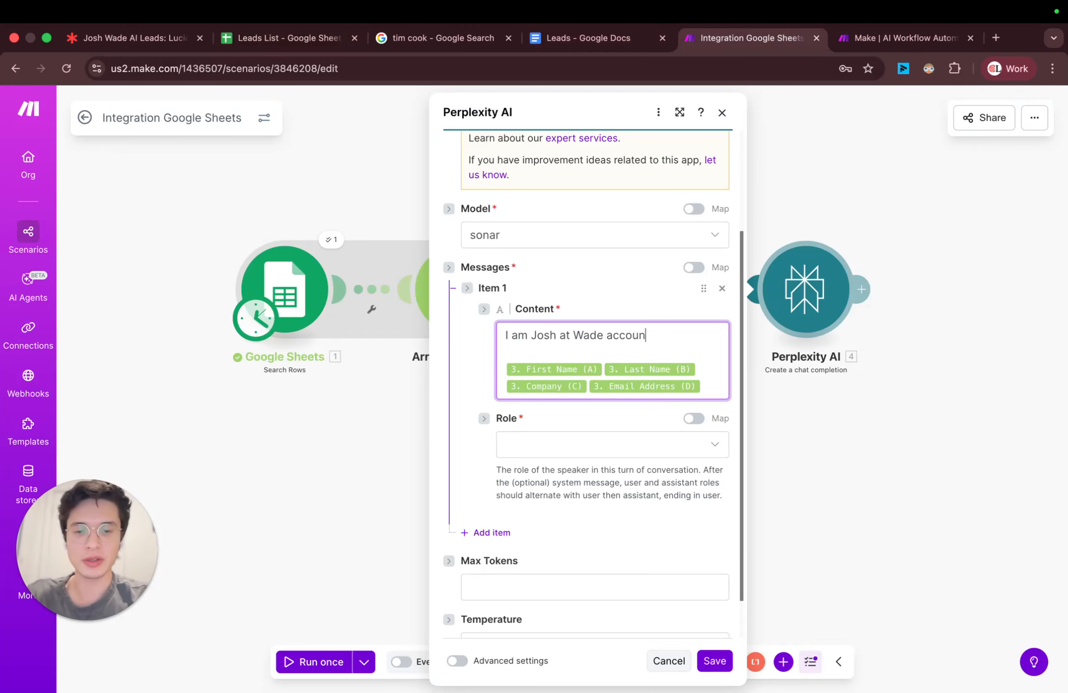
Step: Replace the drafted introduction in the message content with the Context text from cell M2 of Leads List
click(276, 43)
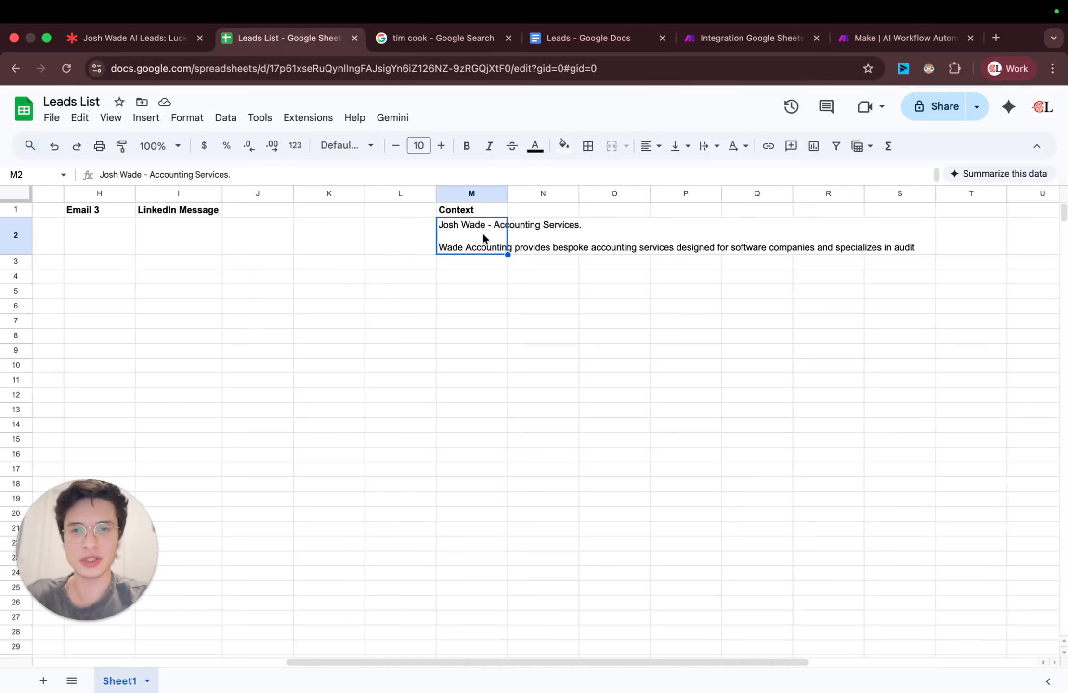
click(751, 38)
triple_click(653, 335)
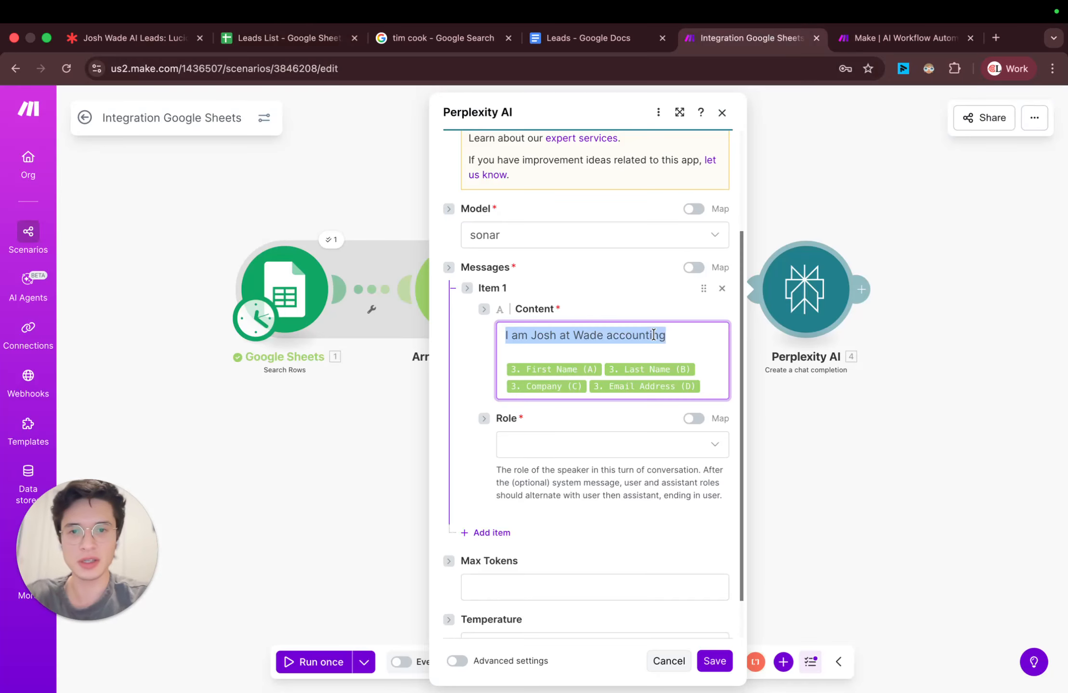
text("Josh Wade - Accounting Services.  Wade Accounting provides bespoke accounting services designed for software companies and specializes in audit ")
Step: Reword the content's opening line in first person with "I am" before the sender's name and "and I do" before Accounting Services
click(584, 350)
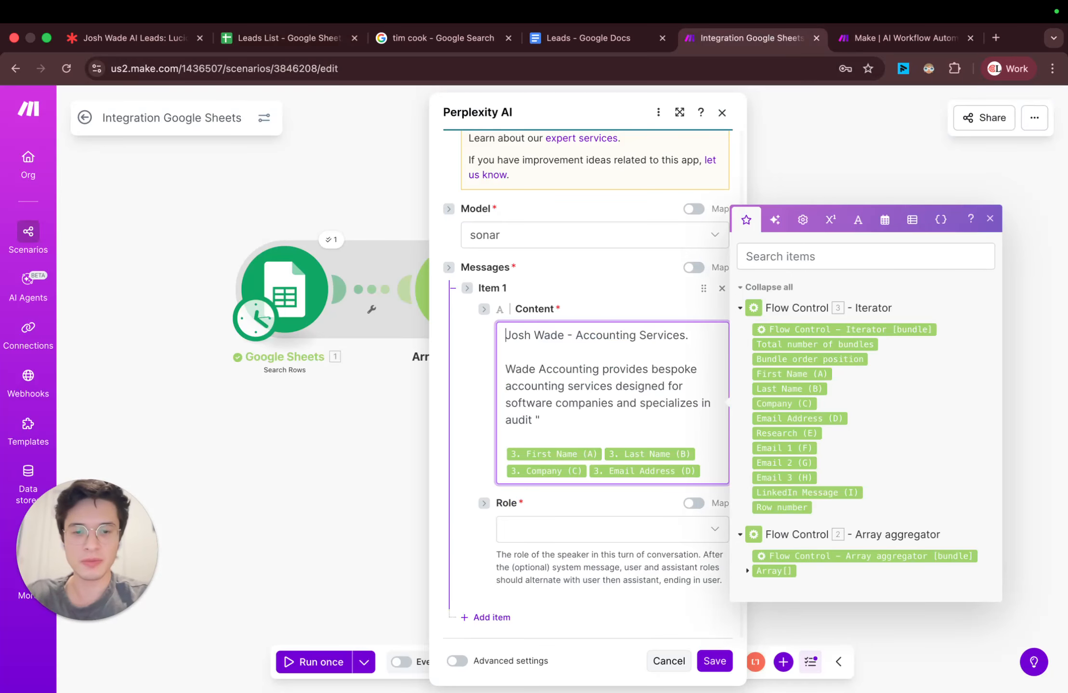
text(I am Josh)
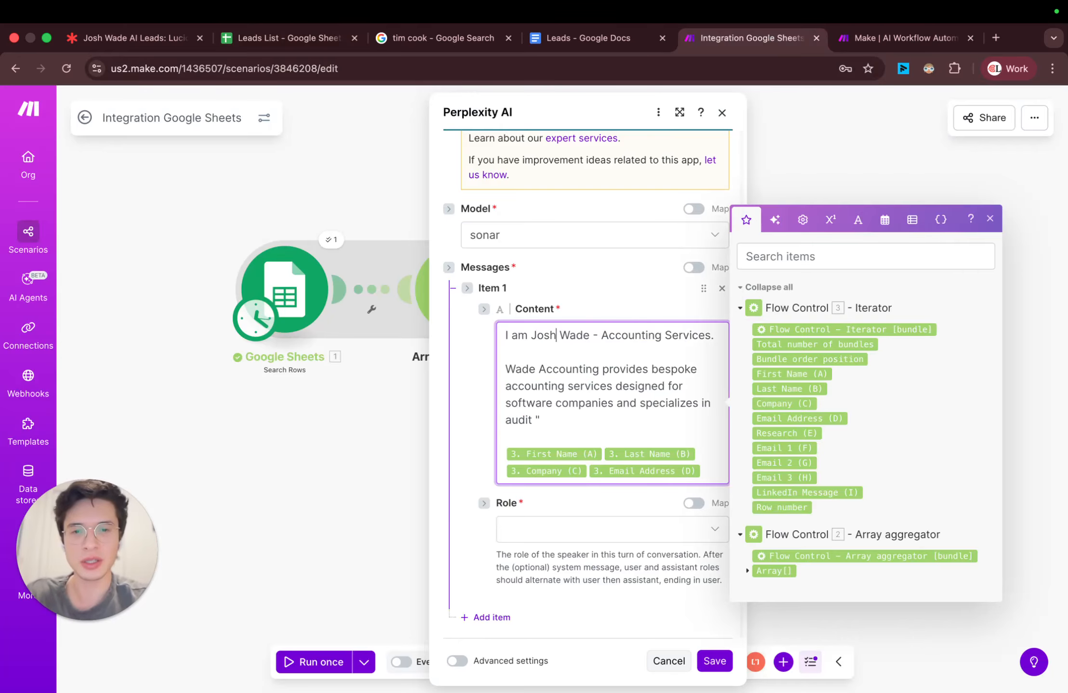
text( Wade - and I do)
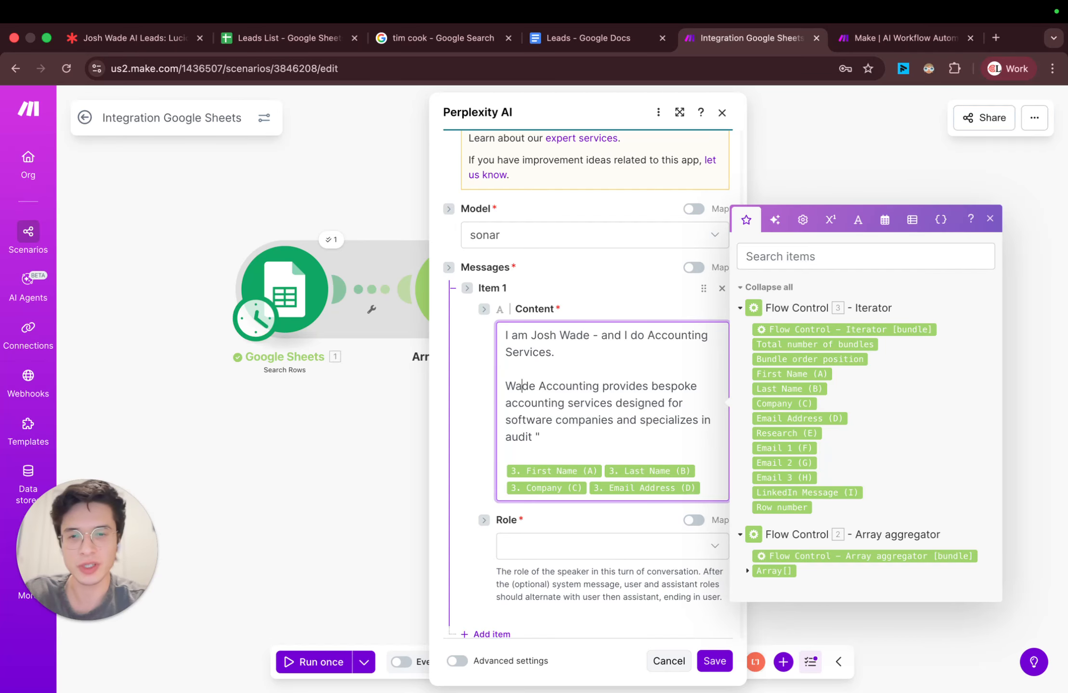
Step: Finish the context paragraph with a period, frame the mapped fields as "I want to understand this person" First Name Last Name "at" Company, and remove Email Address
text(.)
key(Return)
key(Return)
text(I)
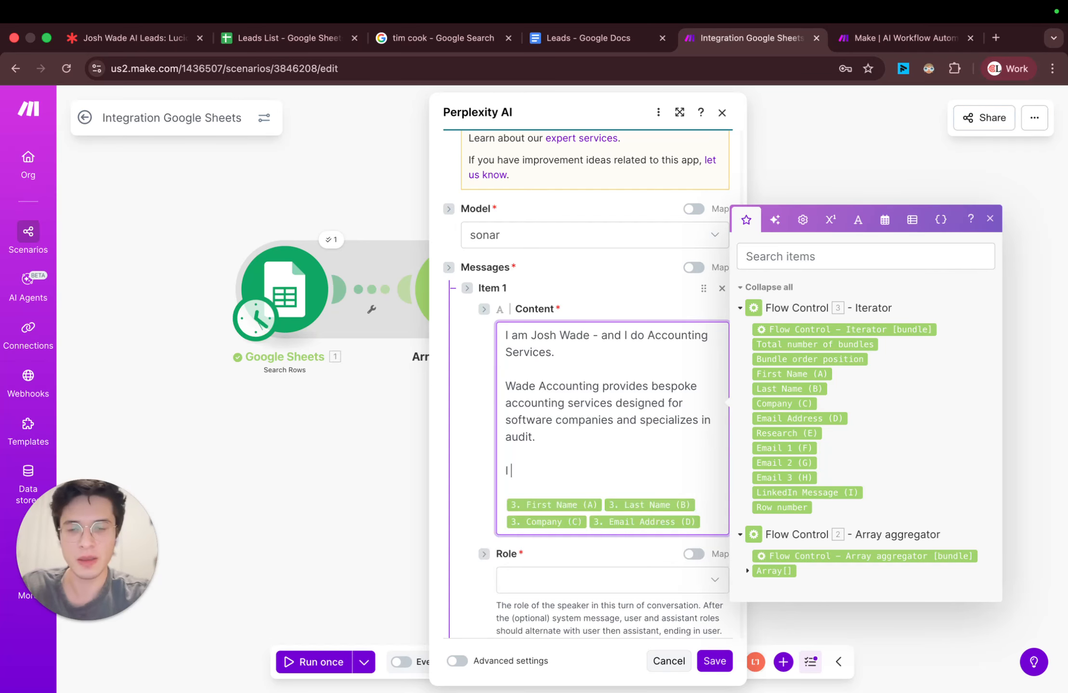
text( want to )
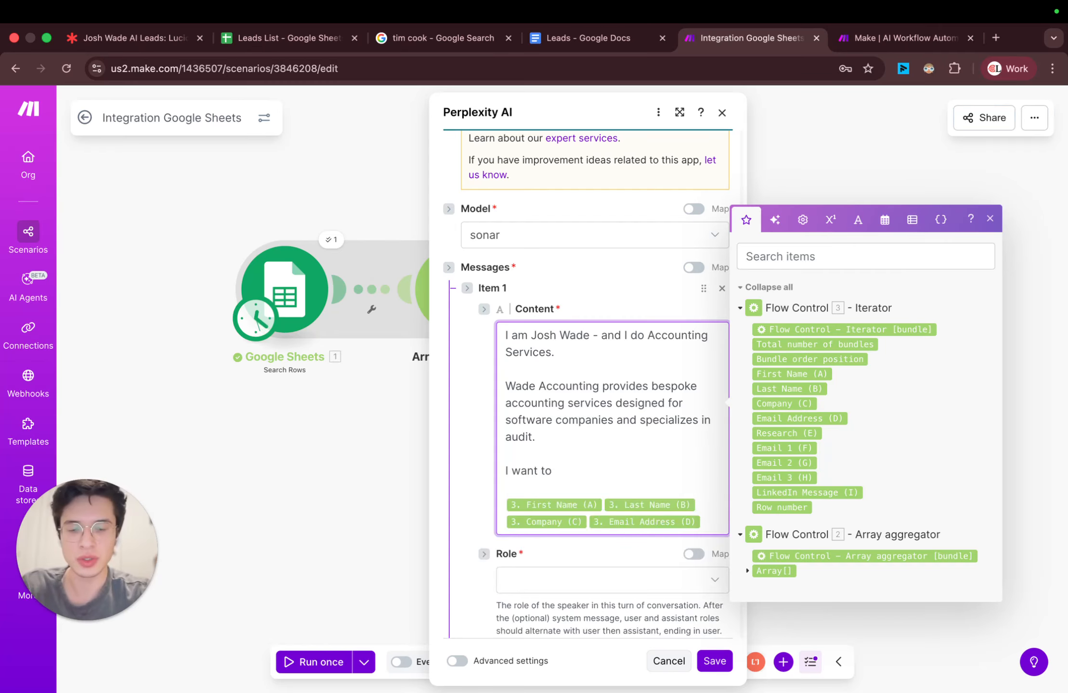
text(understand )
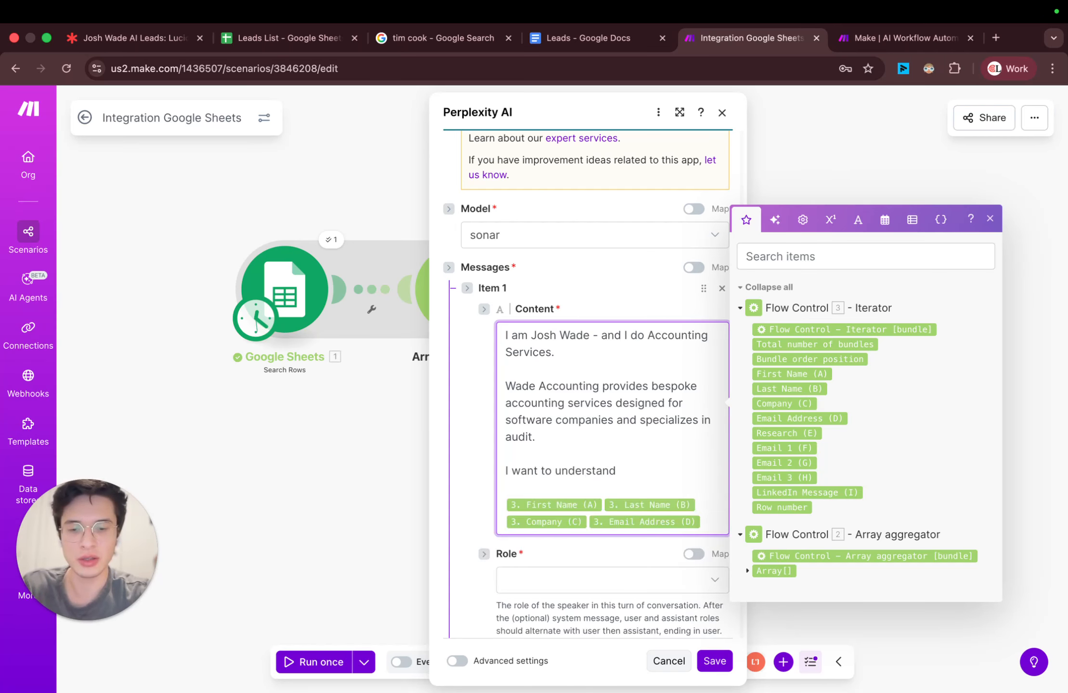
text(this person)
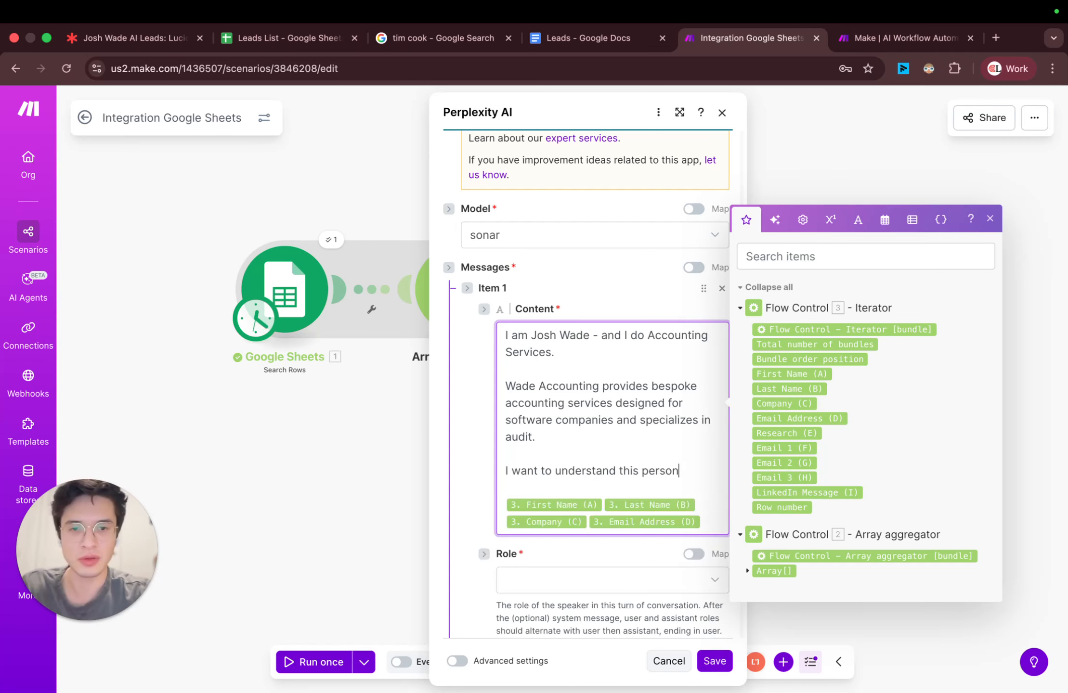
key(BackSpace)
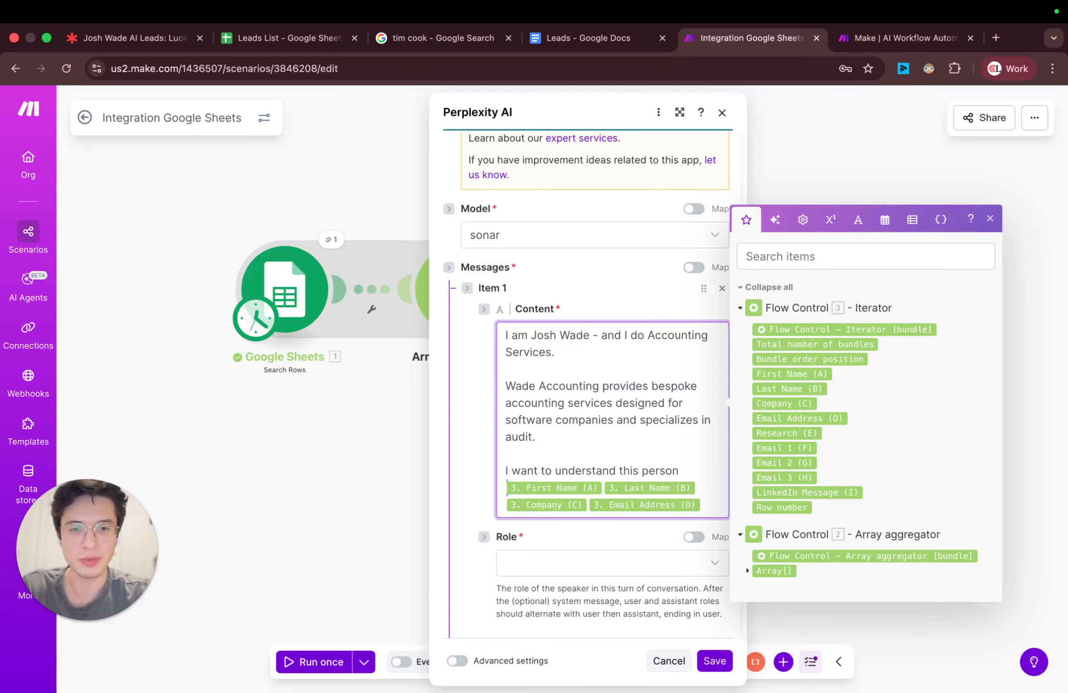
key(Return)
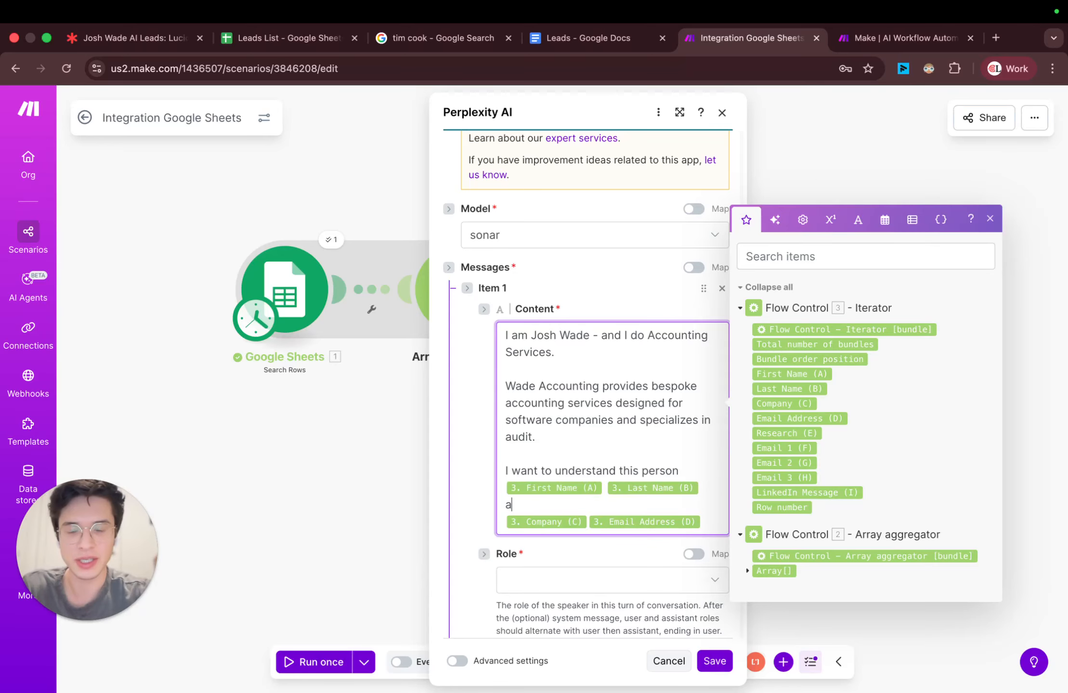
key(BackSpace)
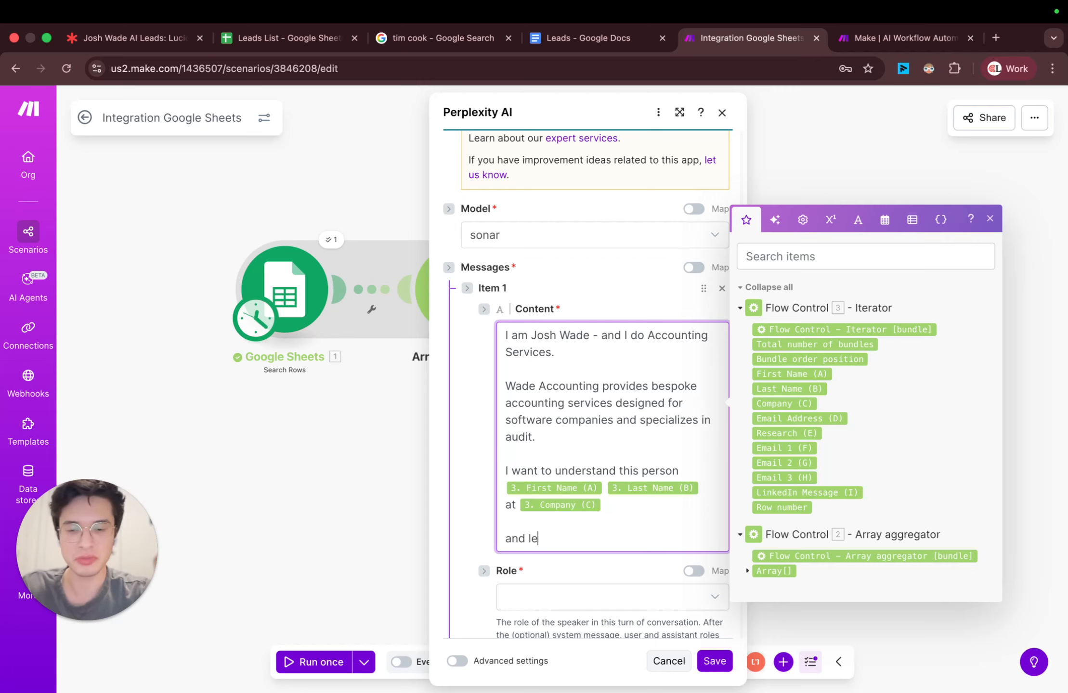
Step: Complete the message content's closing line as "and learn how I could potentially help them with my services"
text(arn how I coul)
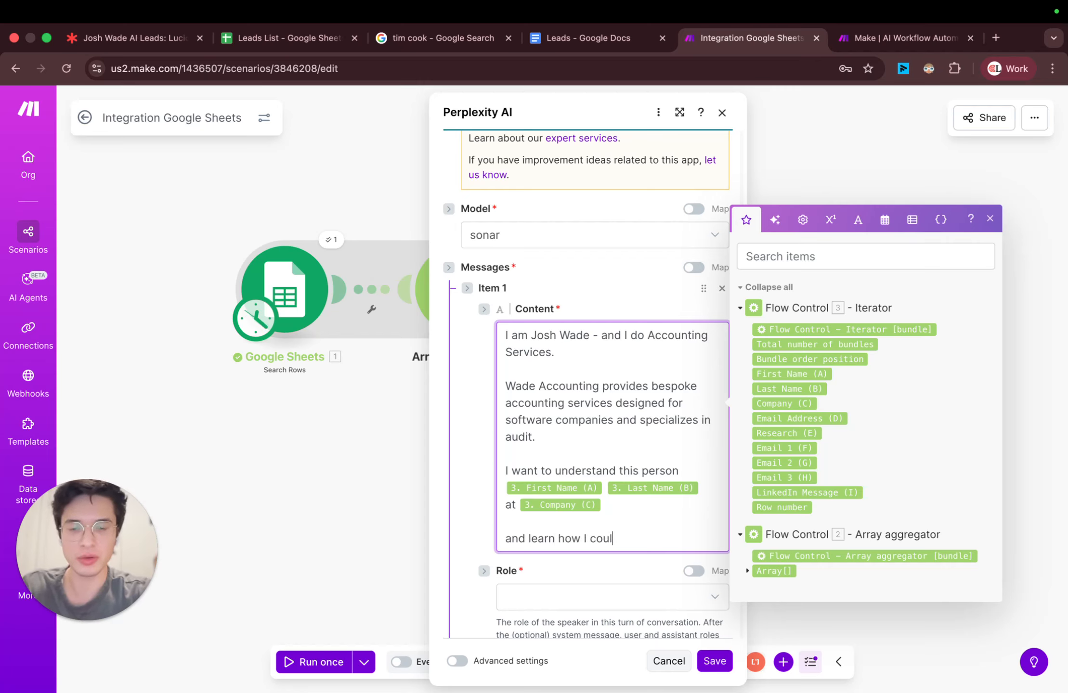
text(d potentially hel)
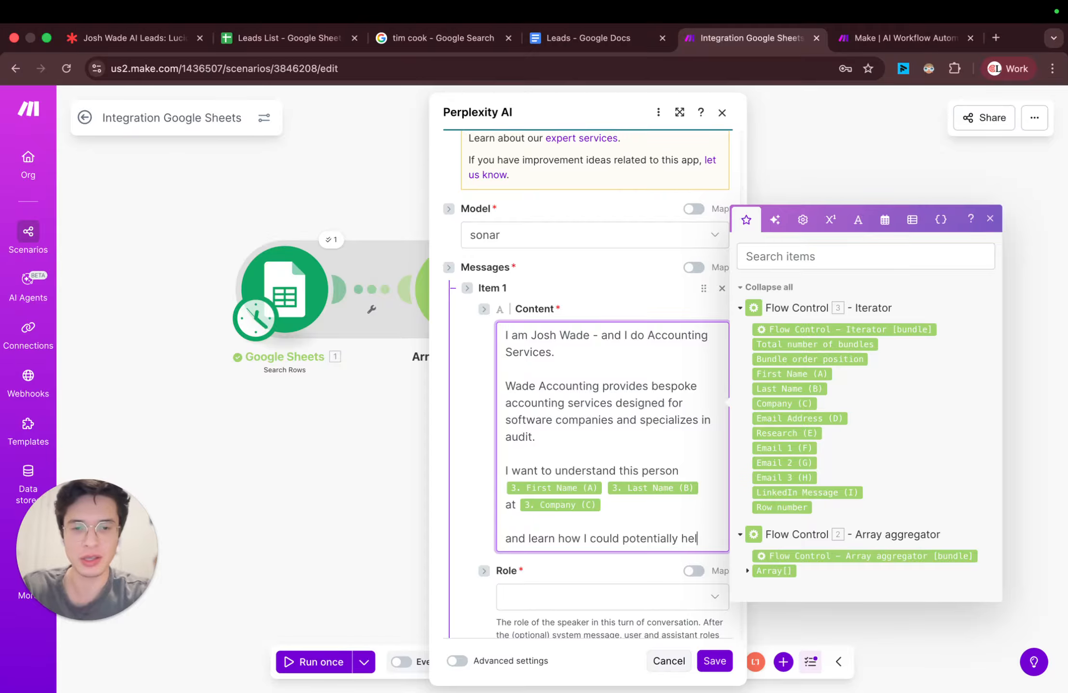
text(p them with)
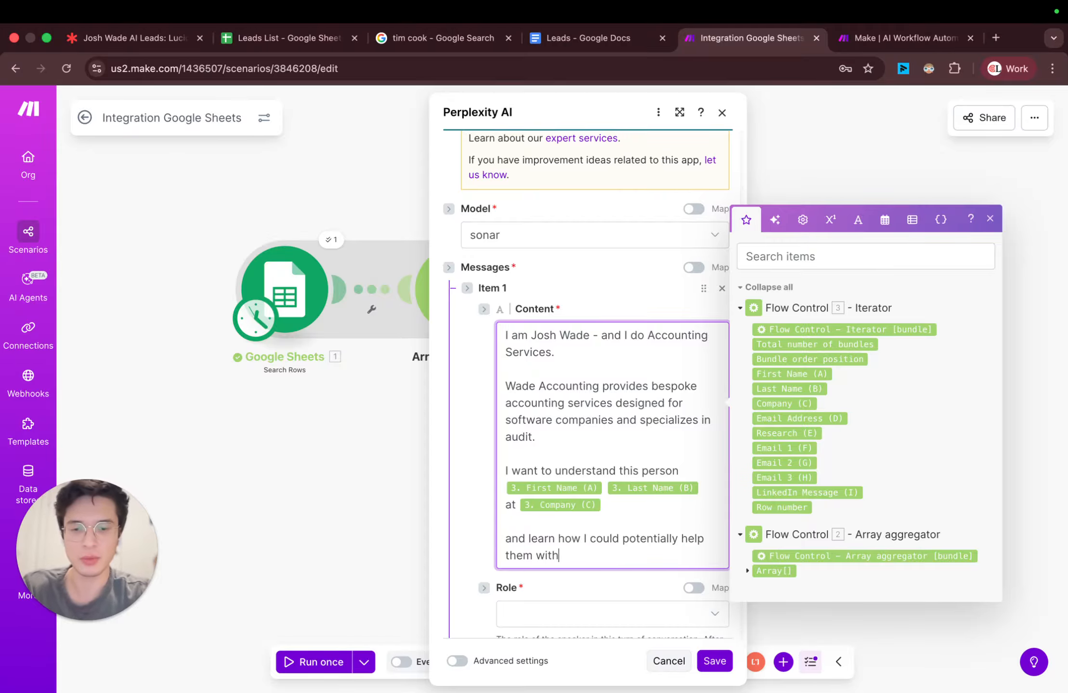
text( my serv)
key(BackSpace)
text(rvices)
scroll(568, 388, down, 2)
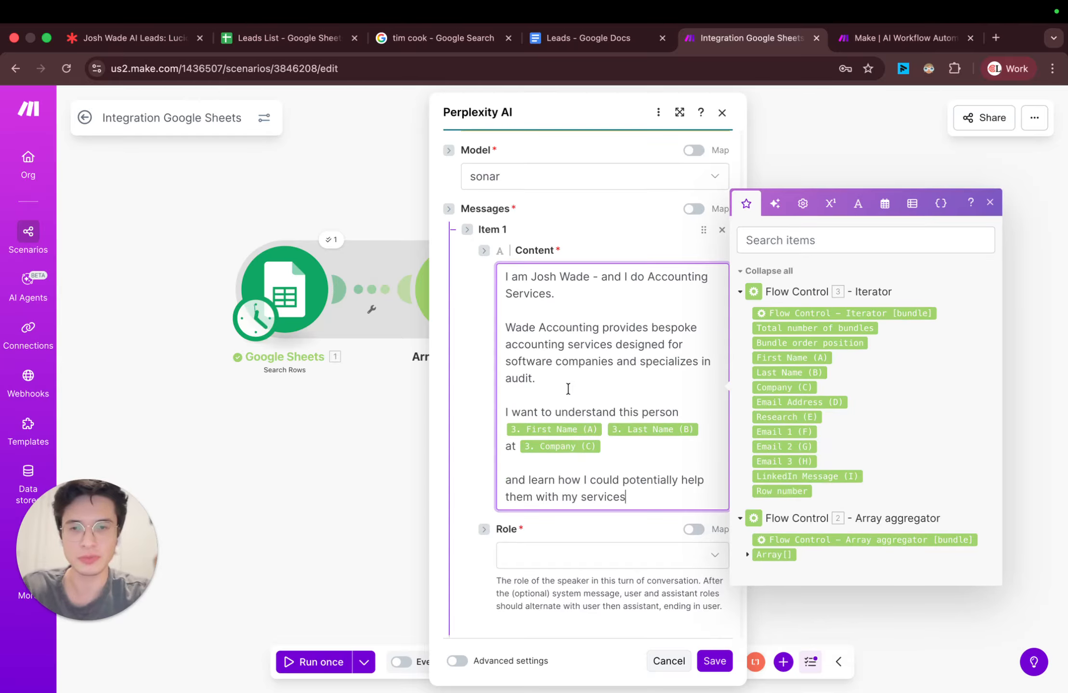
Step: Review the message content from the sender introduction and company description through the research request with its mapped lead fields
click(458, 333)
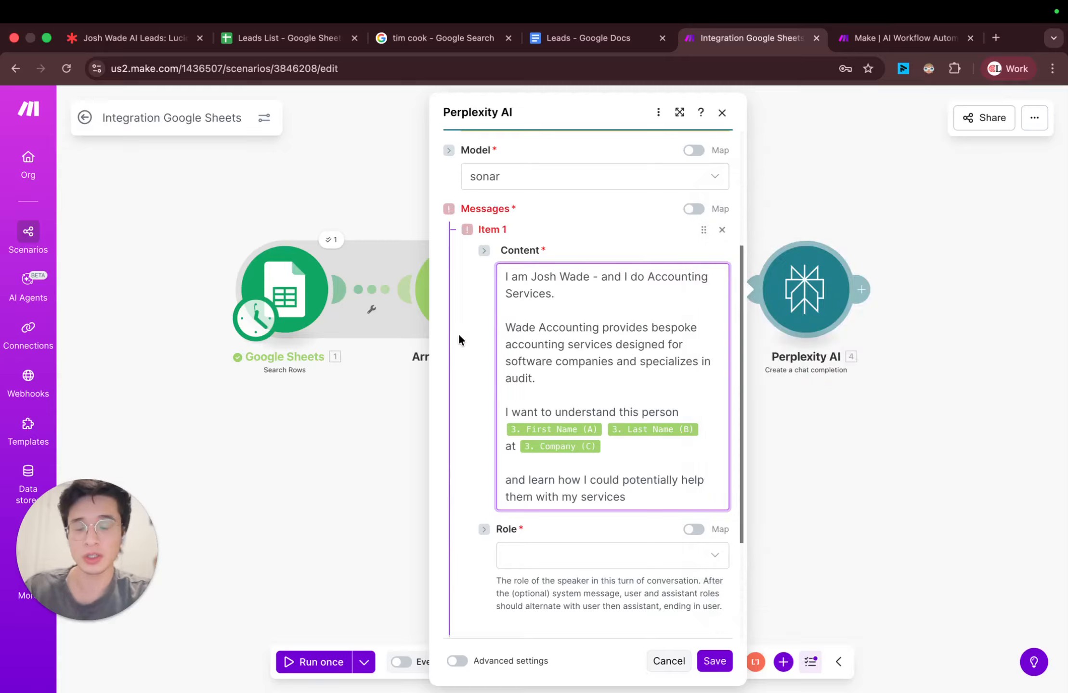
triple_click(504, 279)
double_click(544, 276)
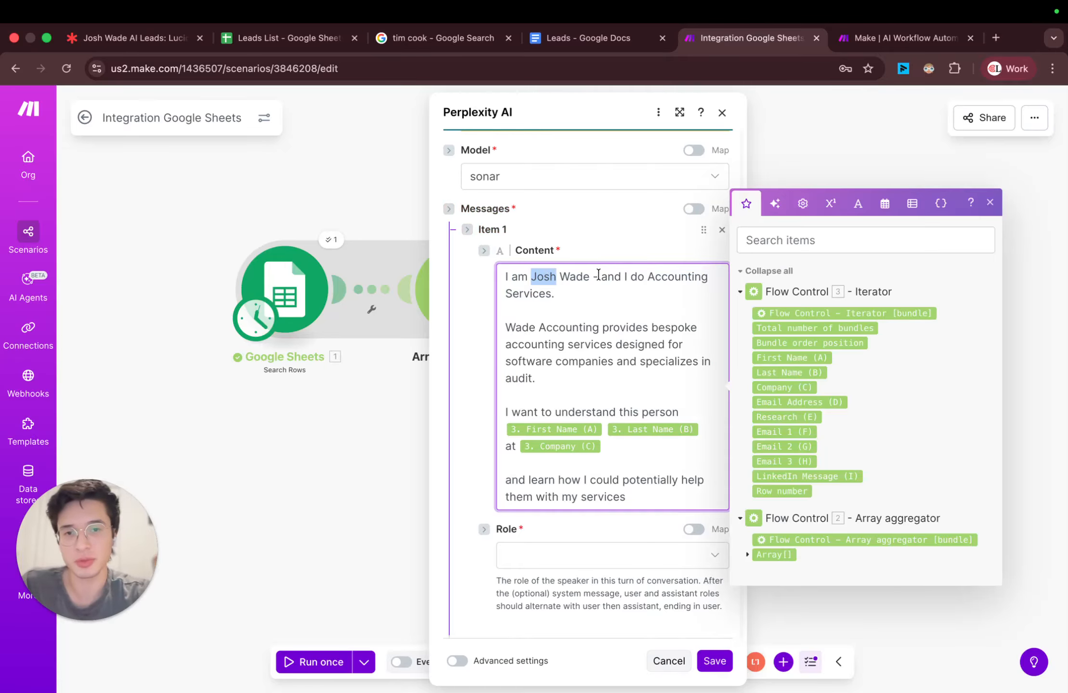
drag(652, 276, 654, 297)
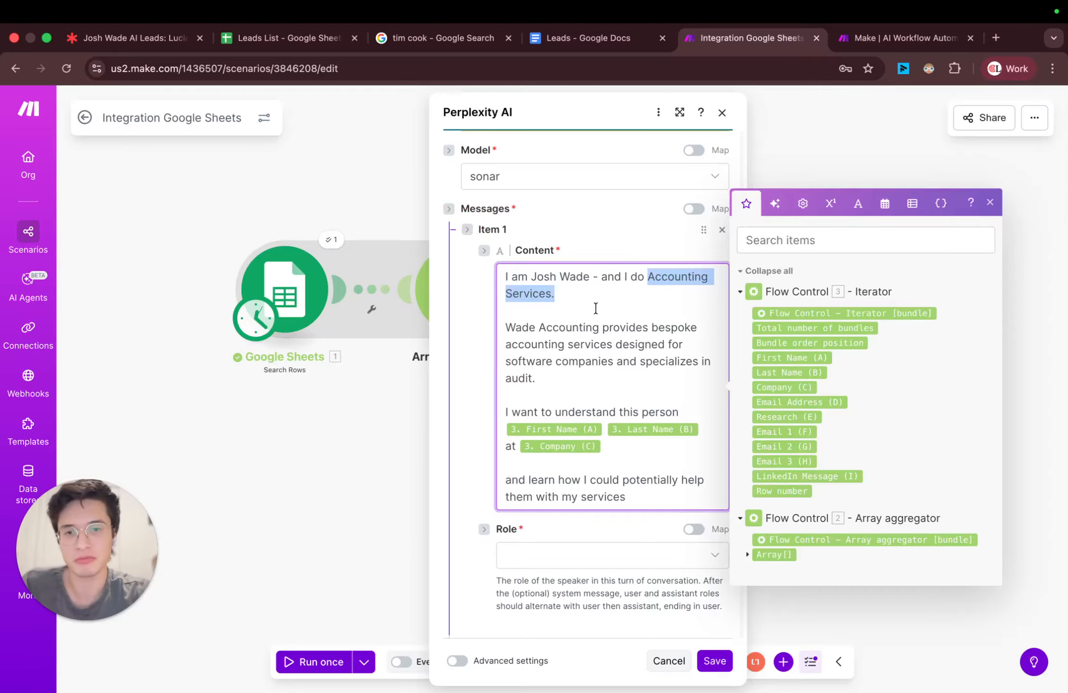
triple_click(607, 340)
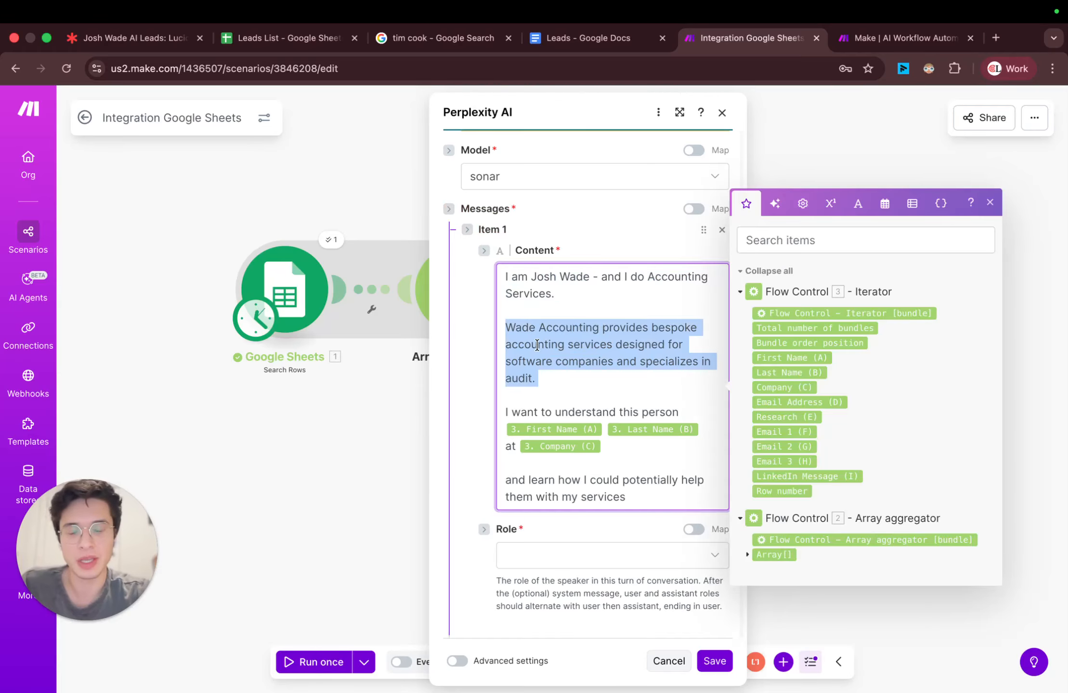
triple_click(538, 340)
click(555, 412)
scroll(539, 366, down, 1)
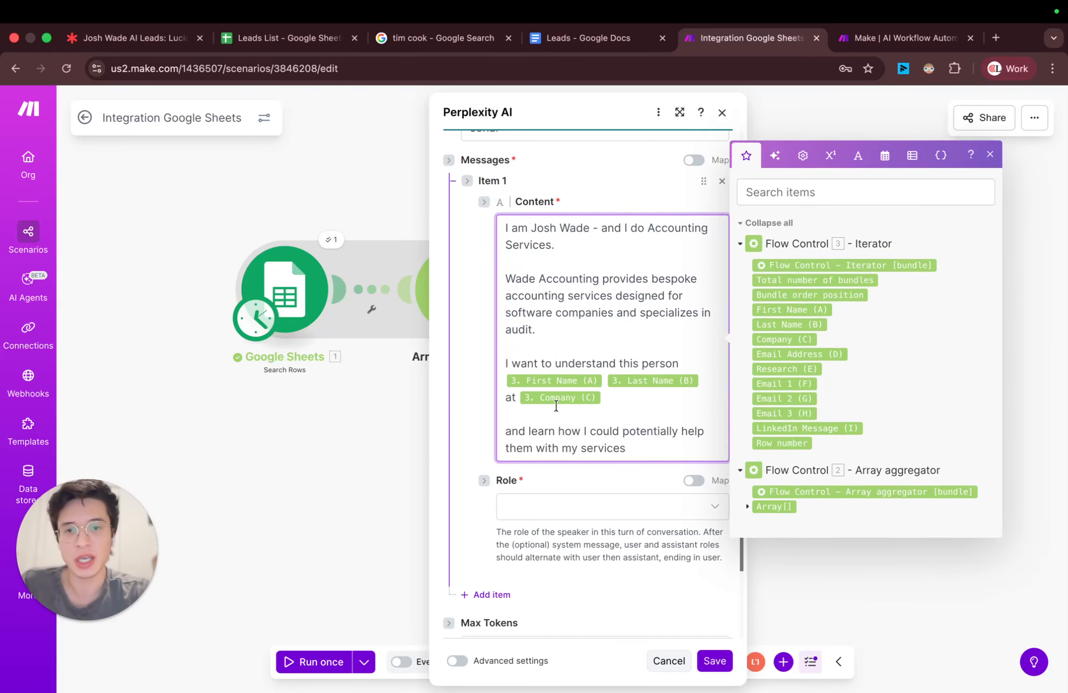
drag(506, 359, 682, 361)
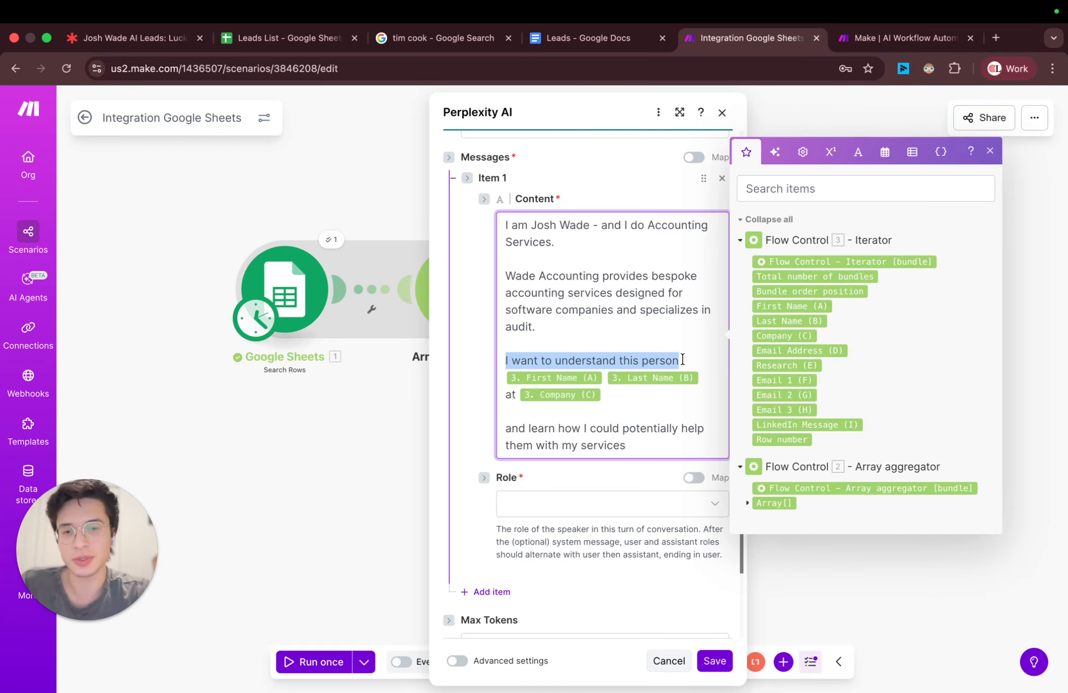
double_click(547, 428)
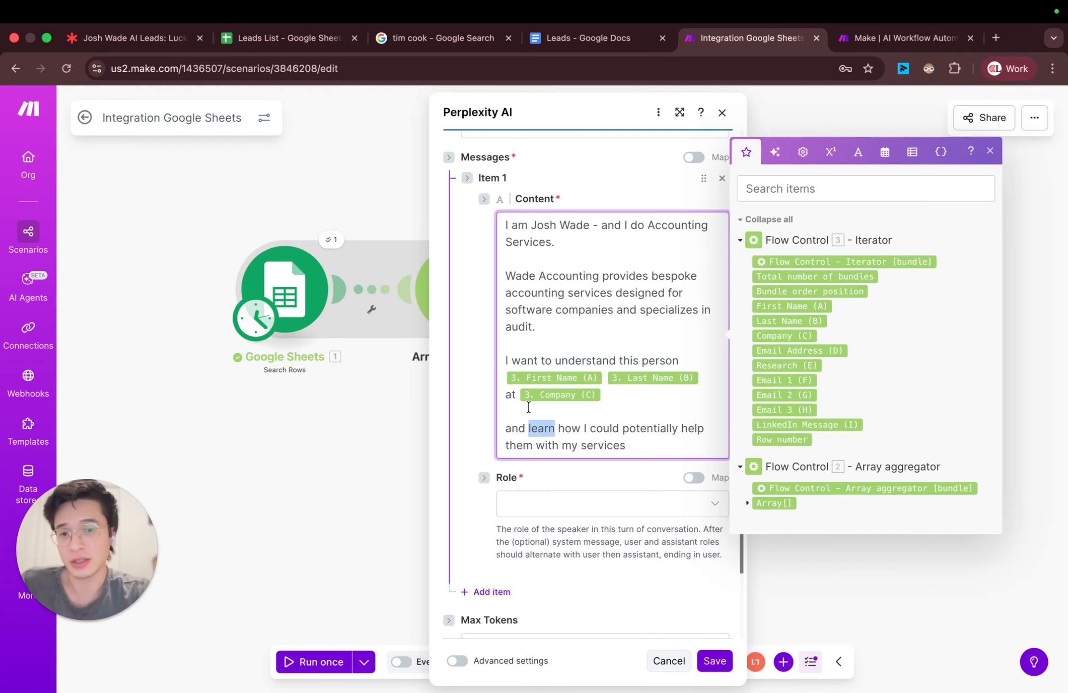
click(506, 412)
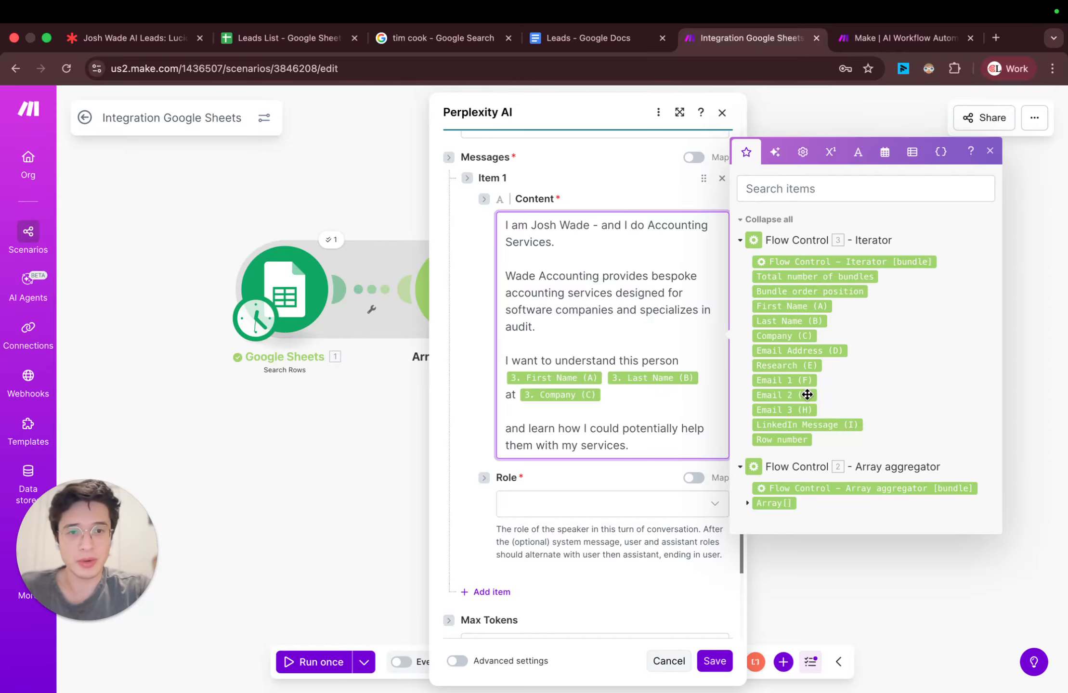
Step: Set the message's role to User and save the Perplexity AI module settings
scroll(648, 419, down, 3)
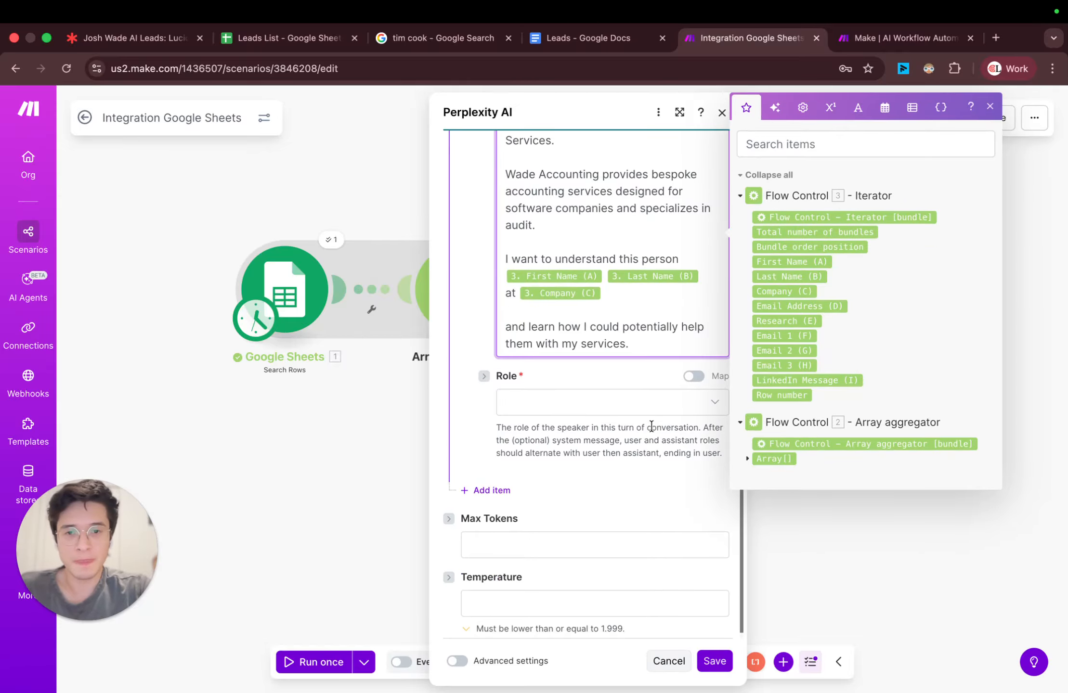
click(610, 402)
click(583, 432)
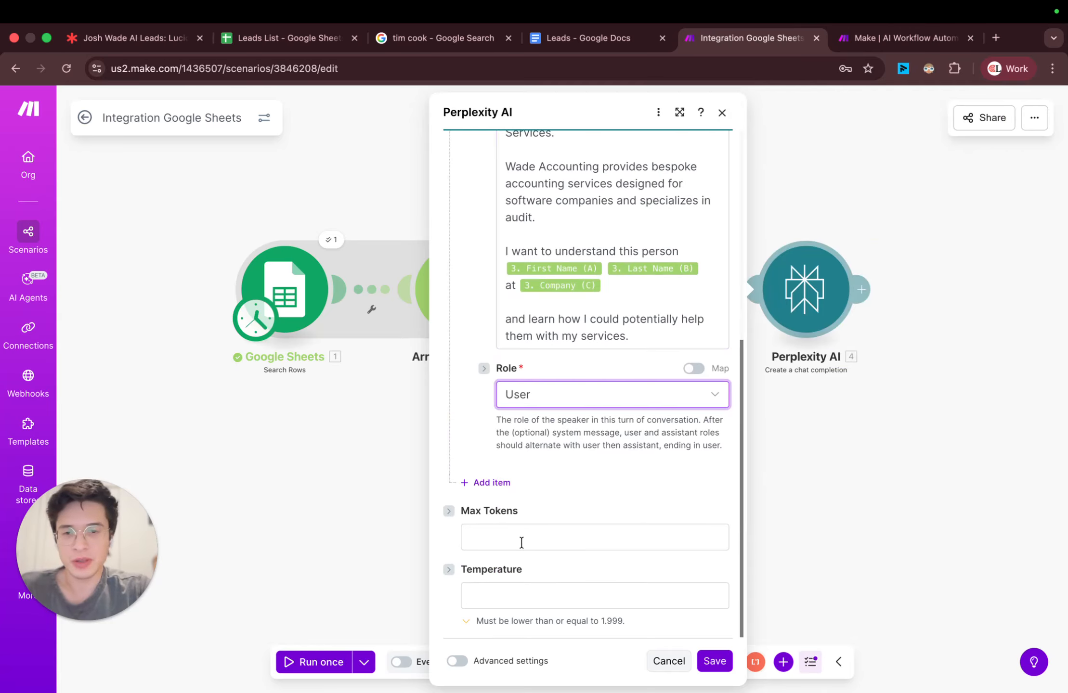
scroll(535, 462, up, 10)
scroll(484, 481, down, 5)
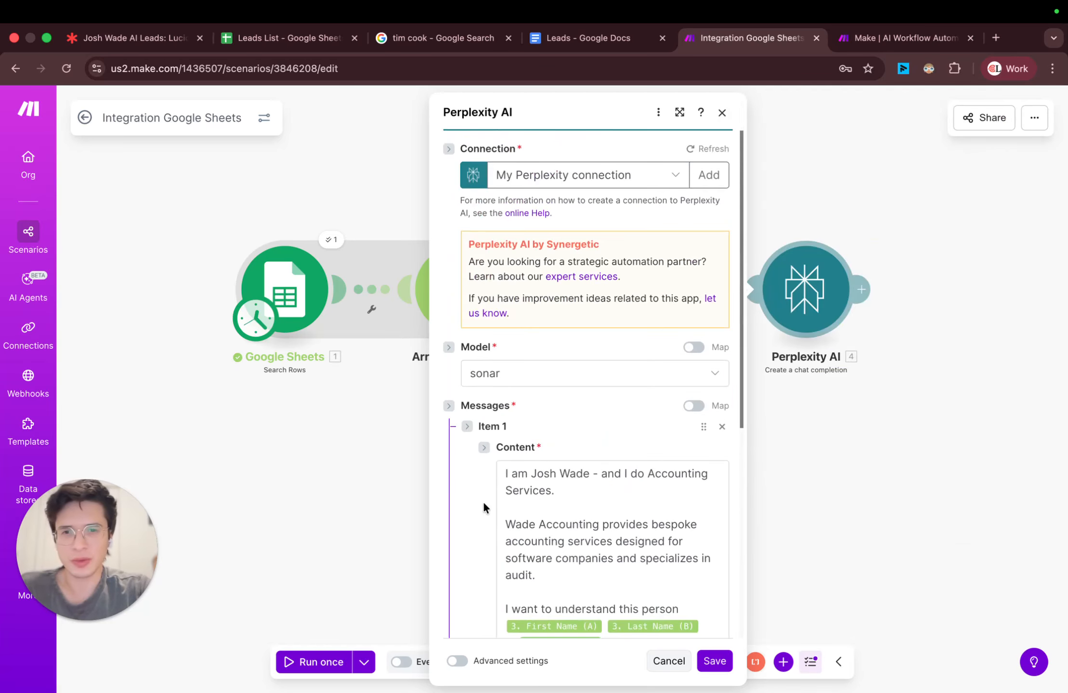
click(717, 666)
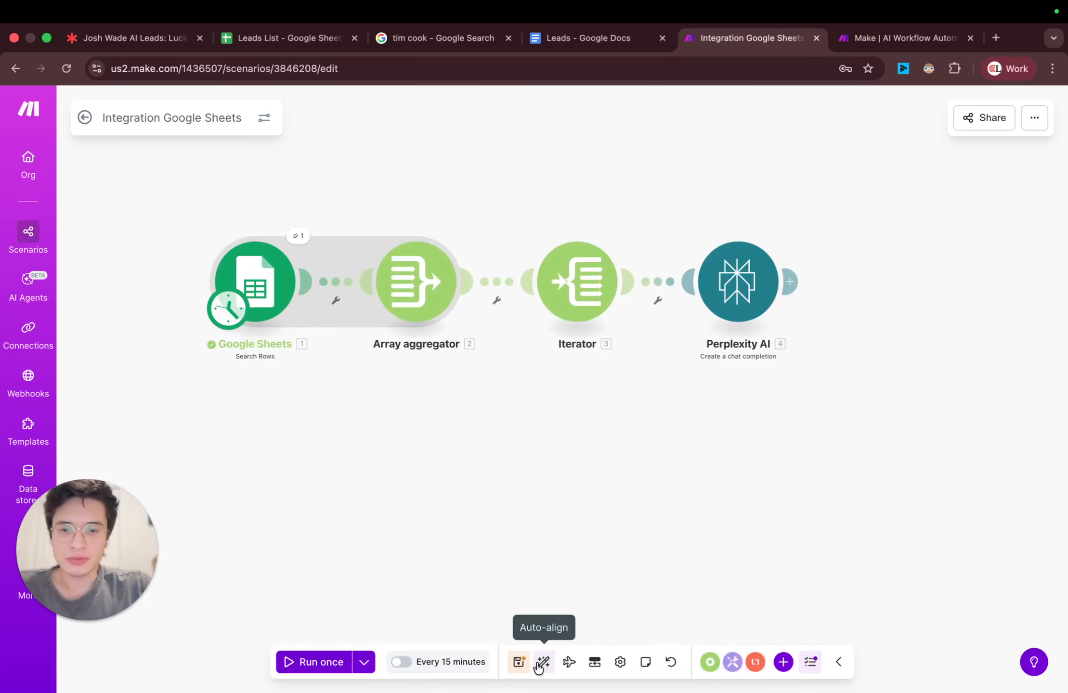
Step: Save the scenario and run it once
click(518, 662)
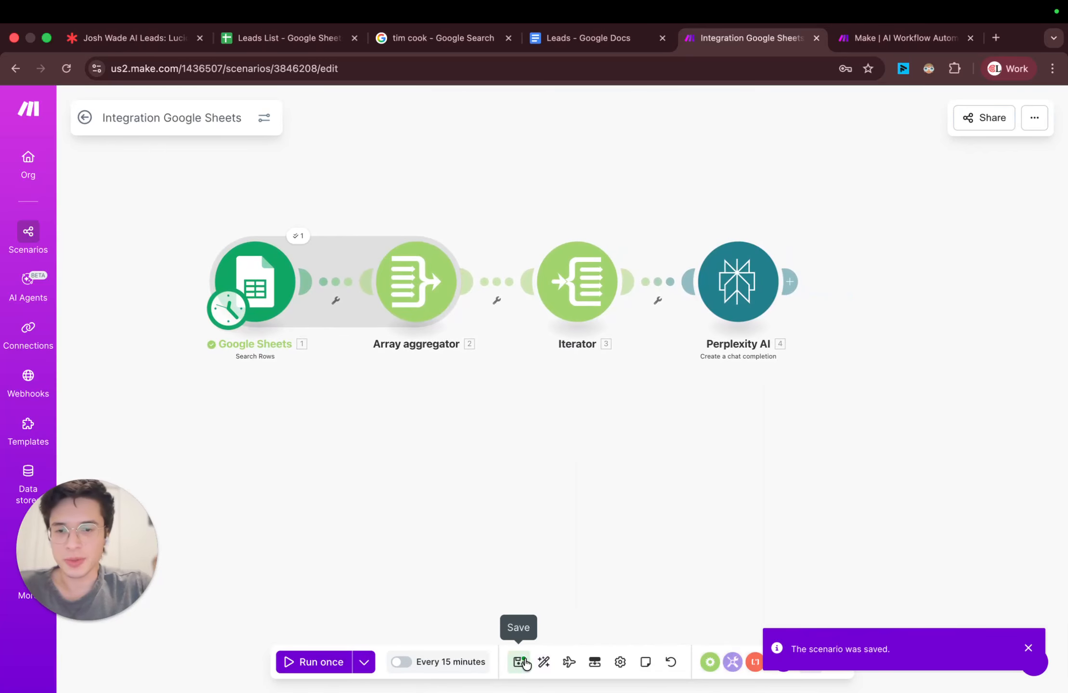
click(333, 663)
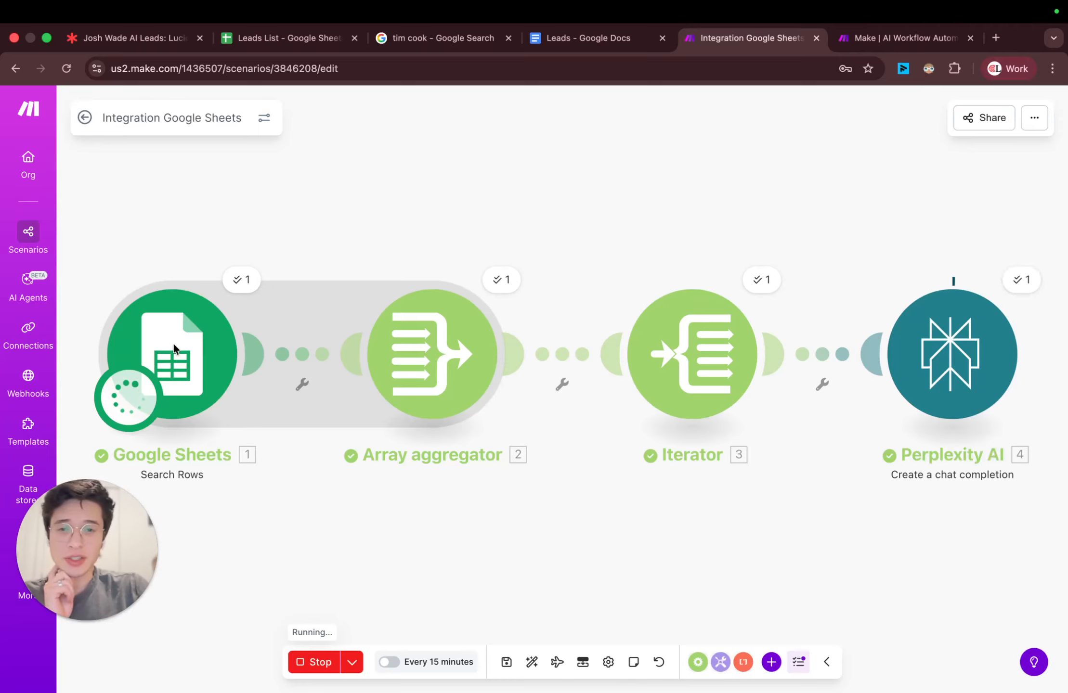
Step: Check the run details of the Google Sheets and Array aggregator modules
click(239, 281)
click(559, 112)
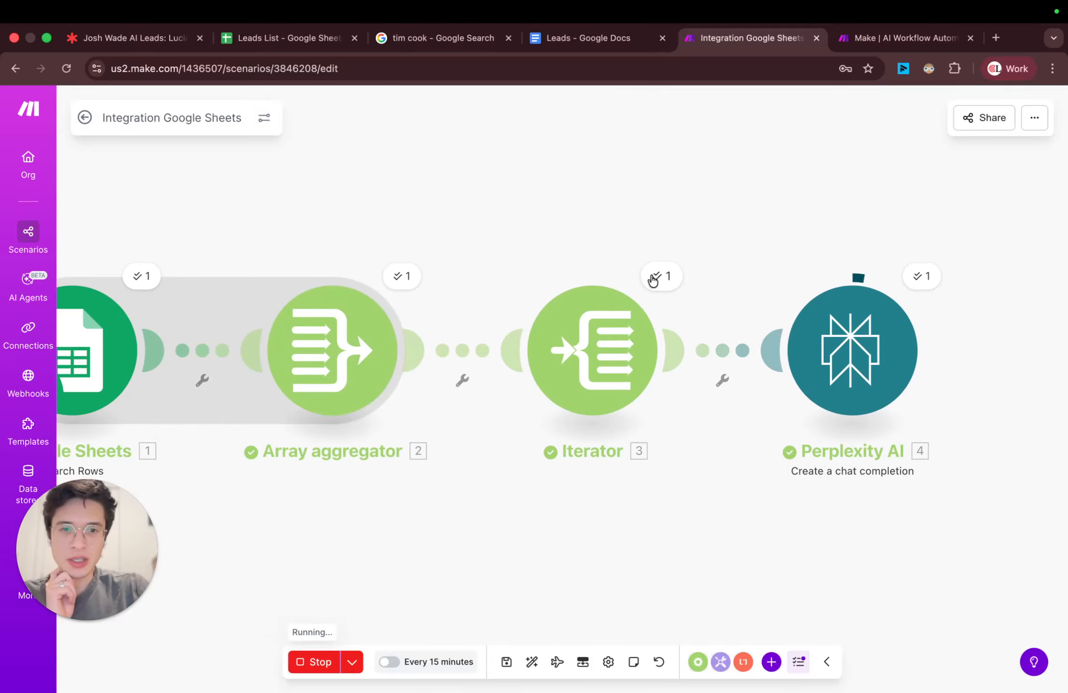
click(401, 276)
click(719, 112)
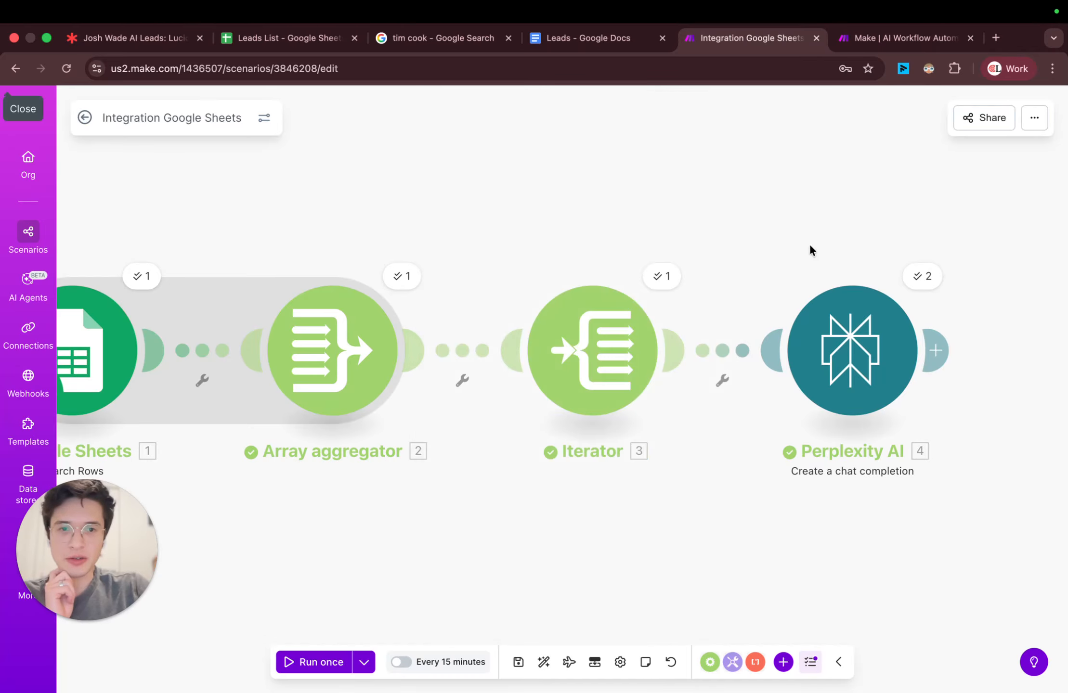
Step: Inspect the Perplexity AI module's run details, expanding the input and output of Operation 1
drag(827, 273, 724, 272)
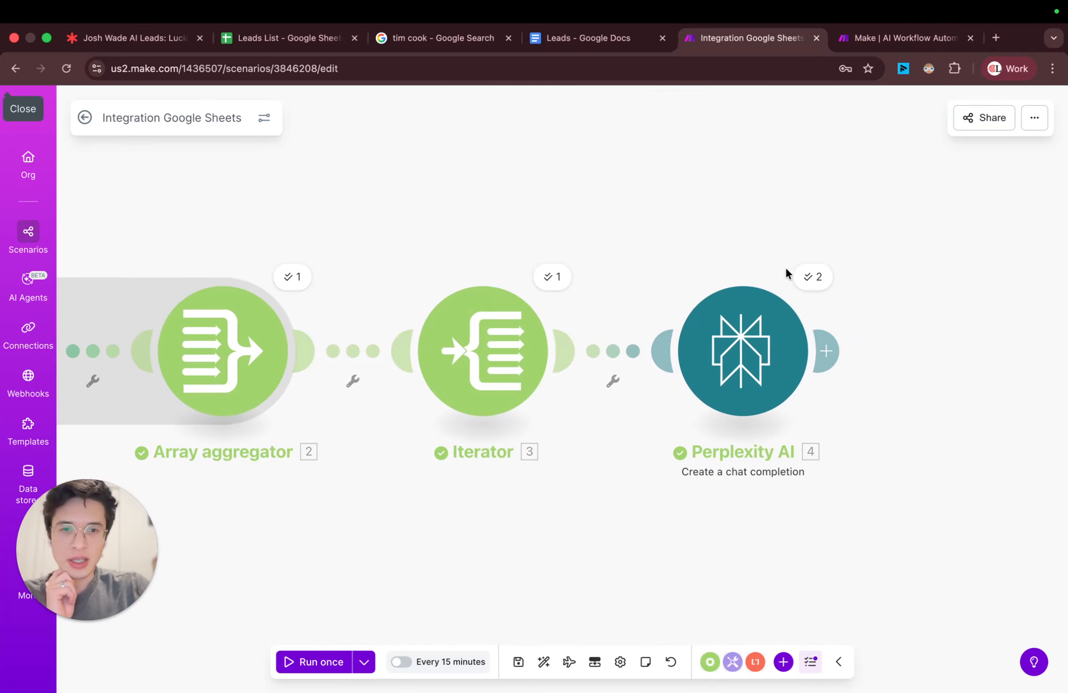
click(809, 280)
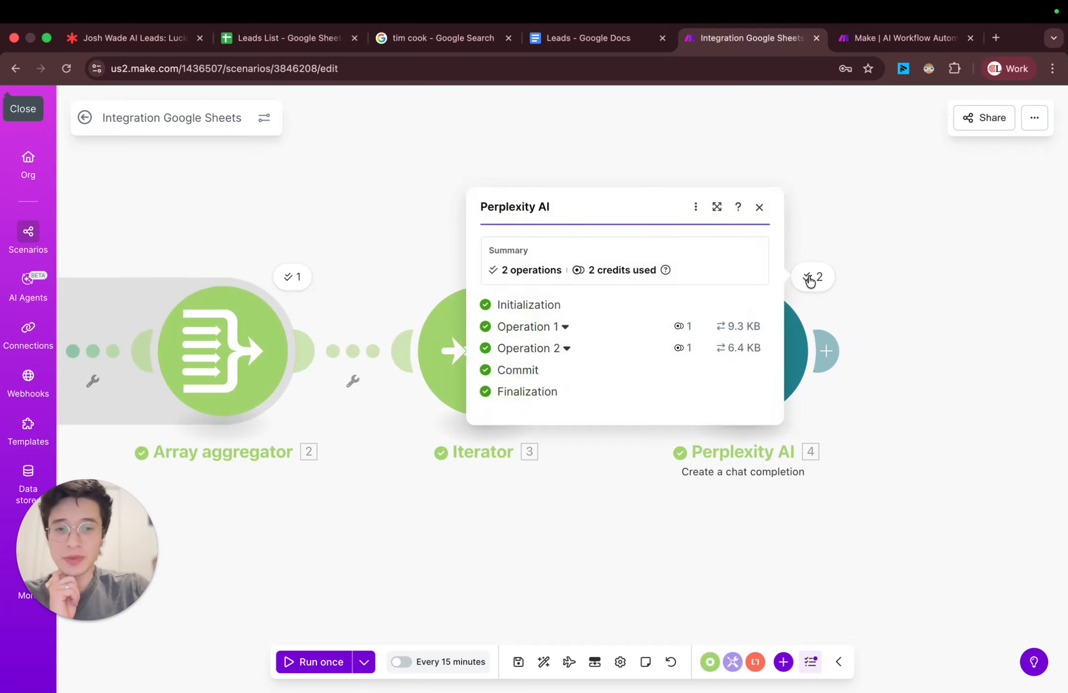
click(564, 327)
Step: Examine the lead fields in the output bundles of the Google Sheets module's run
scroll(381, 289, left, 5)
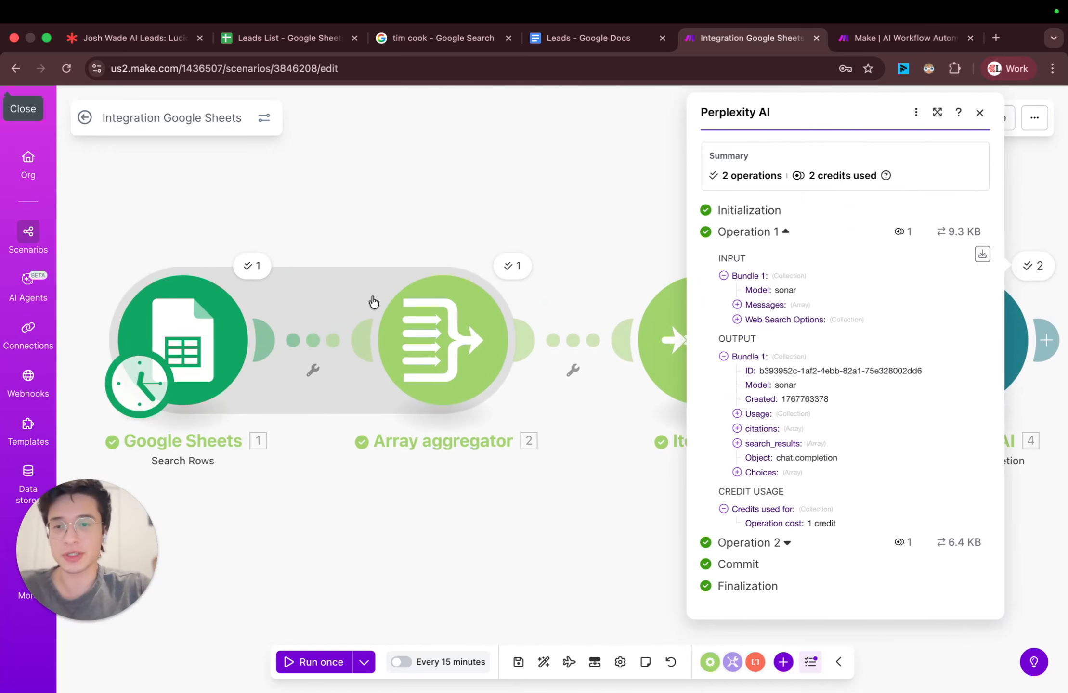
click(251, 268)
scroll(312, 342, down, 2)
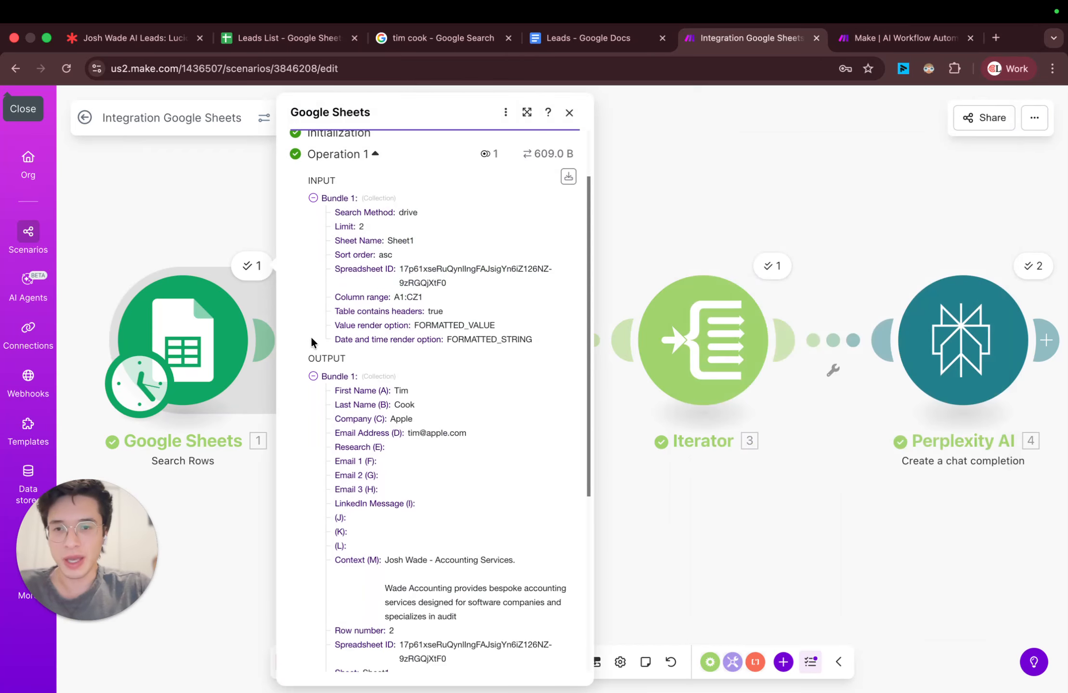
scroll(433, 366, down, 6)
scroll(458, 380, up, 3)
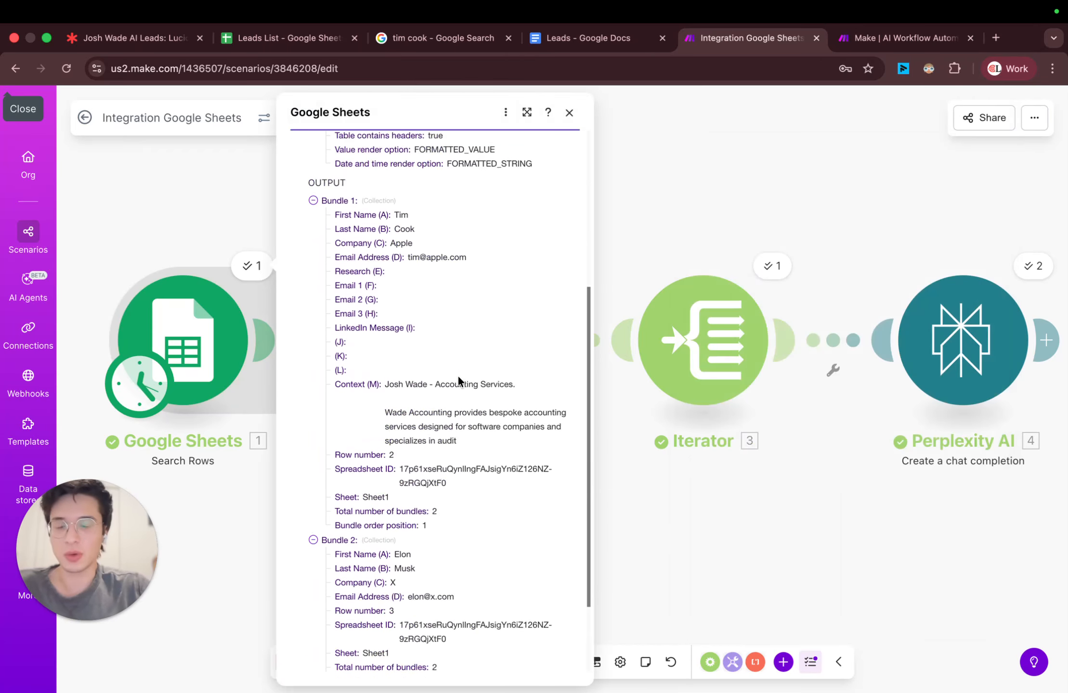
scroll(452, 373, up, 2)
scroll(376, 284, down, 1)
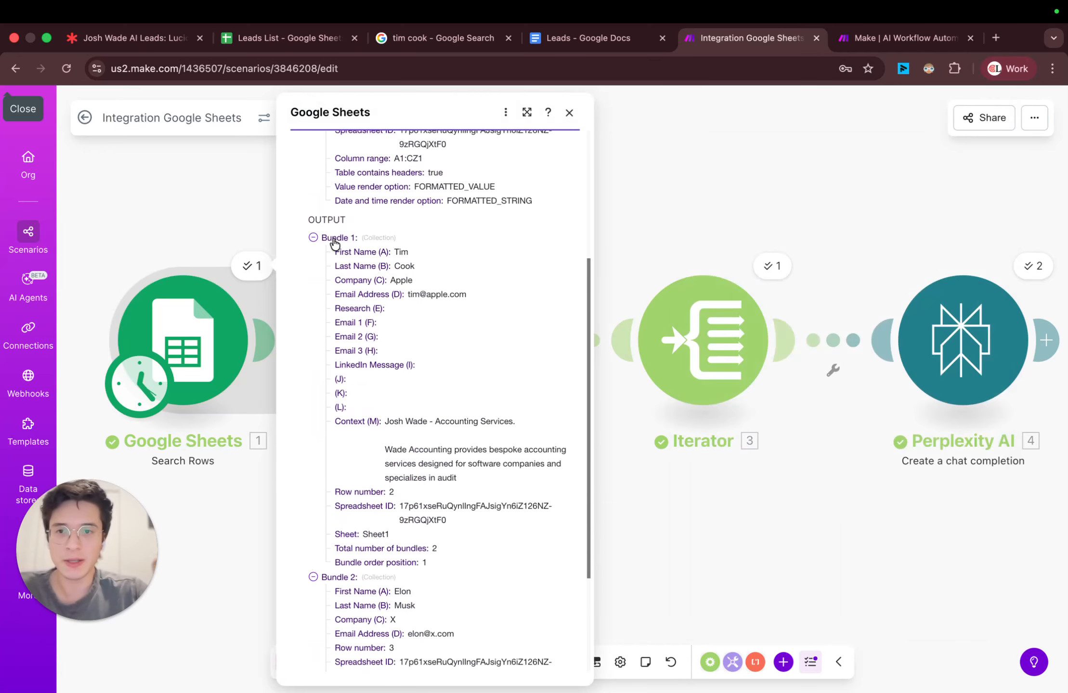
double_click(401, 252)
Step: Switch to the Leads List spreadsheet and look at the first lead's row, selecting its Last Name cell B2
click(296, 41)
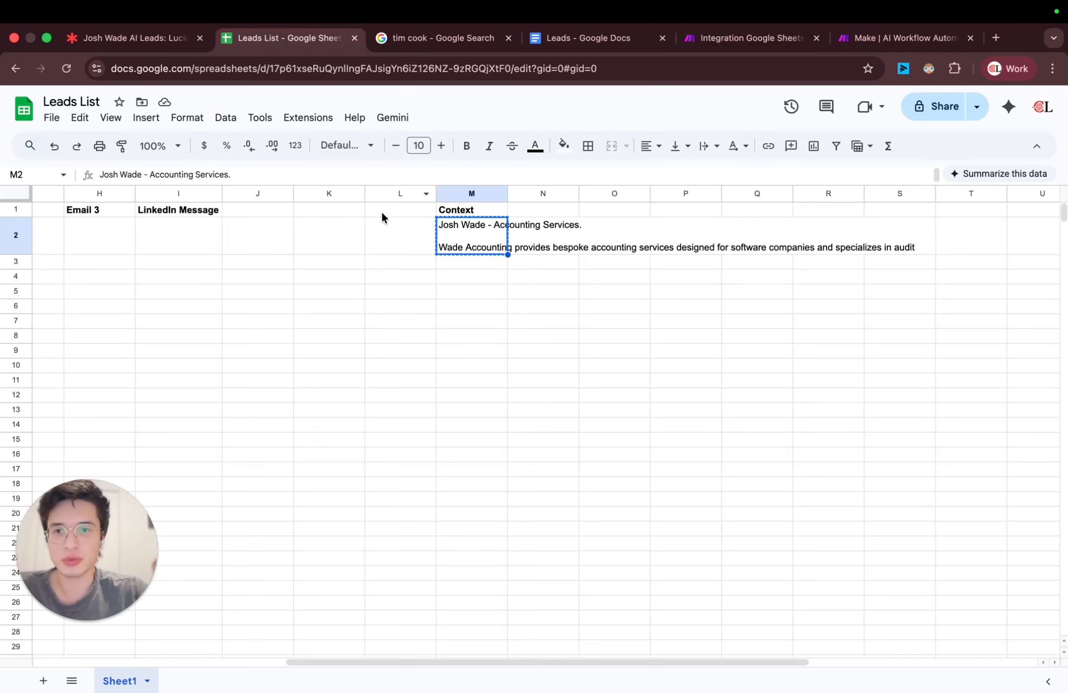
scroll(263, 251, left, 7)
click(135, 237)
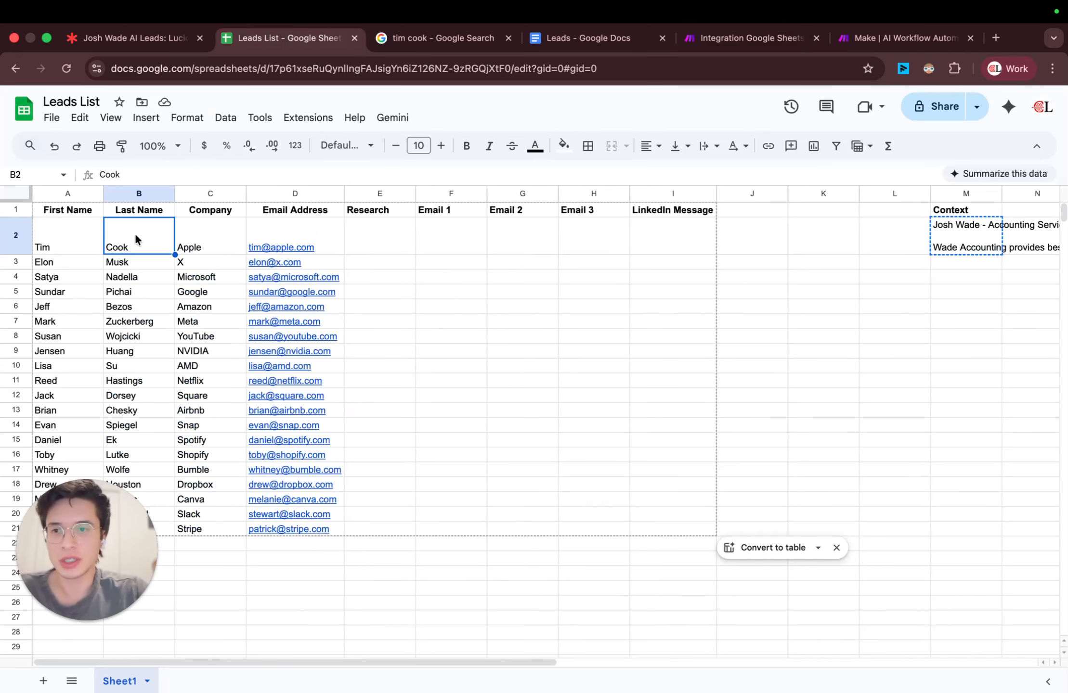
Step: Check the second lead's row at cell B3 and return to the Make scenario canvas
click(118, 263)
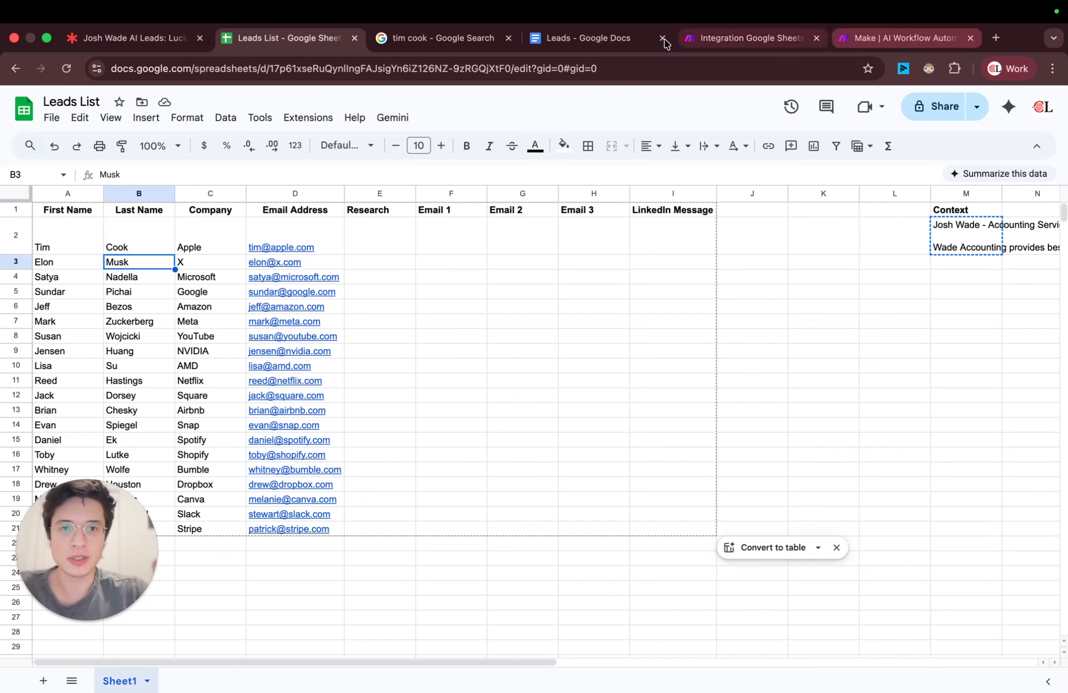
click(704, 40)
scroll(450, 315, down, 4)
click(626, 247)
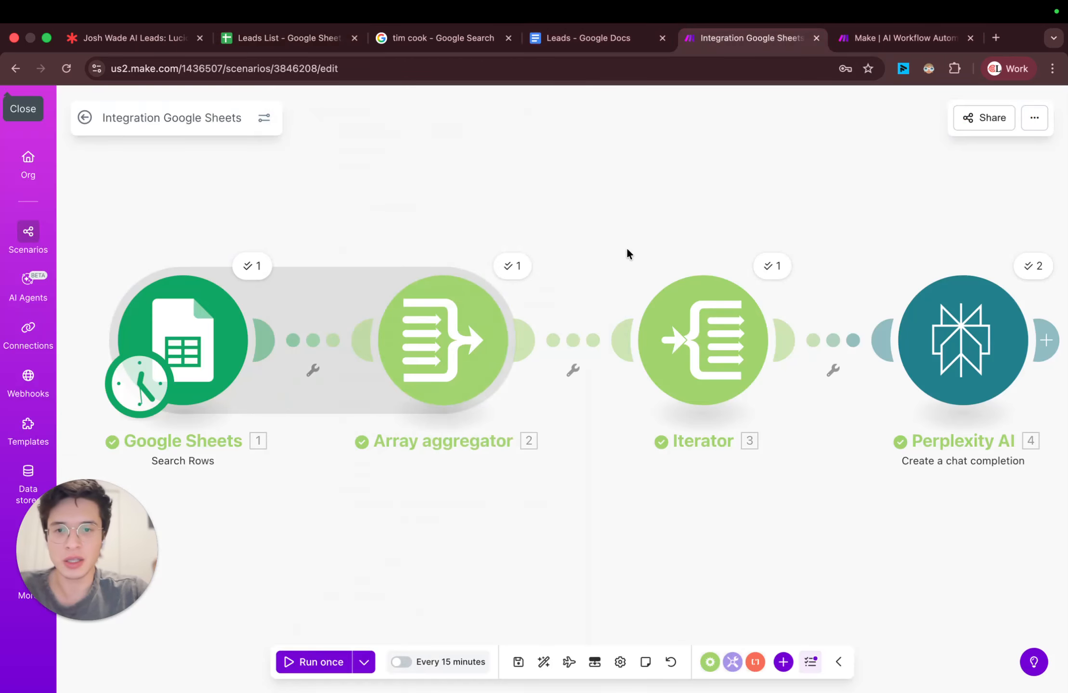
Step: Open the Perplexity AI module's run details and expand Operation 1's output down to the content of its message
scroll(507, 293, right, 10)
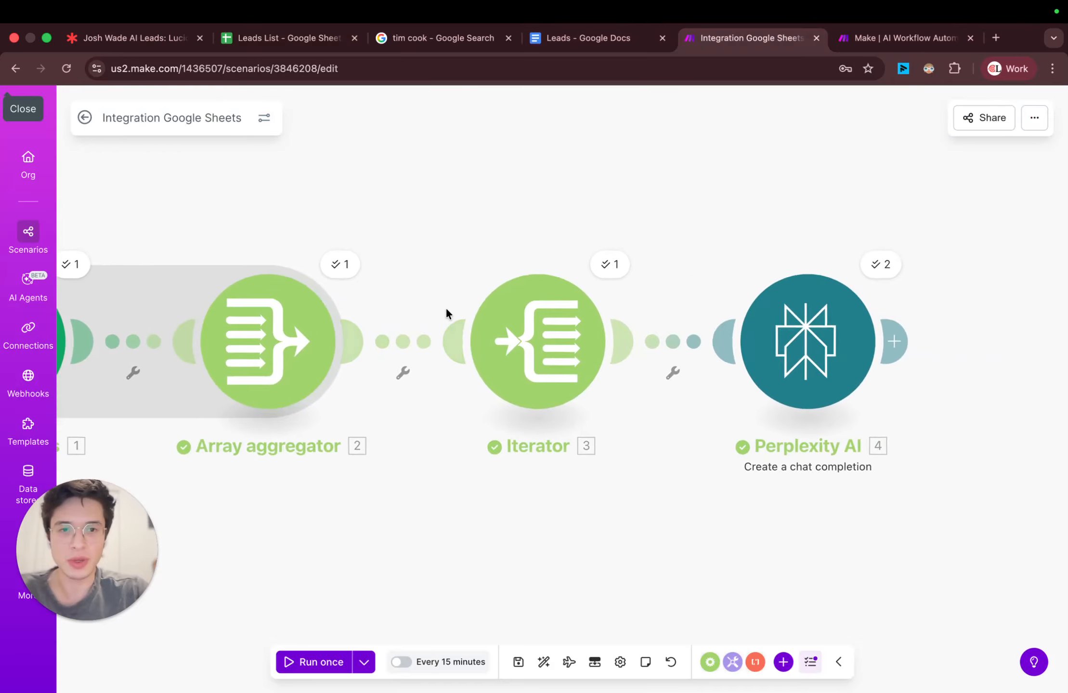
click(609, 260)
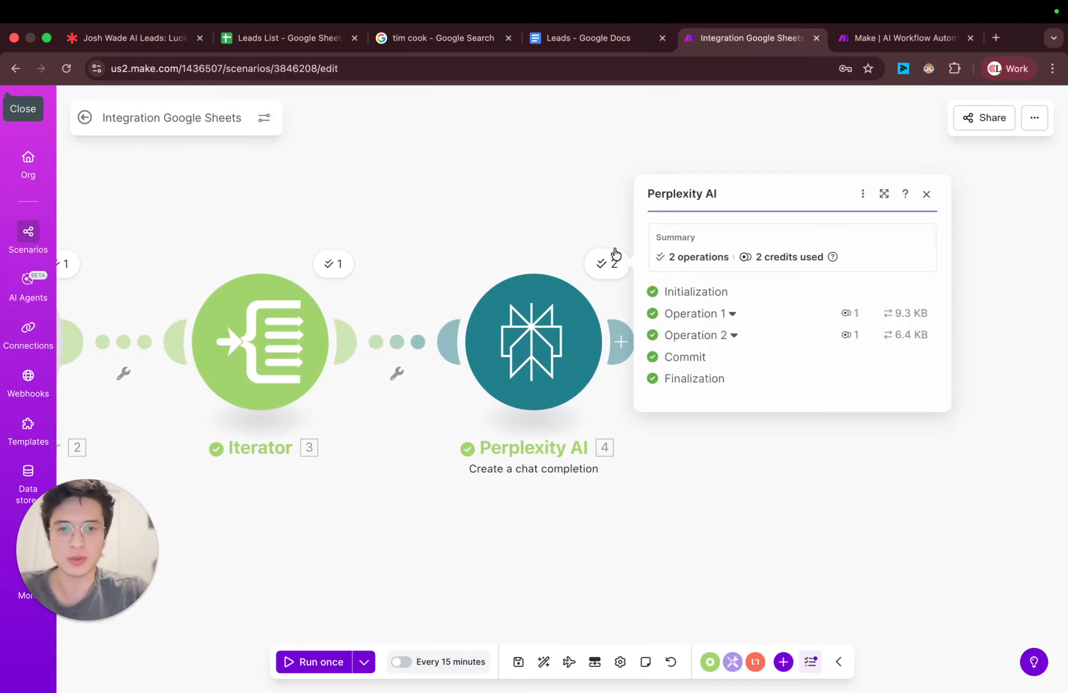
click(733, 313)
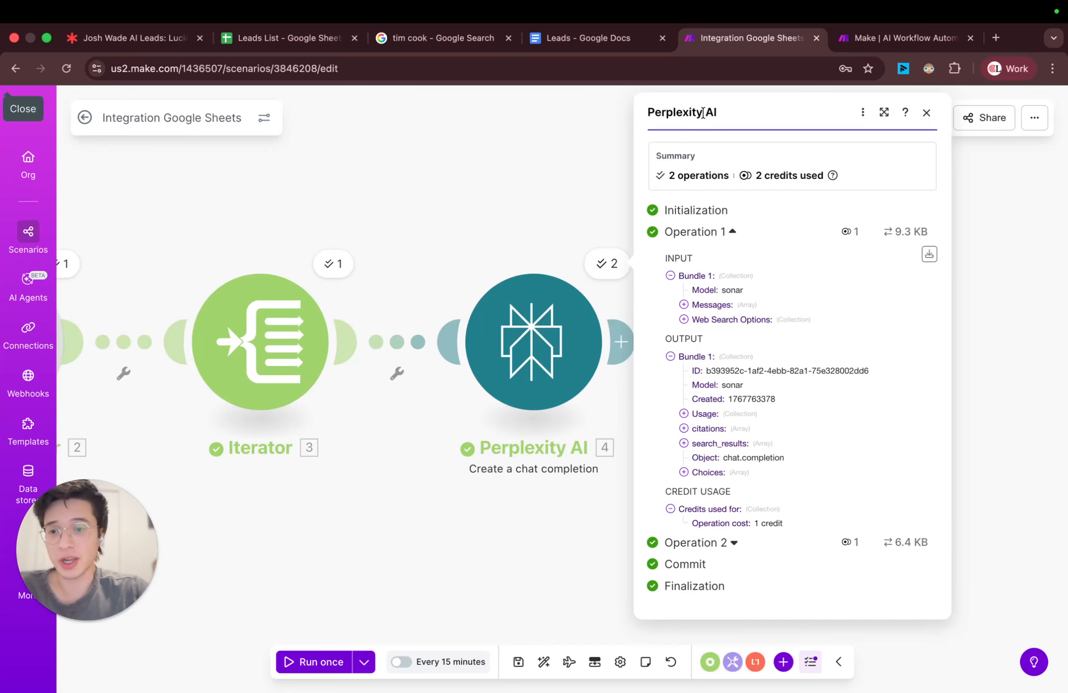
click(686, 473)
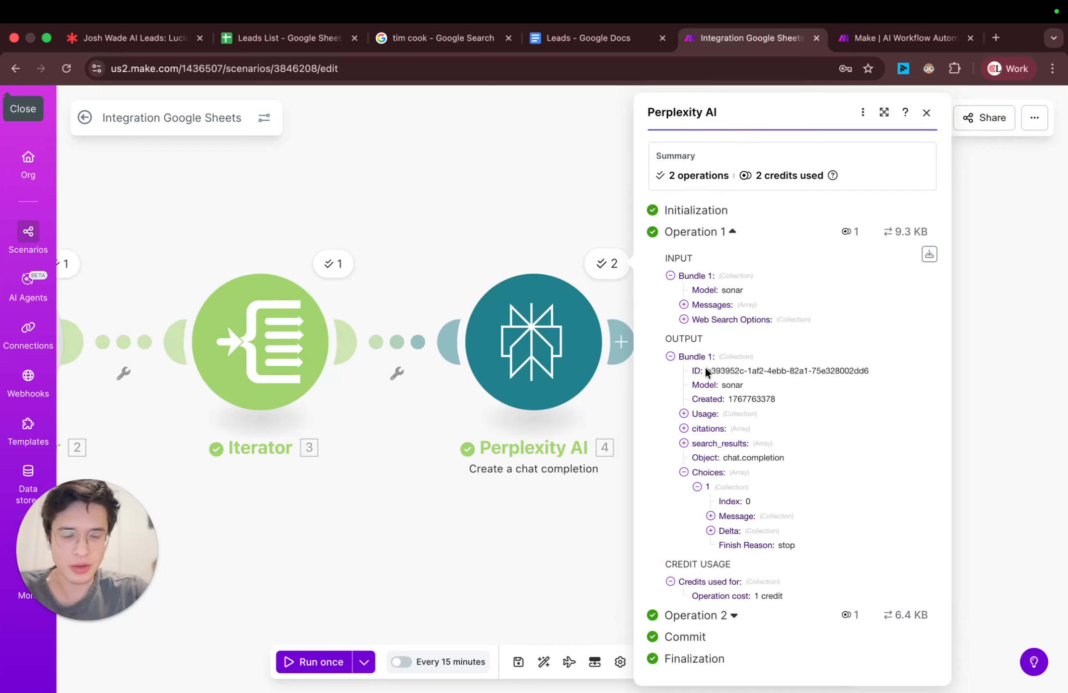
click(711, 516)
click(724, 546)
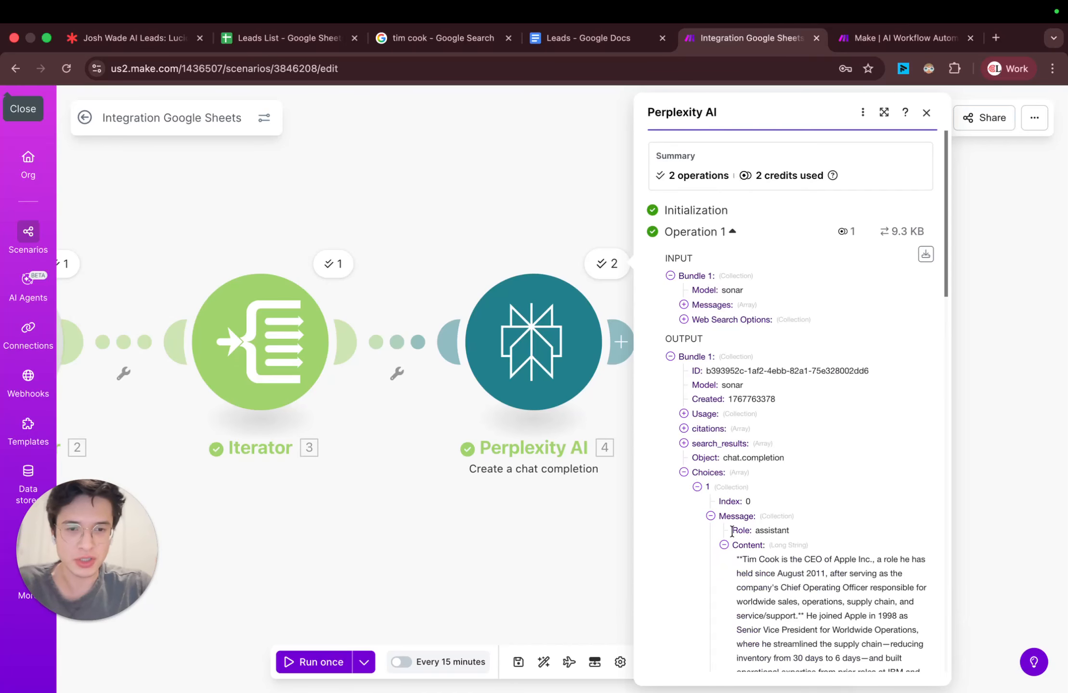
Step: Read through the research text in Operation 1's message content, including its outreach suggestions, and collapse the operation
scroll(744, 532, down, 7)
scroll(744, 532, down, 1)
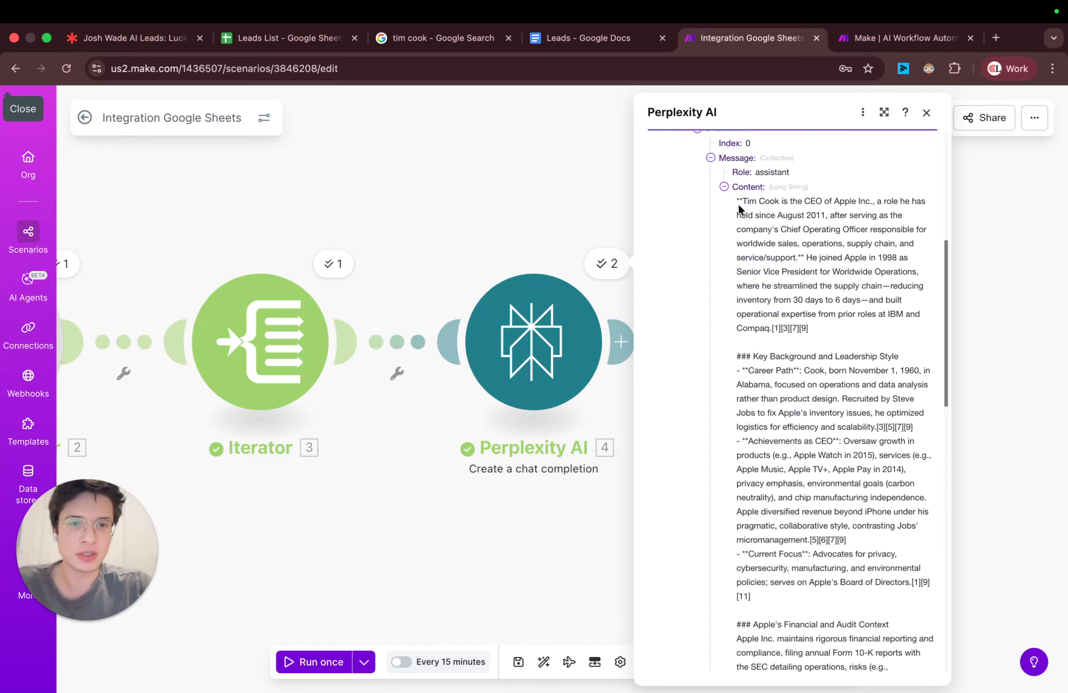
drag(735, 202, 852, 350)
scroll(846, 423, down, 5)
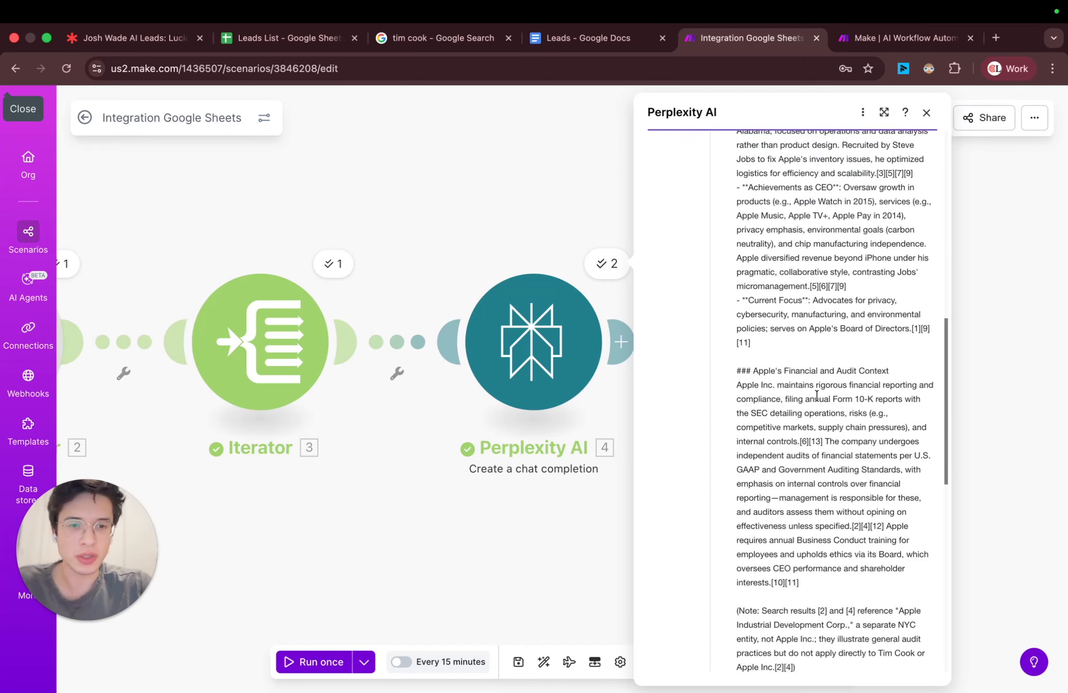
scroll(817, 396, down, 2)
scroll(816, 396, down, 10)
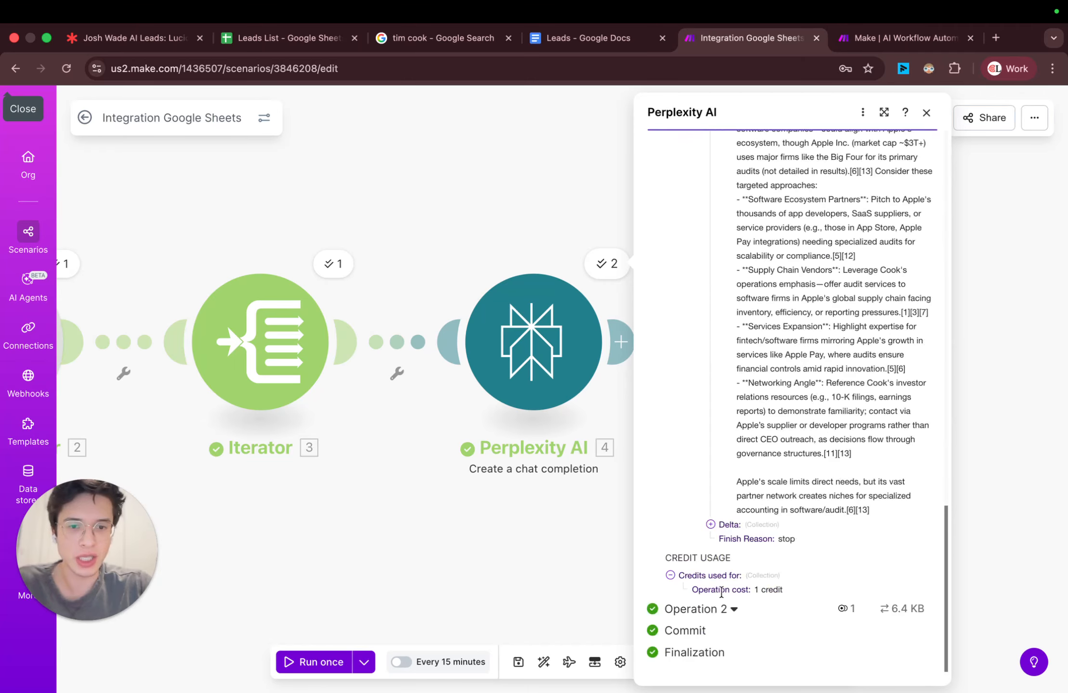
scroll(774, 428, up, 18)
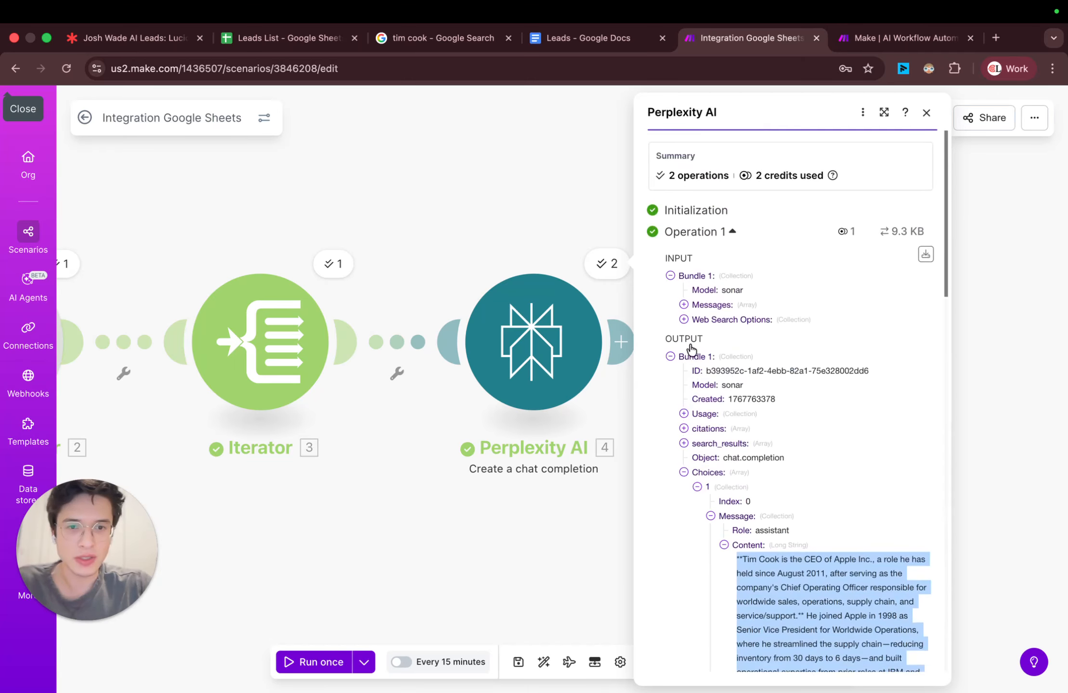
click(733, 231)
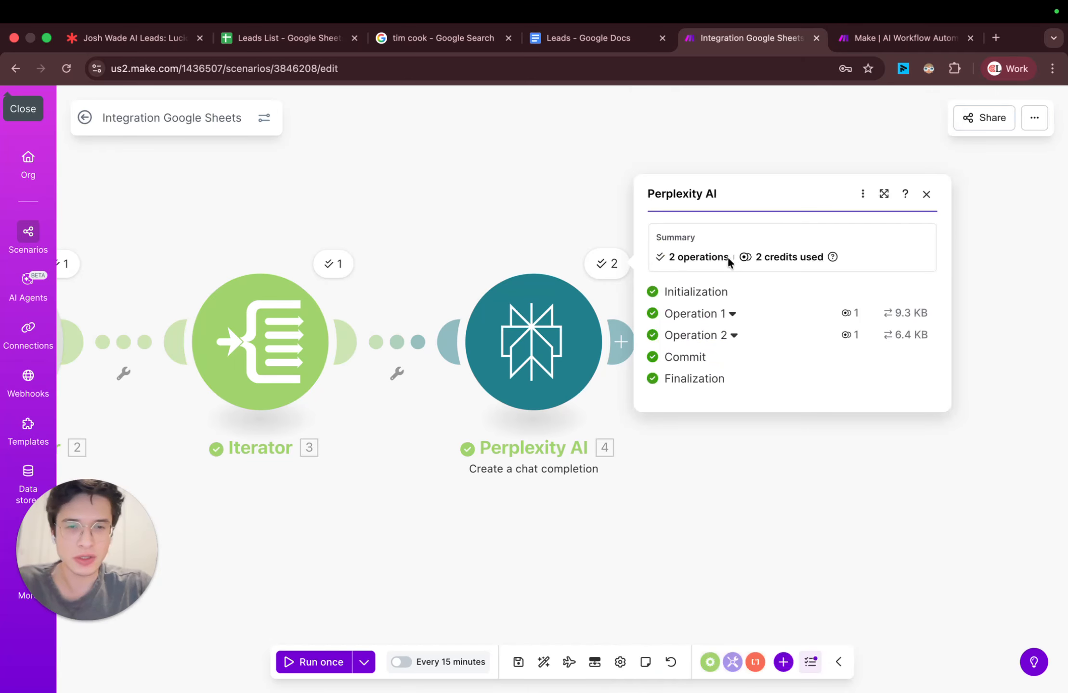
Step: Expand Operation 2's output down to its message content, review the research text and close the run details
click(733, 340)
click(684, 495)
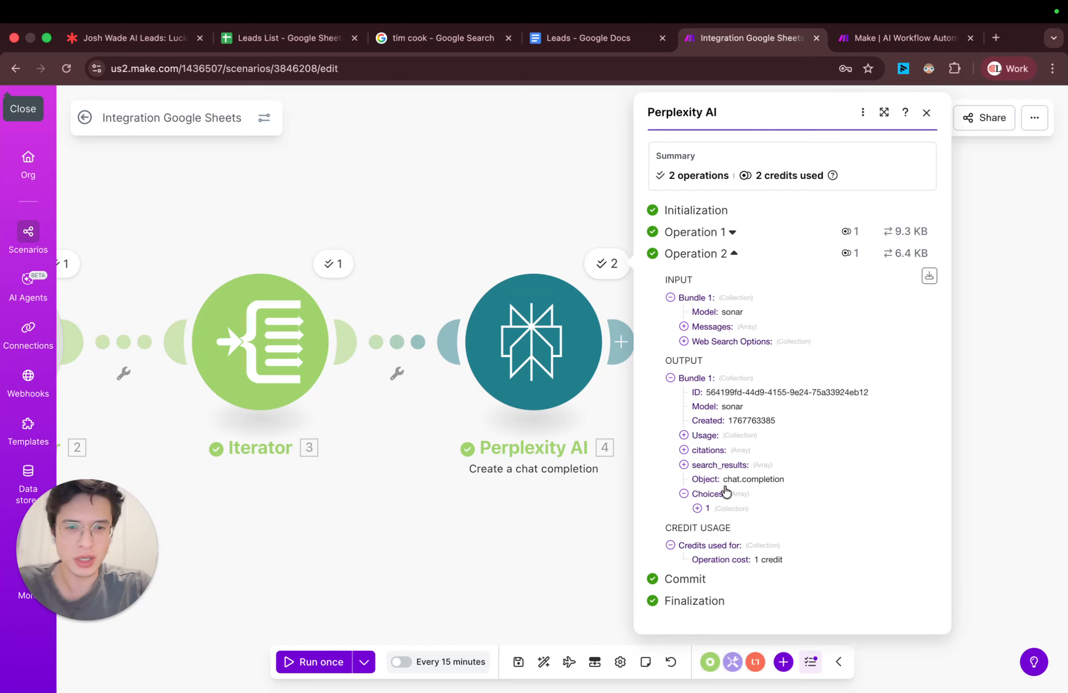
click(707, 508)
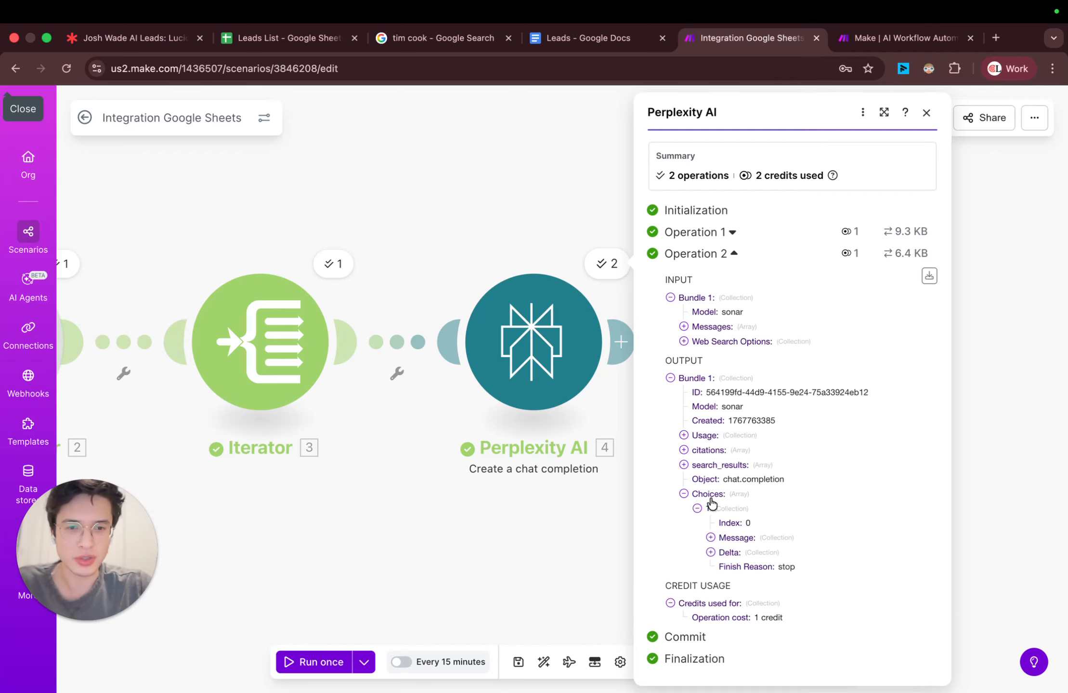
click(711, 537)
click(724, 566)
scroll(765, 366, down, 3)
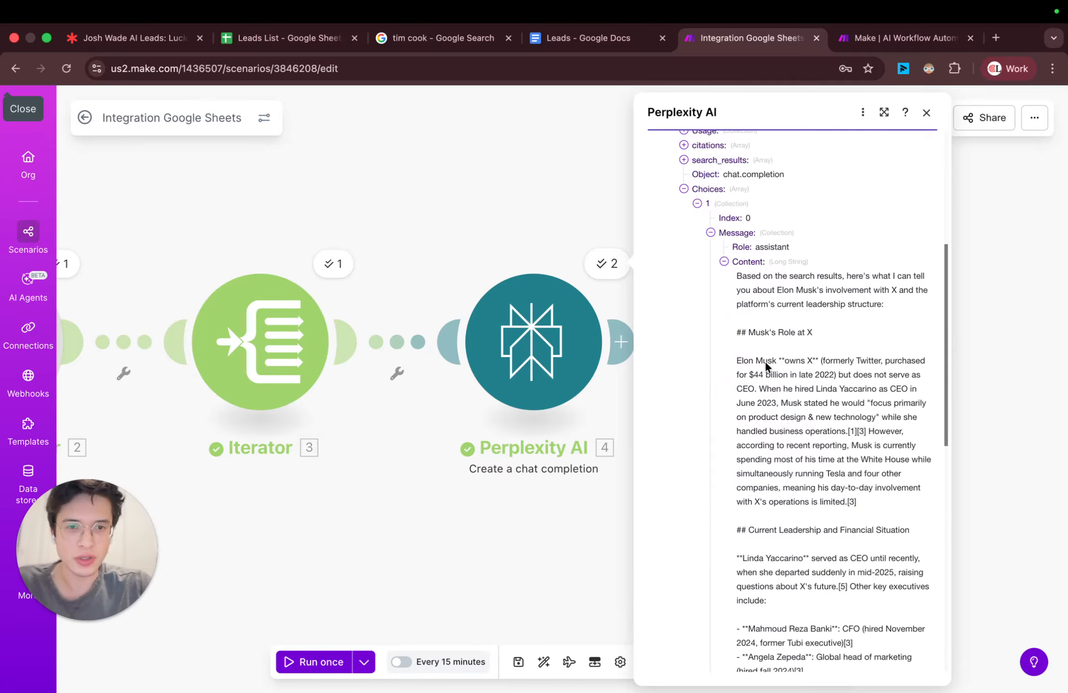
drag(732, 279, 819, 526)
click(819, 527)
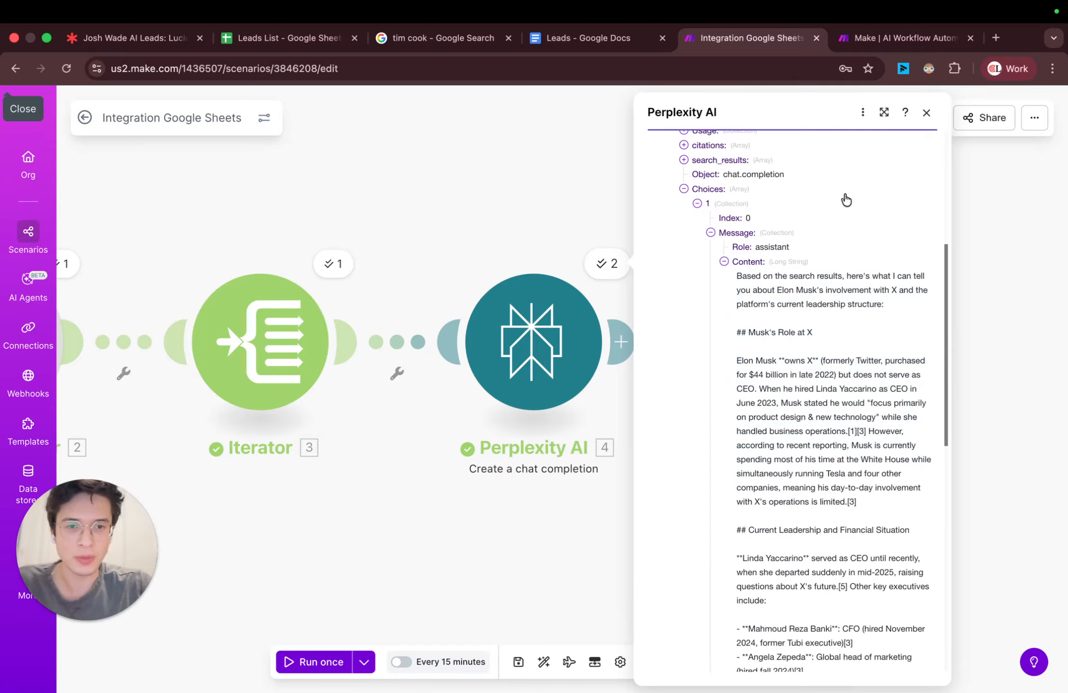
click(934, 118)
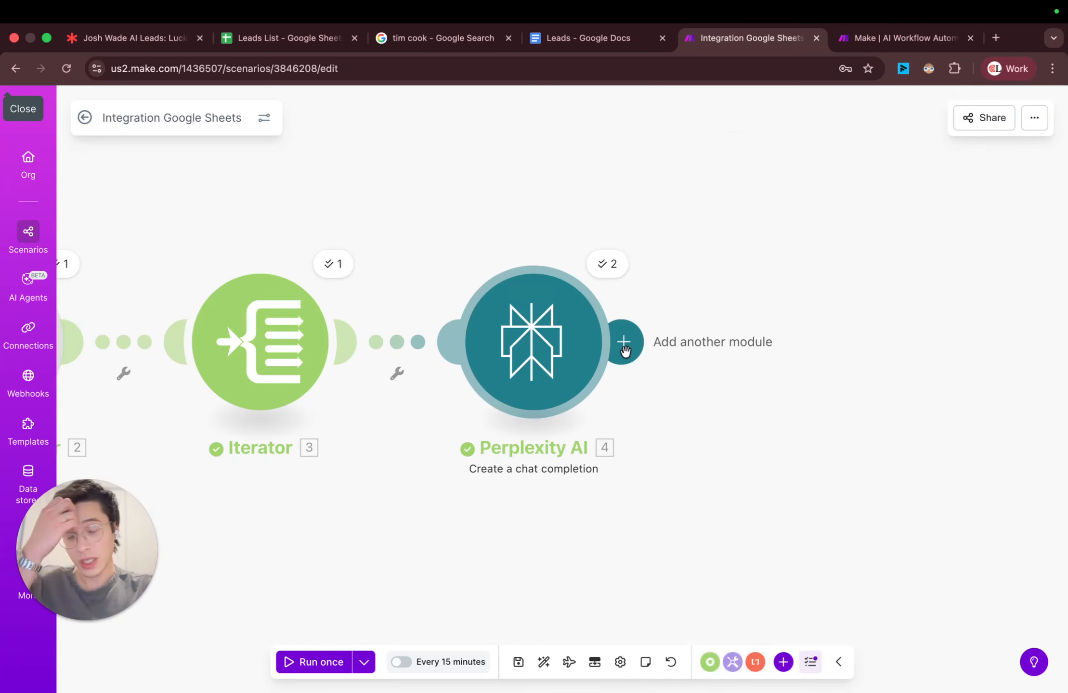
Step: Add a Google Sheets Update a Row module after the Perplexity AI module
click(632, 334)
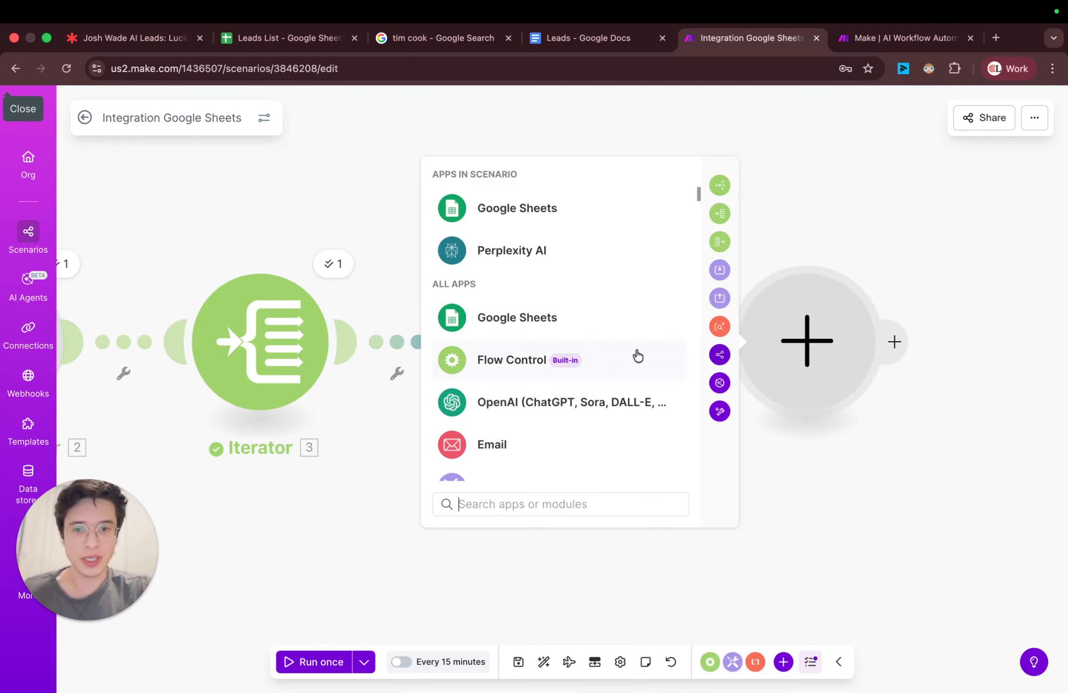
click(577, 217)
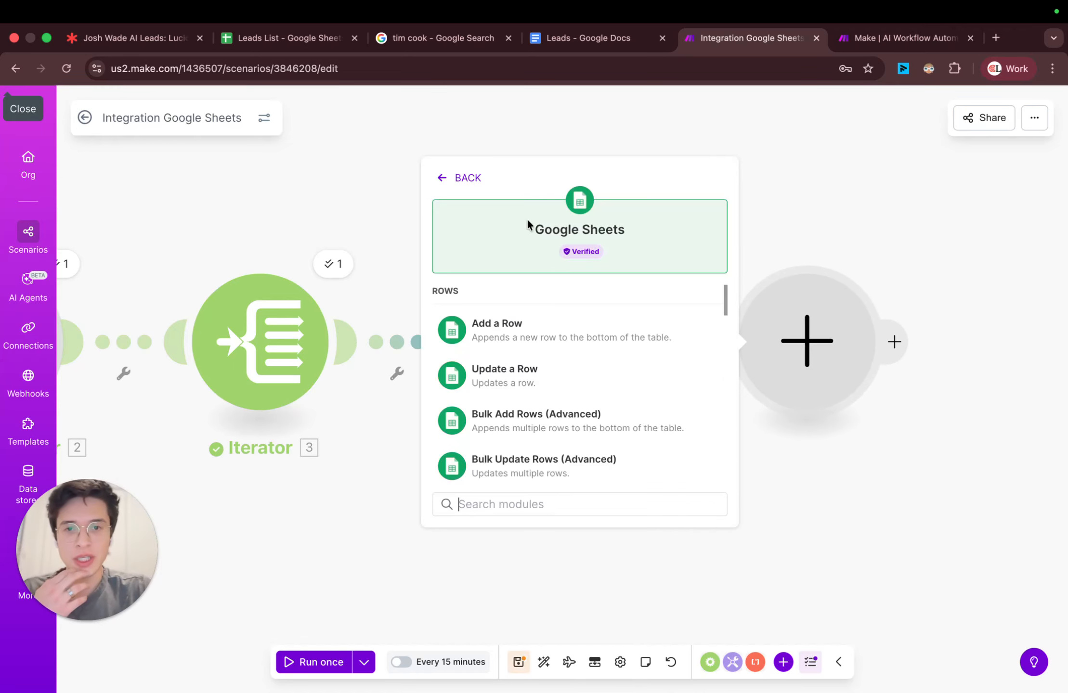
click(568, 394)
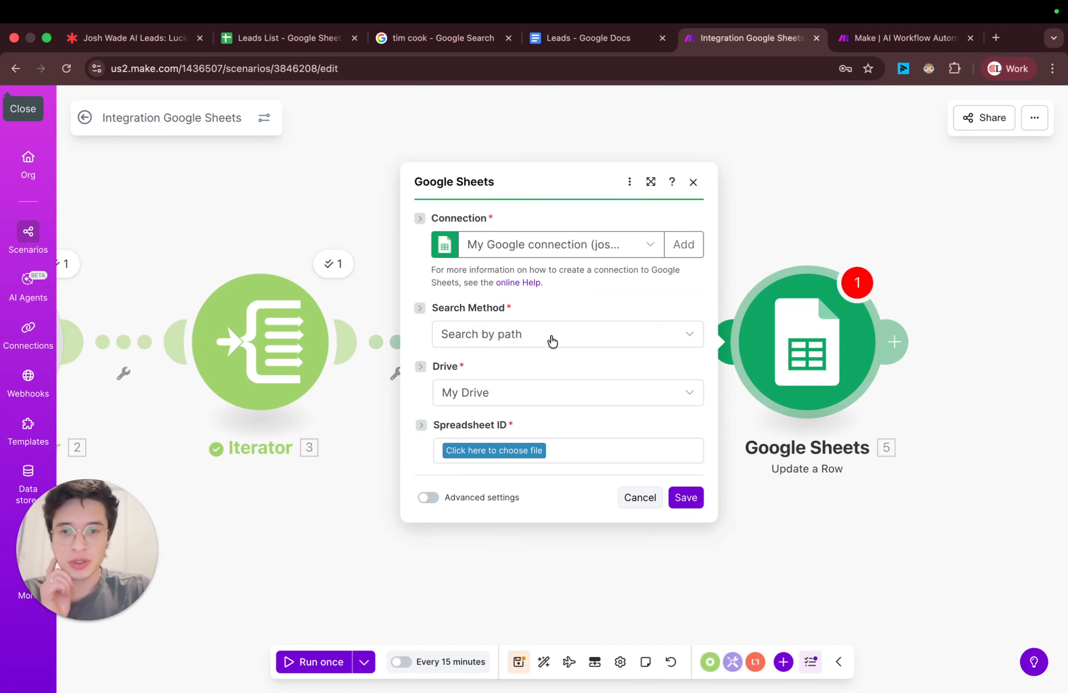
click(551, 338)
click(339, 216)
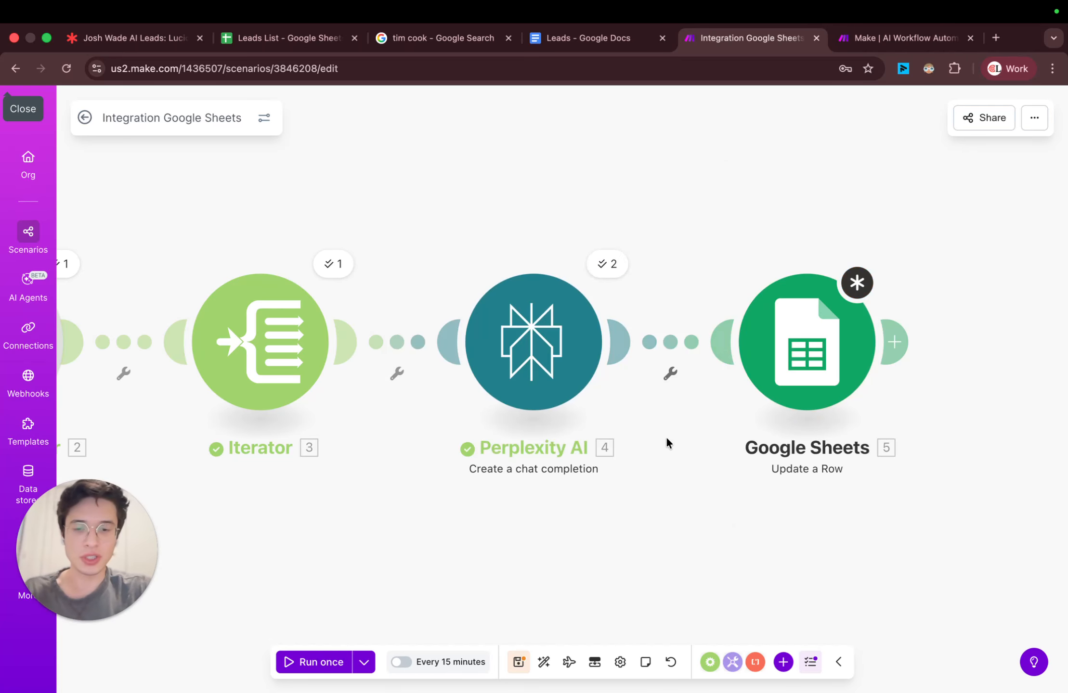
Step: Configure the Update a Row module to search by path and use Sheet1 of the Leads List spreadsheet in My Drive
click(821, 393)
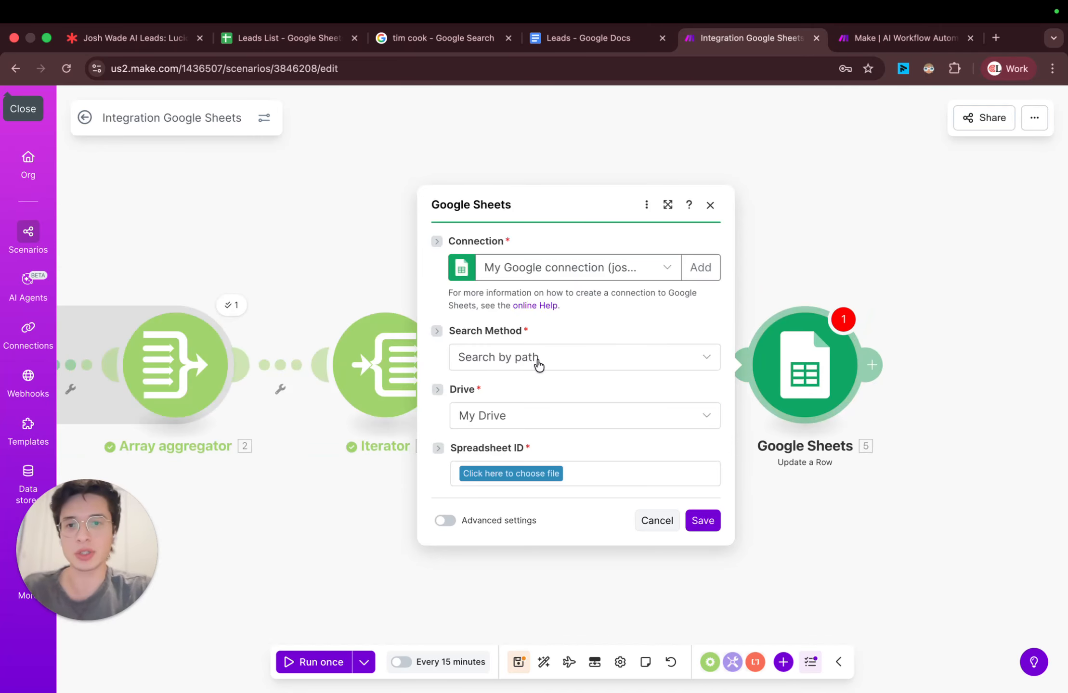
click(525, 354)
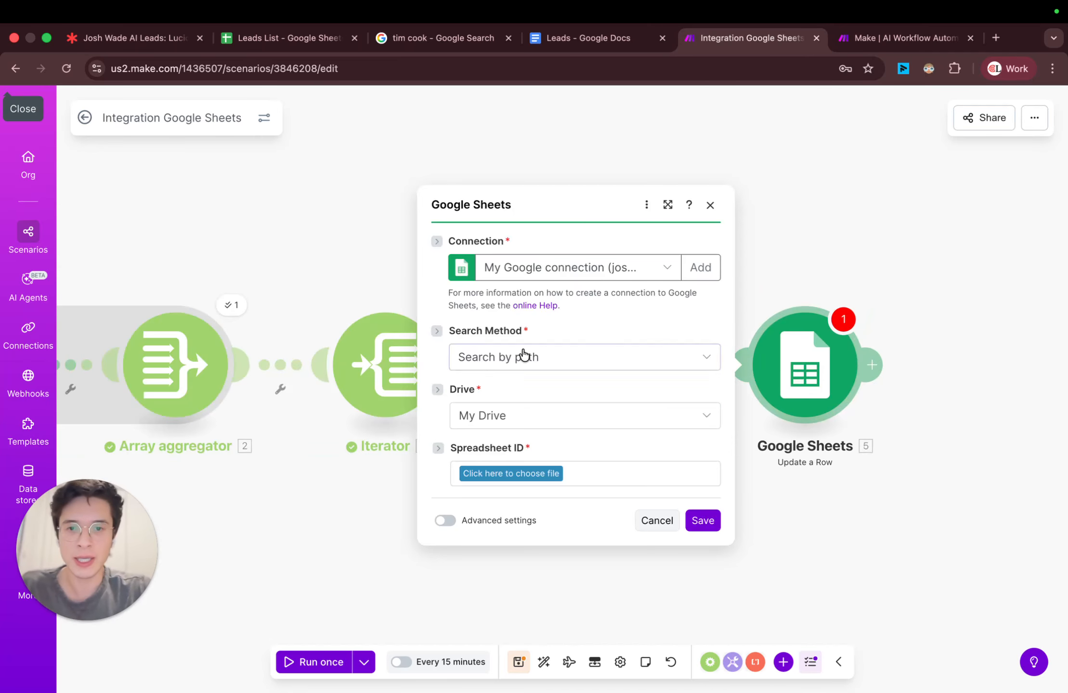
click(557, 393)
click(543, 470)
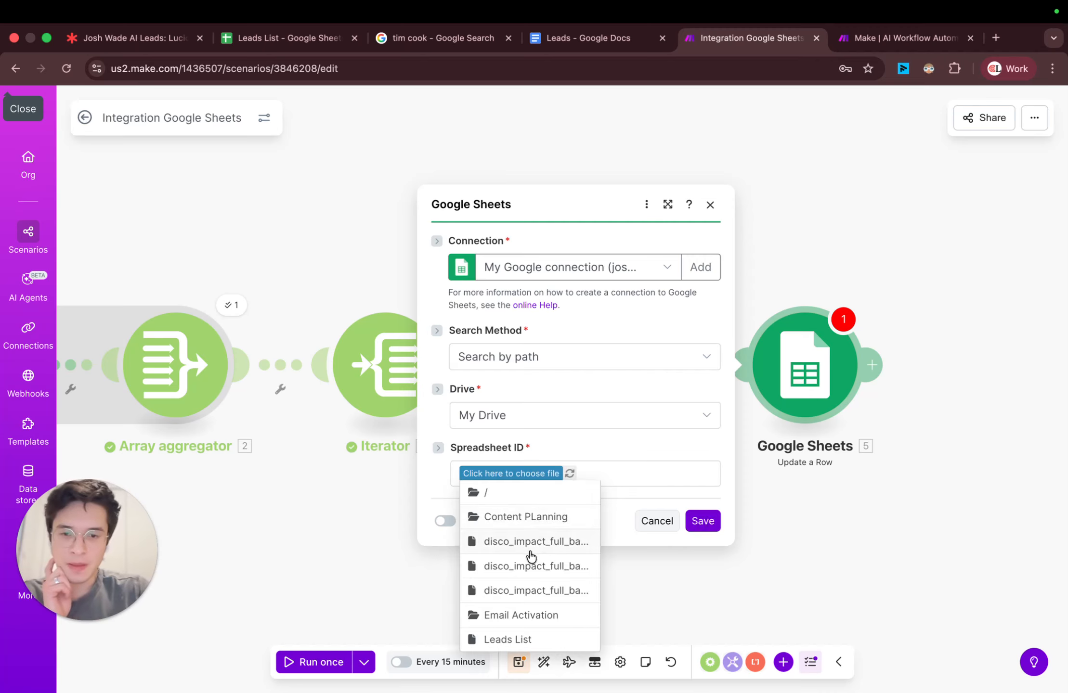
click(506, 639)
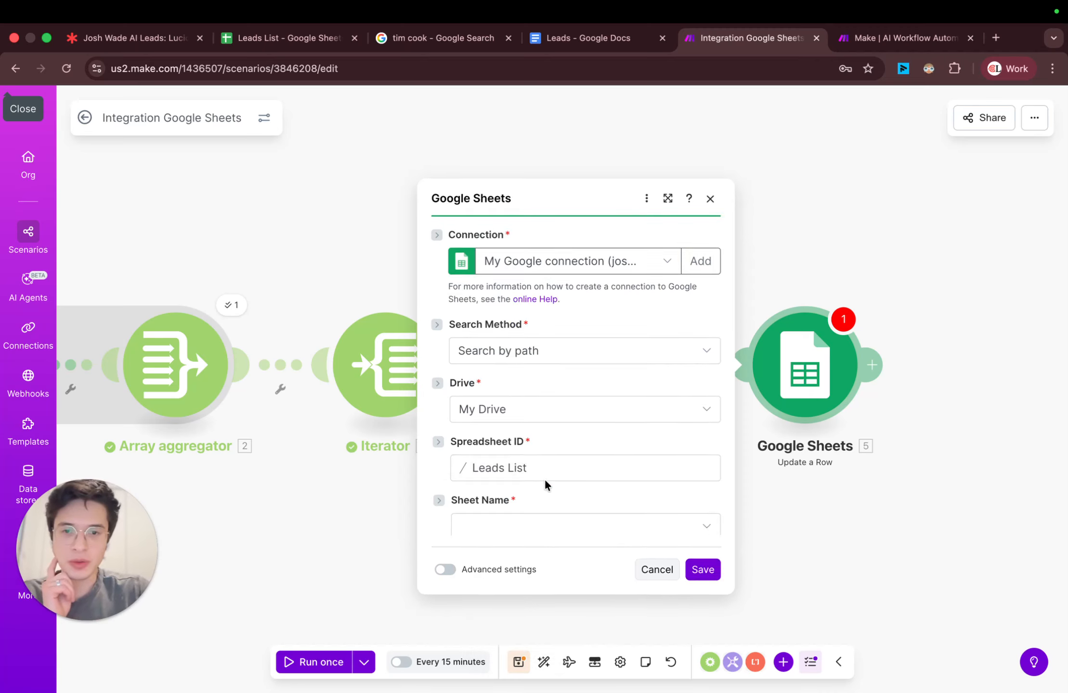
click(539, 505)
click(522, 529)
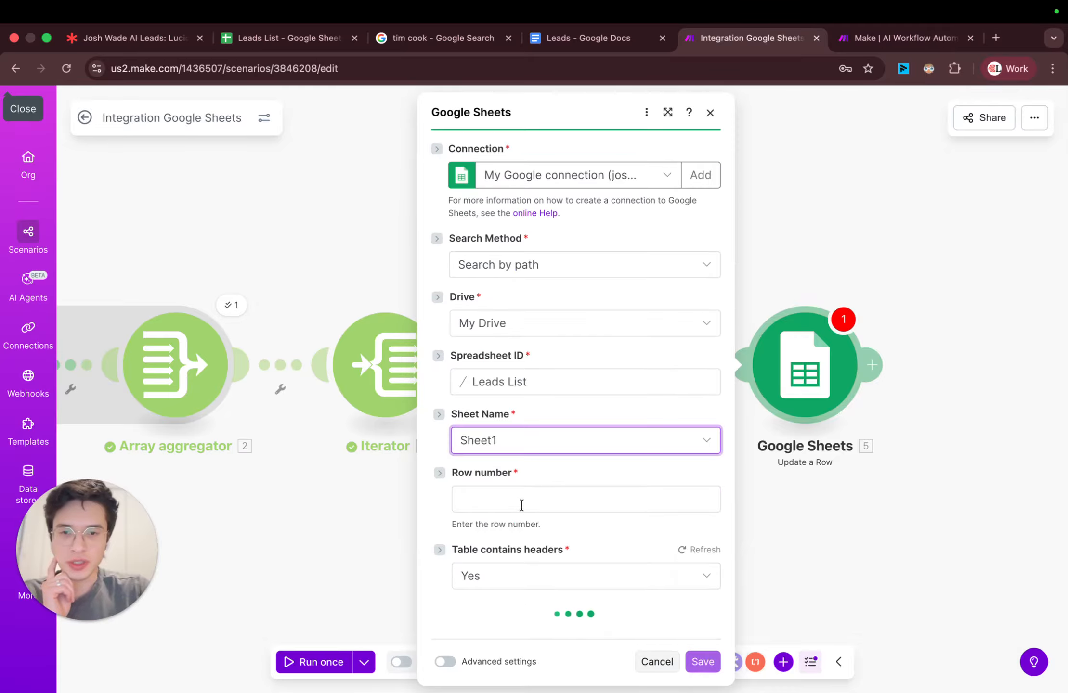
Step: Map the Update a Row module's row number to the Iterator's Row number value
click(522, 503)
scroll(800, 440, down, 3)
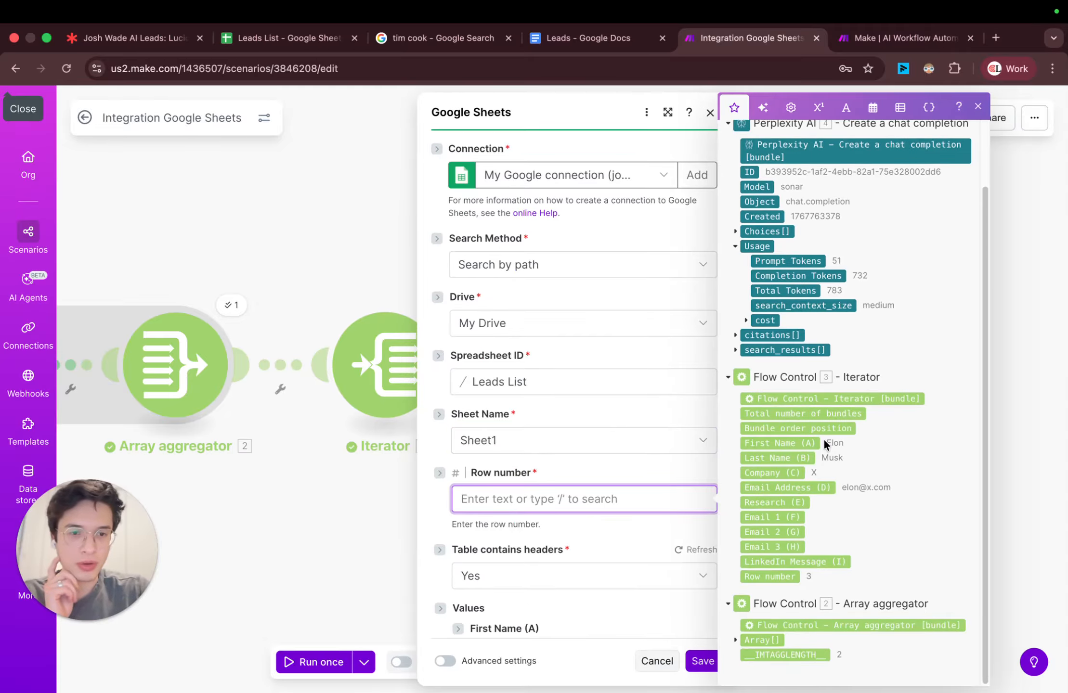
click(769, 577)
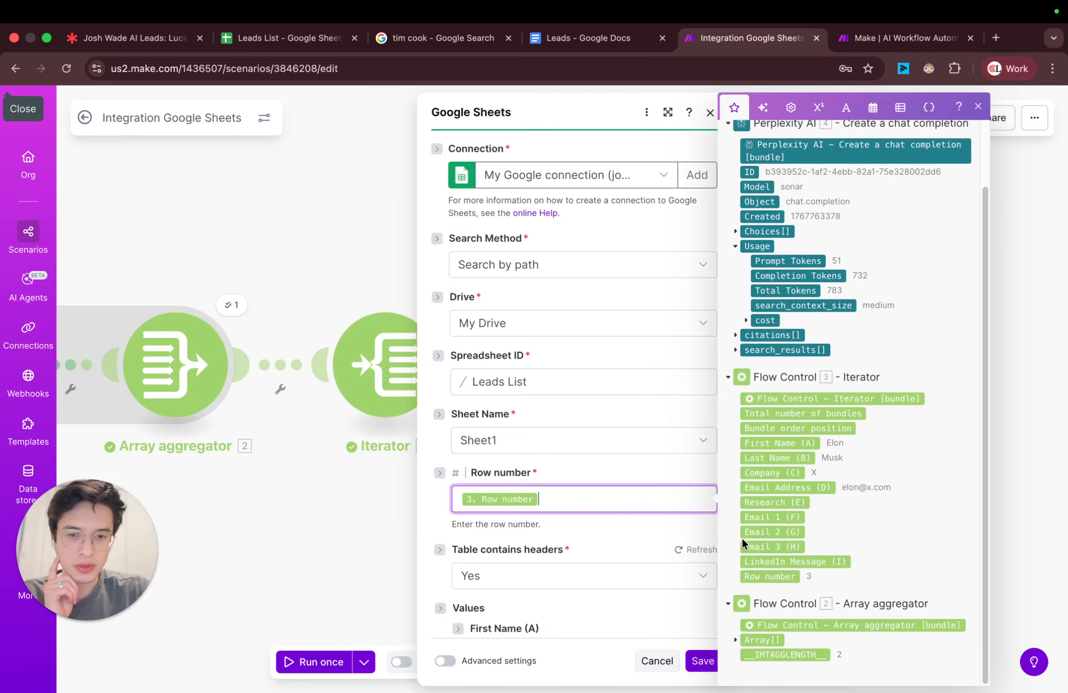
click(620, 459)
Step: Map the Research (E) value to Perplexity AI's Choices[] Message Content and save the Update a Row module
scroll(621, 459, down, 8)
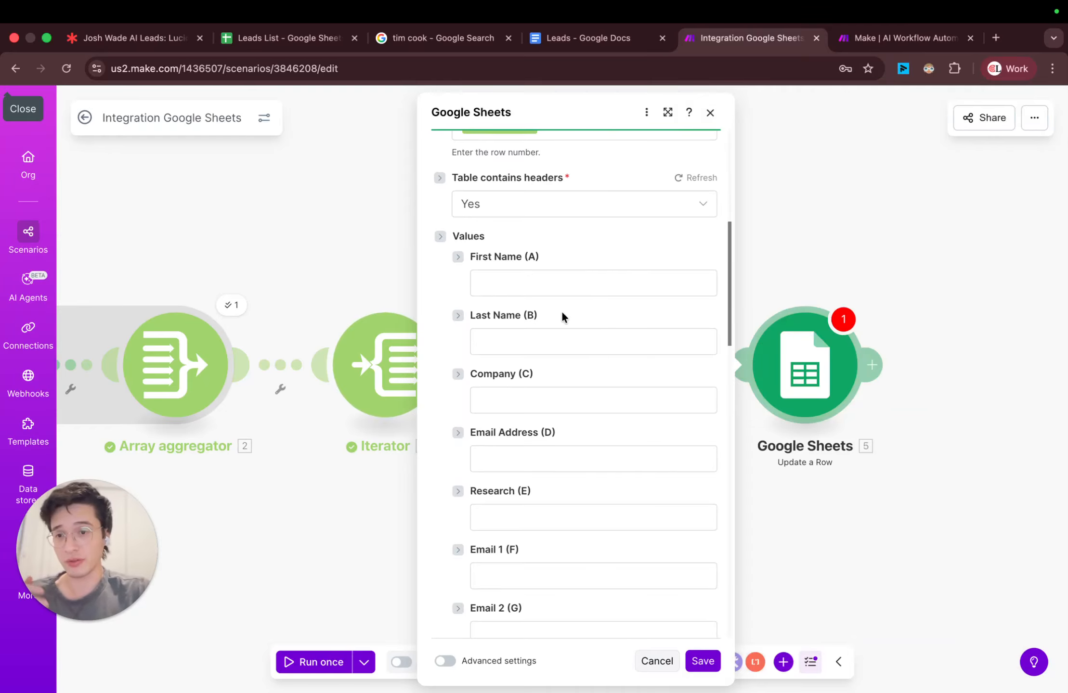
scroll(563, 313, down, 1)
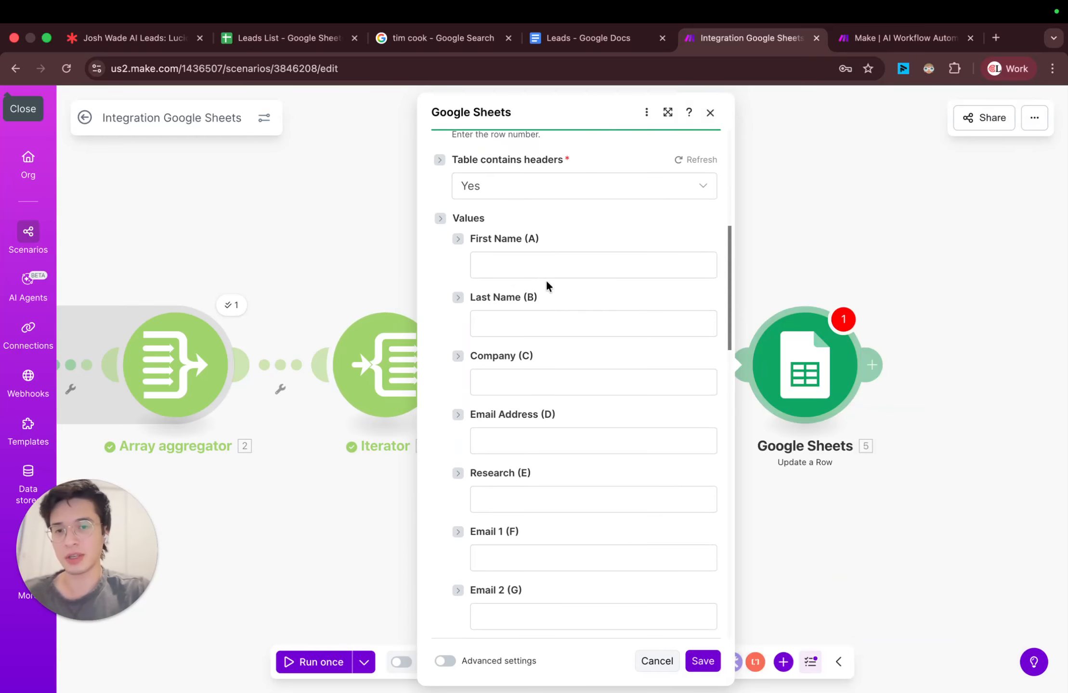
scroll(577, 312, down, 2)
click(571, 422)
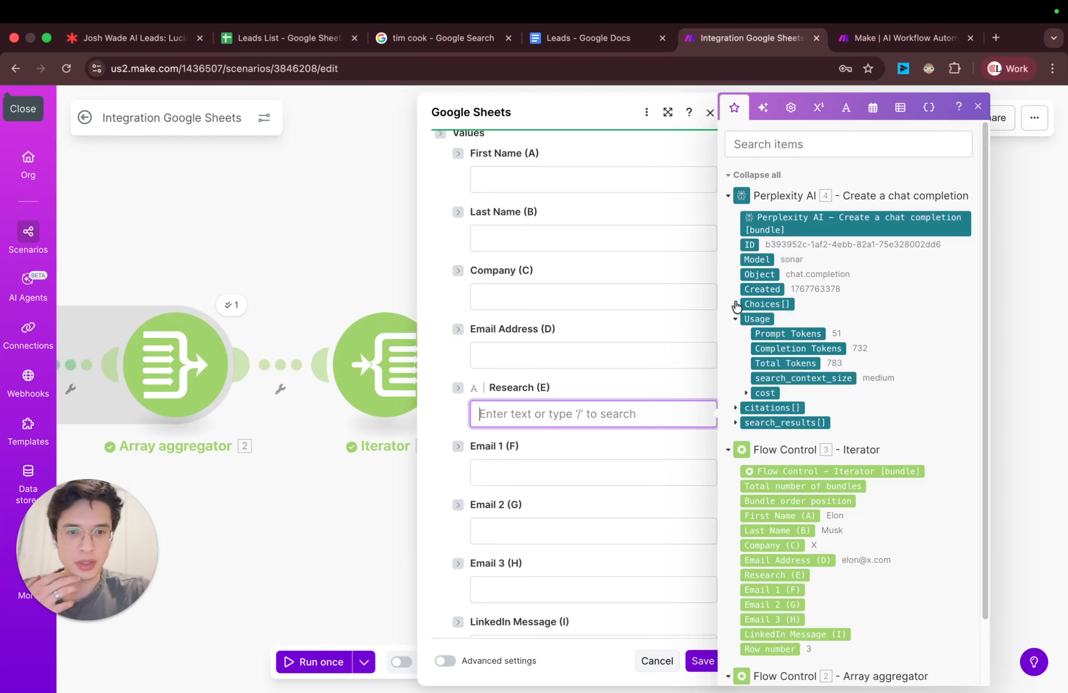
click(735, 304)
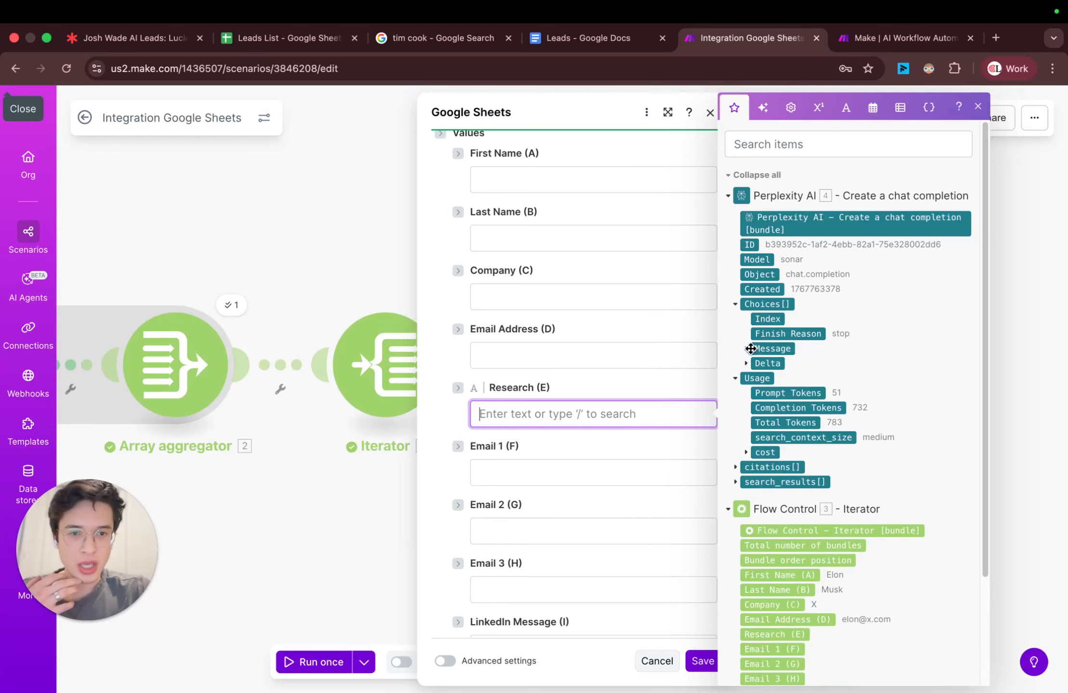
click(750, 349)
click(796, 363)
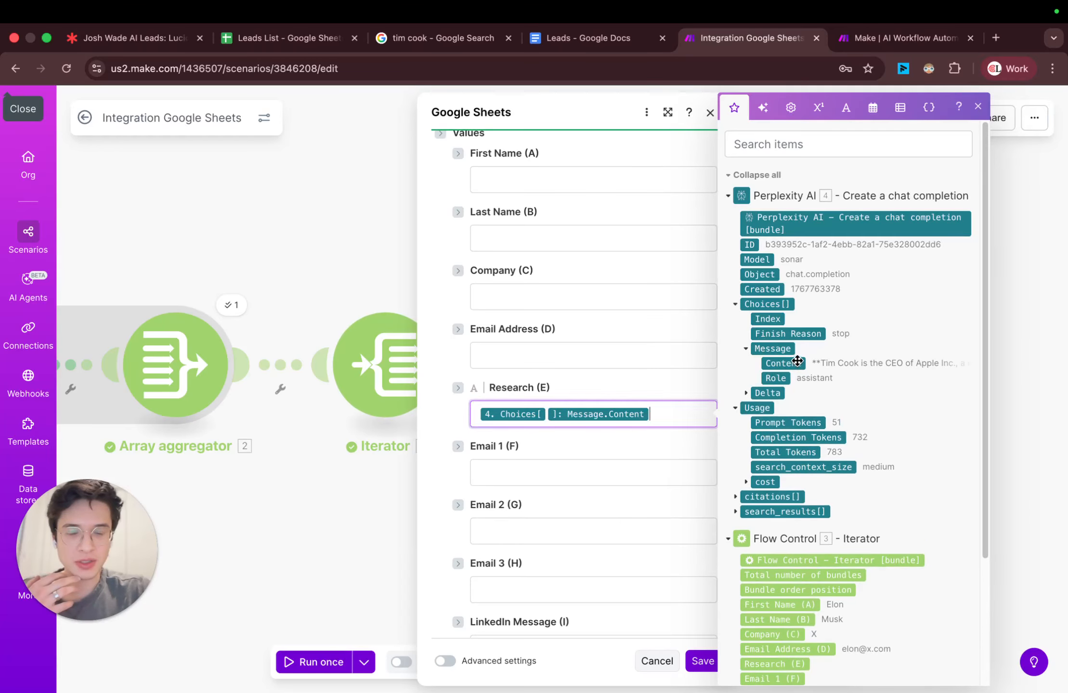
click(702, 661)
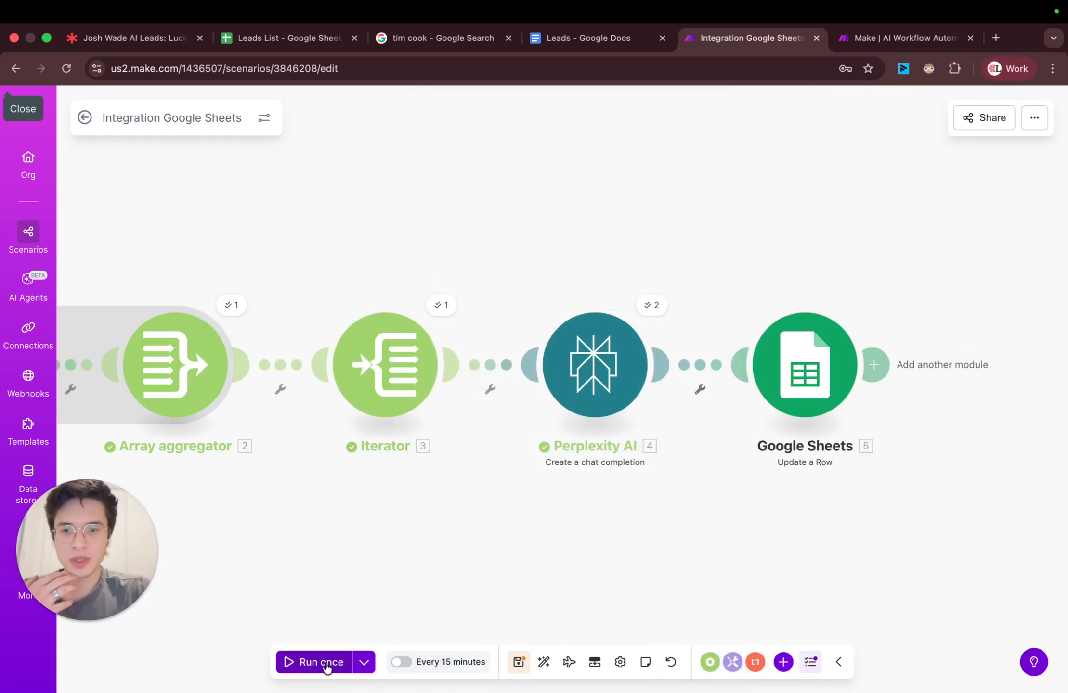
Step: Save the scenario and run it once to test the row update
click(519, 663)
click(331, 664)
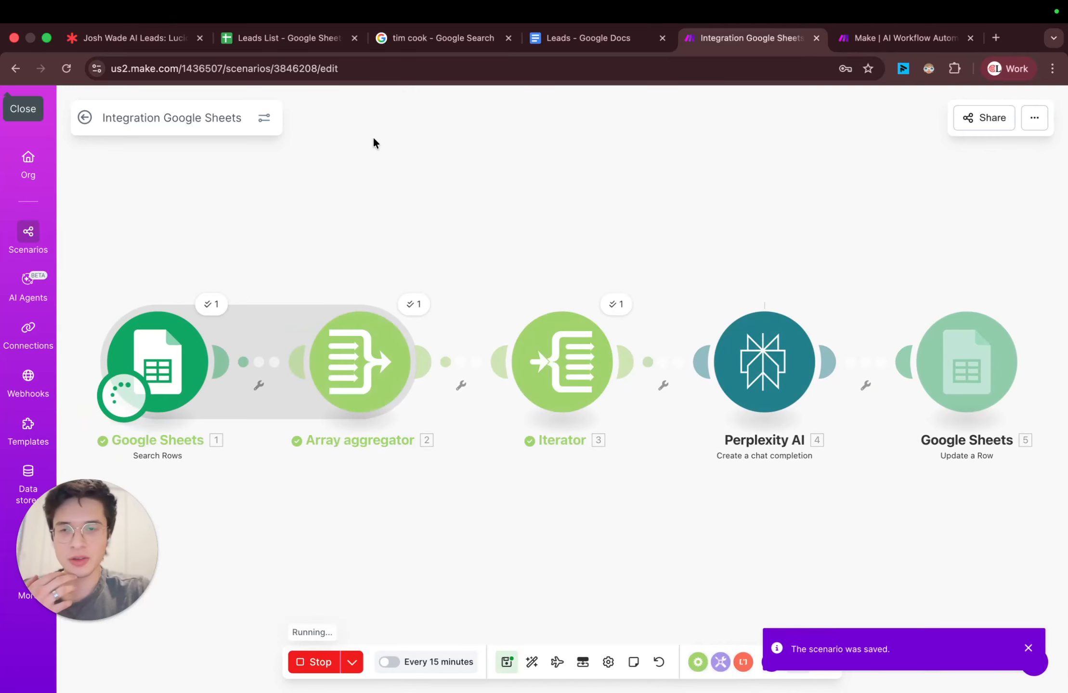
Step: Switch to the Leads List spreadsheet and examine the research the run writes into the Research column for rows 2 and 3
click(309, 48)
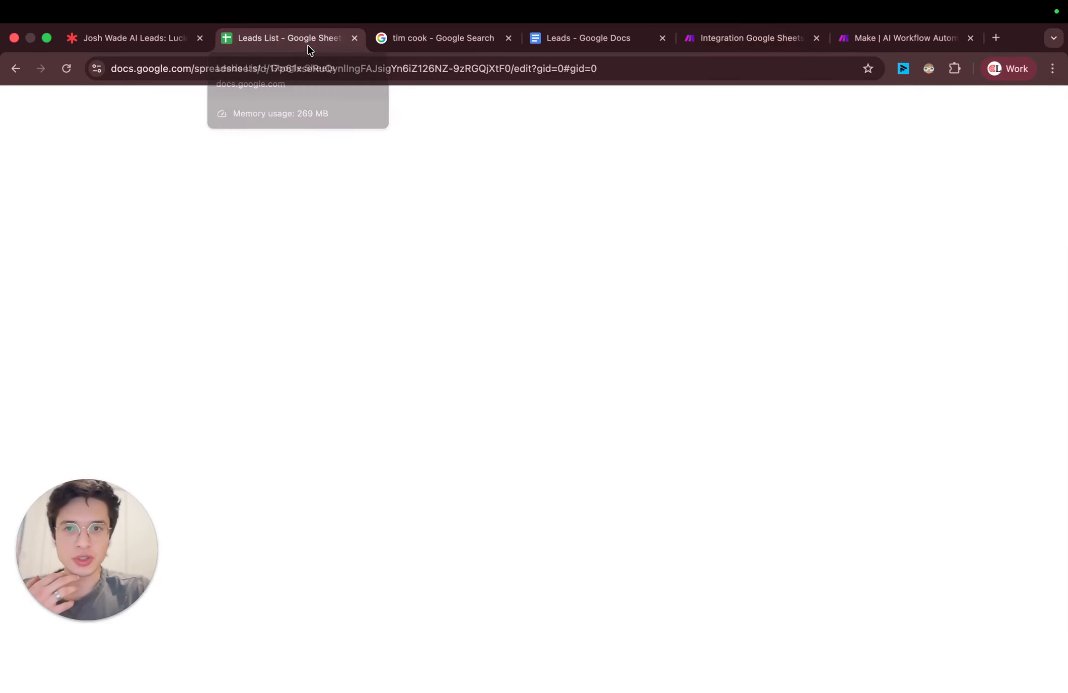
click(370, 232)
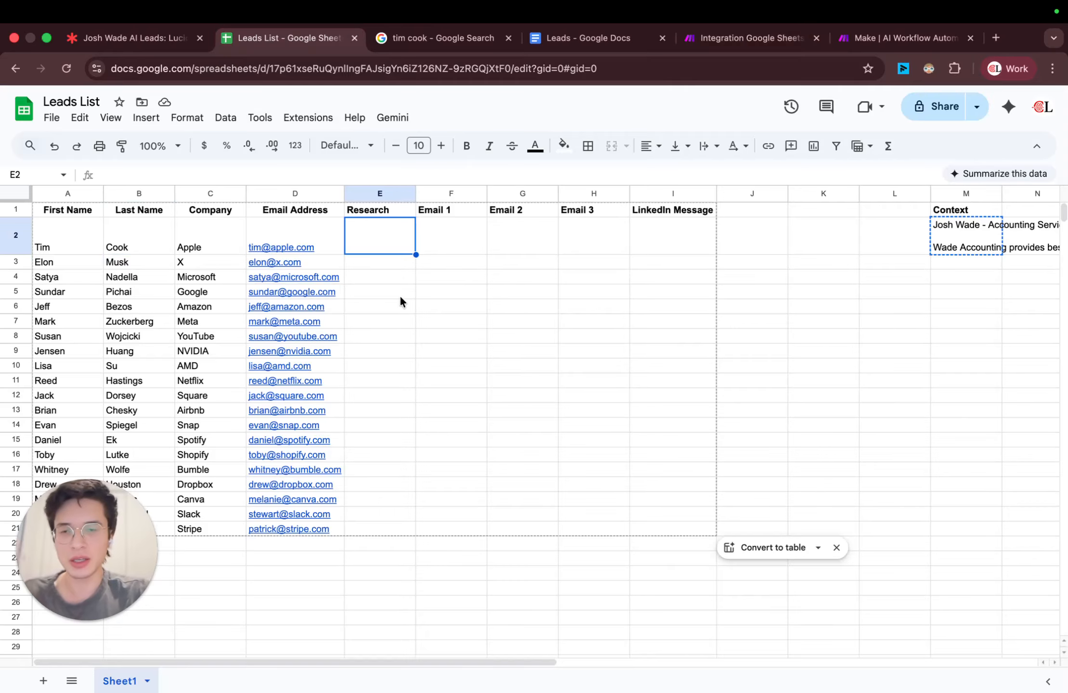
click(368, 261)
click(367, 242)
click(376, 266)
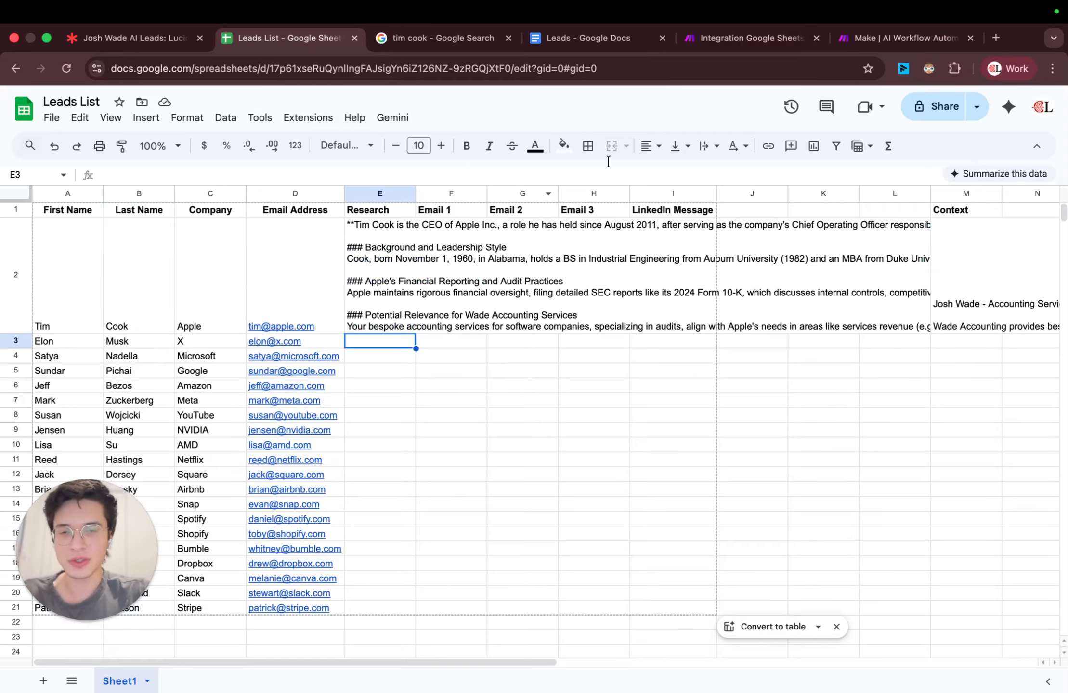
click(420, 260)
click(379, 260)
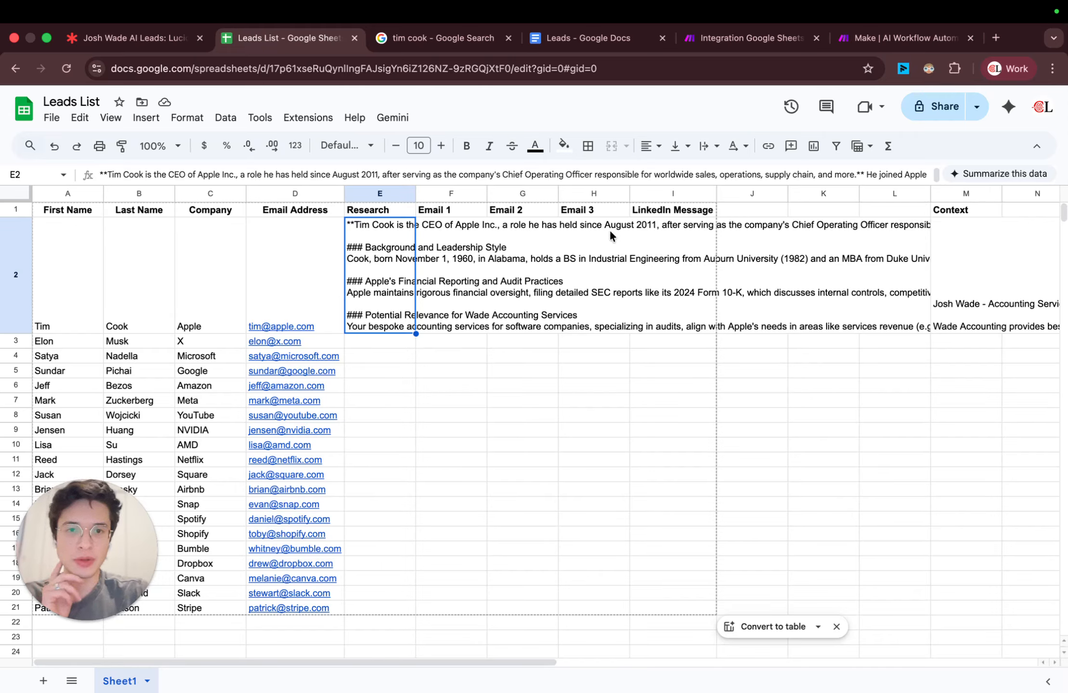
click(367, 337)
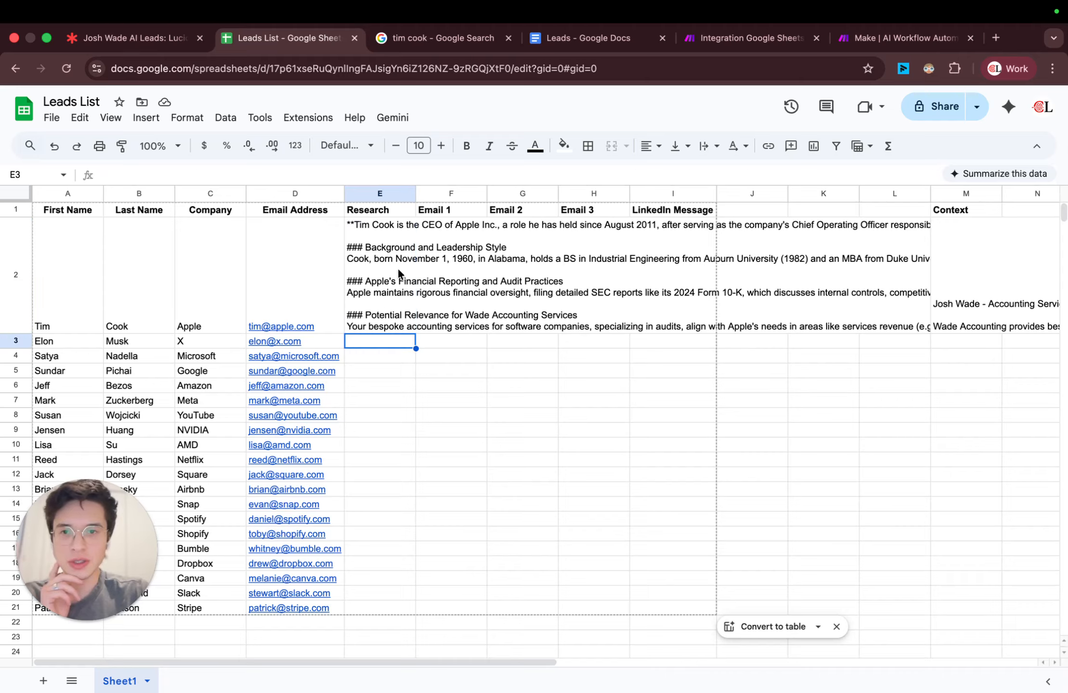
click(377, 290)
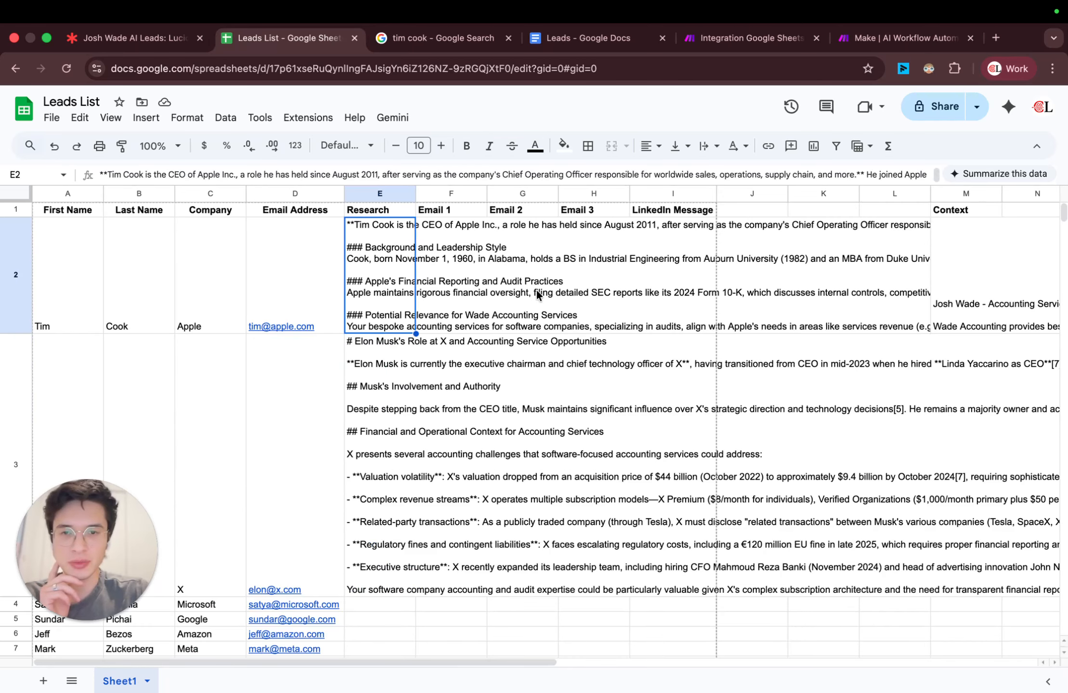
click(388, 383)
scroll(389, 520, down, 3)
scroll(376, 443, up, 1)
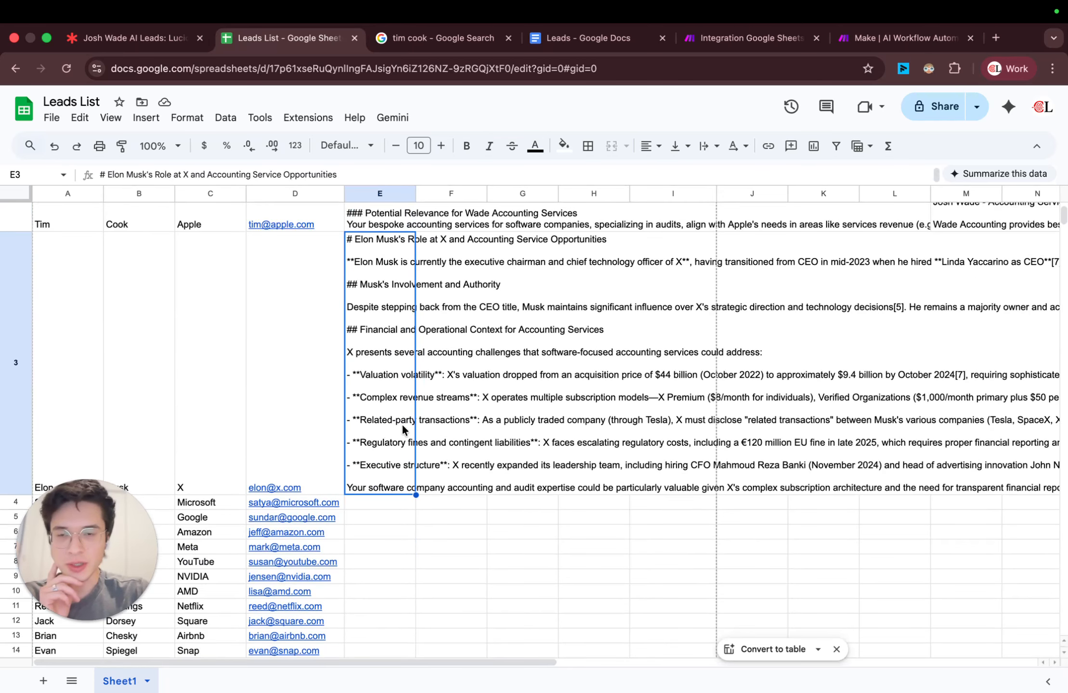
Step: Widen the Research column in the Leads List sheet to roughly two and a half times its width
scroll(403, 429, up, 2)
drag(414, 194, 517, 194)
click(419, 308)
scroll(360, 424, down, 3)
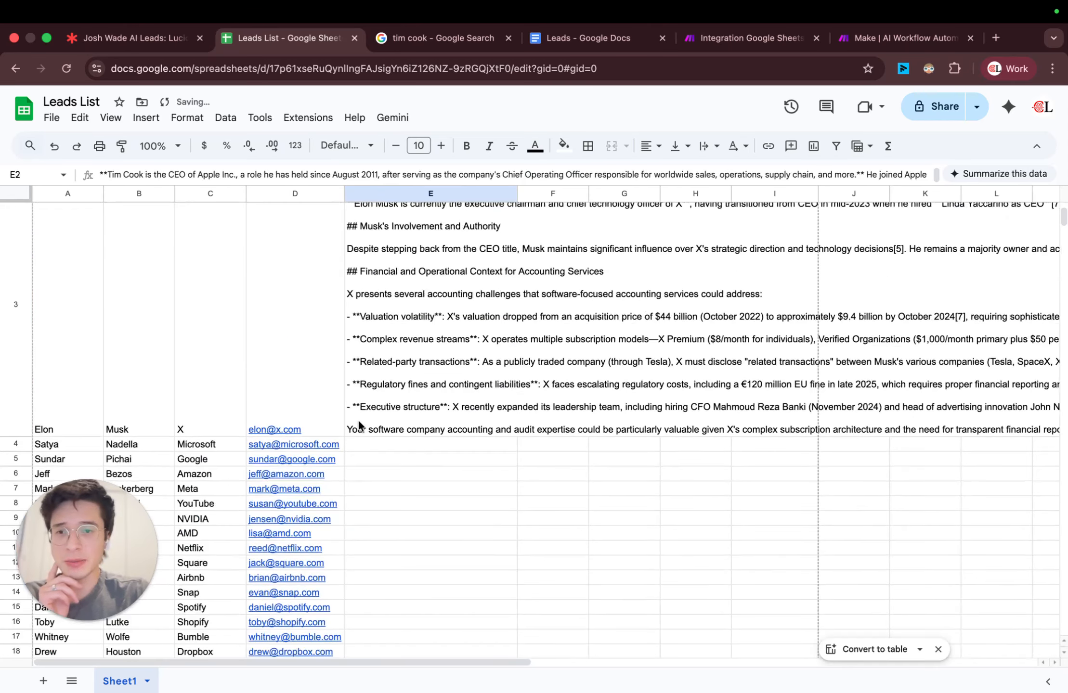
Step: Switch to the Make scenario and check the Search Rows module's result limit against the researched rows in the Leads List
click(744, 38)
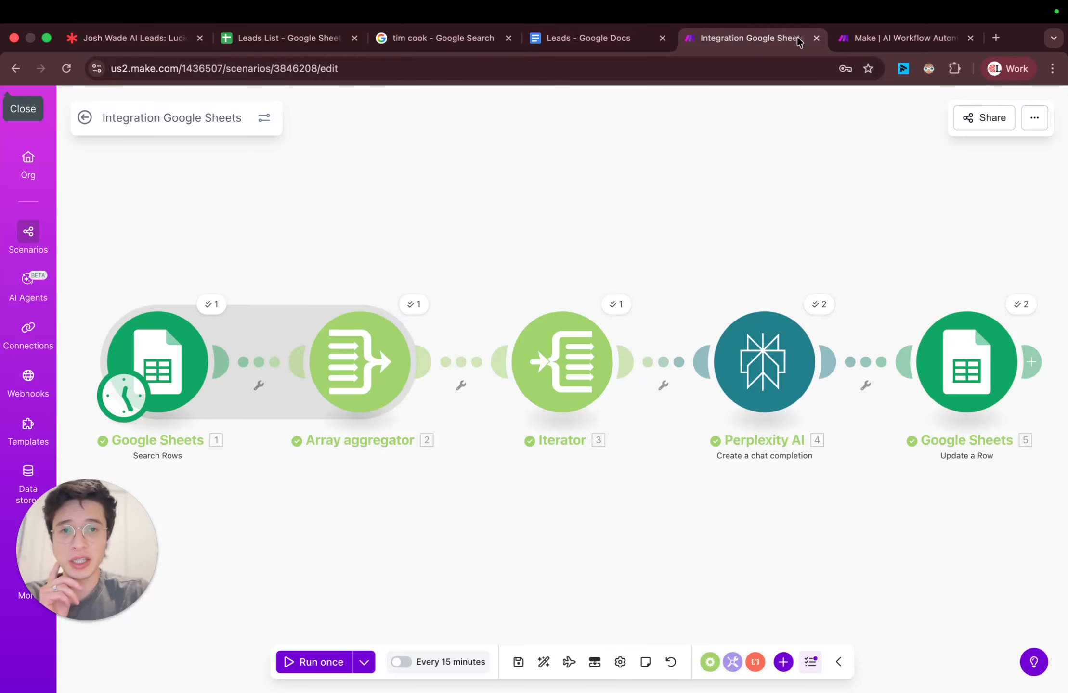
click(177, 364)
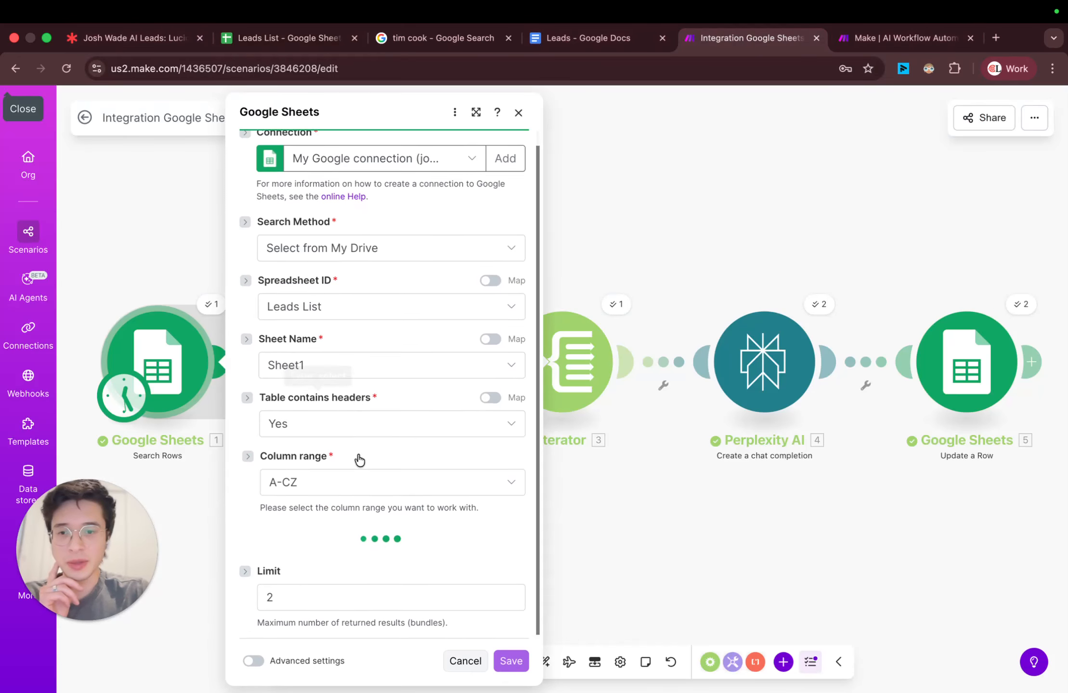
scroll(308, 593, down, 5)
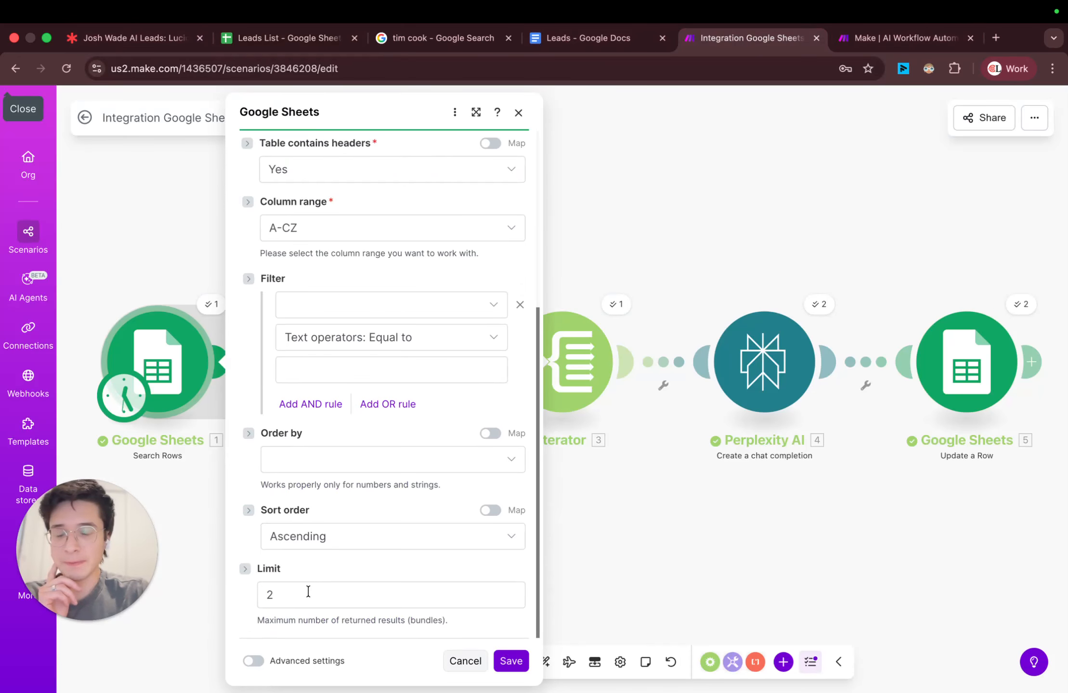
click(270, 39)
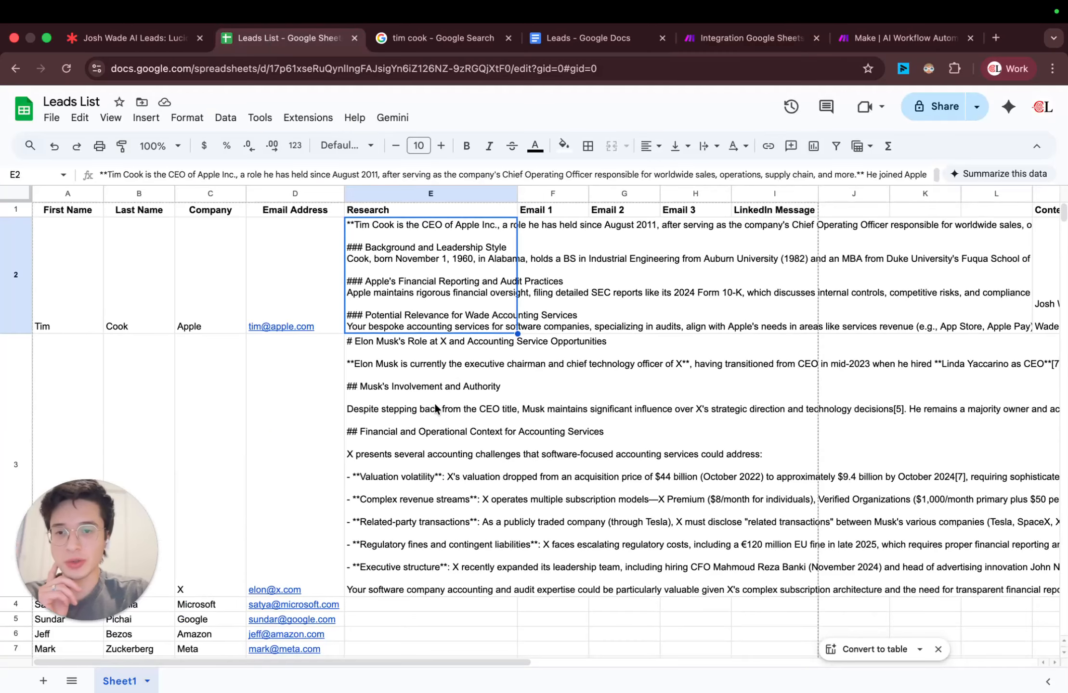
click(703, 44)
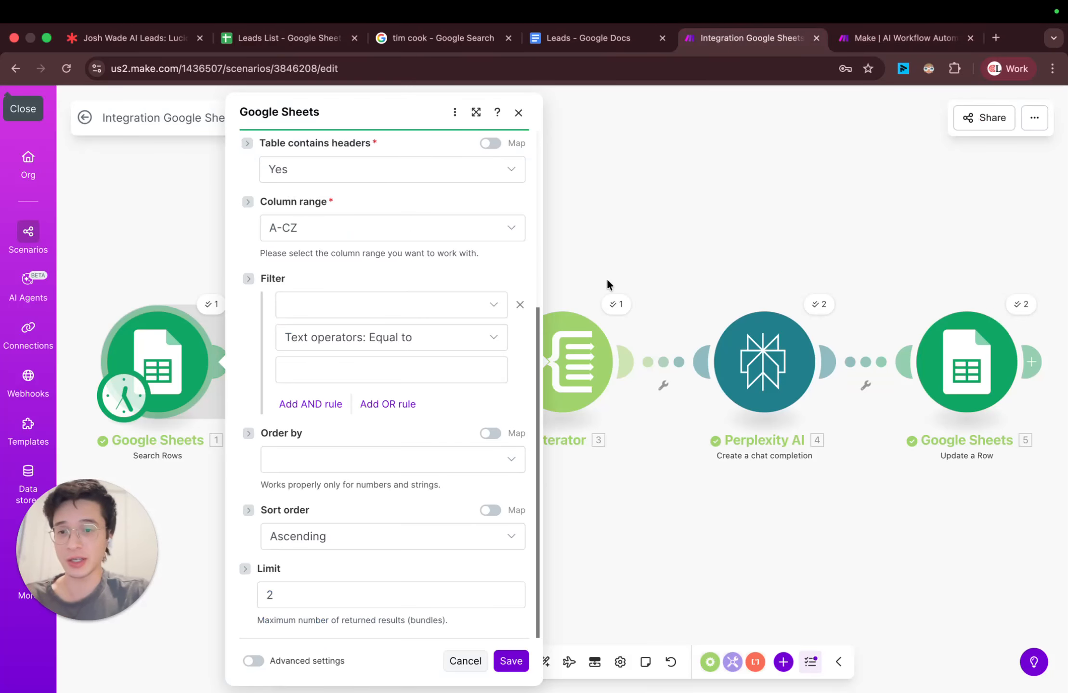
click(519, 113)
Step: Return to the Leads List spreadsheet and reduce the height of row 3 to roughly half
click(291, 38)
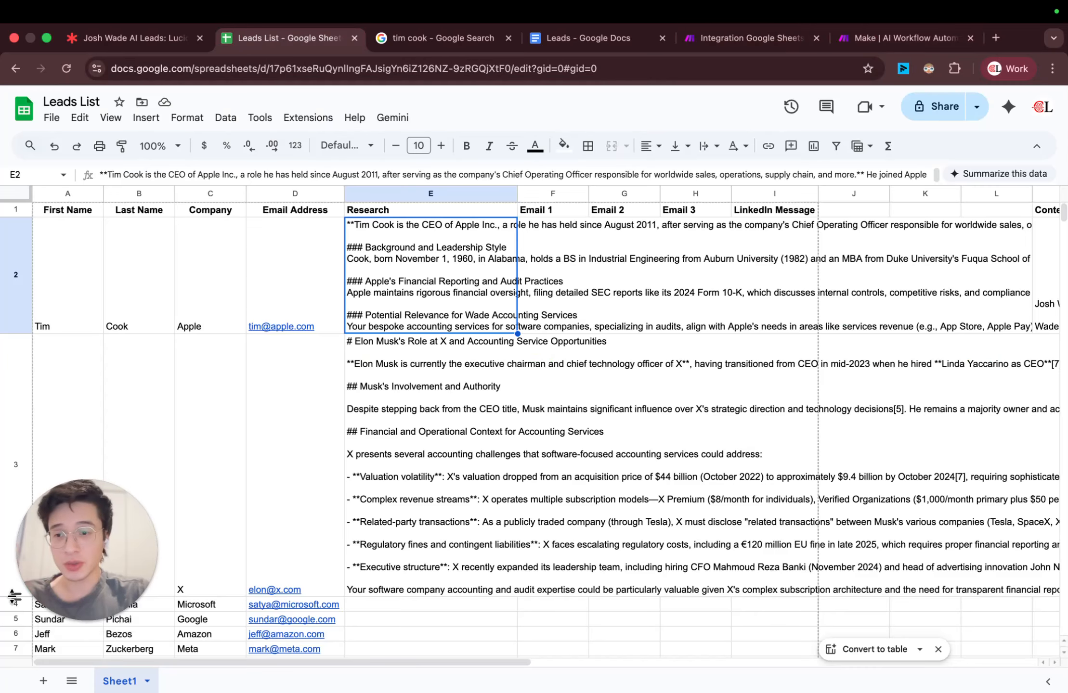
drag(16, 589, 127, 485)
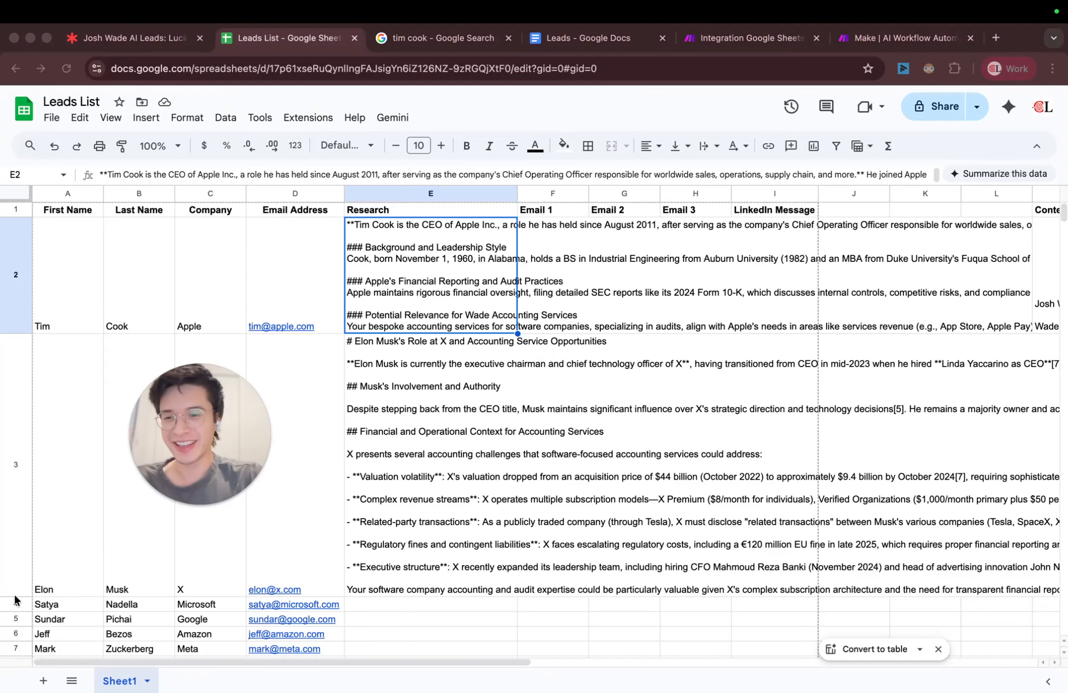
click(16, 599)
drag(17, 599, 17, 458)
click(404, 259)
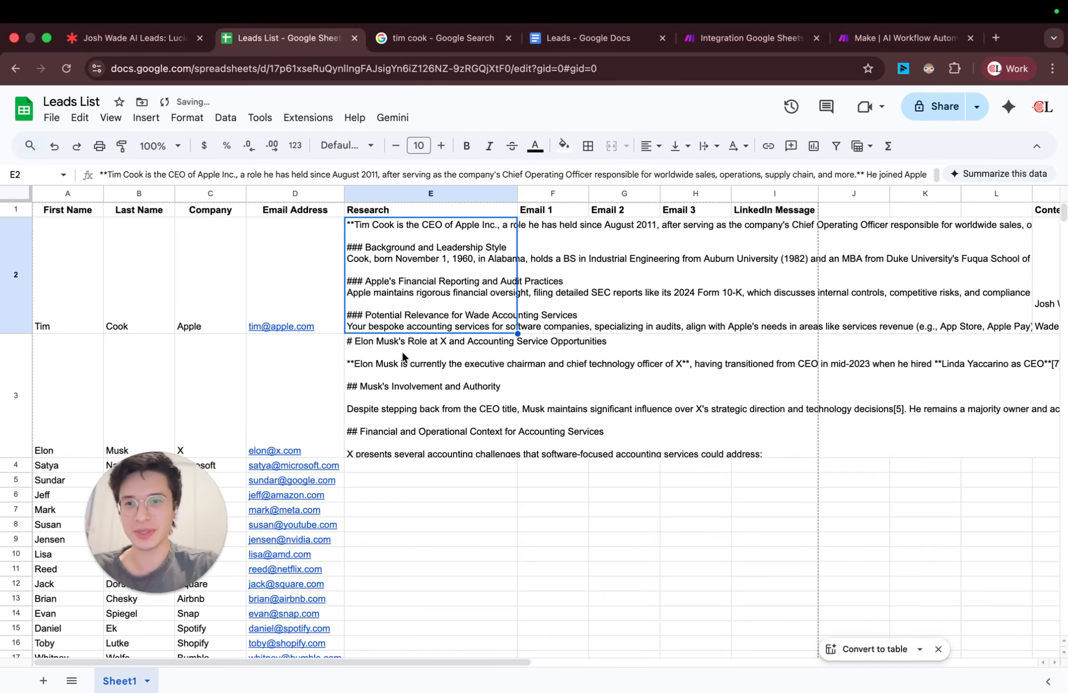
click(405, 372)
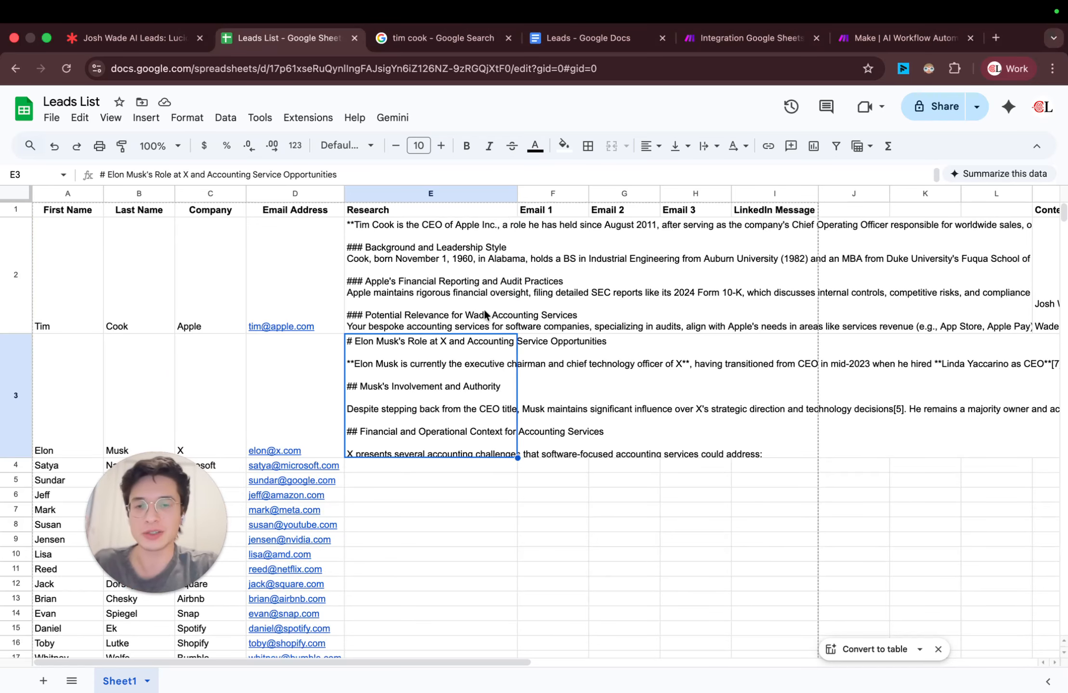
click(560, 292)
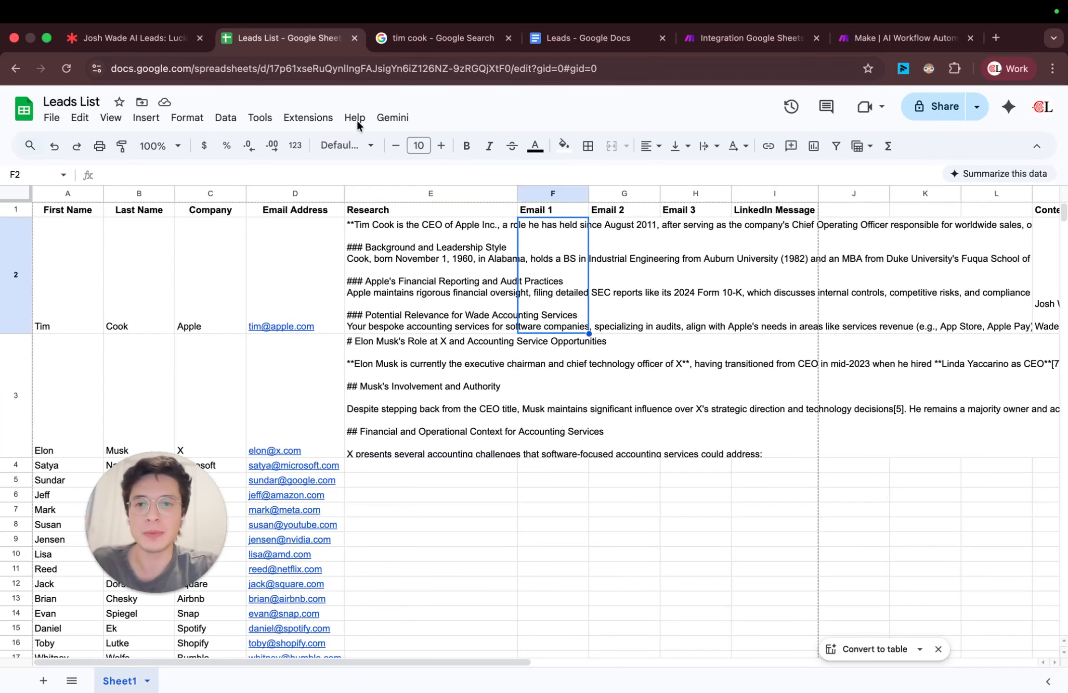
click(422, 366)
Step: In the Make scenario, append "Tell me about recent news and ongoing or upcoming projects that might be relevant." to the Perplexity AI message content
click(716, 42)
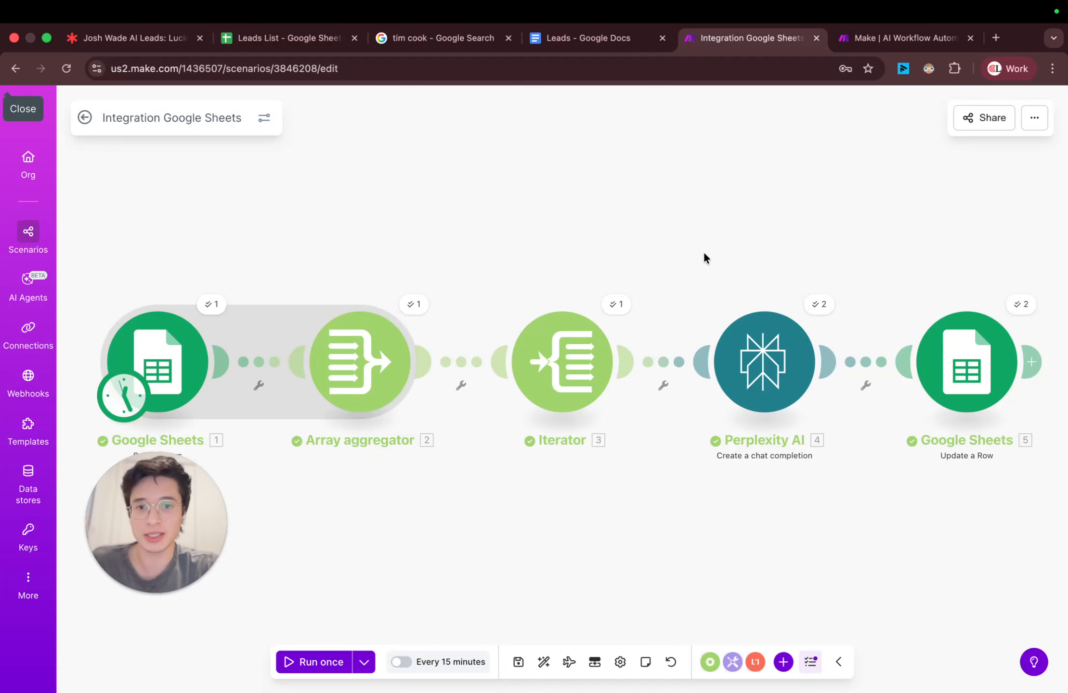
drag(703, 254, 598, 204)
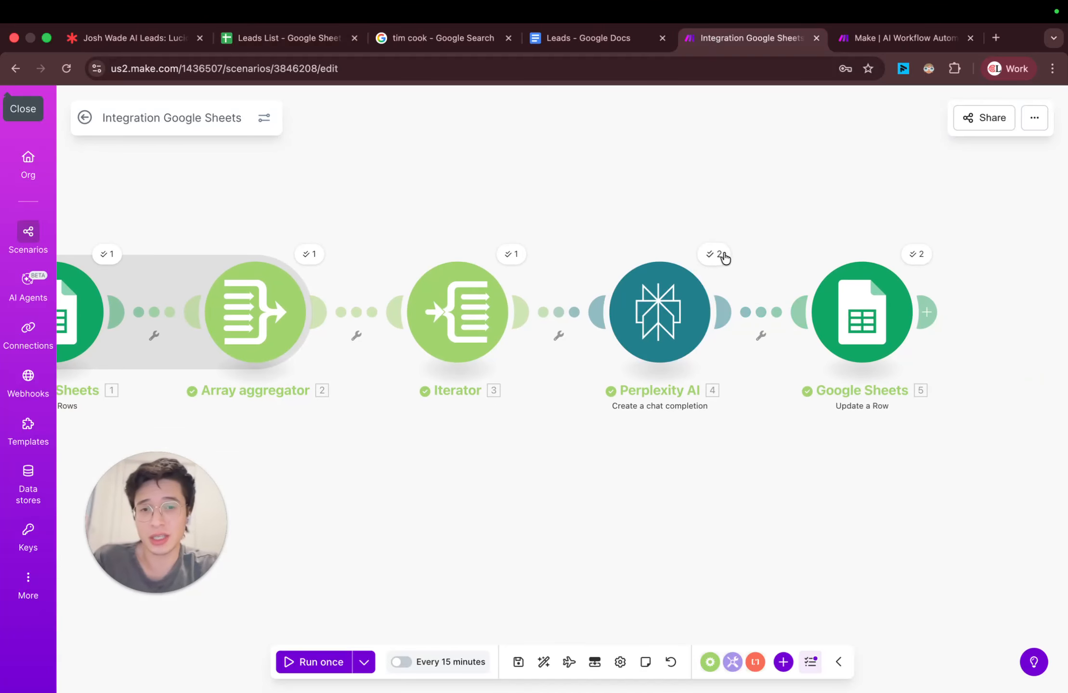
click(690, 299)
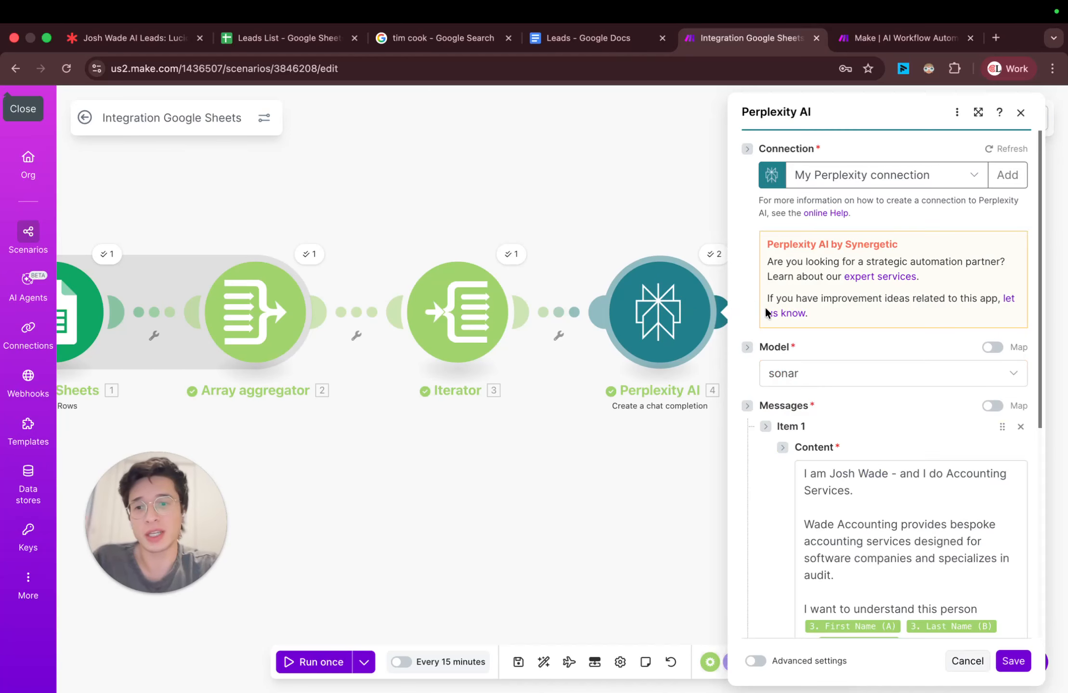
scroll(904, 396, down, 6)
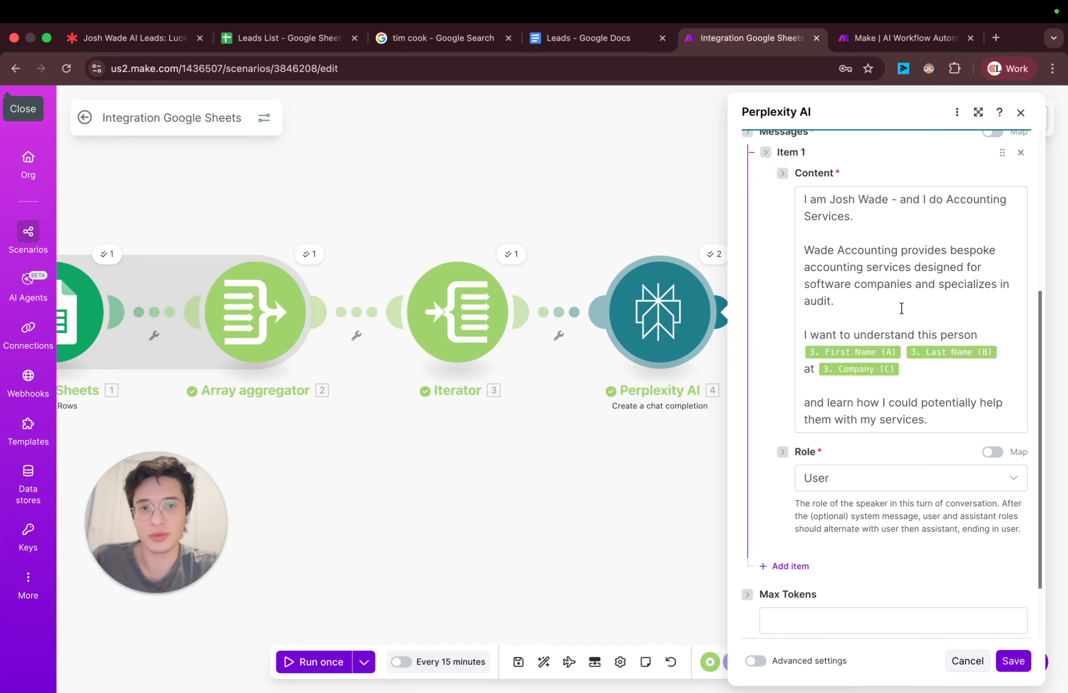
scroll(890, 310, up, 1)
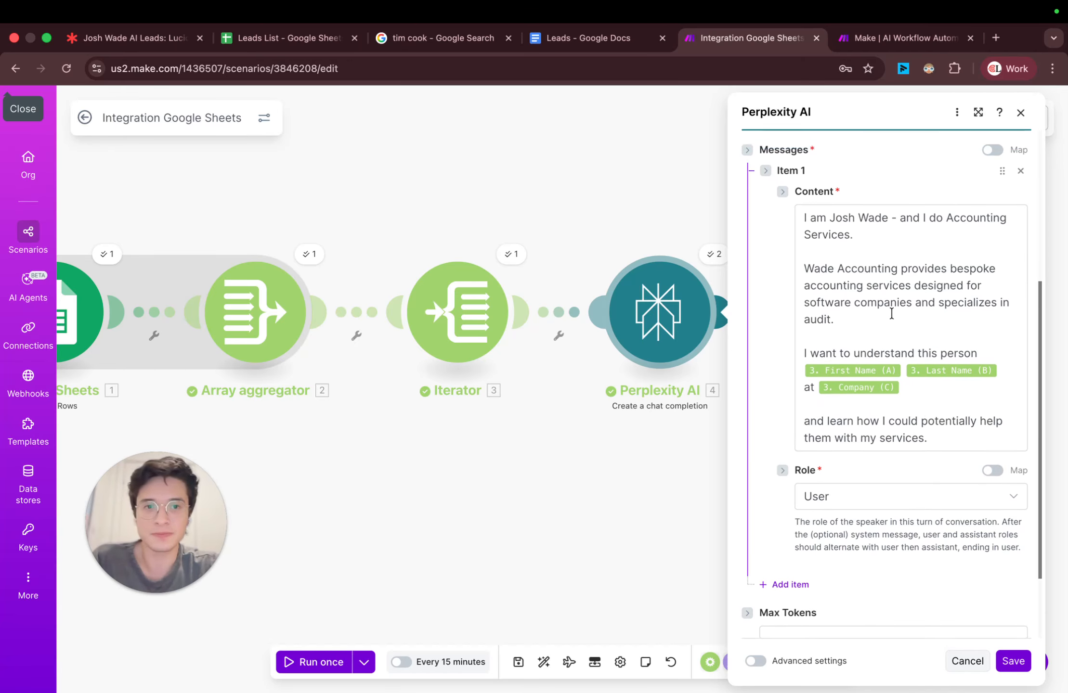
click(934, 443)
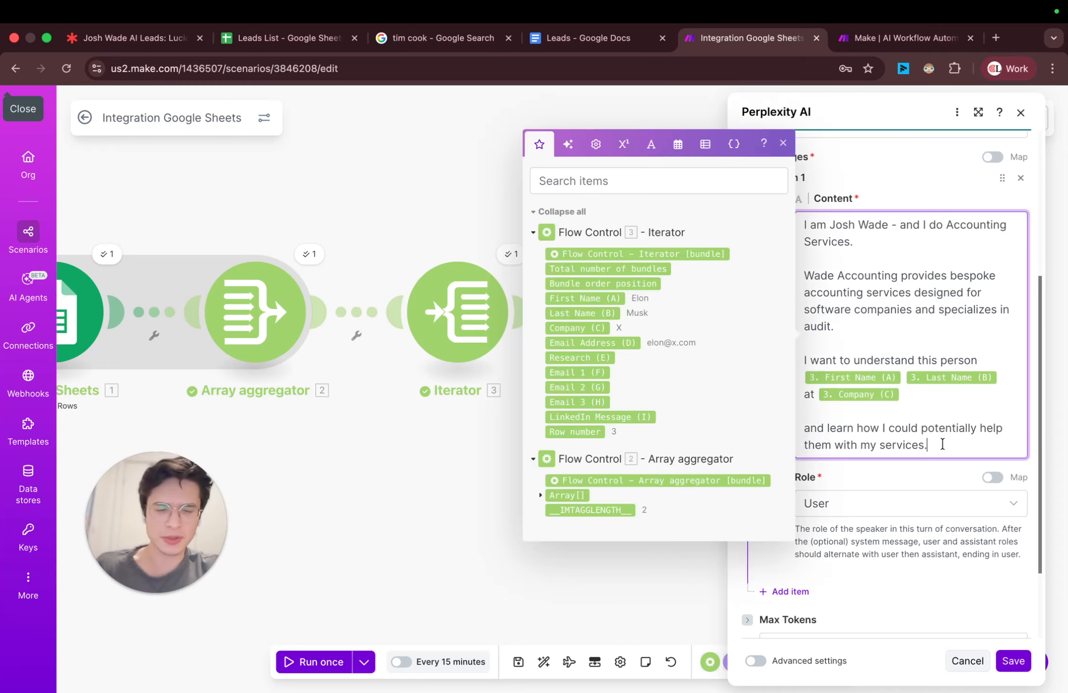
key(Return)
key(Return)
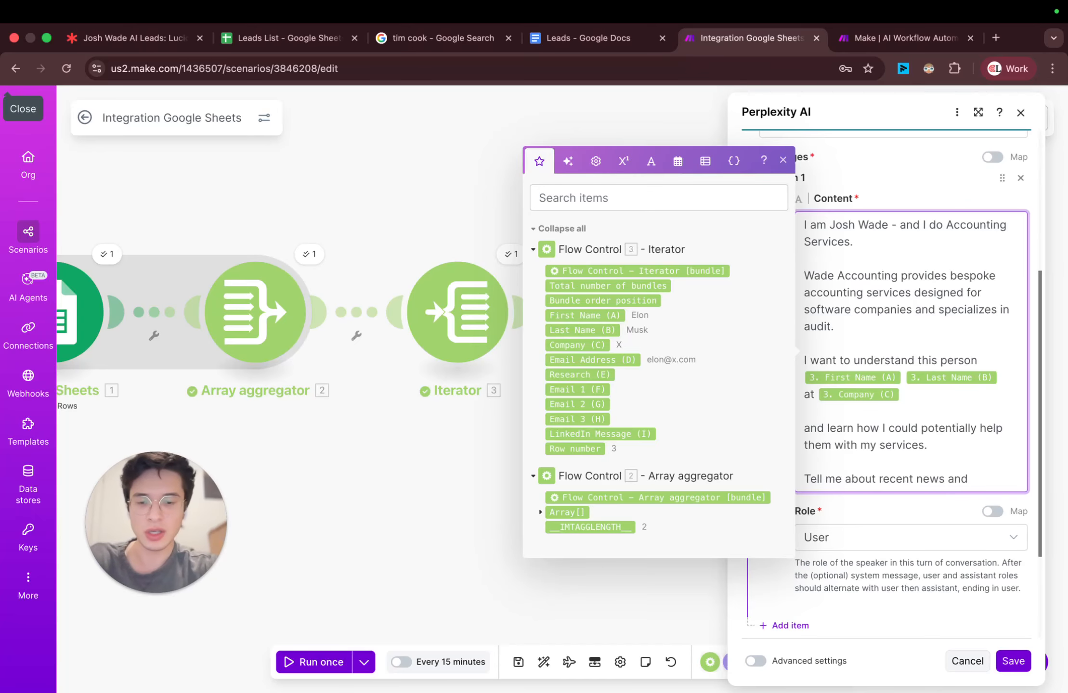
text(ing or upcoming projects that might be)
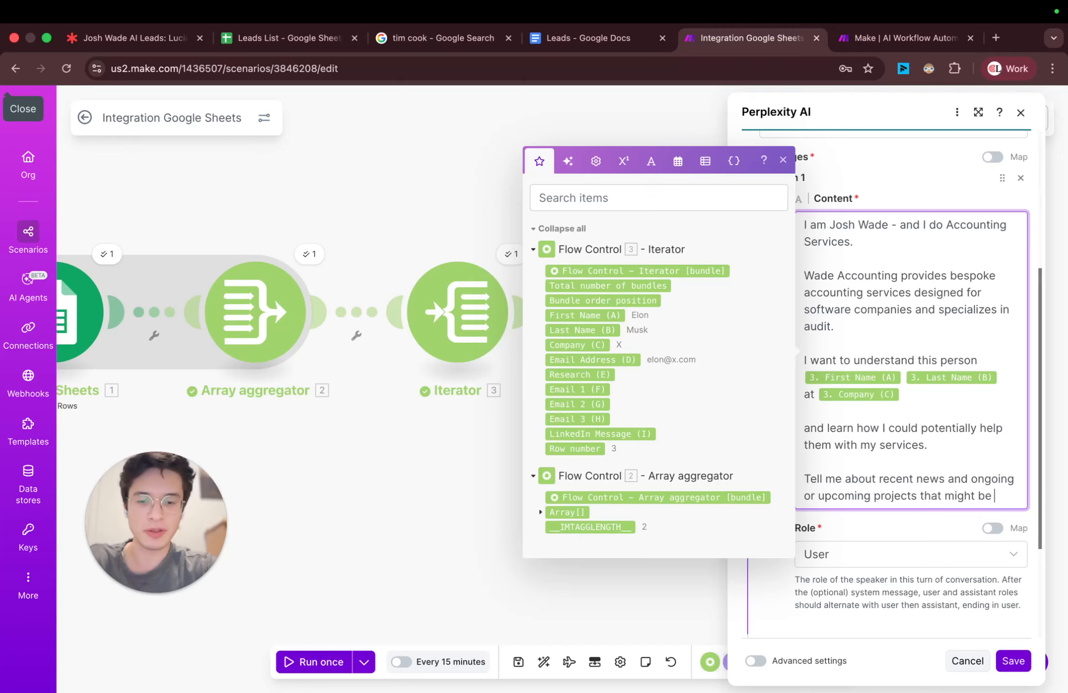
text(vant.)
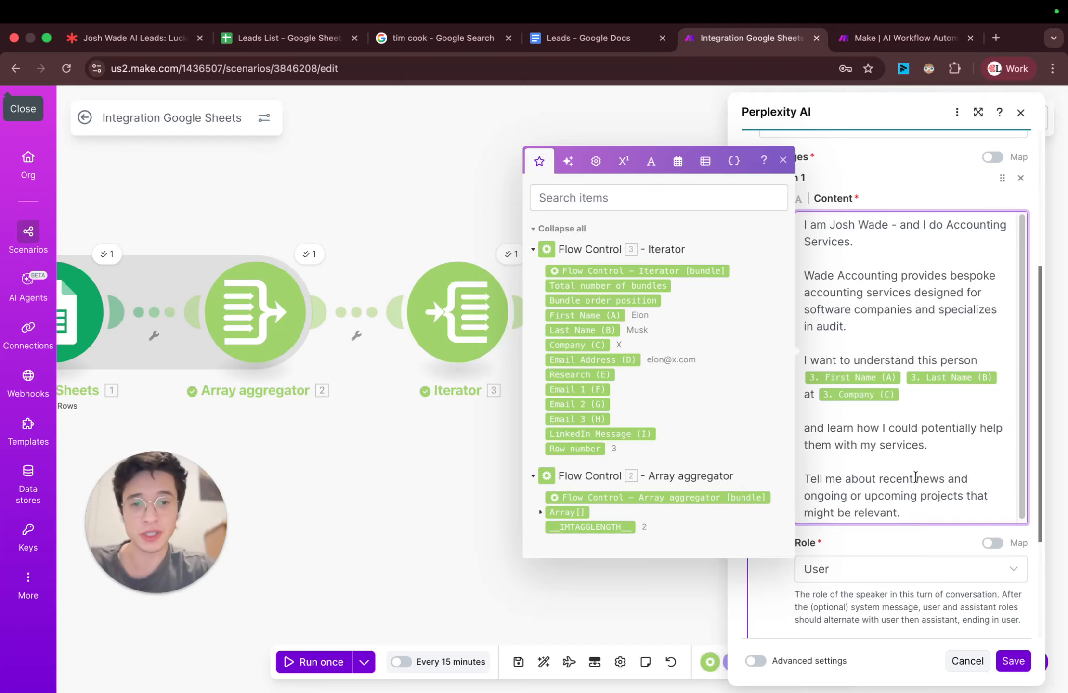
Step: Review the added prompt sentence and save the Perplexity AI module's settings
click(783, 160)
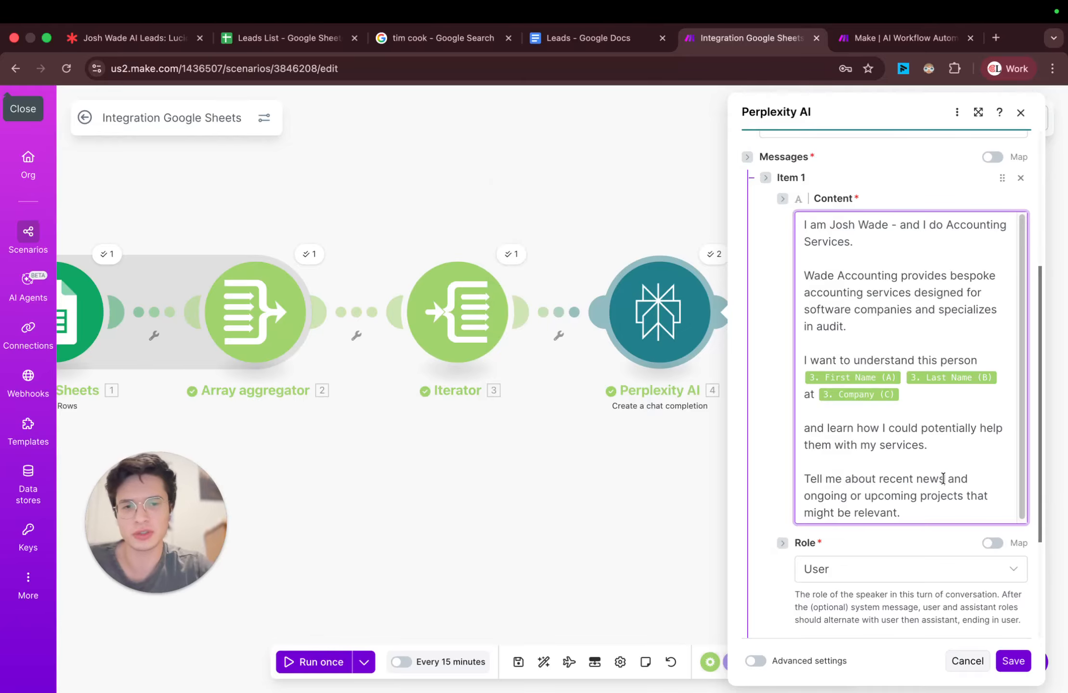
click(943, 478)
triple_click(882, 503)
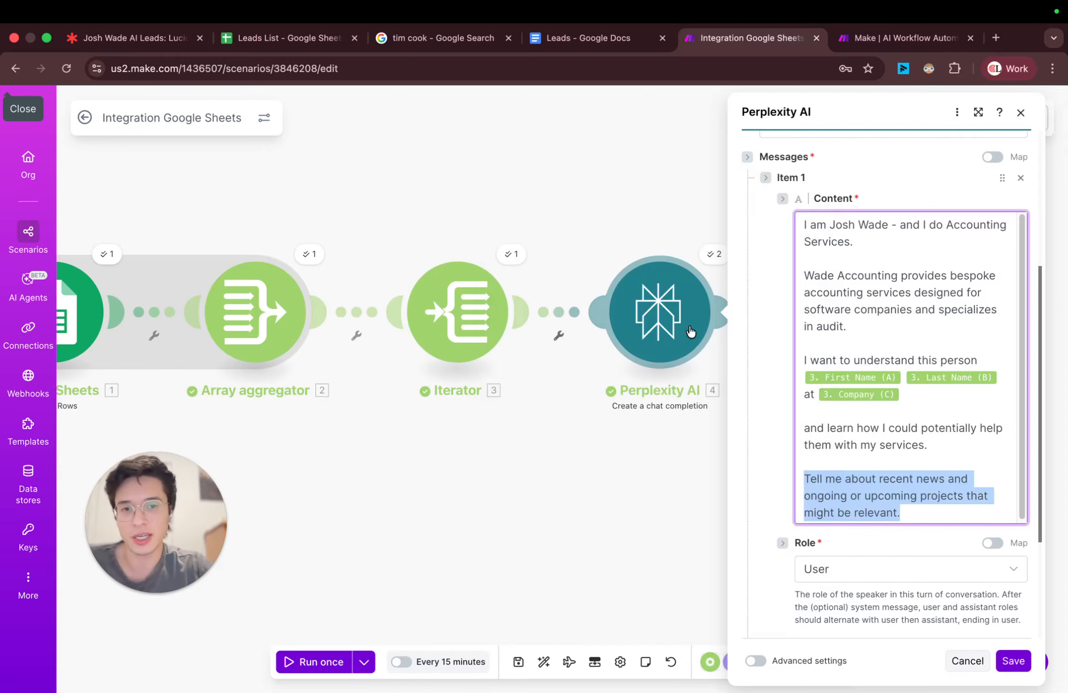
click(1014, 662)
drag(824, 463, 580, 500)
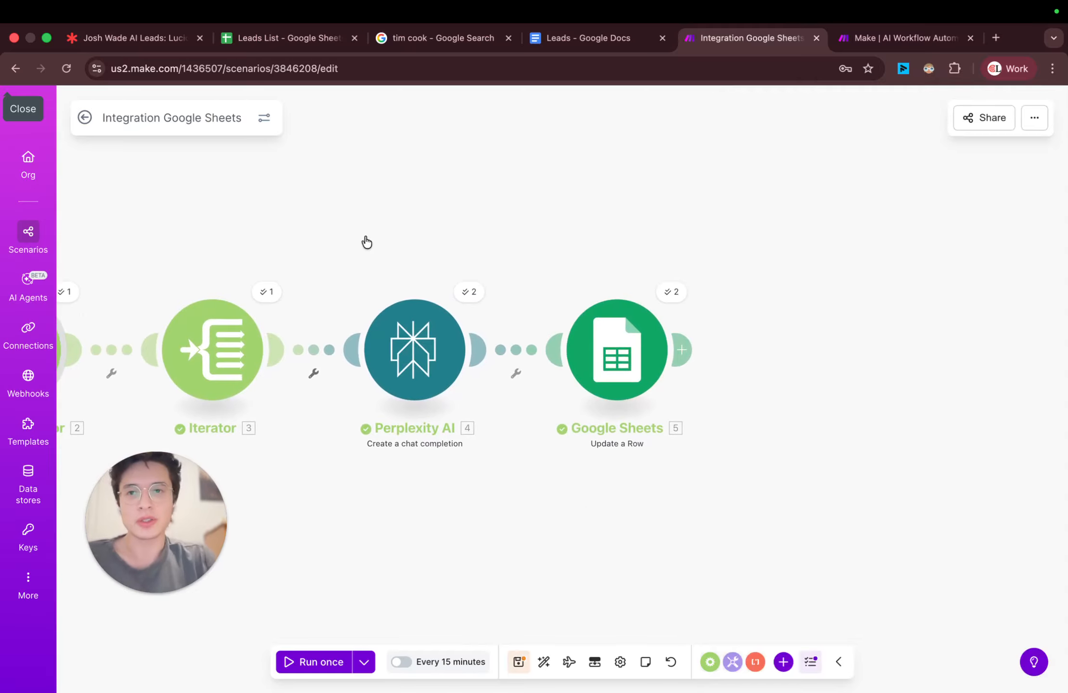
Step: Switch to the Leads List spreadsheet and review the Research entries in rows 2 and 3
click(285, 38)
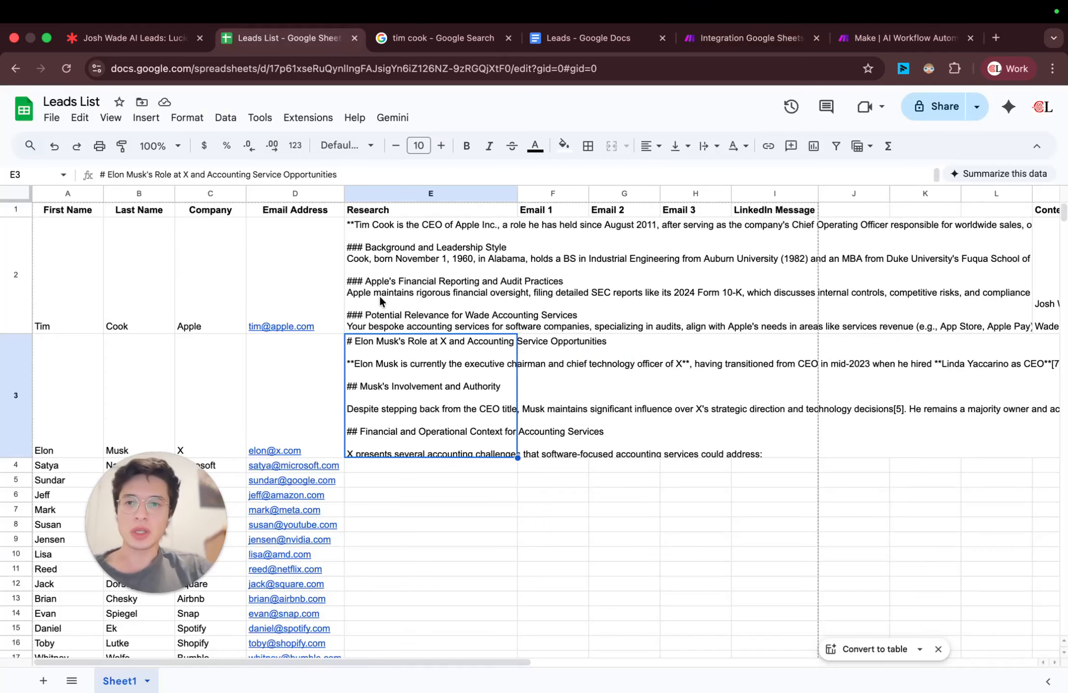
click(396, 239)
click(445, 388)
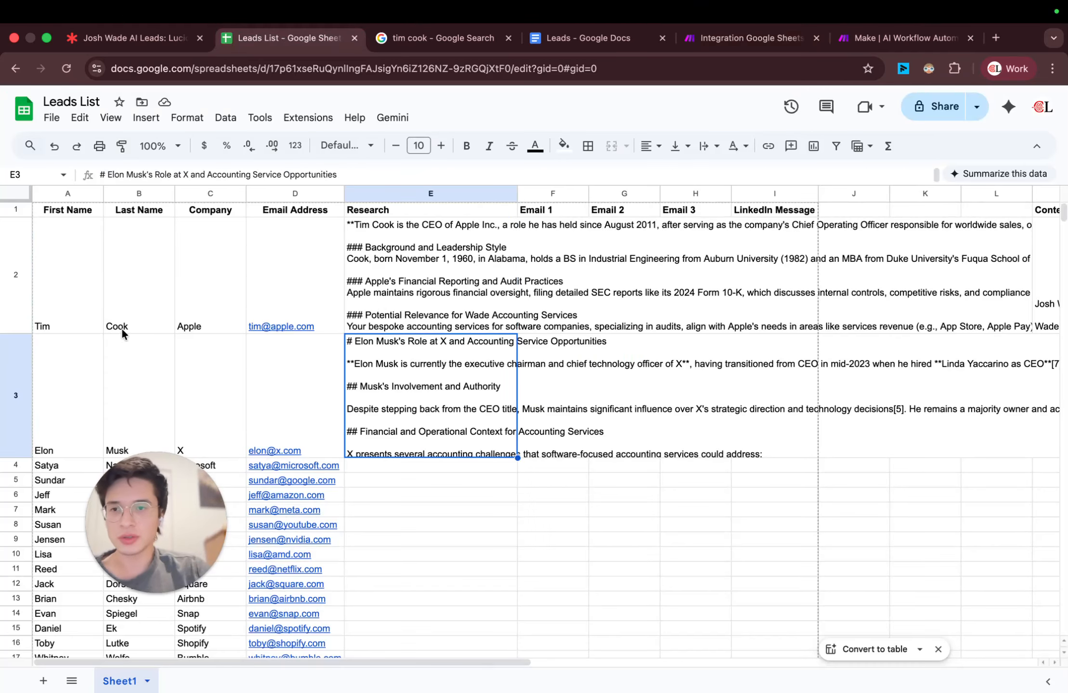
click(123, 389)
click(436, 383)
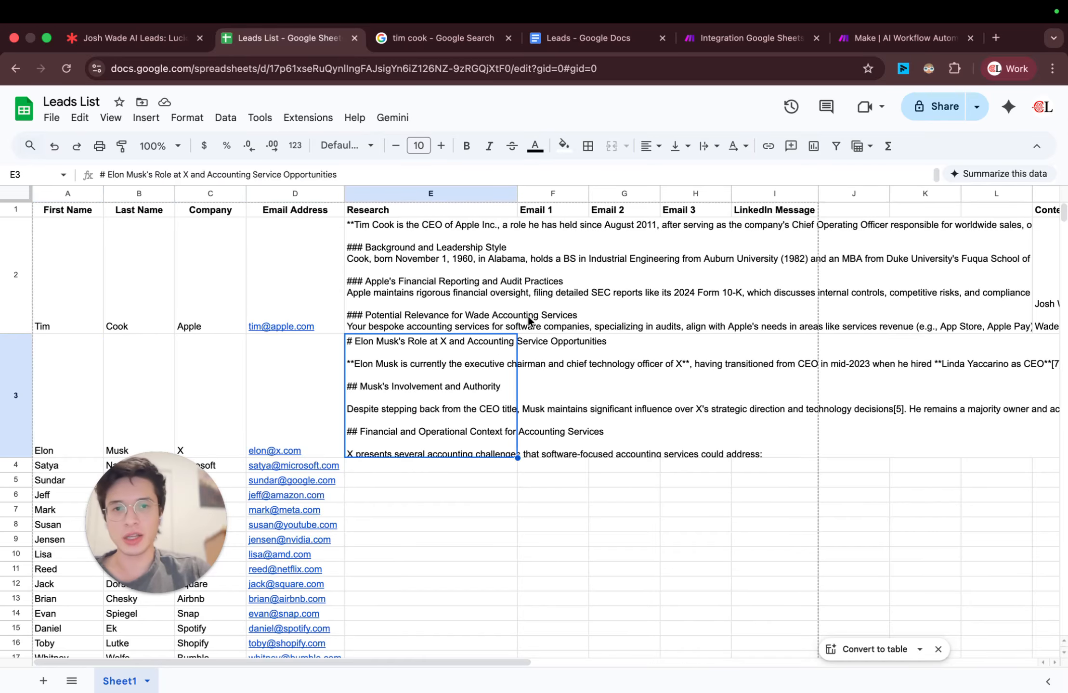
click(900, 37)
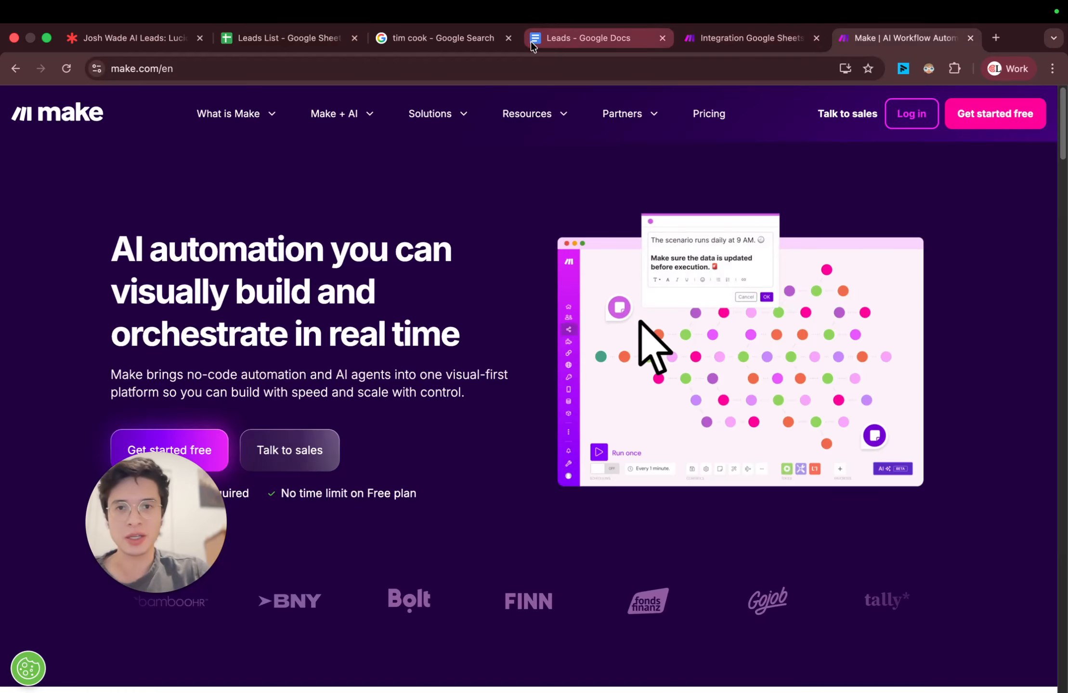
click(462, 42)
click(281, 43)
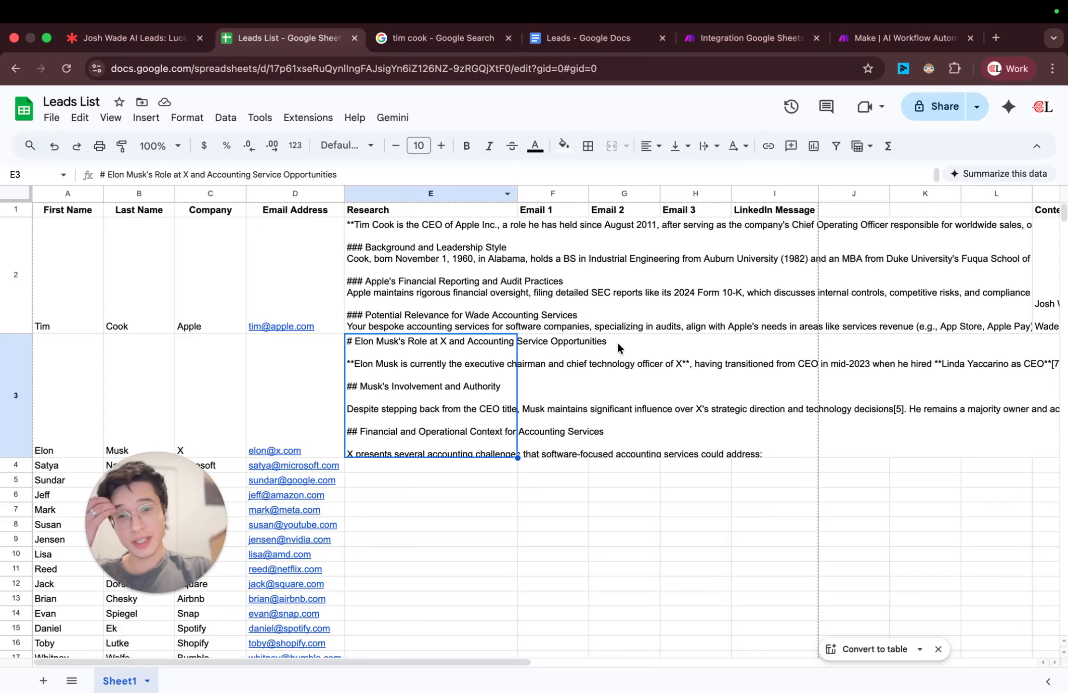
Step: Switch from the Leads List spreadsheet to the Make scenario and bring the end of the module chain into view
click(522, 290)
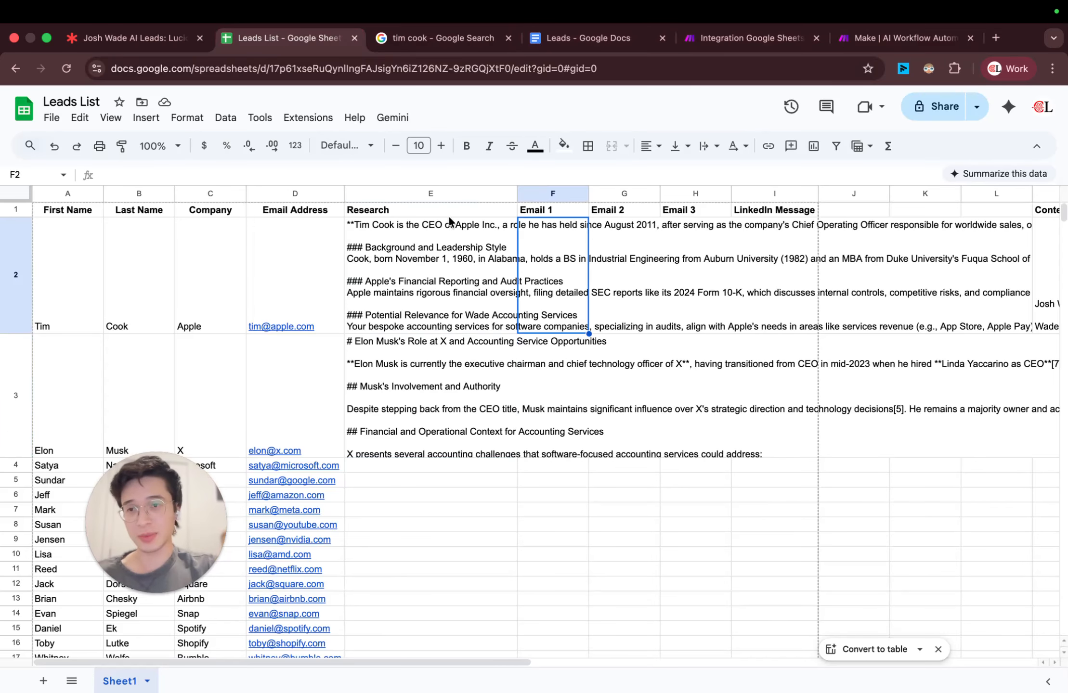
click(731, 34)
drag(770, 225, 420, 278)
click(358, 296)
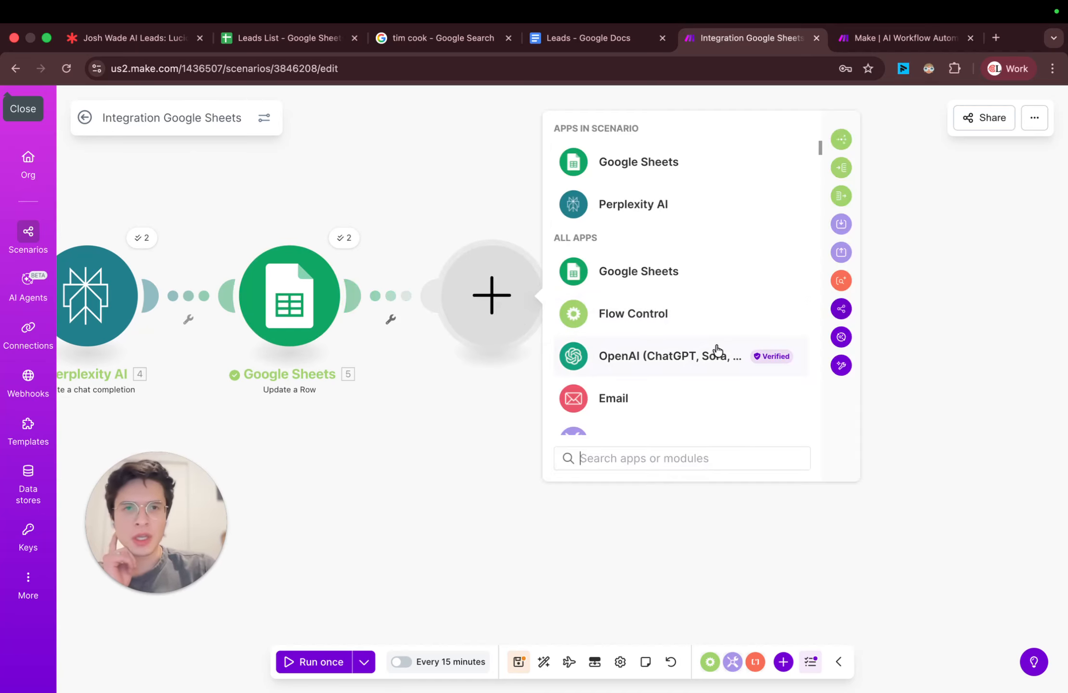
click(695, 363)
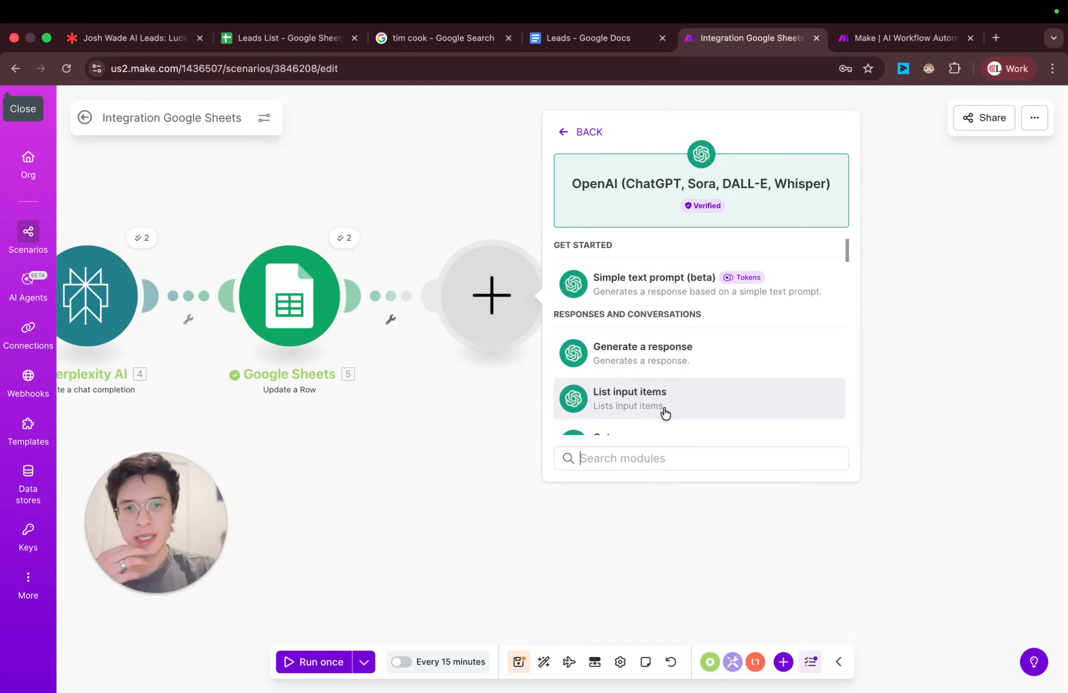
click(523, 137)
Step: Add an Anthropic Claude "Create a Prompt" module after the Google Sheets Update a Row module
click(358, 296)
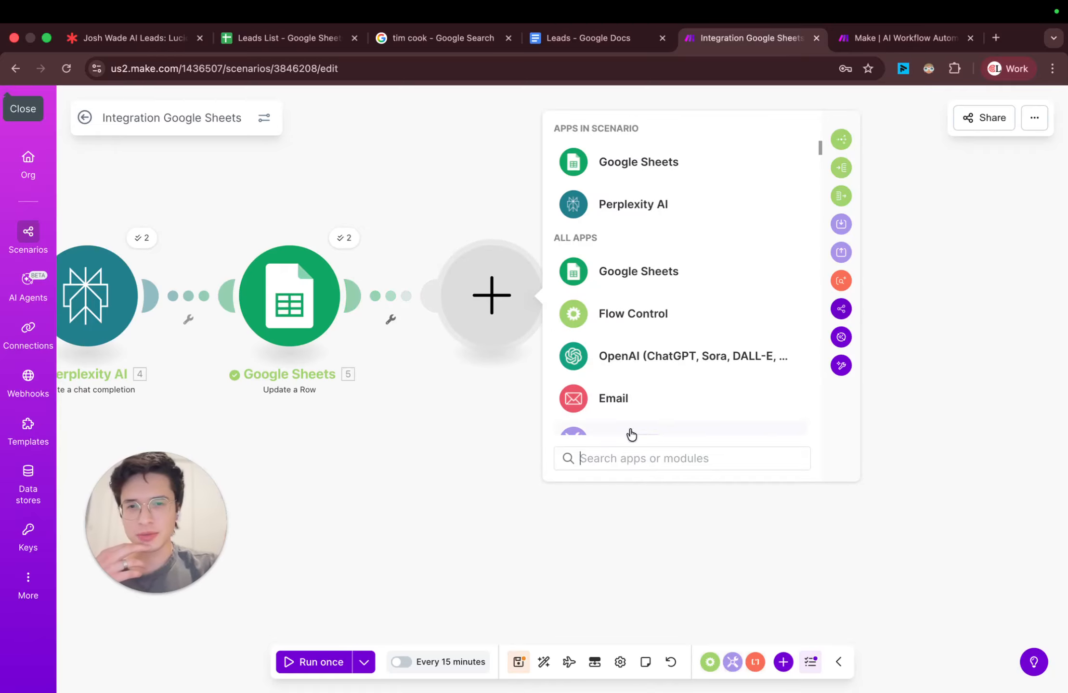
text(claude)
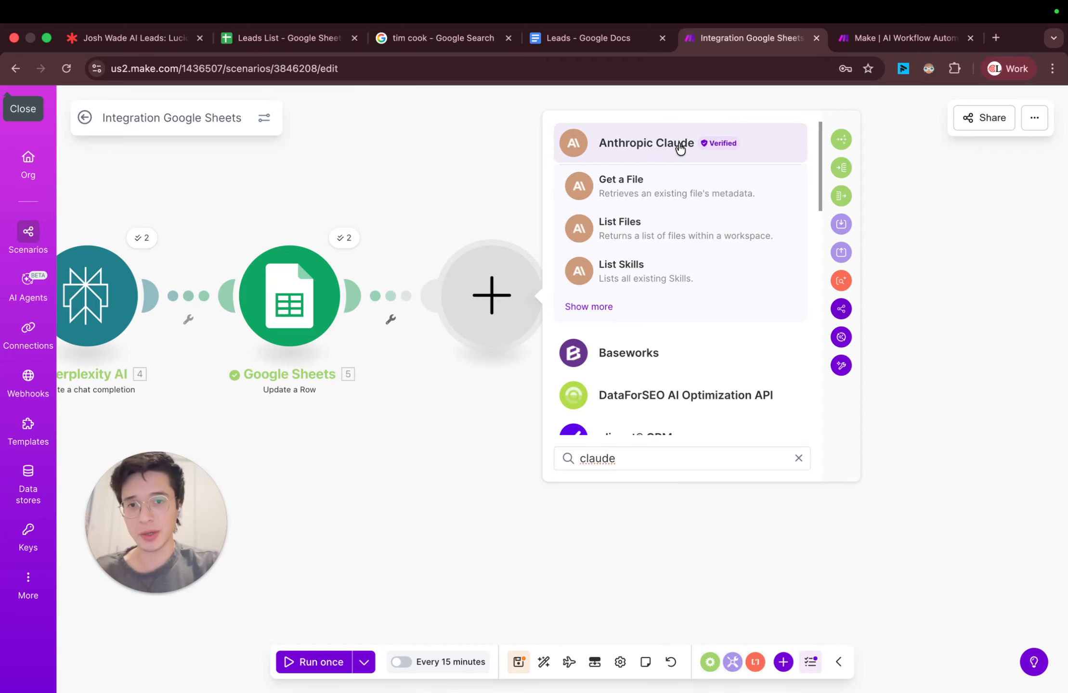
click(674, 147)
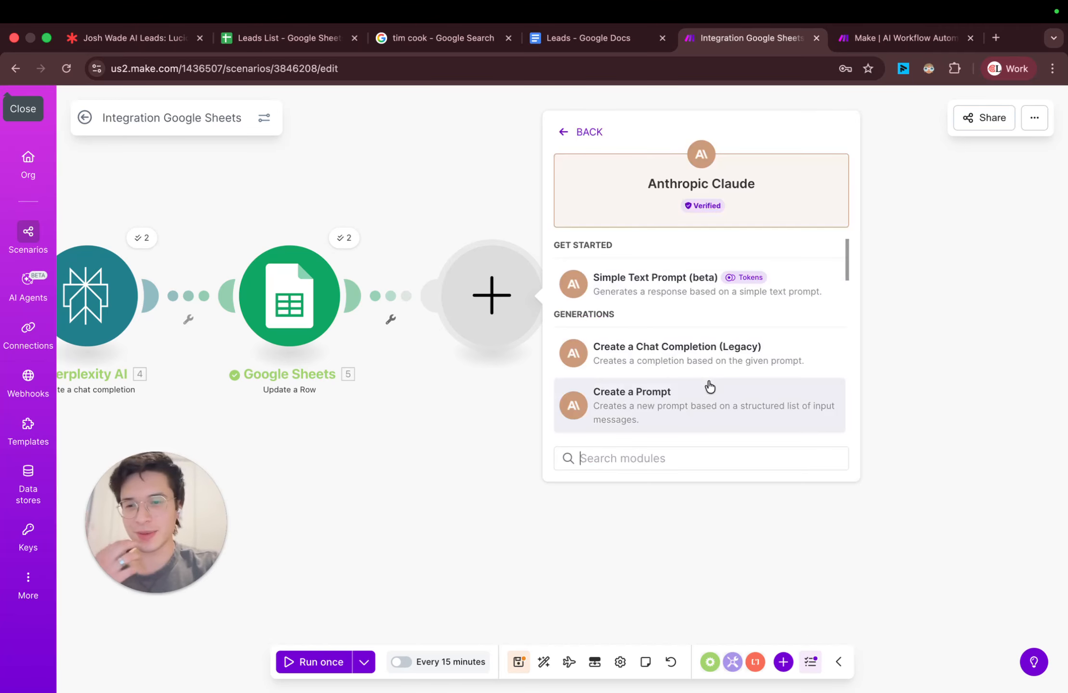
click(713, 413)
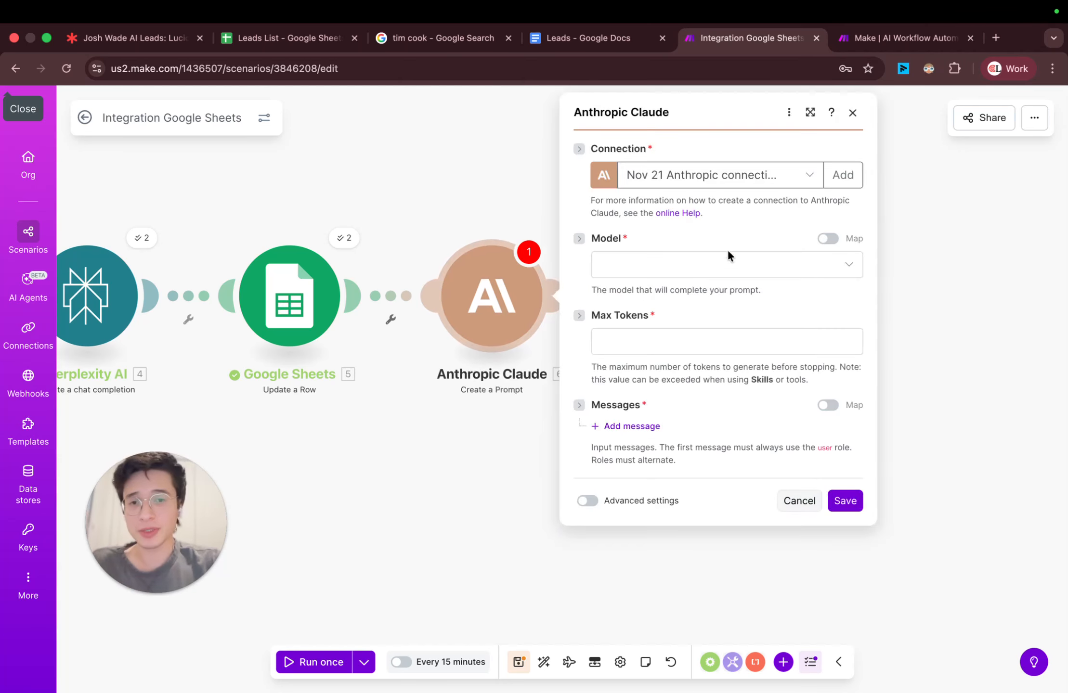
Step: Set the Anthropic Claude module's model to Claude Haiku 4.5
click(675, 275)
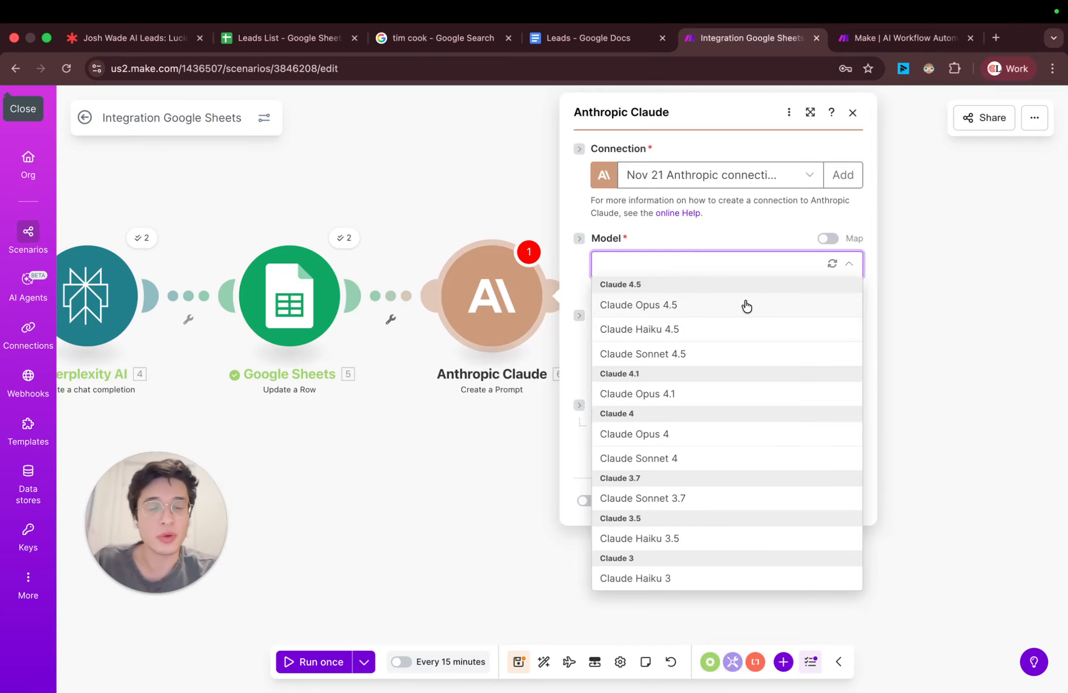
click(679, 329)
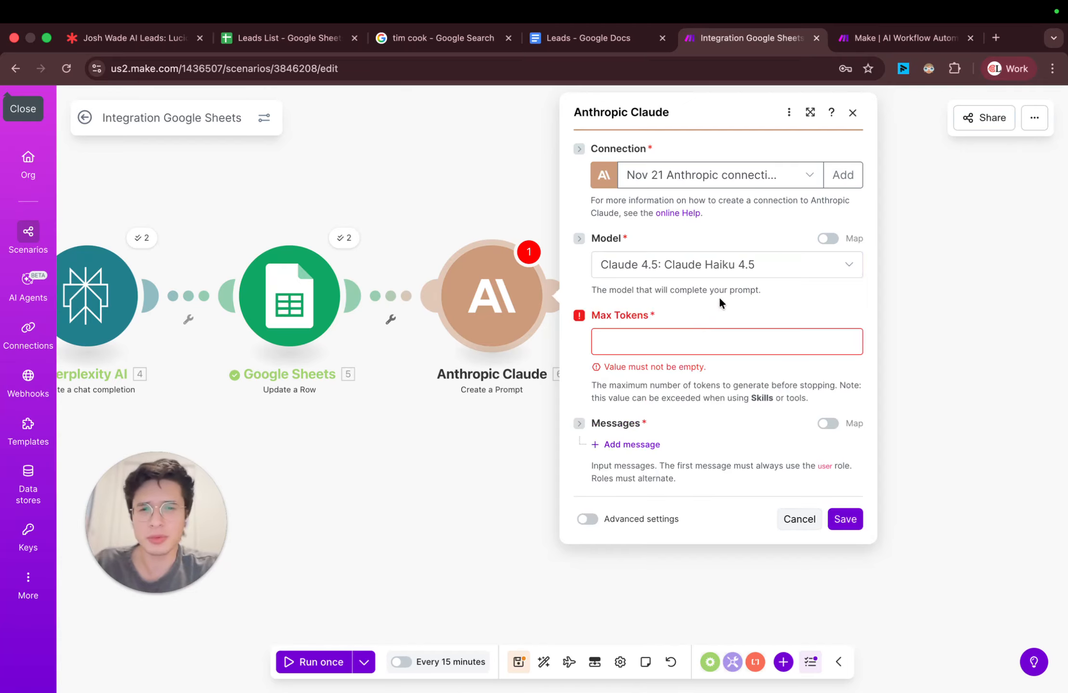
click(744, 271)
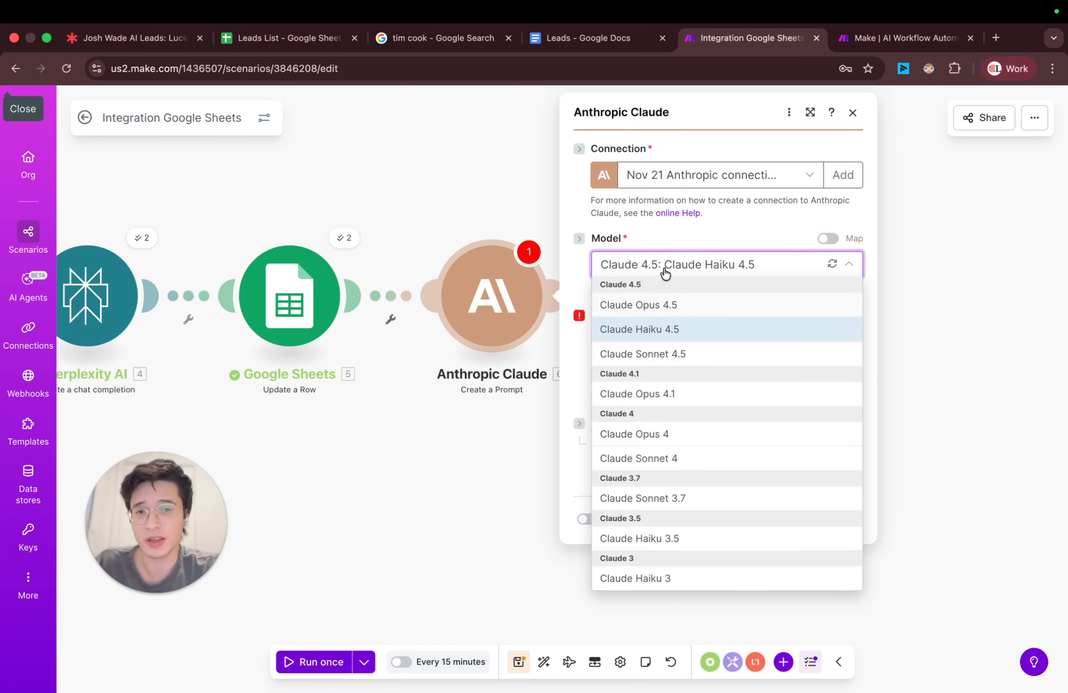
click(705, 235)
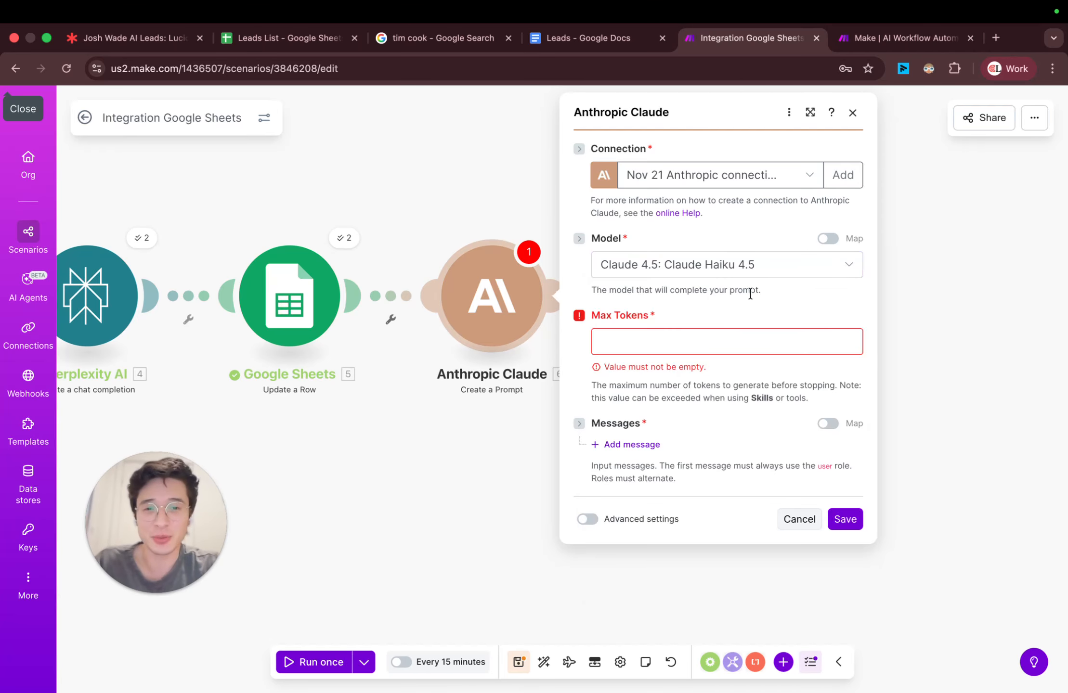
Step: Add a message with the User role to the Claude module and give it a content block of type Text
click(645, 446)
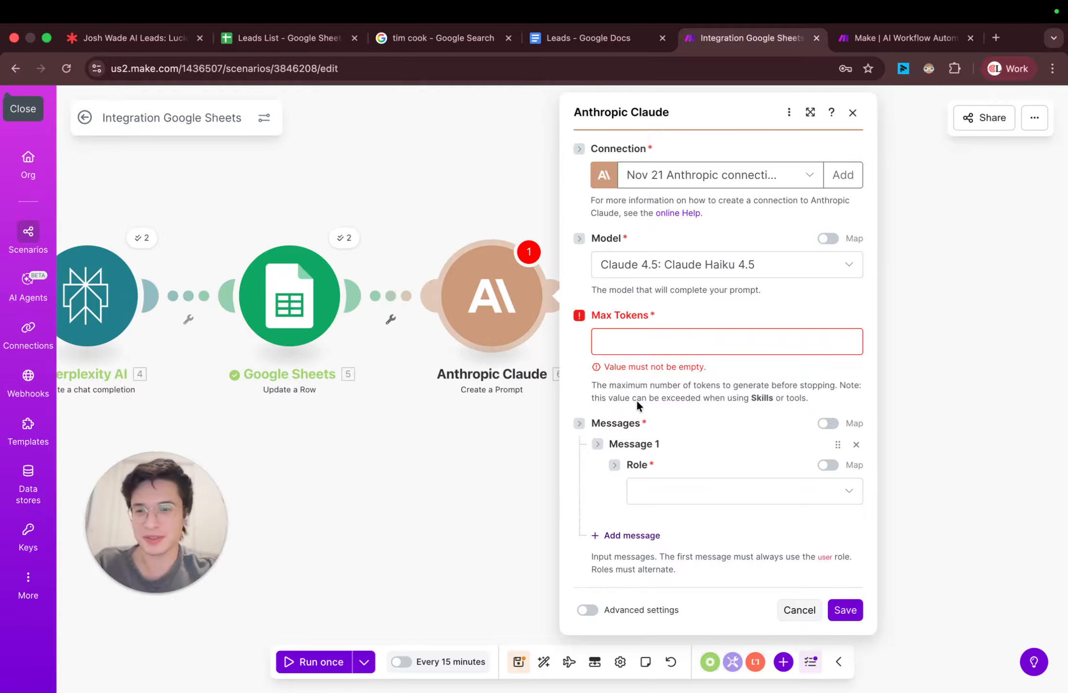
click(740, 492)
click(713, 523)
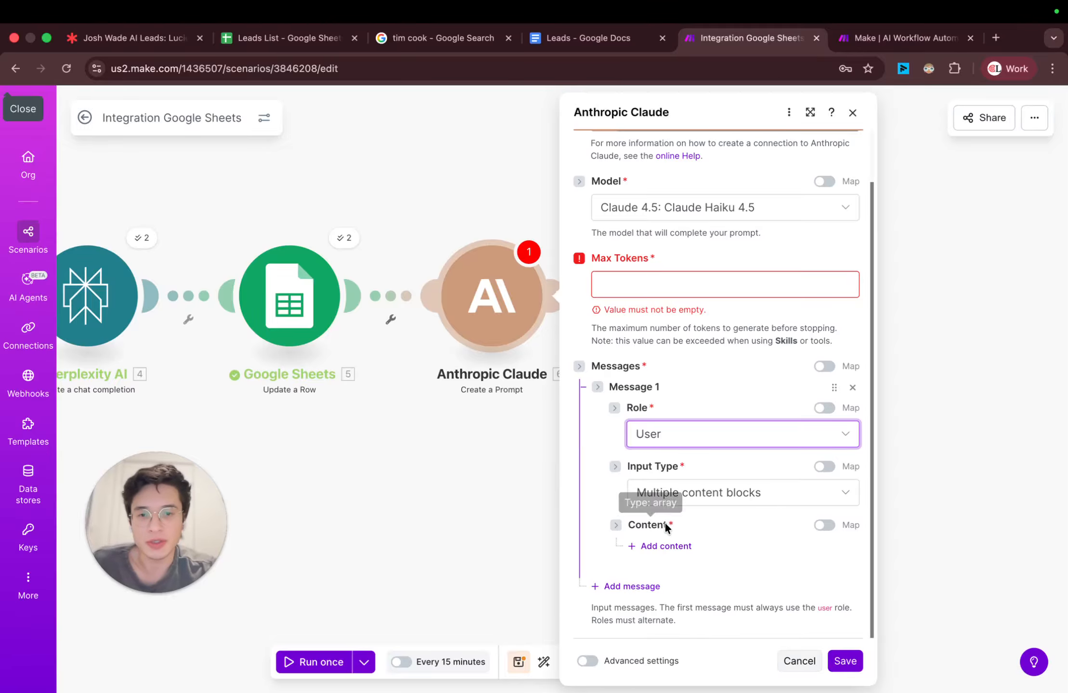
click(655, 546)
click(722, 460)
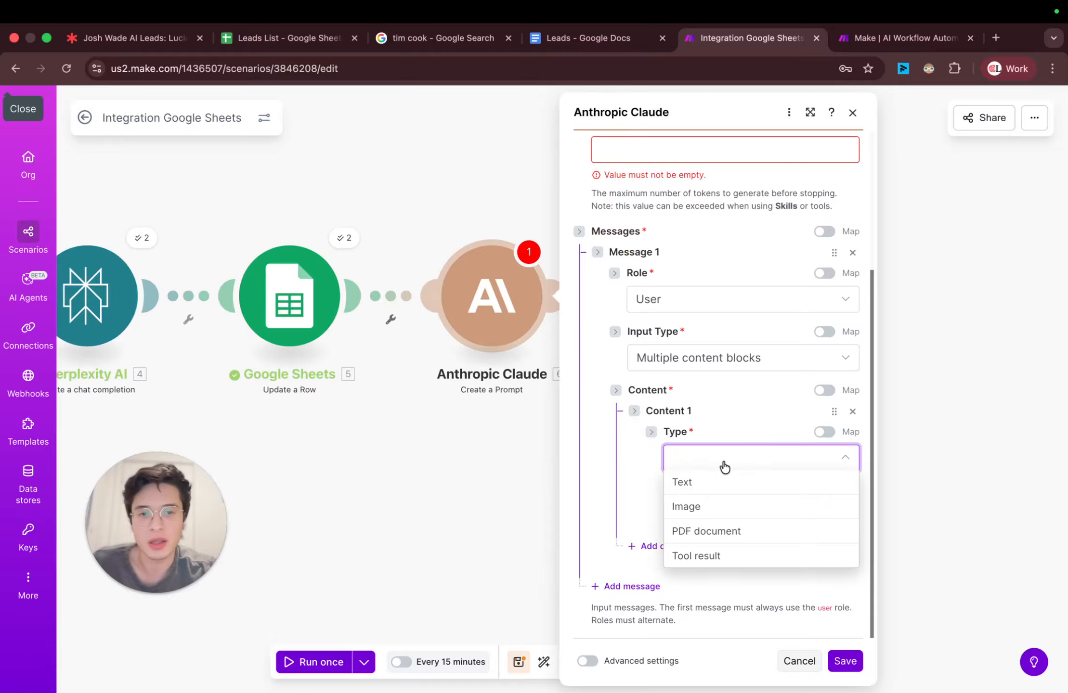
click(713, 483)
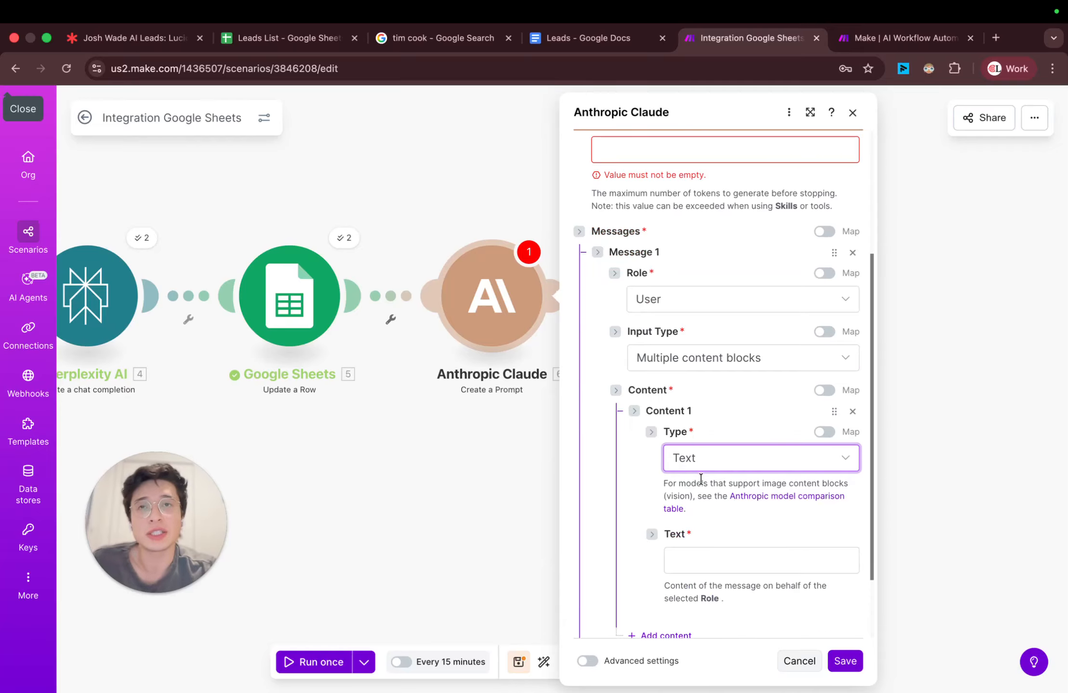
scroll(701, 484, down, 3)
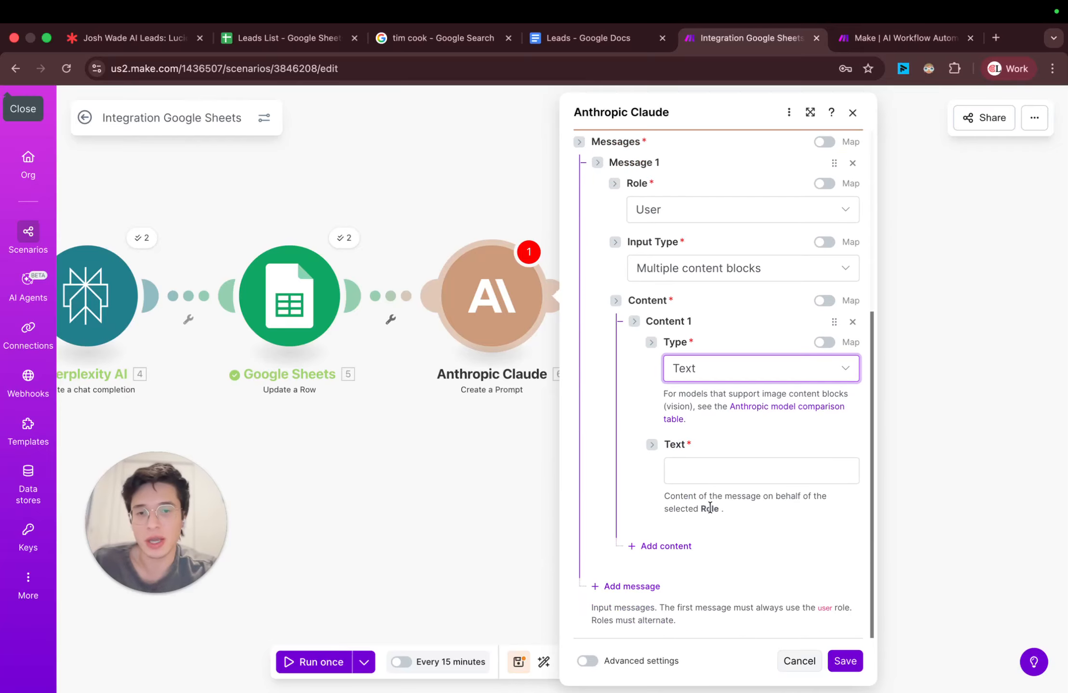
Step: Start the message text with a "You are" line giving the sender's full name at Wade Accounting
click(718, 476)
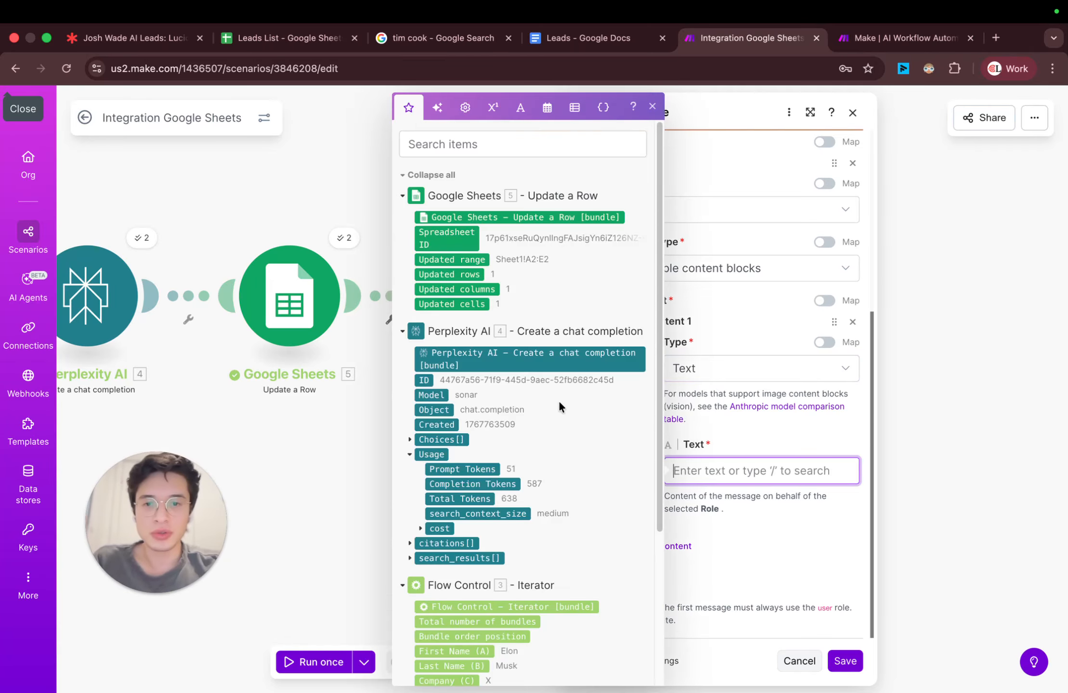
scroll(547, 457, down, 3)
click(727, 431)
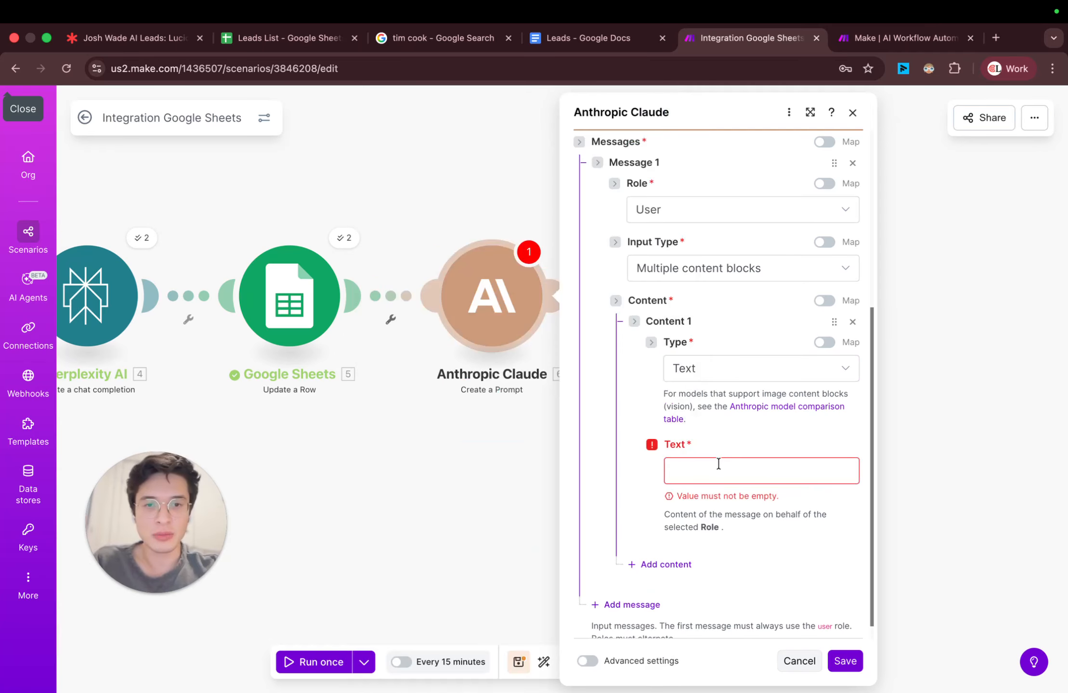
click(717, 469)
text(You are)
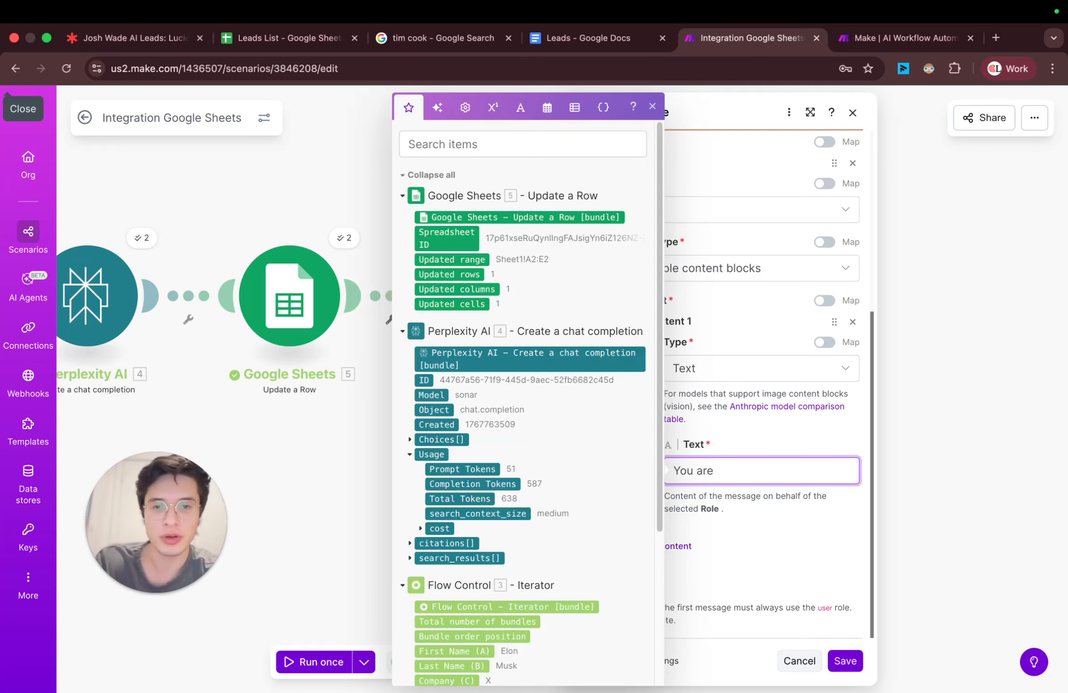
text( Josh Wade)
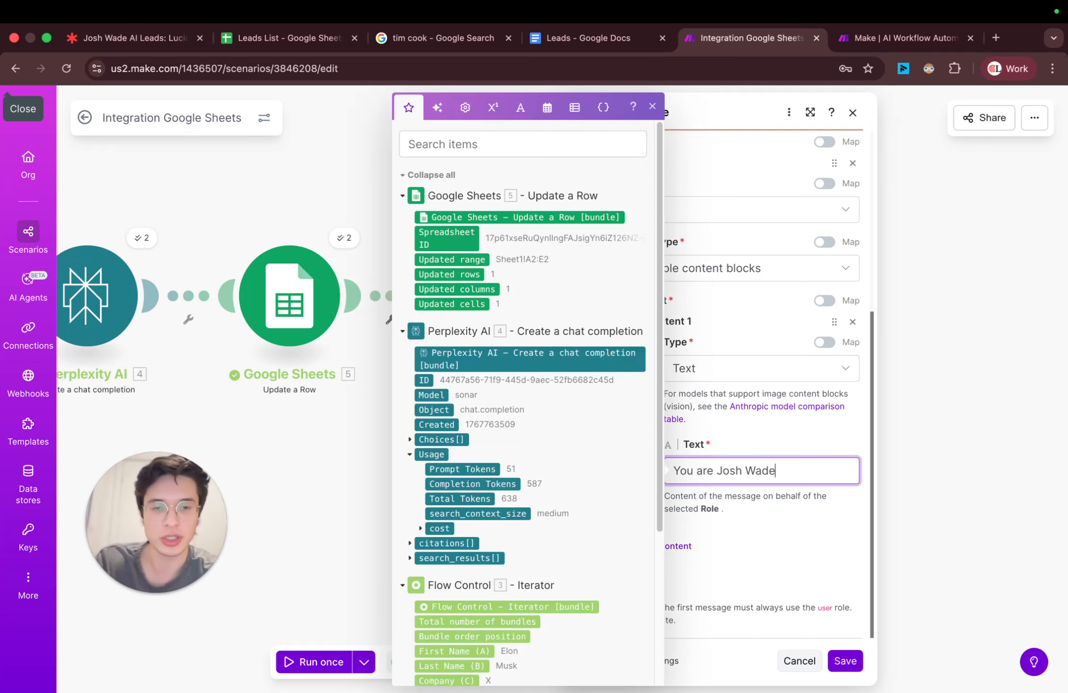
text( at Wade Accounting)
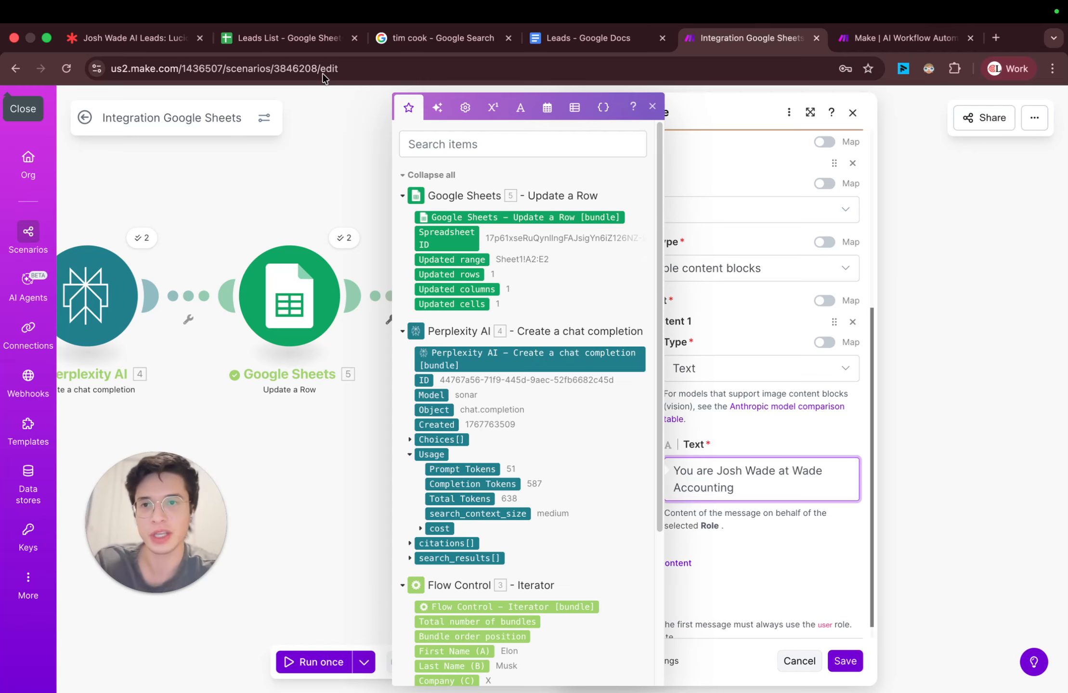
Step: Copy the spreadsheet's Context description into the prompt: "Wade Accounting provides bespoke accounting services designed for software companies and specializes in audit."
click(289, 37)
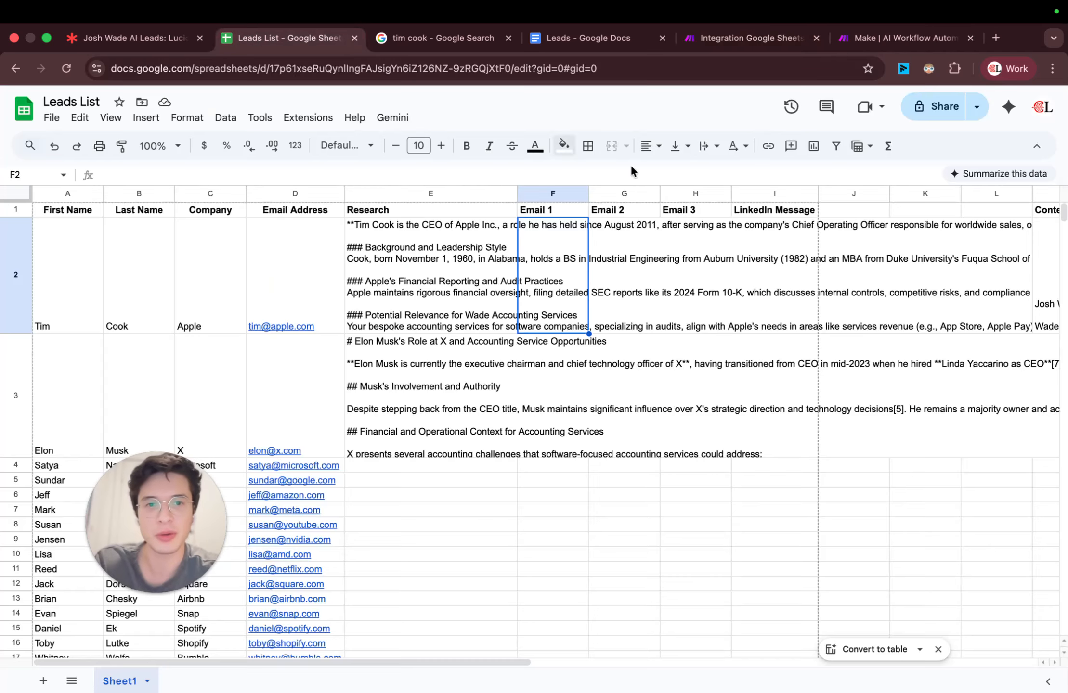
scroll(879, 273, right, 5)
scroll(838, 271, right, 2)
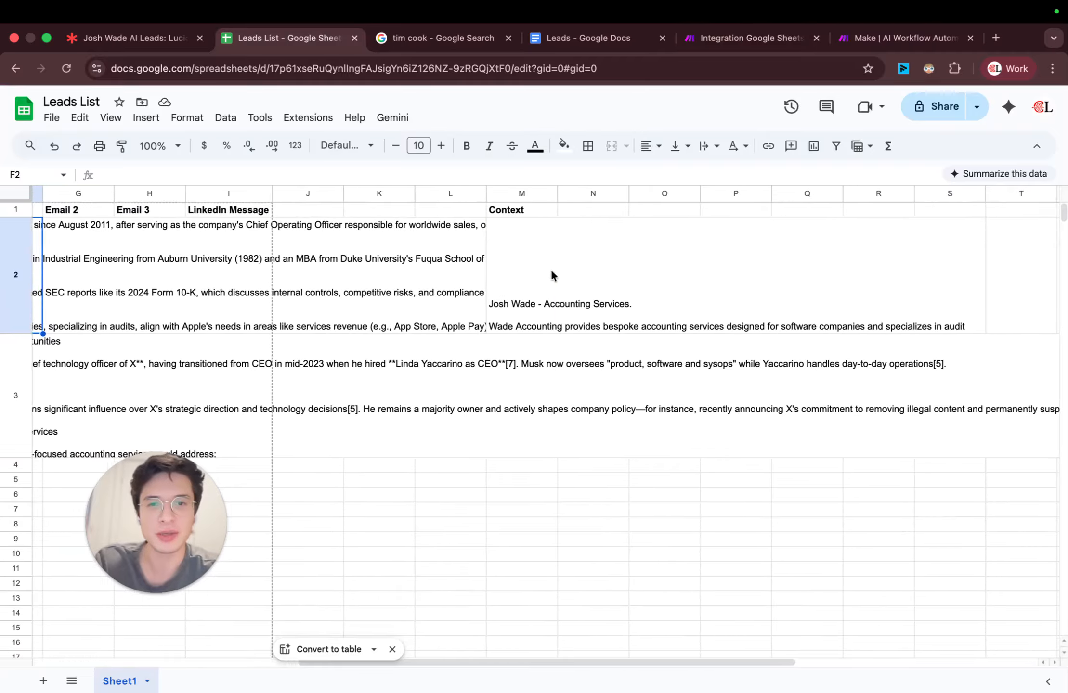
click(533, 263)
click(736, 38)
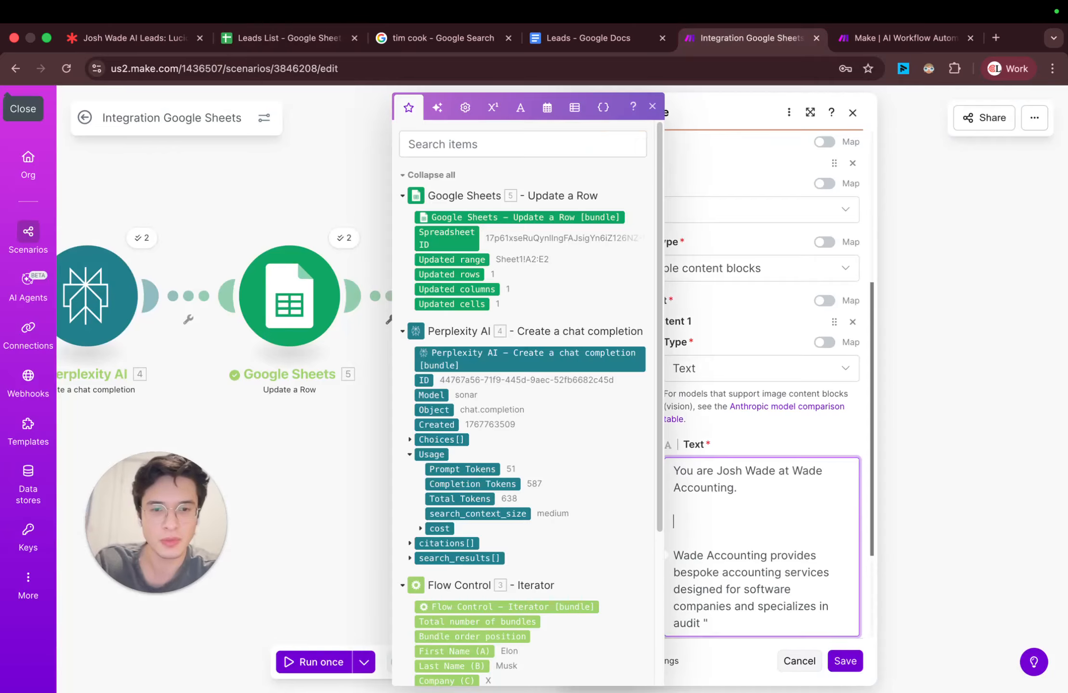
key(BackSpace)
key(BackSpace)
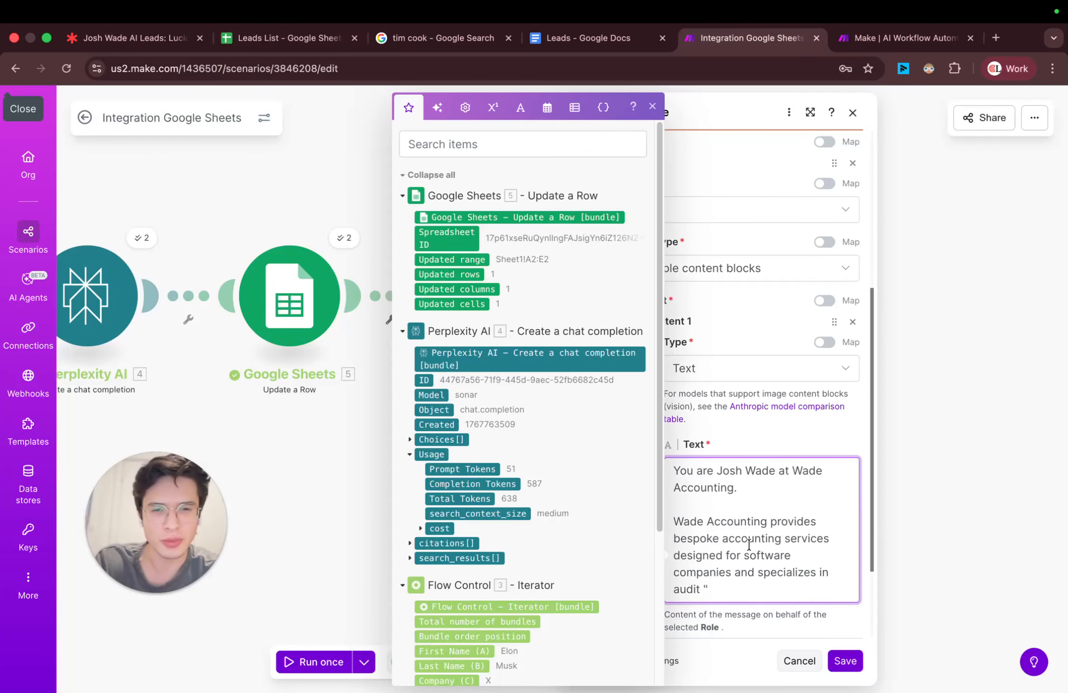
key(BackSpace)
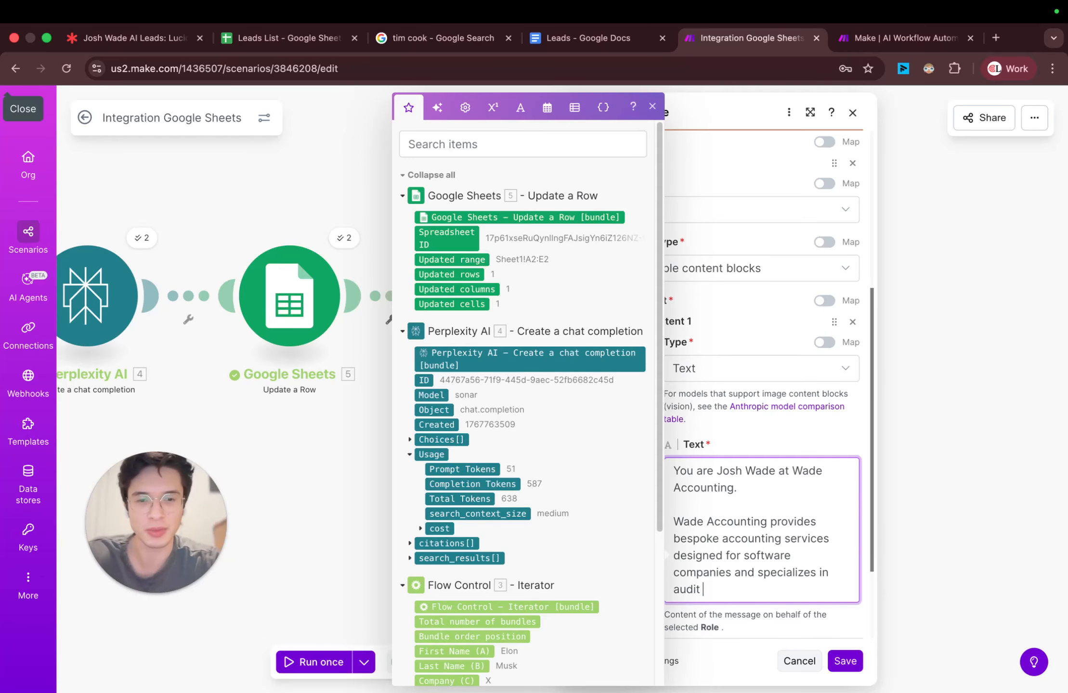
key(Return)
key(Return)
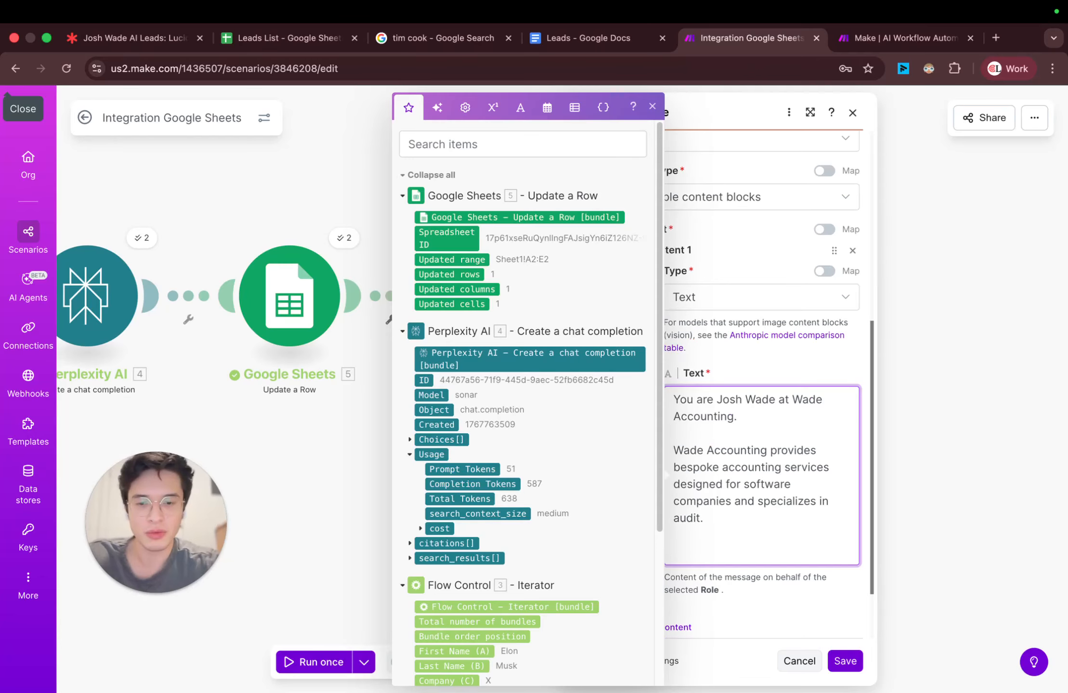
Step: Add "Write an initial outreach email to" to the prompt, followed by the Iterator's First Name (A) and Last Name (B) variables
text(Write an initial)
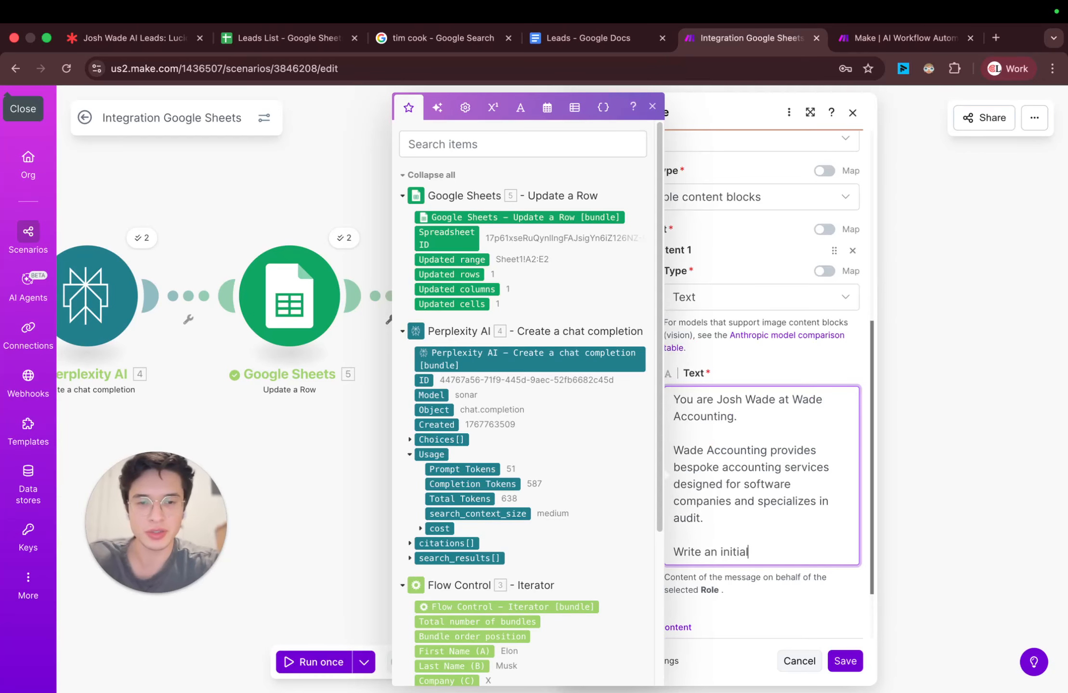
text( outreach email to)
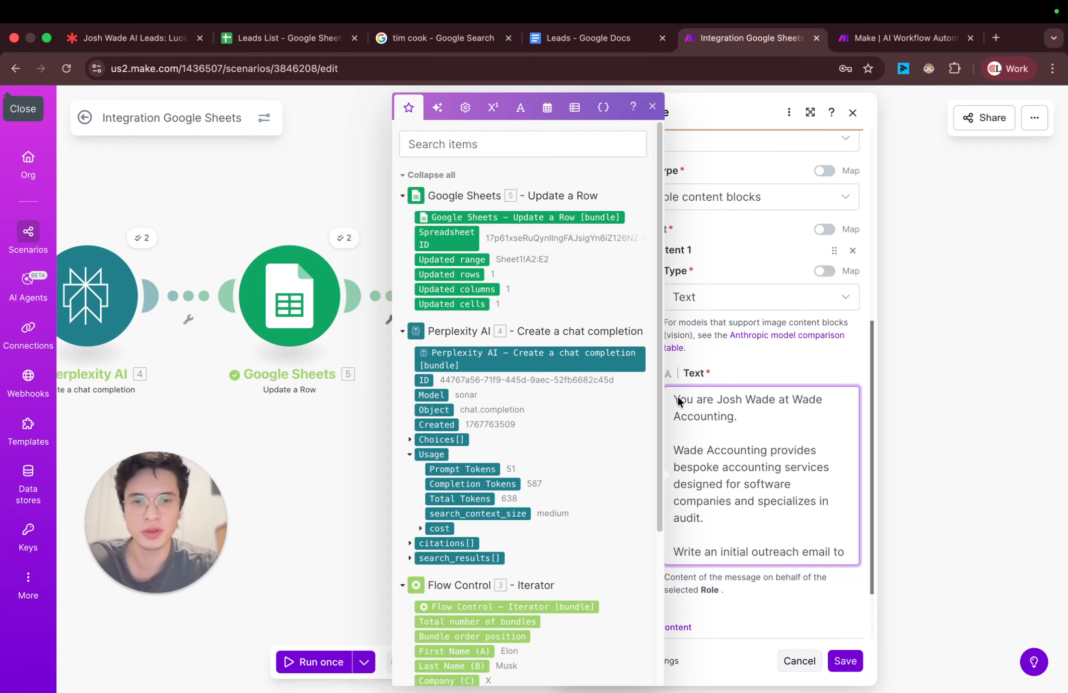
scroll(567, 501, down, 5)
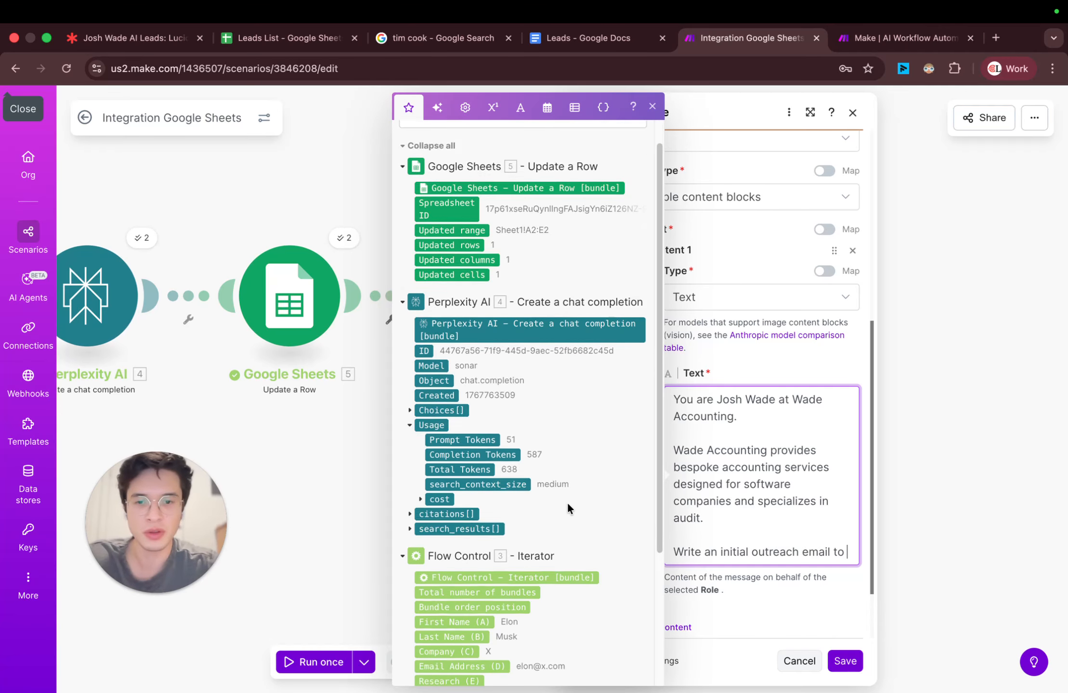
click(482, 444)
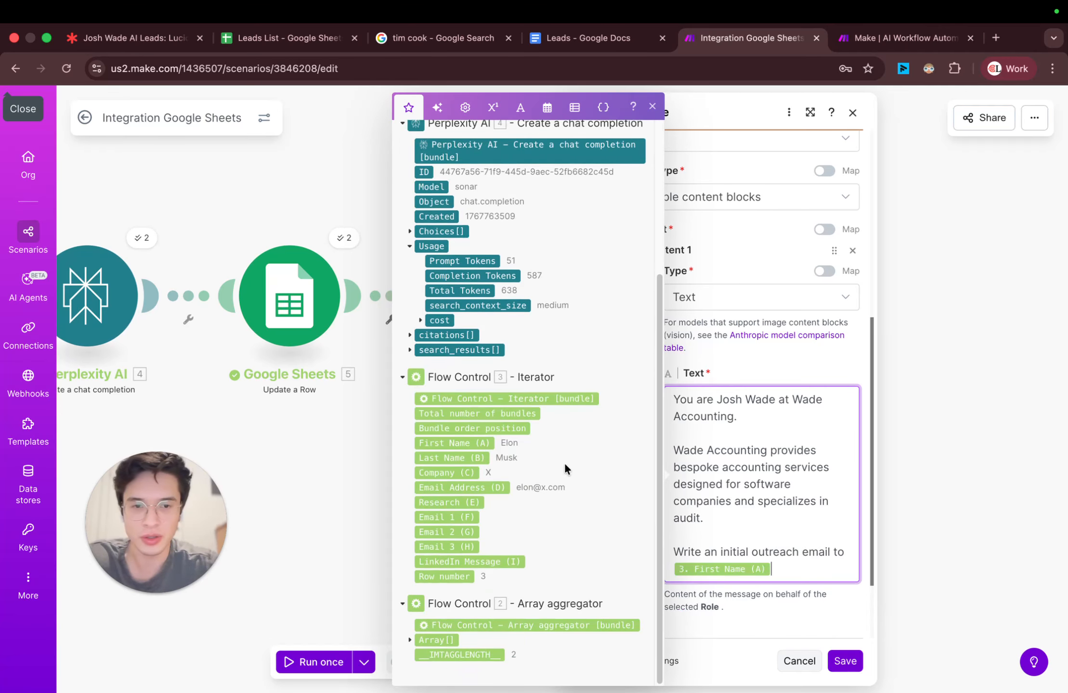
click(480, 458)
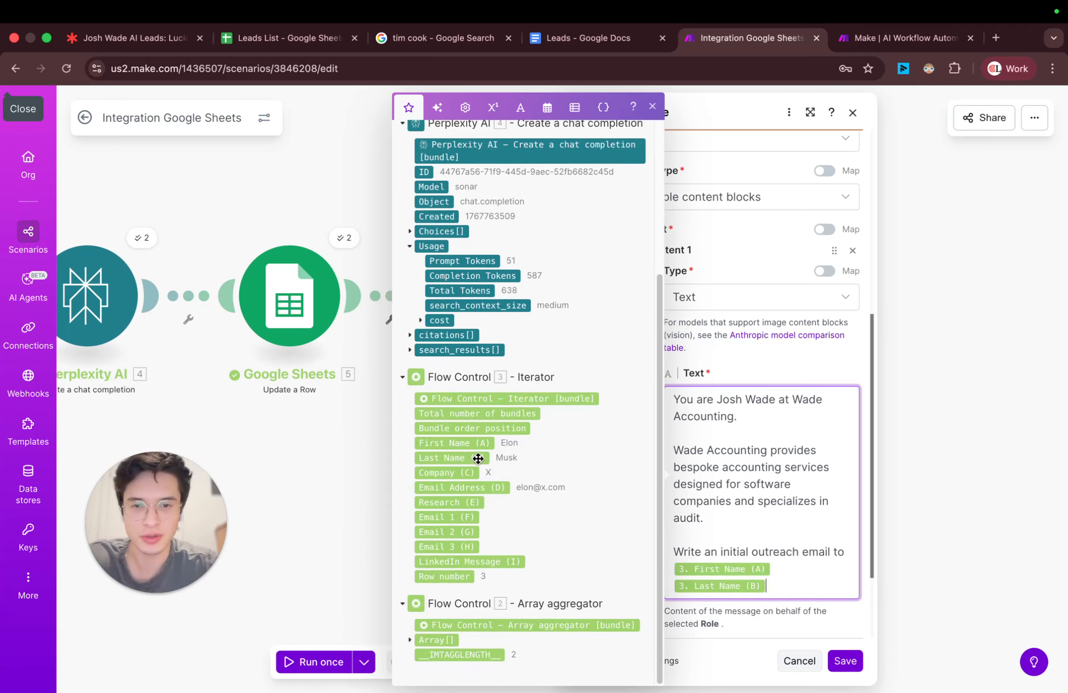
Step: Continue the prompt on a new paragraph with "at company" and the Iterator's Company (C) variable
key(Return)
key(Return)
text(a)
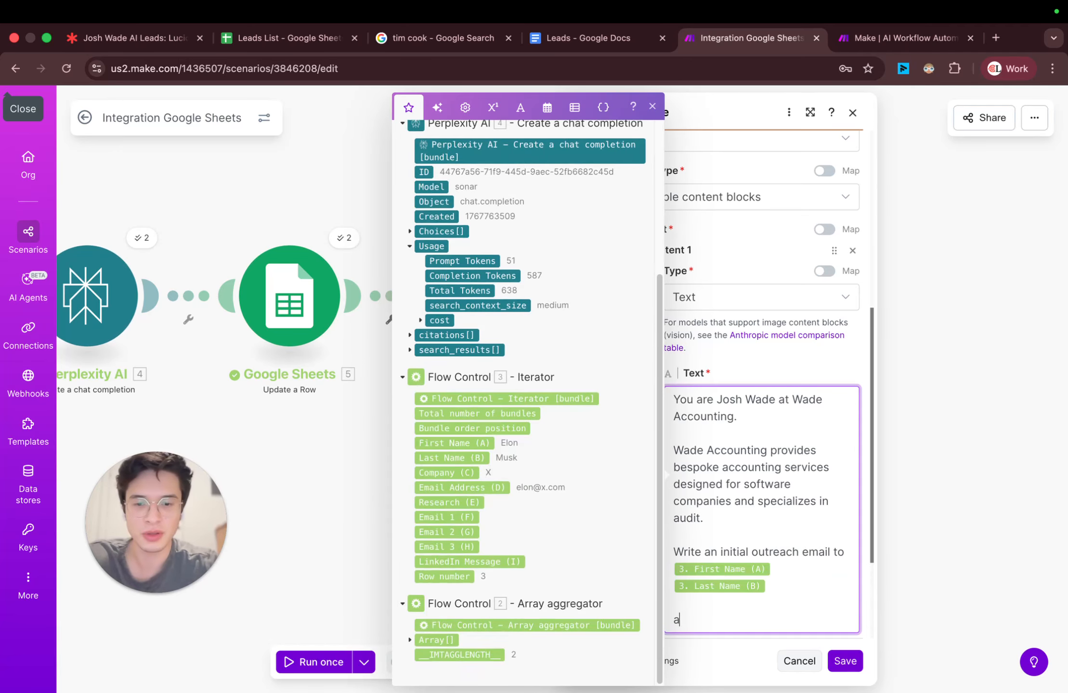
text(t company)
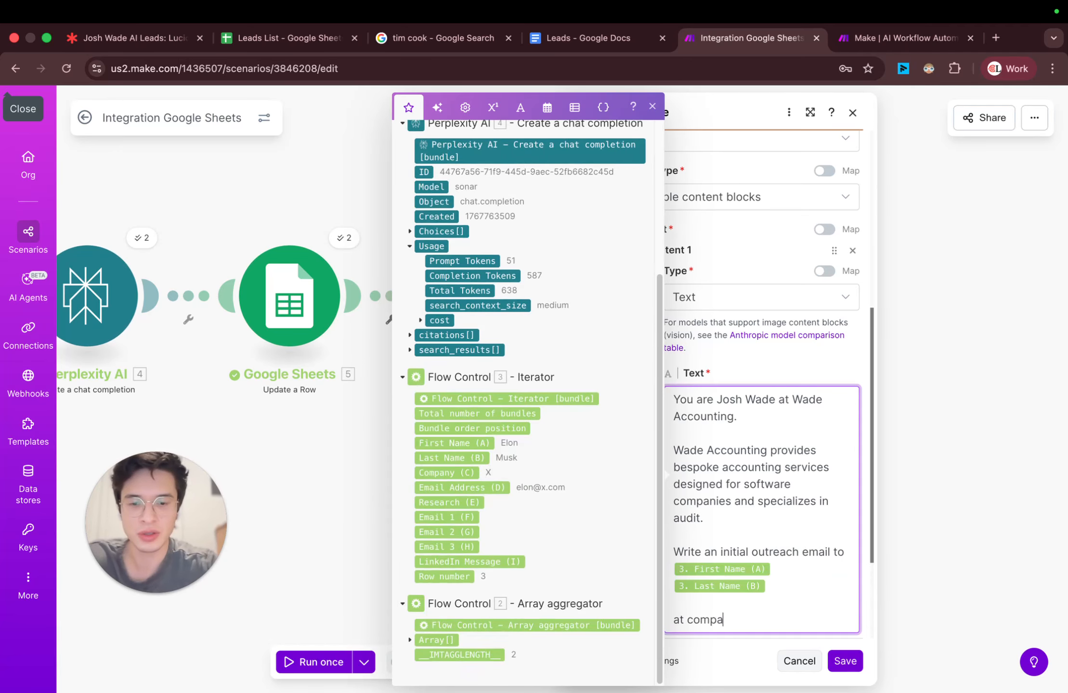
click(443, 472)
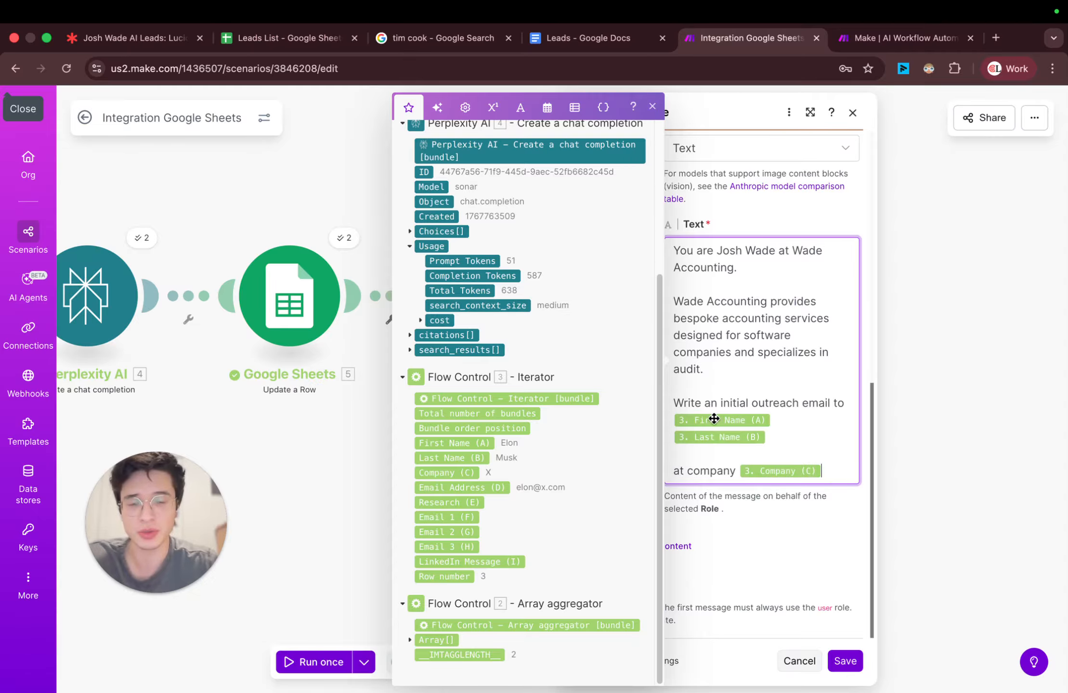
Step: End the company sentence with a period and add a new paragraph reading "Here's relevant notes on this lead:"
text(.)
key(Return)
key(Return)
text(Here's)
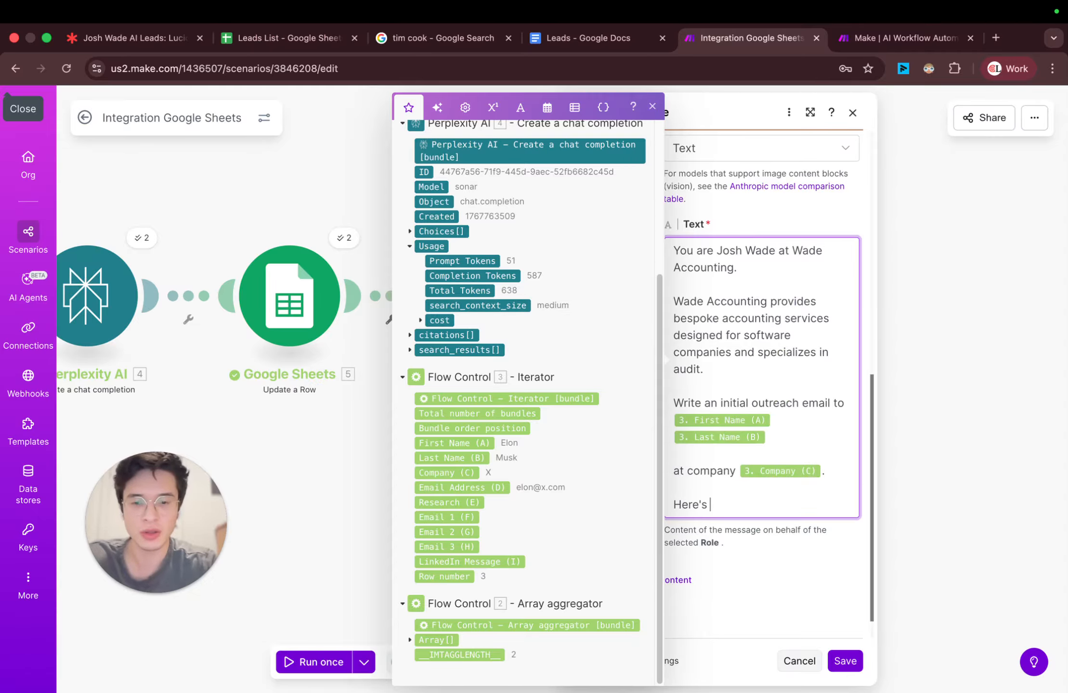
text( relevant notes on )
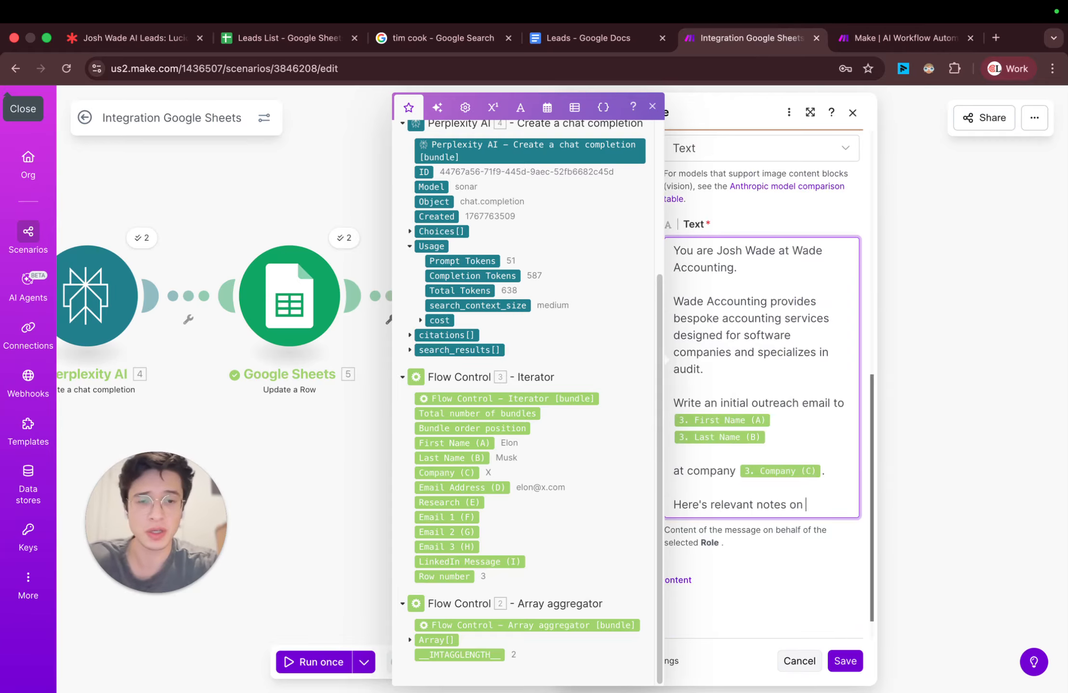
text(this lead)
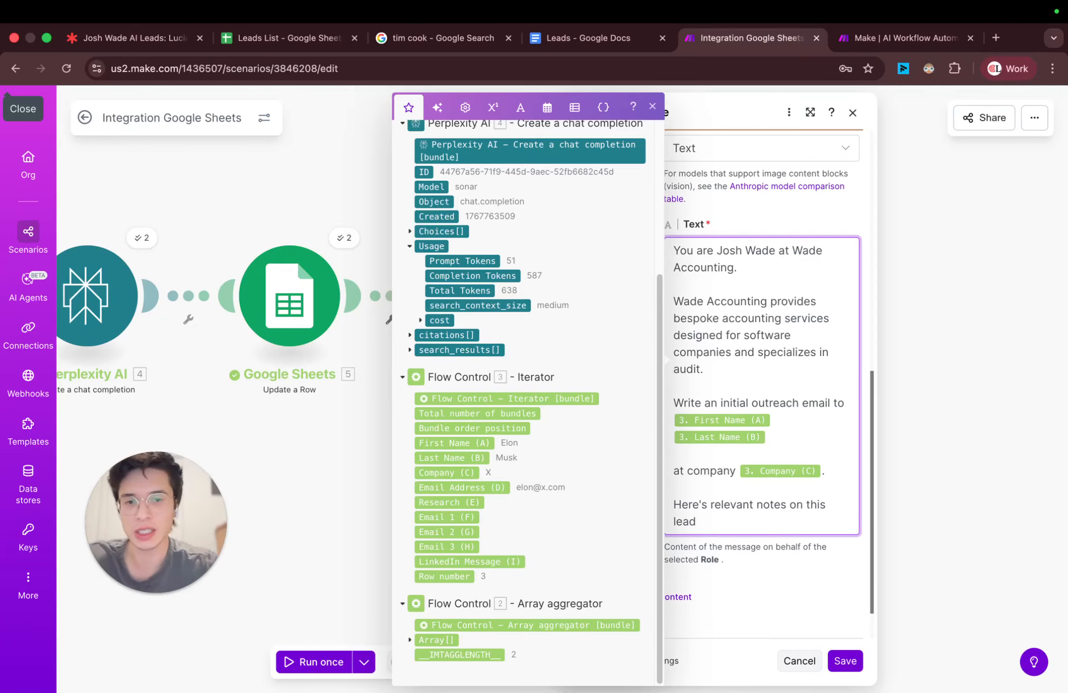
text(:)
Step: Insert Perplexity AI's Choices[] Message Content variable after the lead notes line, followed by blank lines
scroll(541, 455, up, 3)
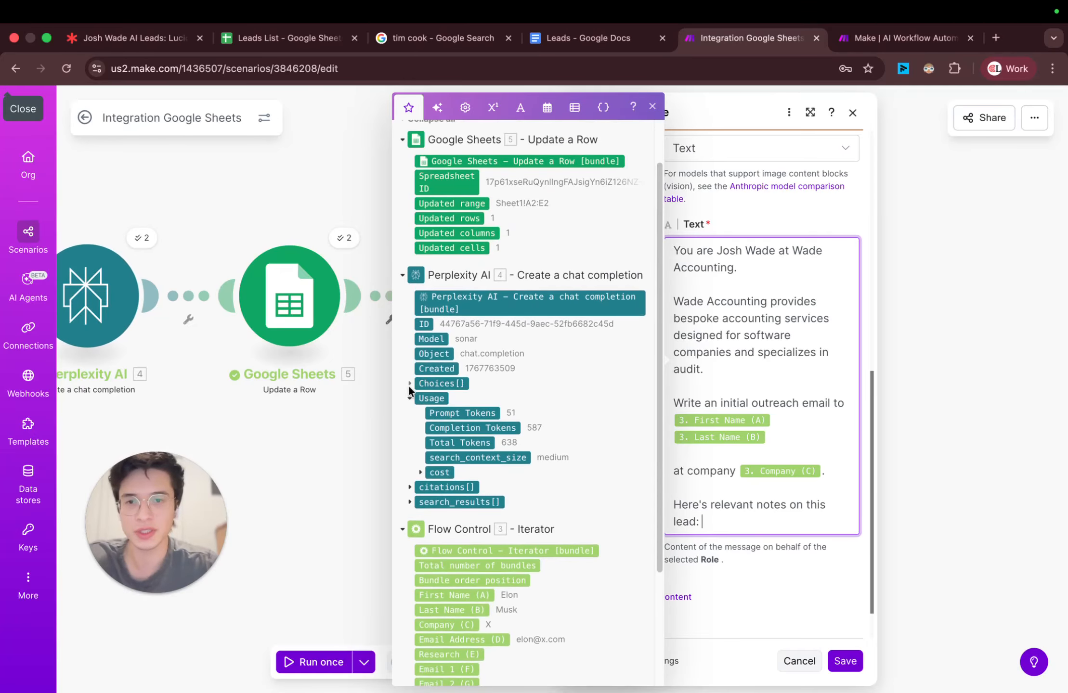
click(411, 383)
click(421, 428)
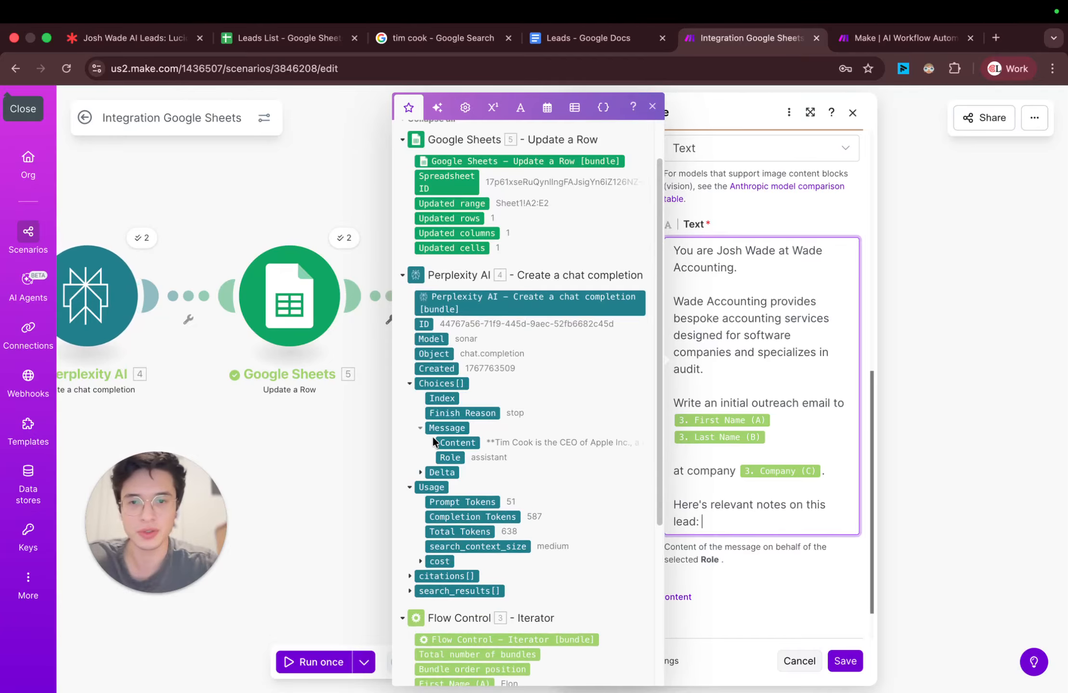
click(460, 444)
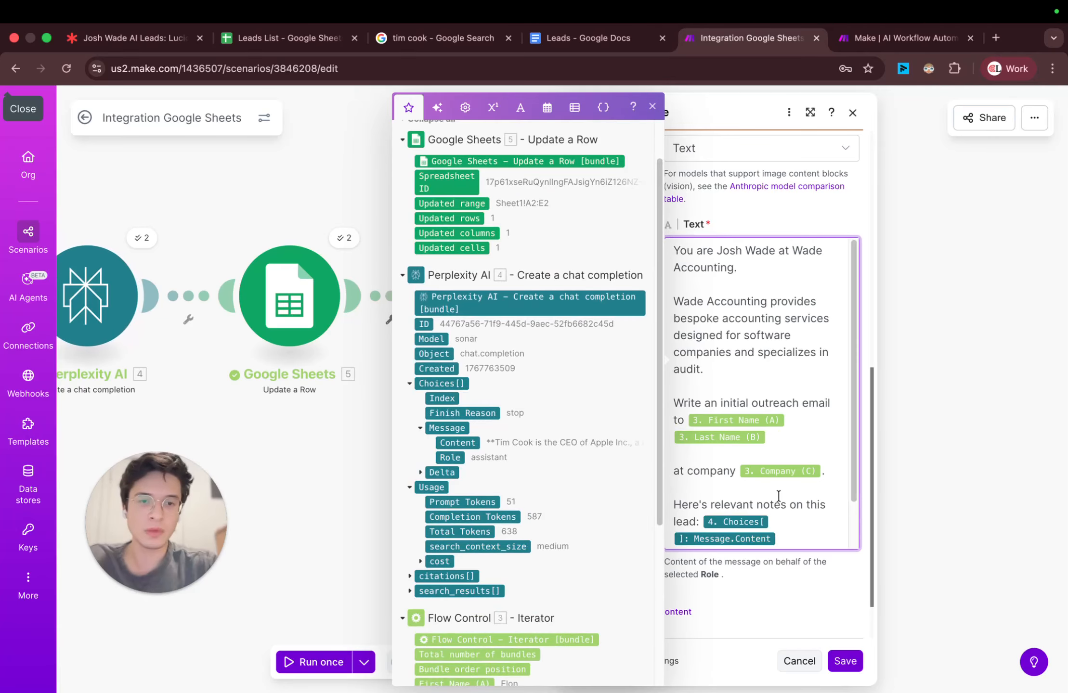
key(Return)
key(Return)
key(Return)
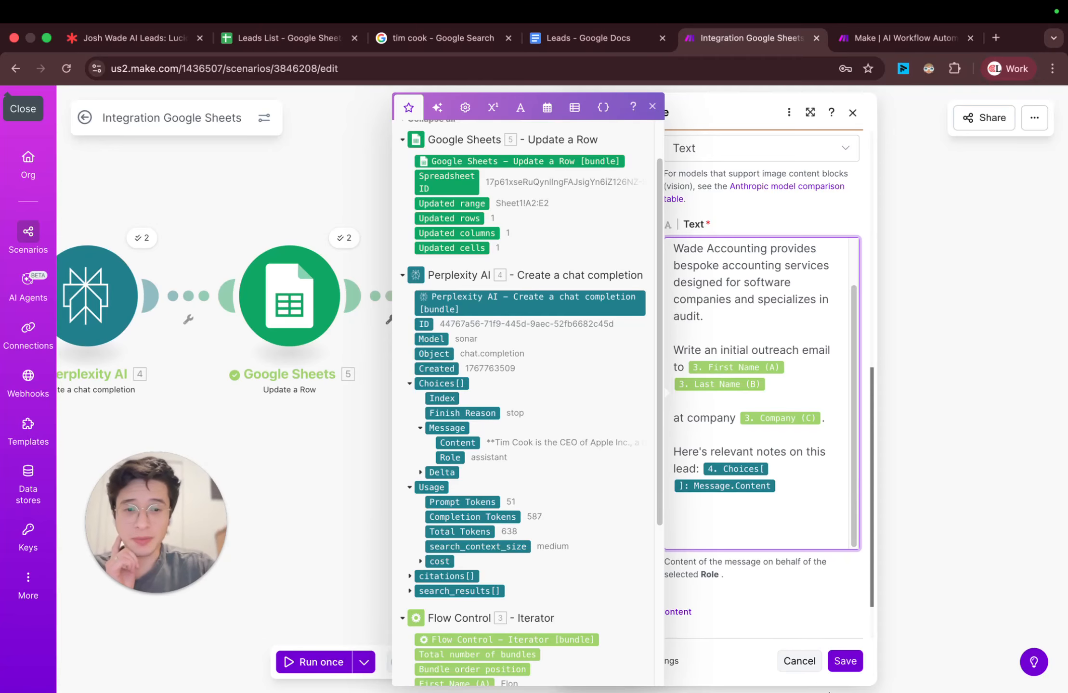
Step: Set Max Tokens to 400 for the Anthropic Claude module, then save the module and the scenario
click(842, 667)
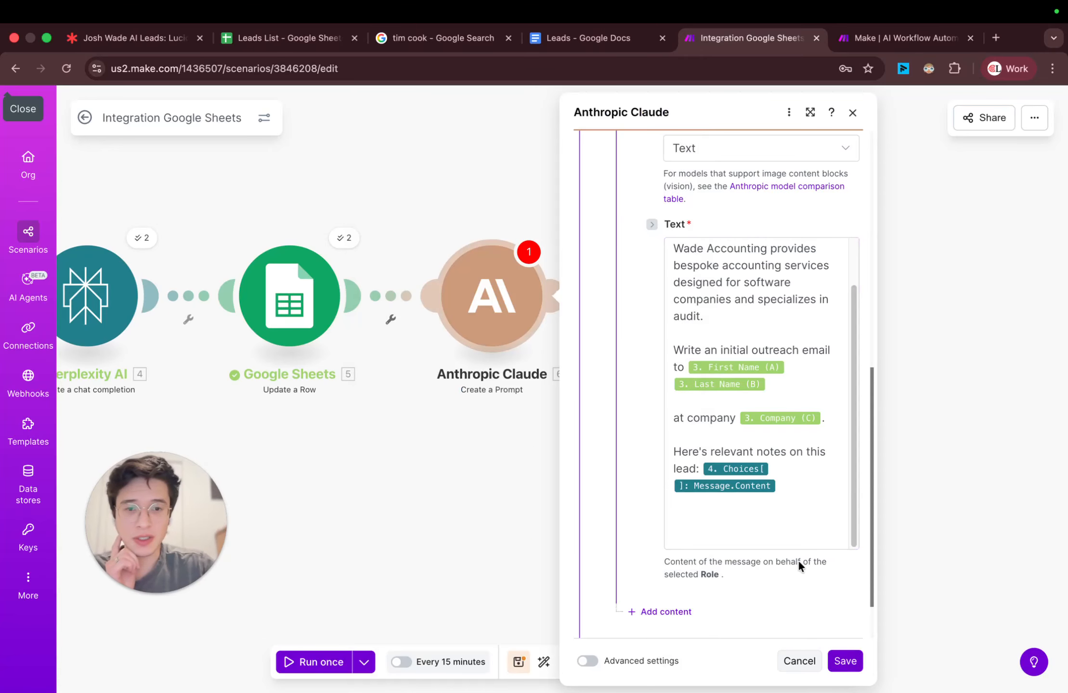
click(600, 337)
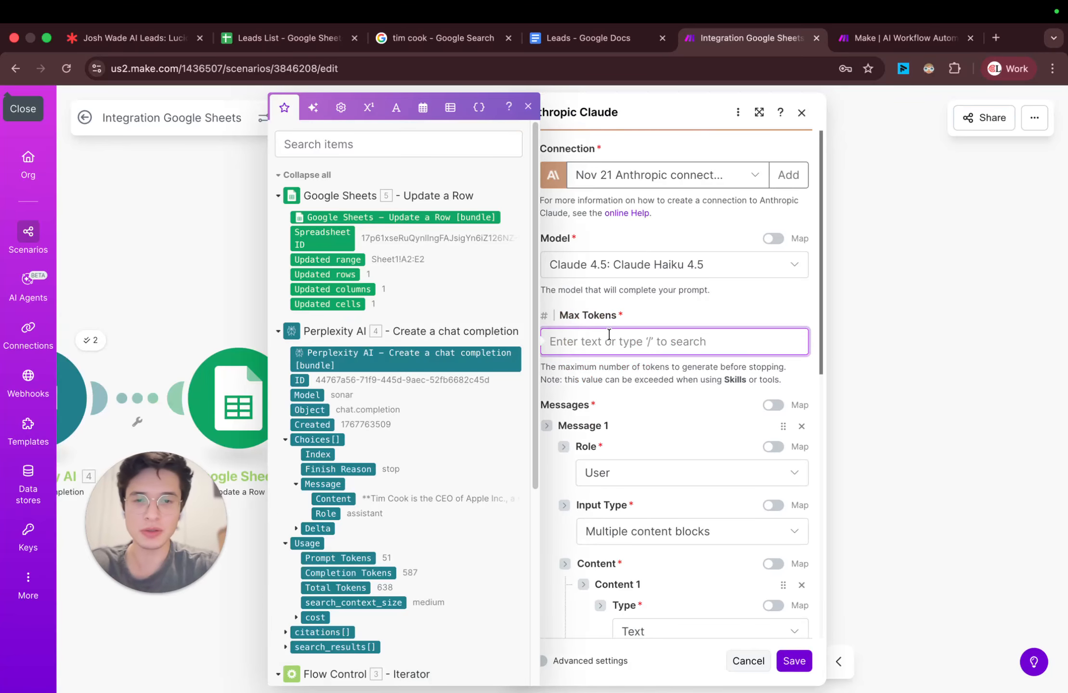
text(1000)
key(BackSpace)
key(BackSpace)
key(BackSpace)
key(BackSpace)
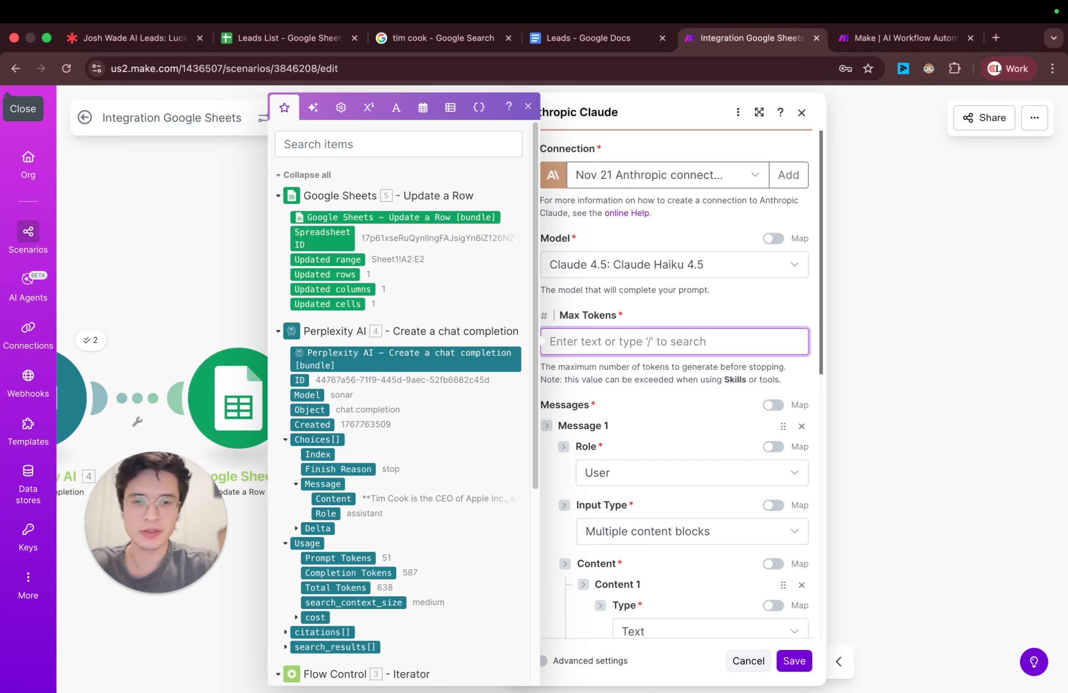
text(400)
click(795, 661)
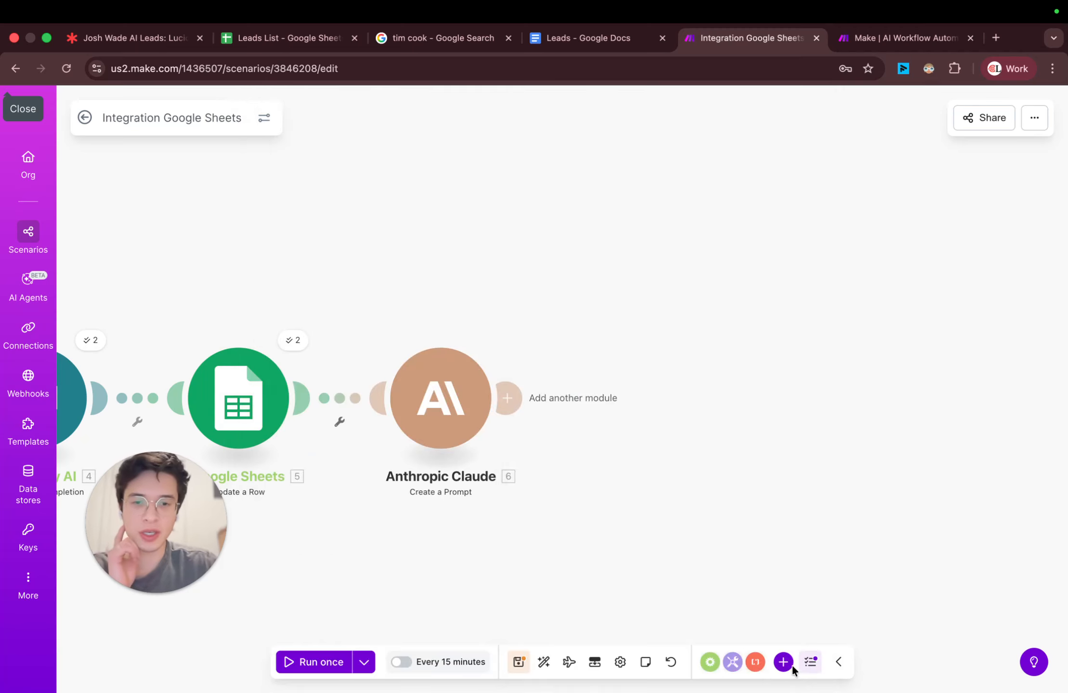
click(518, 662)
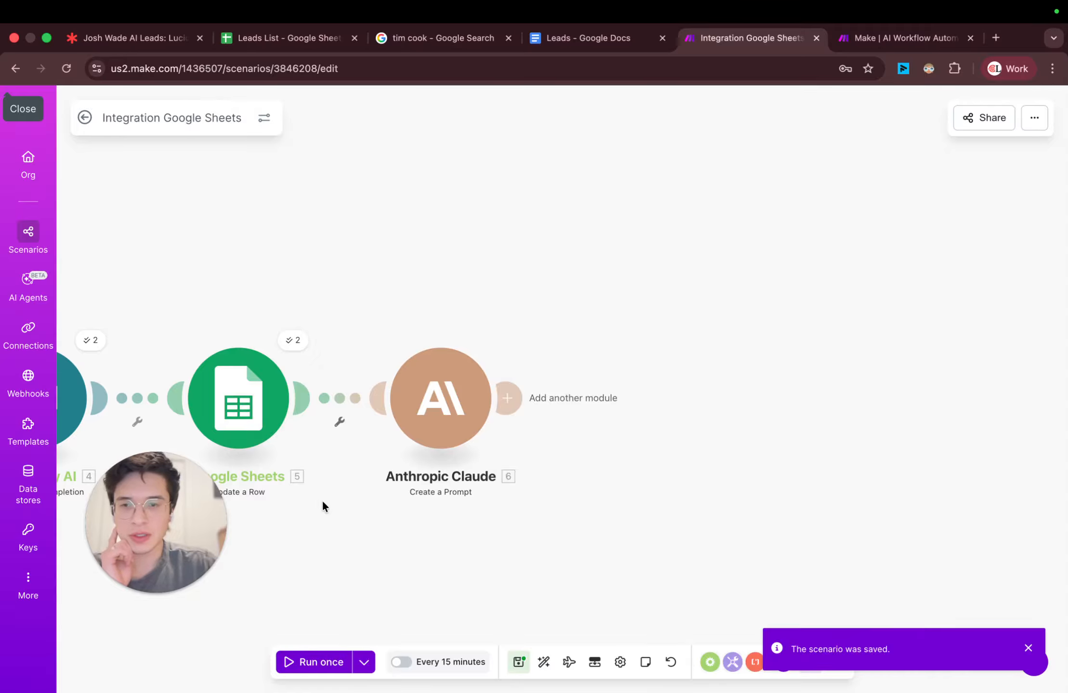
Step: Limit the first Google Sheets Search Rows module to 1 returned row and save its settings
drag(322, 506, 683, 441)
scroll(684, 441, left, 10)
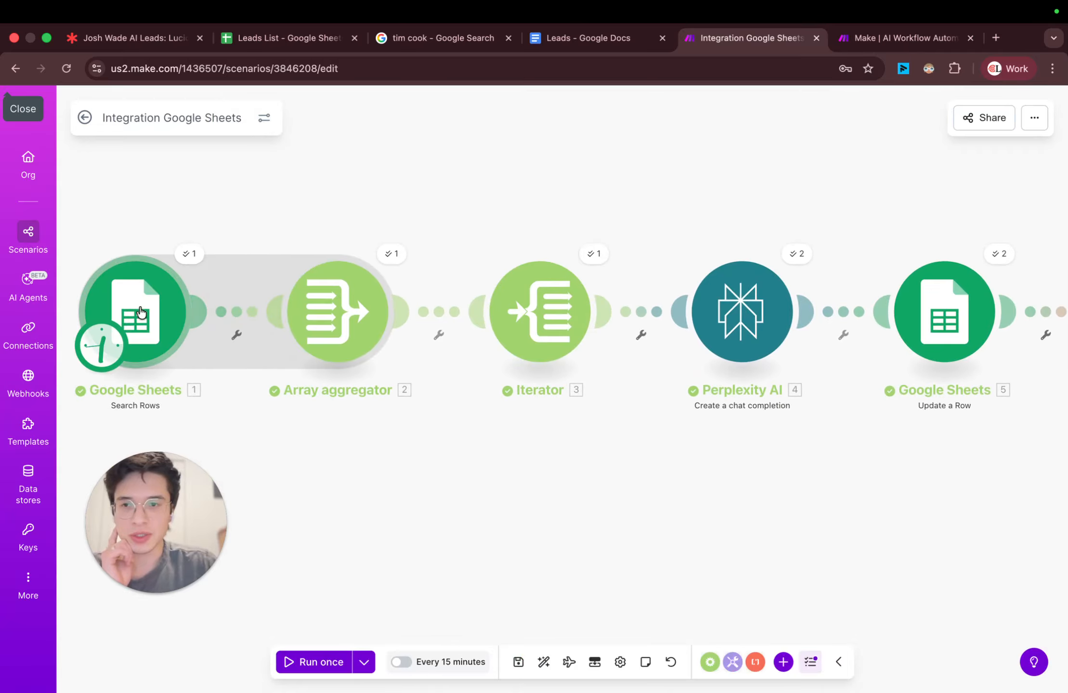
click(135, 310)
click(294, 597)
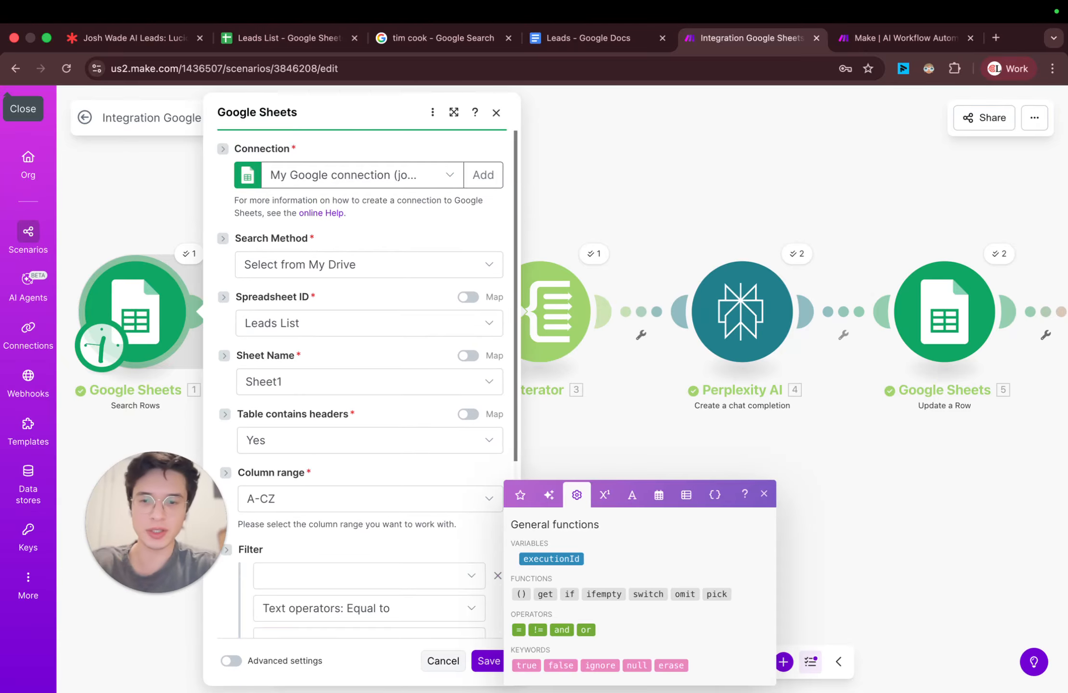
key(BackSpace)
text(1)
click(488, 662)
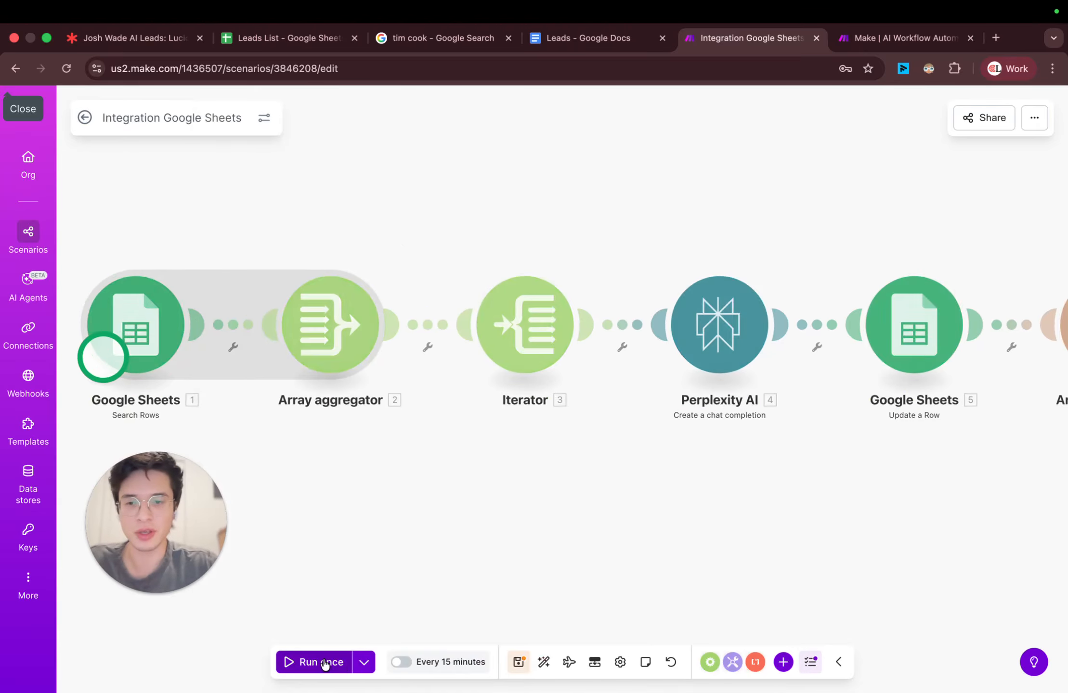
Step: Run the scenario once and follow its progress through to the Anthropic Claude module
click(324, 663)
scroll(739, 474, right, 6)
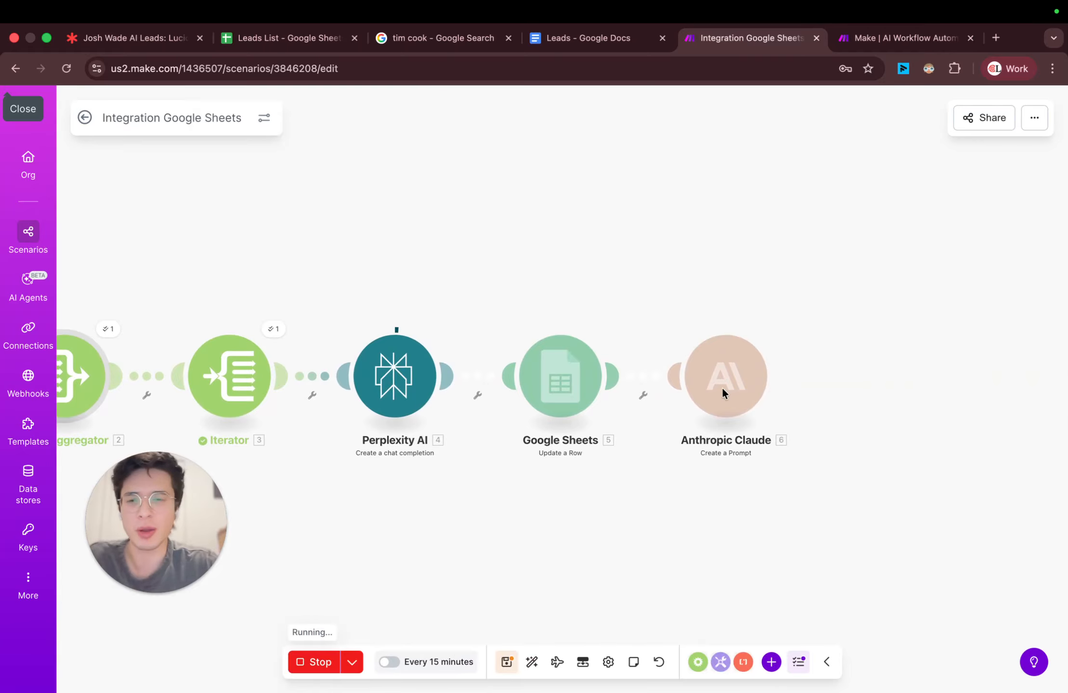
scroll(866, 405, down, 1)
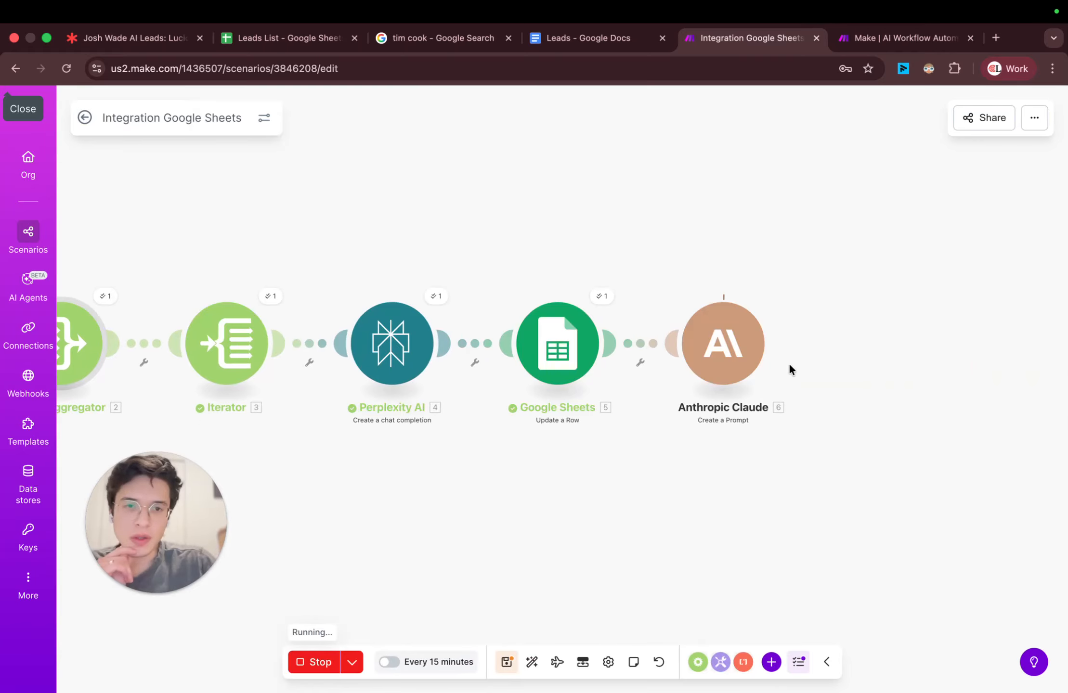
Step: Inspect the Perplexity AI module's run details and check the Leads List spreadsheet, returning to the scenario
click(429, 297)
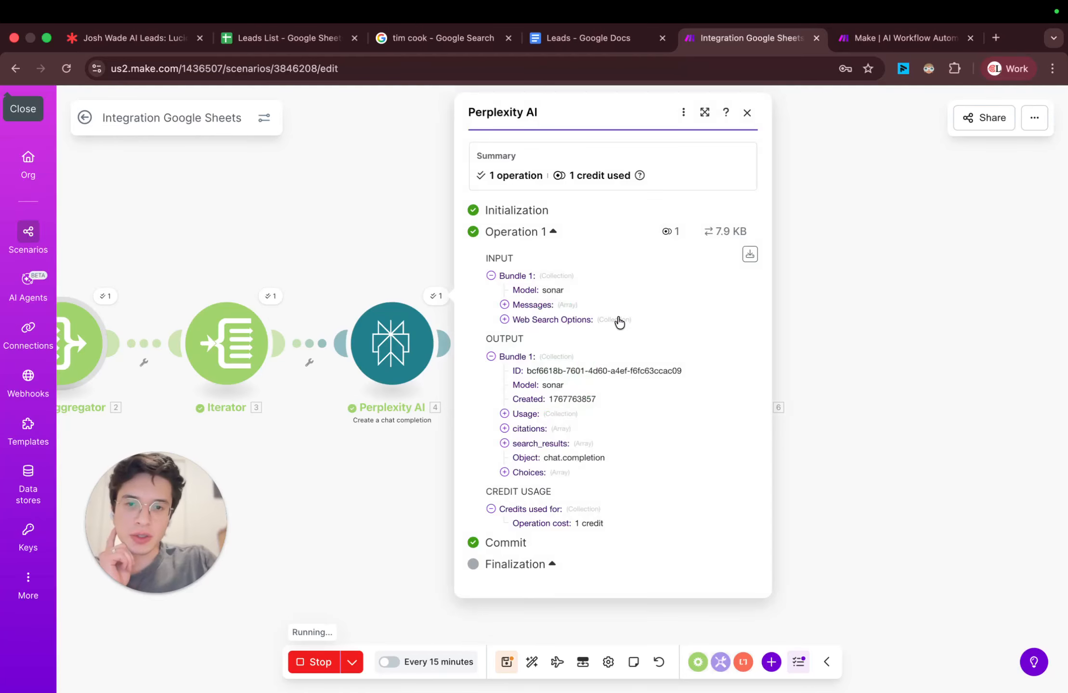
click(303, 40)
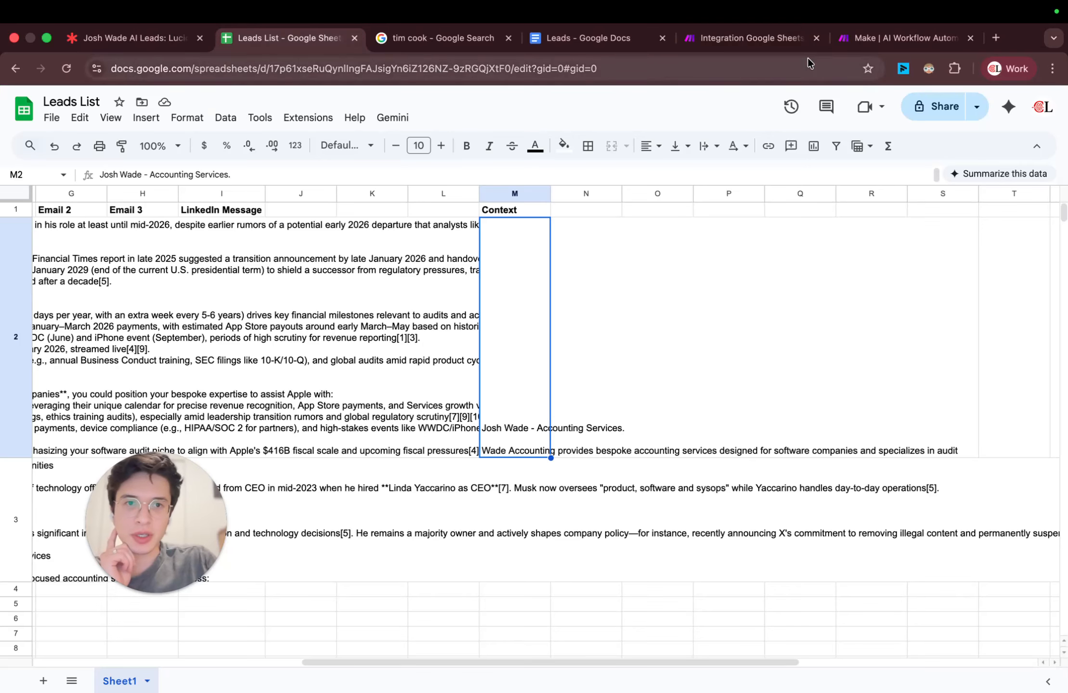
click(860, 41)
click(772, 43)
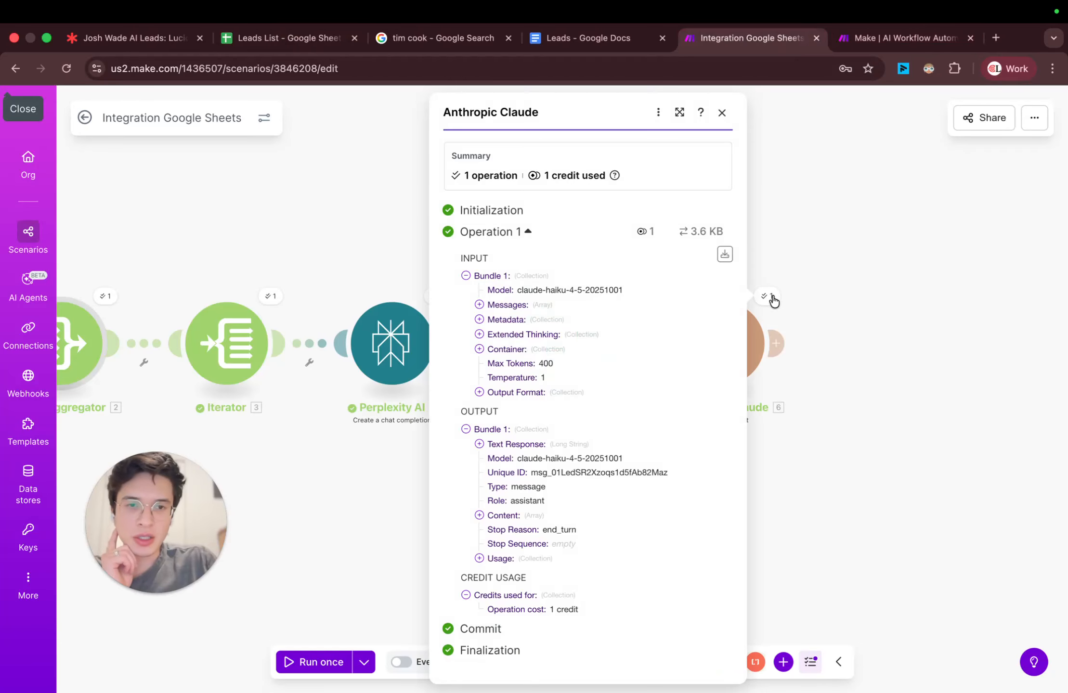
Step: Open the Anthropic Claude module's run details and expand the first item of the output Content to its text
click(767, 297)
click(479, 515)
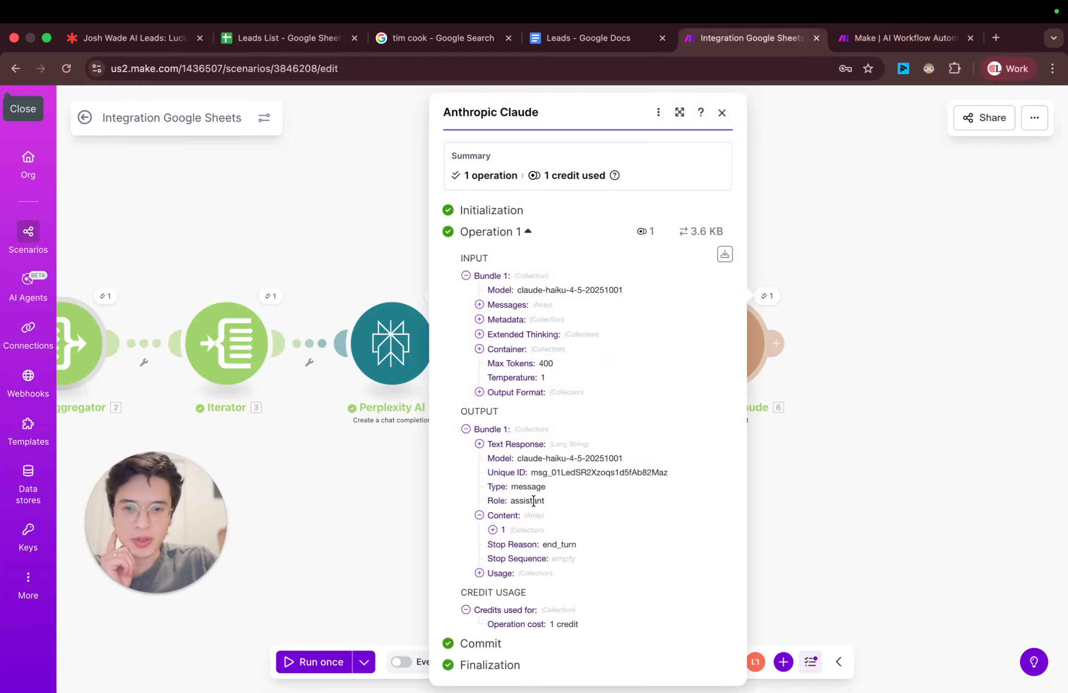
click(493, 529)
scroll(553, 332, down, 5)
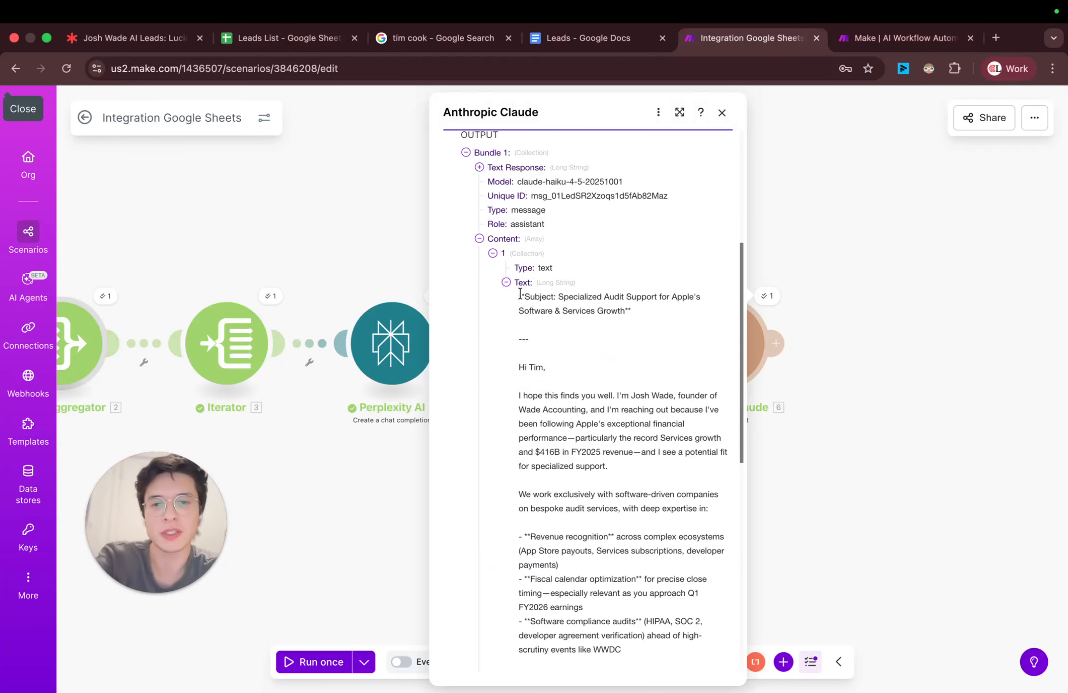
Step: Read the generated outreach email from the subject line through the body, sign-off and postscript
drag(510, 294, 633, 316)
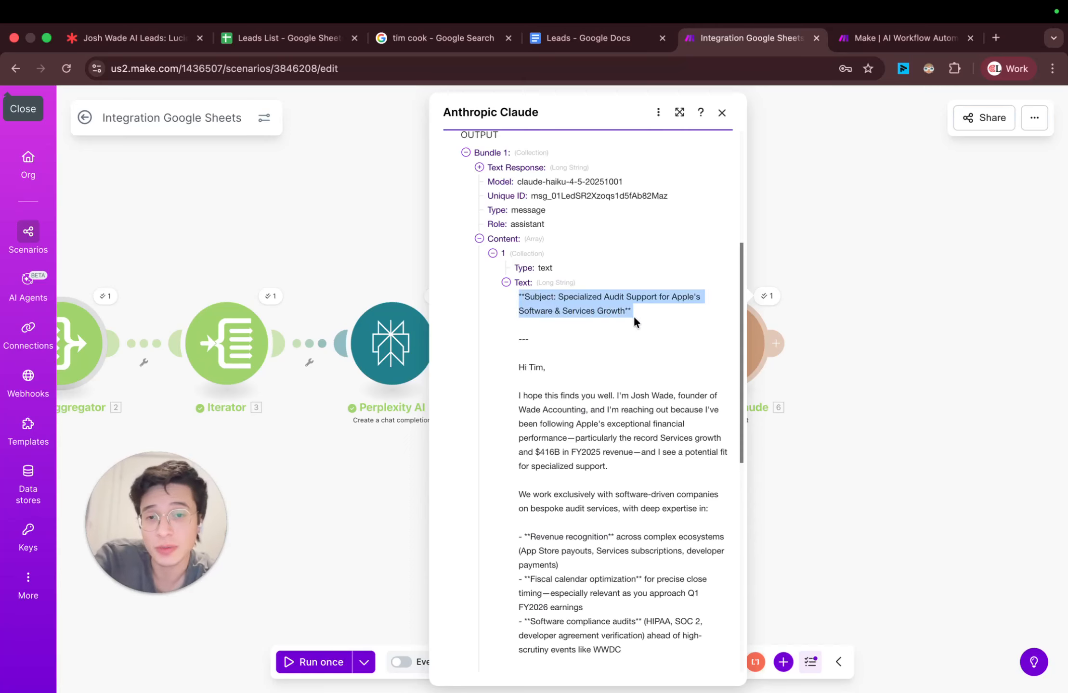
scroll(585, 381, down, 2)
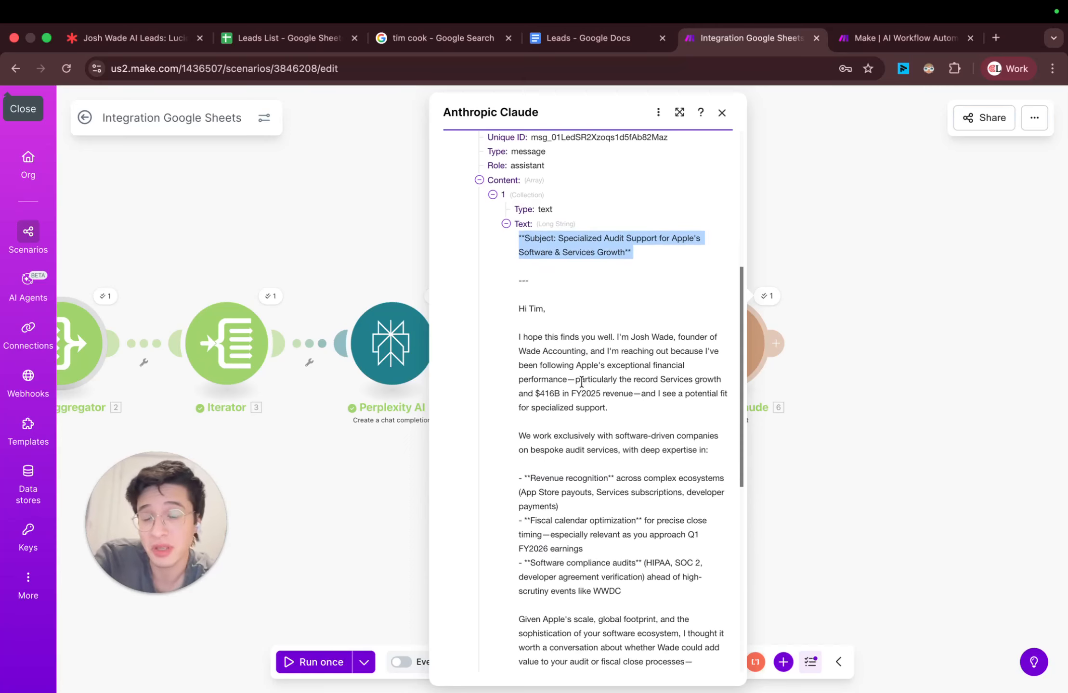
scroll(583, 360, down, 2)
drag(512, 227, 537, 246)
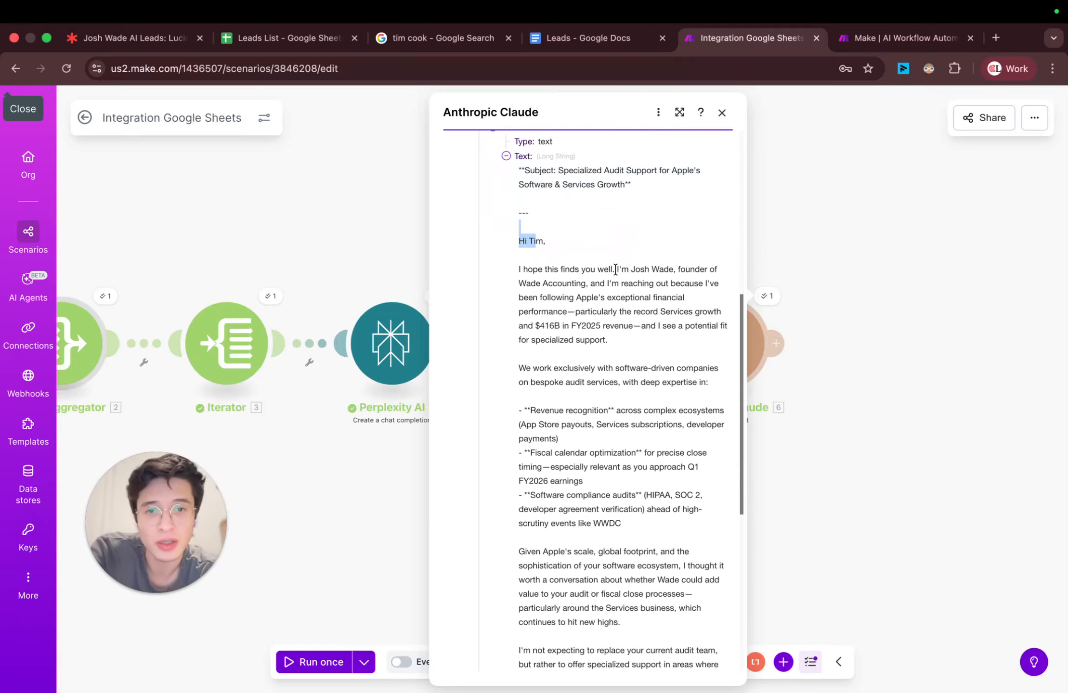
drag(617, 269, 679, 306)
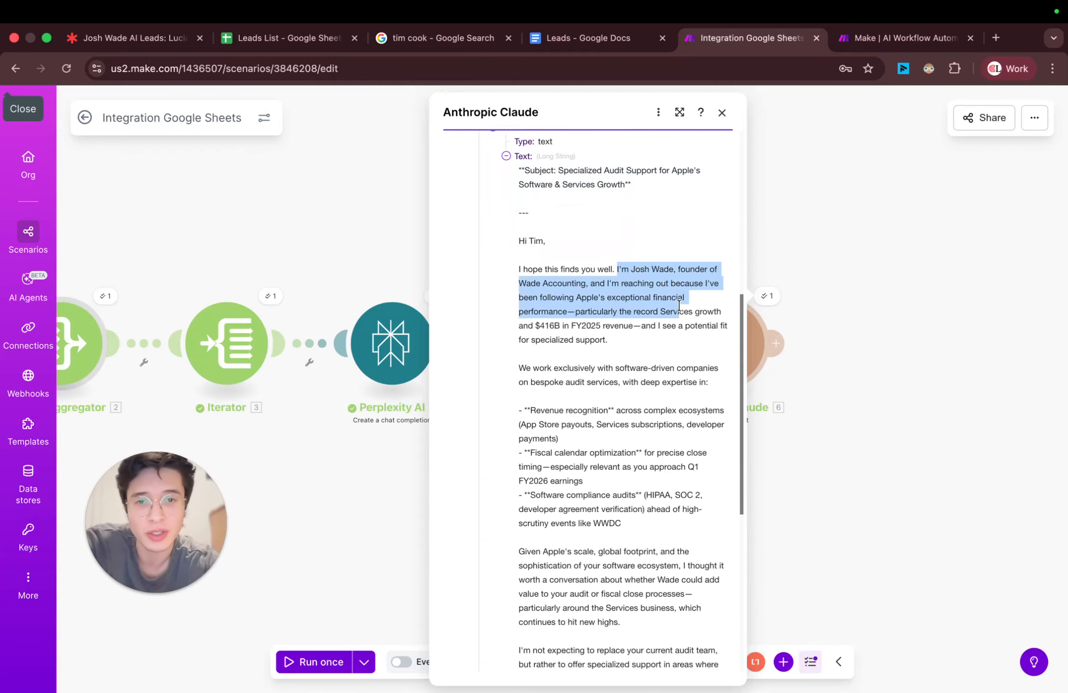
click(608, 282)
scroll(604, 309, down, 1)
triple_click(613, 268)
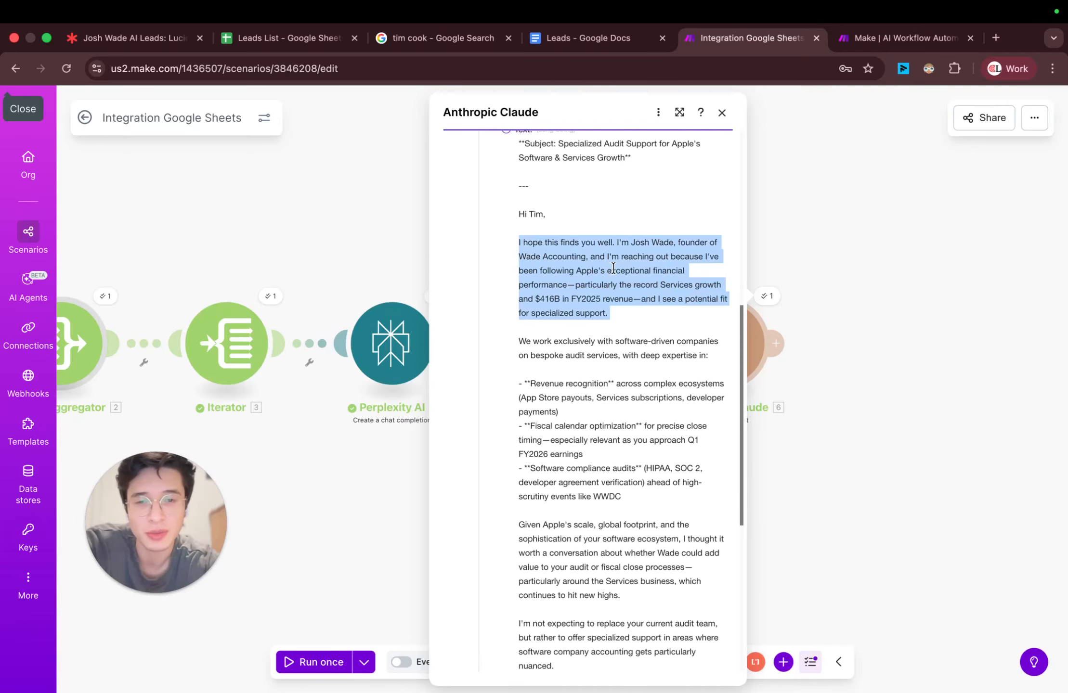
scroll(603, 310, down, 2)
triple_click(573, 346)
scroll(573, 318, down, 4)
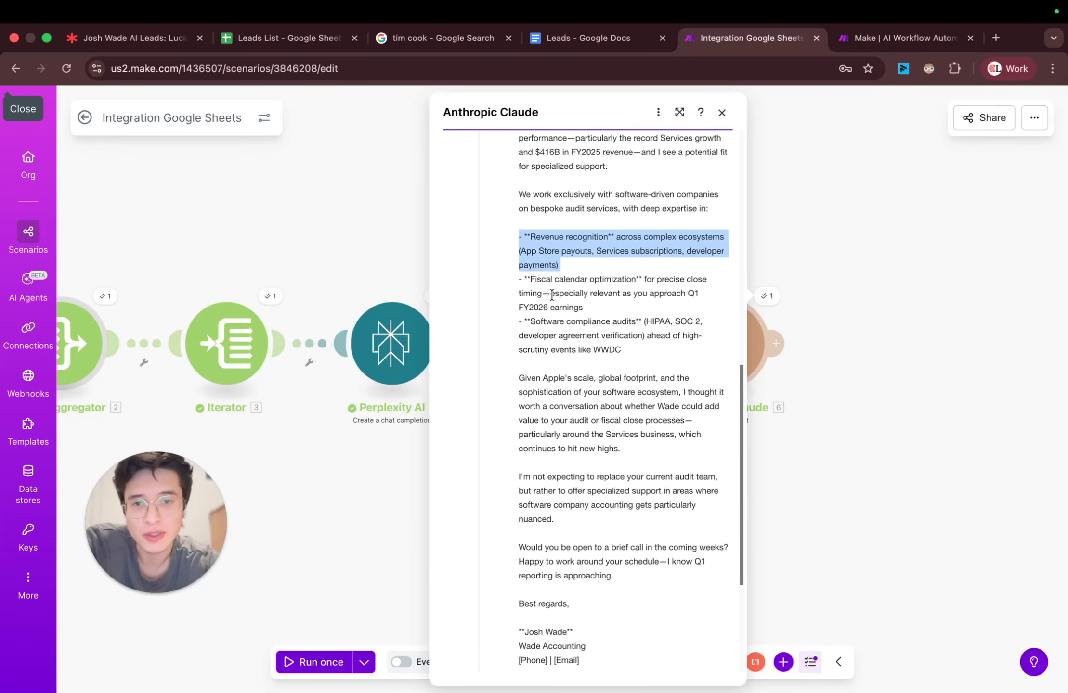
scroll(554, 332, down, 1)
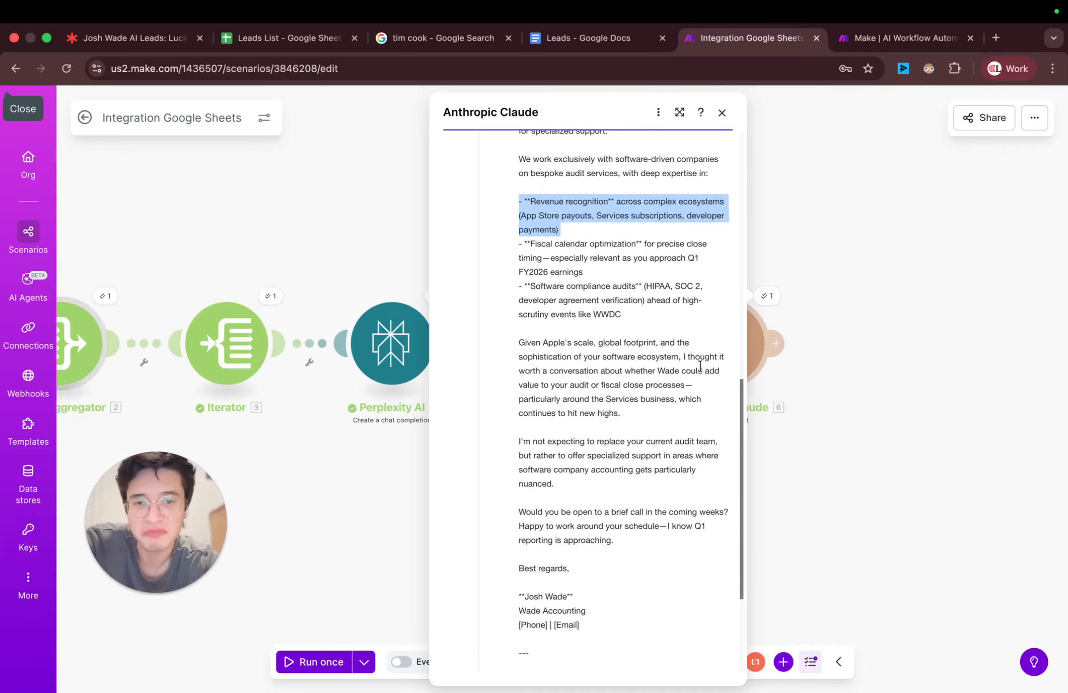
scroll(683, 426, down, 3)
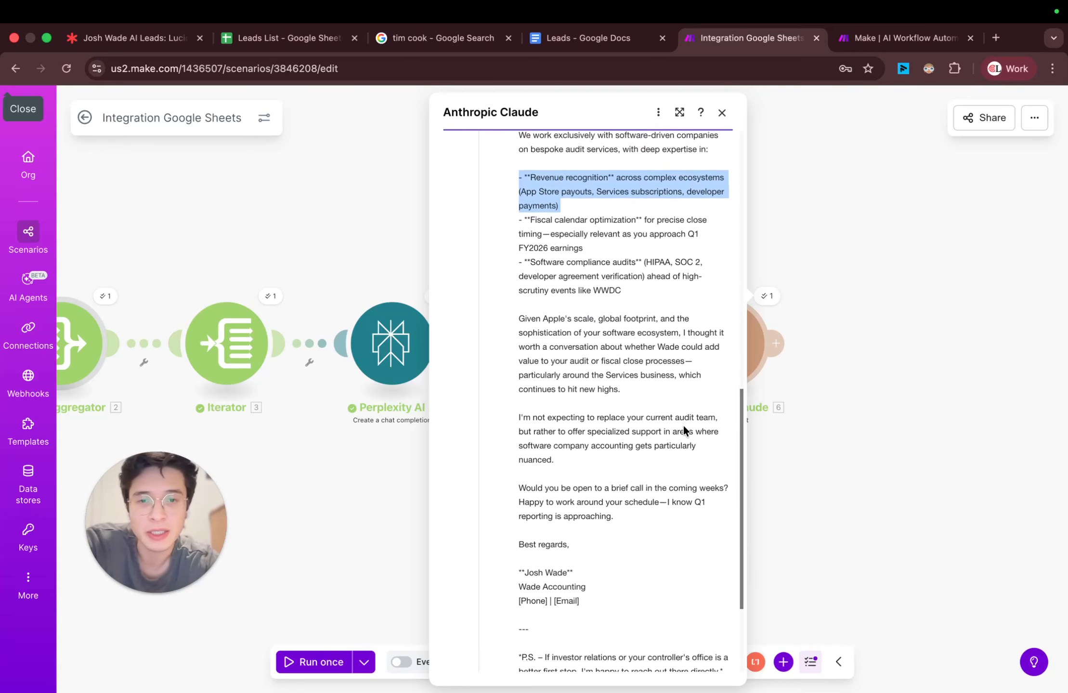
scroll(683, 429, down, 1)
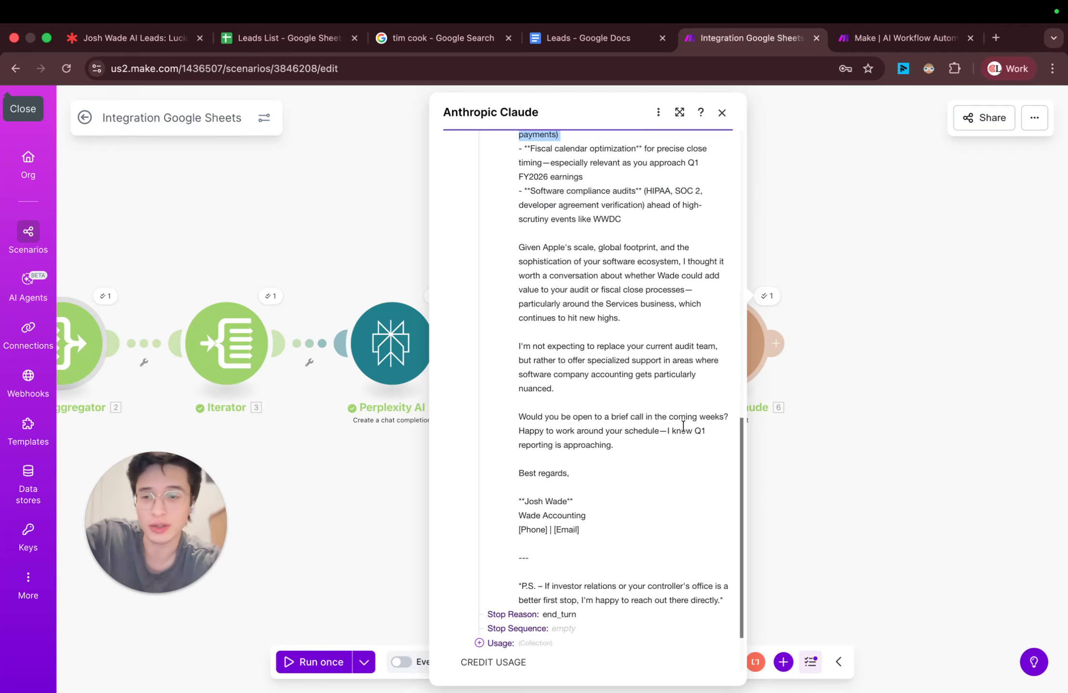
Step: Go back to the start of the generated email and re-examine its opening paragraph
scroll(674, 378, up, 12)
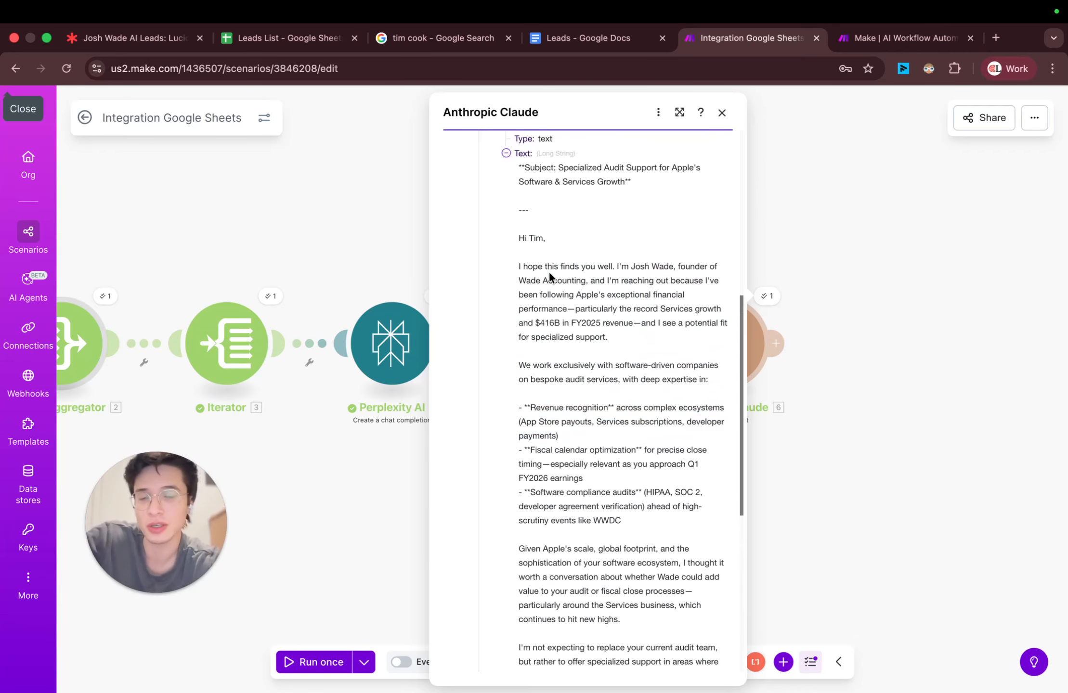
triple_click(551, 278)
click(566, 292)
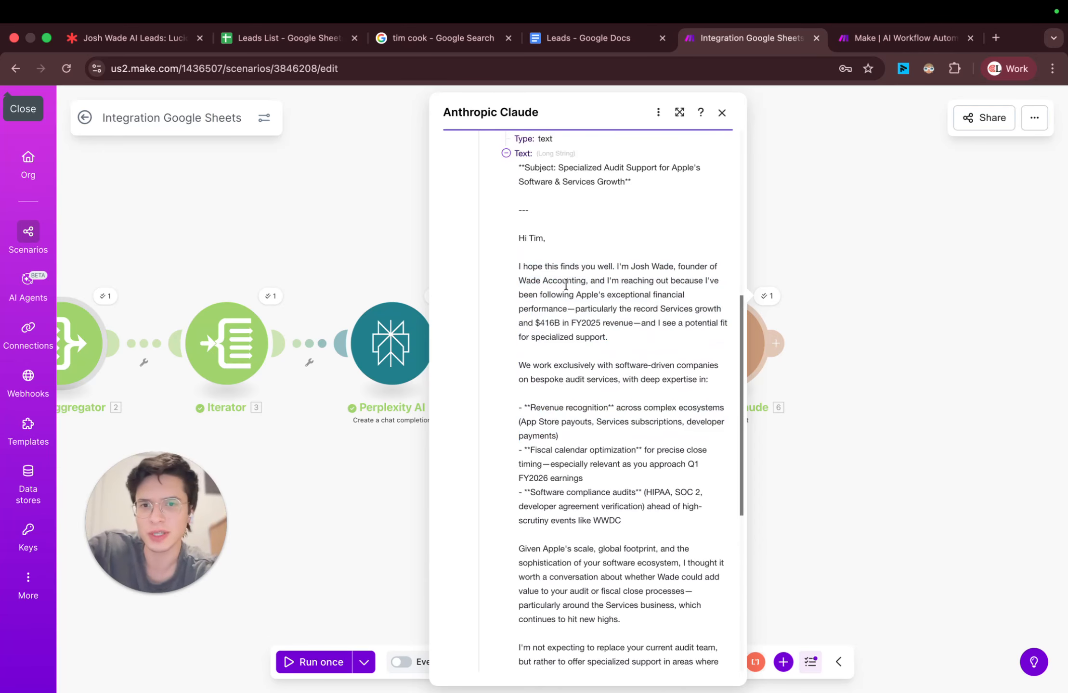
triple_click(566, 285)
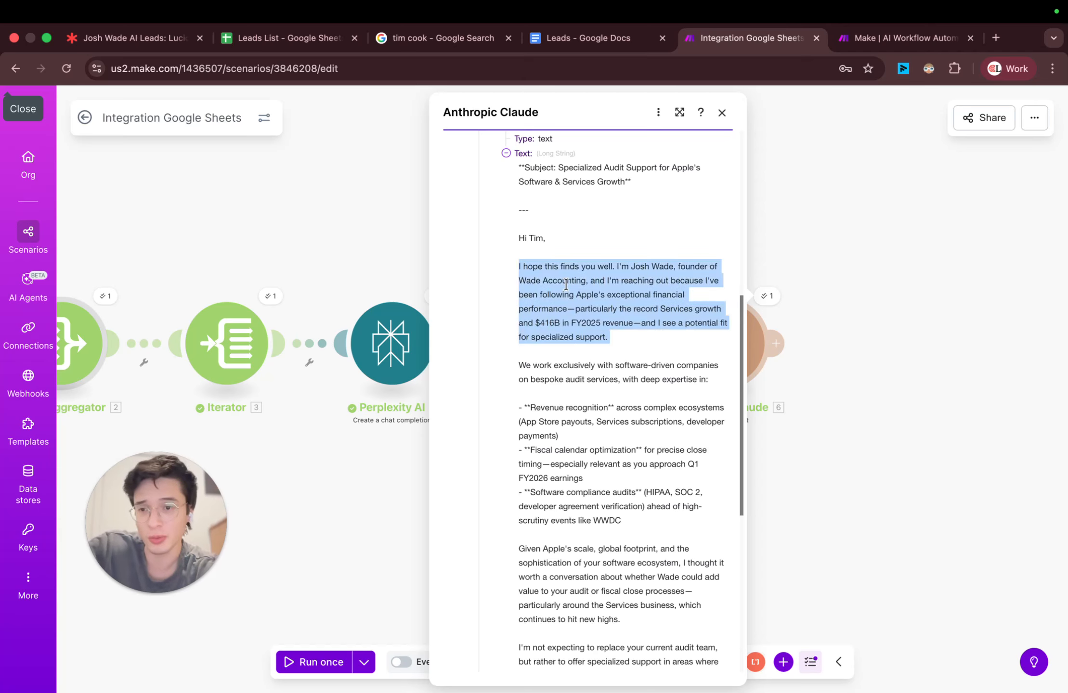
scroll(567, 288, up, 1)
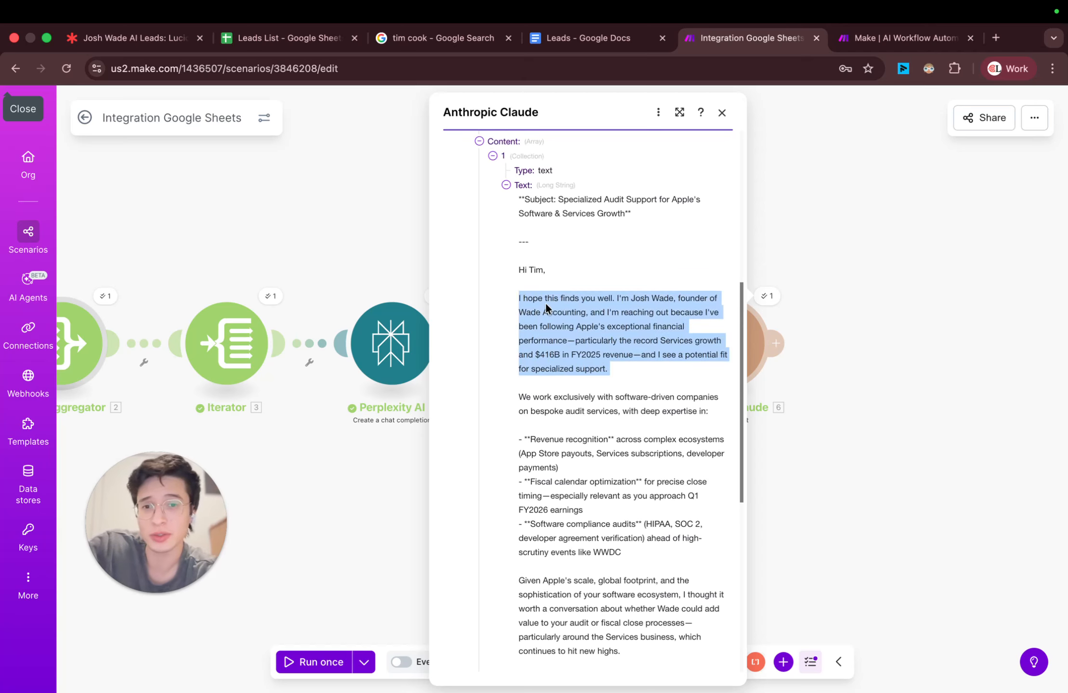
Step: Read the rest of the generated email from the services paragraph through the sign-off and postscript, closing the run details
scroll(558, 329, down, 1)
triple_click(560, 369)
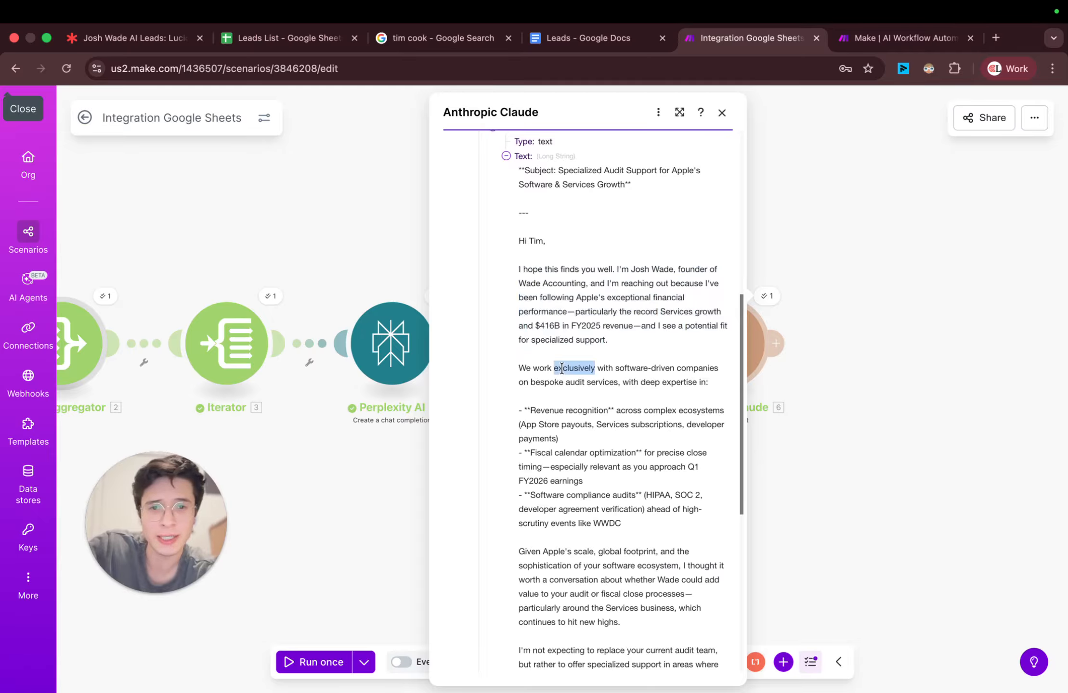
scroll(562, 370, down, 6)
triple_click(561, 407)
scroll(566, 431, down, 3)
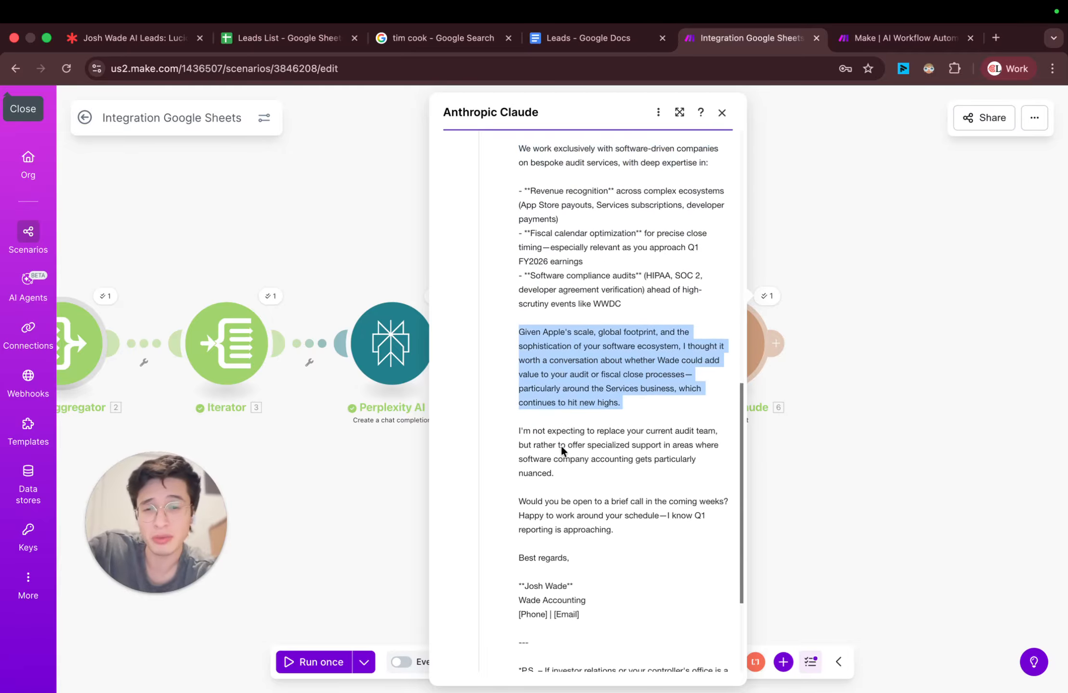
triple_click(571, 402)
click(705, 251)
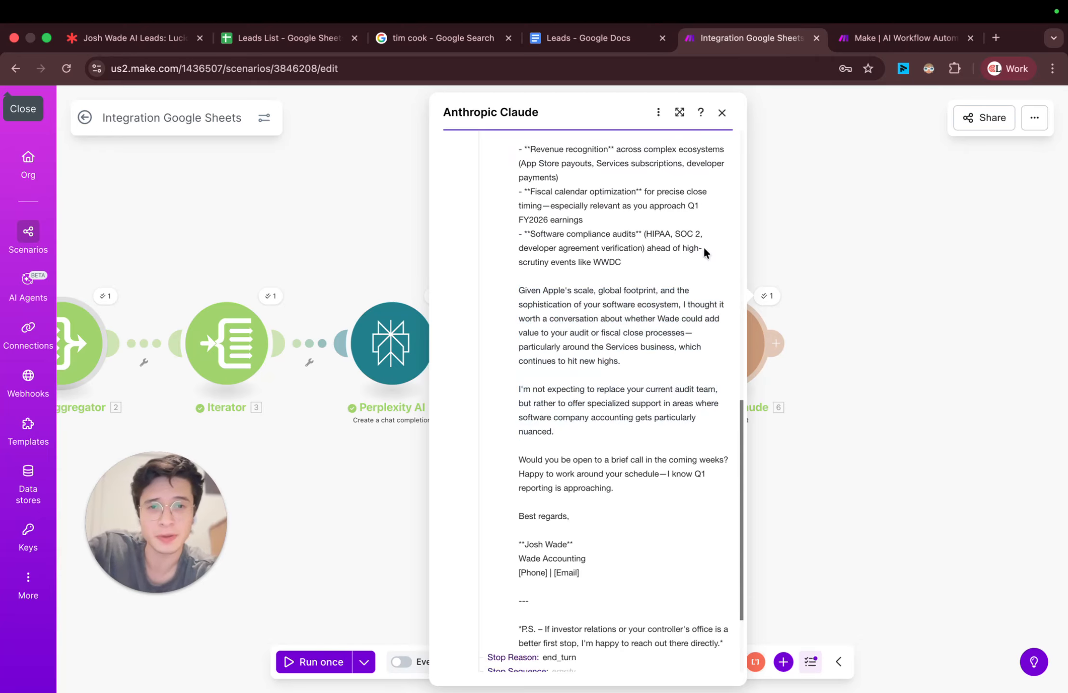
click(722, 113)
Step: Open the Anthropic Claude module's settings and add "Write in a spartan, candid style of voice" below the lead notes in the prompt text
click(717, 354)
scroll(865, 291, down, 10)
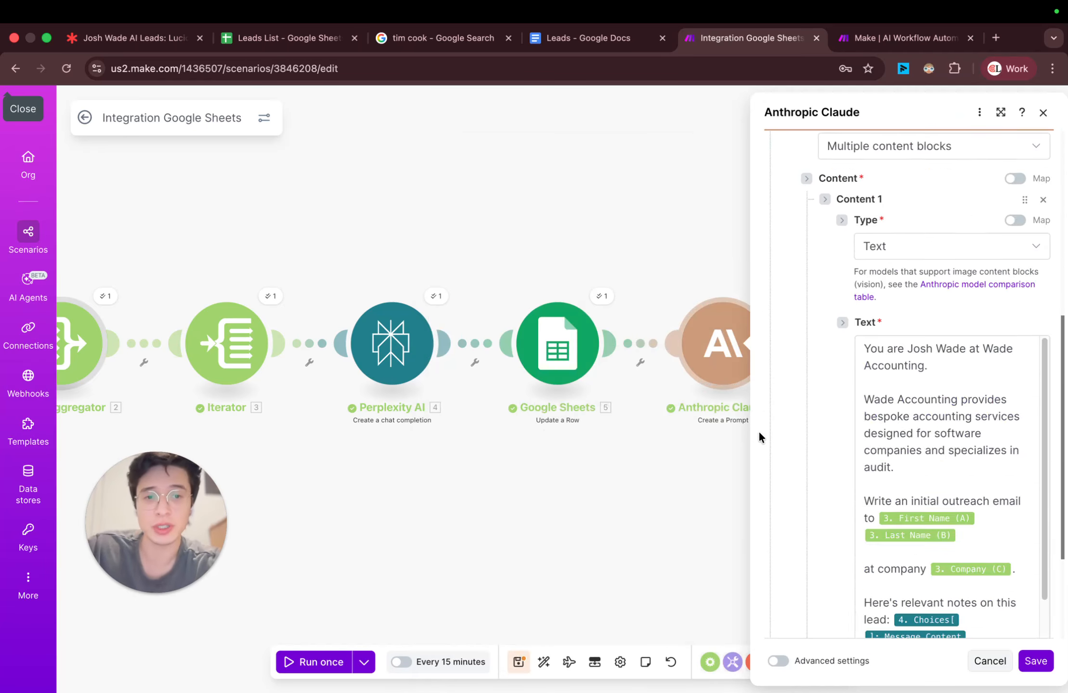
click(864, 290)
scroll(977, 382, down, 3)
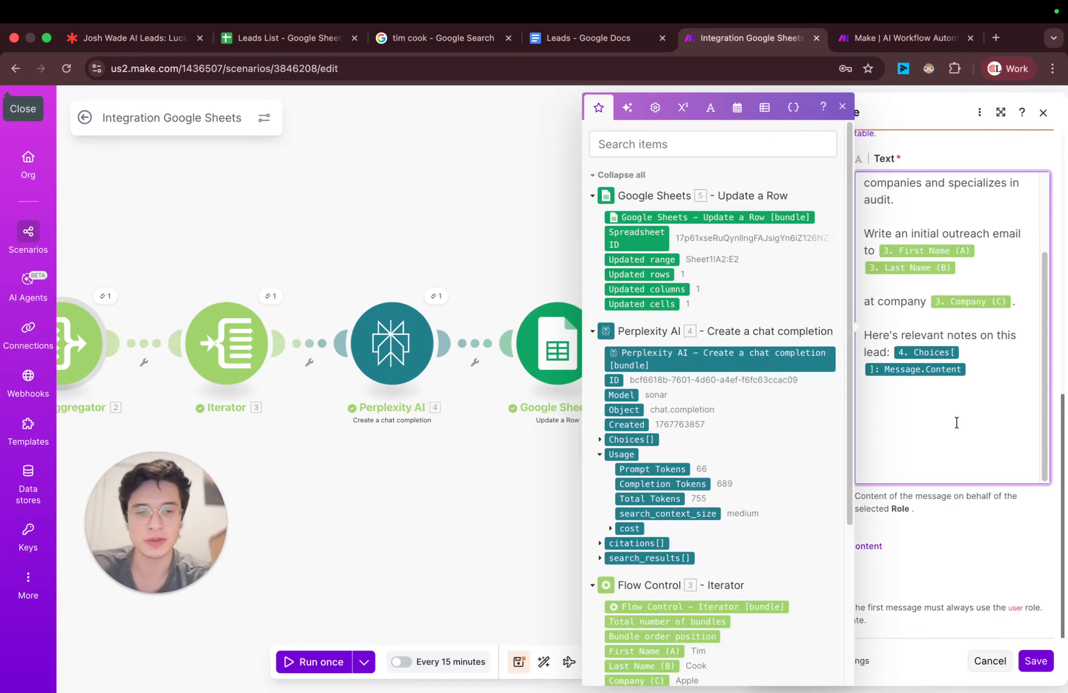
text(Write)
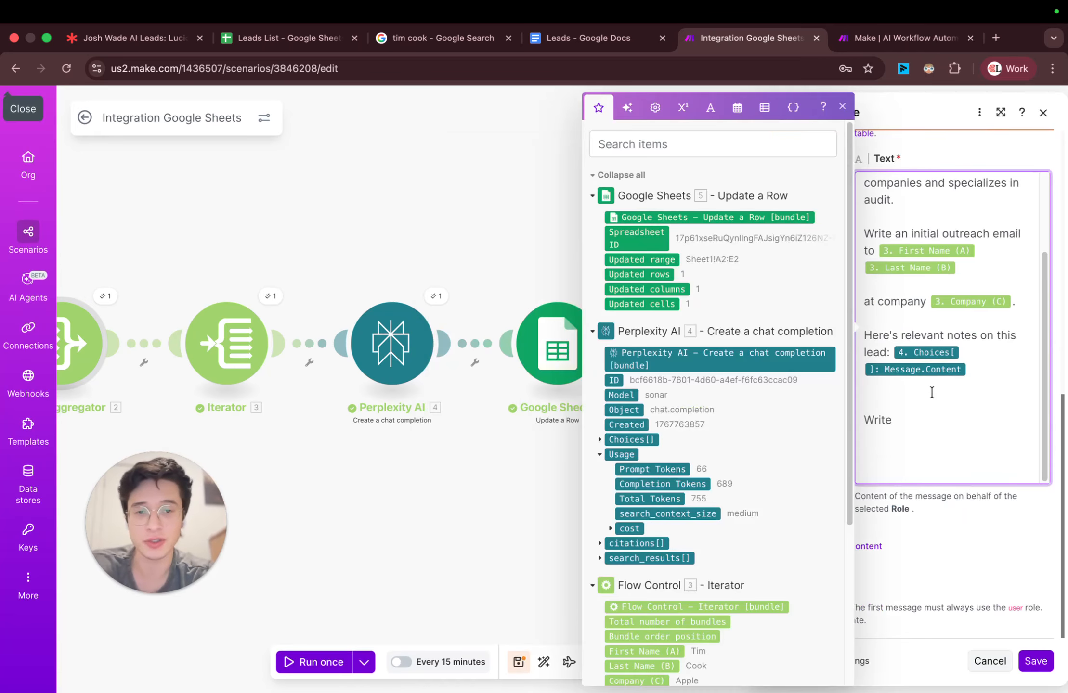
text( in a )
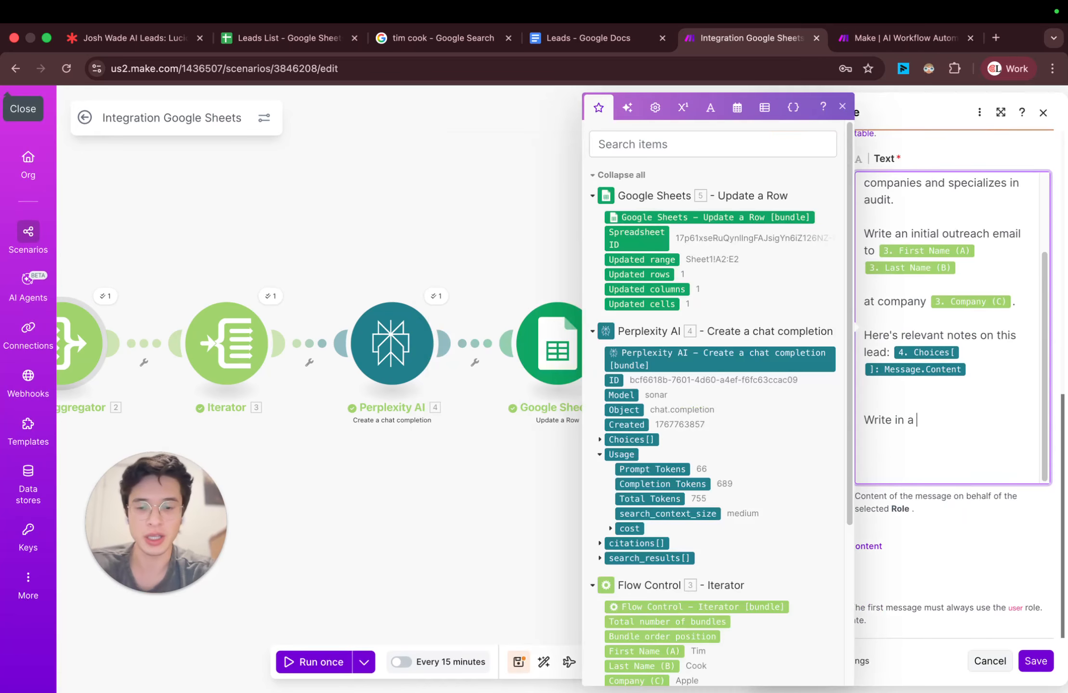
text(spartan )
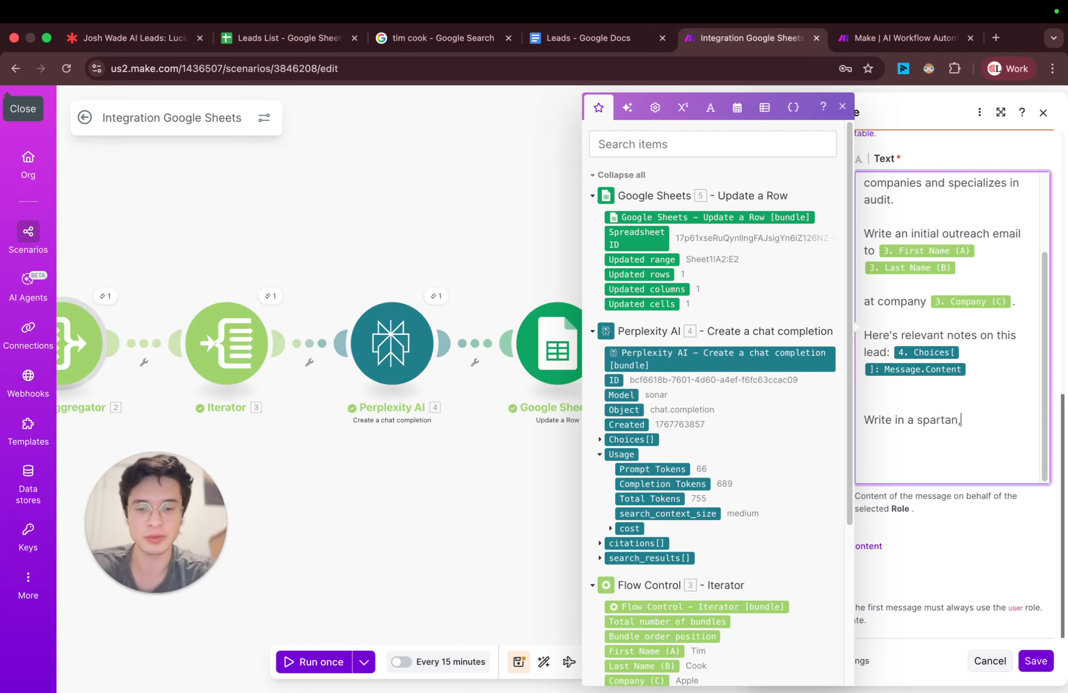
text( candid st)
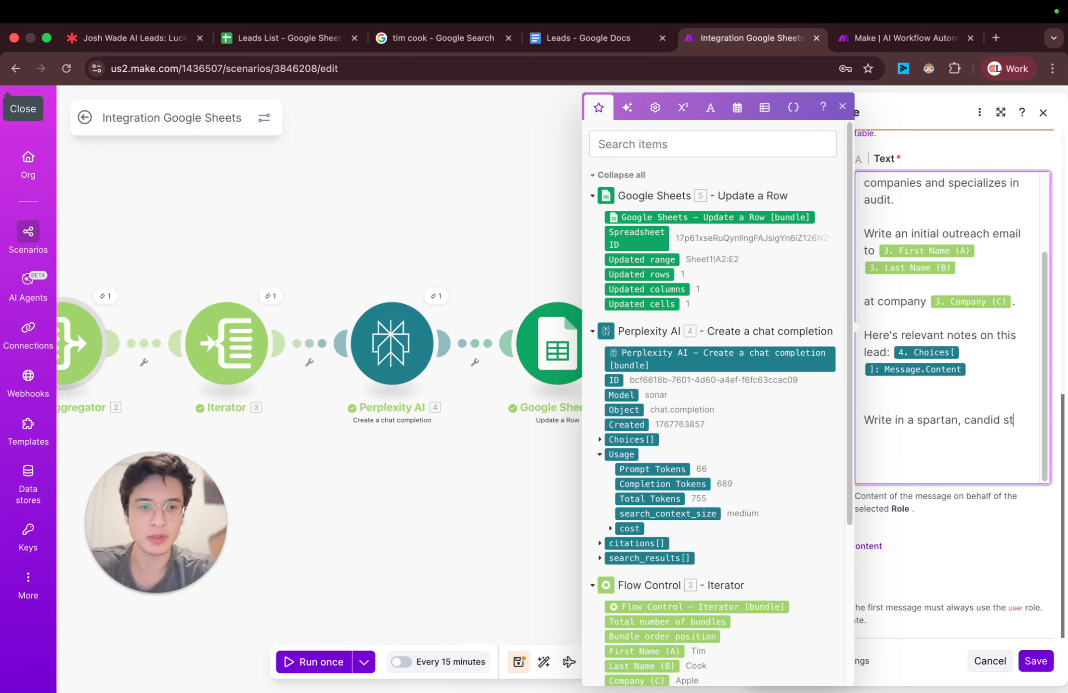
text(yle of voice and)
key(BackSpace)
key(BackSpace)
key(BackSpace)
key(BackSpace)
Step: Extend the prompt's style instruction with 'And use "I" over we.' and replace the word "candid" with "cansual"
text(. And use )
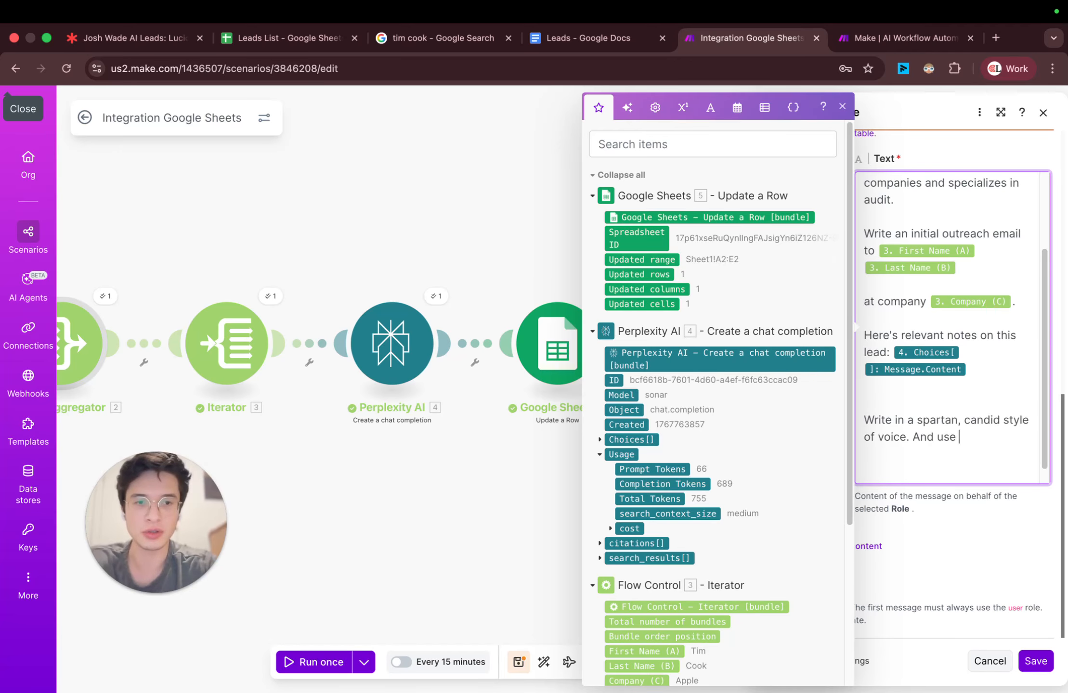
text("I")
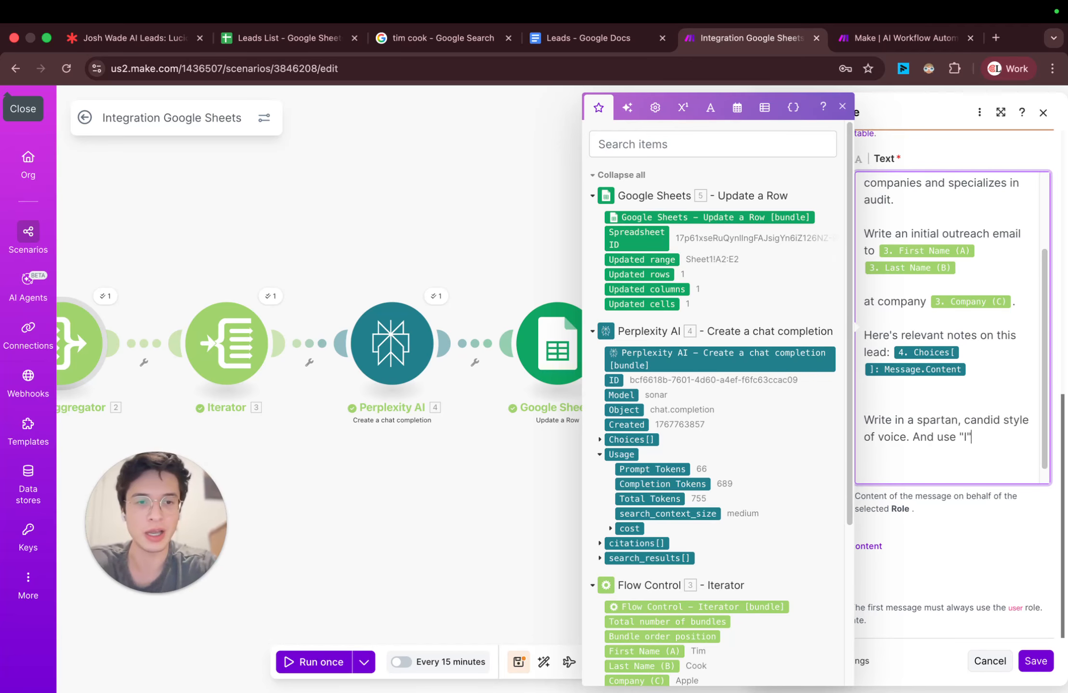
text( over we.)
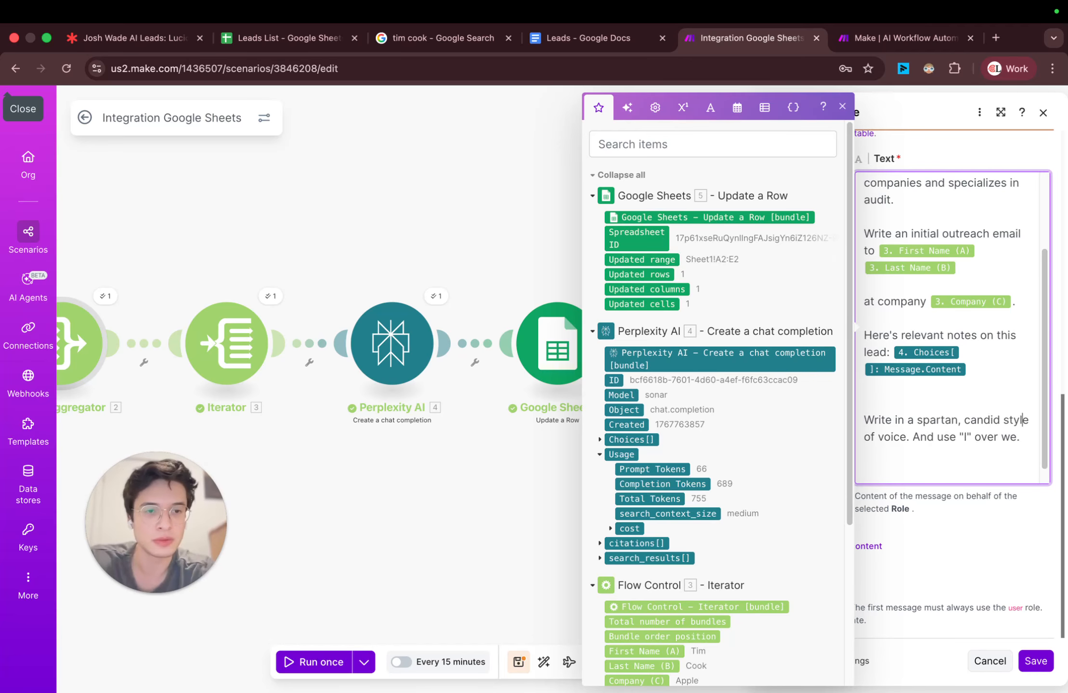
double_click(982, 420)
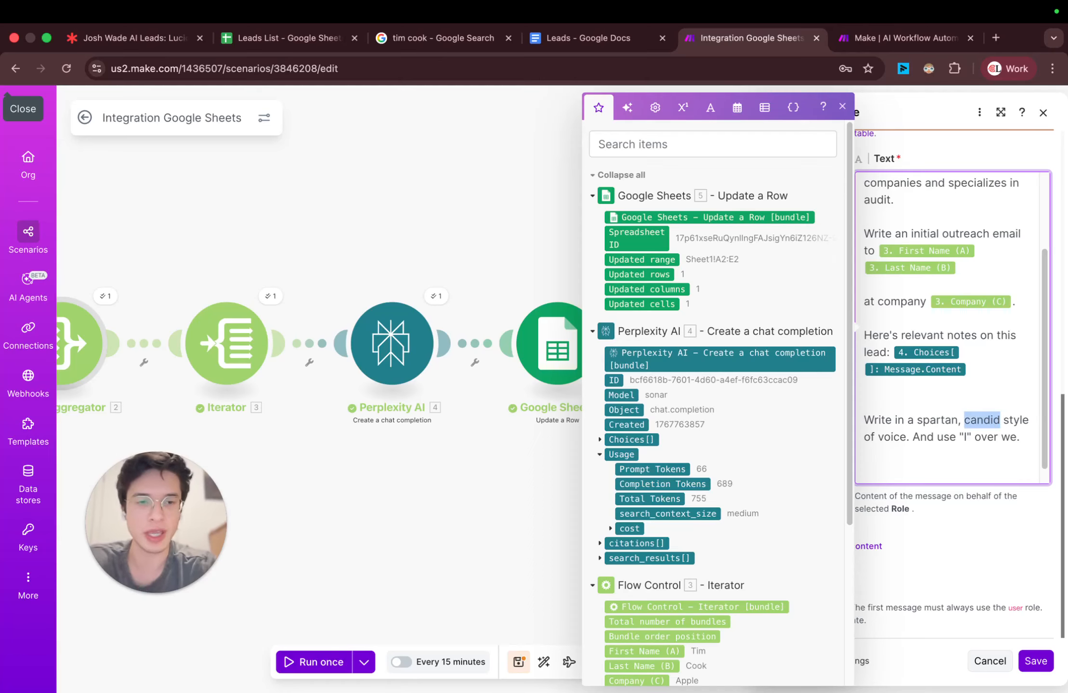
text(cansual)
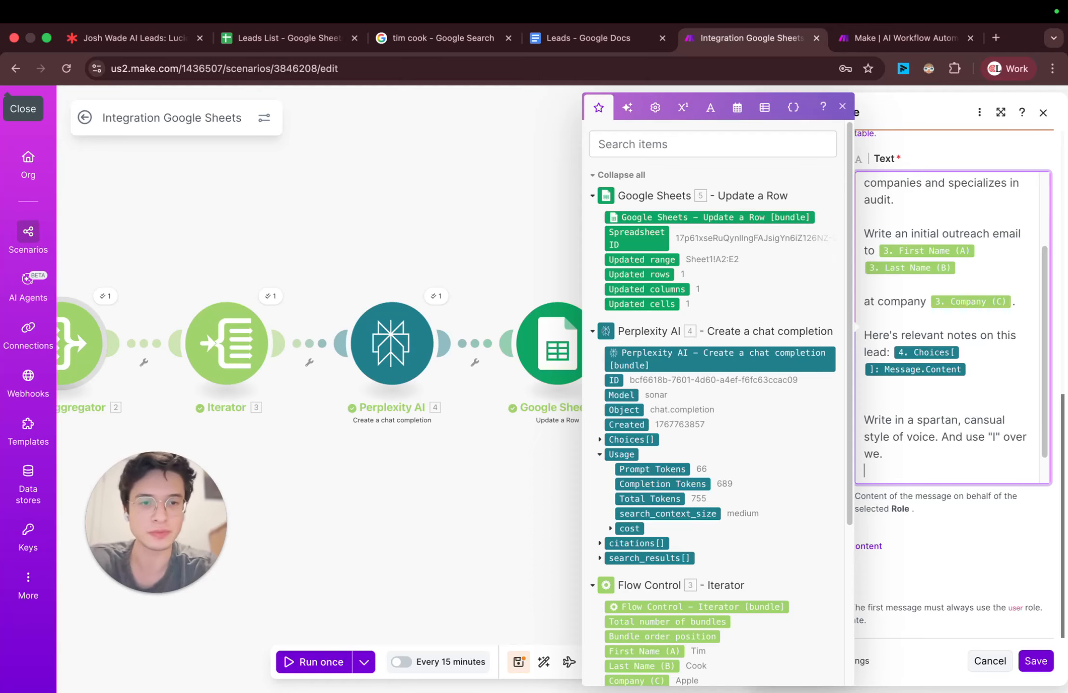
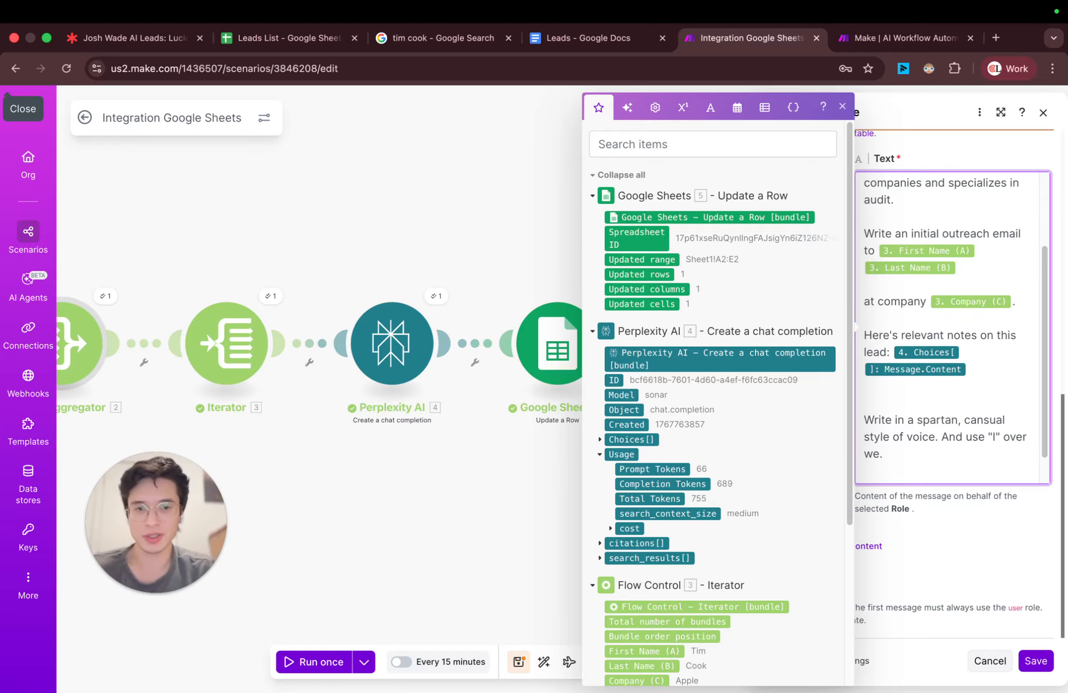
Step: Append "As if speaking to a friend." to the style instruction in the Claude prompt and start a new paragraph below it
scroll(1021, 434, down, 2)
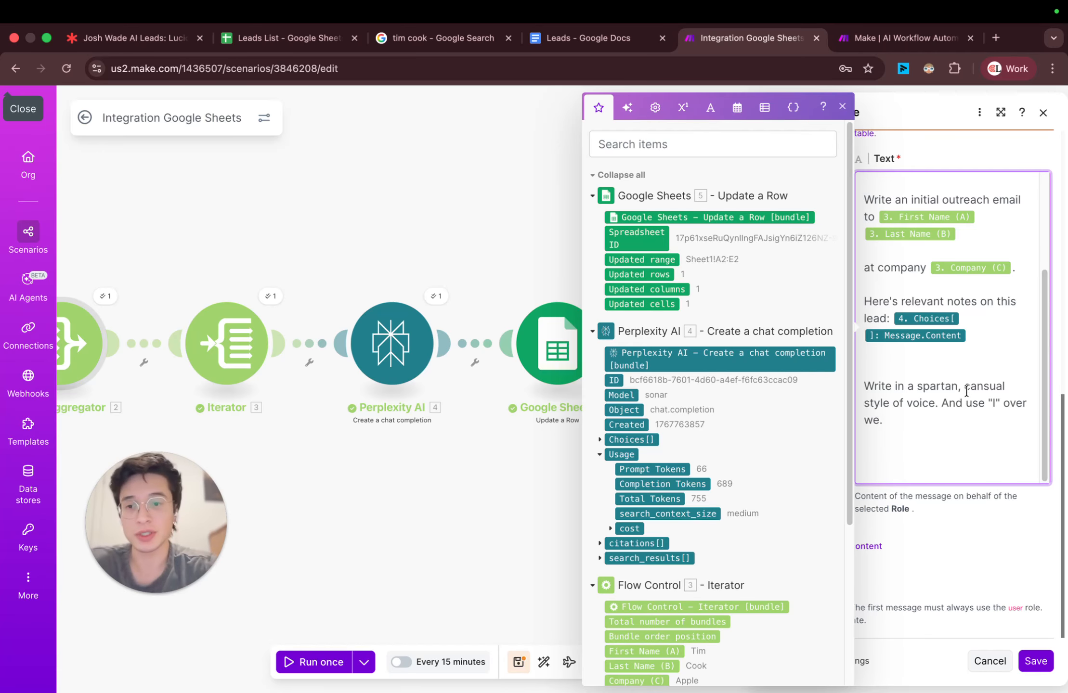
text(As if speaking t)
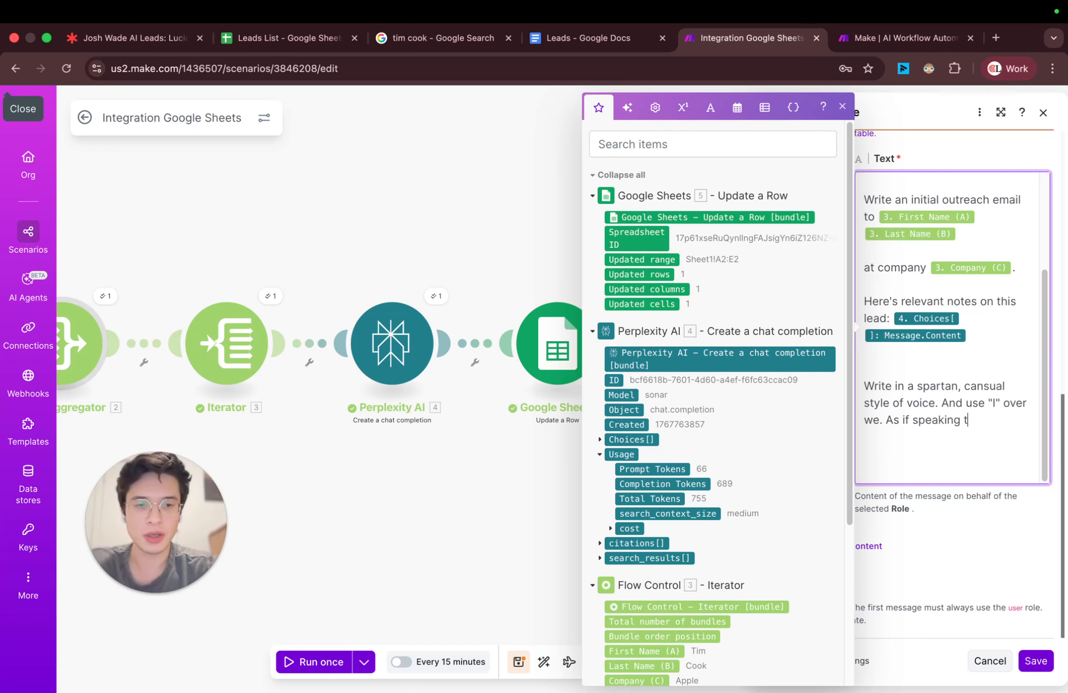
text(o a friend)
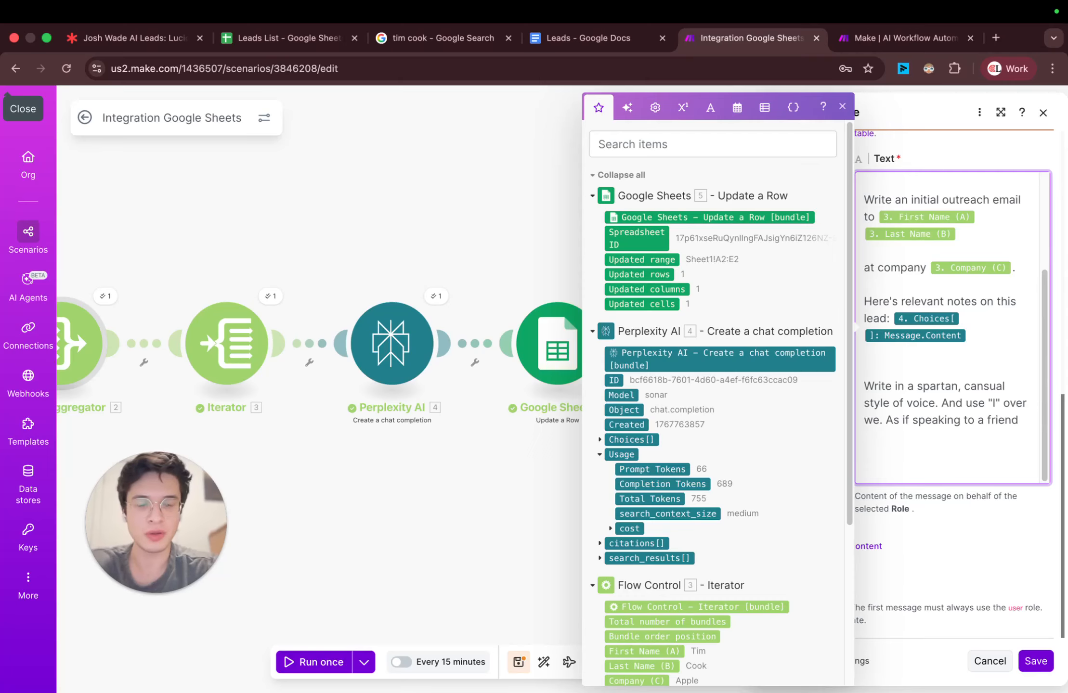
text(.)
key(Return)
key(Return)
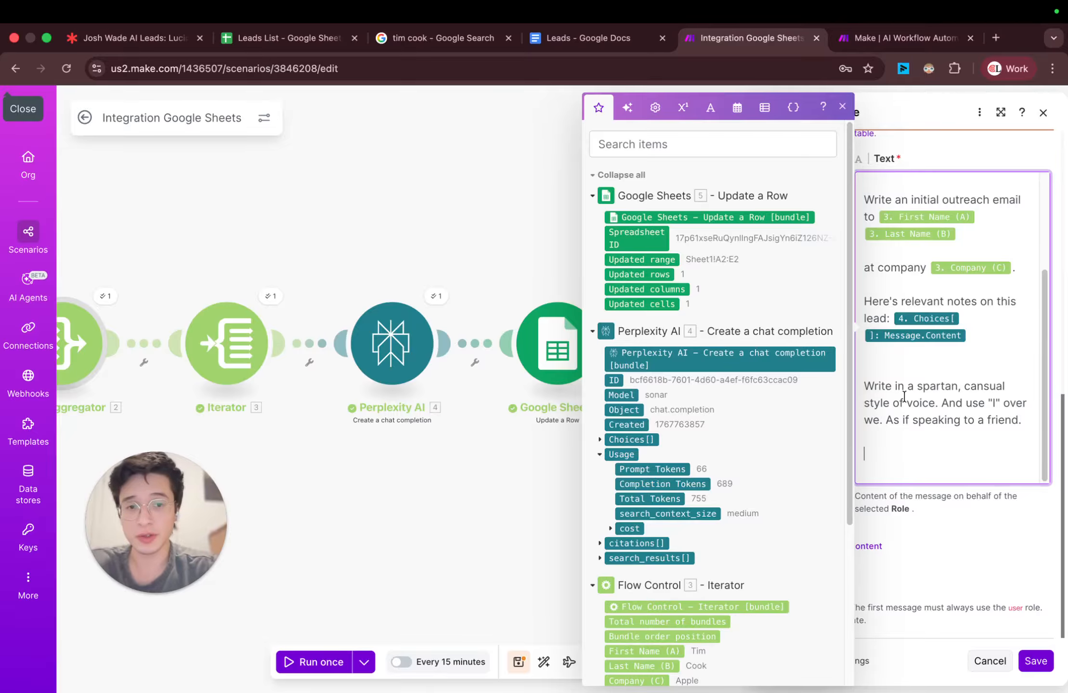
text(F)
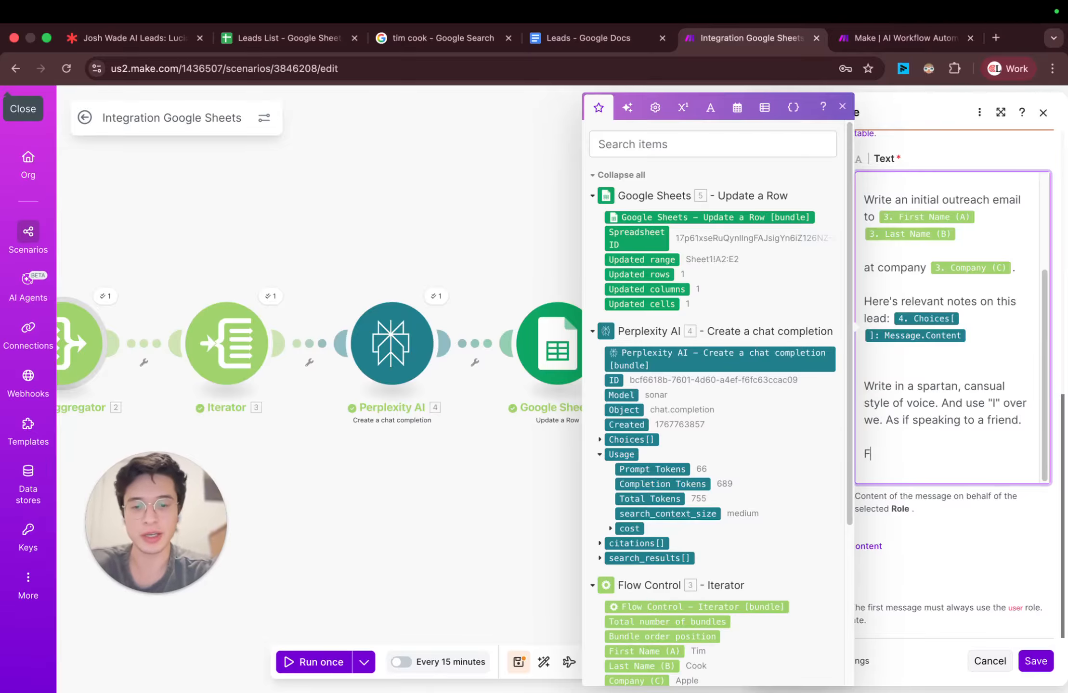
text(ollowing this emaple)
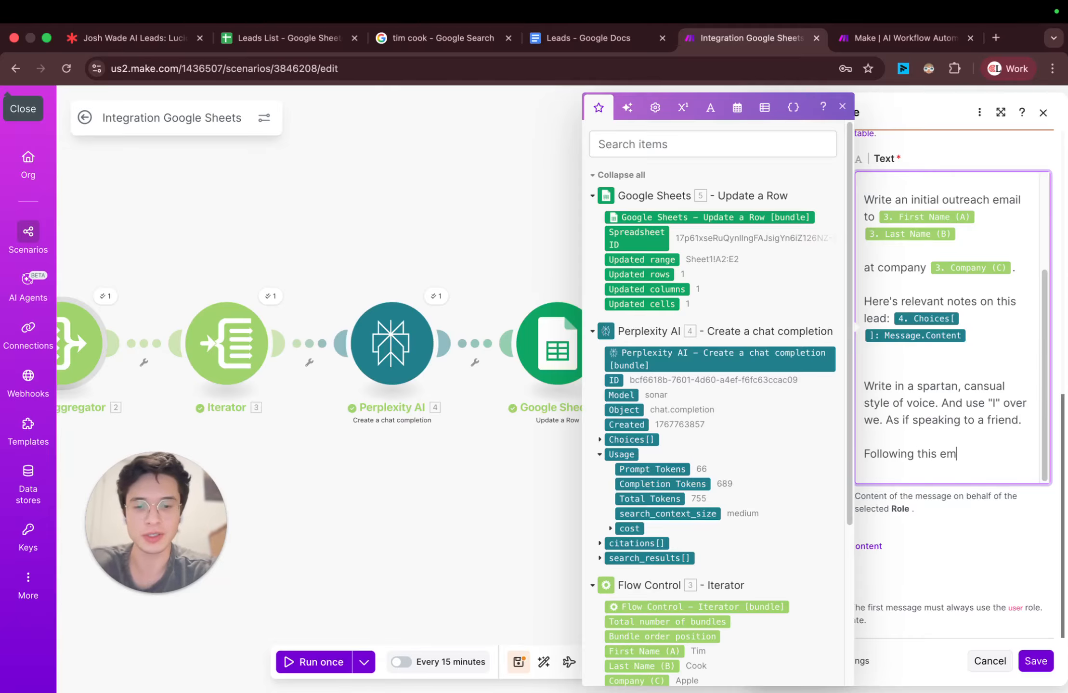
key(BackSpace)
key(BackSpace)
key(BackSpace)
key(BackSpace)
key(BackSpace)
key(BackSpace)
text(example)
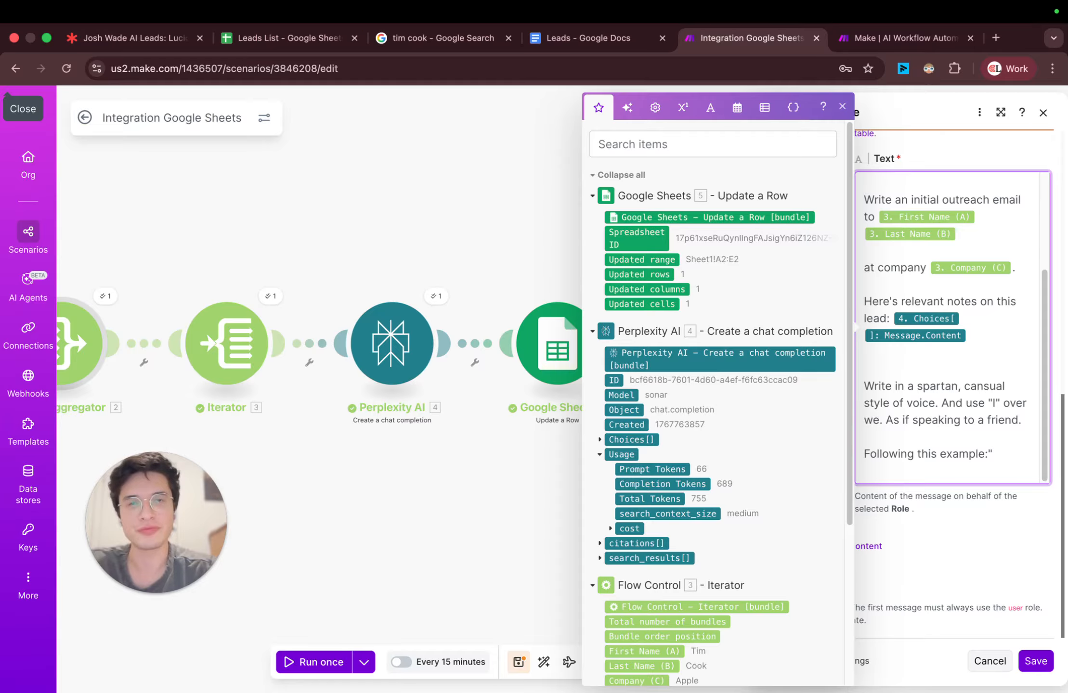
text(:")
key(Return)
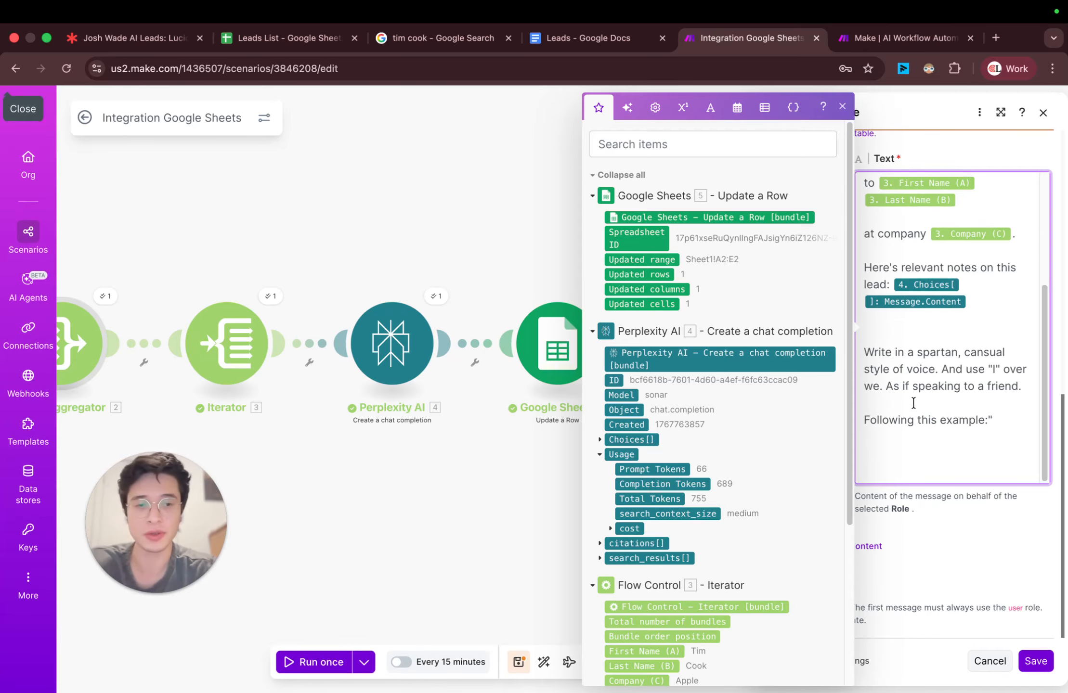
key(BackSpace)
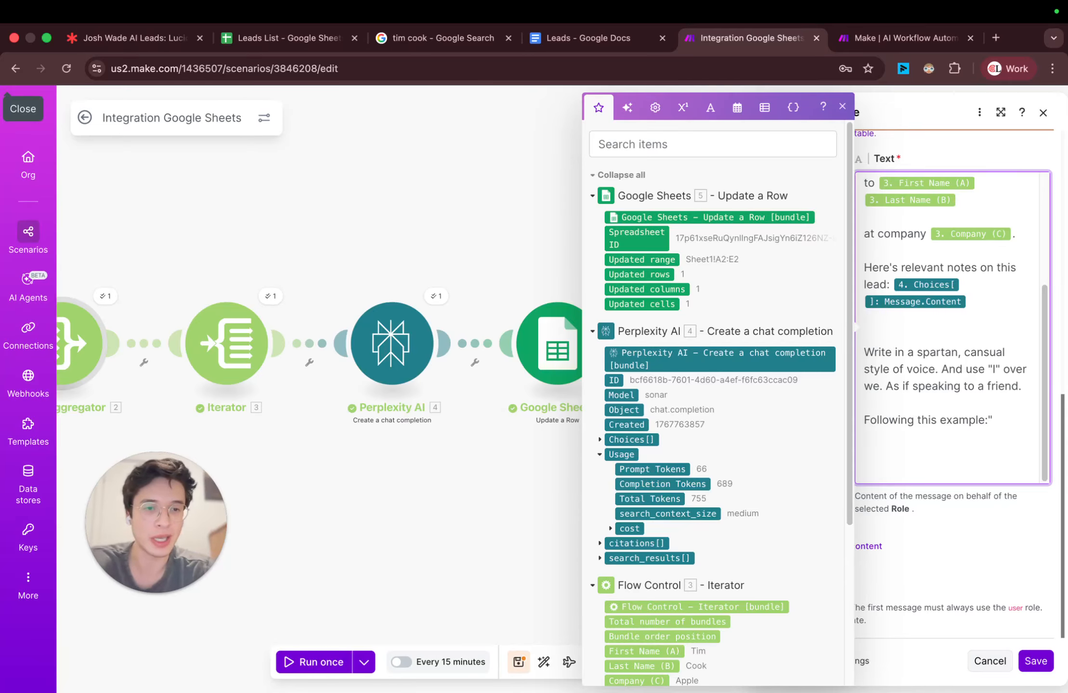
key(shift+super+Left)
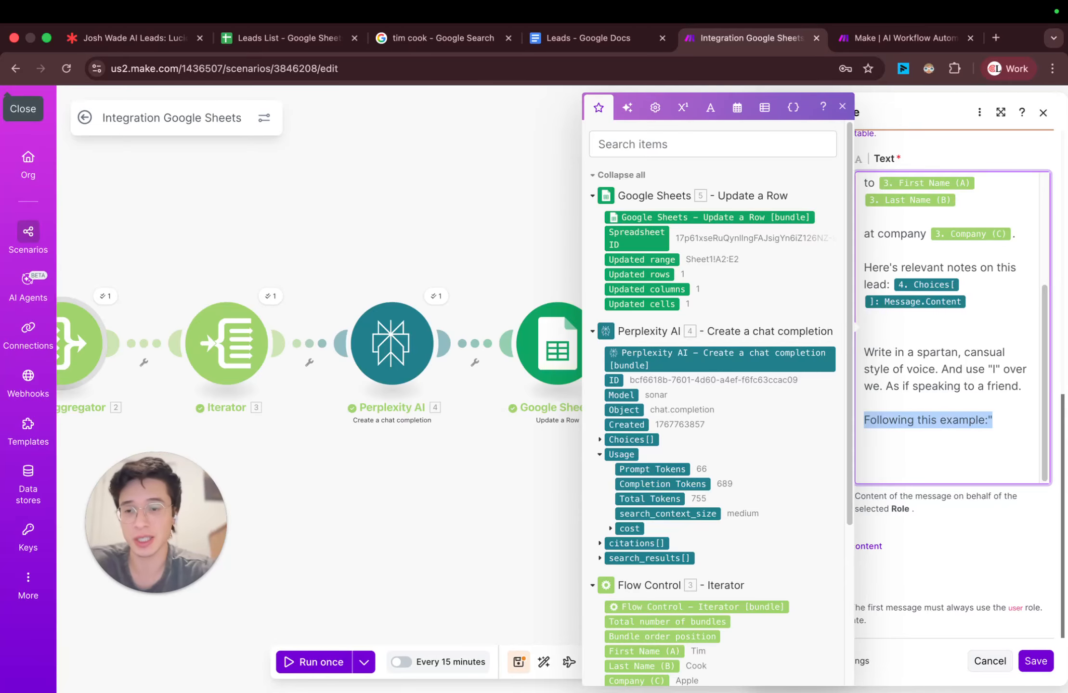
key(BackSpace)
Step: Switch to the Leads List spreadsheet, review its lead, research and email columns, and return to the Make scenario
click(287, 34)
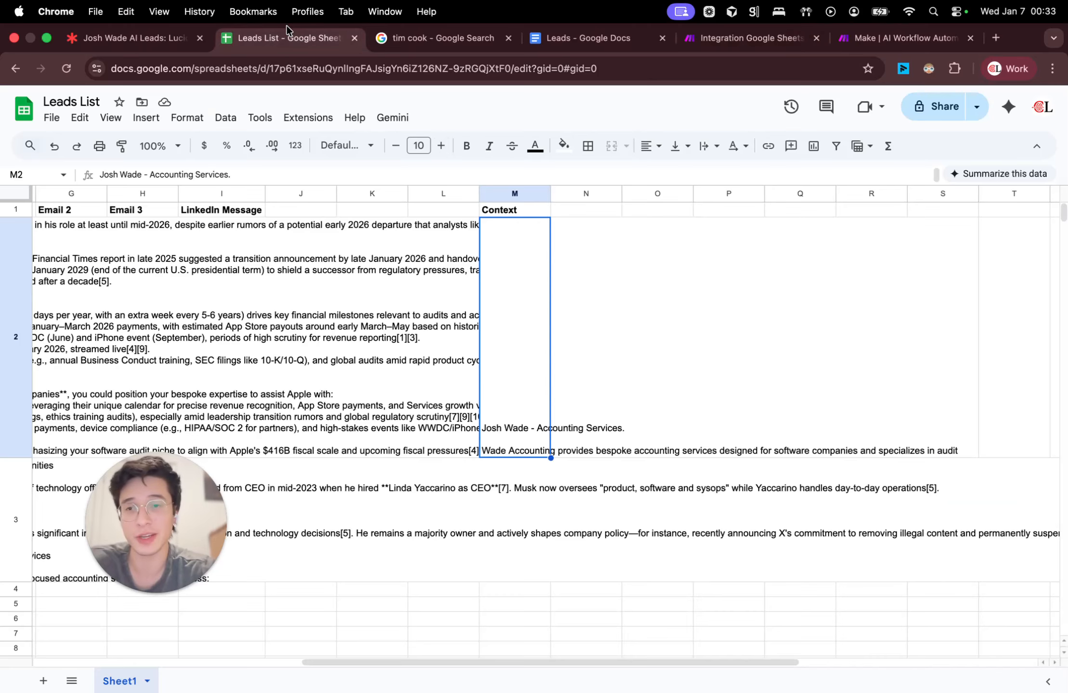
scroll(448, 257, left, 10)
click(313, 248)
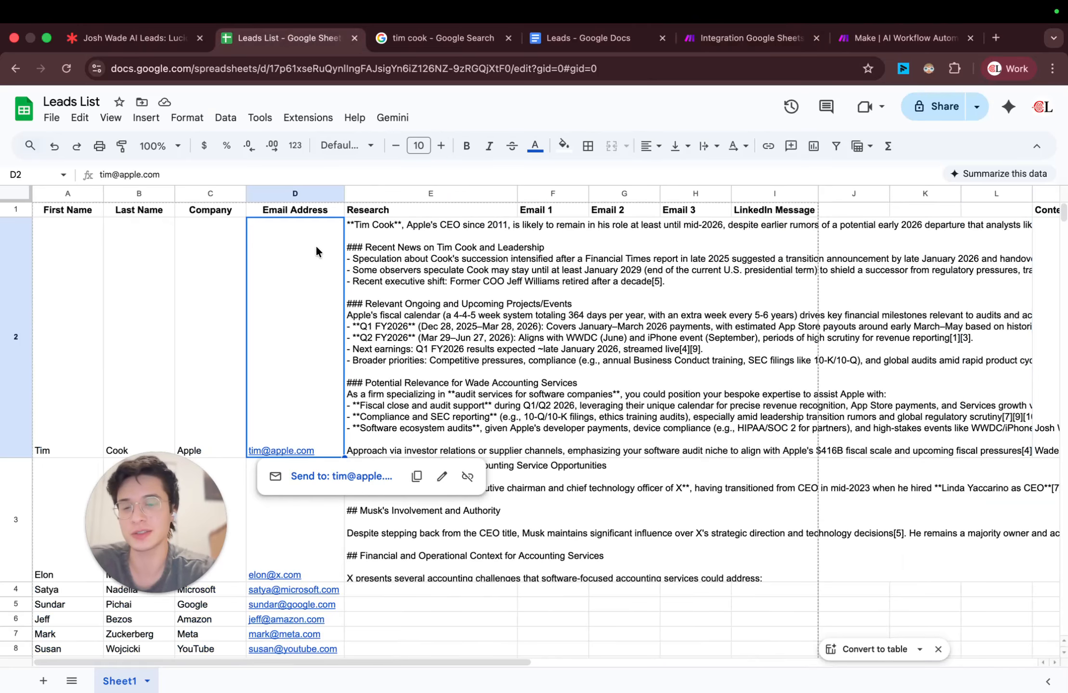
scroll(721, 289, right, 3)
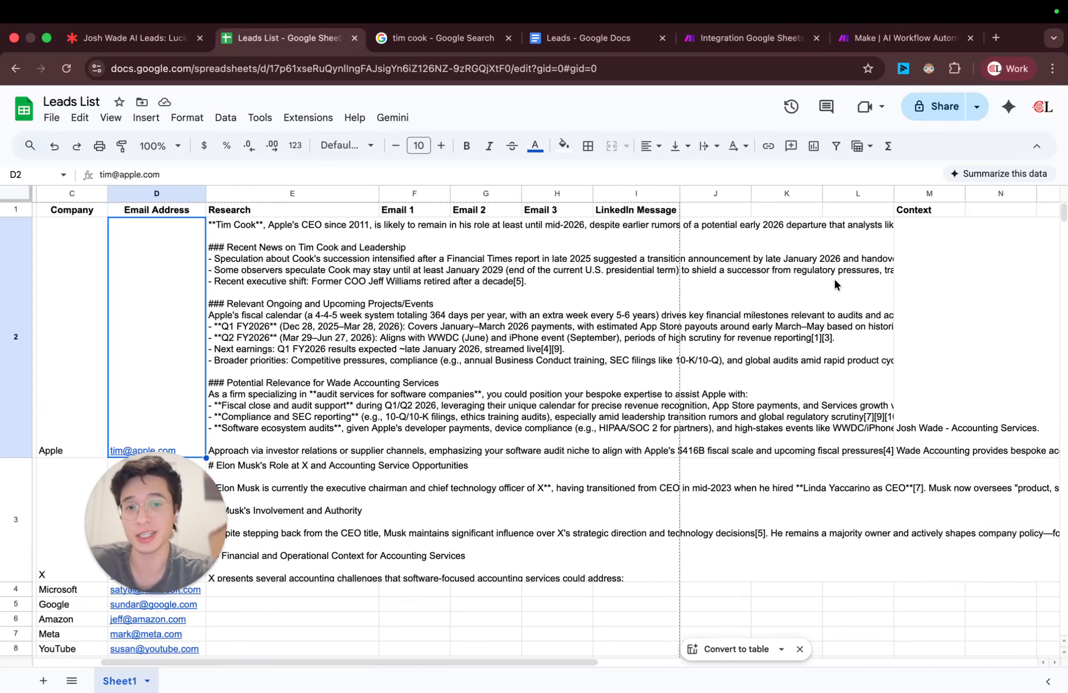
click(714, 41)
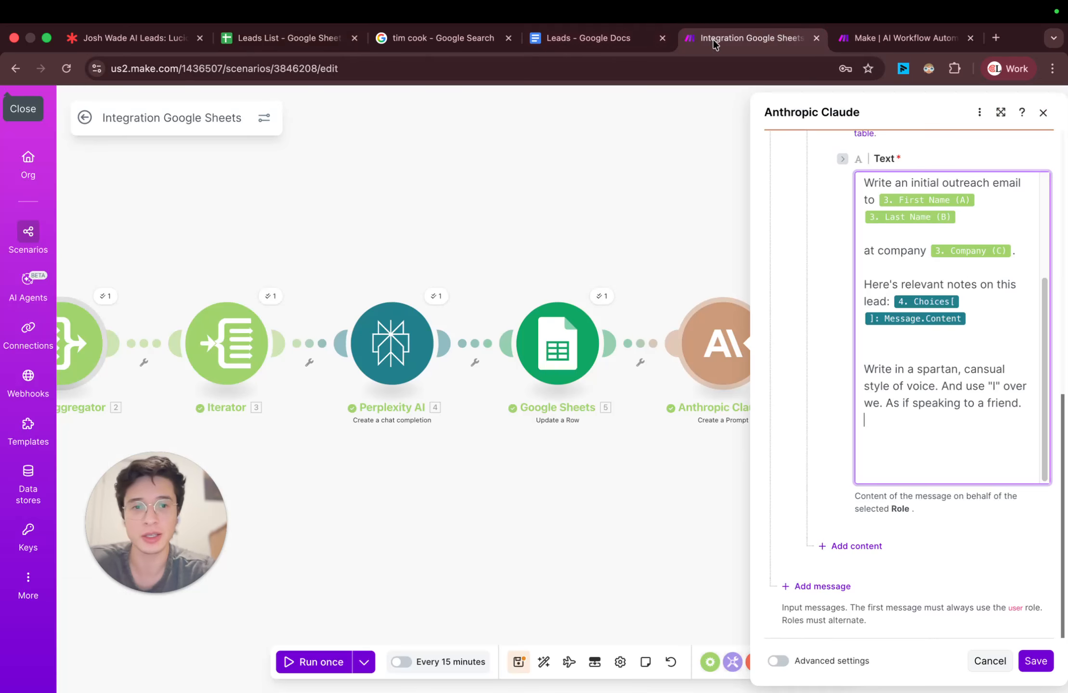
Step: Add "Open with a positive statement about recent news or a congrats of some kind." at the end of the Claude prompt and save the module
click(937, 453)
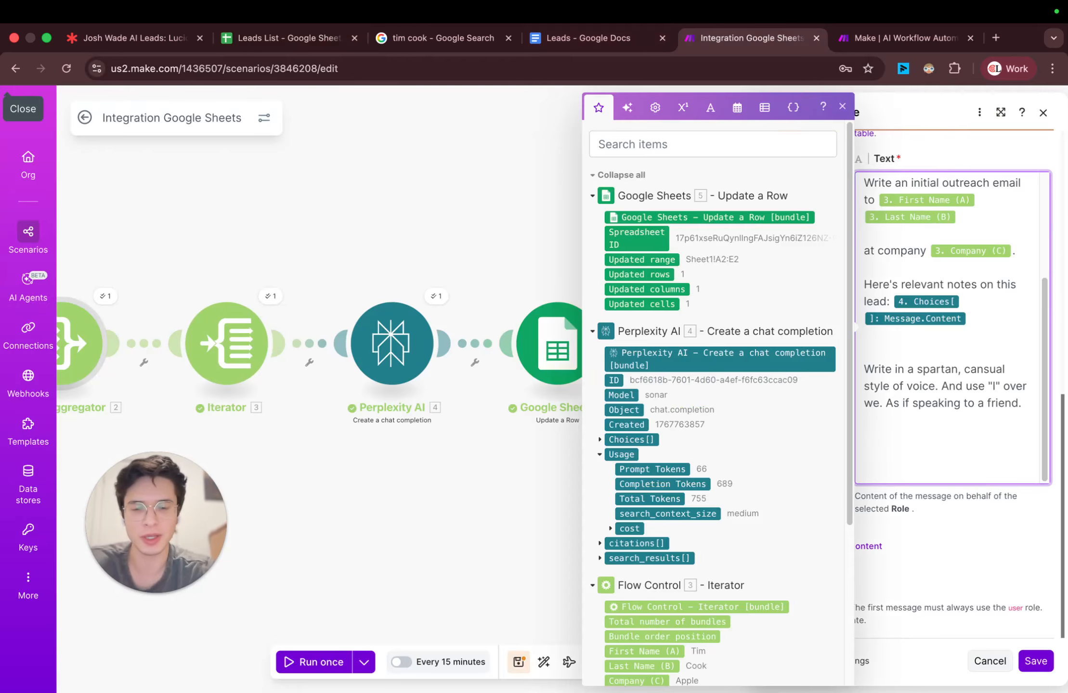
text(Open wi)
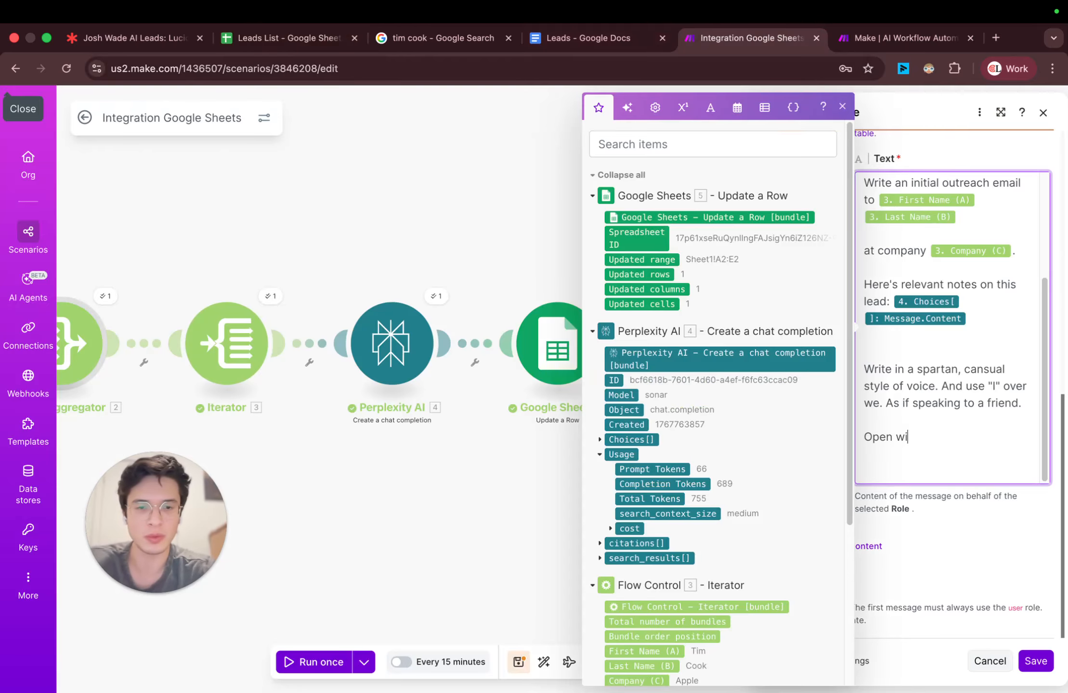
text(th a )
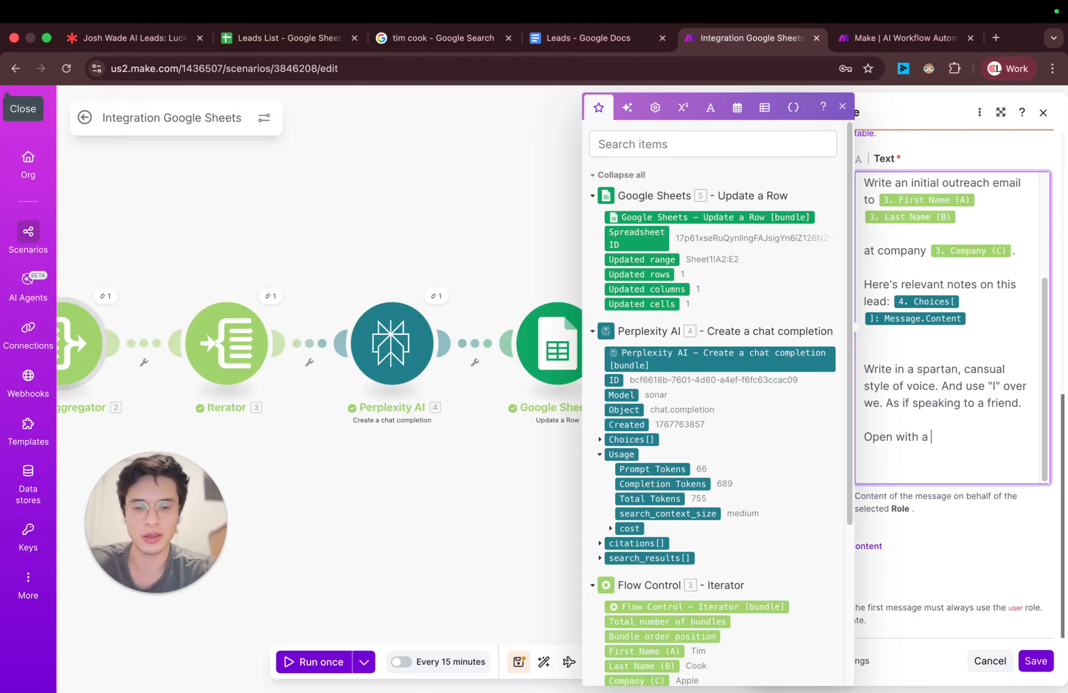
text(positive st)
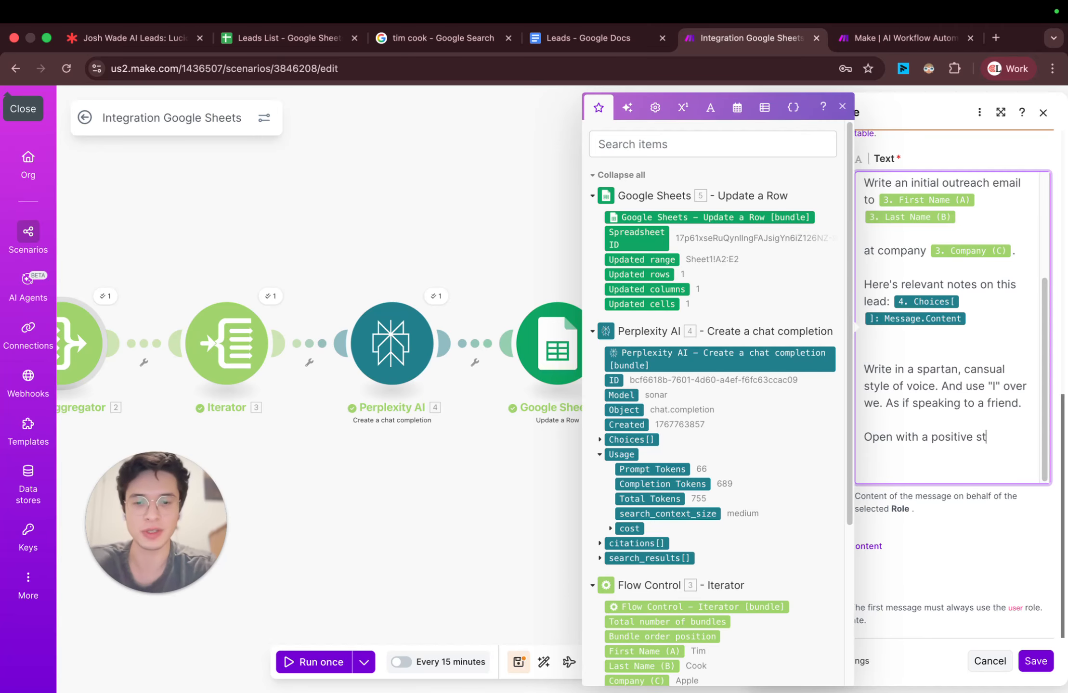
text(atement about recent )
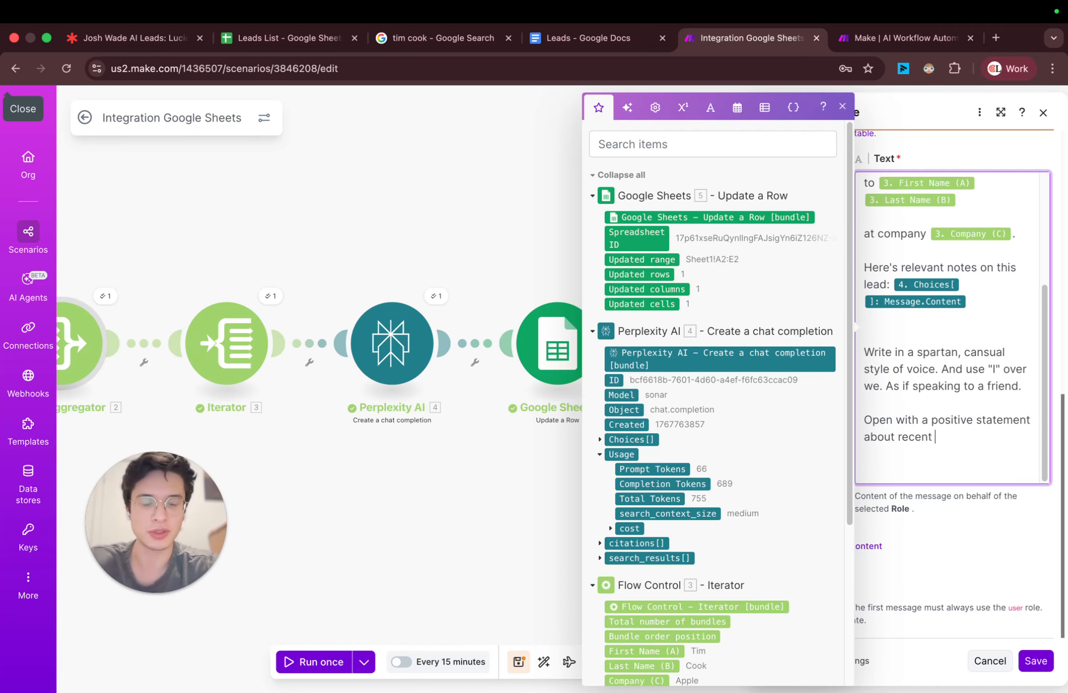
text(news or)
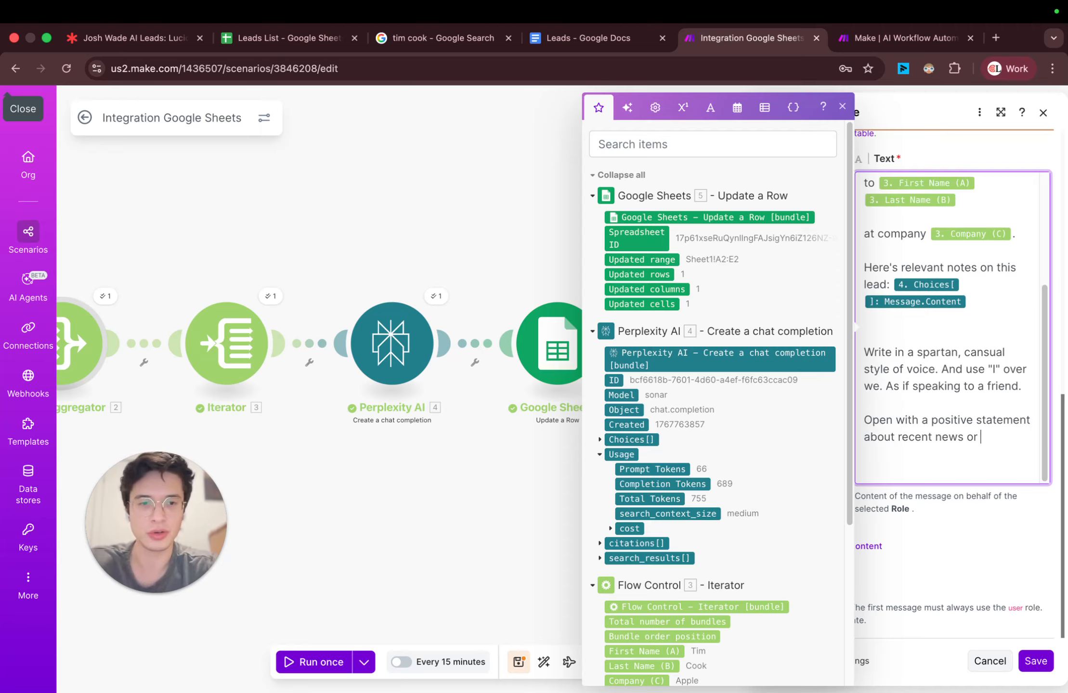
text( a congrats)
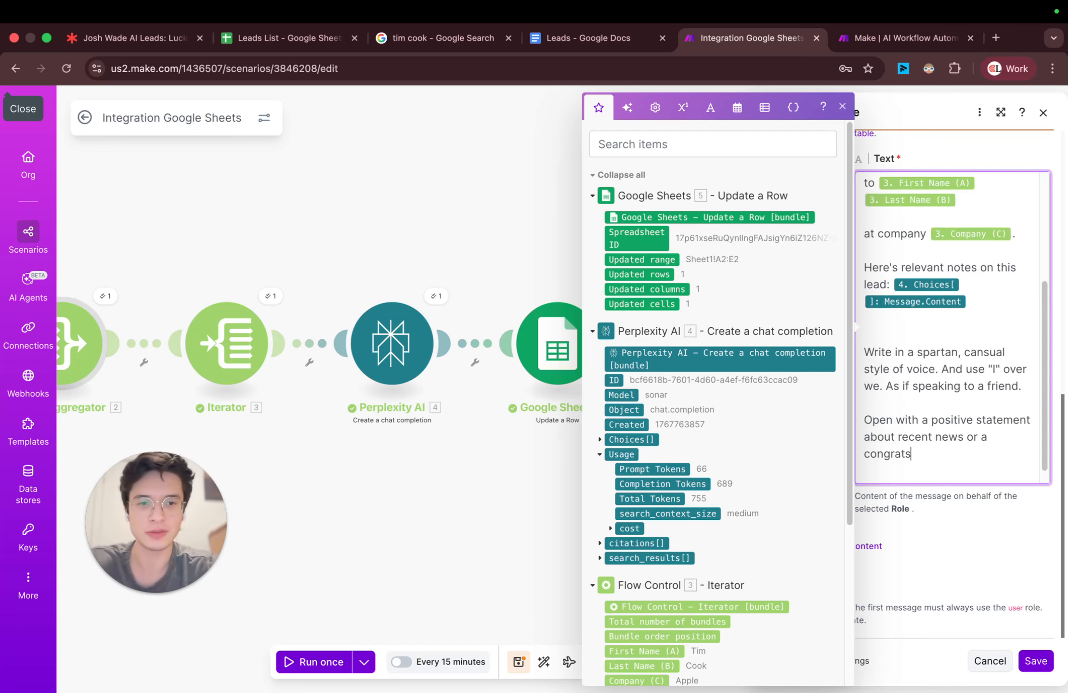
text( soof some kind.)
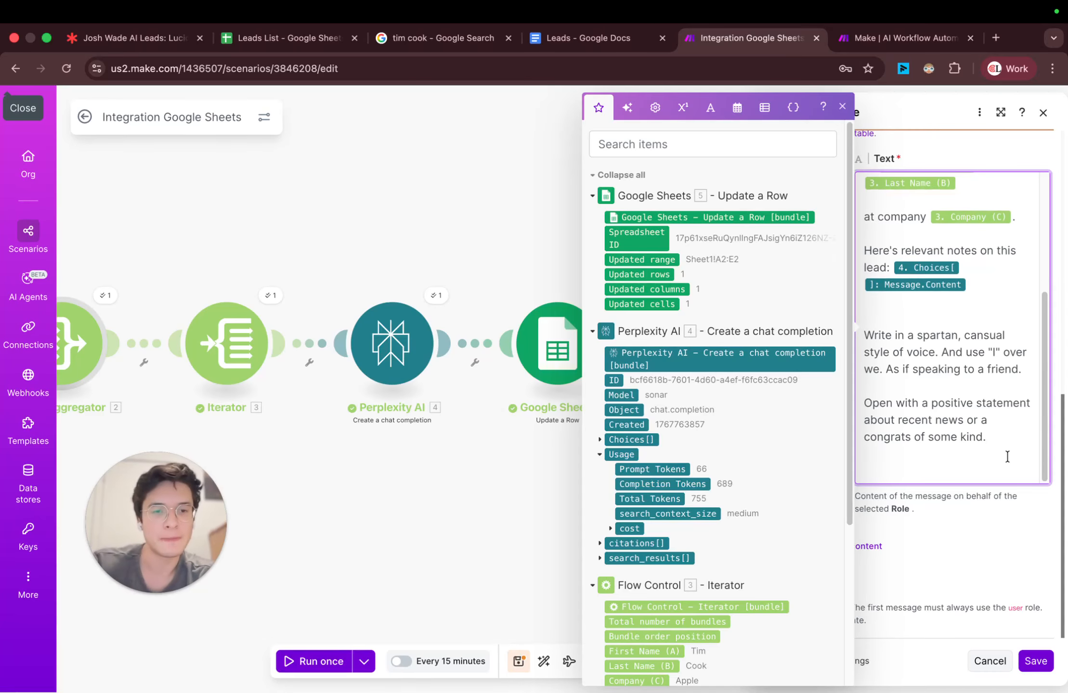
click(1026, 657)
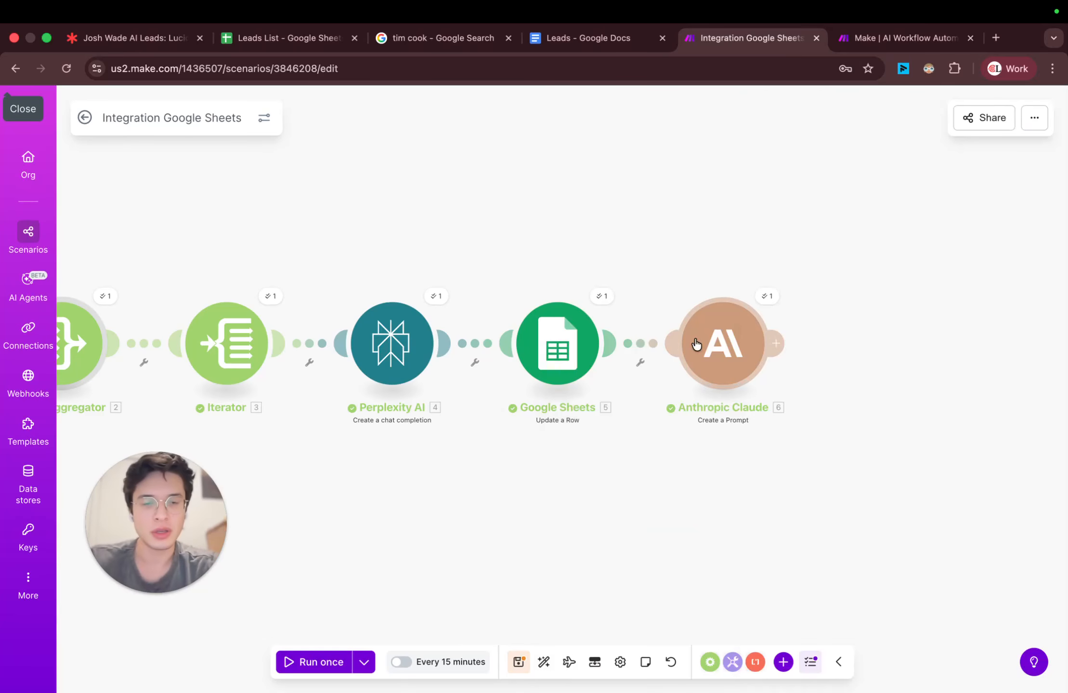
Step: Add a Google Sheets Update a Row module after the Anthropic Claude module
click(777, 344)
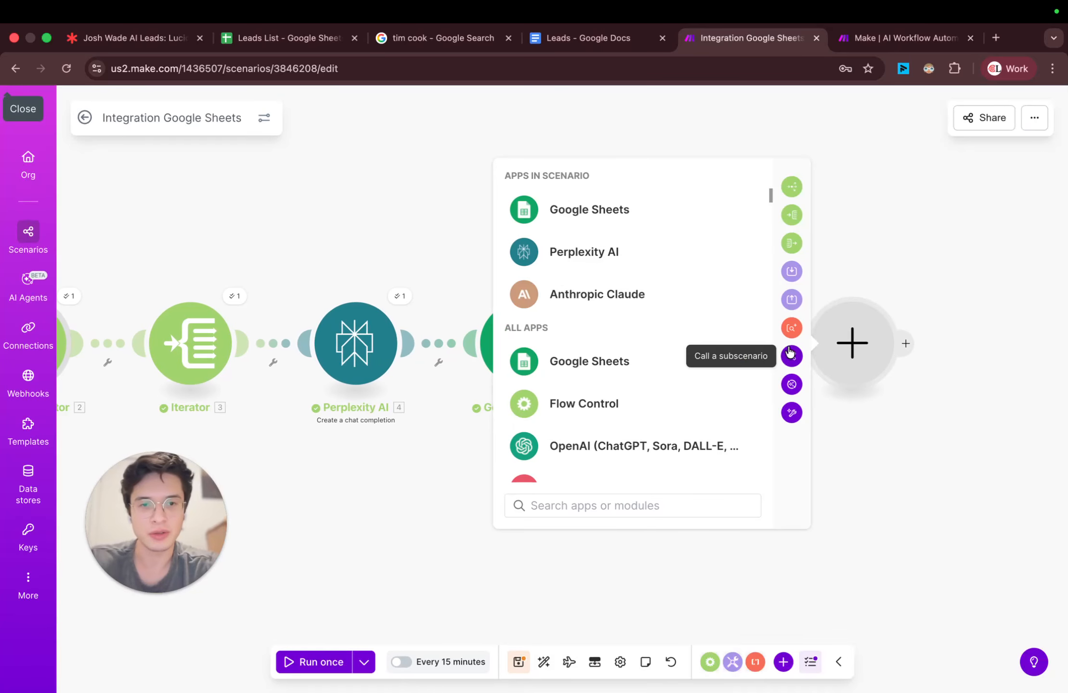
click(604, 363)
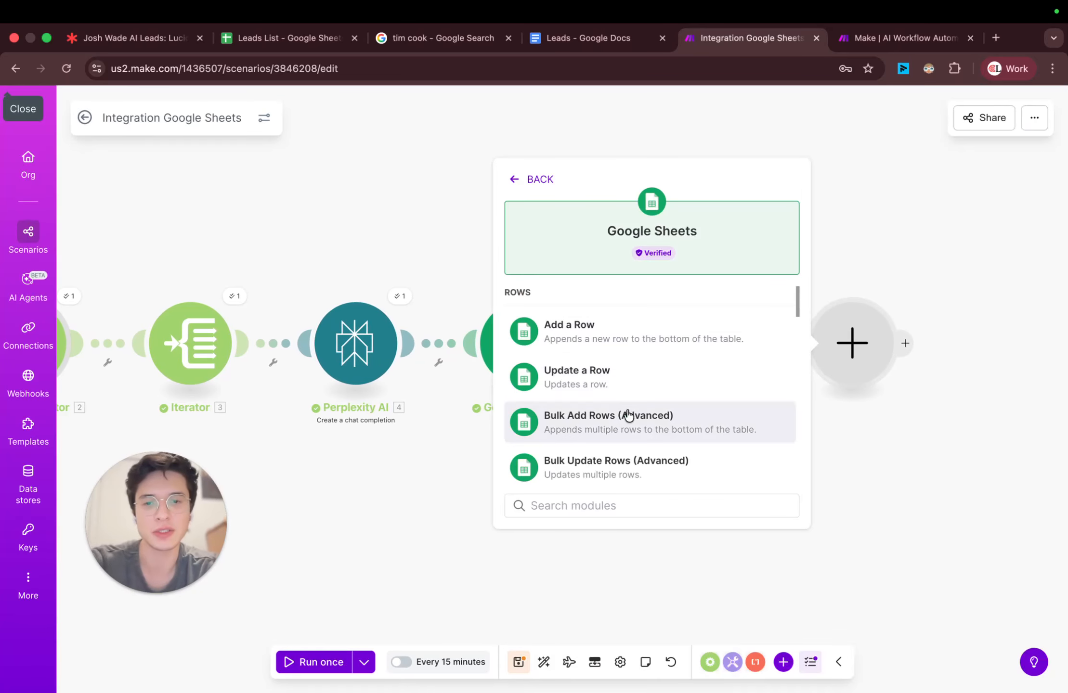
text(upda)
click(631, 336)
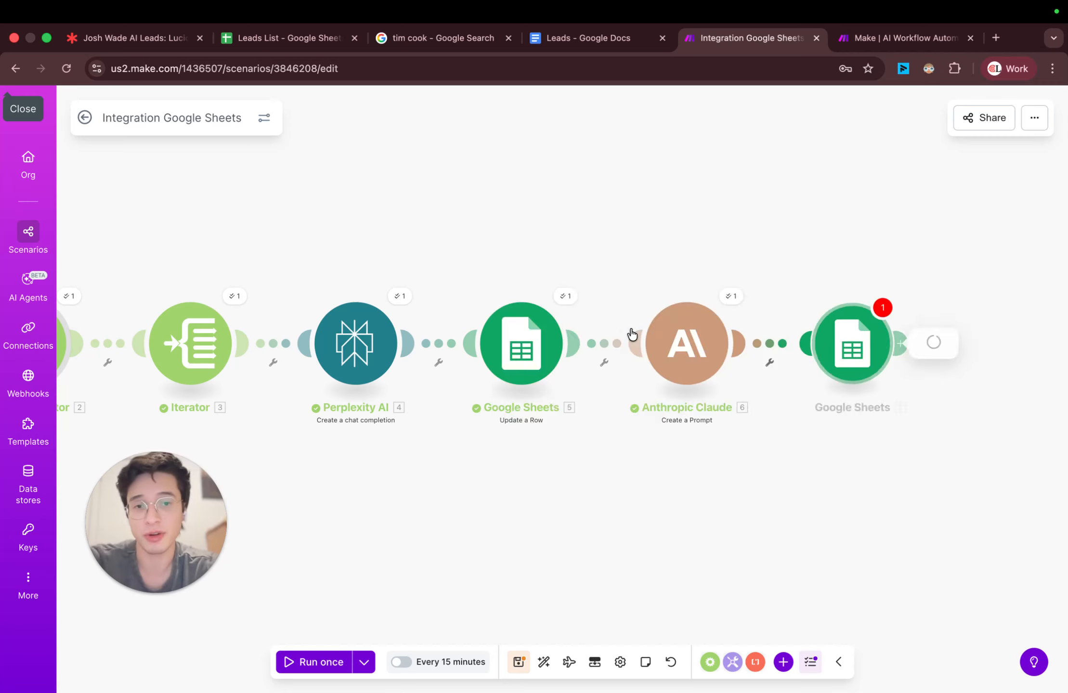
Step: Set the new Google Sheets module's spreadsheet to Leads List and its sheet to Sheet1
click(593, 453)
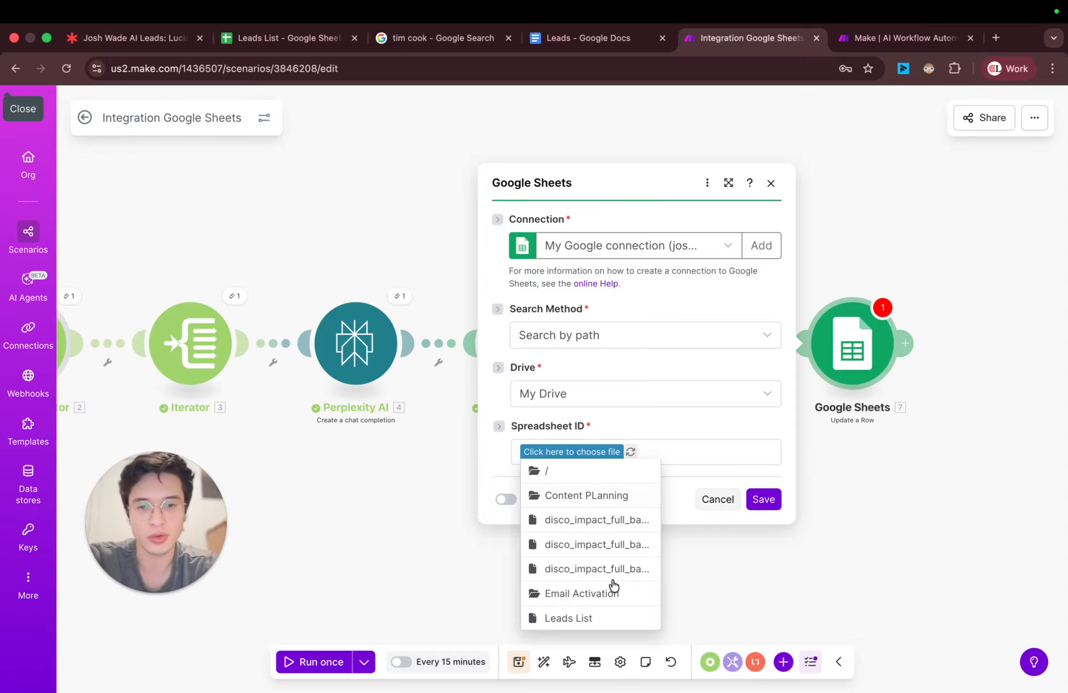
click(589, 619)
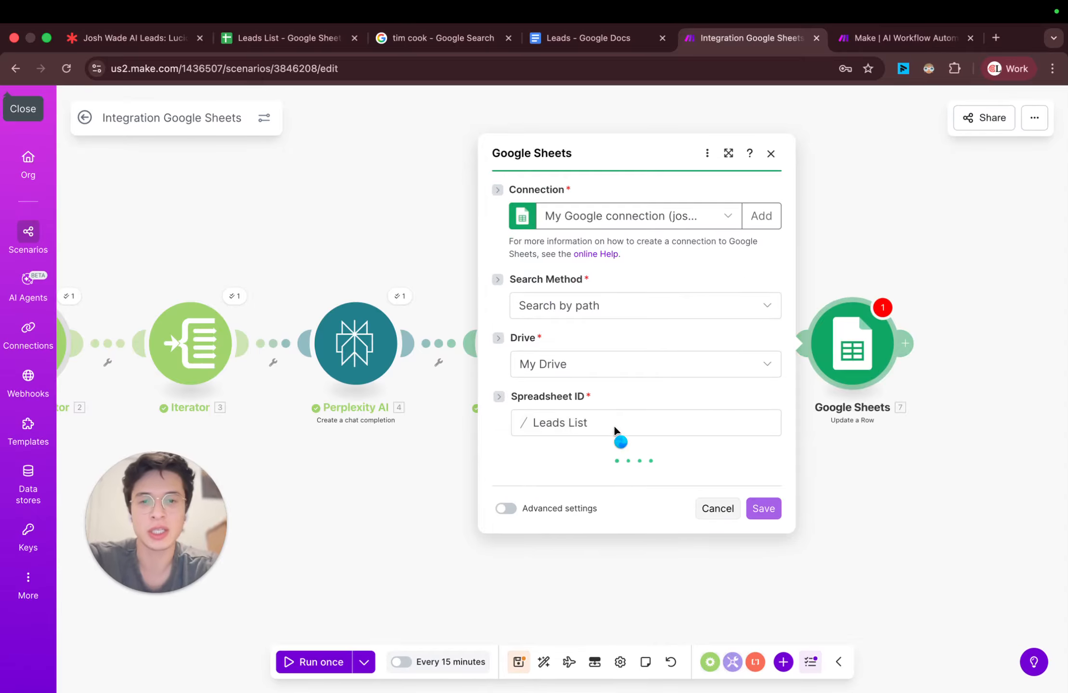
click(601, 478)
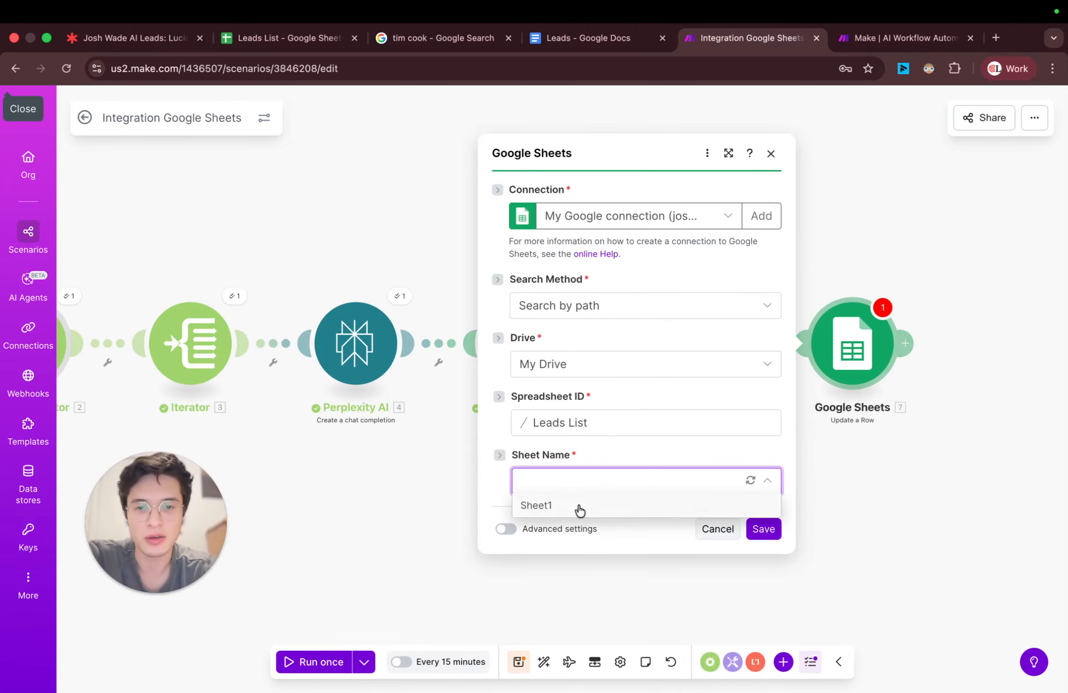
click(578, 505)
Step: Map the Iterator's Row number to the new Google Sheets module's row number
click(595, 496)
scroll(808, 449, down, 10)
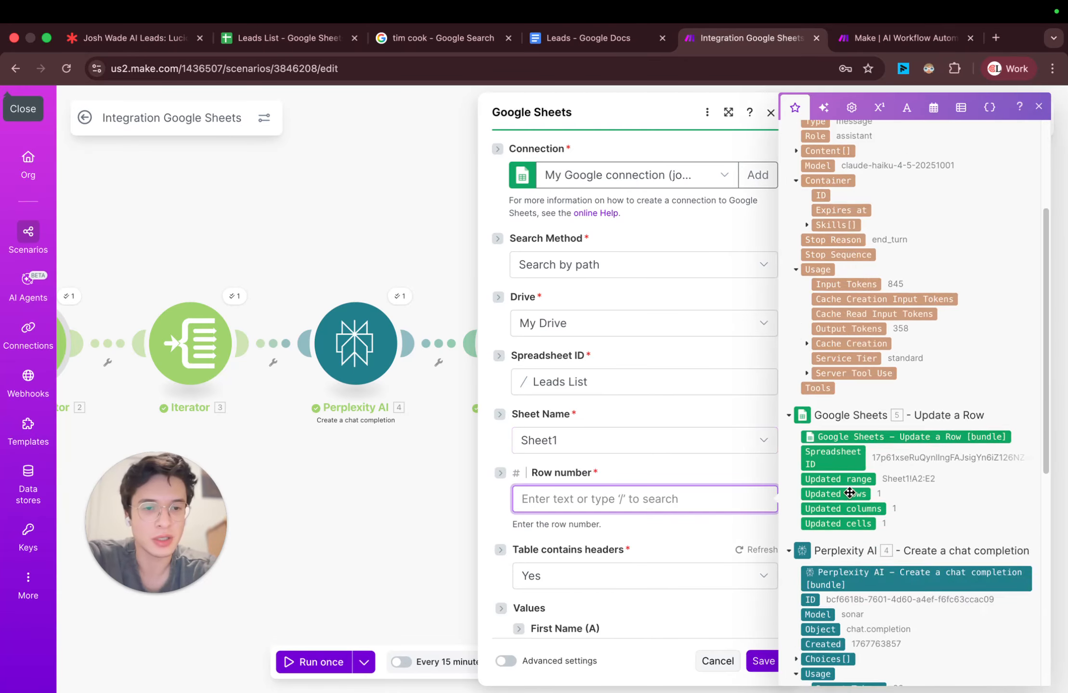
scroll(849, 493, up, 3)
scroll(850, 492, down, 4)
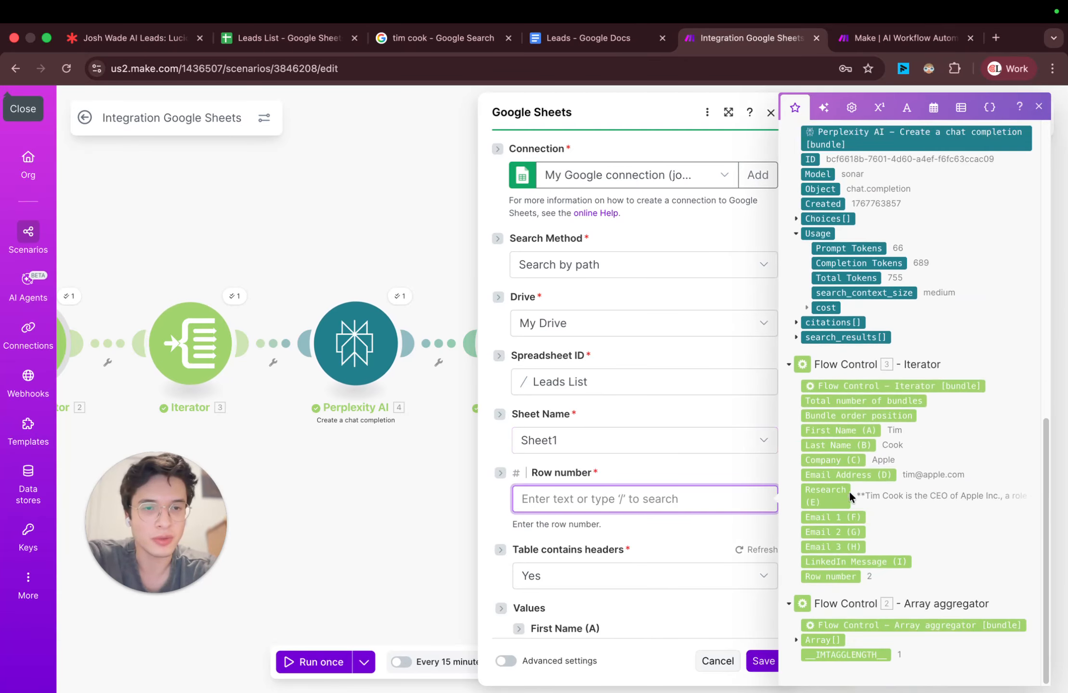
click(832, 576)
Step: Map Anthropic Claude's Text Response to the Email 1 (F) column value of the new Google Sheets module
scroll(679, 539, down, 5)
click(659, 441)
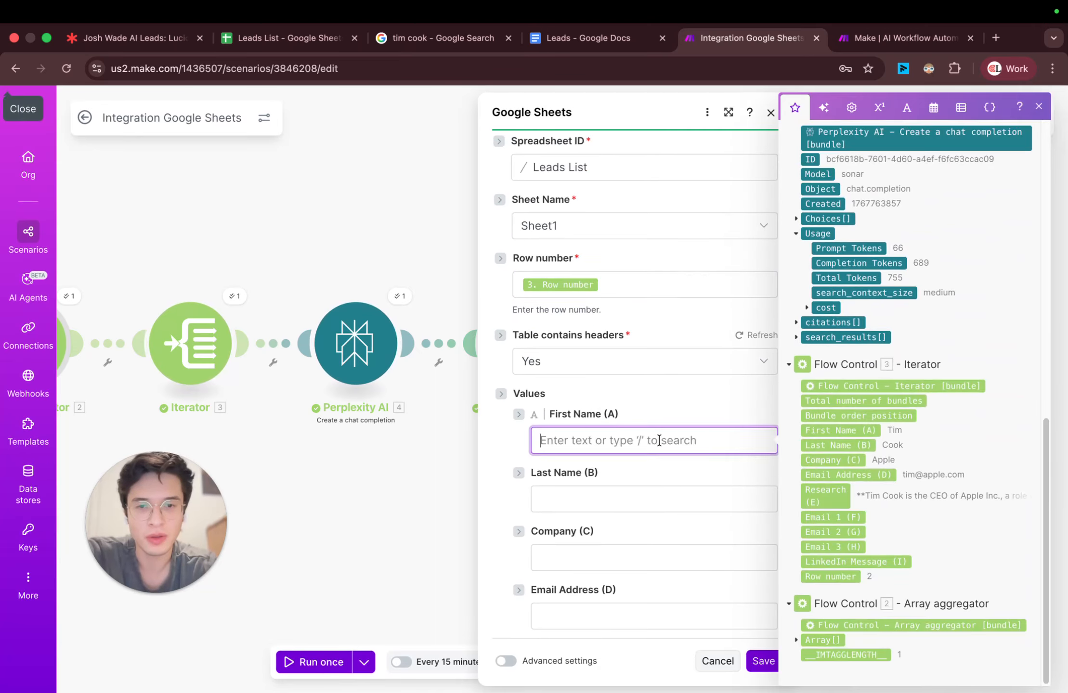
scroll(658, 441, down, 7)
click(636, 440)
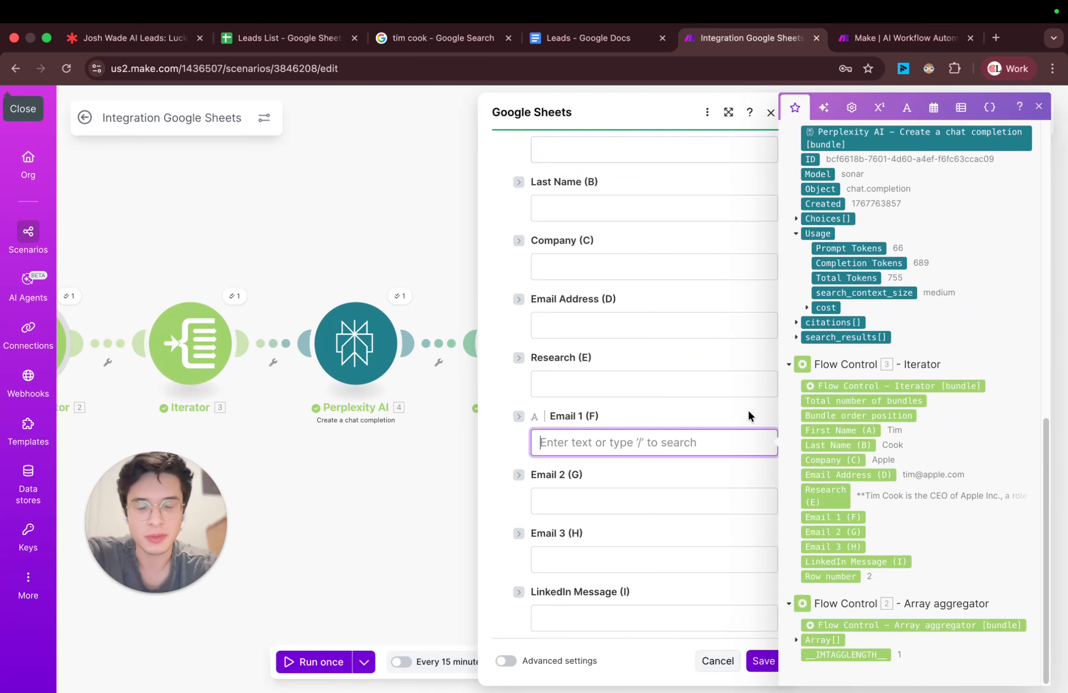
scroll(819, 410, up, 15)
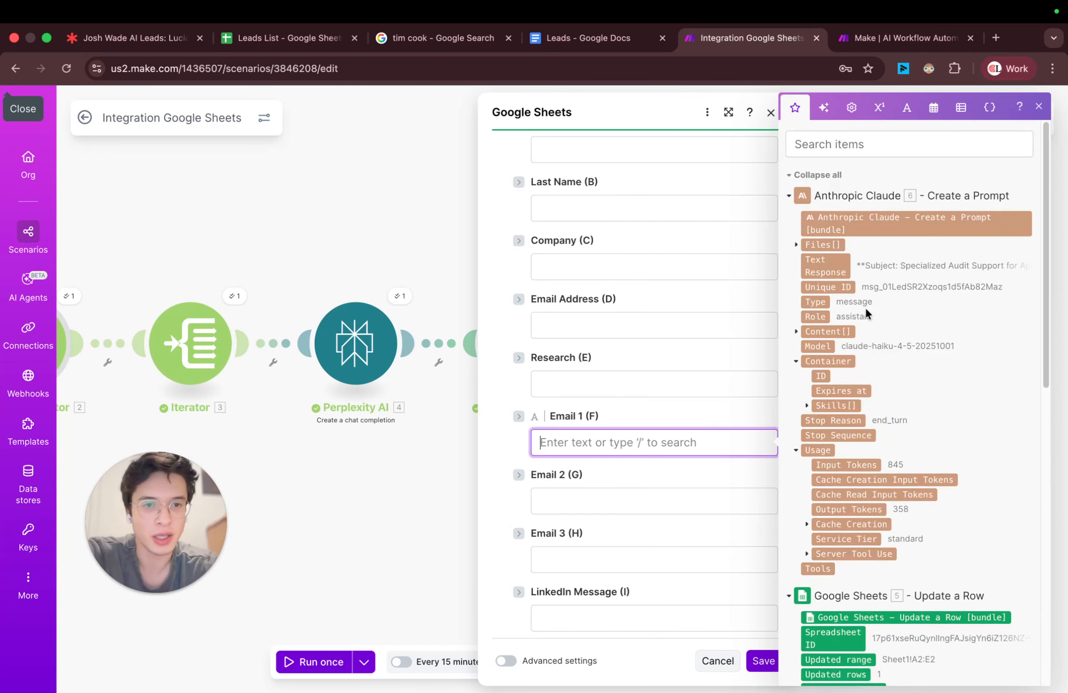
click(832, 266)
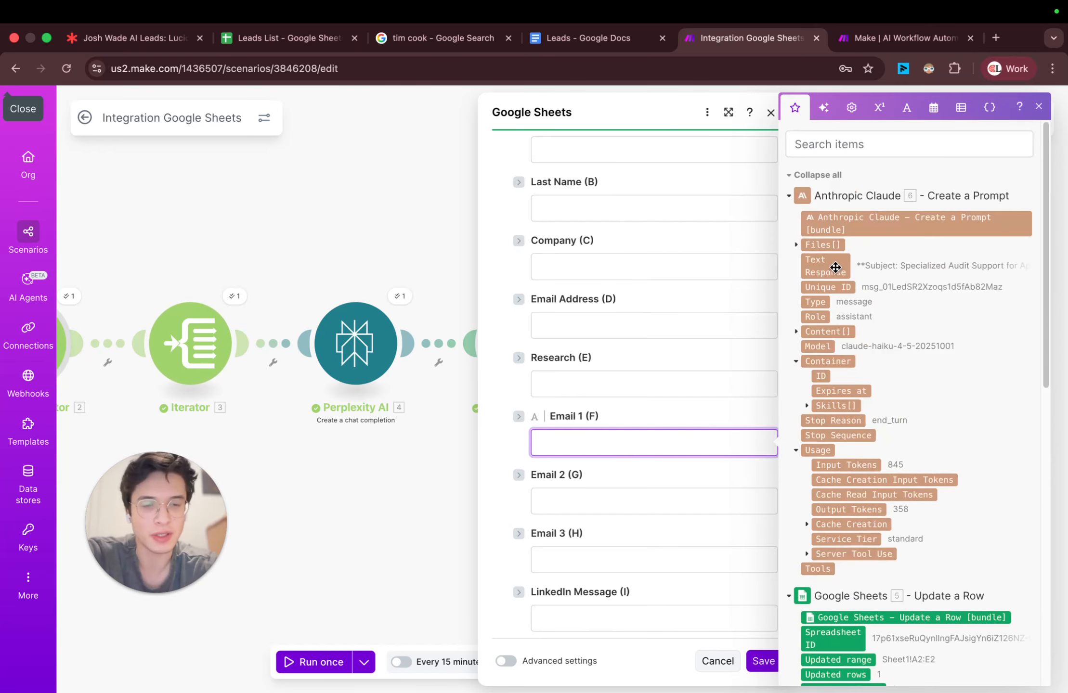
Step: Save the new Google Sheets module's settings and run the scenario once
click(762, 662)
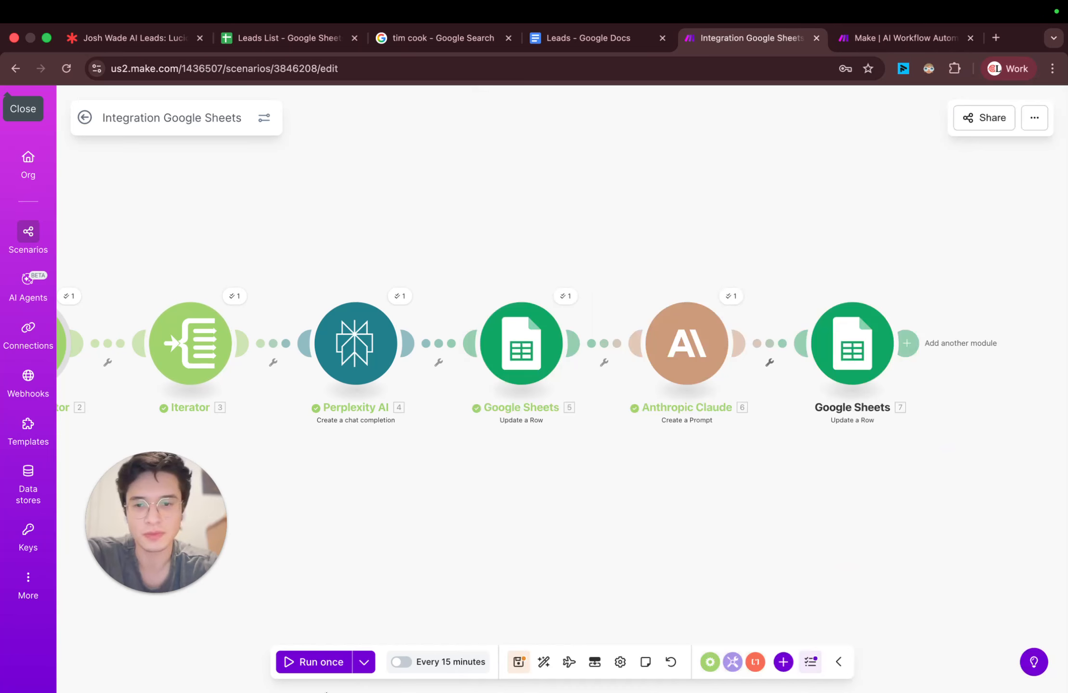
click(309, 665)
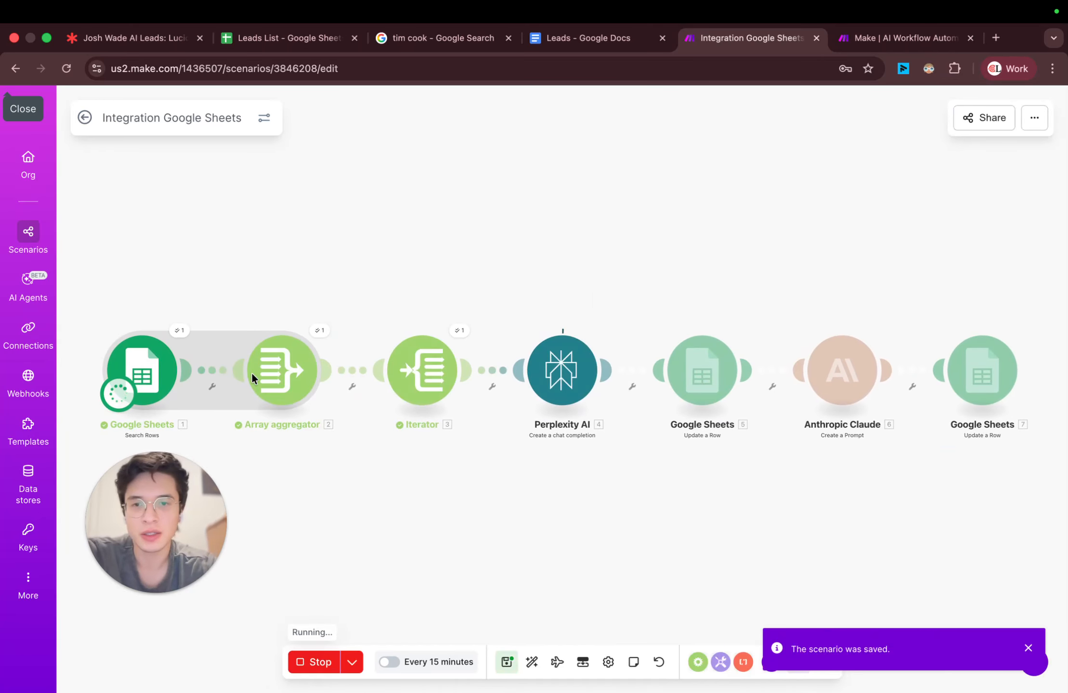
Step: Switch to the Leads List spreadsheet and clear the Research cell of the X lead in row 3
click(280, 42)
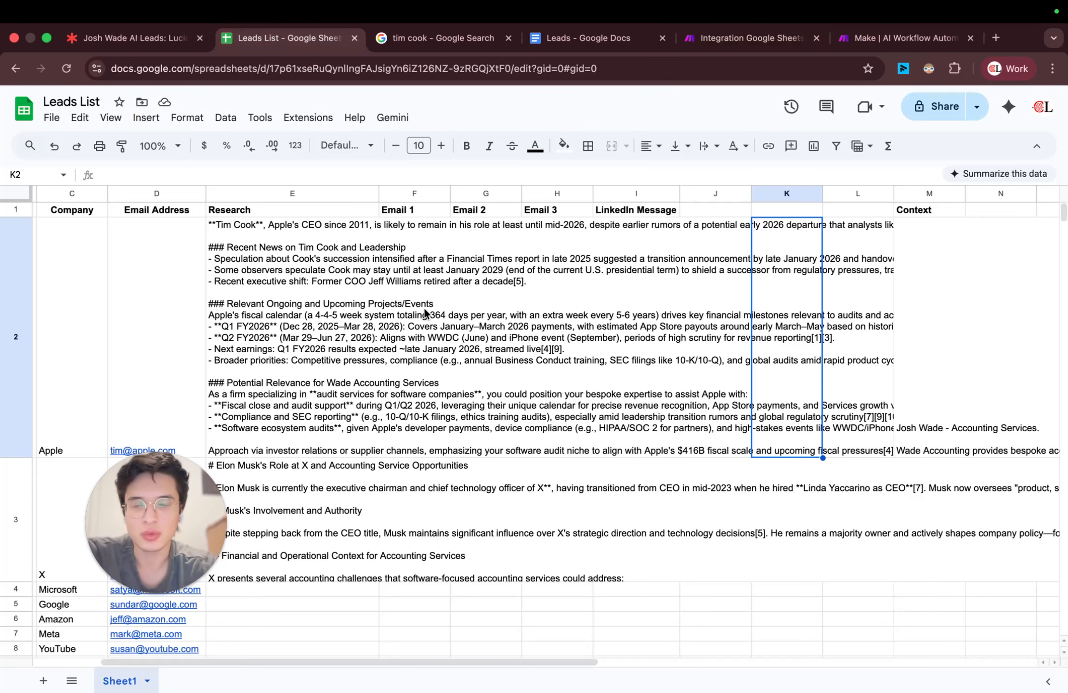
click(285, 485)
key(BackSpace)
key(Up)
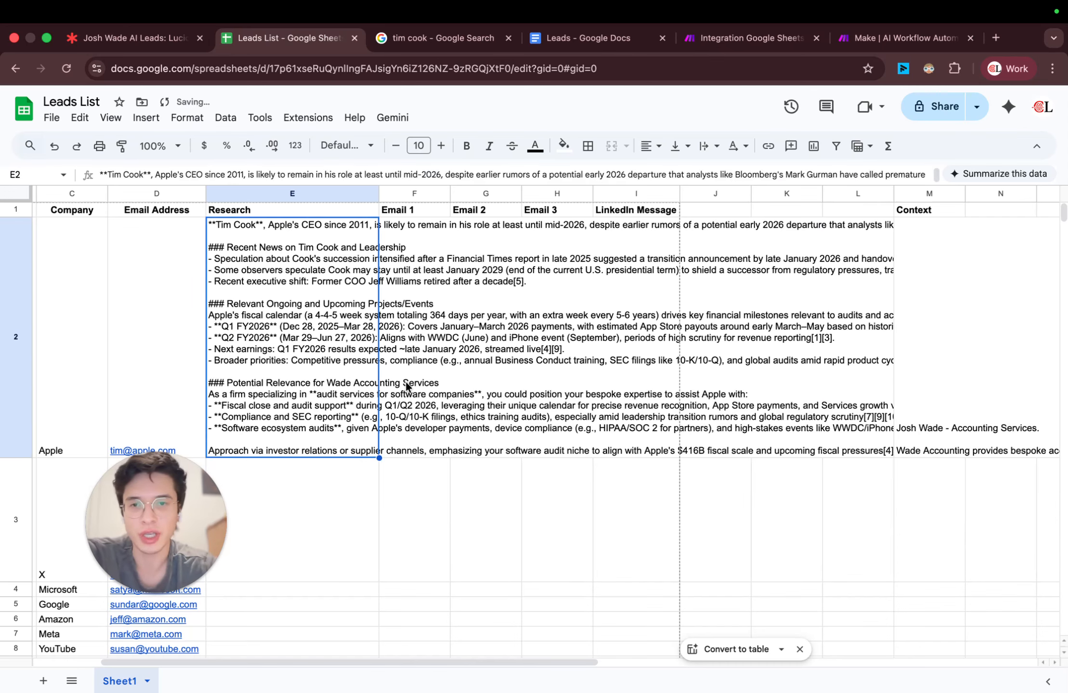
Step: Follow the scenario run's progress and widen the Email 1 column in Leads List for reading the draft
click(452, 283)
click(400, 253)
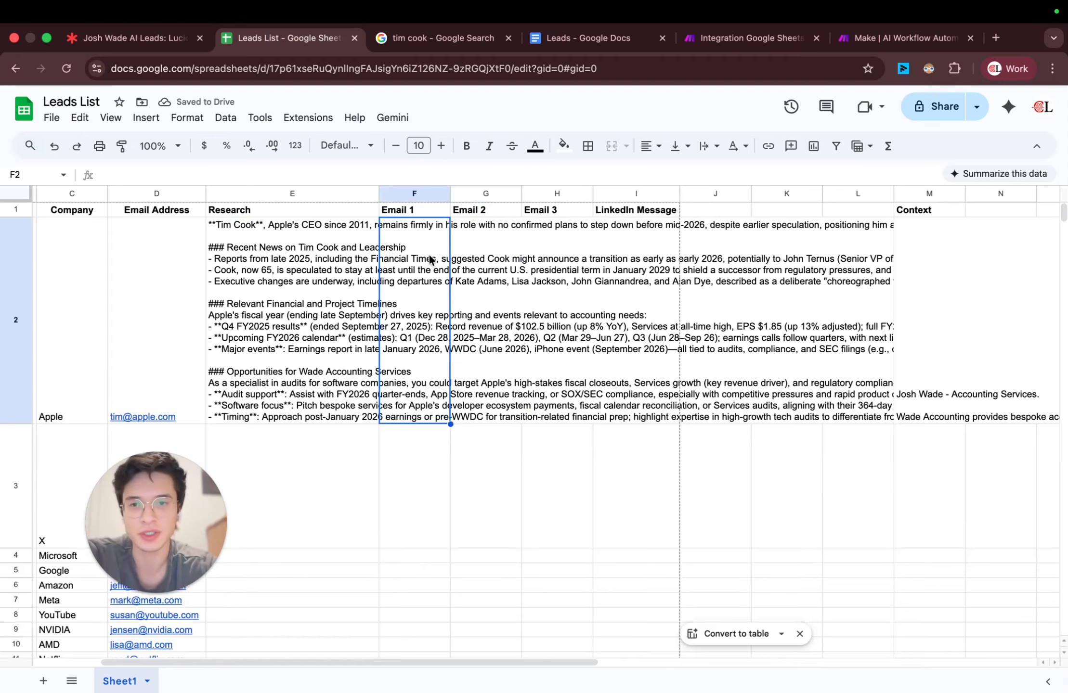
click(750, 39)
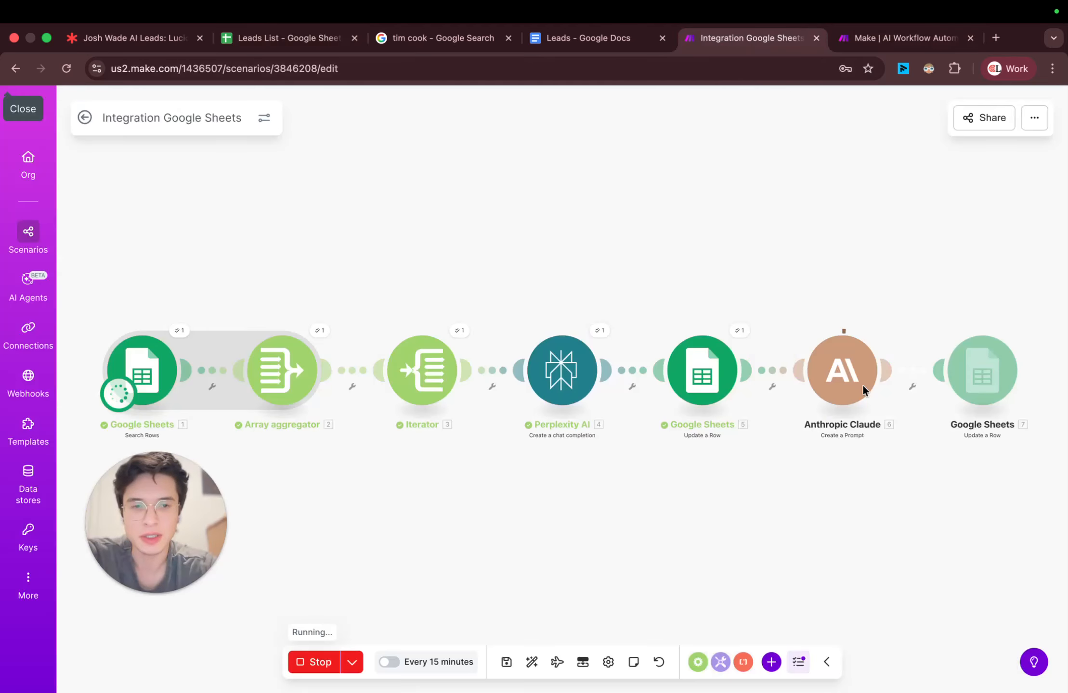
scroll(886, 342, up, 3)
click(285, 39)
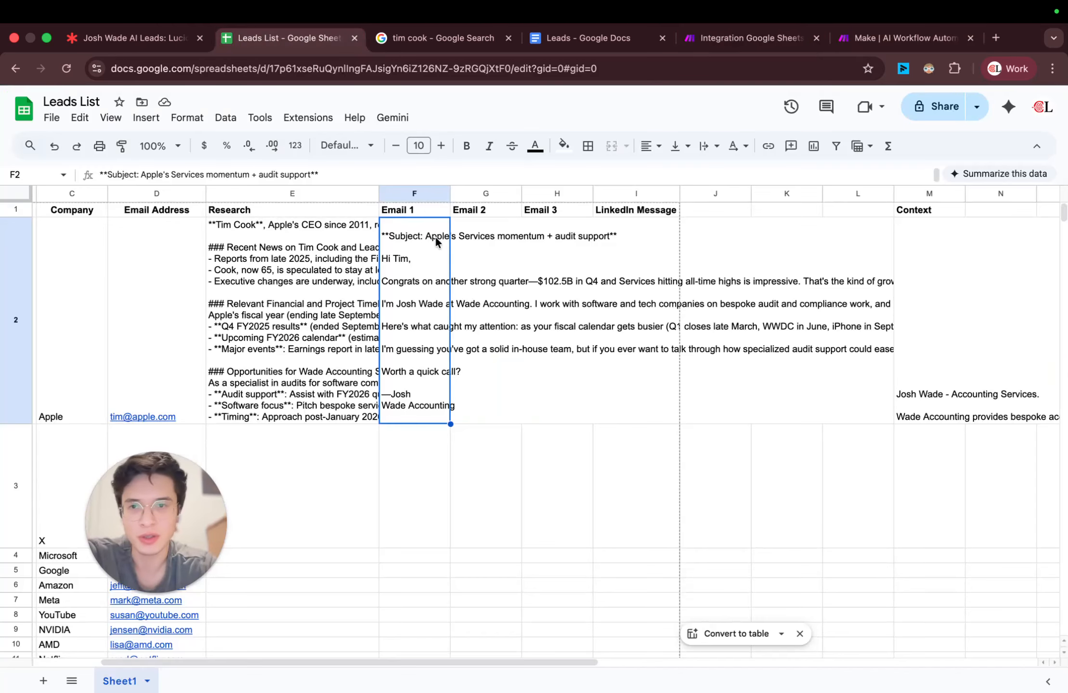
drag(450, 193, 667, 194)
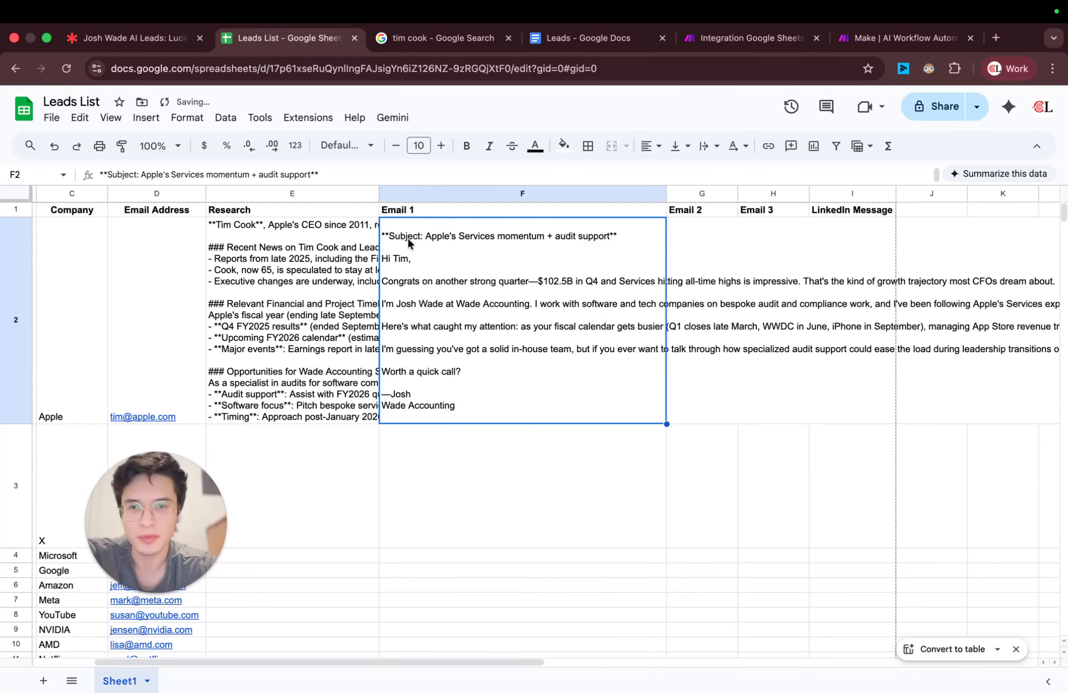
Step: Open the Apple lead's Email 1 text in cell F2 and examine its wording and em dashes
double_click(552, 282)
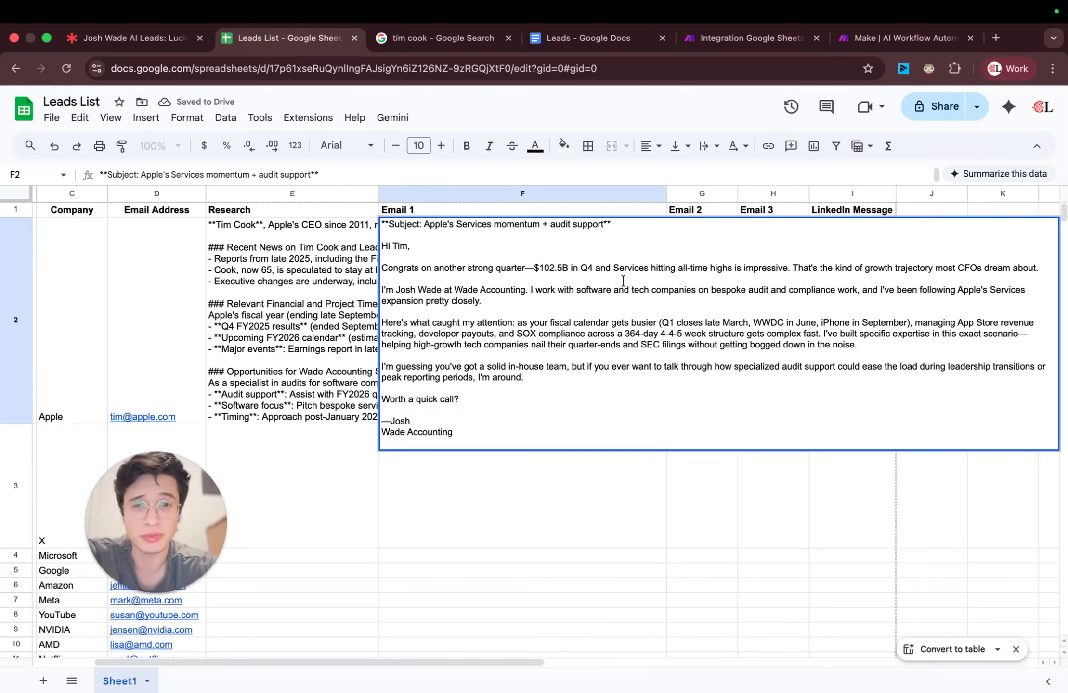
key(alt+Right)
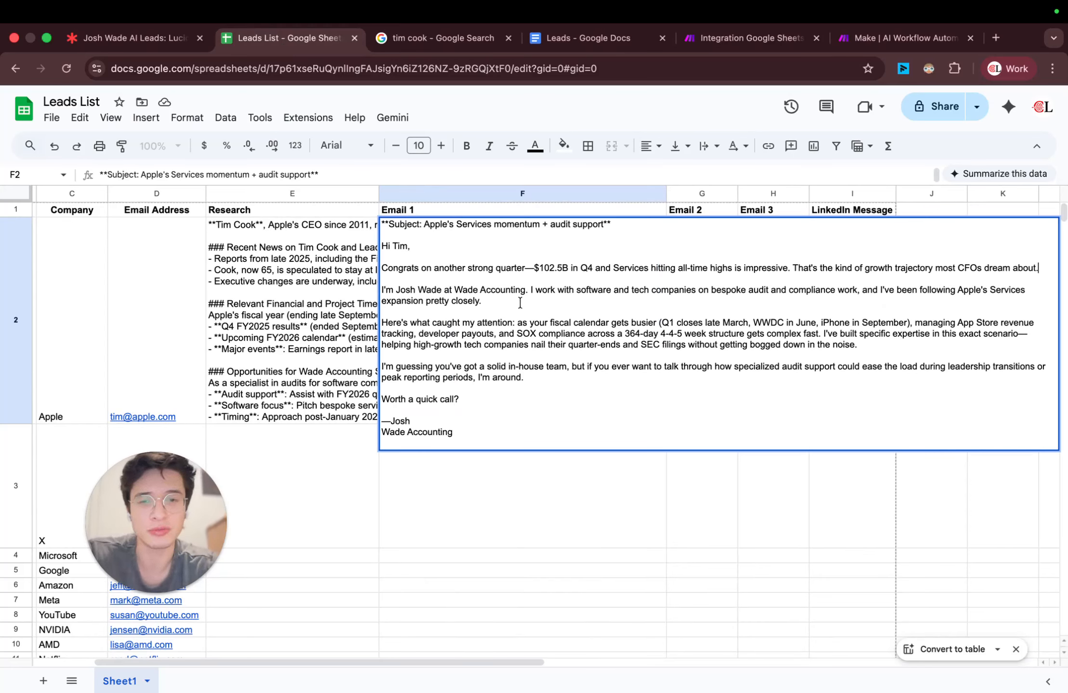
key(Down)
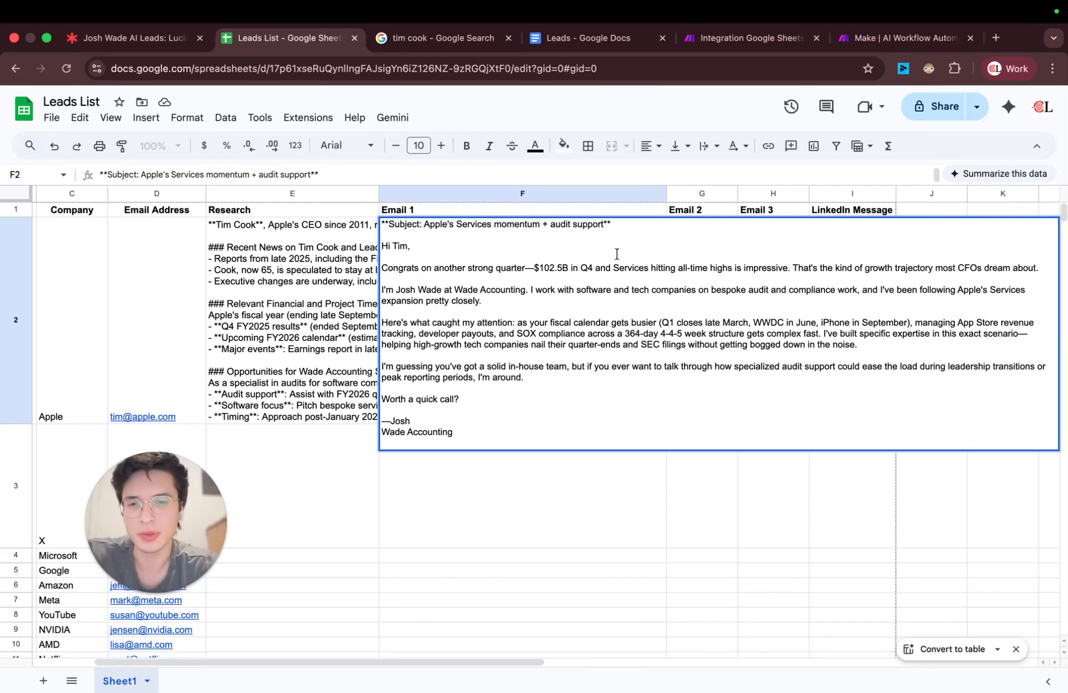
click(527, 264)
key(shift+Right)
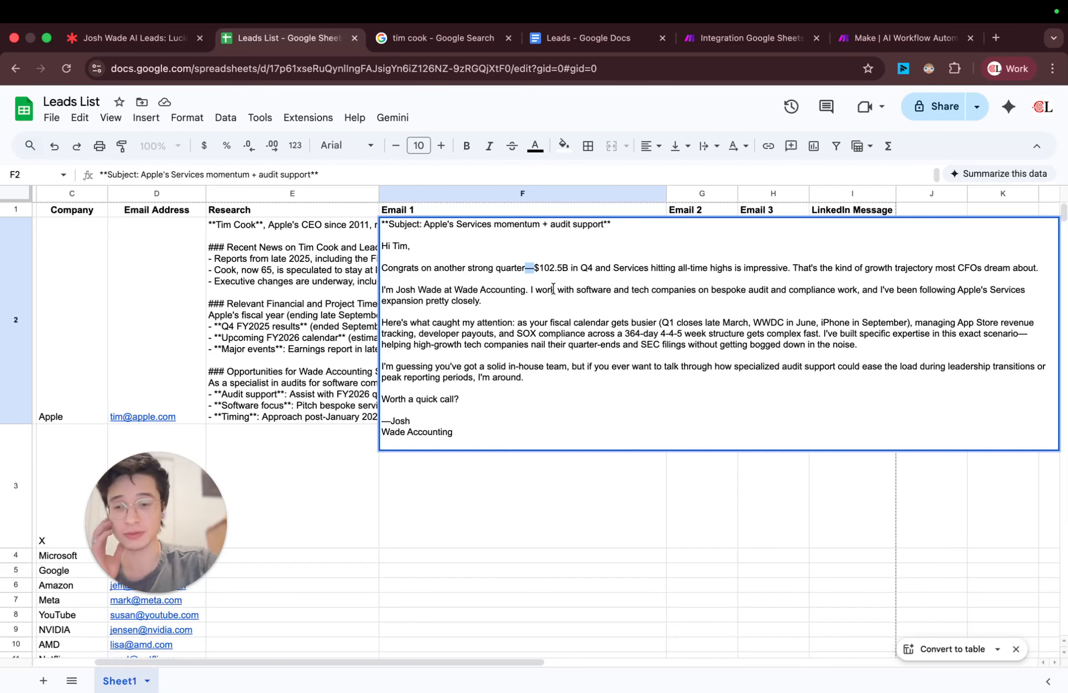
click(535, 272)
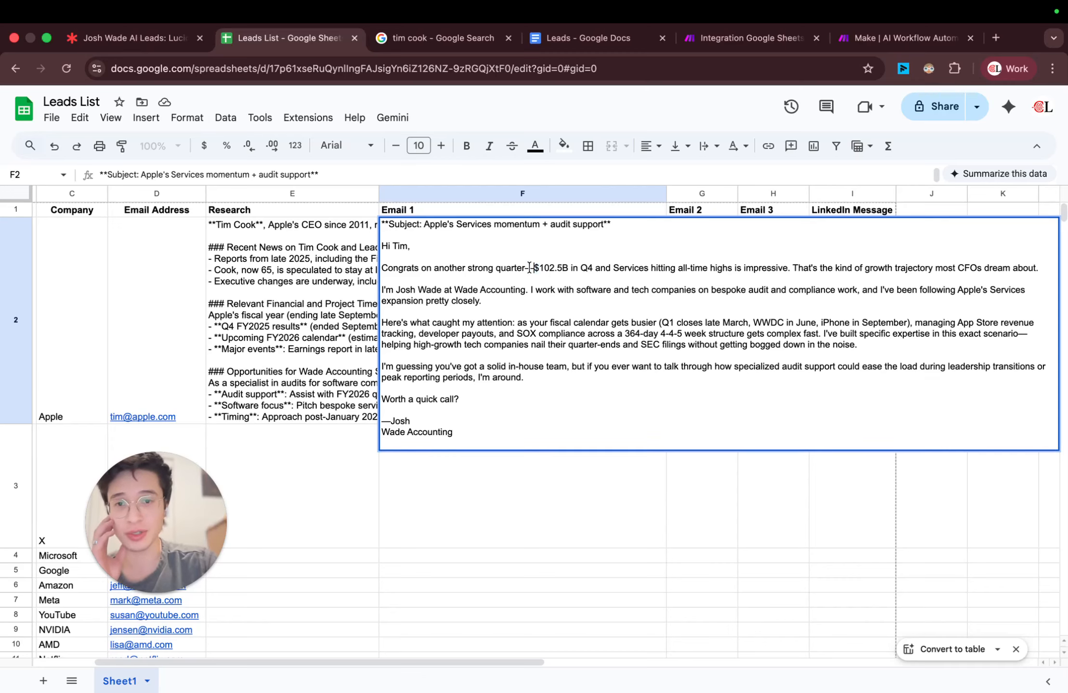
double_click(522, 268)
drag(526, 268, 538, 272)
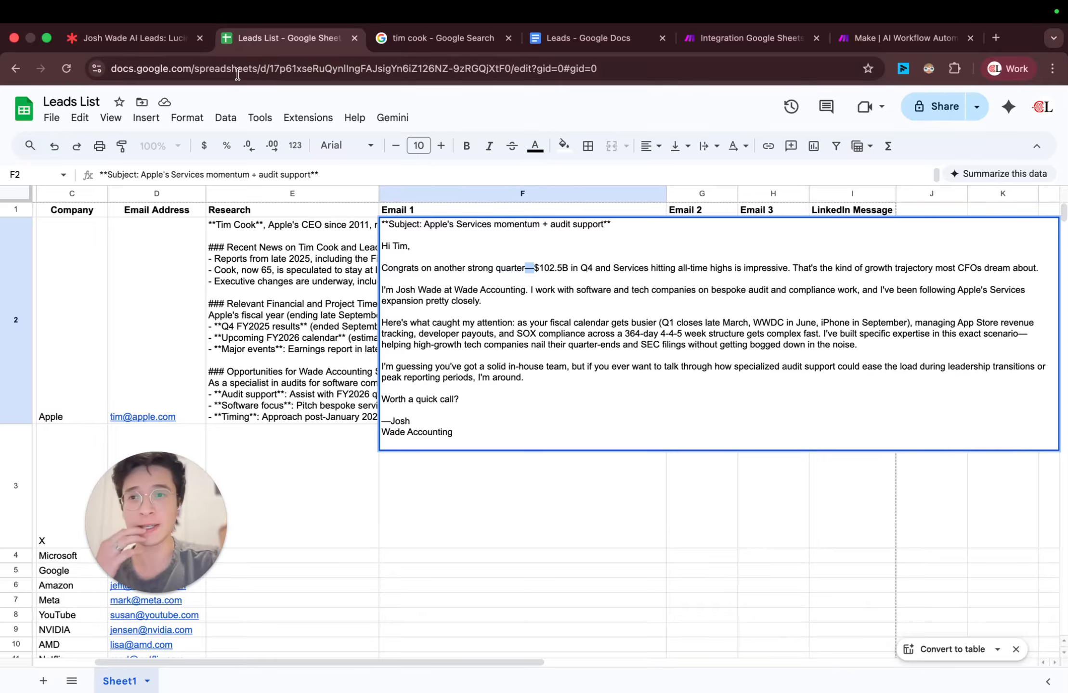
Step: In Make, add the instruction Don't use em dashes "—" to the style rules of the Anthropic Claude prompt and save the module
click(751, 38)
click(782, 414)
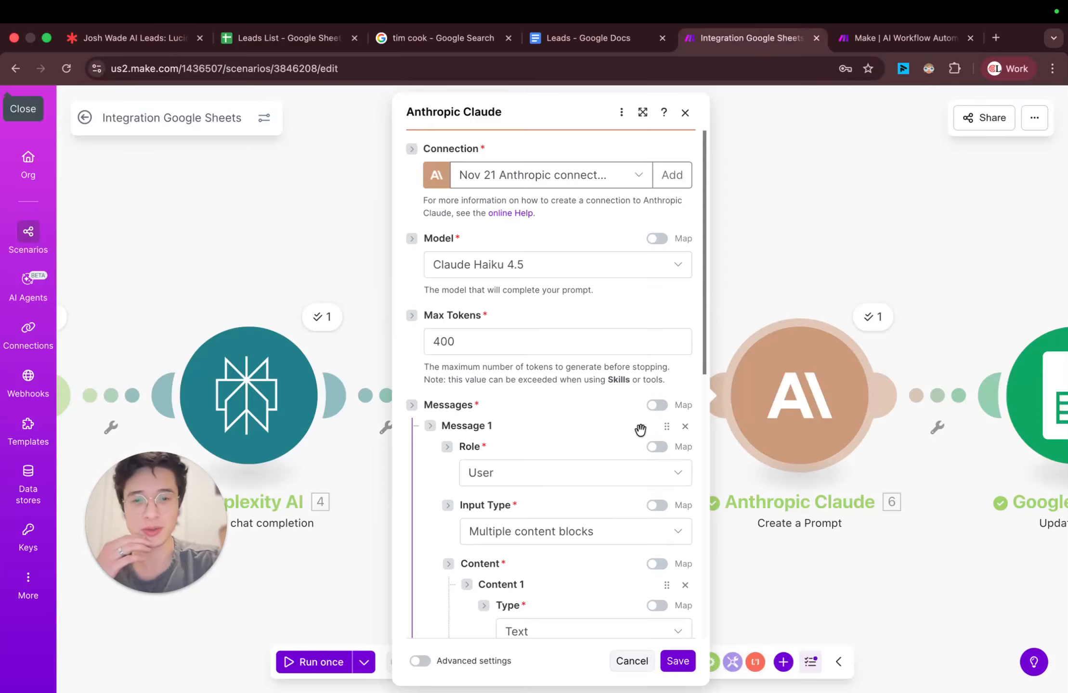
scroll(624, 433, down, 10)
click(622, 468)
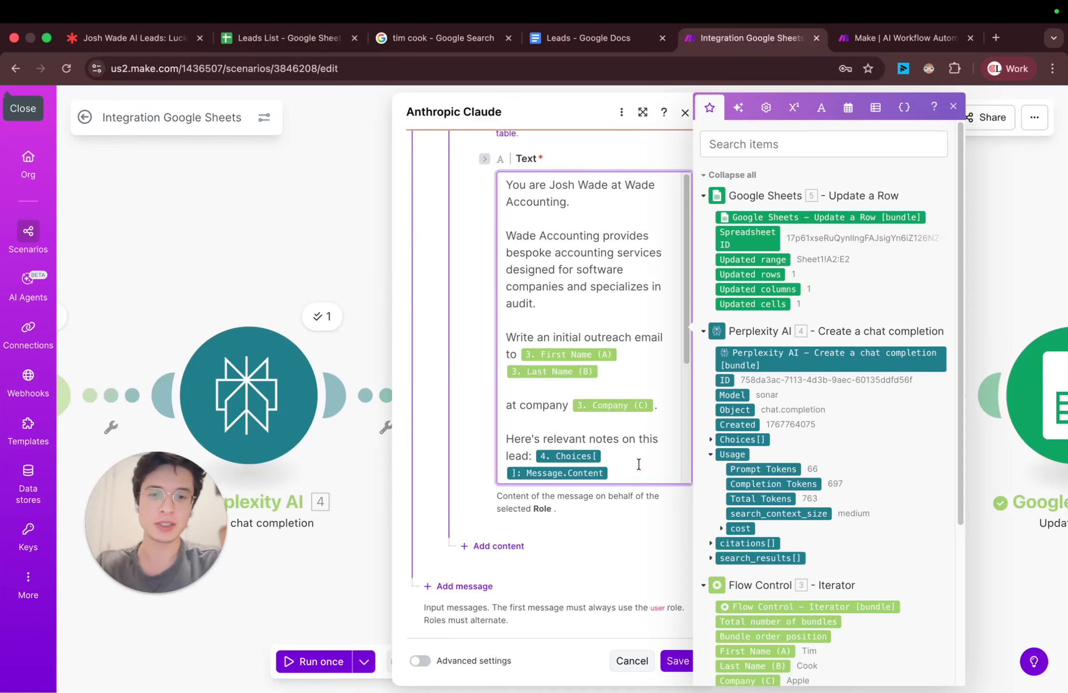
click(954, 107)
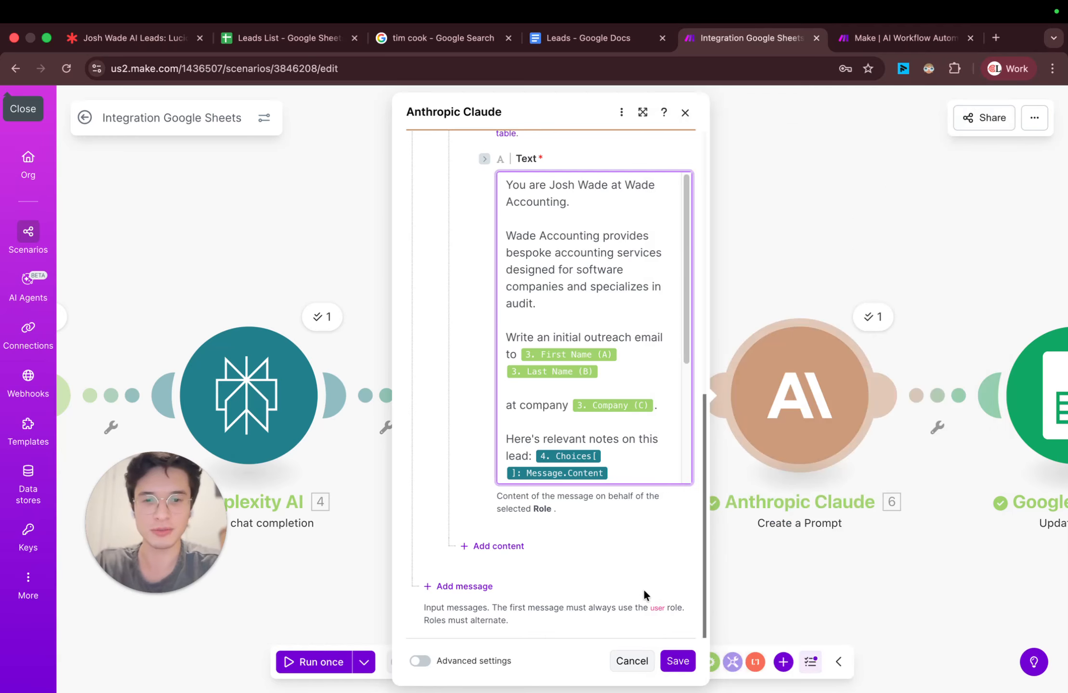
click(609, 441)
scroll(608, 441, down, 4)
text(Don't use em dashes)
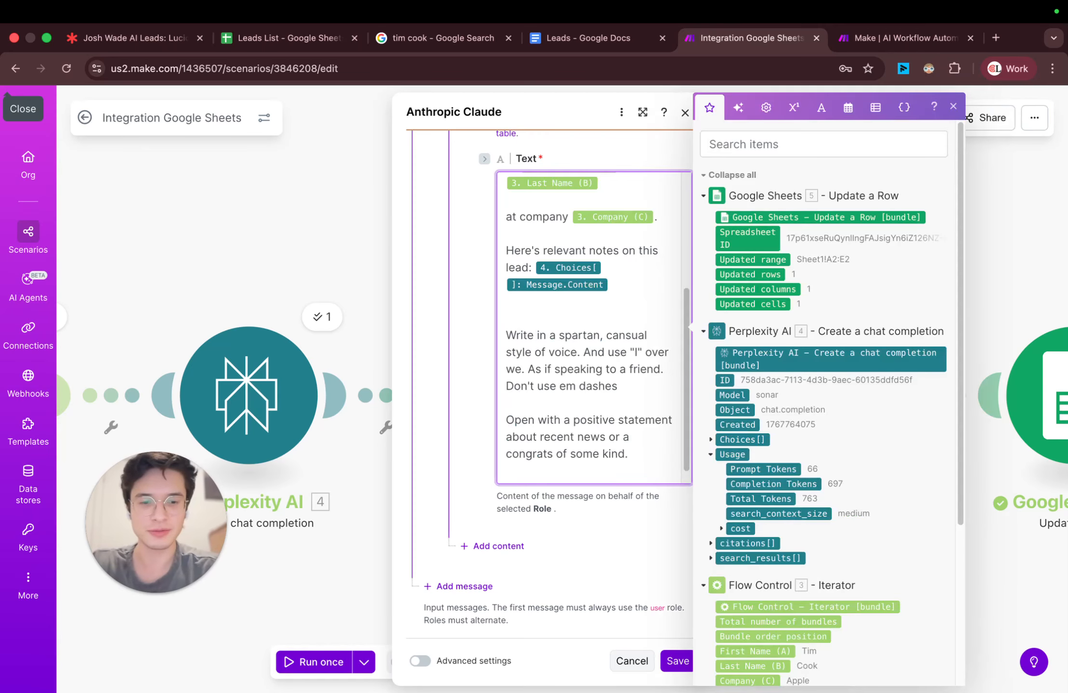
text( "—")
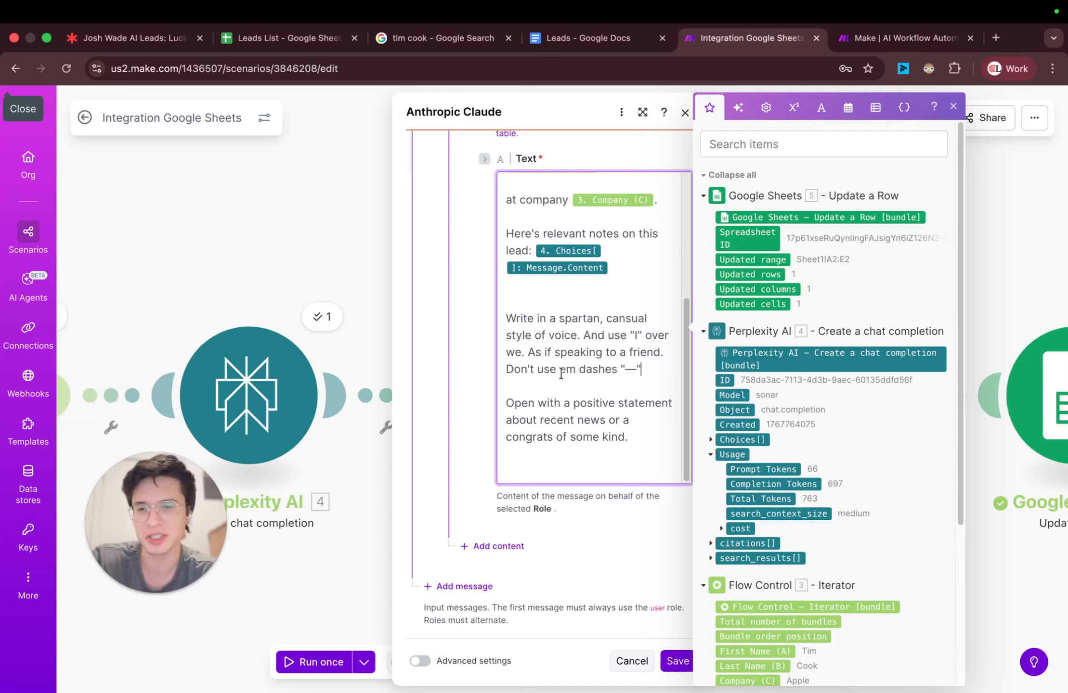
triple_click(653, 374)
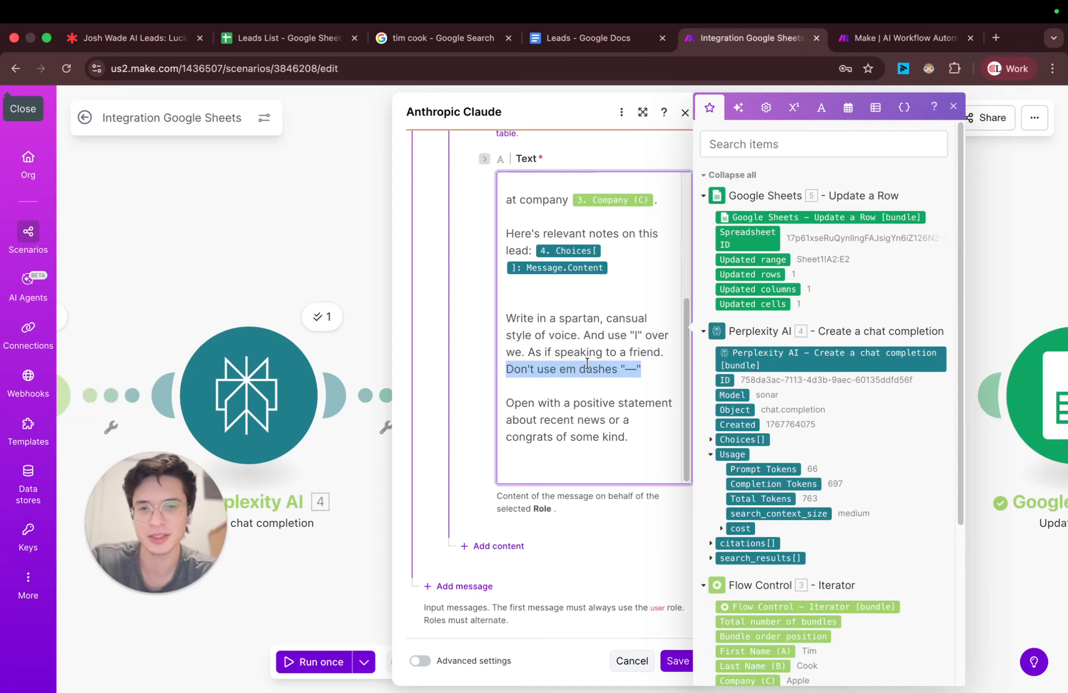
click(677, 661)
Step: Save the scenario with the revised Claude prompt
scroll(818, 545, right, 5)
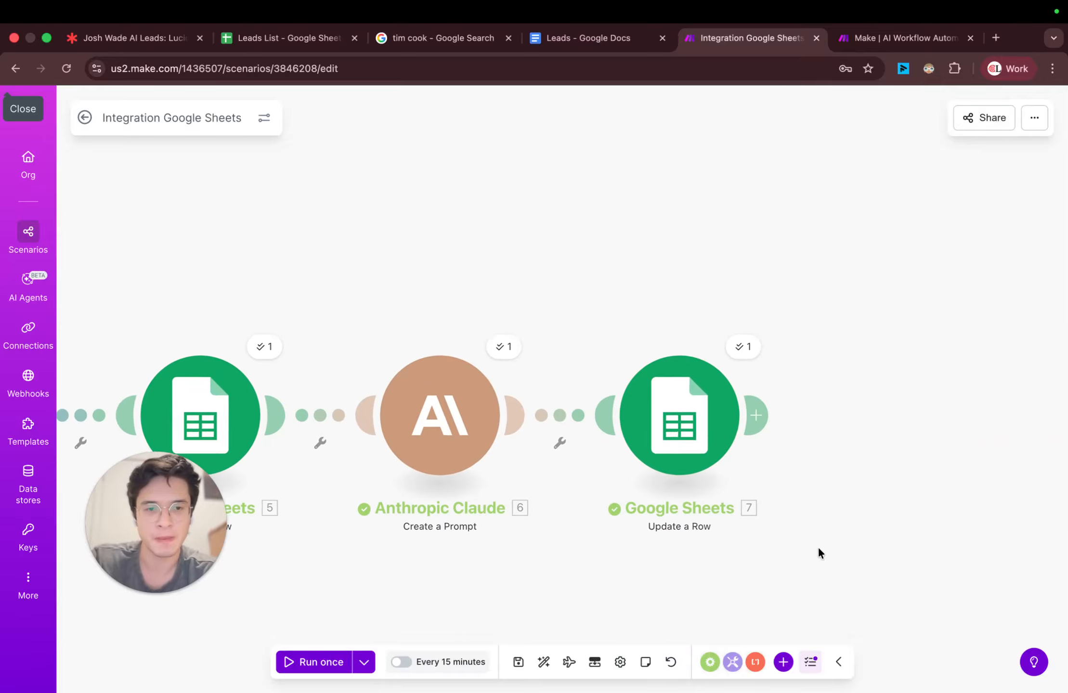
scroll(818, 546, right, 3)
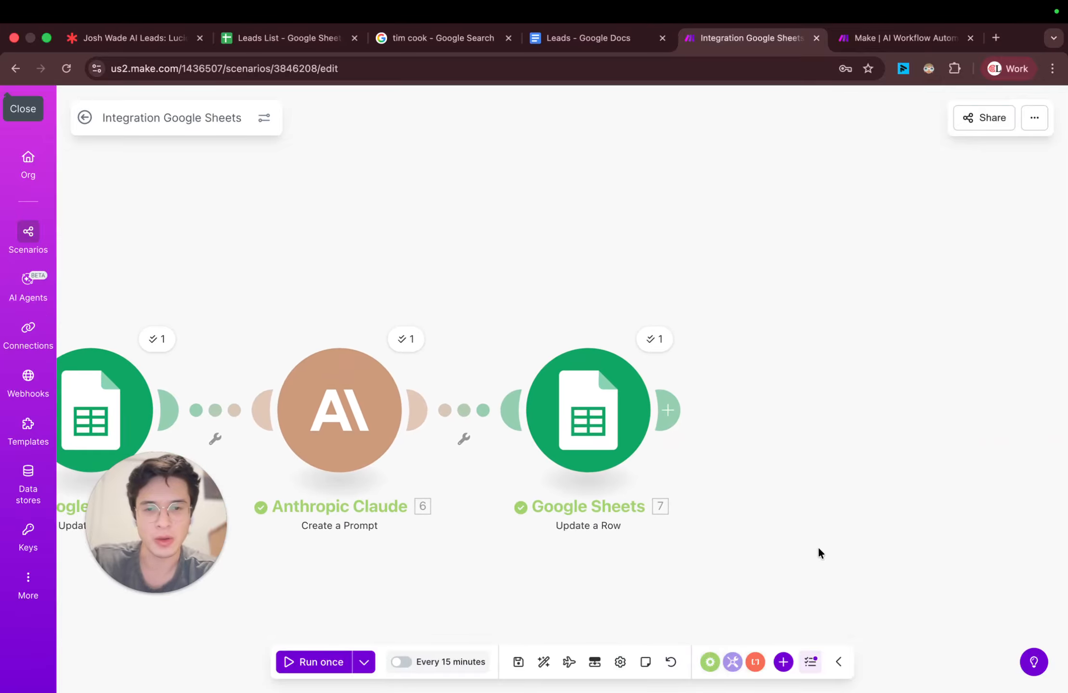
click(518, 663)
Step: Switch to Leads List and review row 2's Research, Email 1, Email 2, Email 3 and LinkedIn Message cells
click(244, 40)
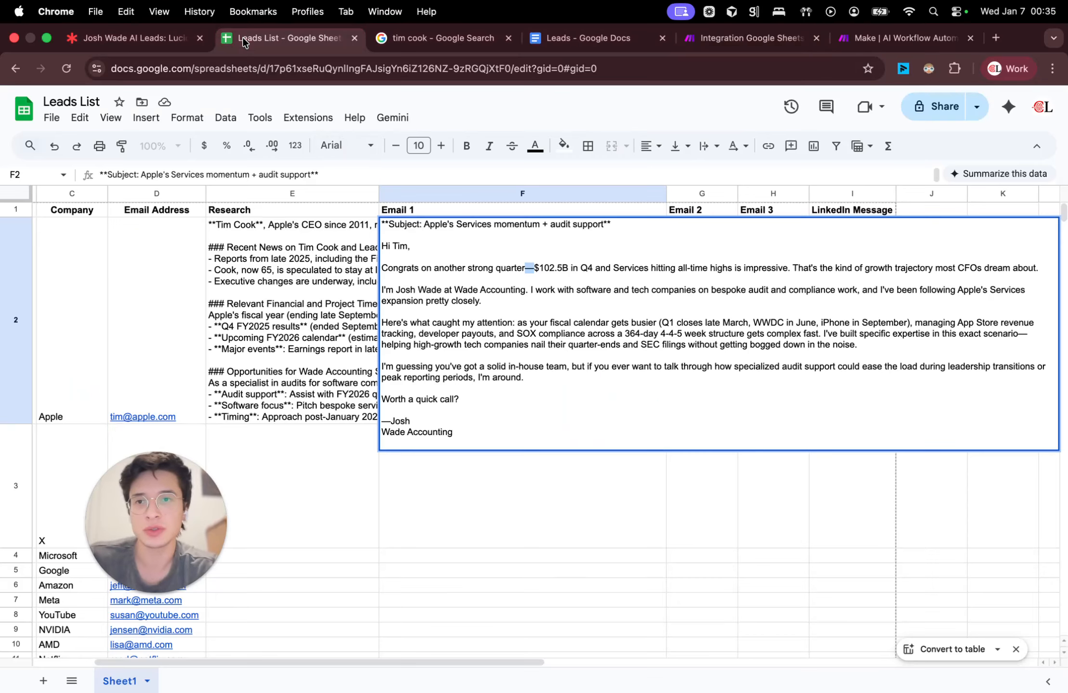
click(337, 260)
scroll(480, 251, left, 3)
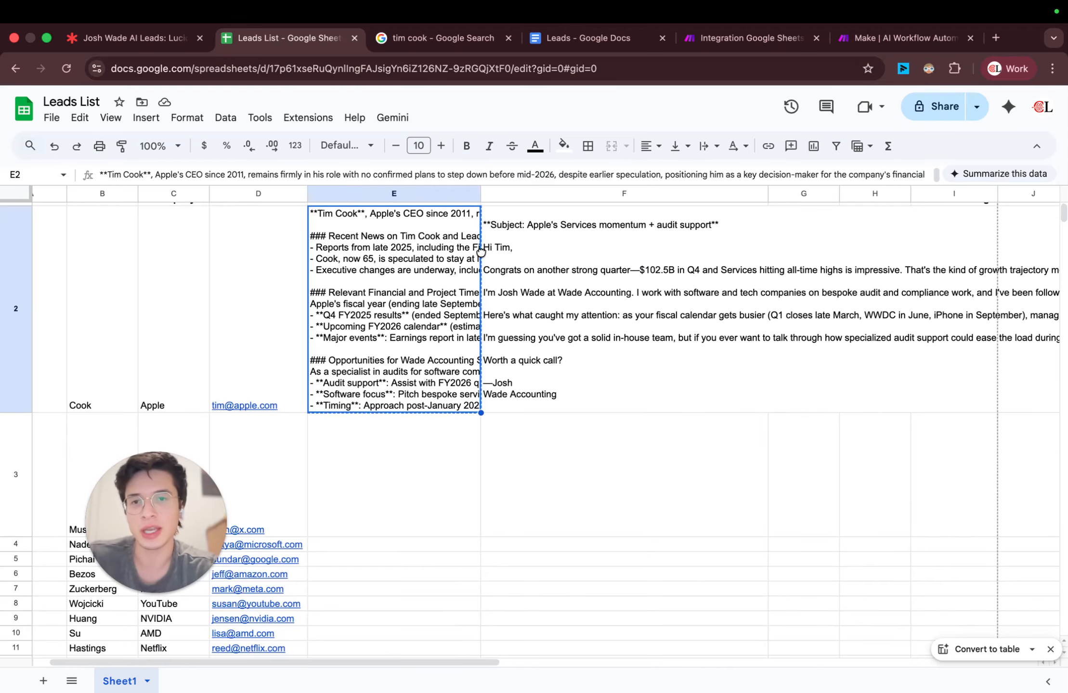
scroll(480, 251, up, 1)
scroll(480, 251, right, 2)
click(486, 258)
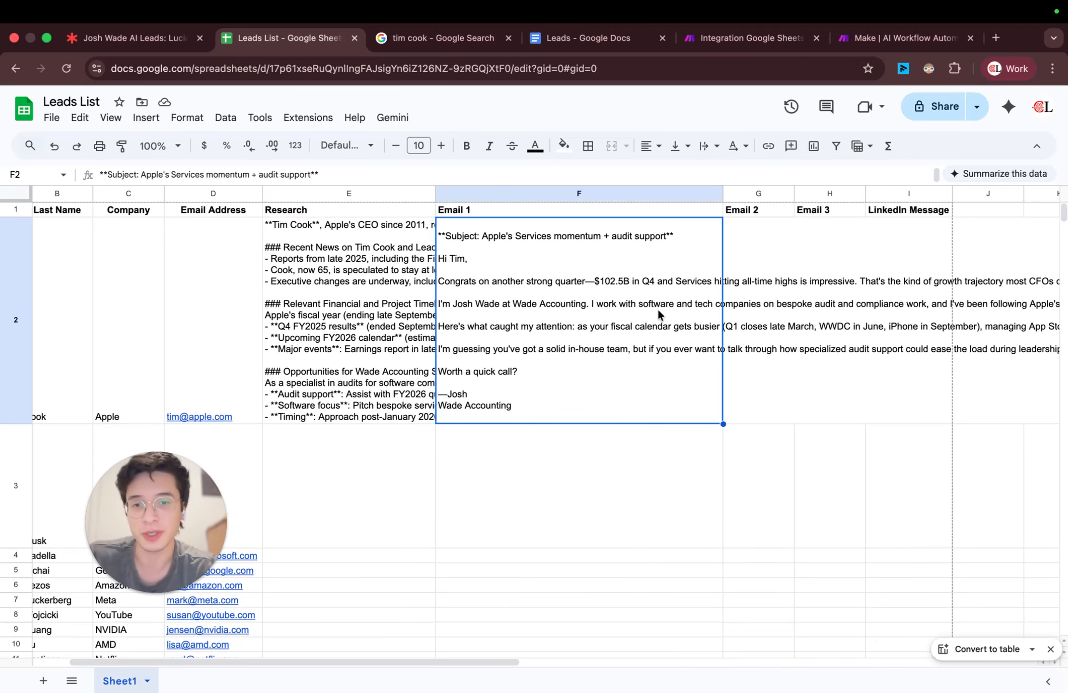
click(752, 301)
click(815, 260)
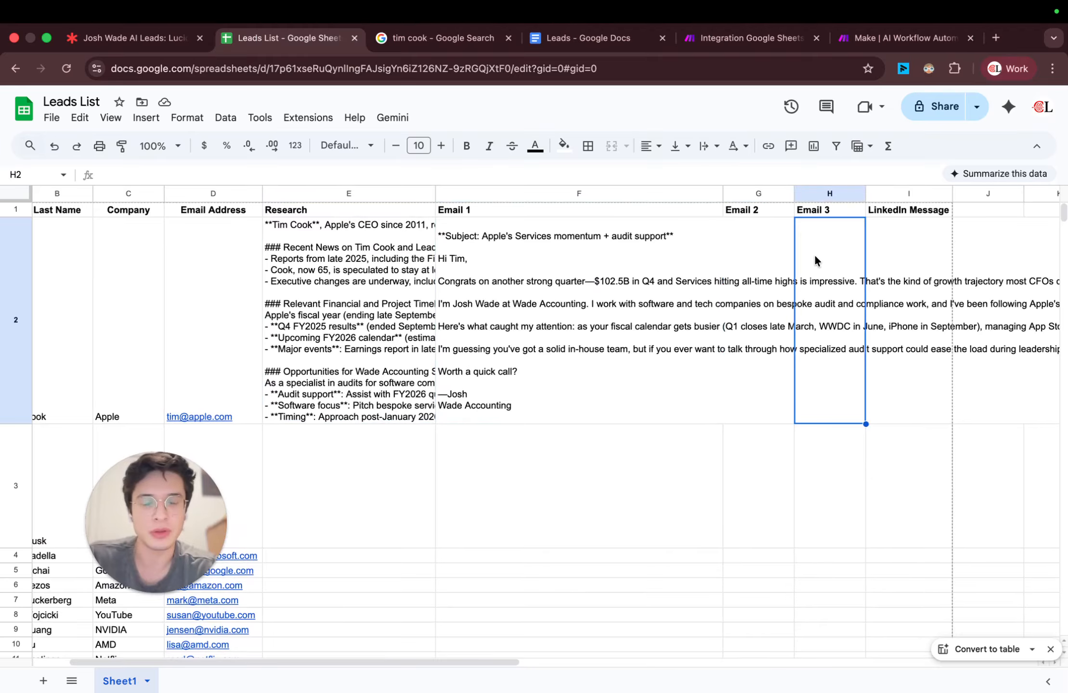
key(Left)
key(Left)
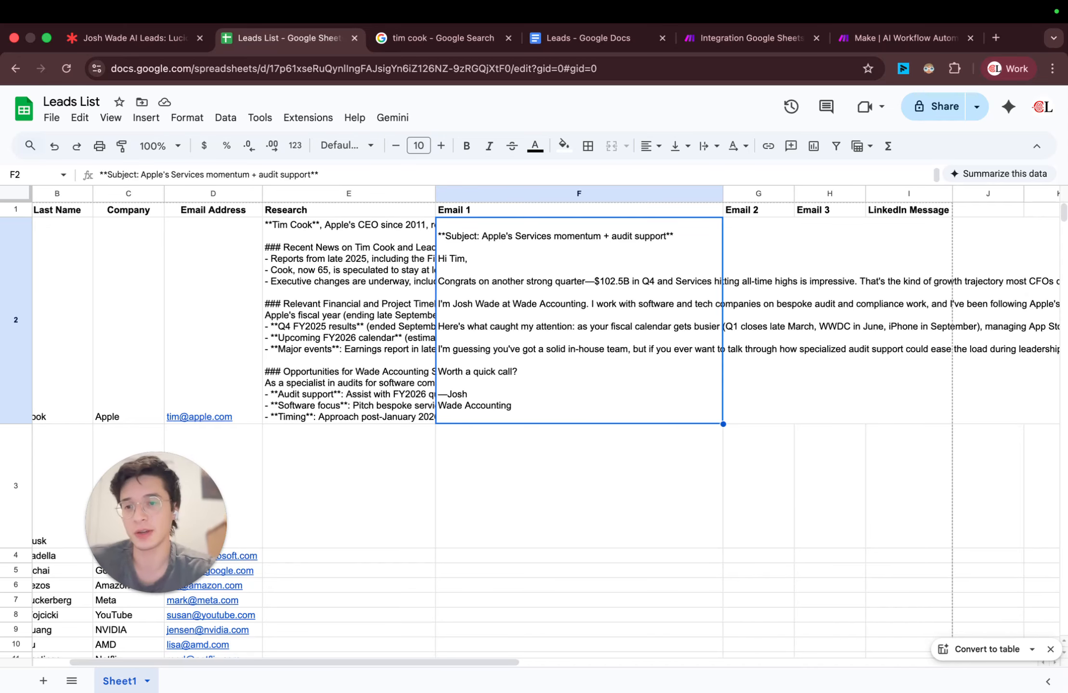
key(Right)
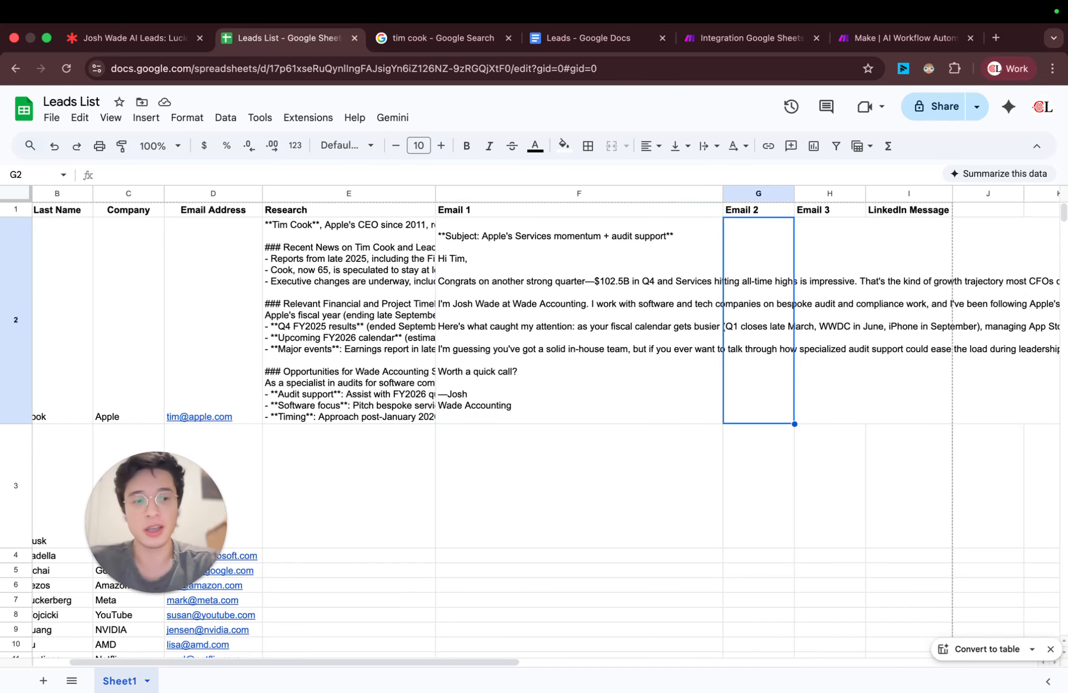
key(Right)
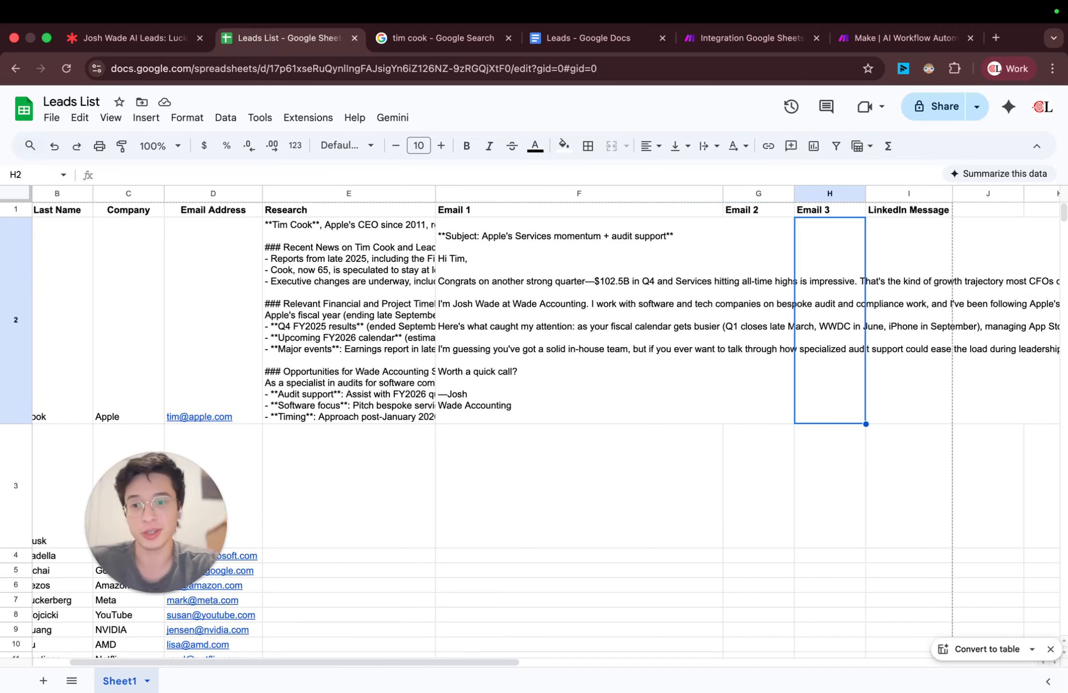
key(Right)
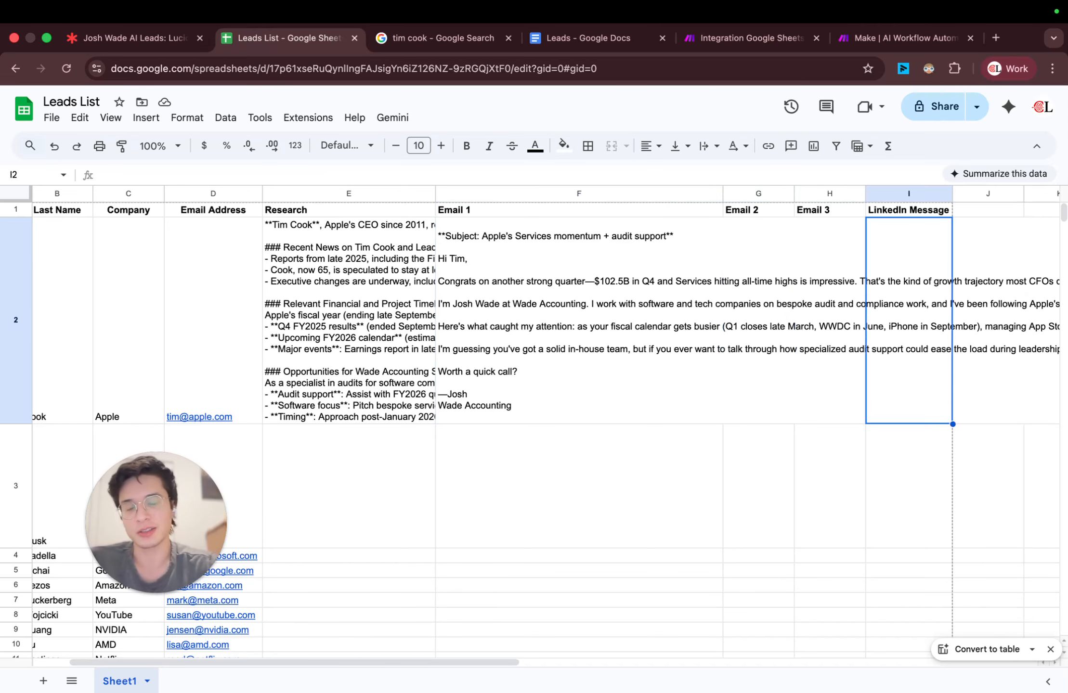
key(Left)
key(Left)
key(Left)
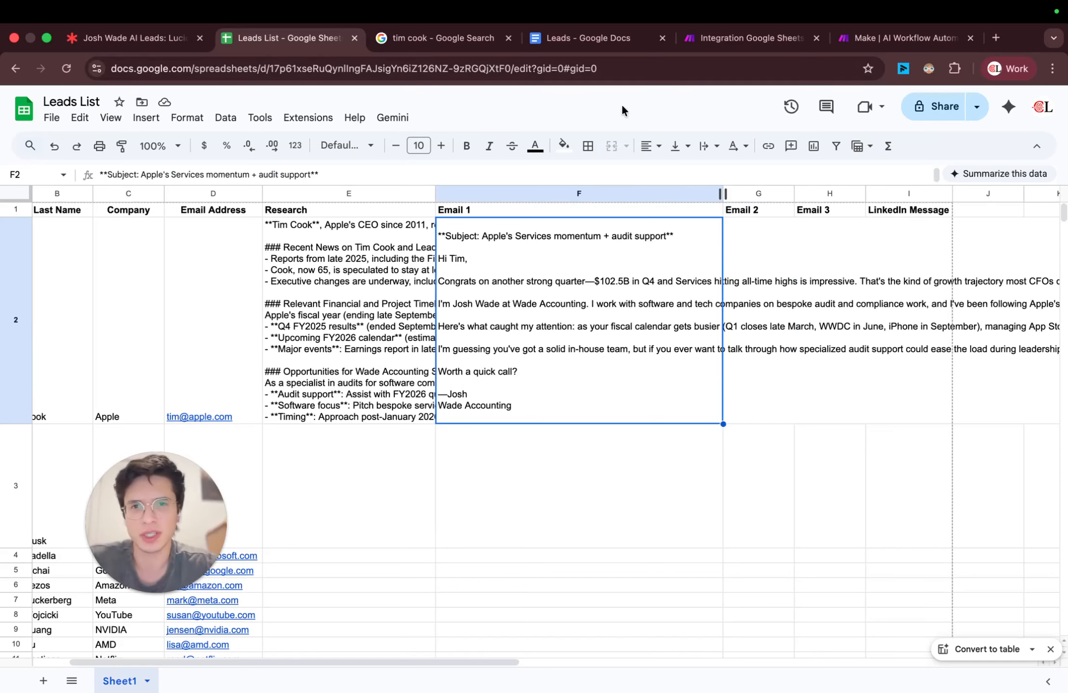
Step: Look over the Leads document and the Lucidspark board, and return to the final modules of the Make scenario
click(419, 38)
click(616, 39)
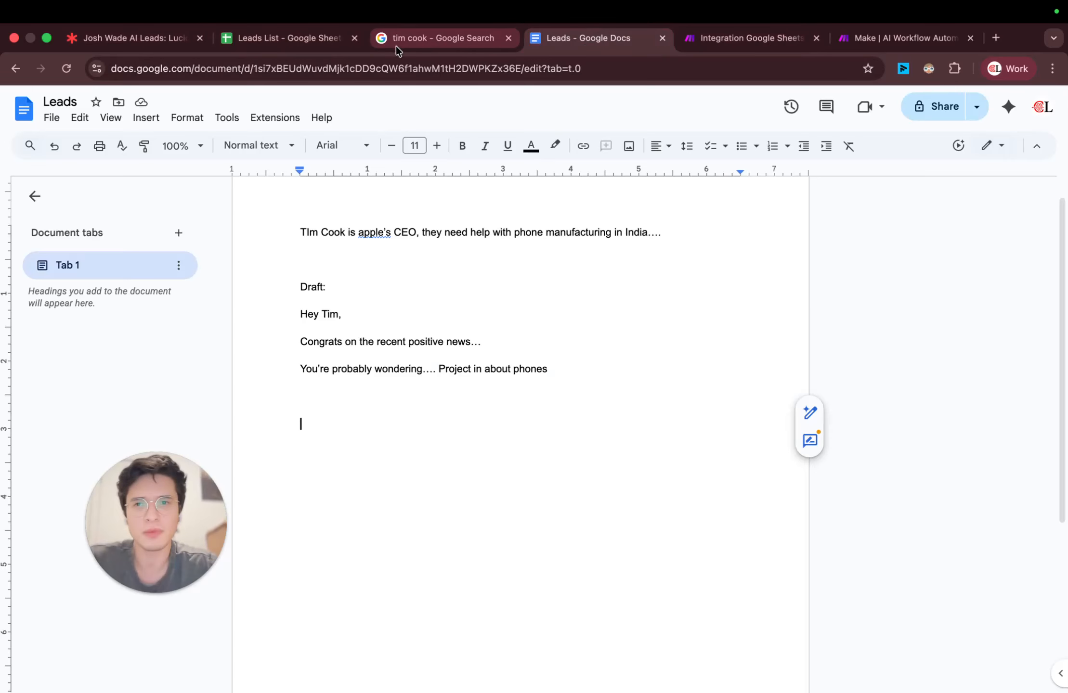
click(151, 39)
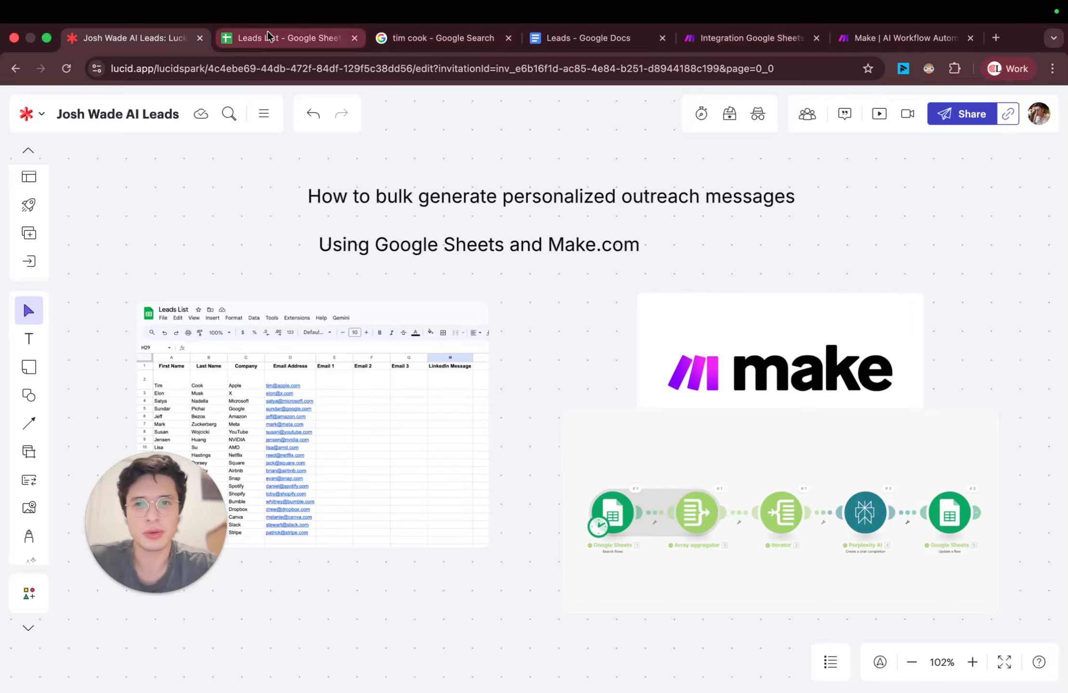
click(783, 40)
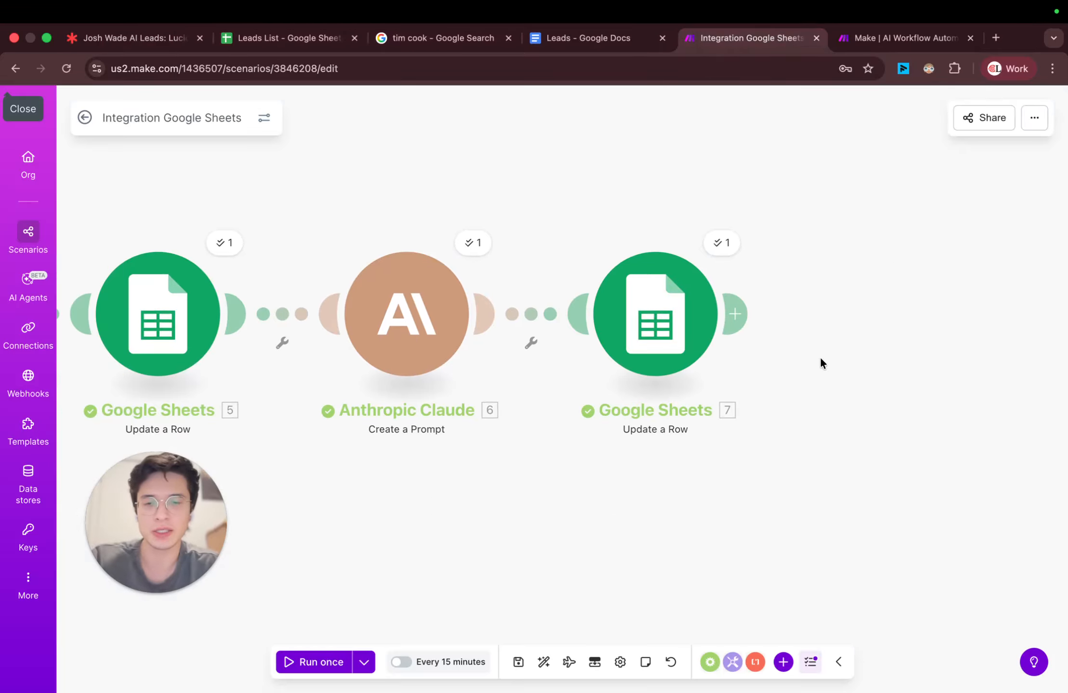
scroll(818, 359, down, 5)
drag(834, 372, 765, 335)
scroll(716, 316, up, 3)
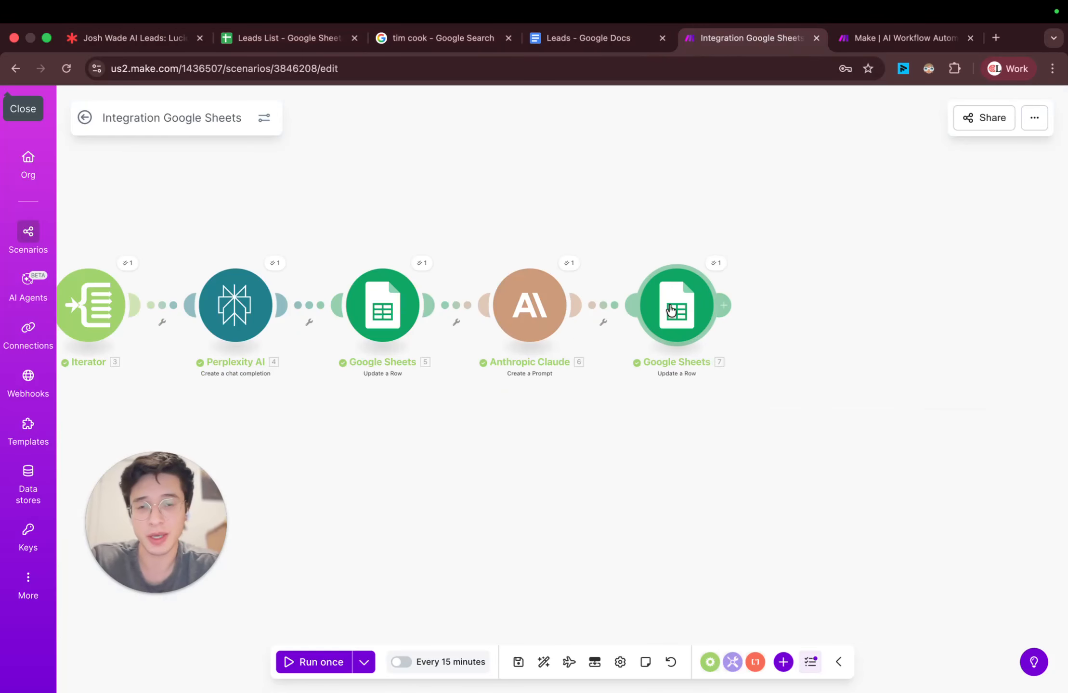
Step: Move the final Google Sheets Update a Row module away from Anthropic Claude and unlink the two modules
drag(672, 312, 912, 311)
click(725, 323)
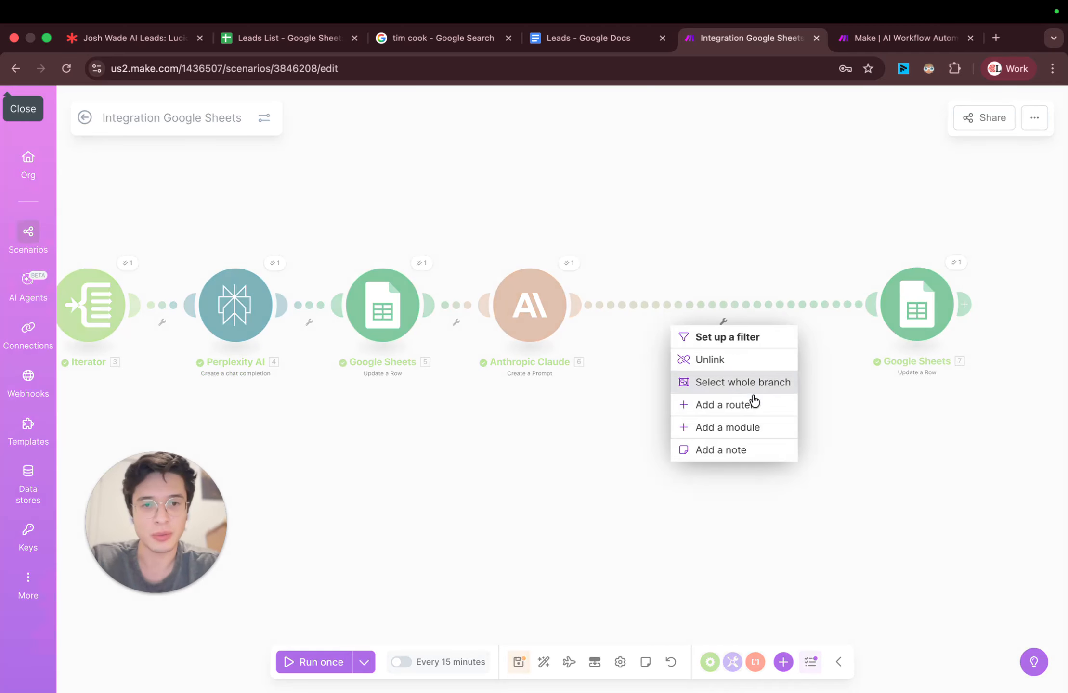
click(732, 362)
click(574, 308)
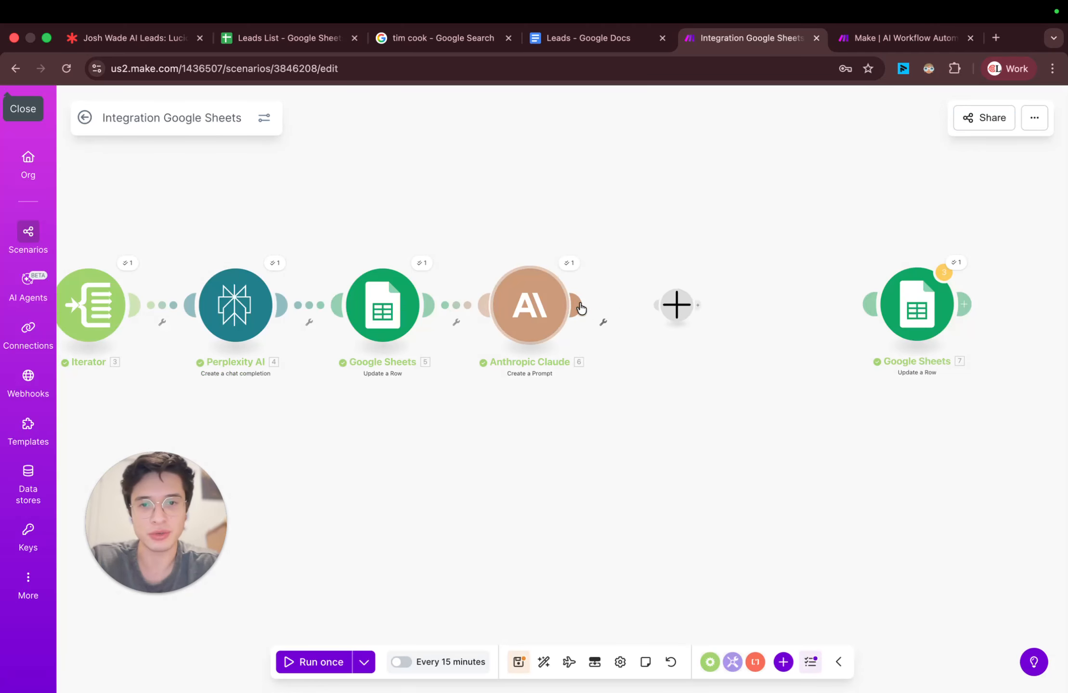
click(777, 263)
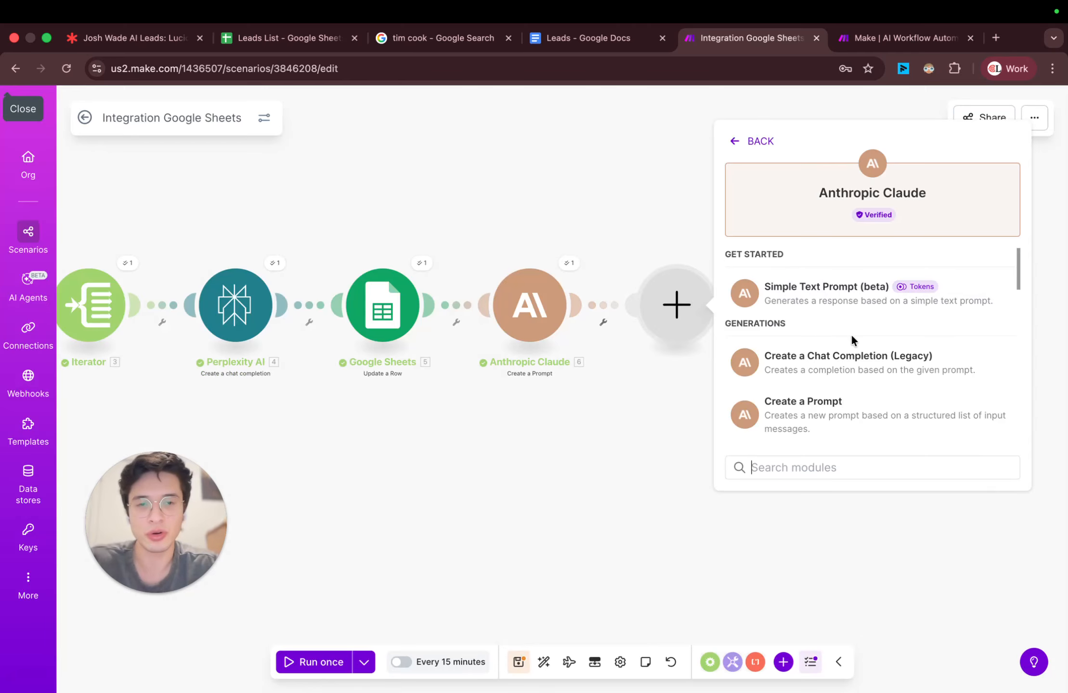
click(685, 290)
Step: Clone the Anthropic Claude Create a Prompt module and attach the copy after the original
right_click(535, 308)
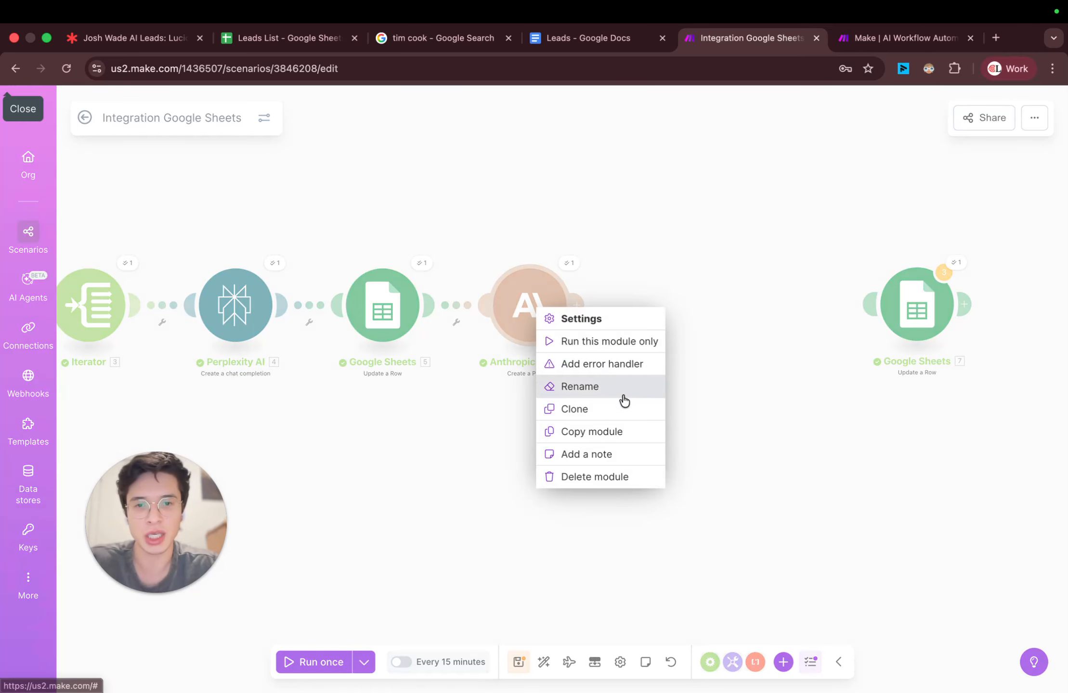
click(609, 411)
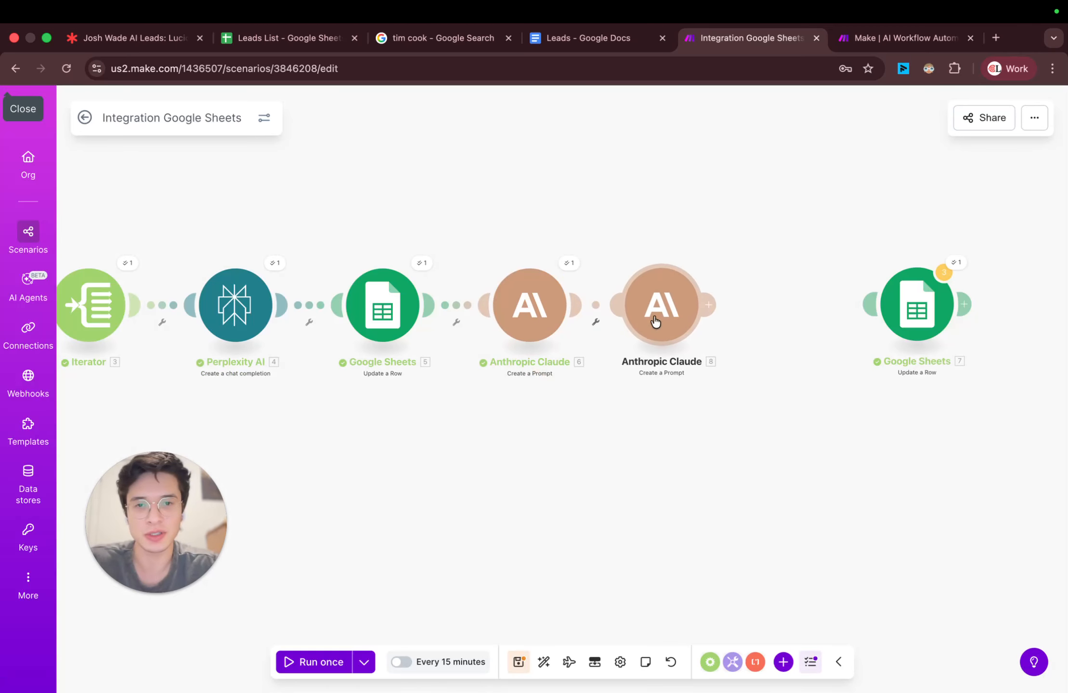
Step: Clone the second Anthropic Claude module to add a third one at the end of the chain
right_click(674, 318)
click(732, 411)
click(556, 307)
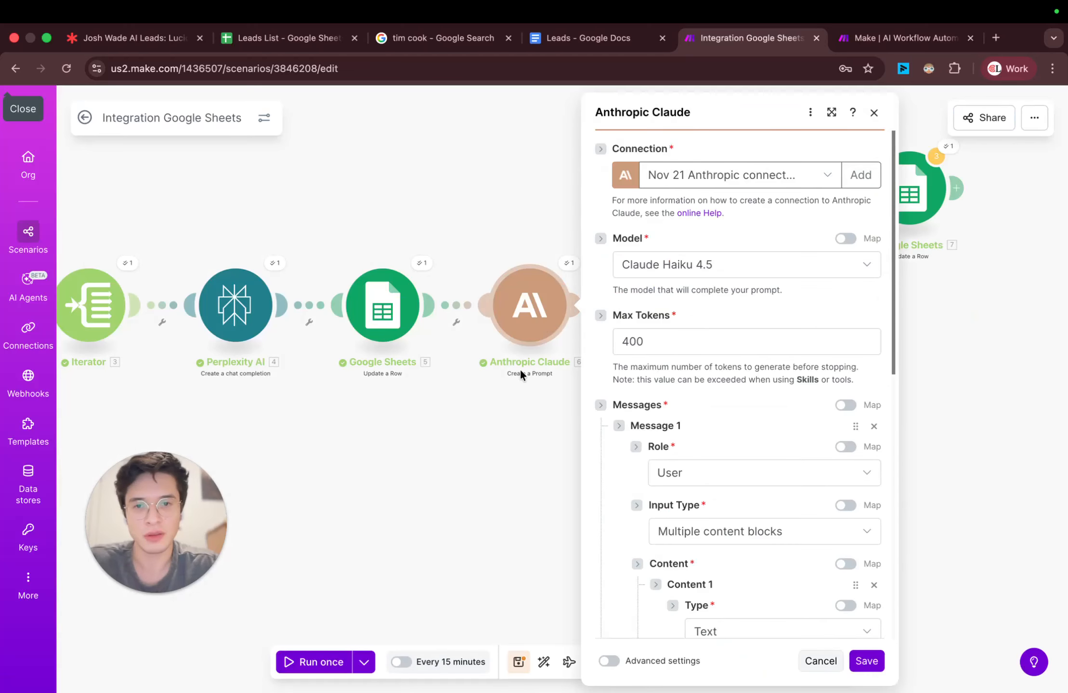
click(522, 373)
Step: In the second Claude module's prompt, replace "initial" with "followup" in the outreach email request
click(635, 308)
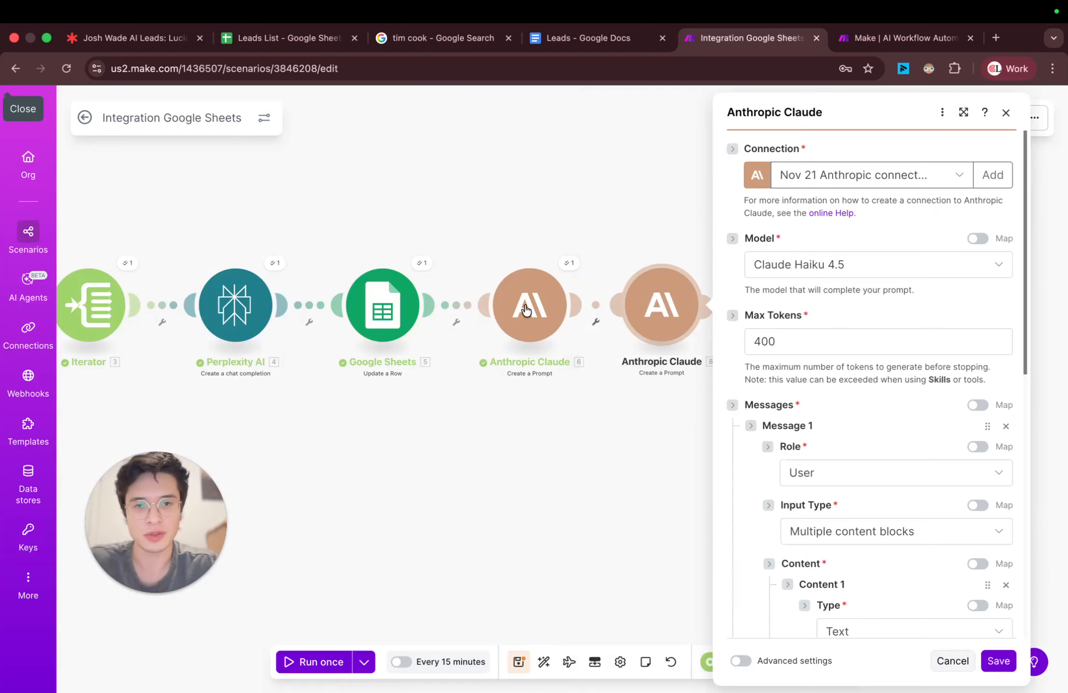
scroll(819, 347, down, 10)
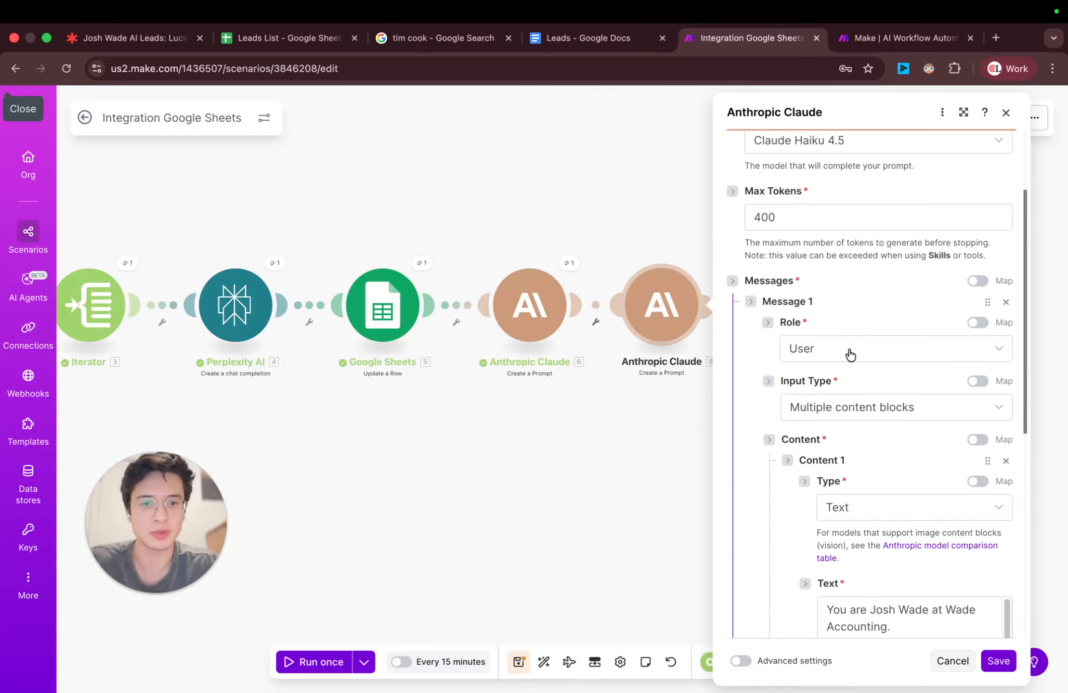
click(1005, 386)
scroll(966, 409, down, 2)
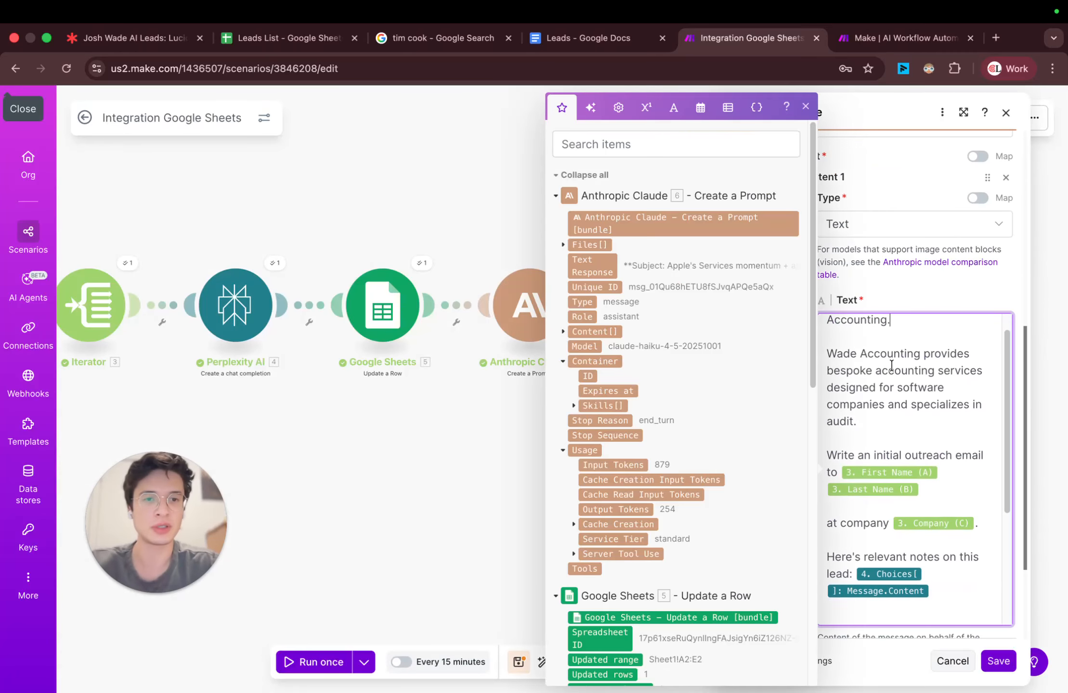
scroll(890, 366, up, 2)
click(917, 447)
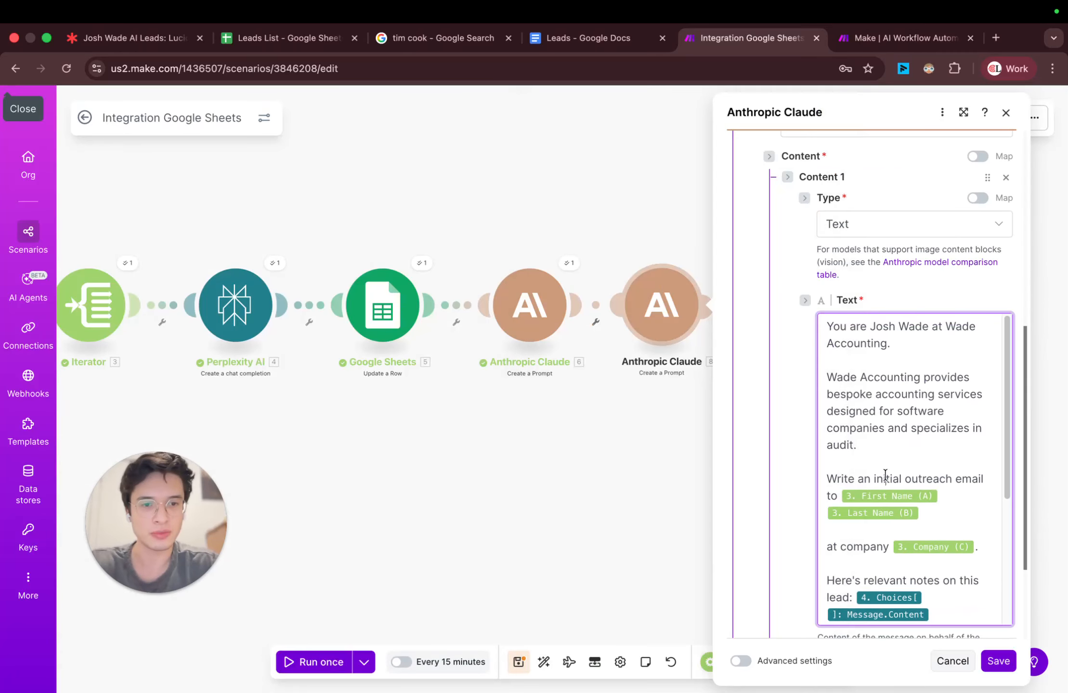
double_click(881, 479)
text(follow)
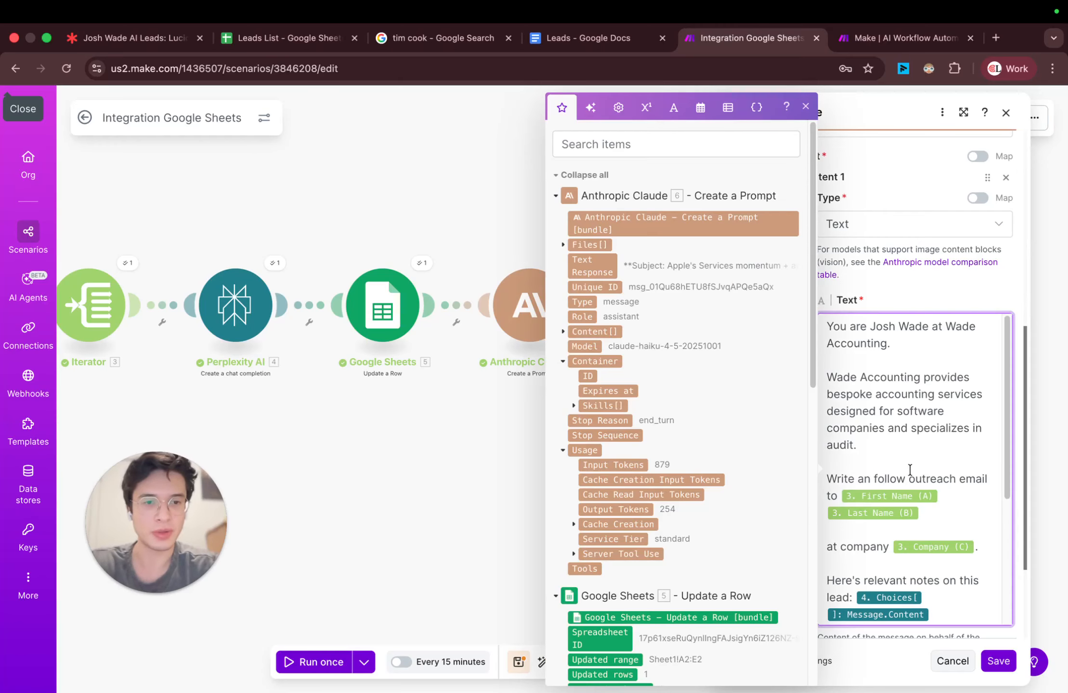
text(up)
Step: Below the lead notes, add "Here's the first email that was sent:" followed by the first Claude module's Text Response
scroll(915, 496, down, 5)
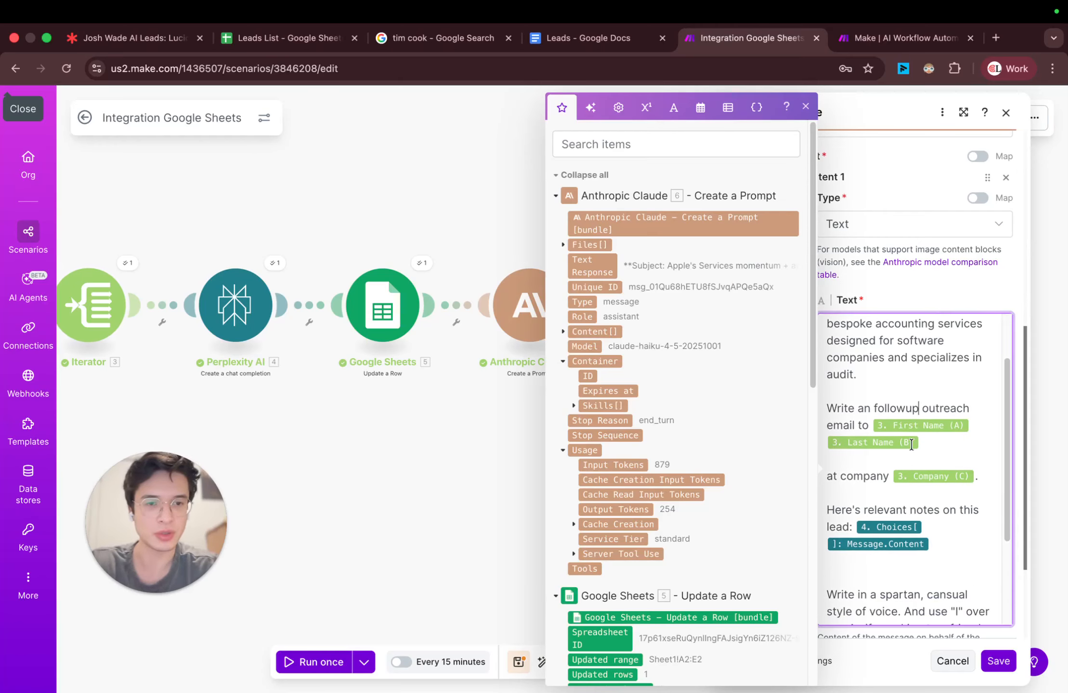
scroll(909, 443, down, 4)
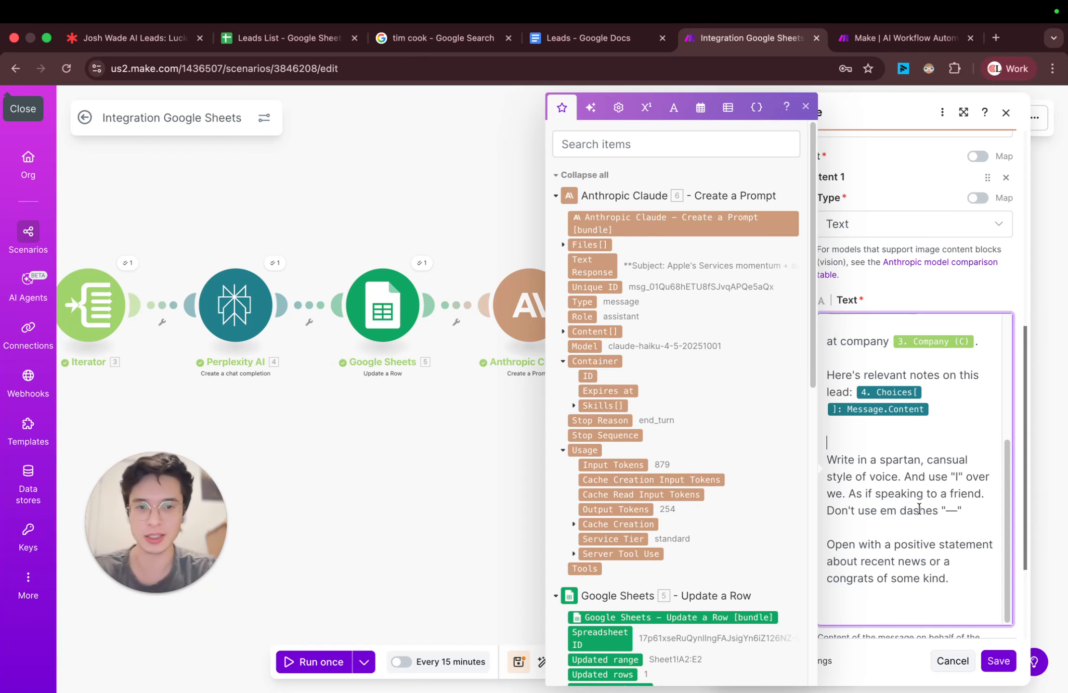
key(Return)
key(Return)
key(Return)
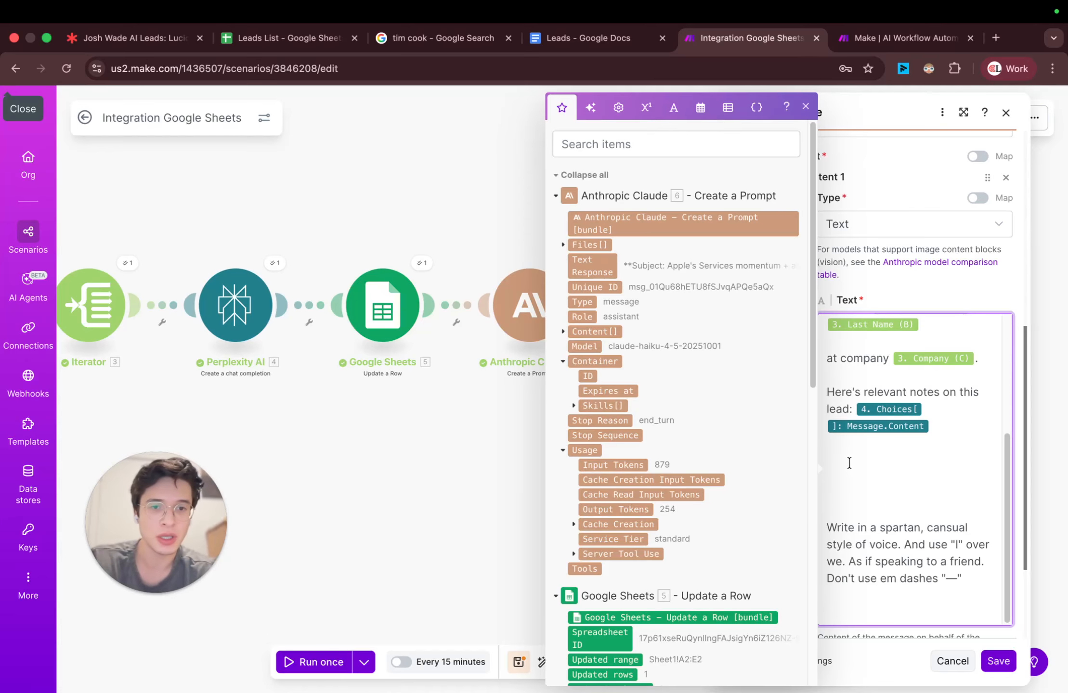
click(592, 265)
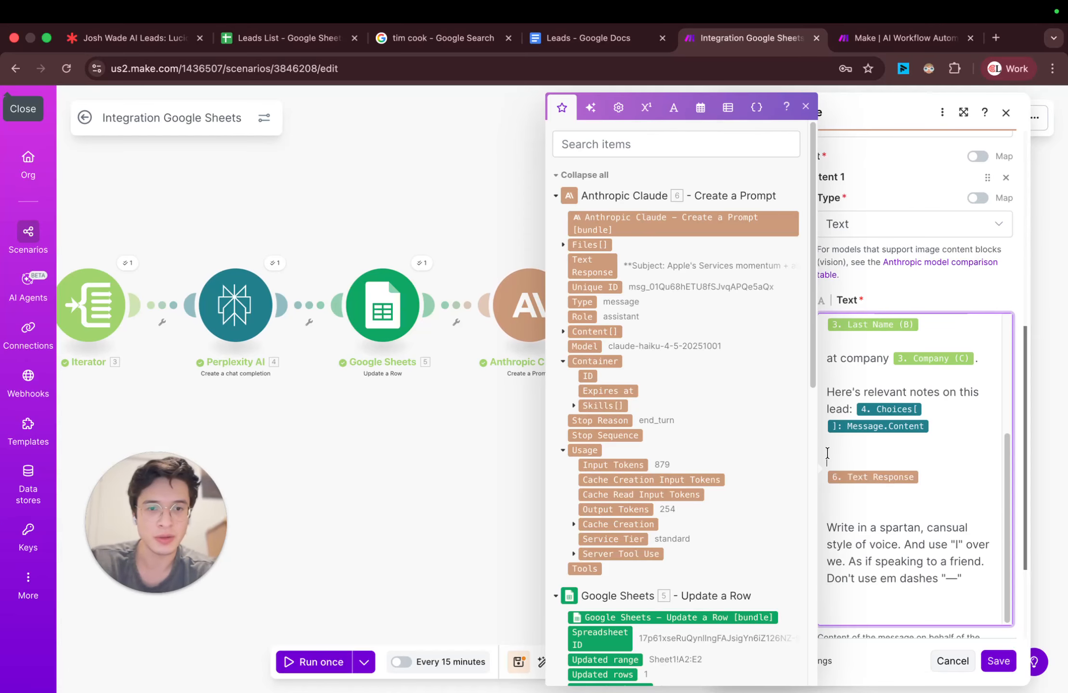
text(Here's the )
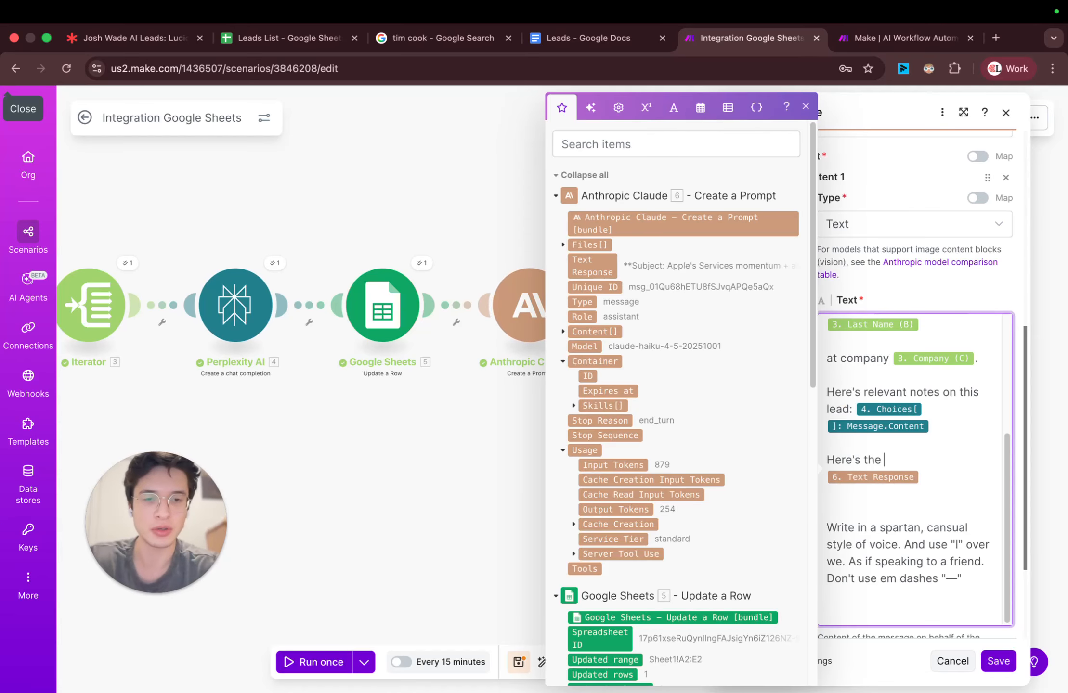
text(first email th)
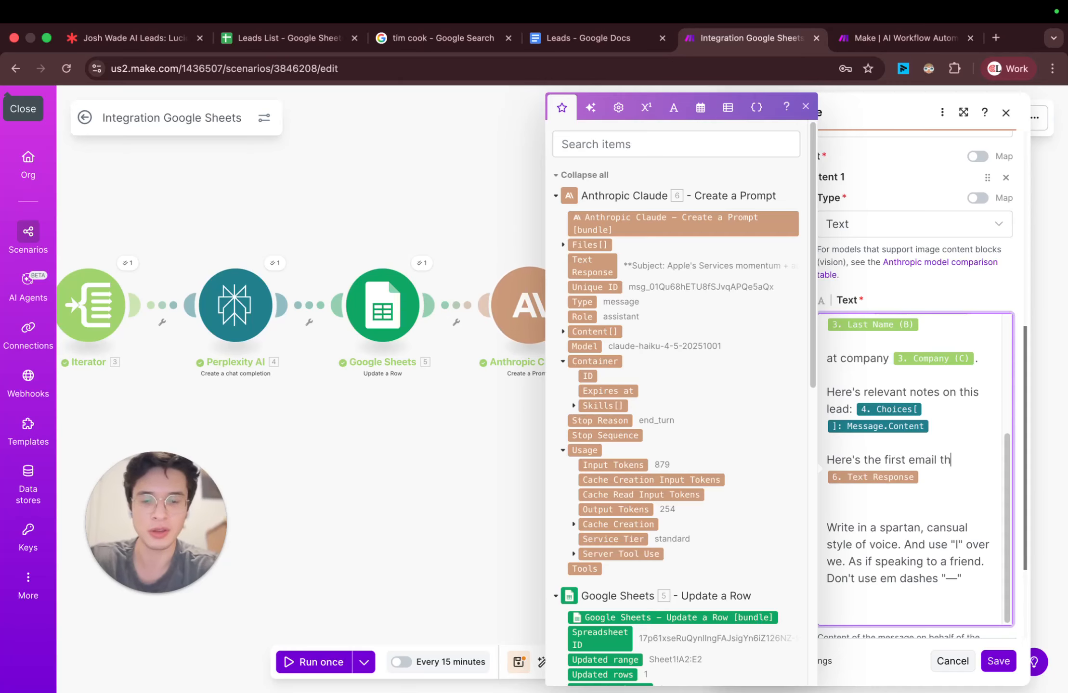
text(at was sent:)
Step: Add "They have not yet responded. Our followup should be slightly shorter and still candid." above the style rules and save the module
key(Down)
key(Down)
key(Return)
key(Return)
text(Th)
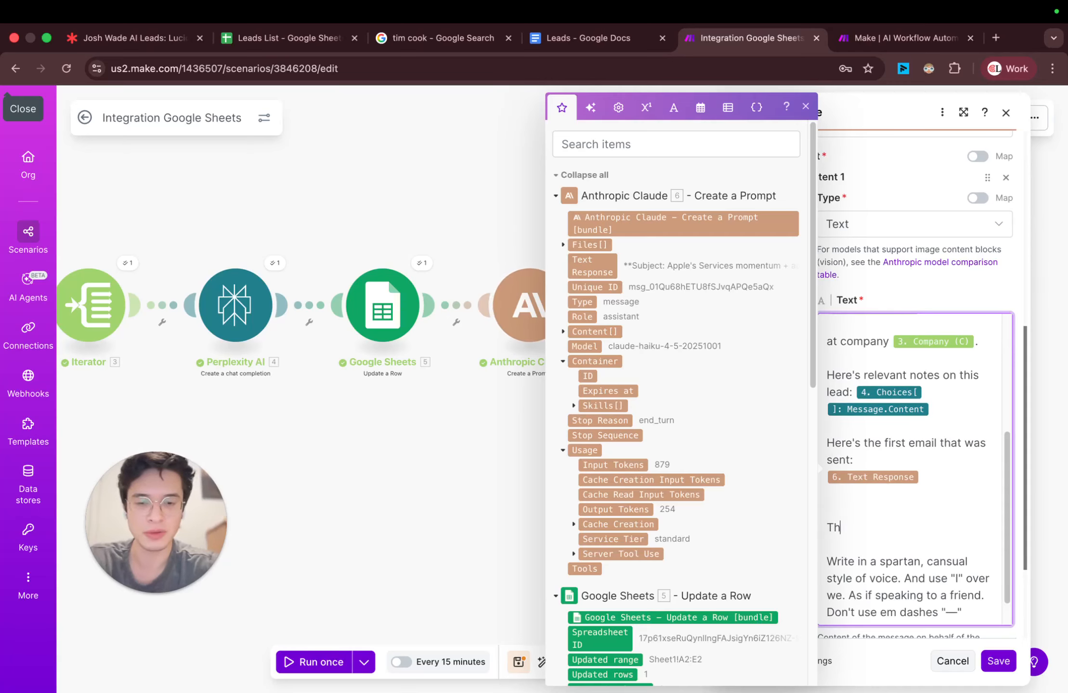
text(ey have not yet re)
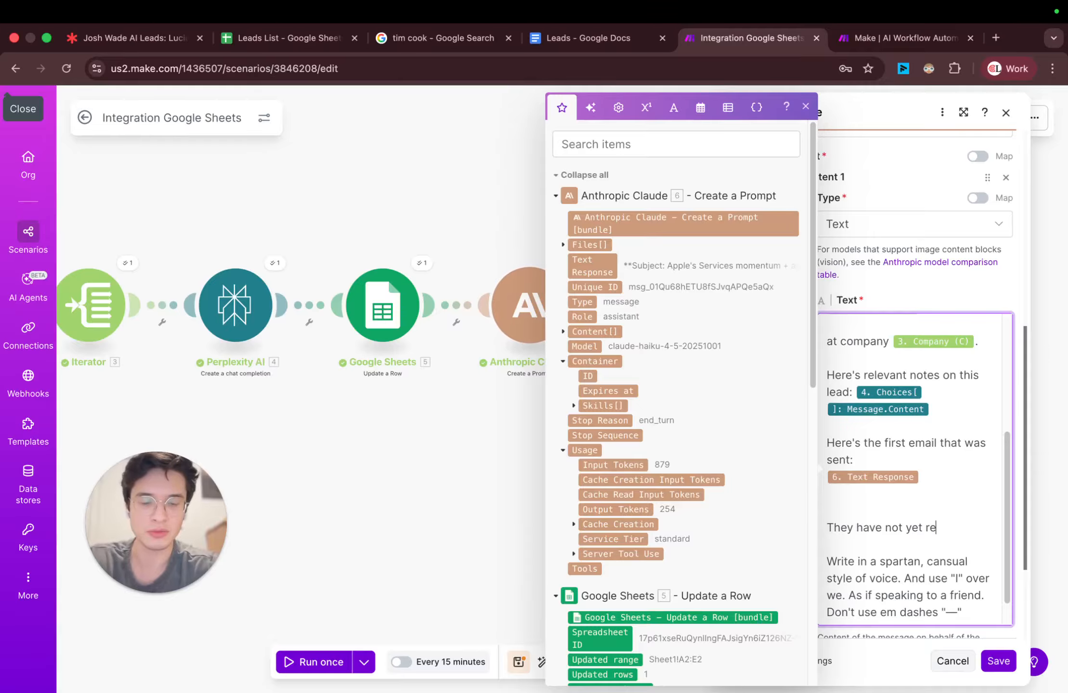
text(sponded. Our followu)
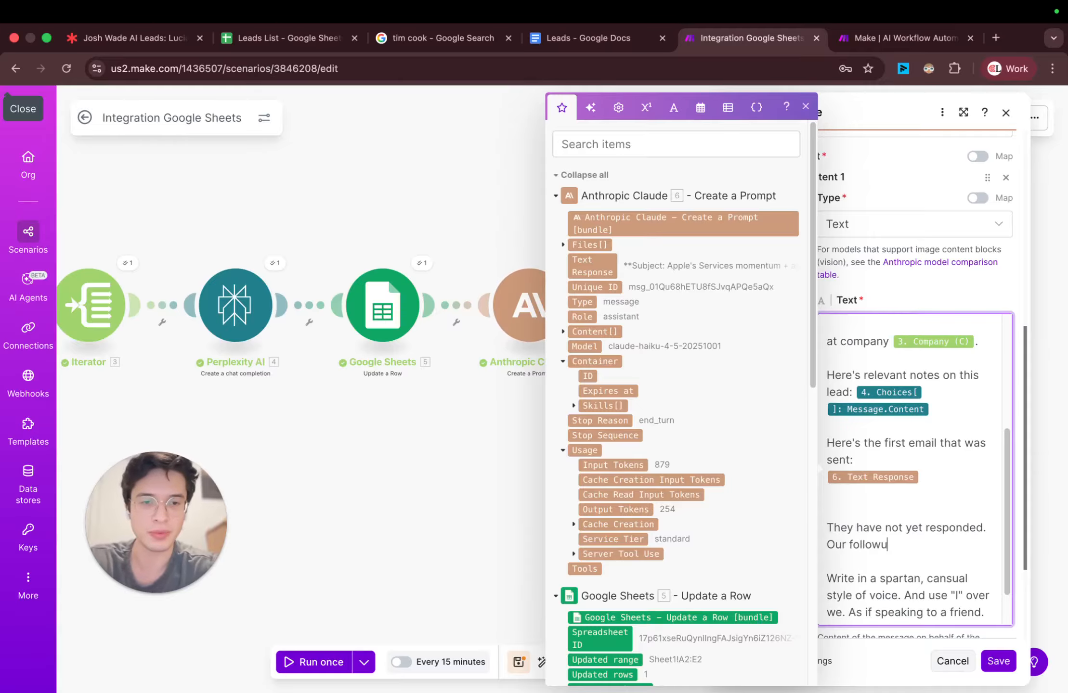
text(p should be slig)
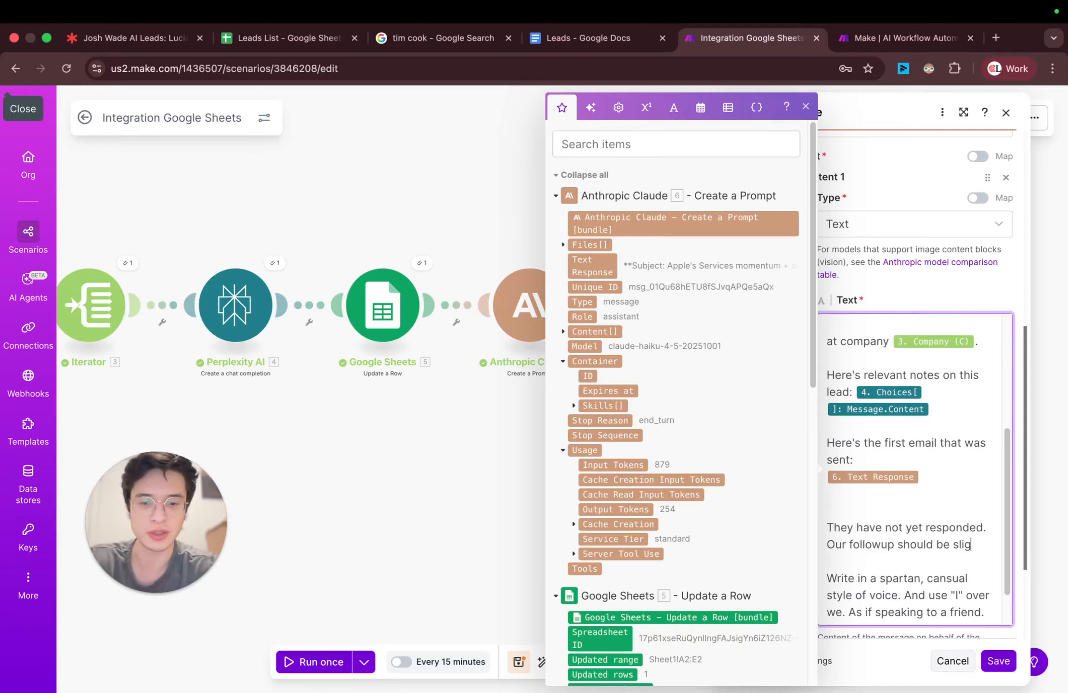
text(htly shorter and stil)
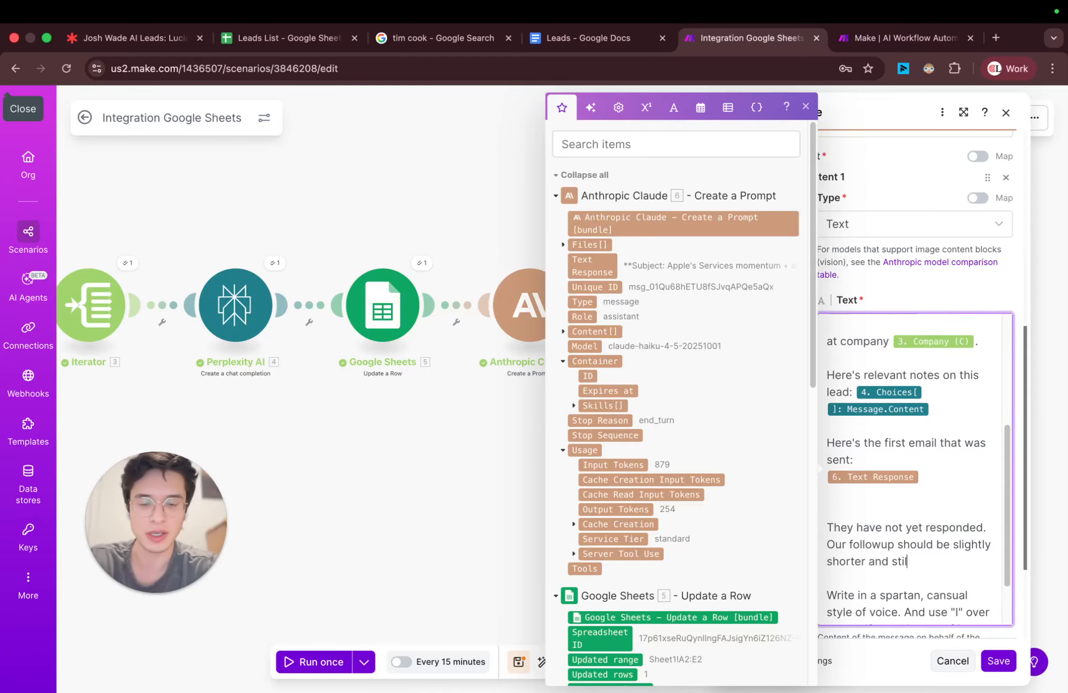
text(l candid.)
scroll(867, 555, down, 2)
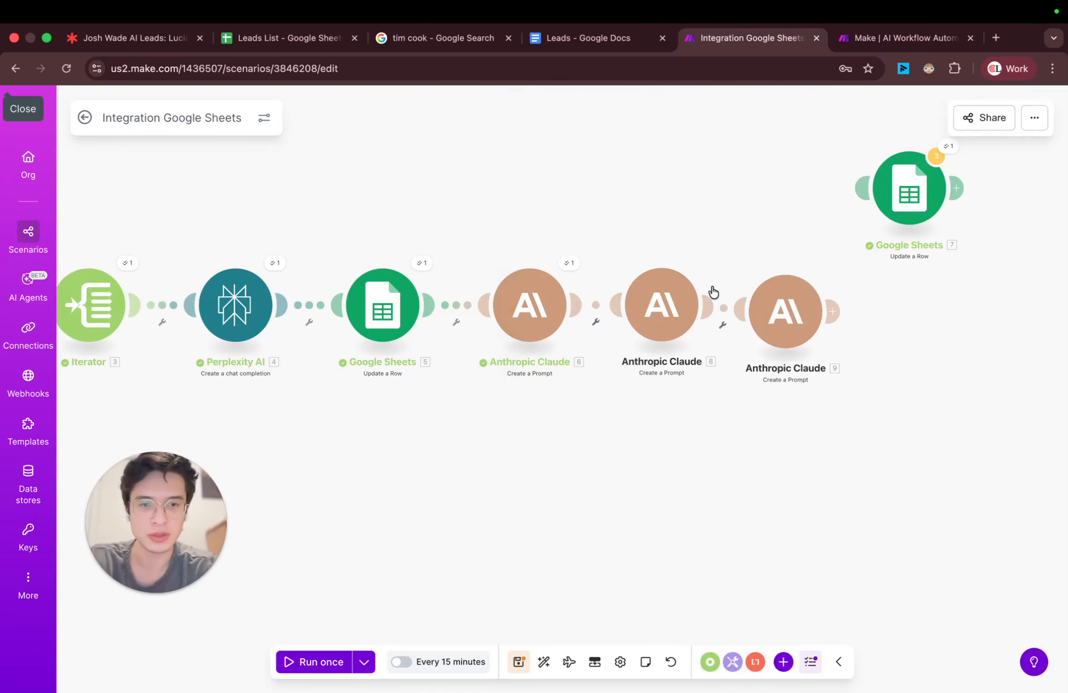
Step: Delete the third Anthropic Claude module at the end of the chain
drag(803, 316, 853, 315)
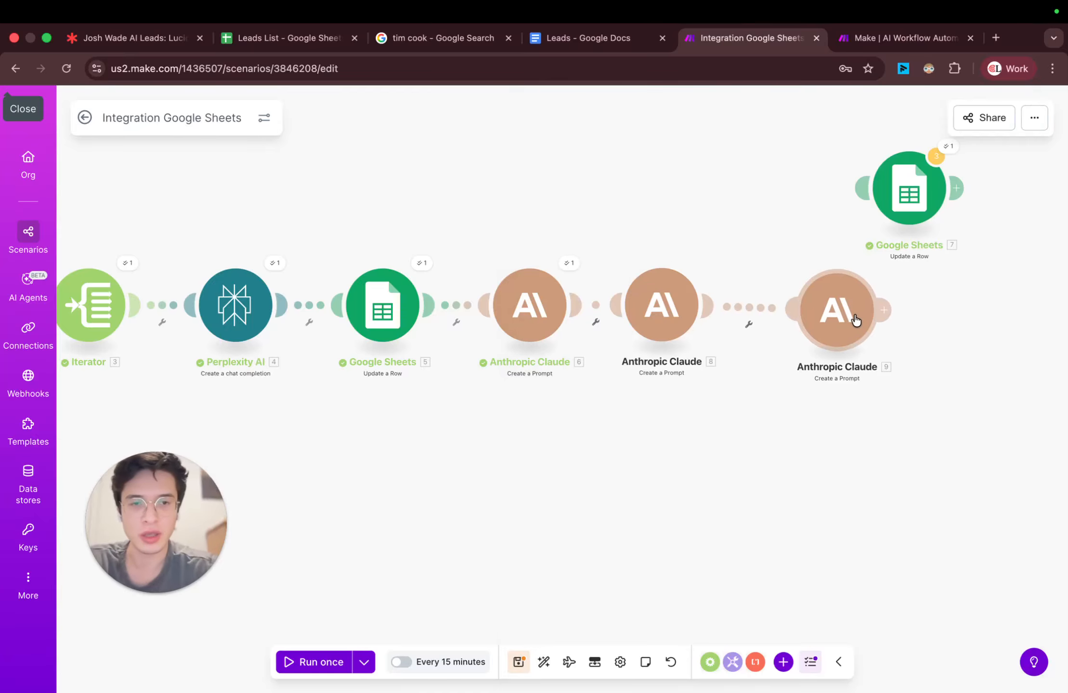
right_click(853, 314)
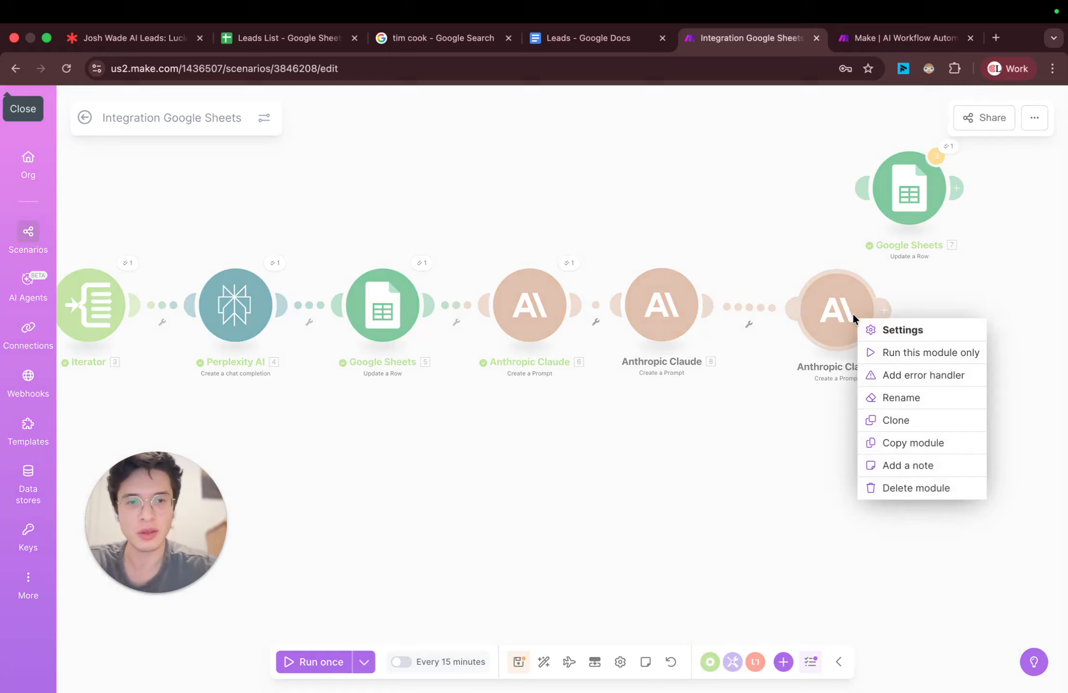
click(905, 488)
Step: Clone the follow-up Claude module after itself and set the copy's Max Tokens to 200
right_click(660, 319)
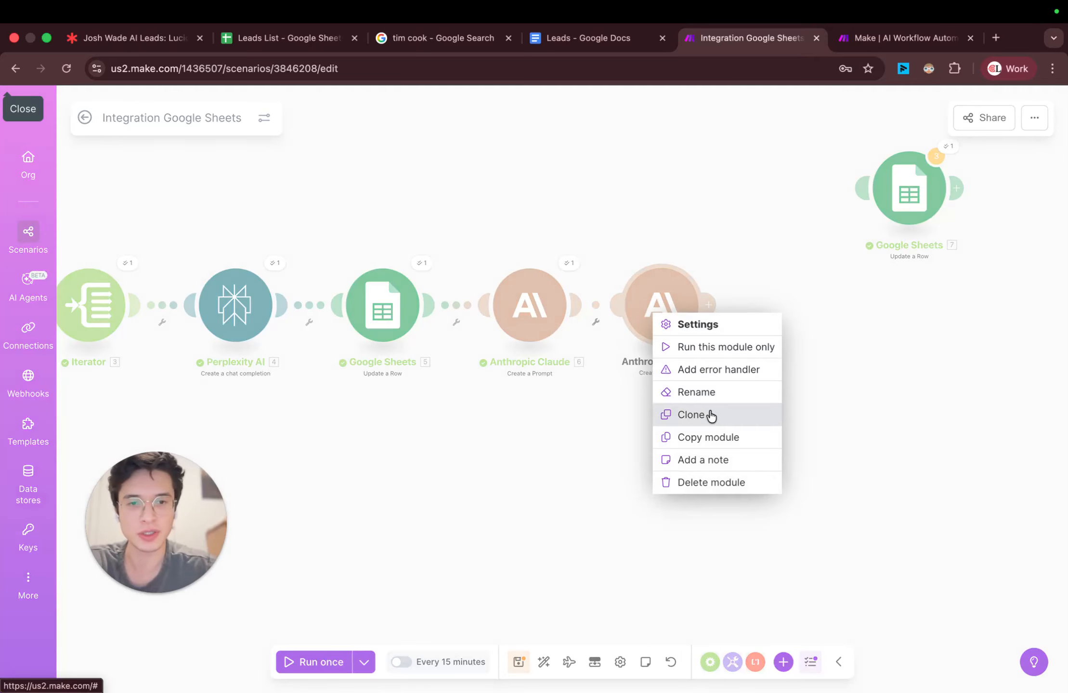
click(699, 324)
click(568, 343)
key(Right)
key(BackSpace)
text(2)
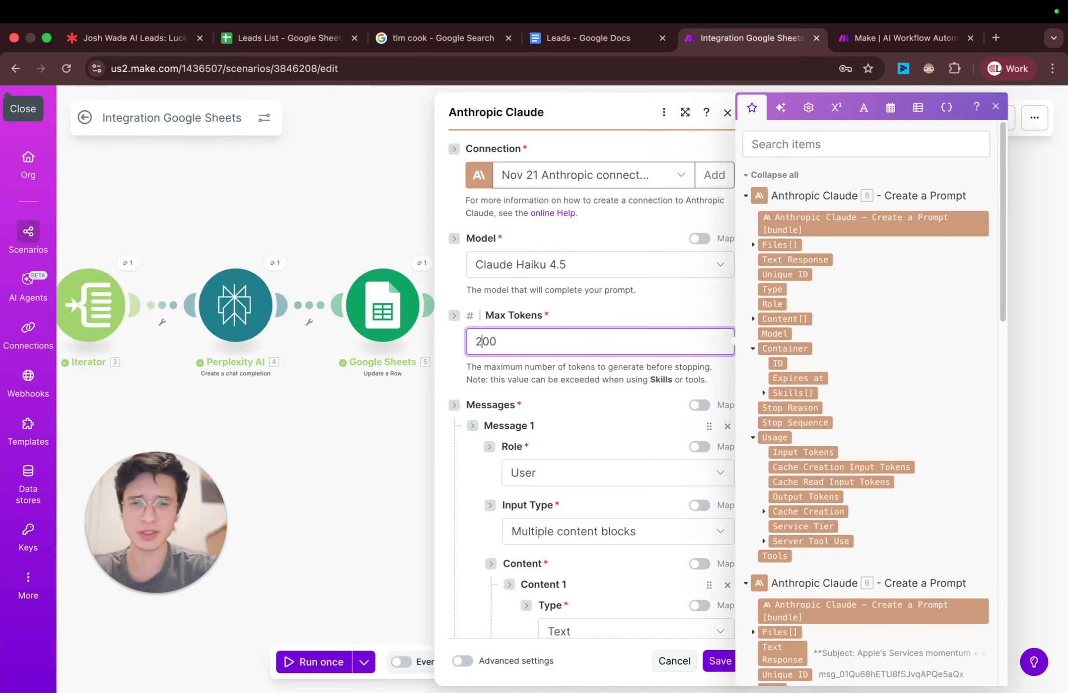
click(594, 312)
Step: Expand the third Claude module's settings and change its prompt request to "Write a final followup outreach email to"
scroll(593, 312, down, 10)
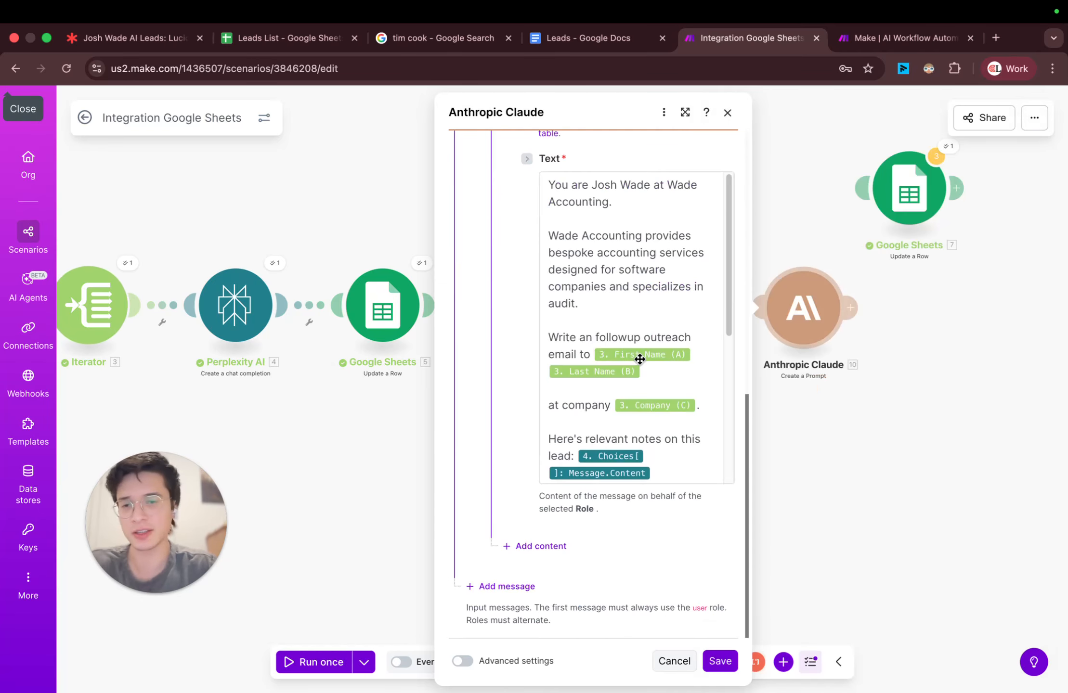
click(686, 118)
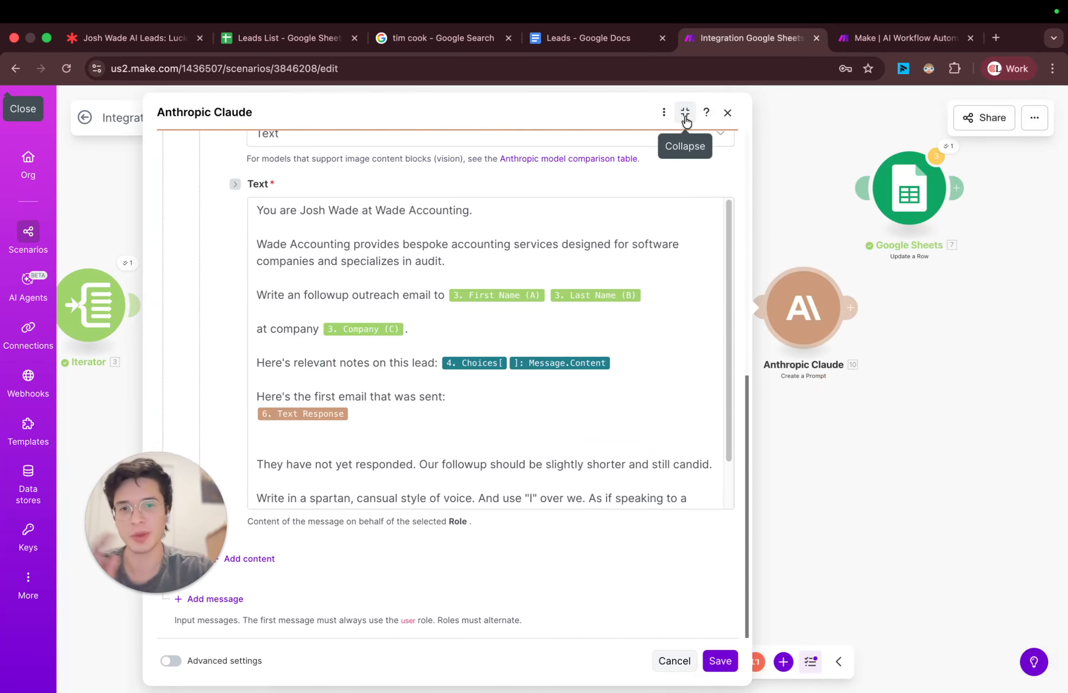
scroll(564, 404, up, 10)
scroll(556, 408, down, 8)
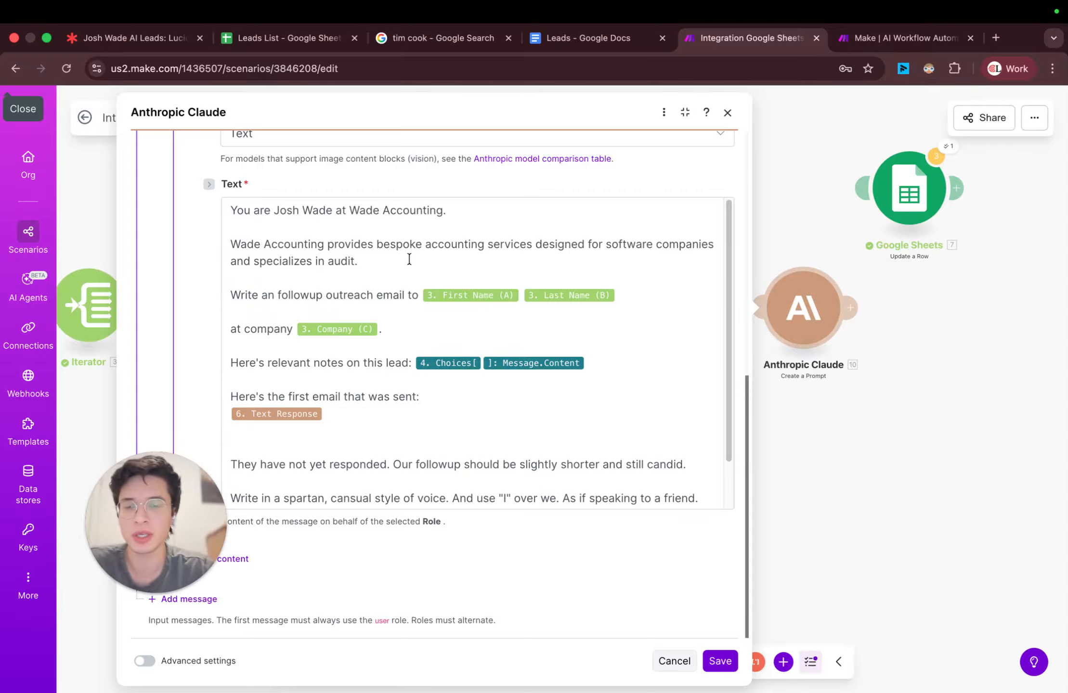
click(279, 236)
triple_click(247, 209)
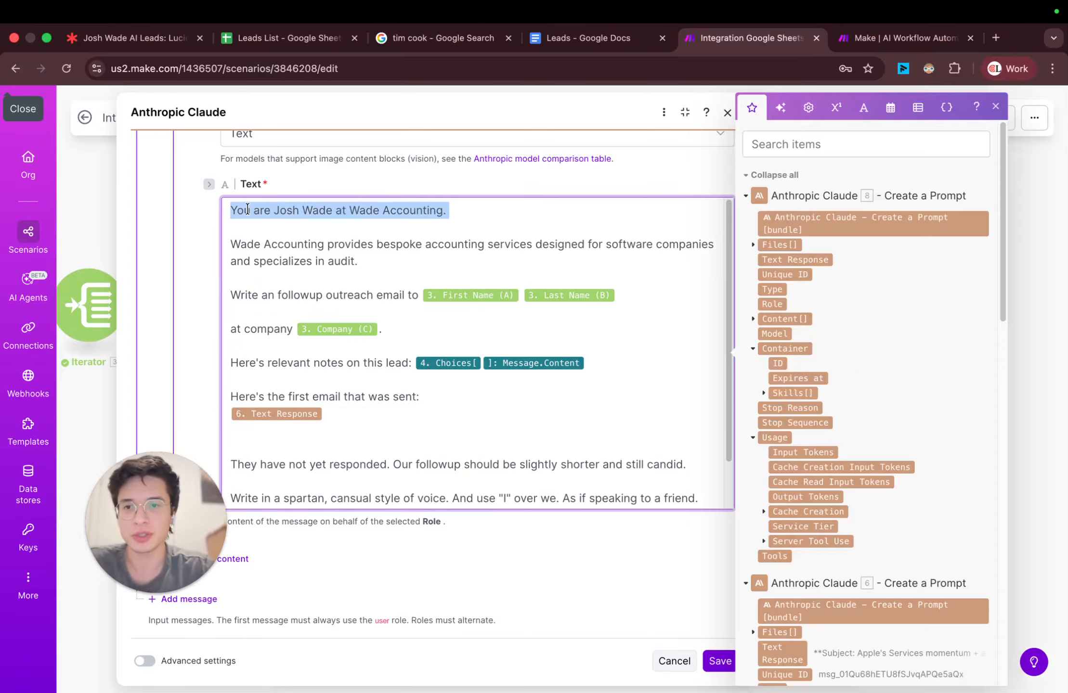
triple_click(289, 246)
click(356, 295)
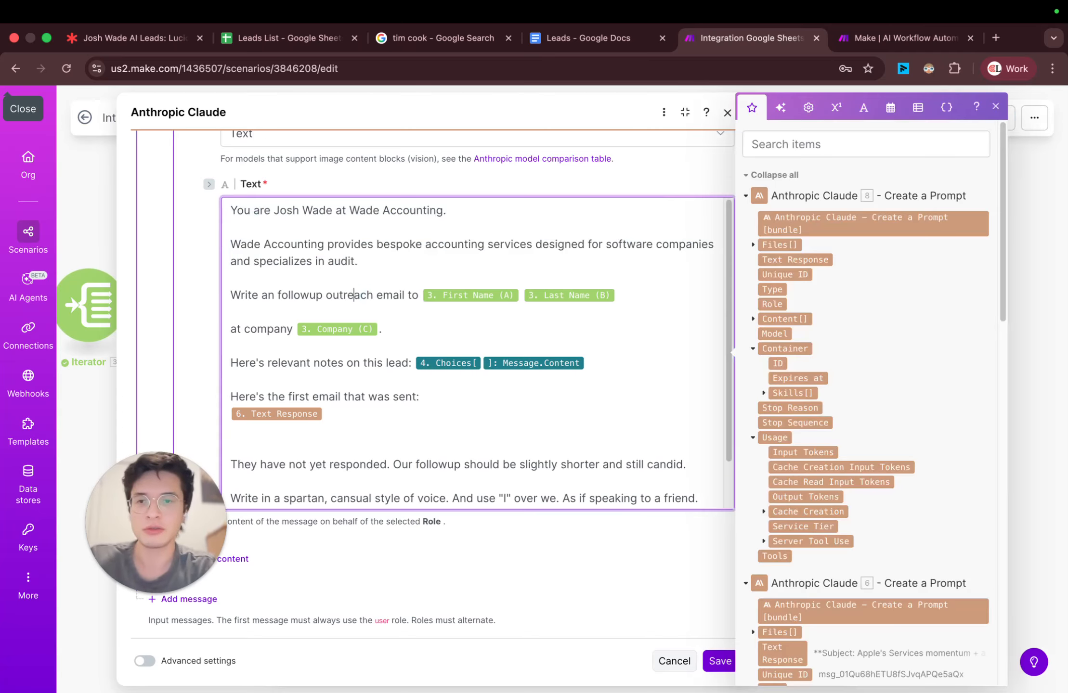
key(BackSpace)
text(final)
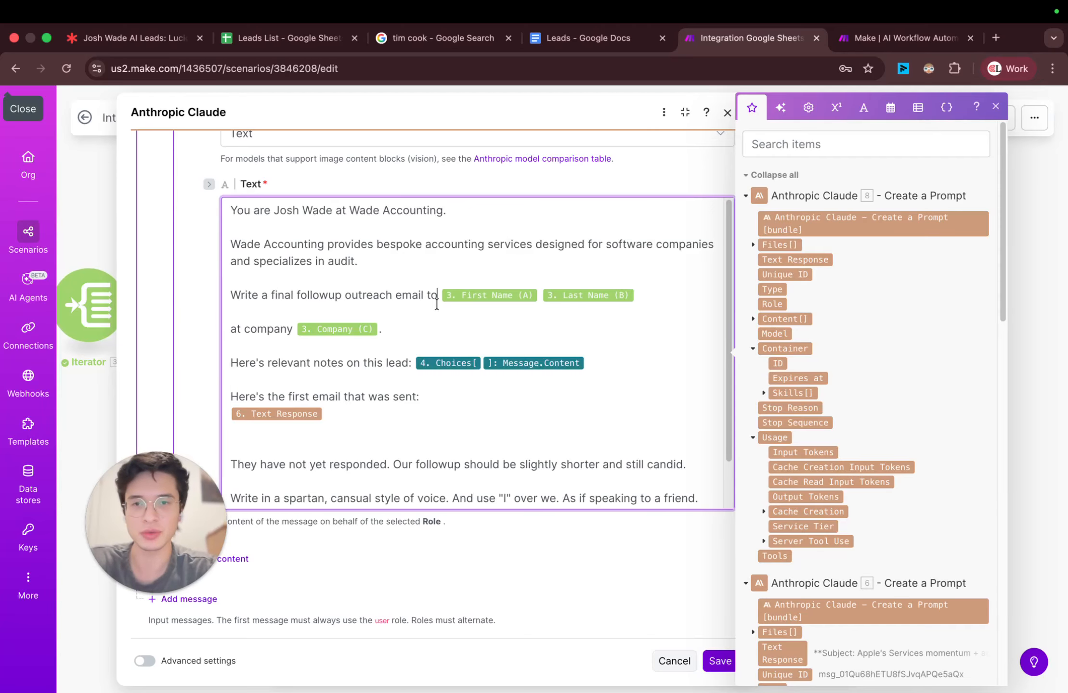
Step: Add the line "and the second email that we followed up with" below the first email's Text Response in the prompt
click(434, 342)
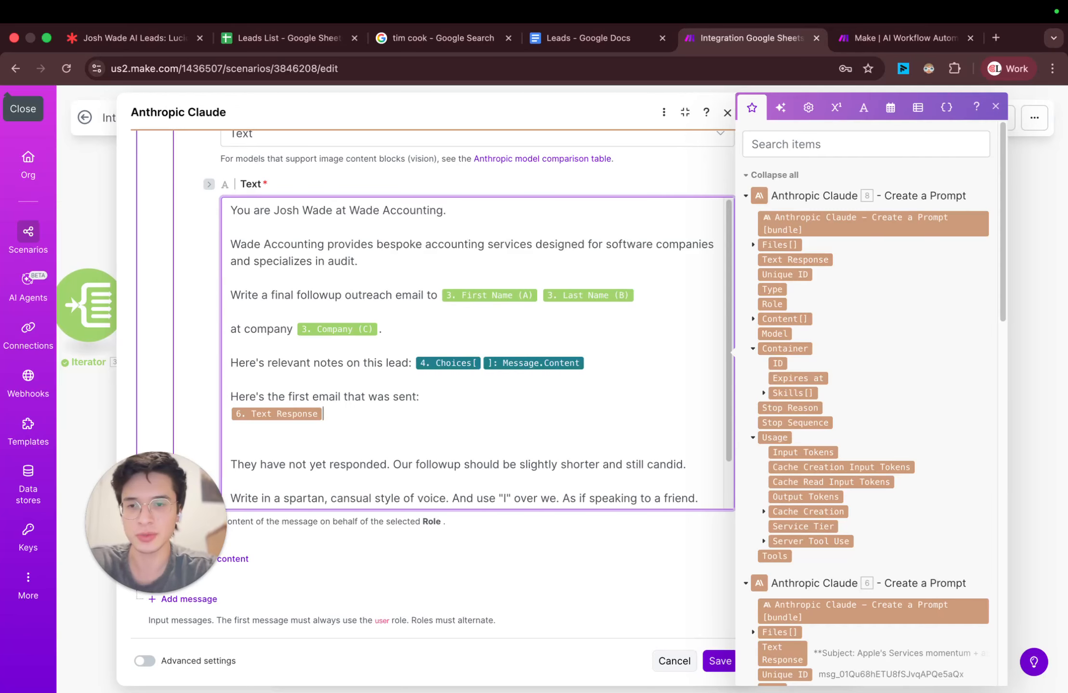
key(Return)
key(Return)
text(and the se)
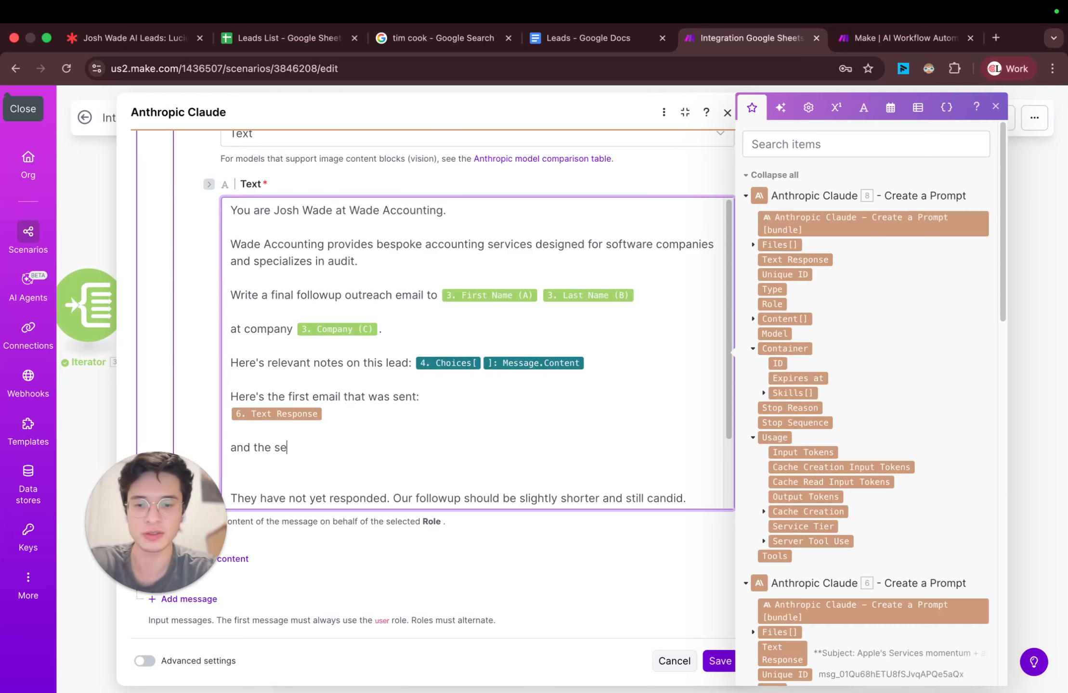
text(cond email tha)
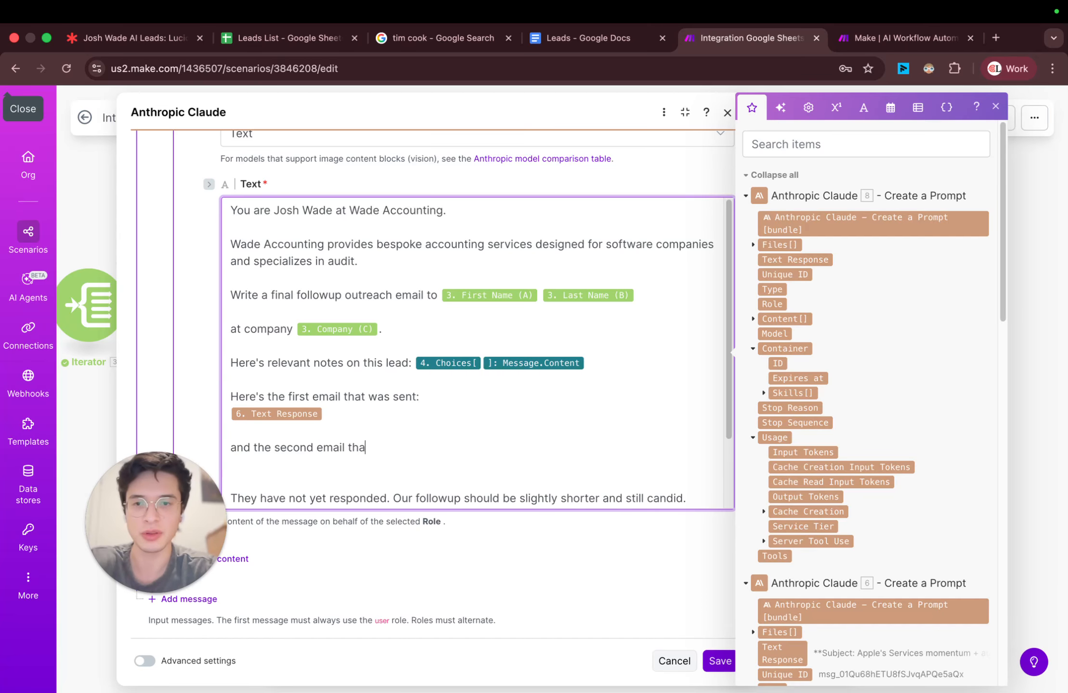
text(t we followu)
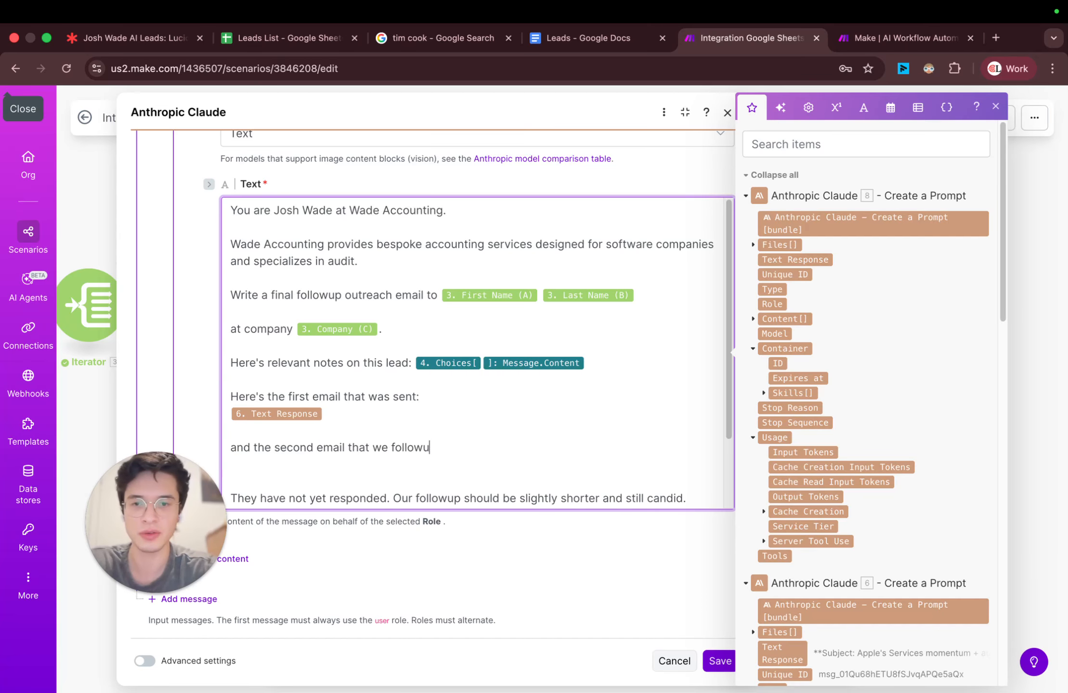
key(BackSpace)
text(ed up )
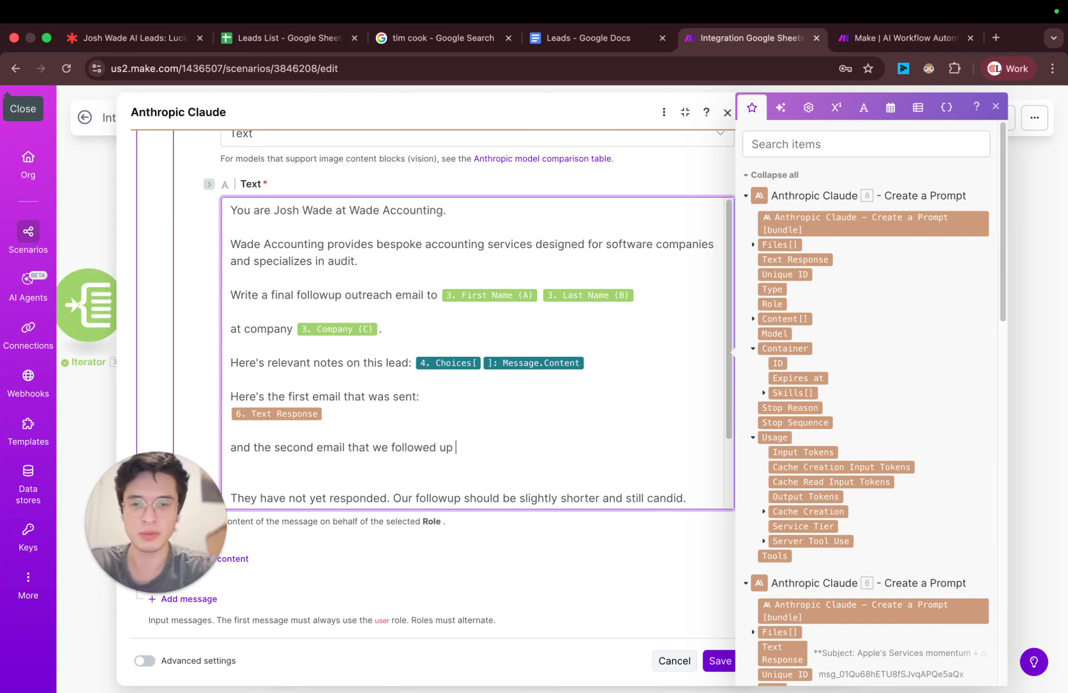
text(with)
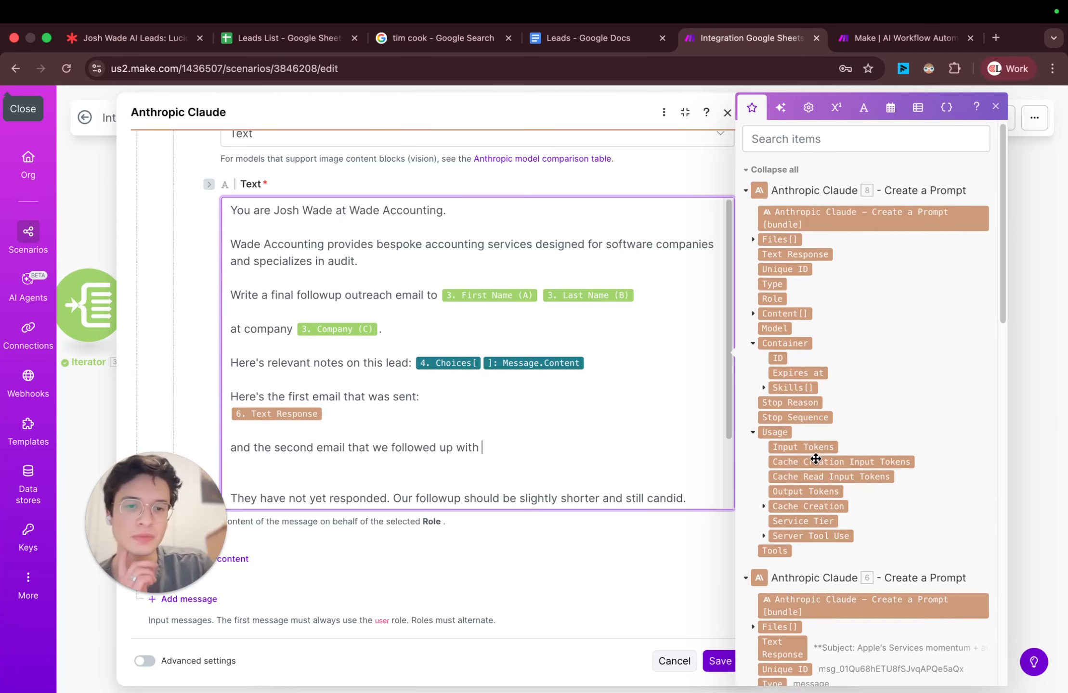
Step: Insert the Text Response of Anthropic Claude module 8 after the new line and save the module
scroll(813, 455, down, 5)
scroll(866, 433, down, 3)
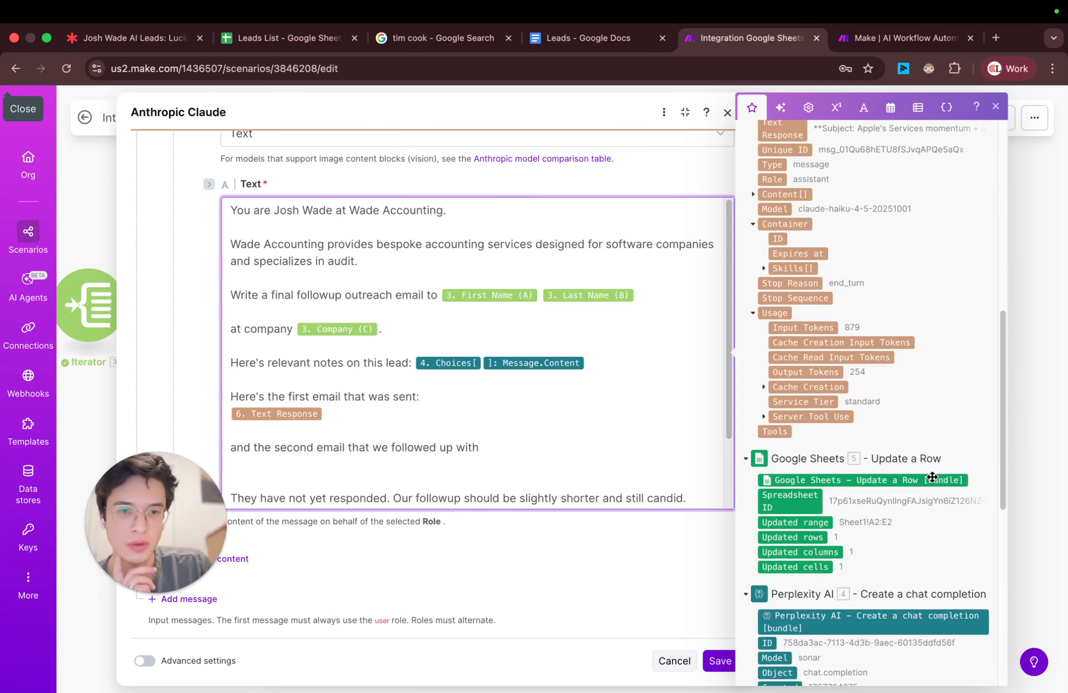
scroll(888, 460, up, 4)
scroll(807, 338, up, 5)
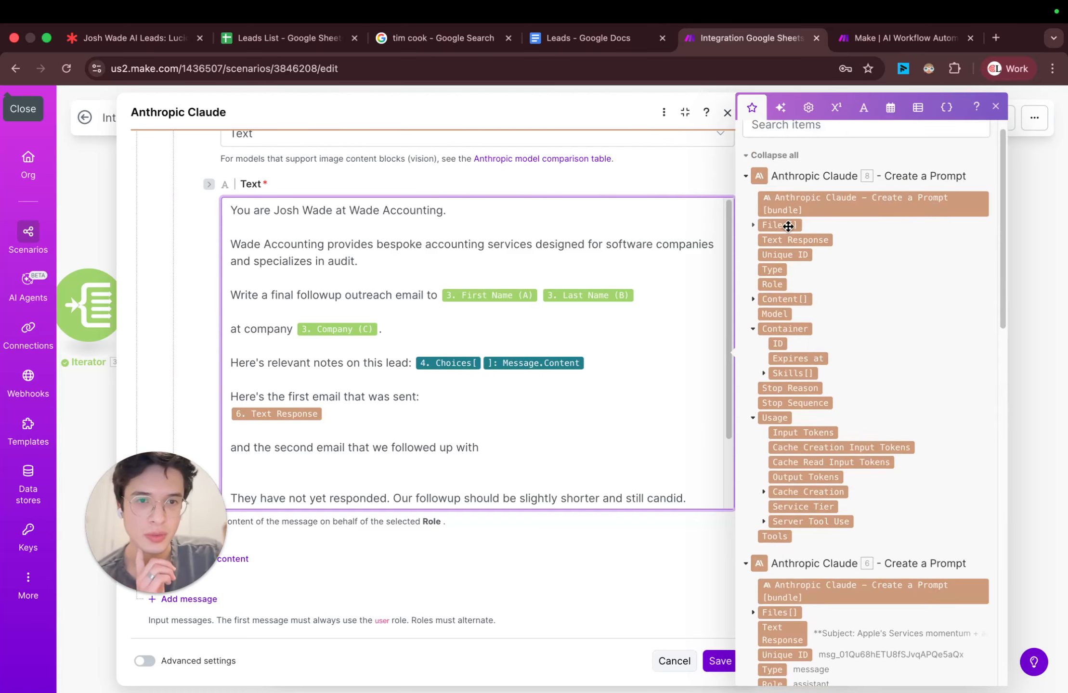
scroll(832, 404, down, 3)
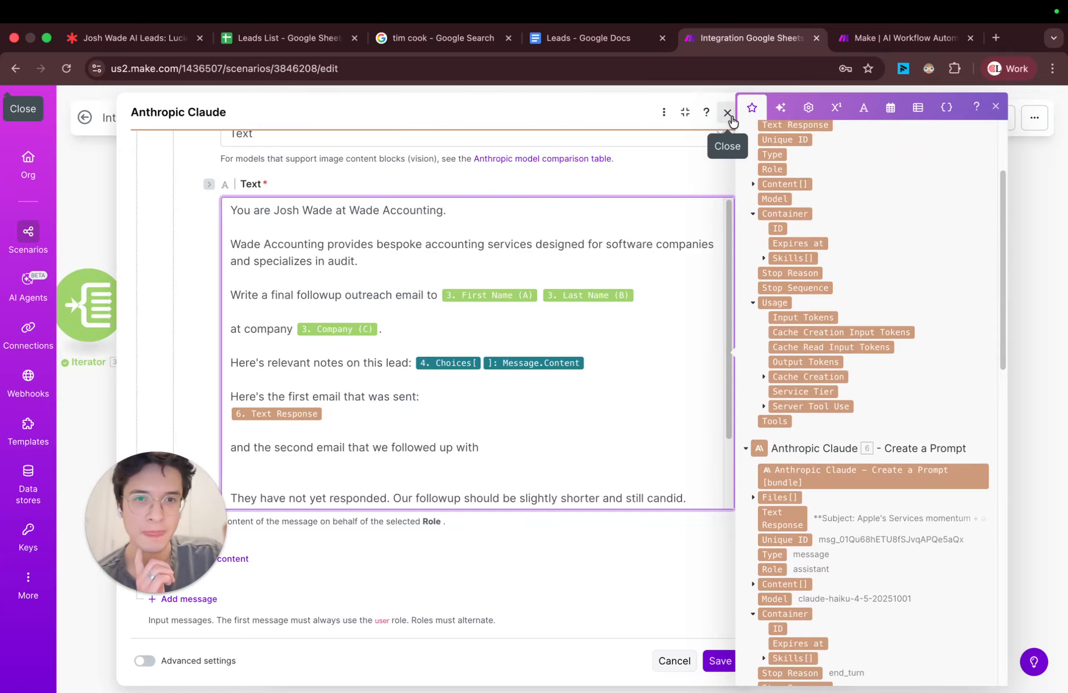
scroll(836, 389, up, 1)
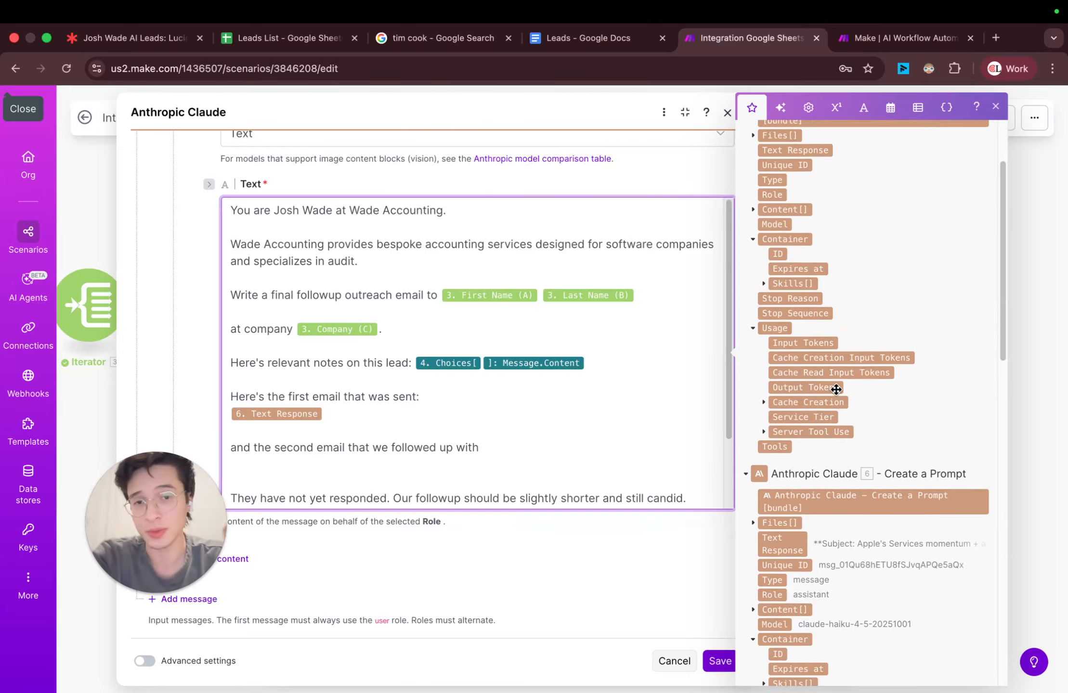
scroll(836, 389, up, 3)
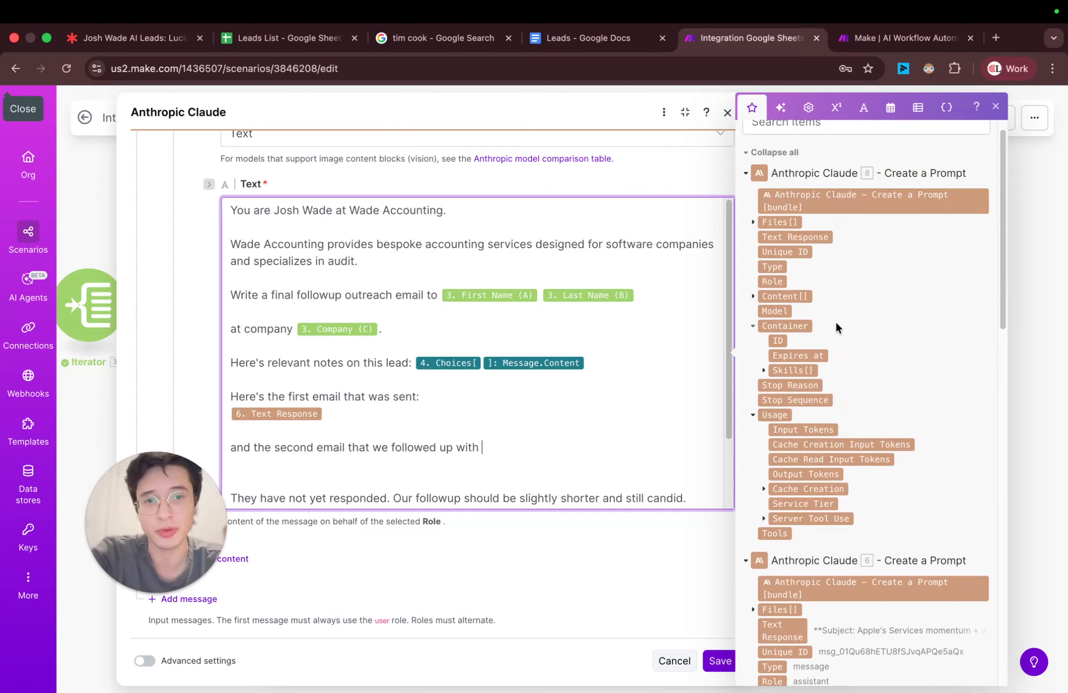
click(801, 237)
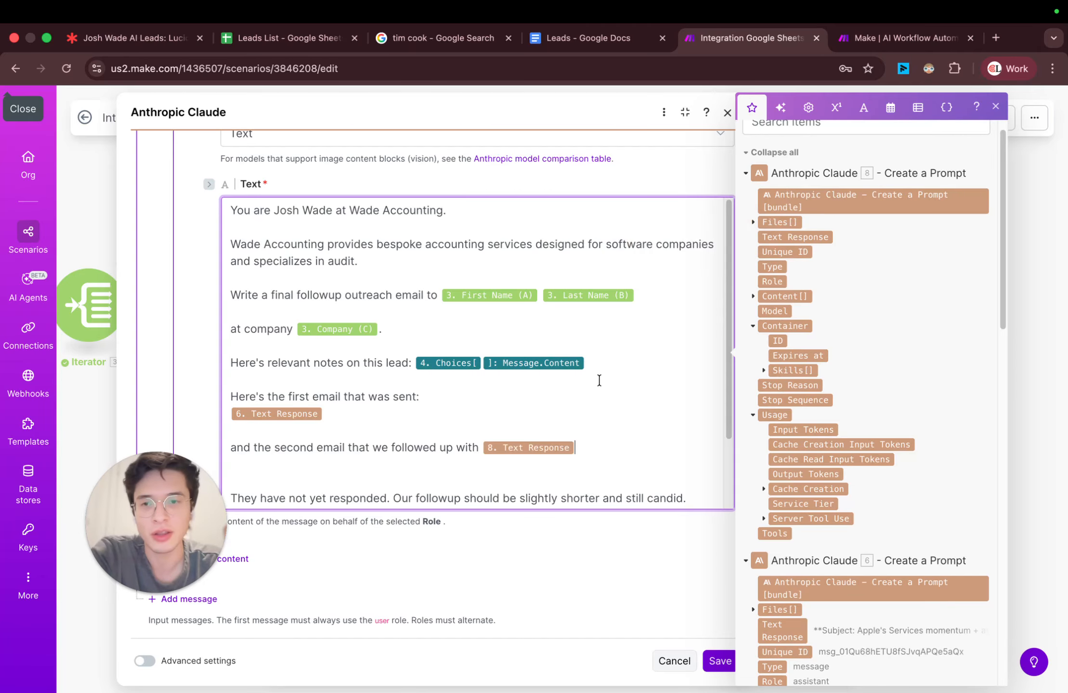
click(747, 174)
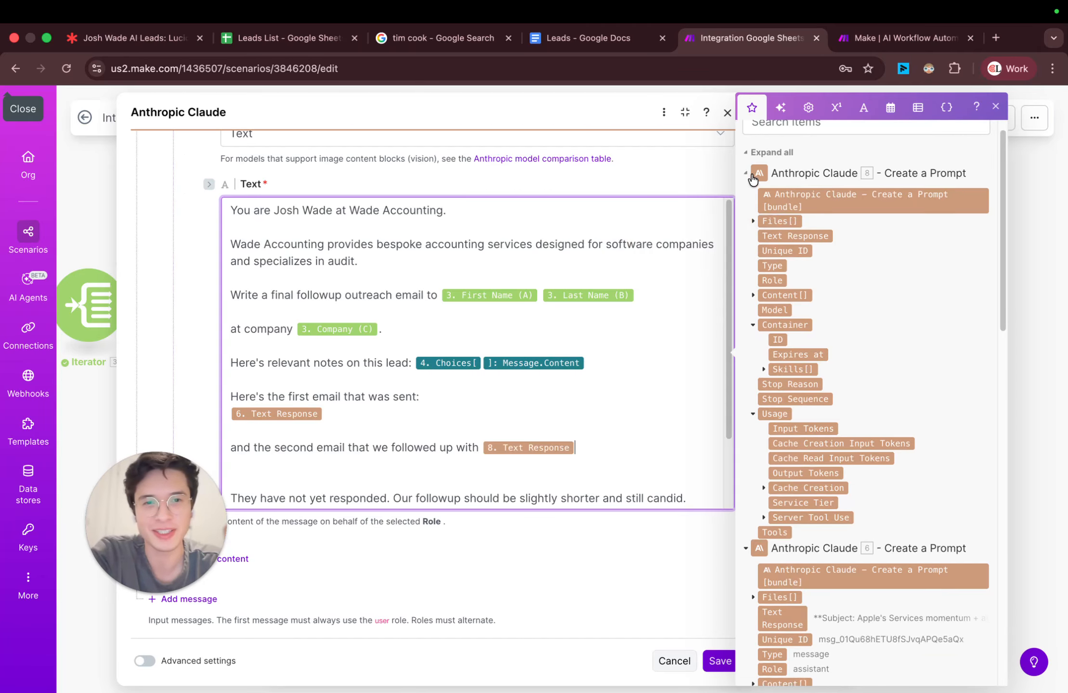
click(747, 197)
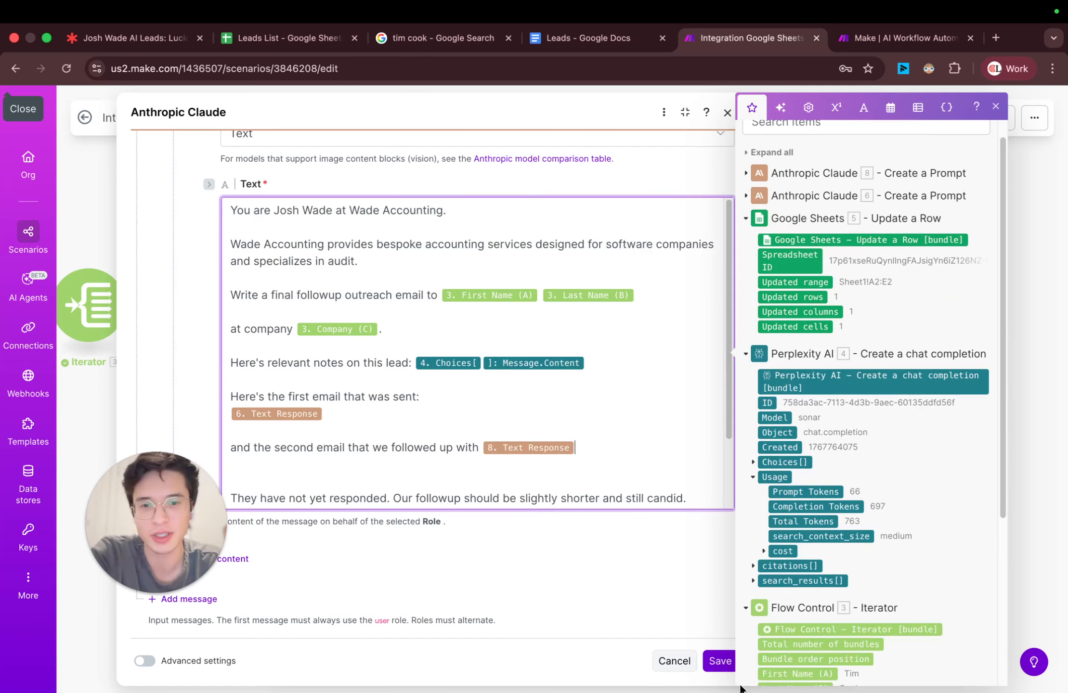
click(725, 661)
Step: Review the follow-up prompt in the second Anthropic Claude module and close it by saving
scroll(724, 332, up, 3)
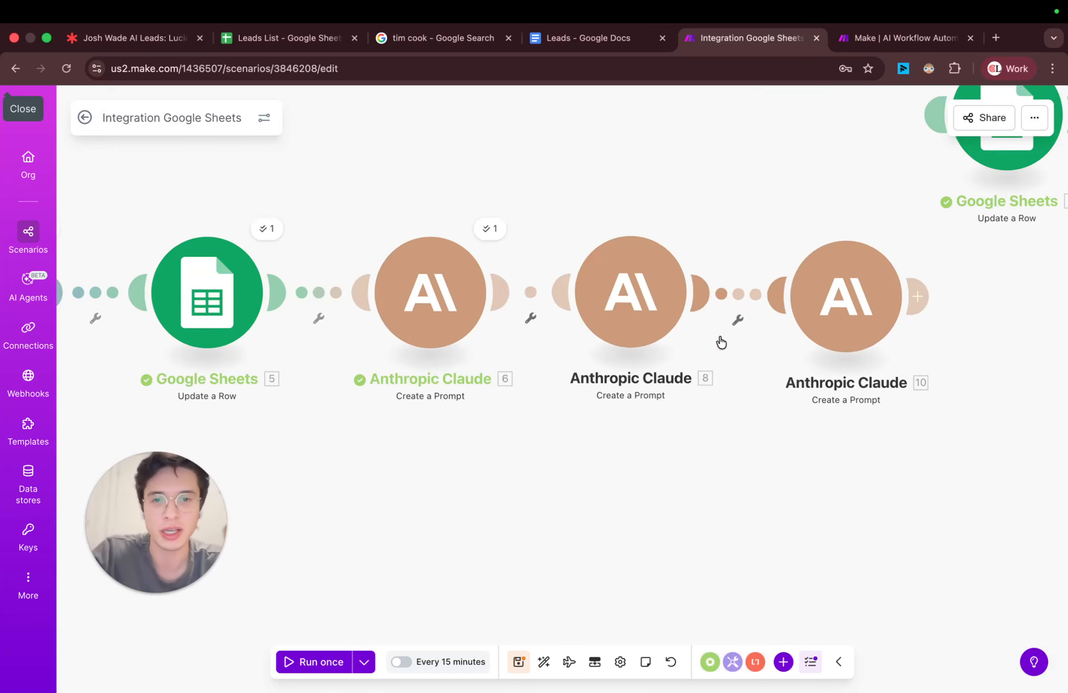
scroll(721, 342, up, 2)
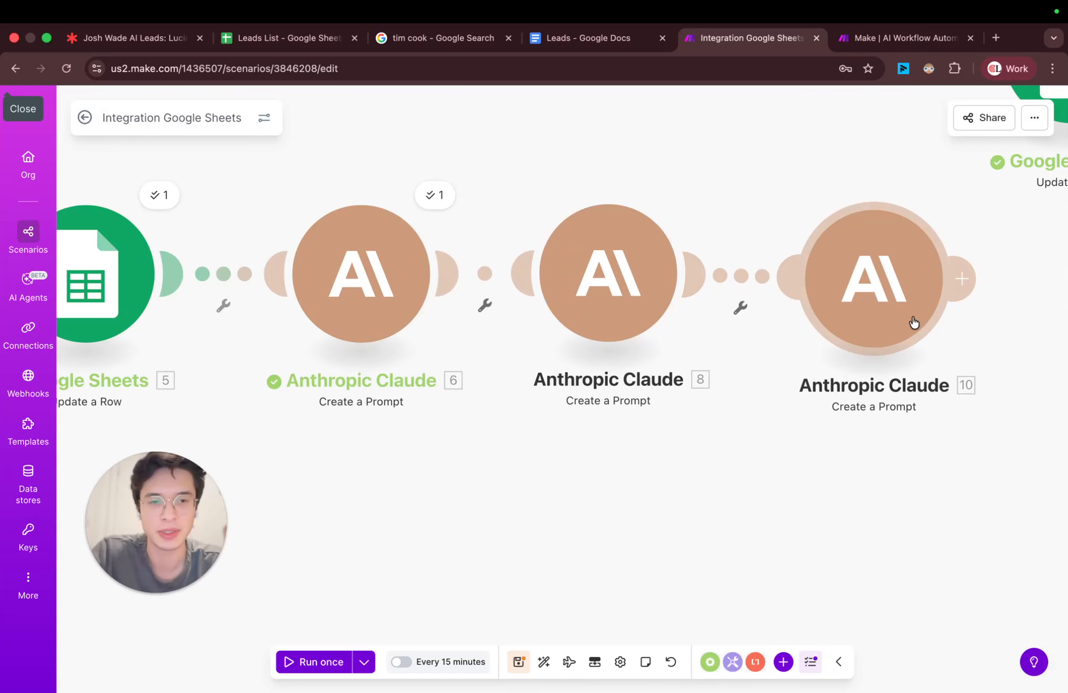
click(658, 296)
scroll(903, 395, down, 15)
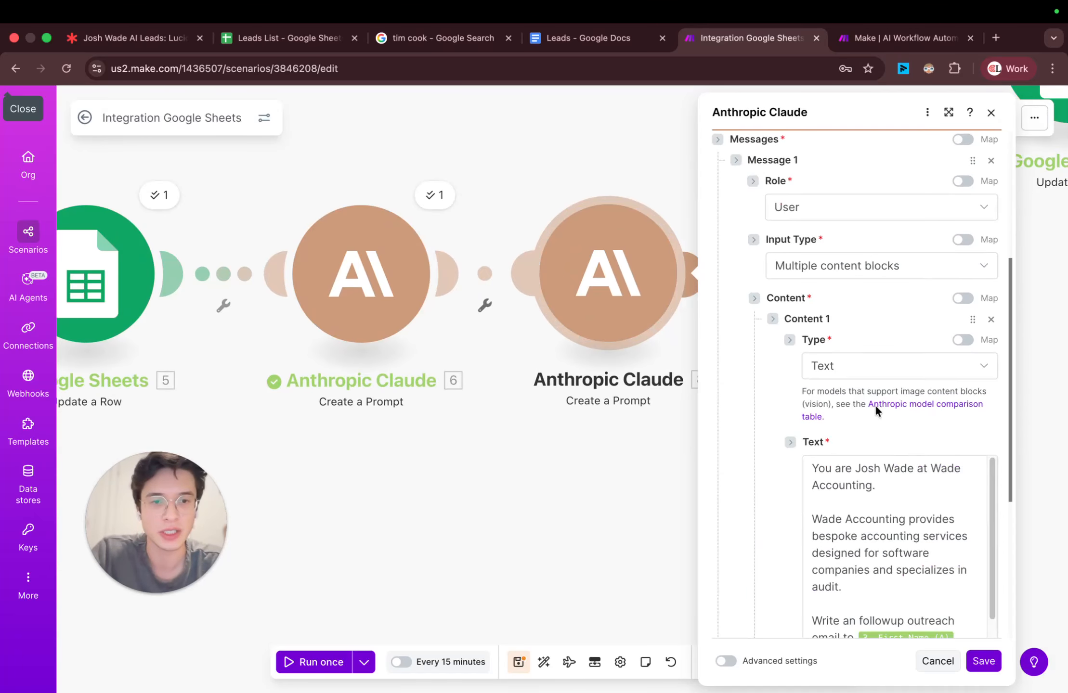
click(985, 658)
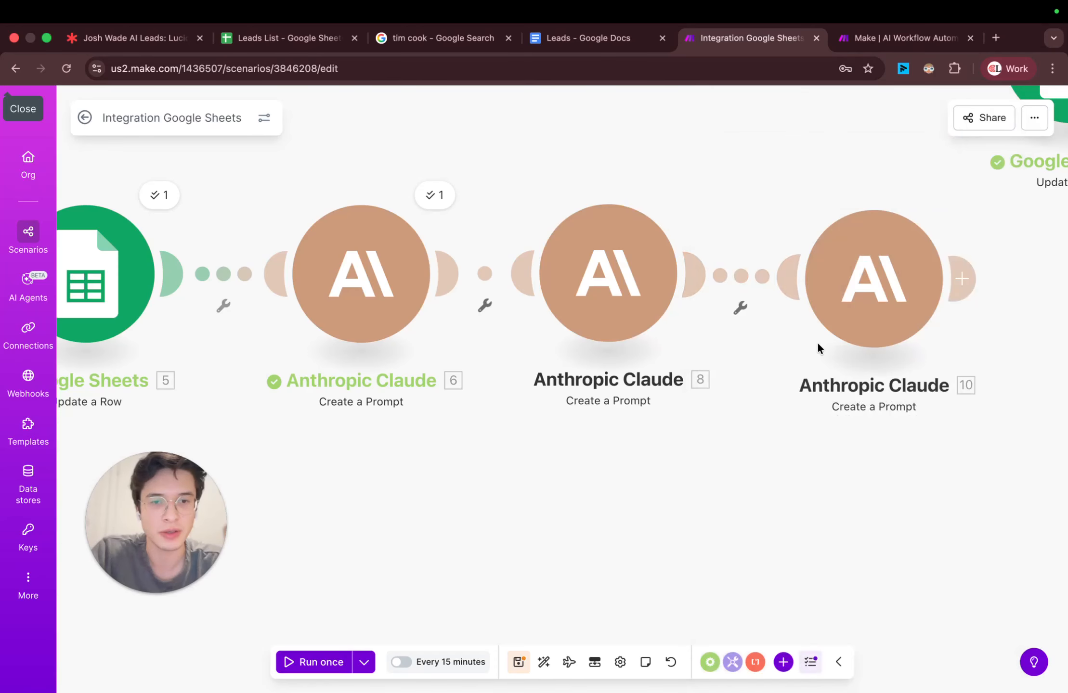
Step: Reopen the last Claude module and extend the no-response sentence to "They have not yet responded to either email."
click(867, 306)
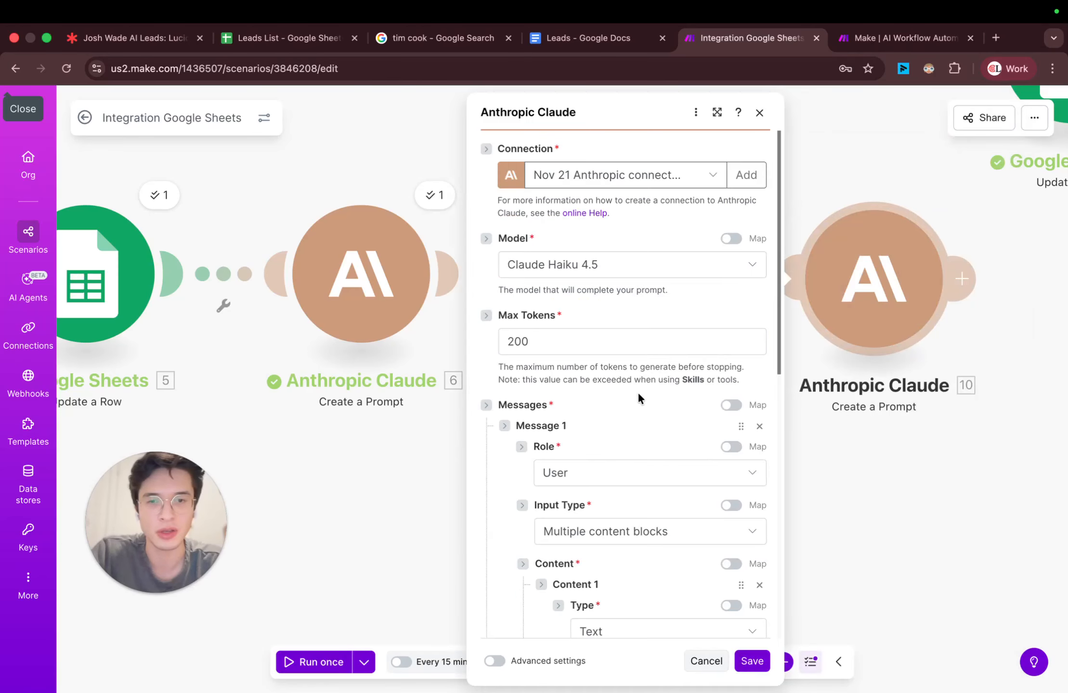
scroll(639, 398, down, 10)
click(761, 426)
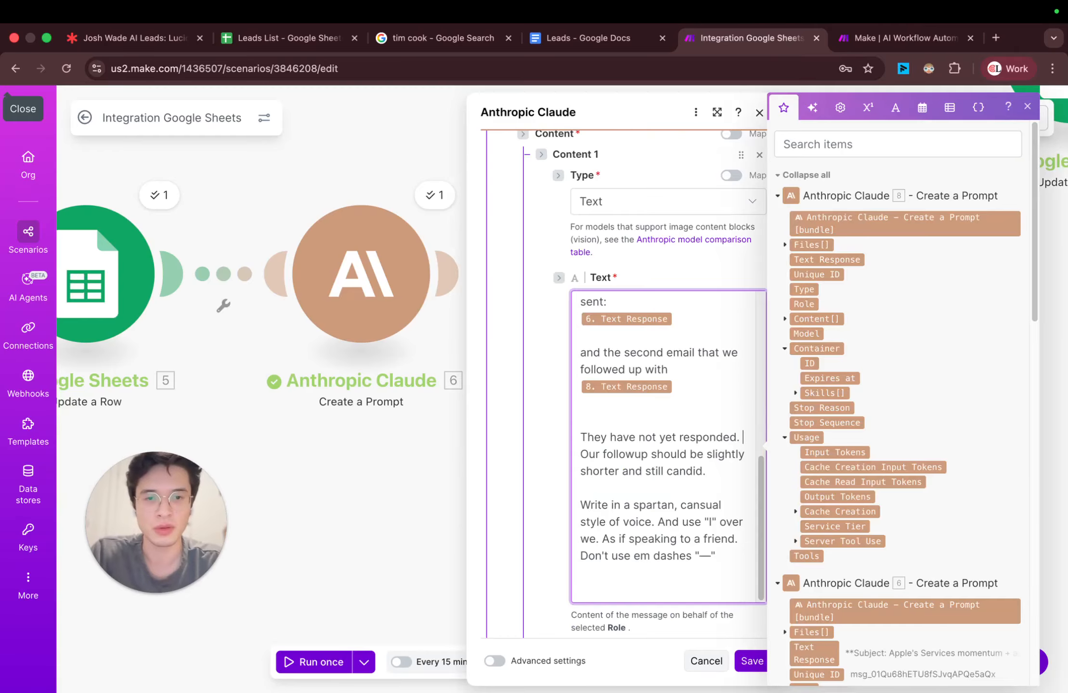
key(BackSpace)
key(BackSpace)
text(to either)
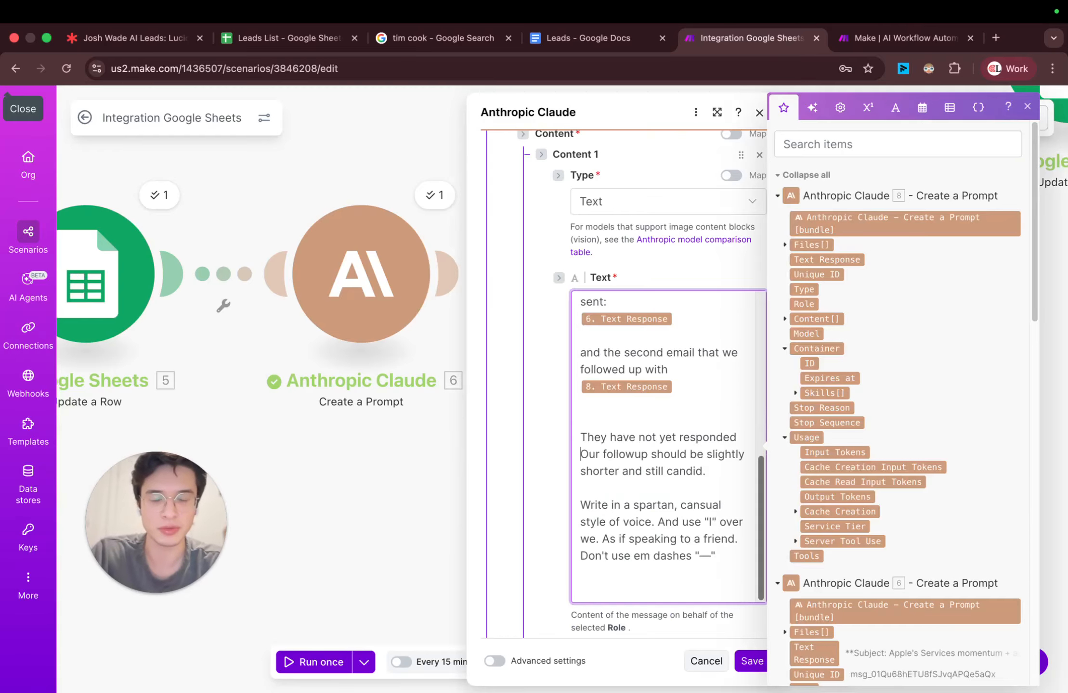
text( email.)
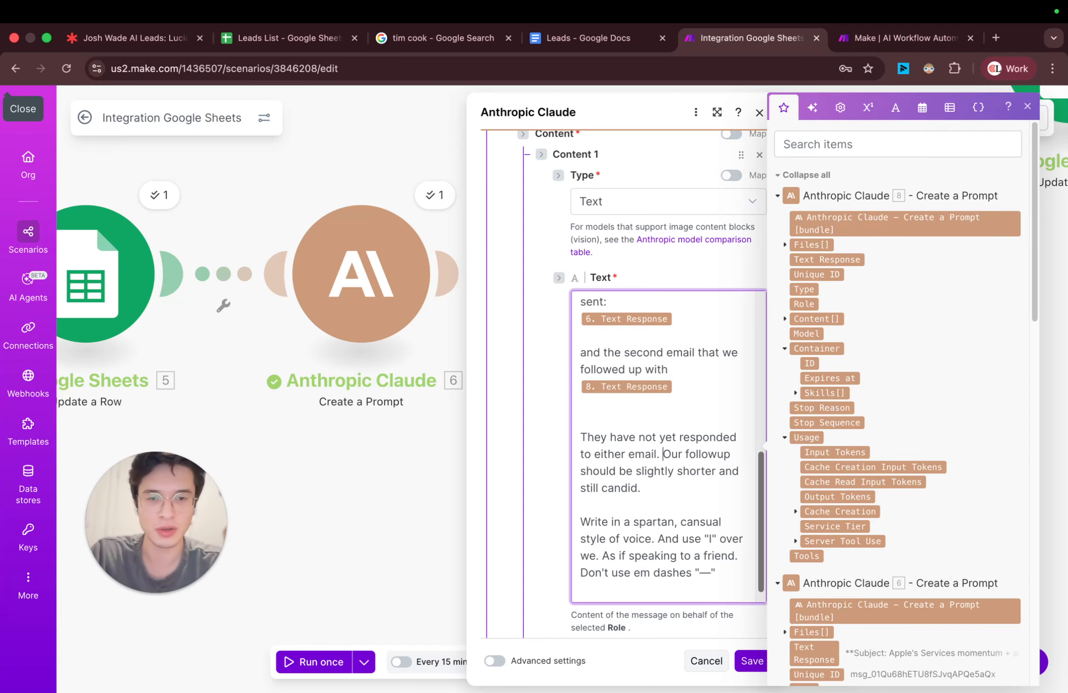
Step: Replace the shorter-and-candid instruction with "This is our final followup, it should be polite and say that it sounds like they're not interested at the moment"
key(alt+shift+Right)
text(This is o)
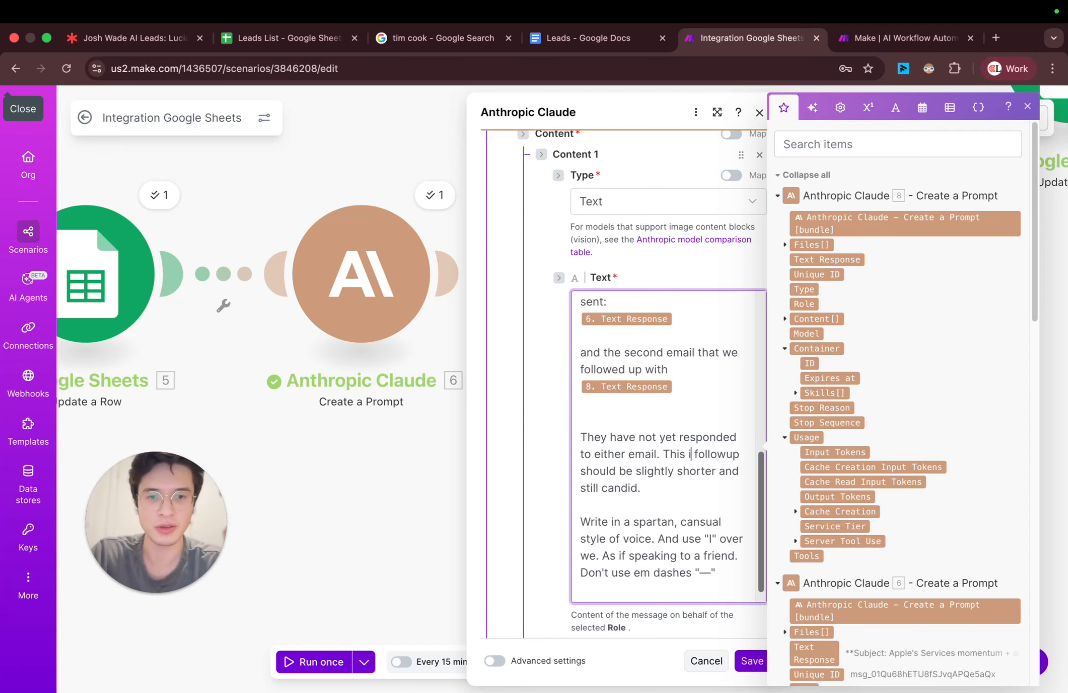
text(ur final)
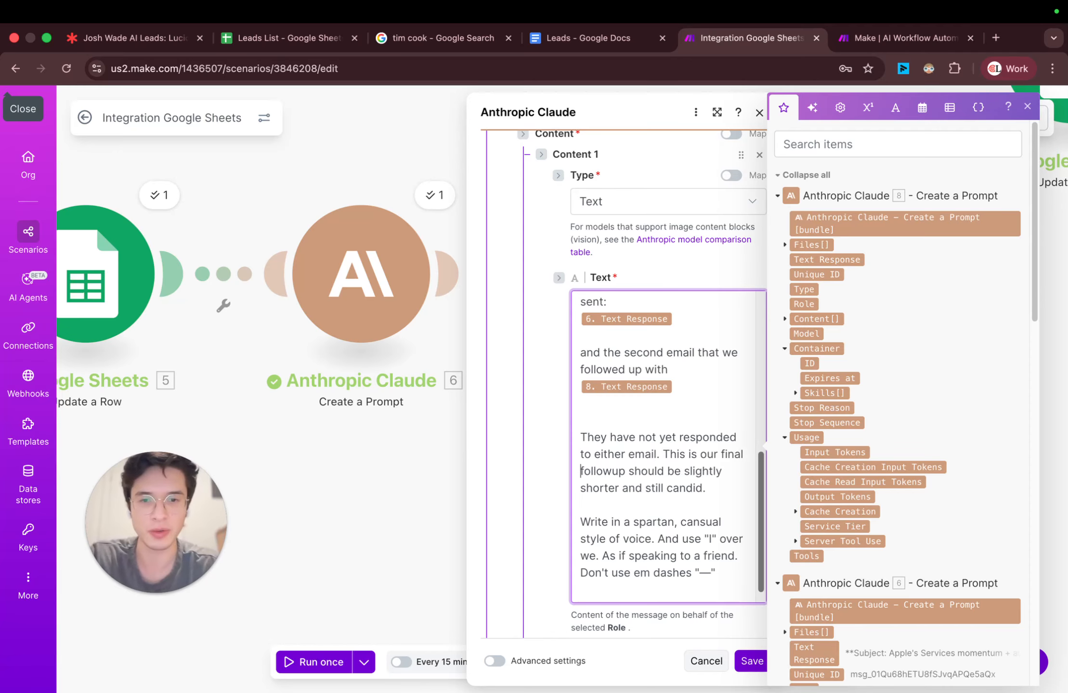
text(, it should )
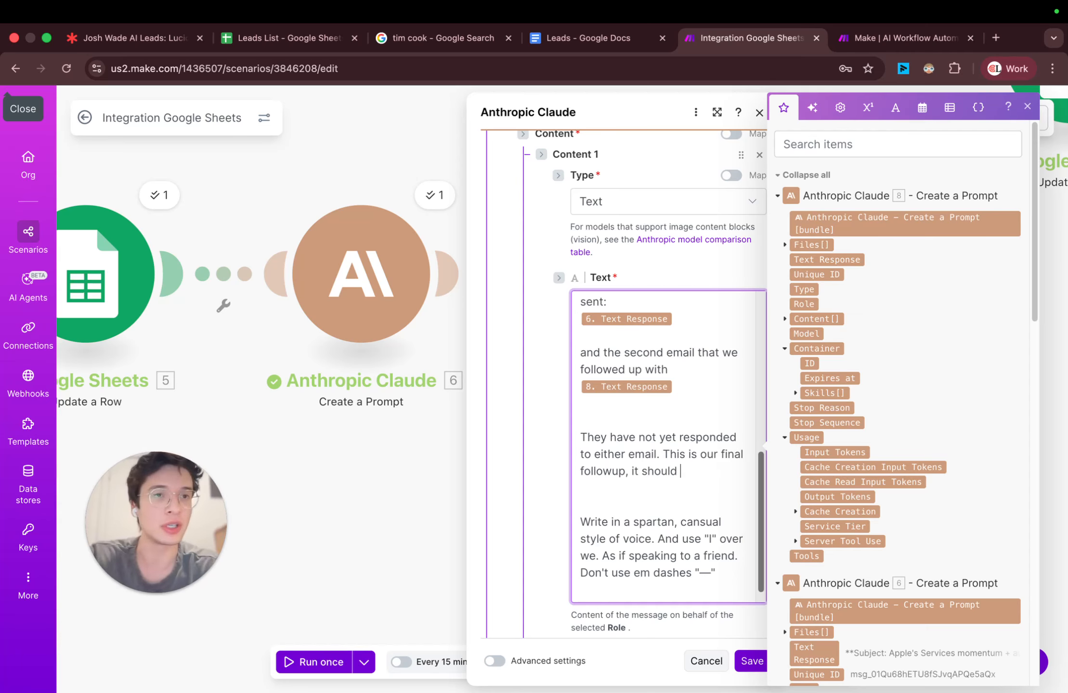
text(be polite and sa)
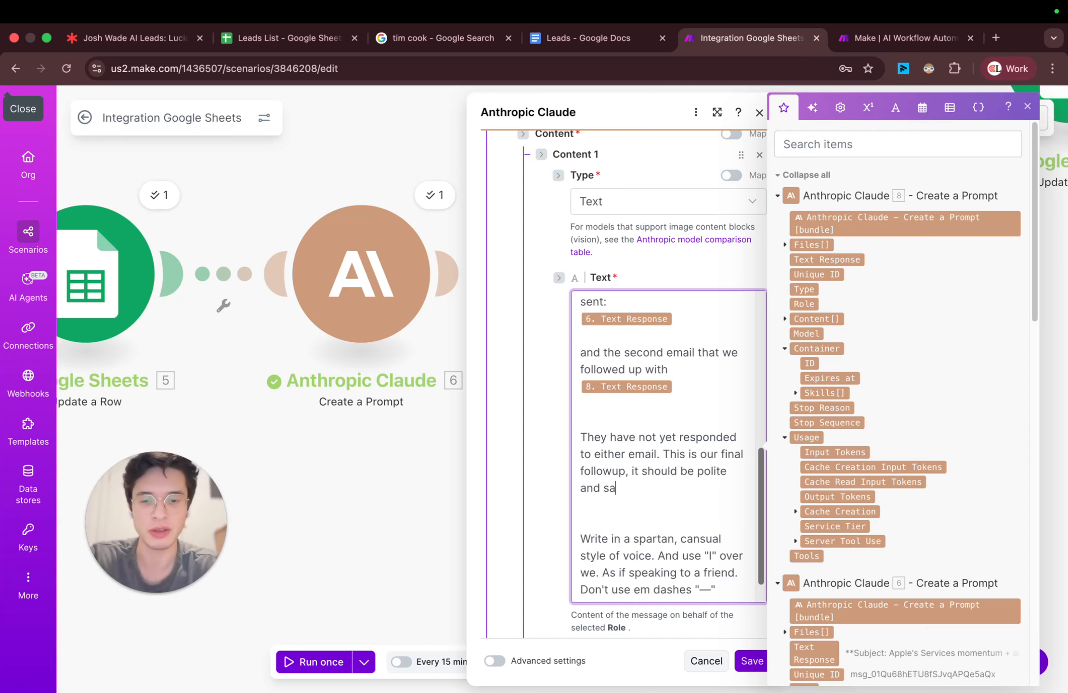
text(y that it sounds like)
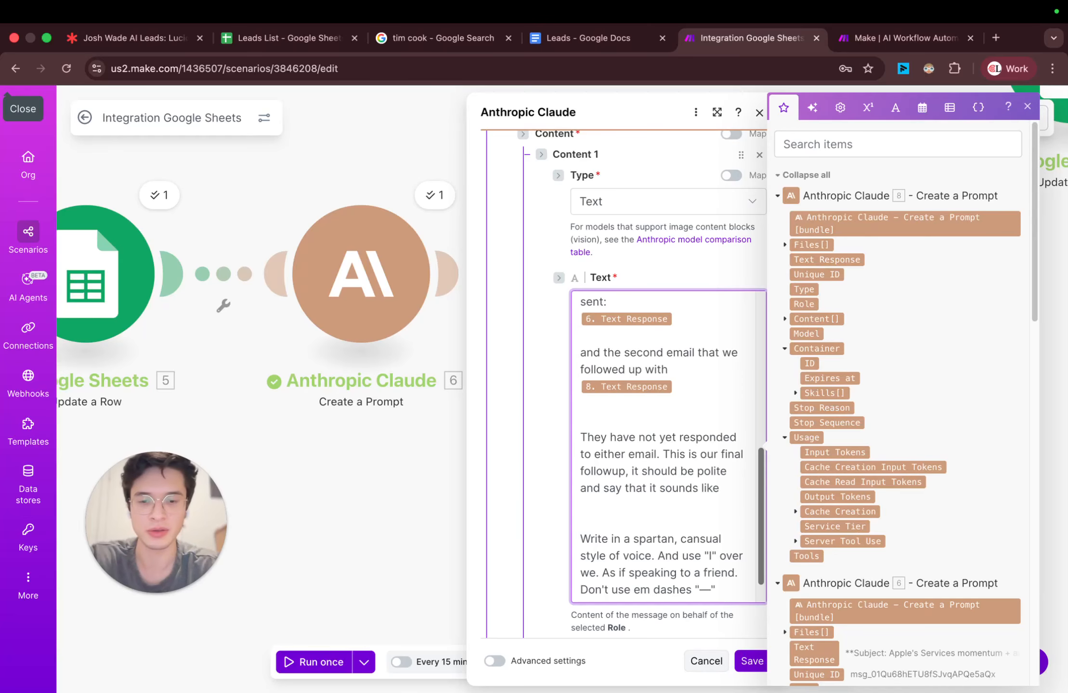
text( they're)
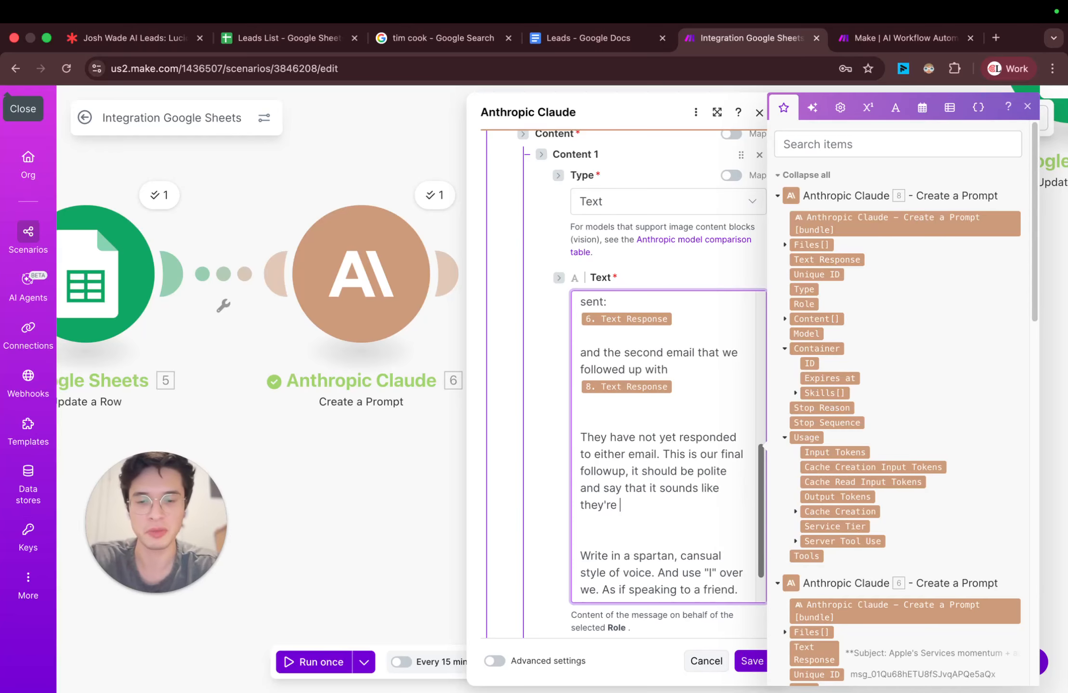
text( not intereste)
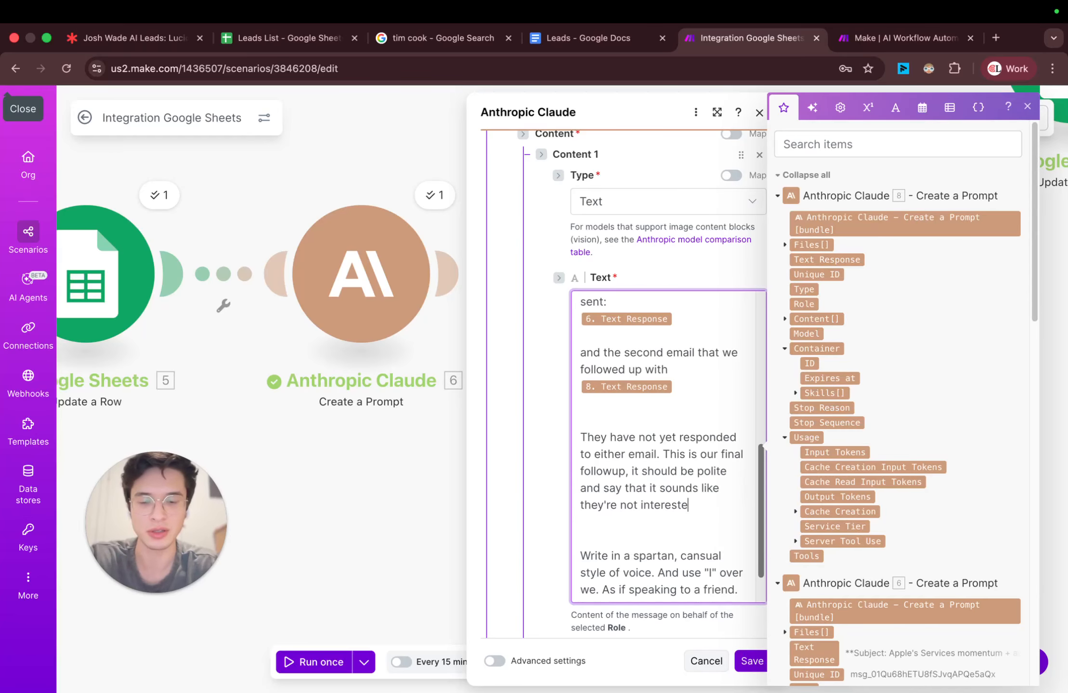
text(d at the moem)
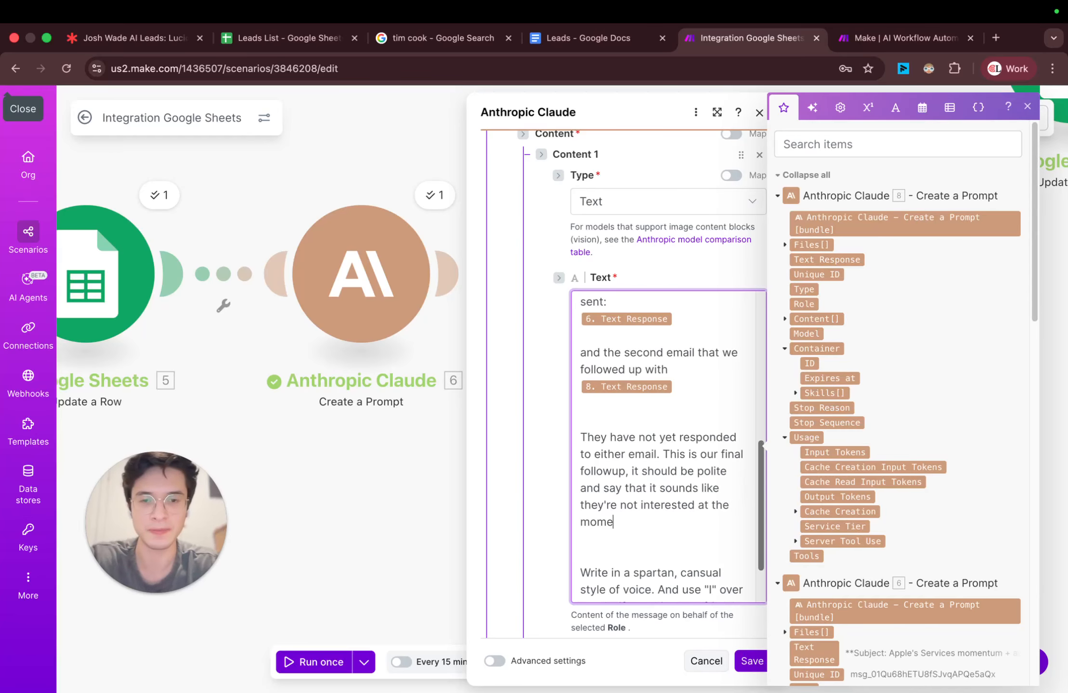
text(nt, but asking t)
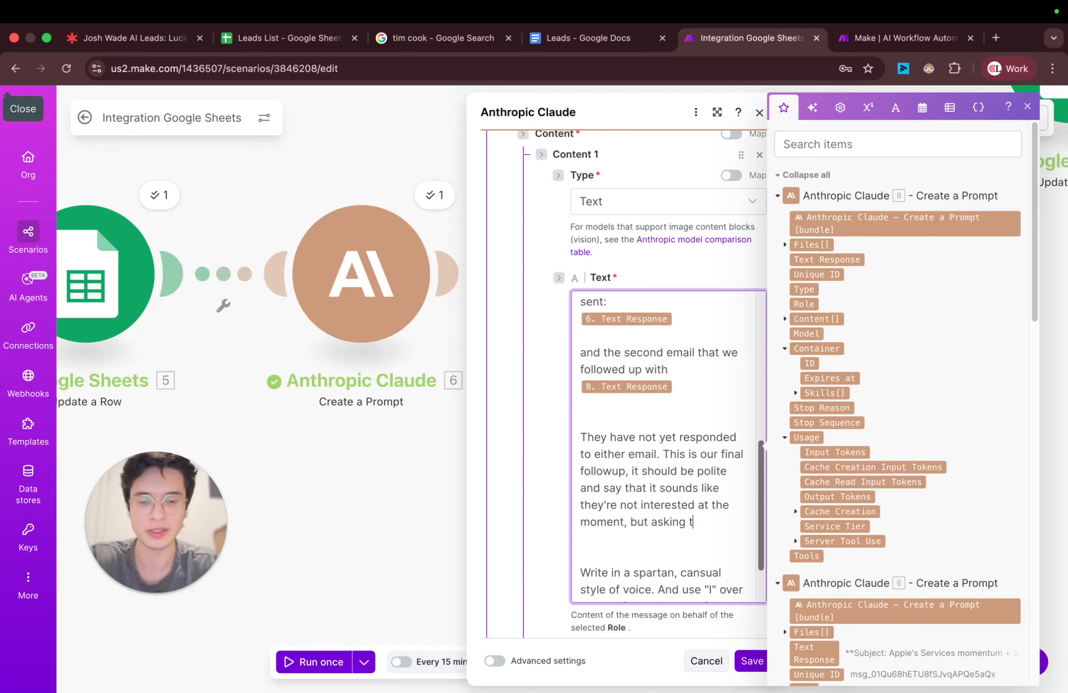
text(hem to reach ou)
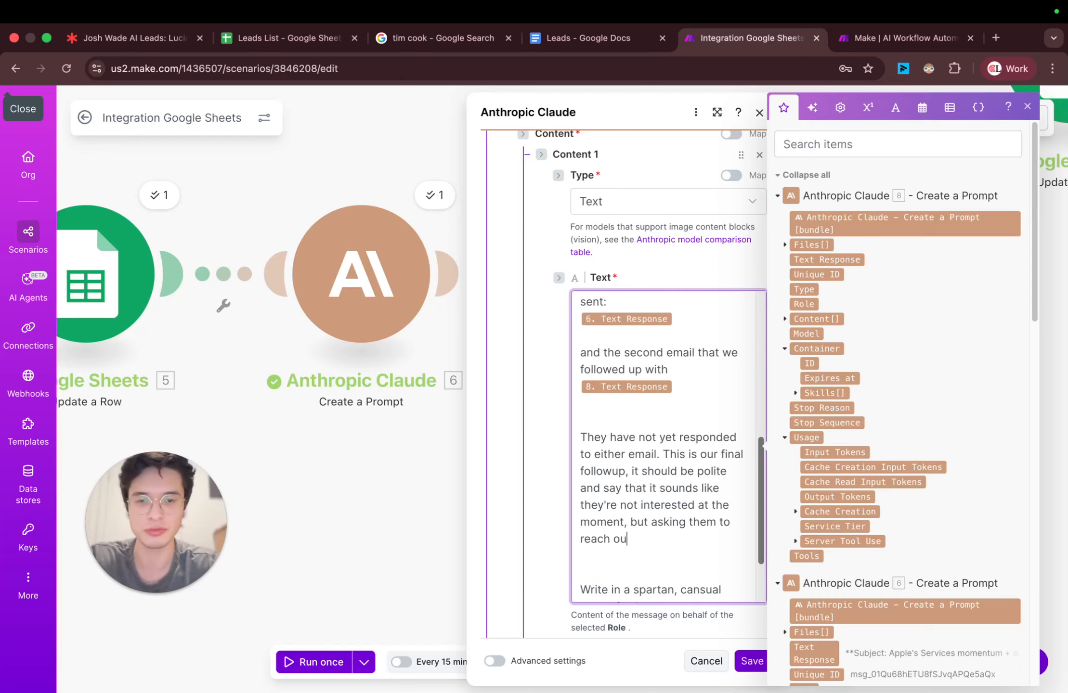
text(t any time if)
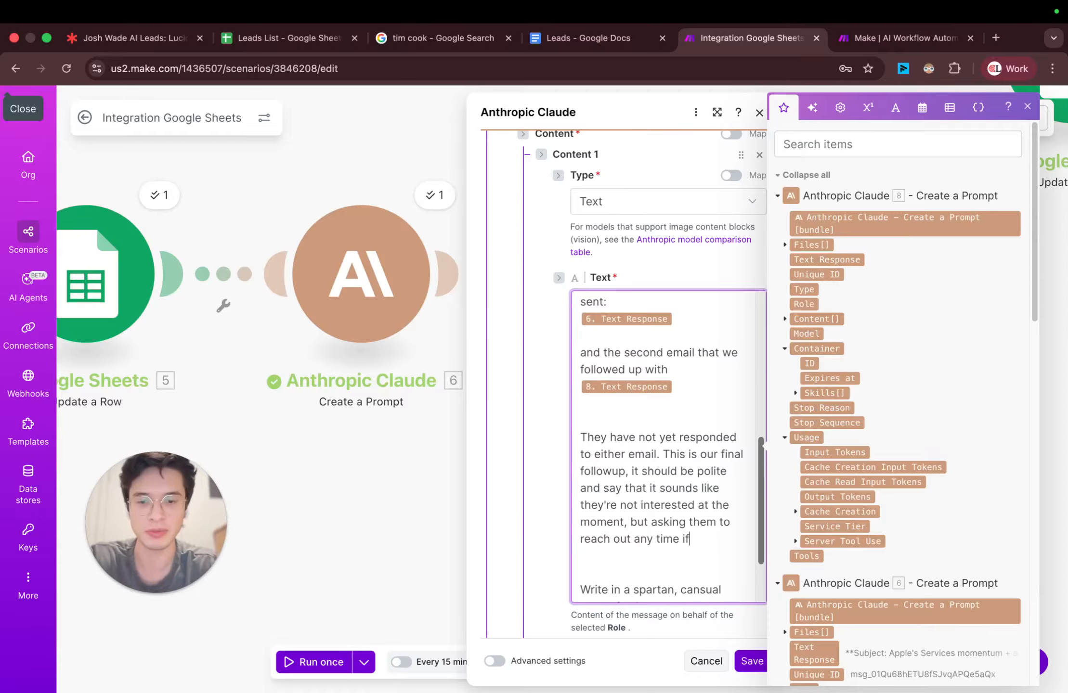
text( they're curiosu)
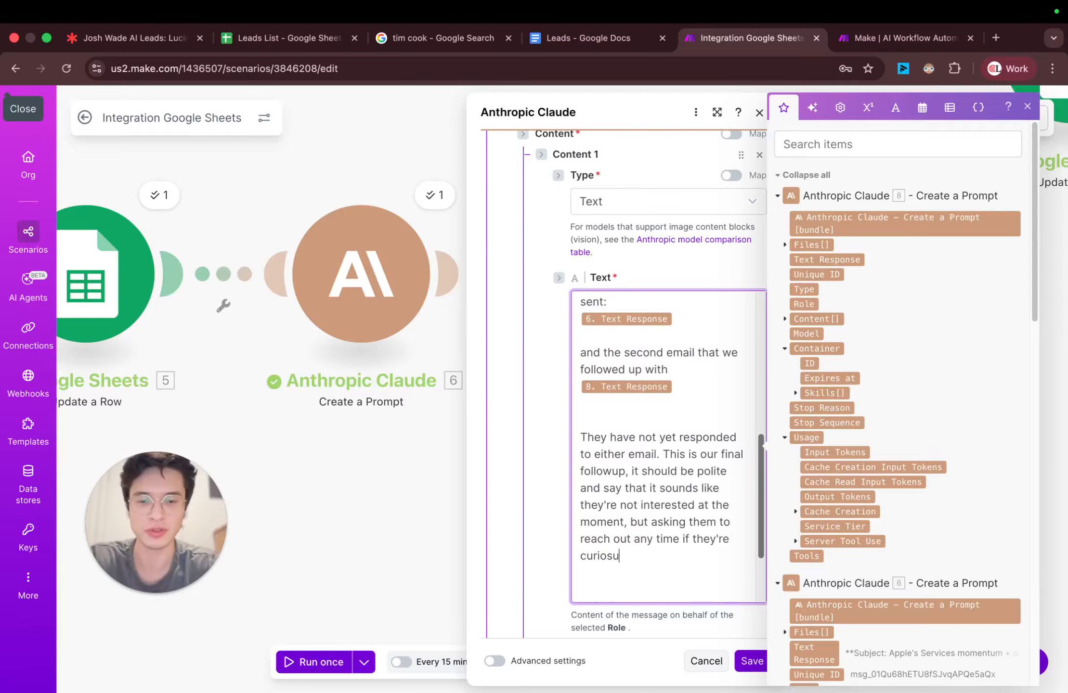
Step: Complete the final followup instruction with ", but asking them to reach out any time if they're curious to learn more."
key(BackSpace)
key(BackSpace)
text(us to learn mor)
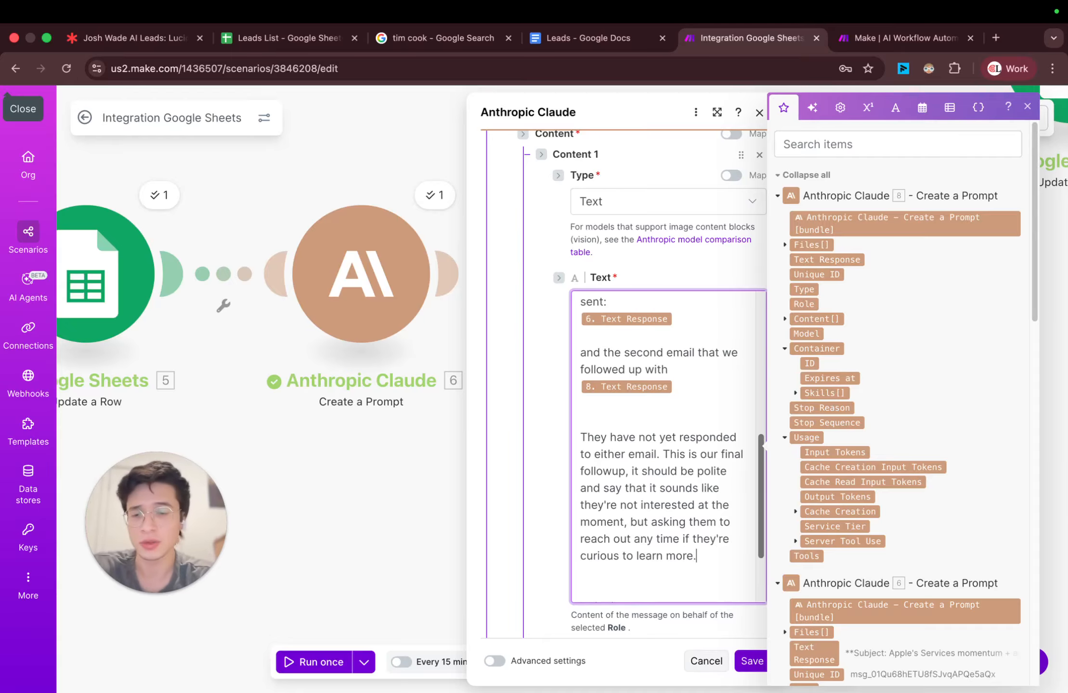
text(e.)
Step: Append the spartan, casual voice instructions, including "I" over we and no em dashes, to the final followup prompt and save the module
text(Write in a spartan, cansual style of voice. And use "I" over we. As if speaking to a friend. Don't use em dashes "—")
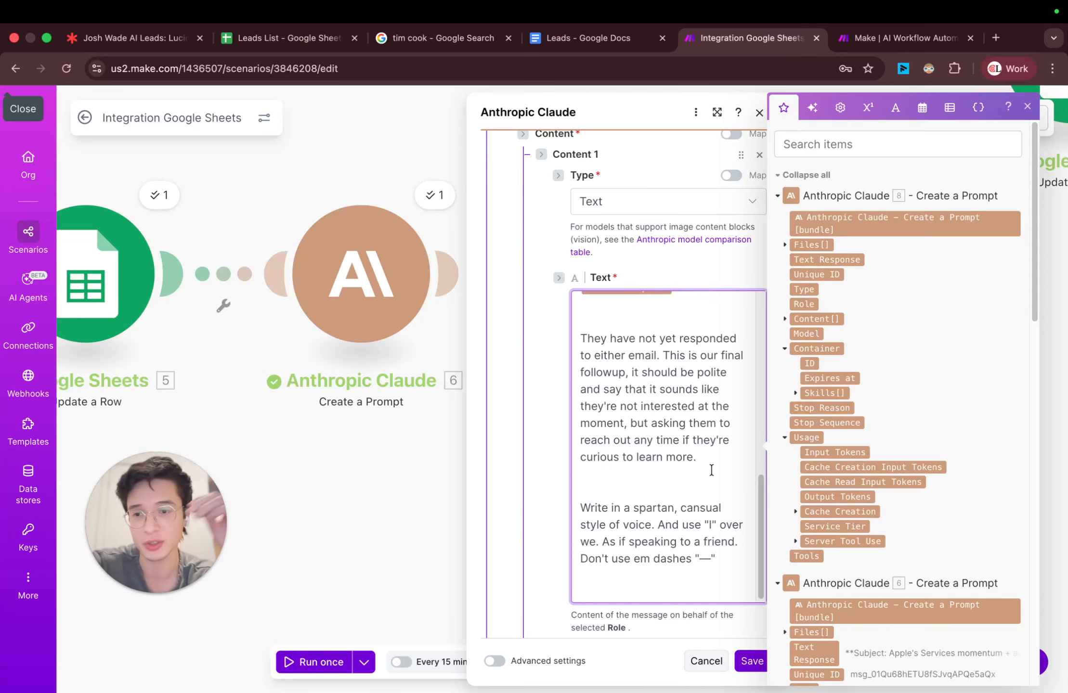
click(752, 662)
Step: Move the detached Google Sheets Update a Row module farther from the Claude chain to make room for another module
scroll(831, 398, down, 2)
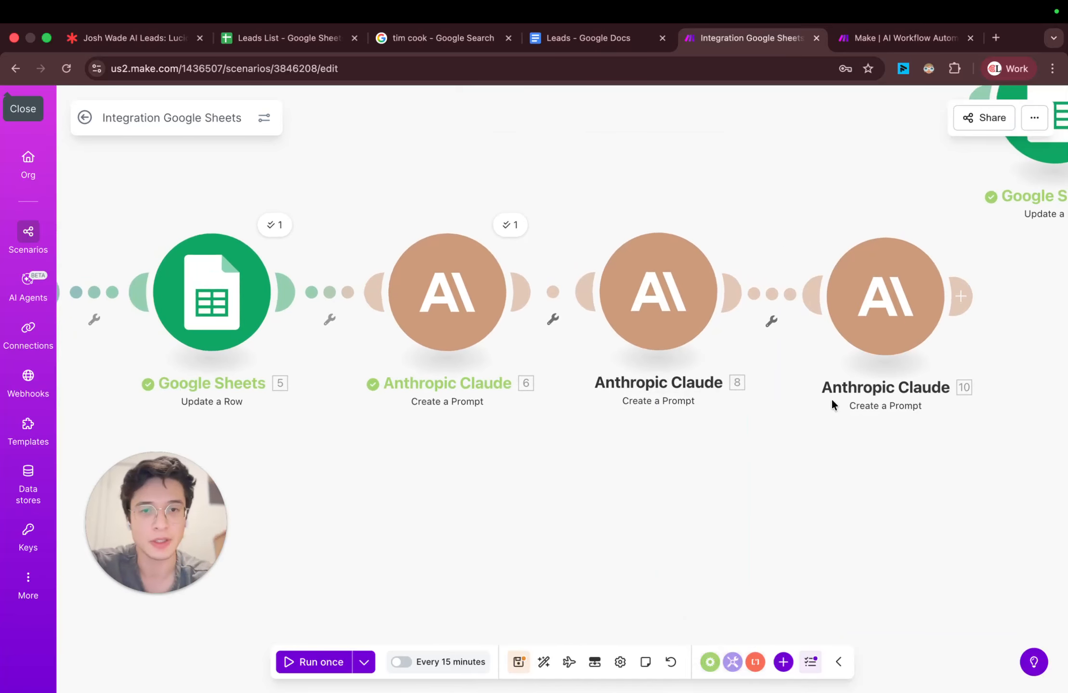
scroll(817, 446, down, 1)
drag(817, 446, 558, 435)
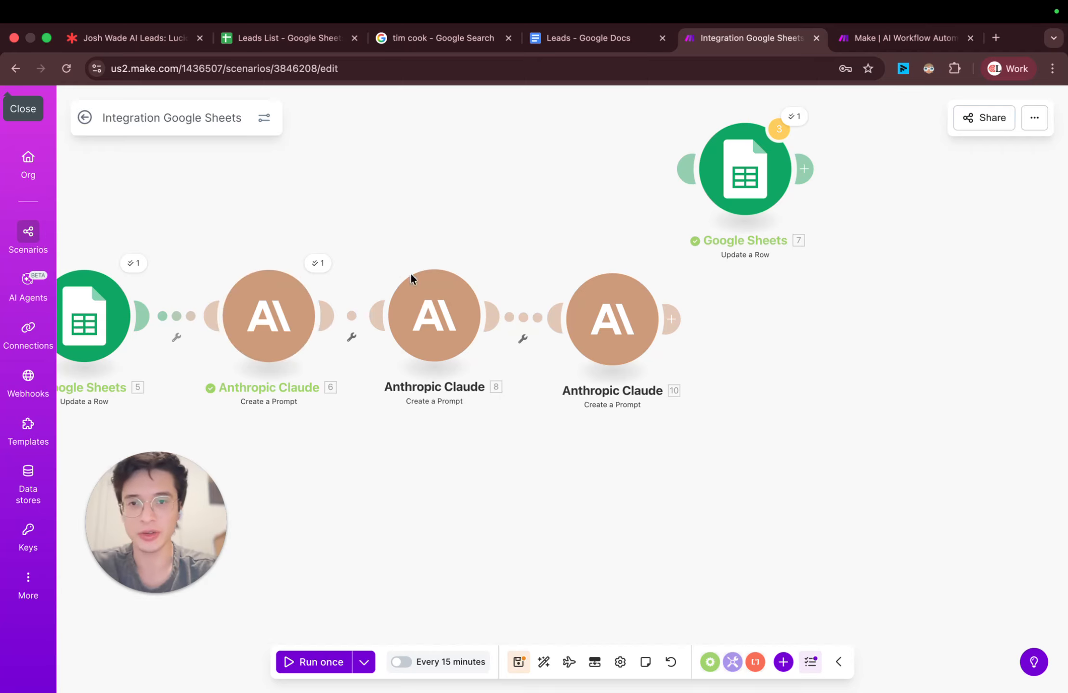
drag(768, 188, 946, 238)
Step: Clone the first Anthropic Claude module, which writes the initial outreach email, onto the end of the chain
right_click(630, 329)
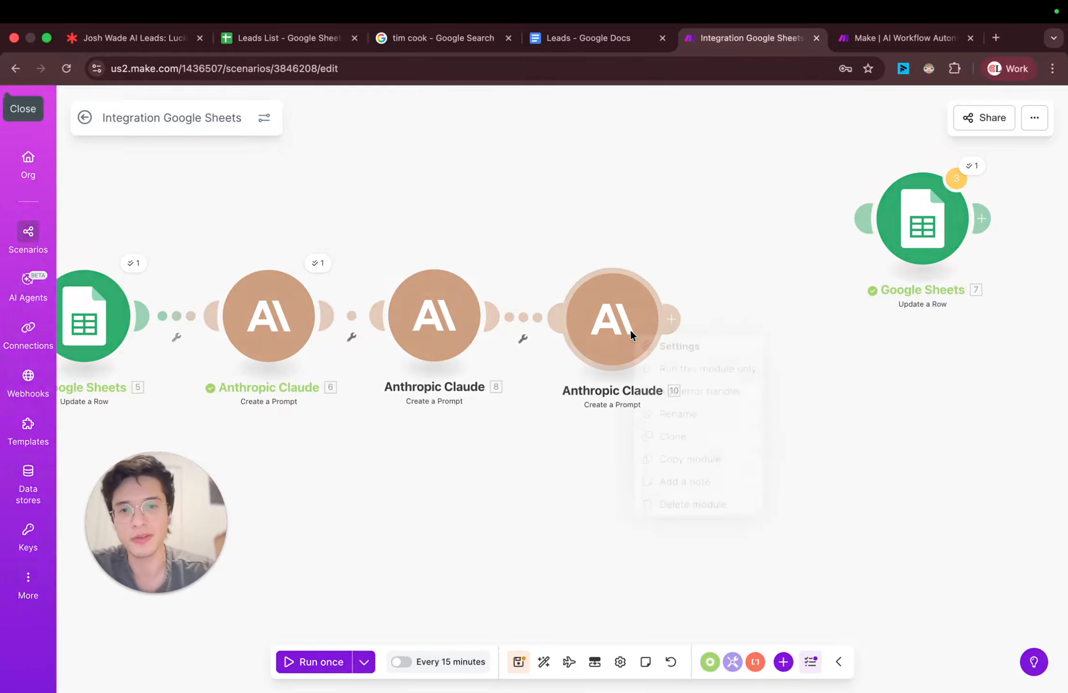
right_click(438, 235)
right_click(303, 291)
right_click(269, 315)
click(305, 248)
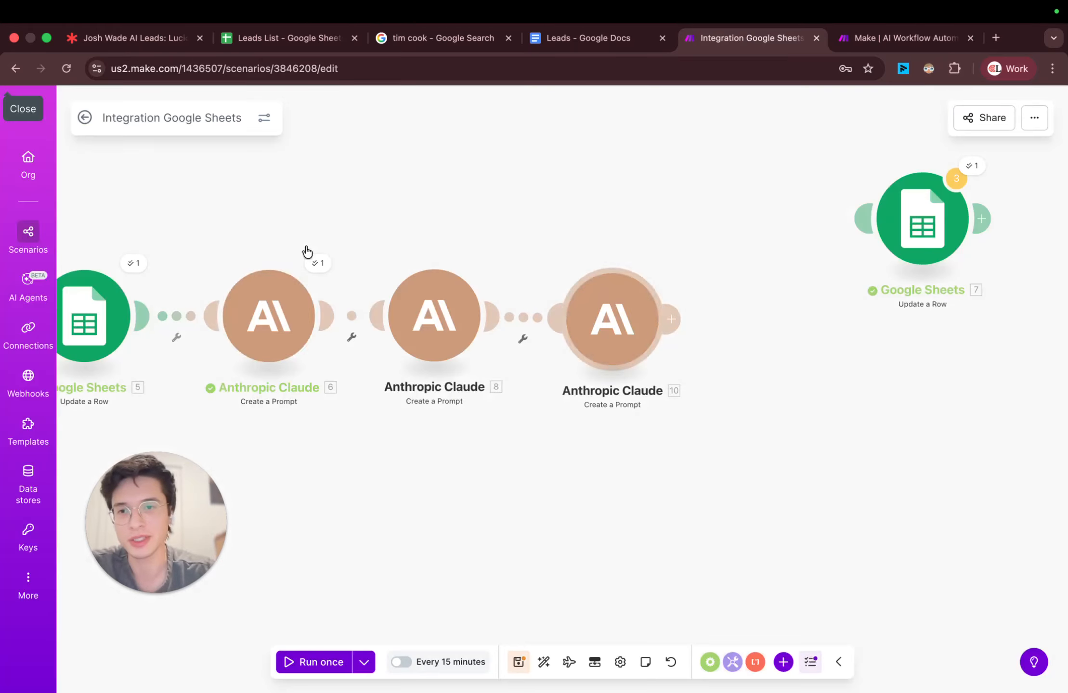
right_click(288, 319)
click(347, 426)
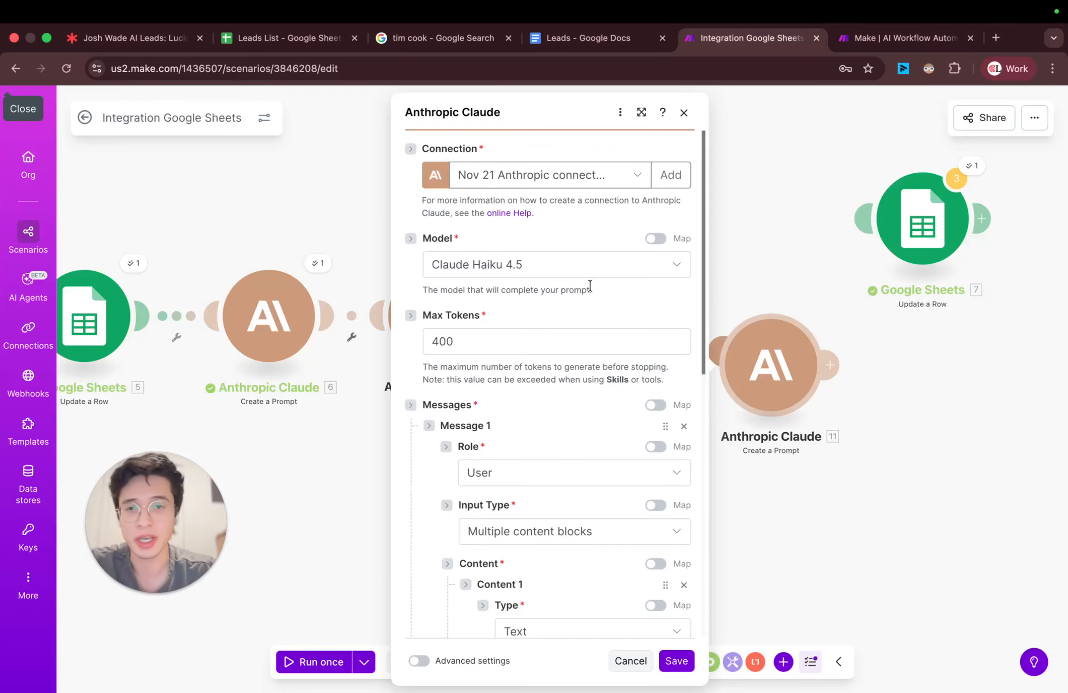
Step: Set the cloned Claude module's Max Tokens to 200 and enlarge its settings window to show the full prompt
click(534, 340)
key(Delete)
text(2)
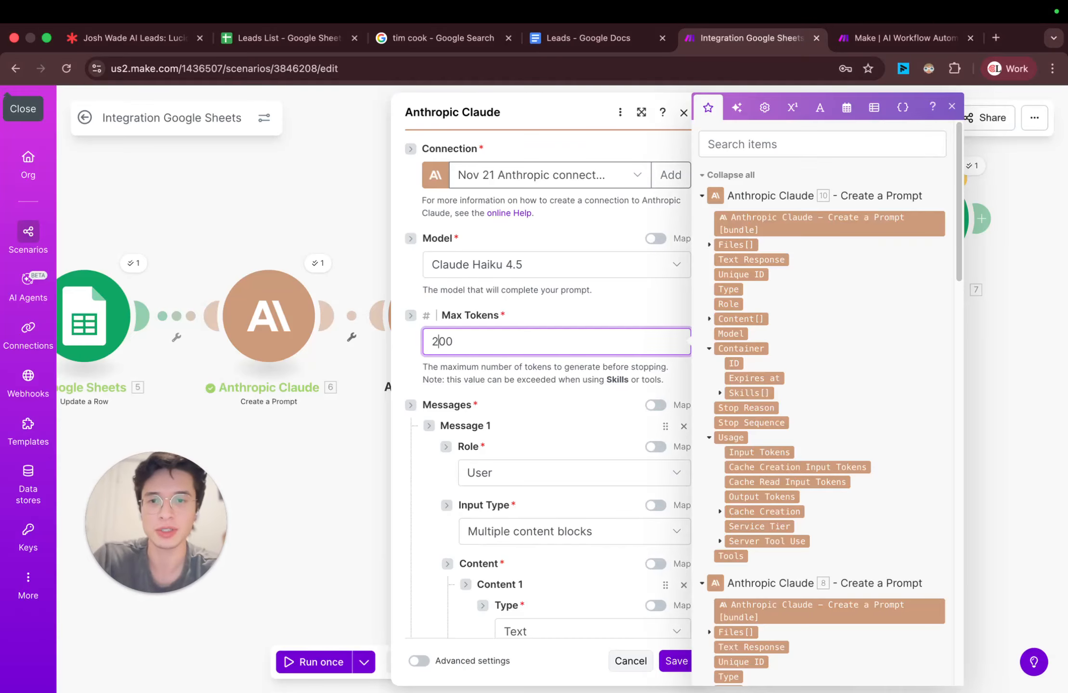
scroll(610, 385, down, 9)
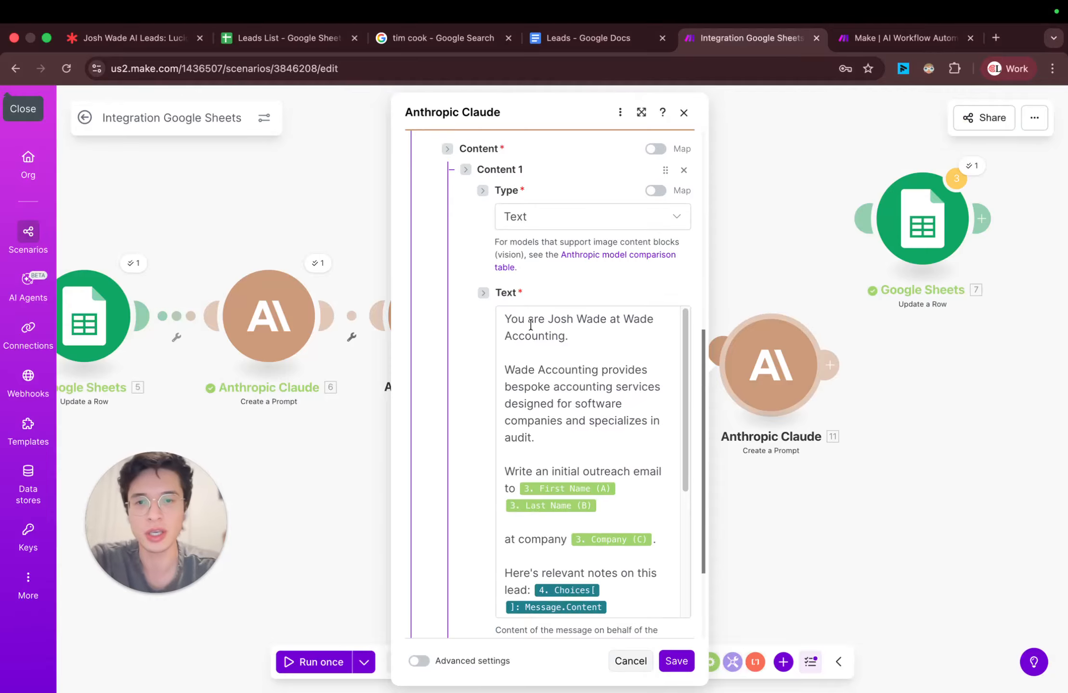
scroll(590, 350, down, 2)
scroll(591, 356, up, 2)
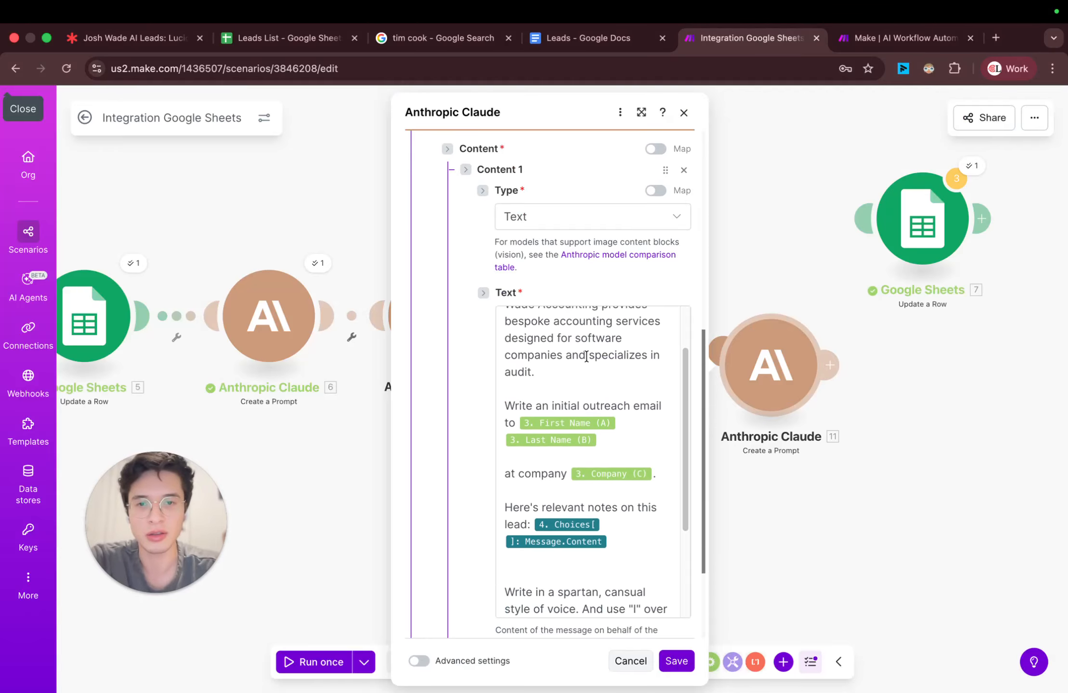
scroll(578, 356, down, 2)
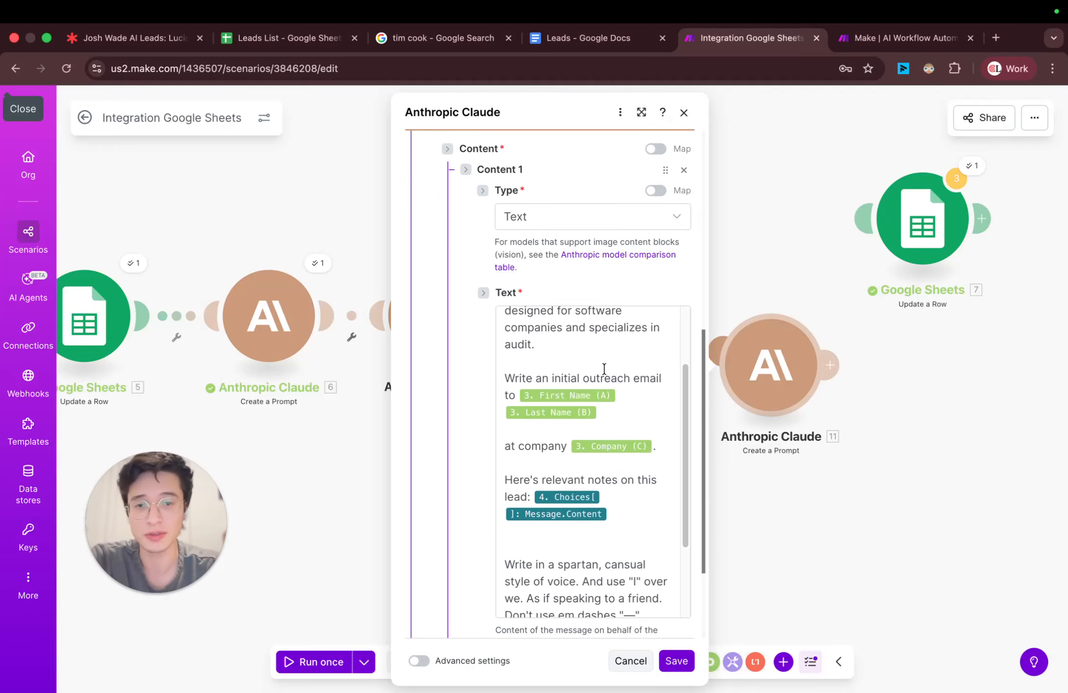
click(640, 115)
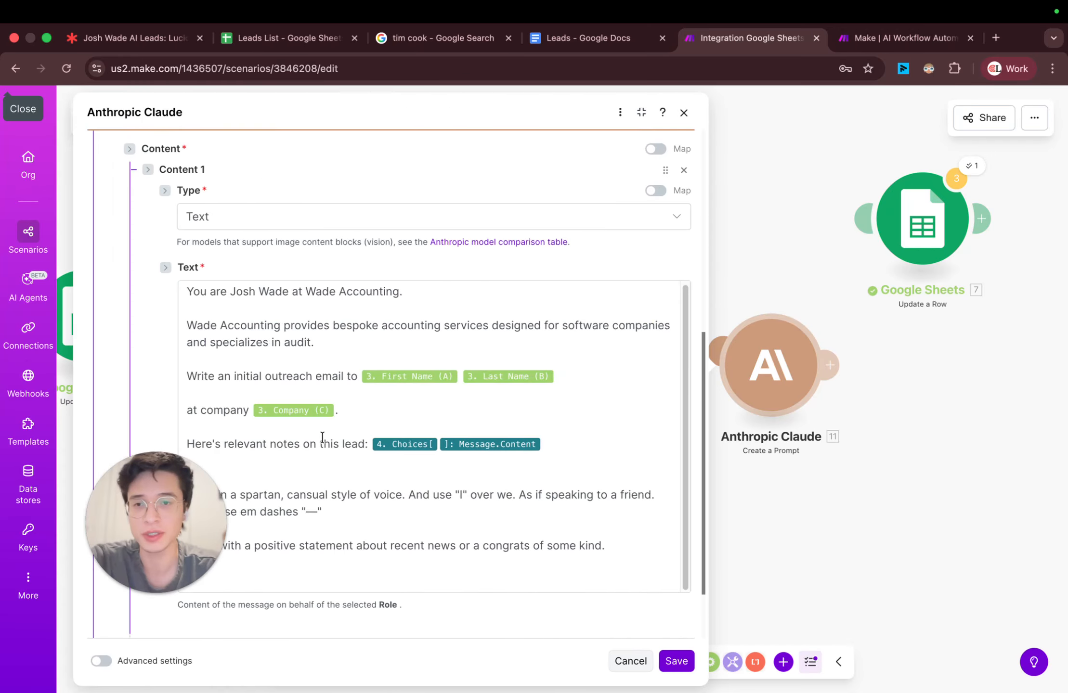
drag(154, 496, 104, 154)
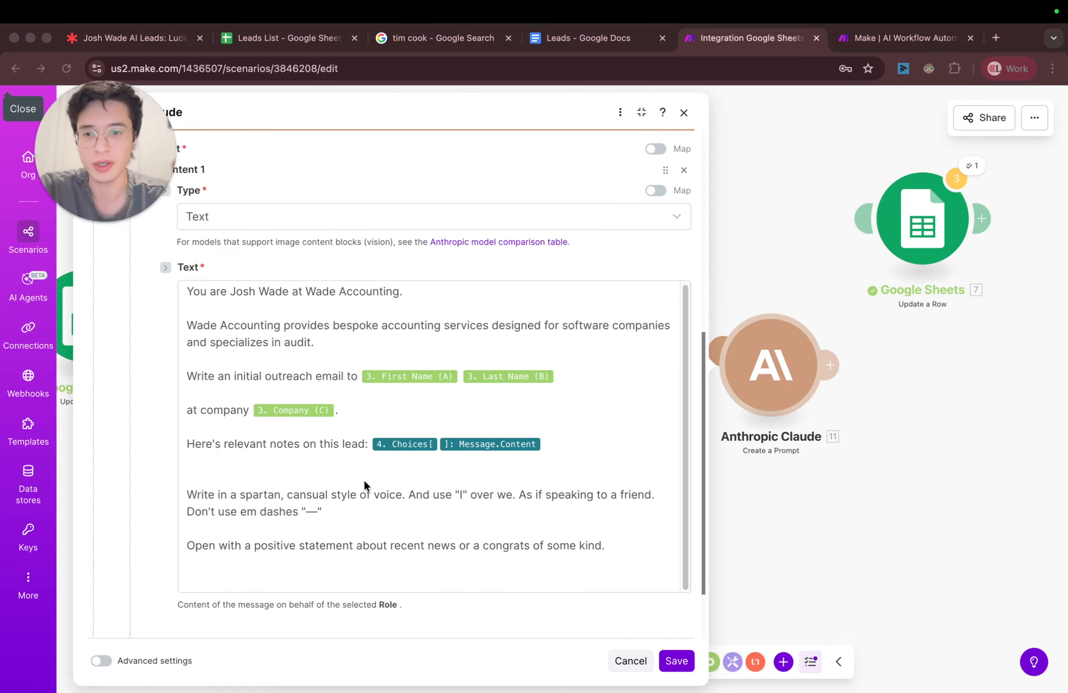
Step: Replace "initial outreach email" in the cloned module's prompt with "linkedin outreach message"
scroll(285, 401, down, 2)
click(285, 401)
click(265, 292)
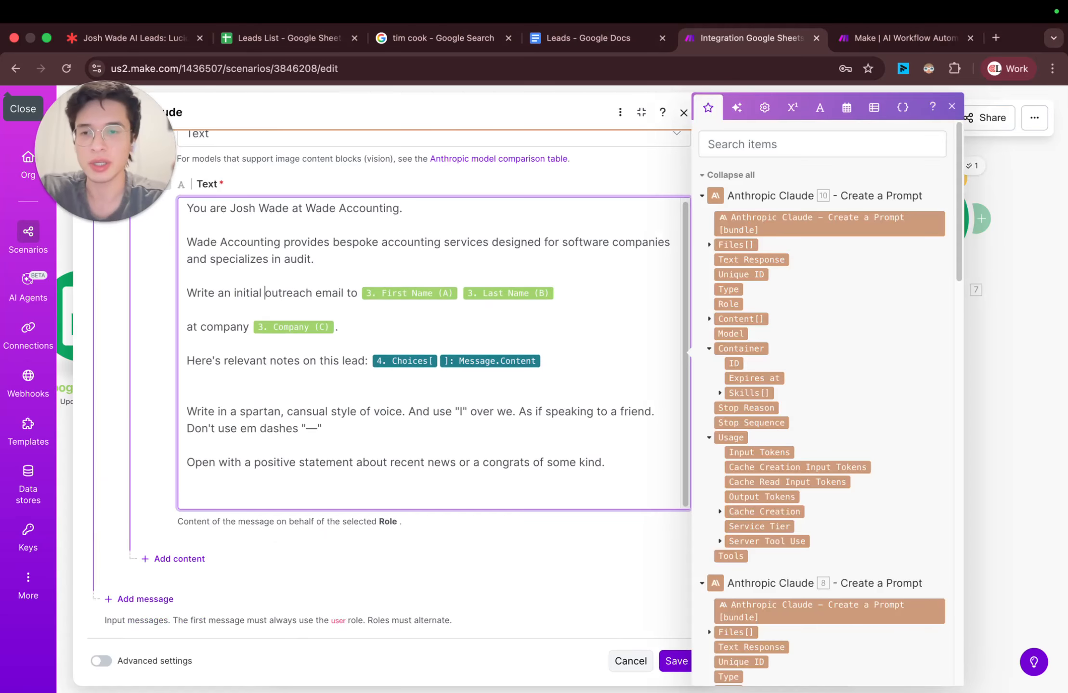
key(alt+Right)
key(alt+shift+Left)
key(alt+shift+Left)
key(alt+shift+Left)
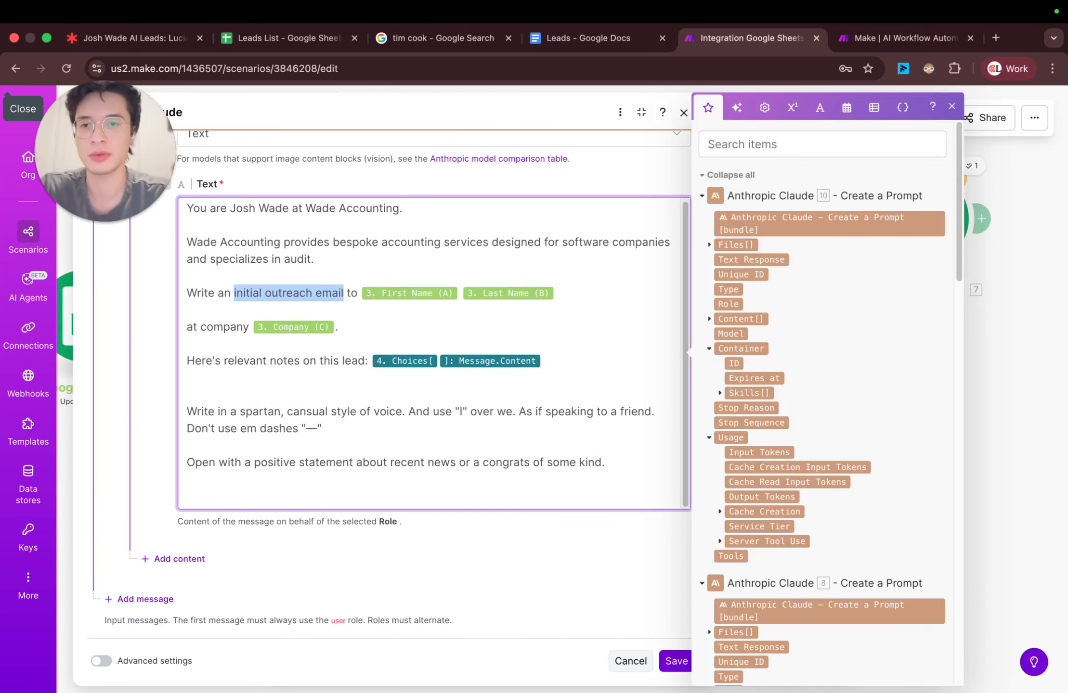
text(linkedin out)
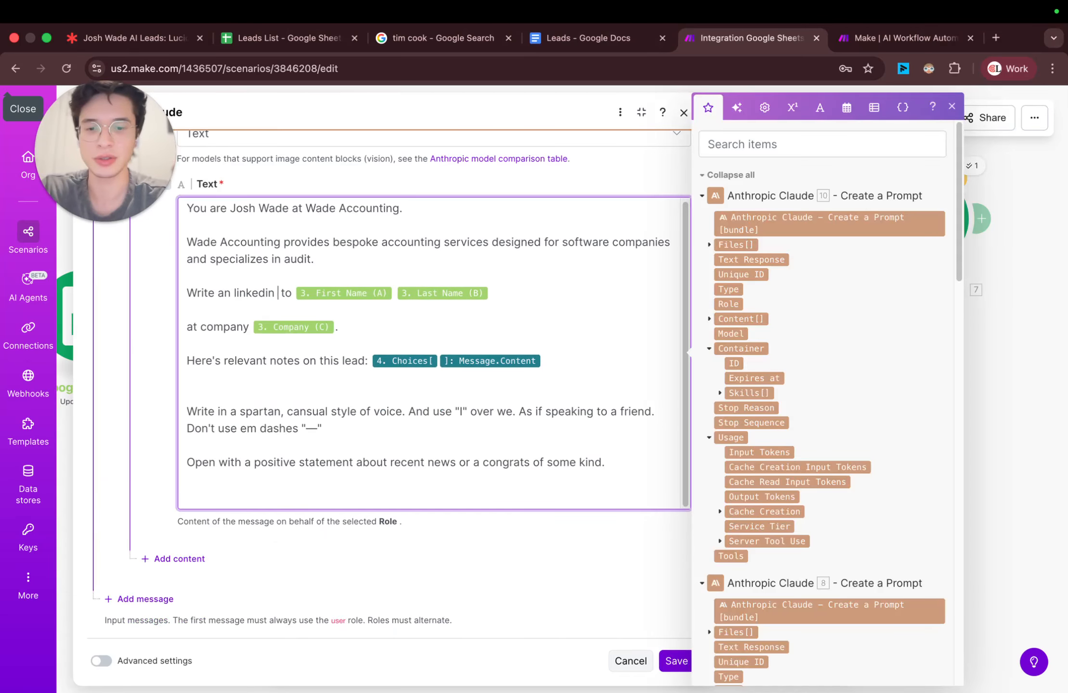
text(reach message)
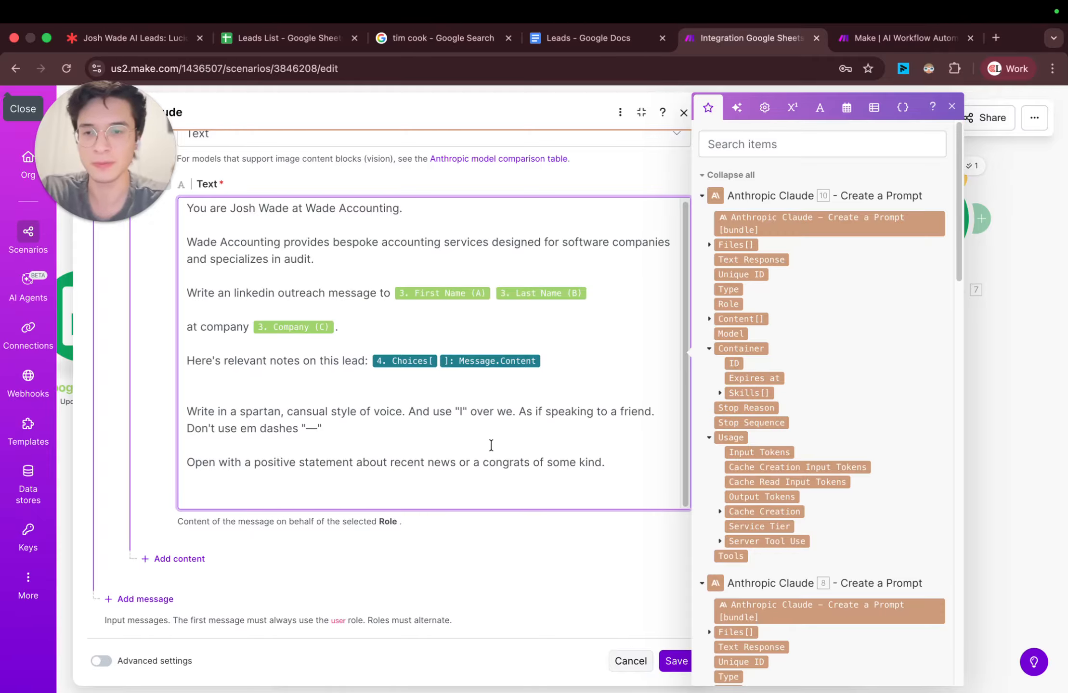
Step: Add "Keep it very candid, and imply that" after the positive-opening sentence in the LinkedIn prompt
click(608, 463)
text(Keep it)
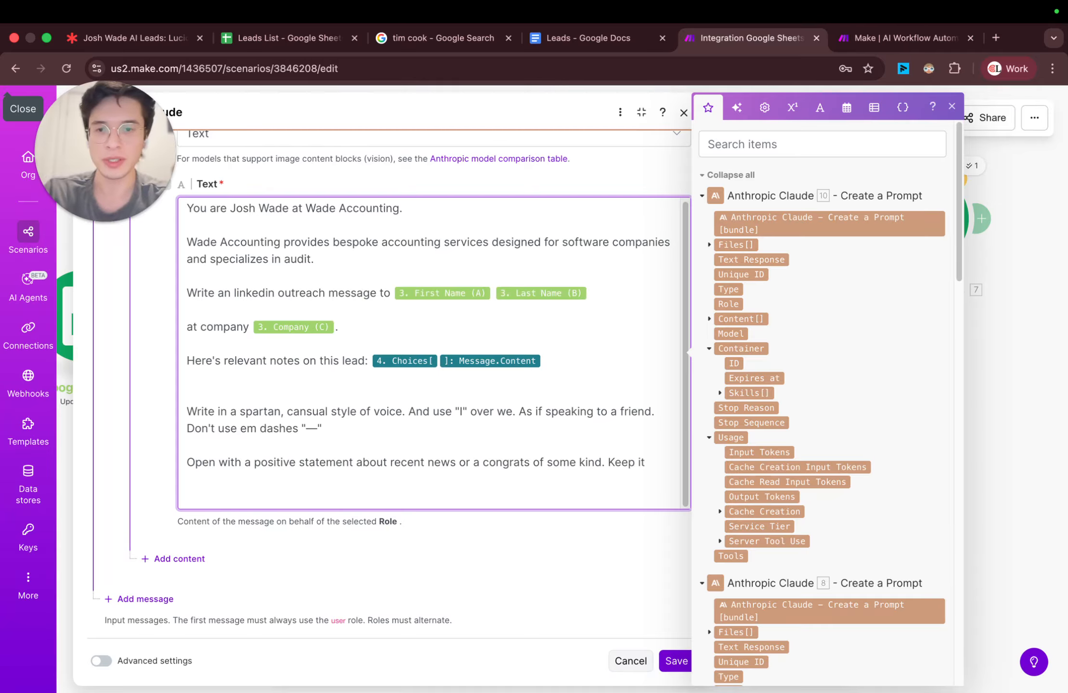
text( very)
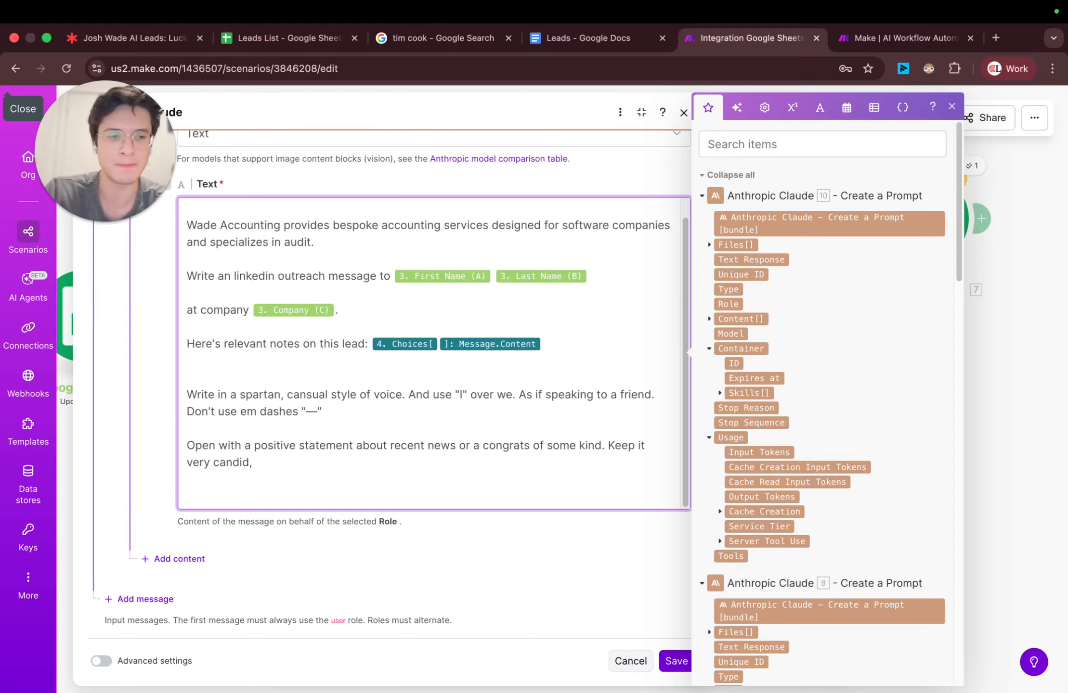
text(candid, a)
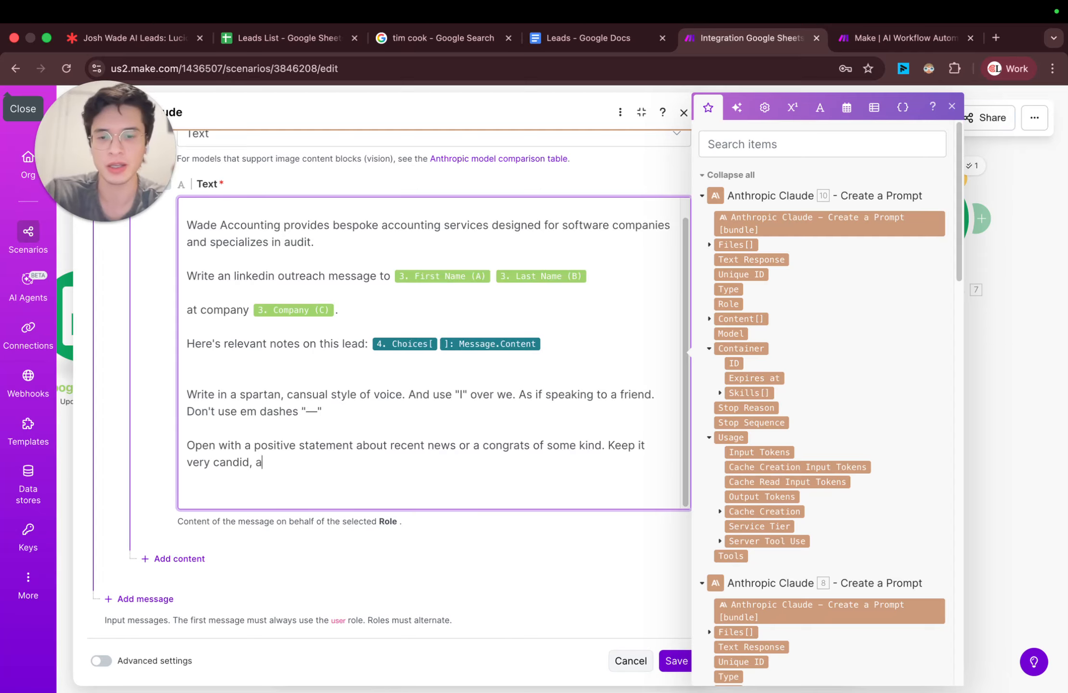
text(nd imply t)
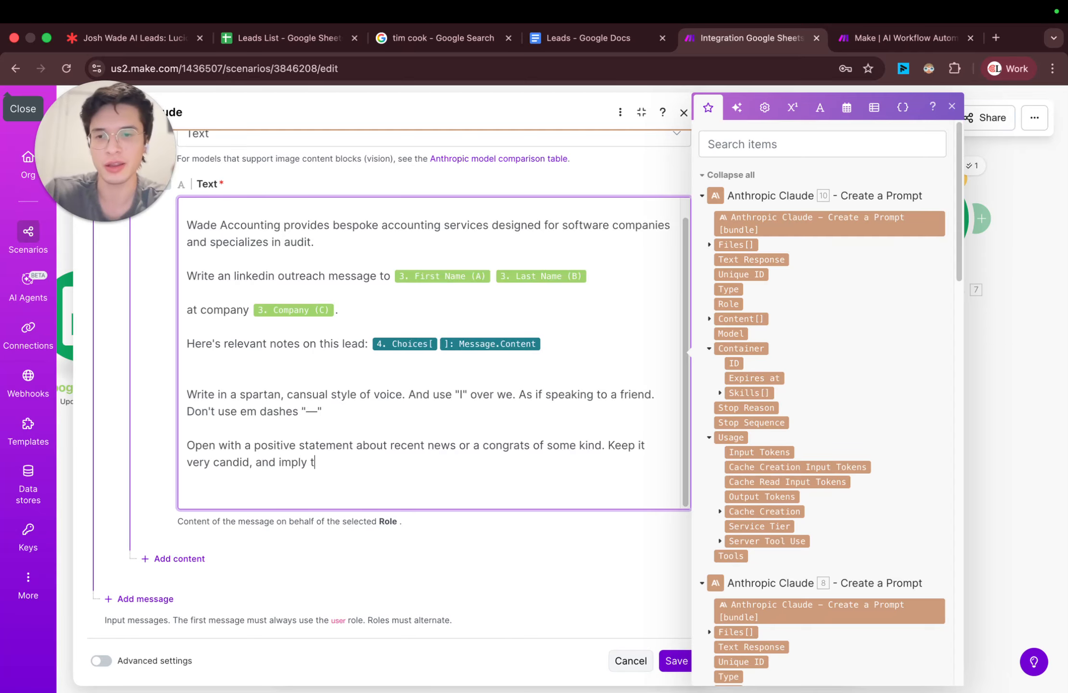
text(hat I've do)
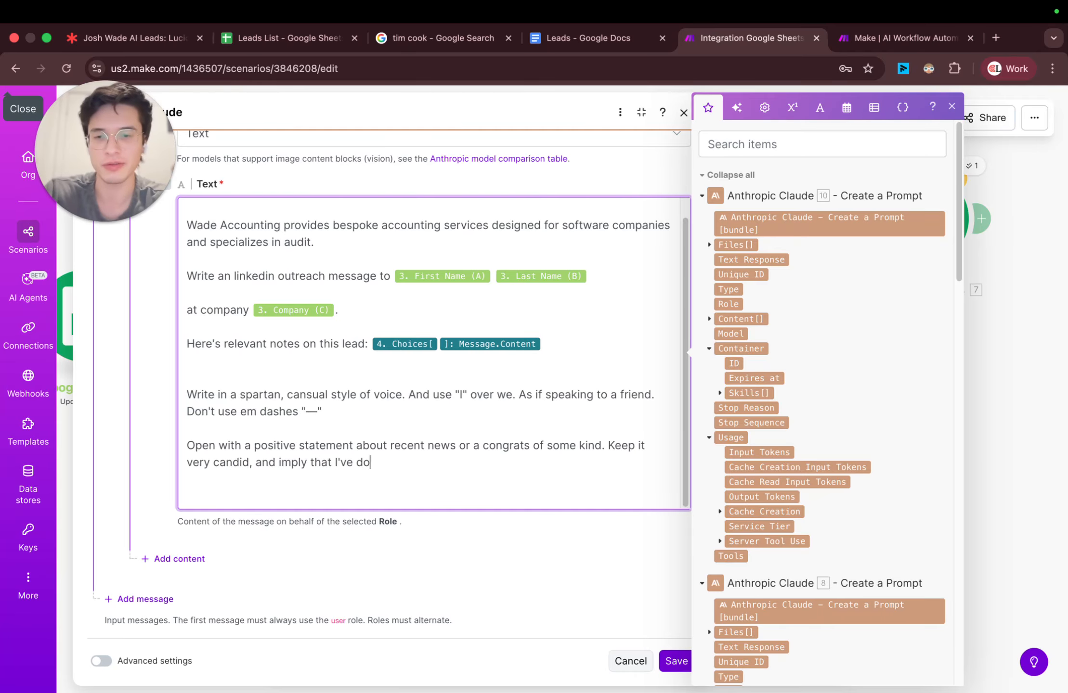
text(his)
key(alt+BackSpace)
key(alt+BackSpace)
key(alt+BackSpace)
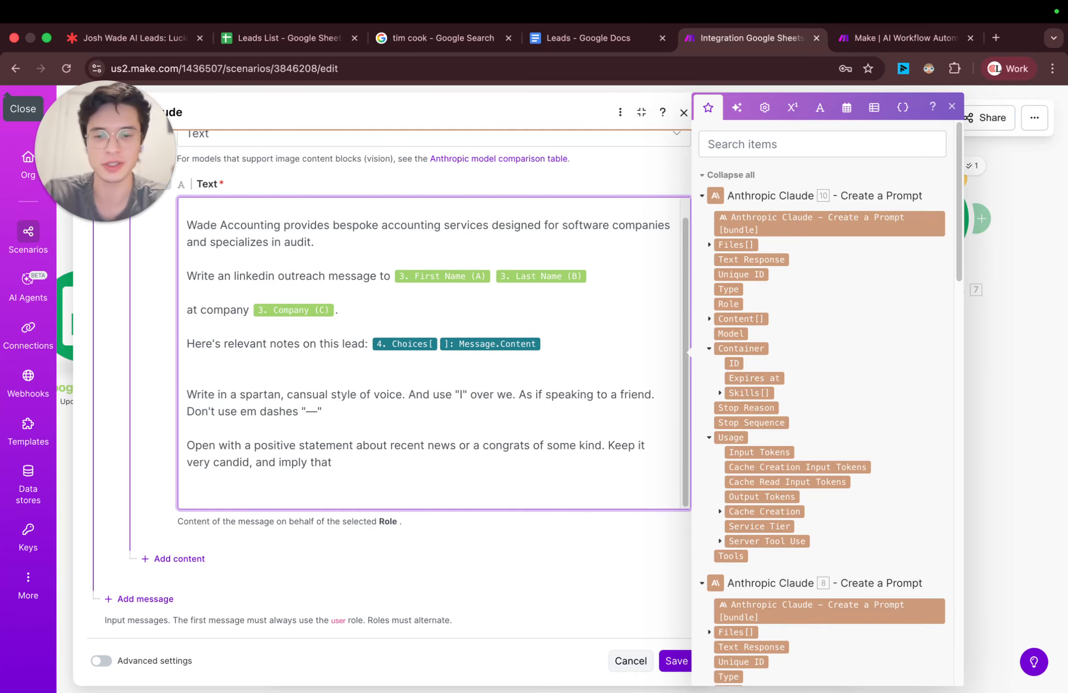
Step: Complete the LinkedIn prompt's last sentence with "you've done this kind of work on similar projects." and save the module
text(you've done)
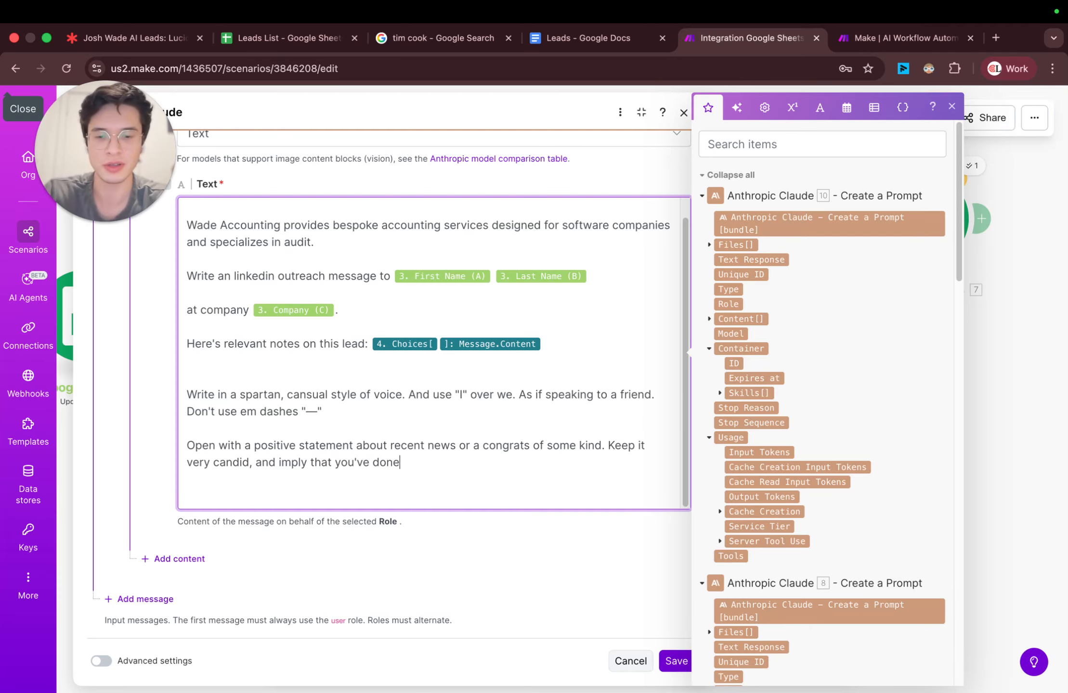
text( this kind of)
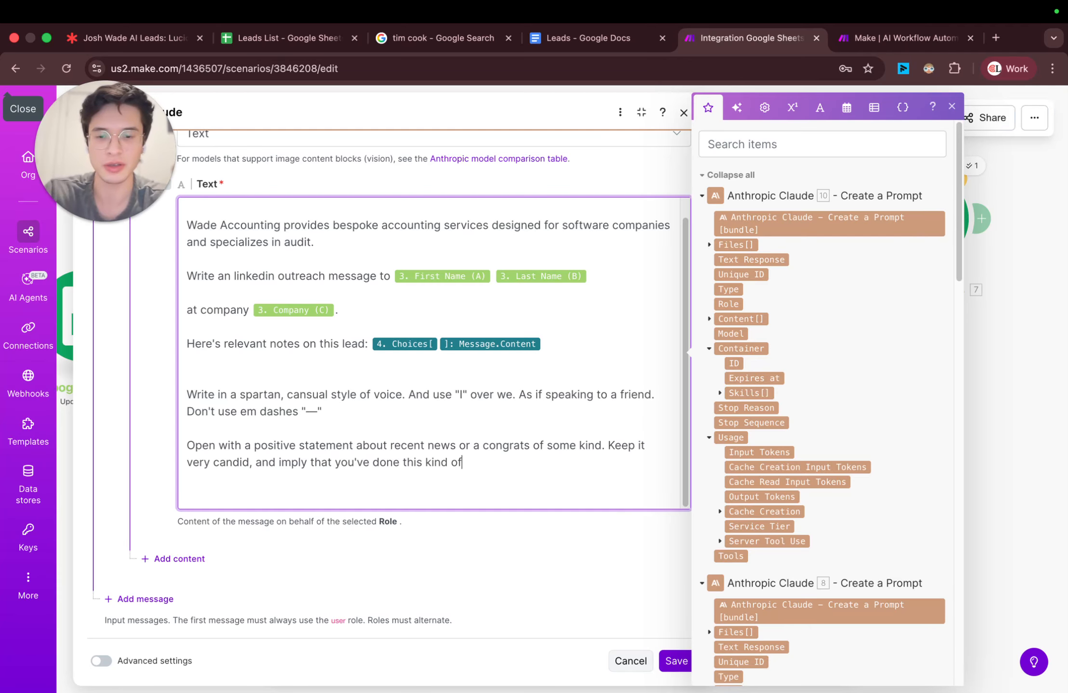
text( work on similar )
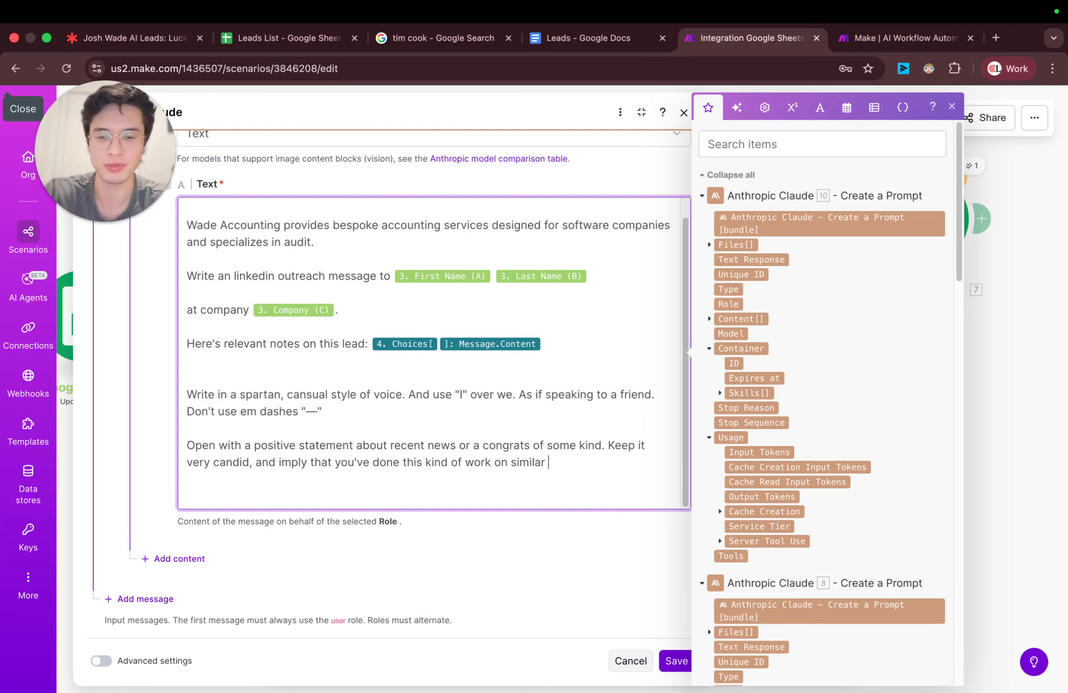
text(projects.)
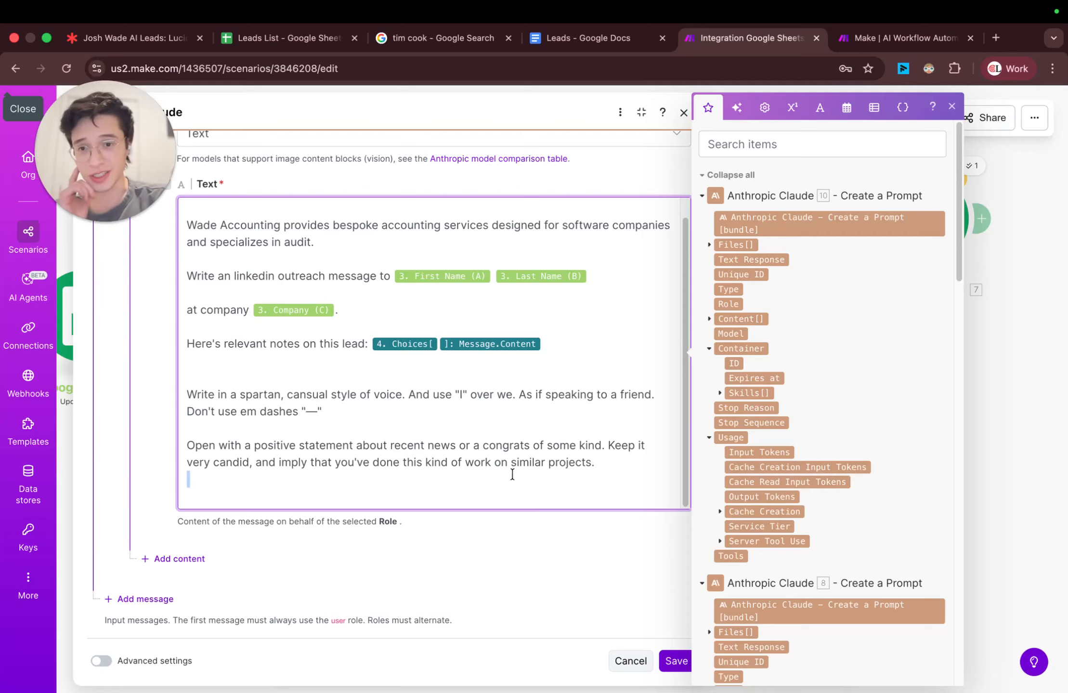
triple_click(513, 455)
click(512, 474)
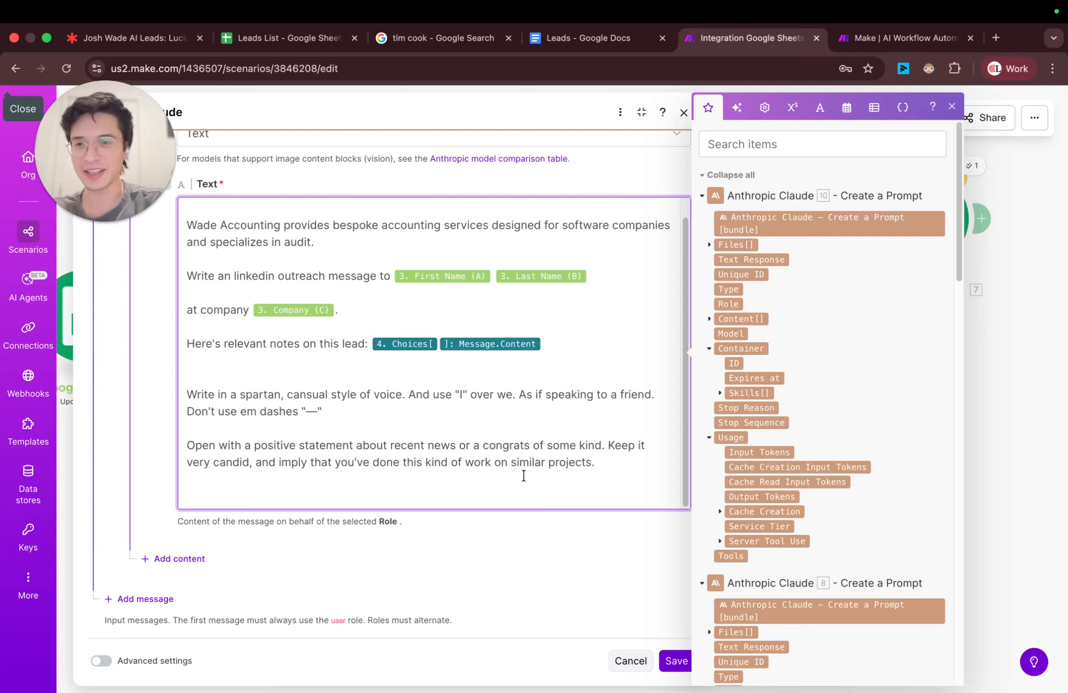
key(BackSpace)
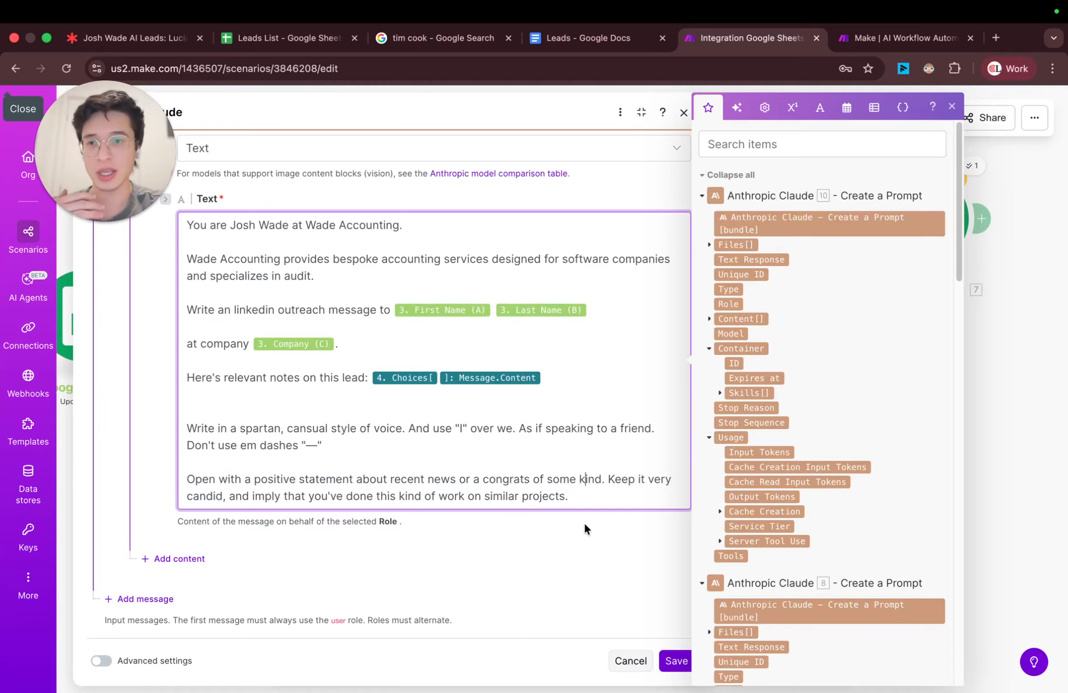
click(677, 661)
Step: Line up the new LinkedIn Claude module with the chain and connect the Google Sheets Update a Row module after it
drag(756, 351, 772, 310)
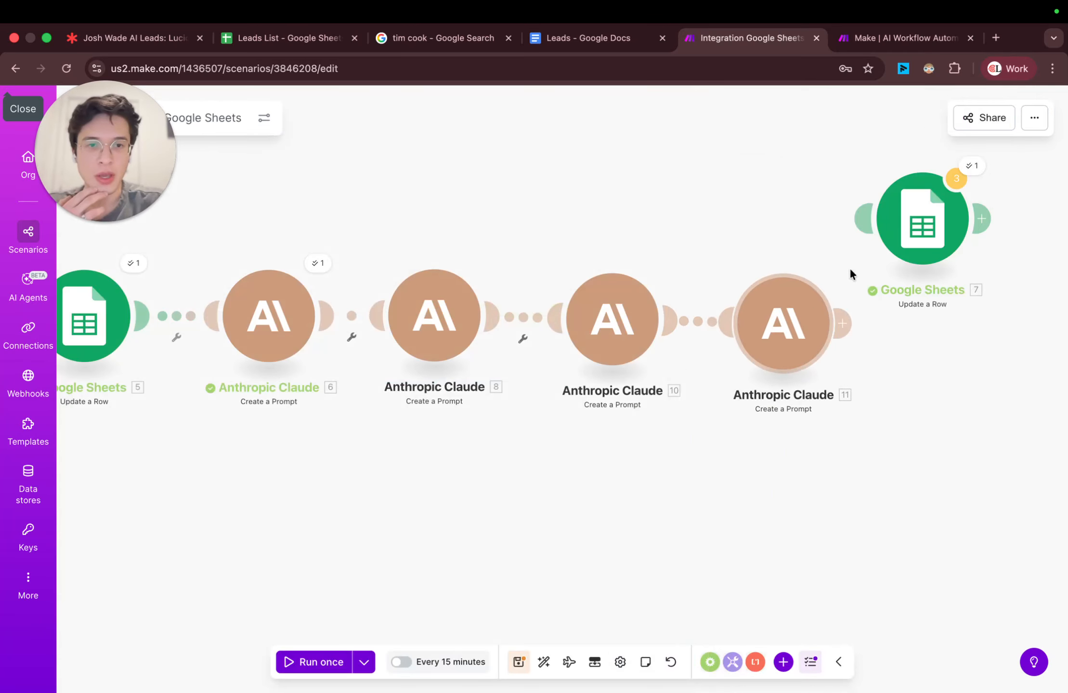
drag(917, 217, 999, 293)
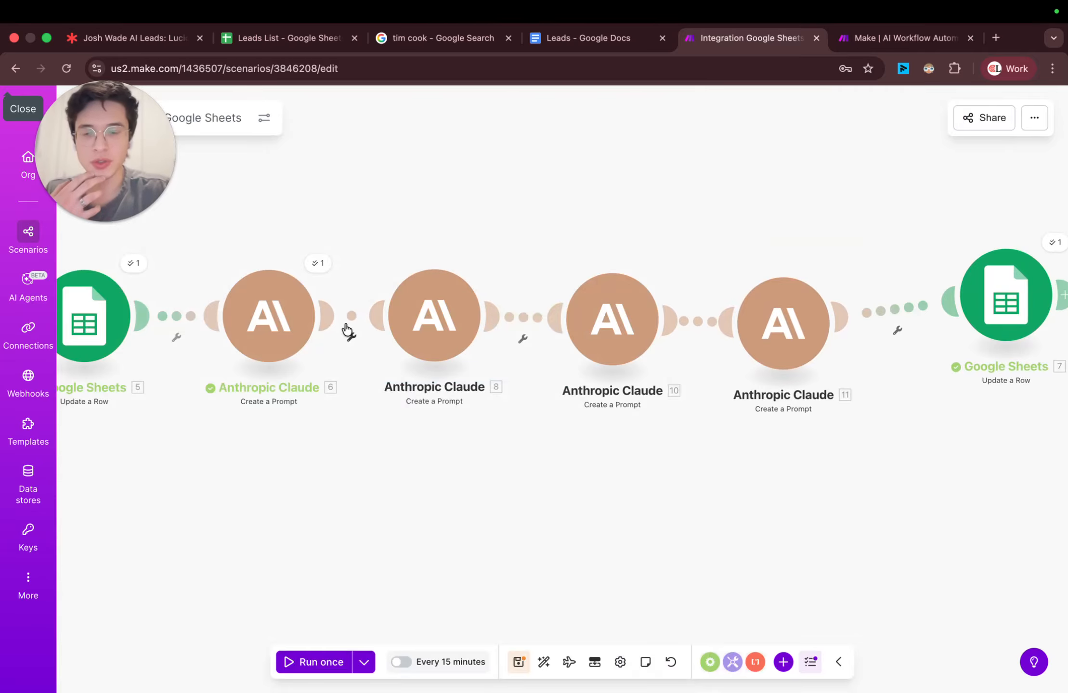
Step: Switch to the Leads List spreadsheet and compare its Email 1, Email 2, Email 3 and LinkedIn Message columns with the scenario's modules
click(284, 38)
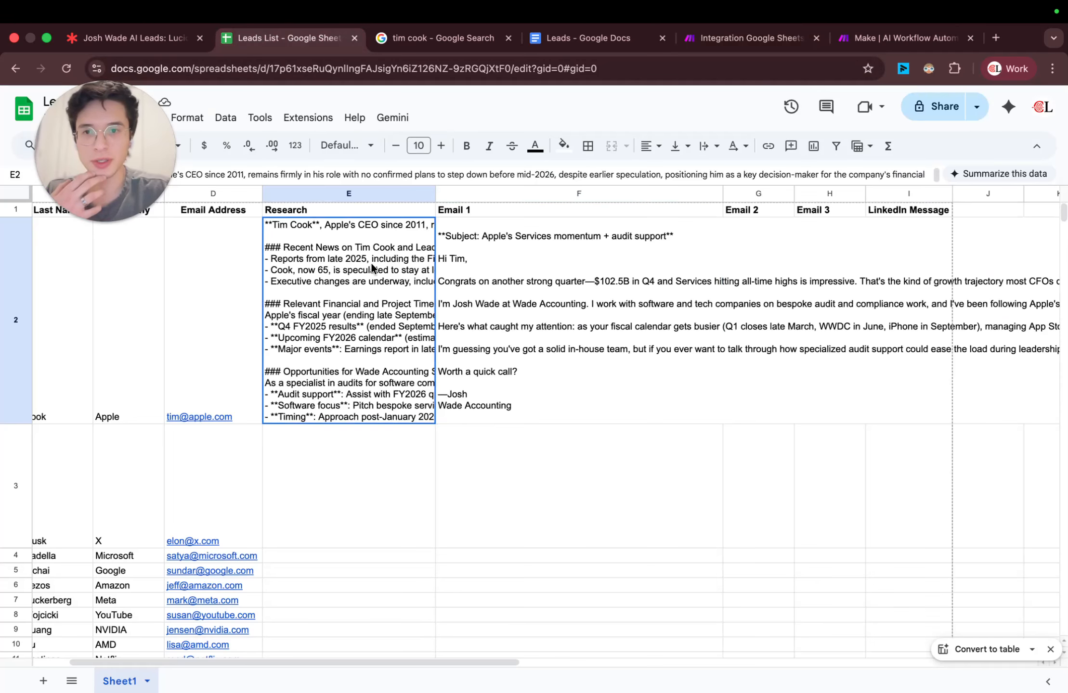
click(469, 272)
scroll(433, 265, right, 1)
click(780, 41)
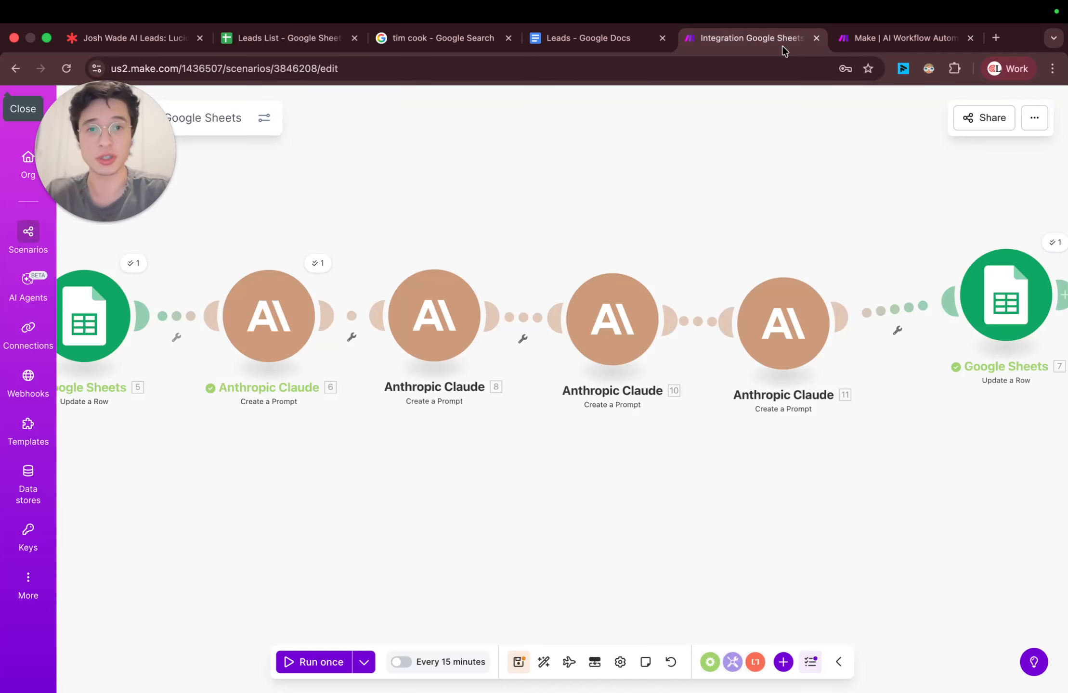
drag(165, 316, 566, 308)
drag(642, 208, 250, 182)
click(288, 38)
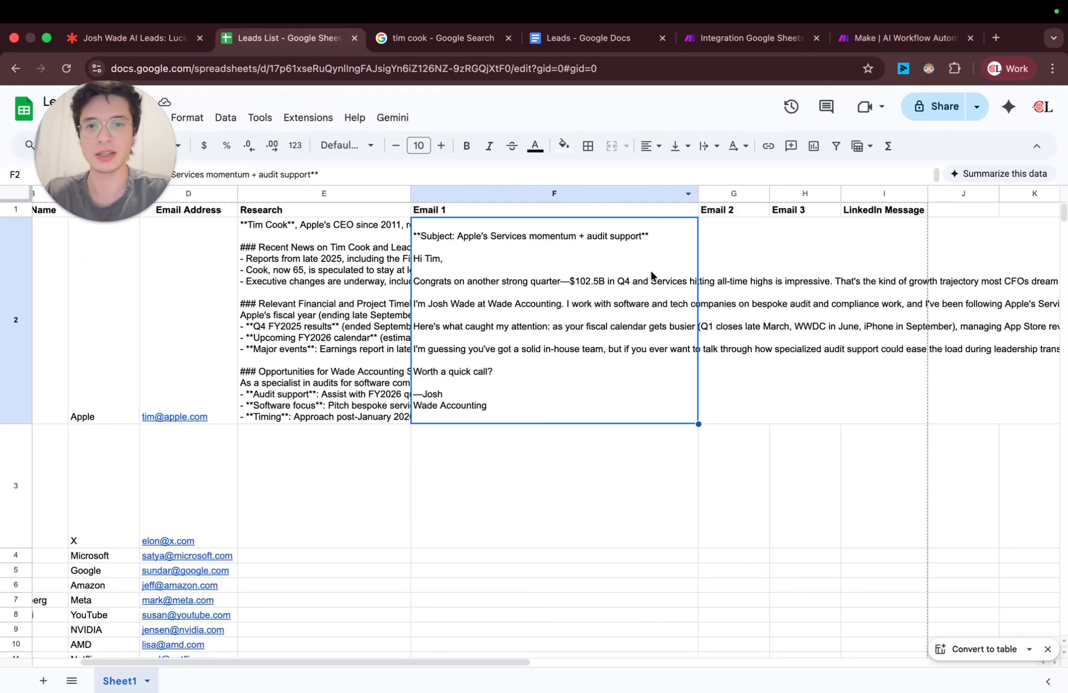
scroll(808, 273, right, 6)
click(568, 318)
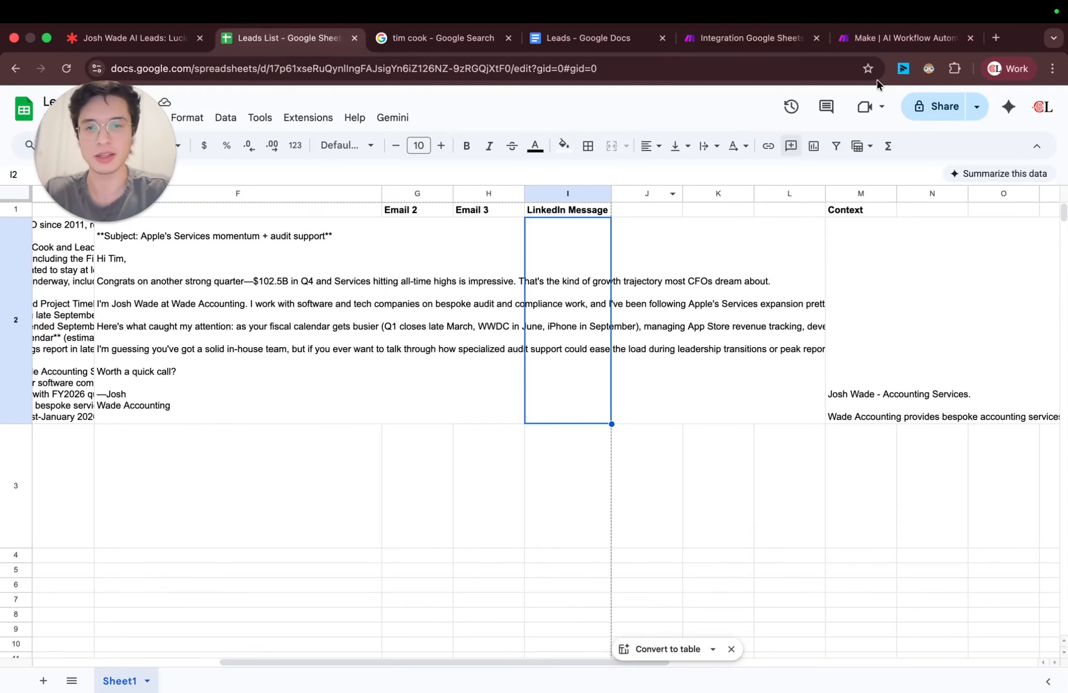
Step: Open the scenario's final Google Sheets Update a Row module and map Email 2 (G) to the Text Response of Anthropic Claude module 8
click(905, 39)
click(751, 38)
click(748, 296)
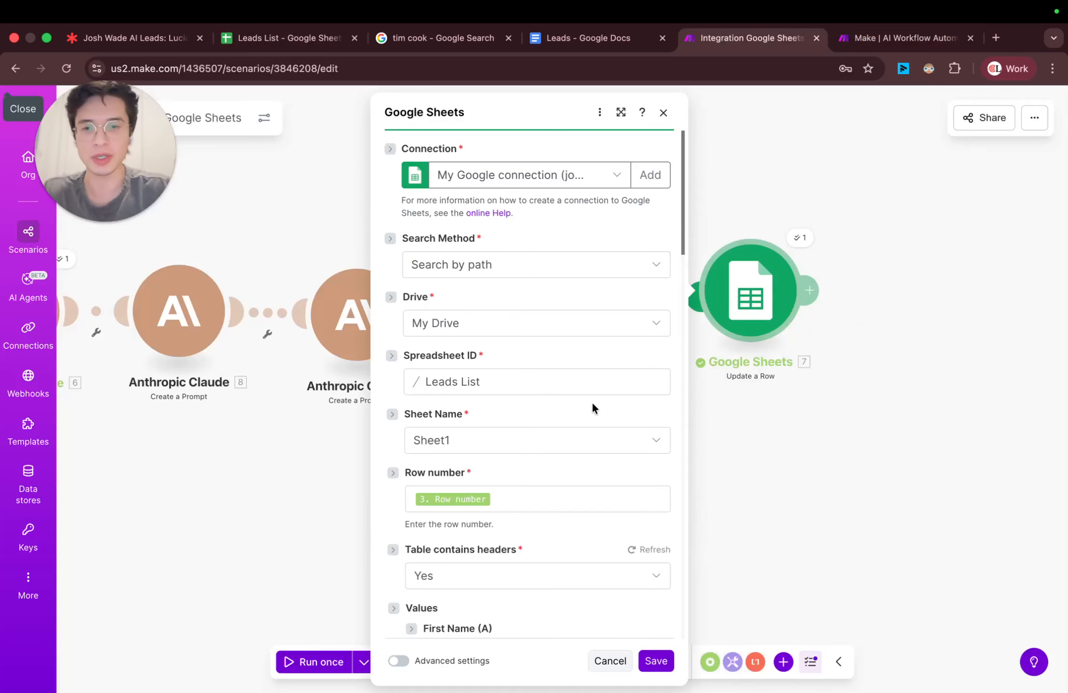
scroll(592, 401, down, 5)
scroll(561, 407, down, 7)
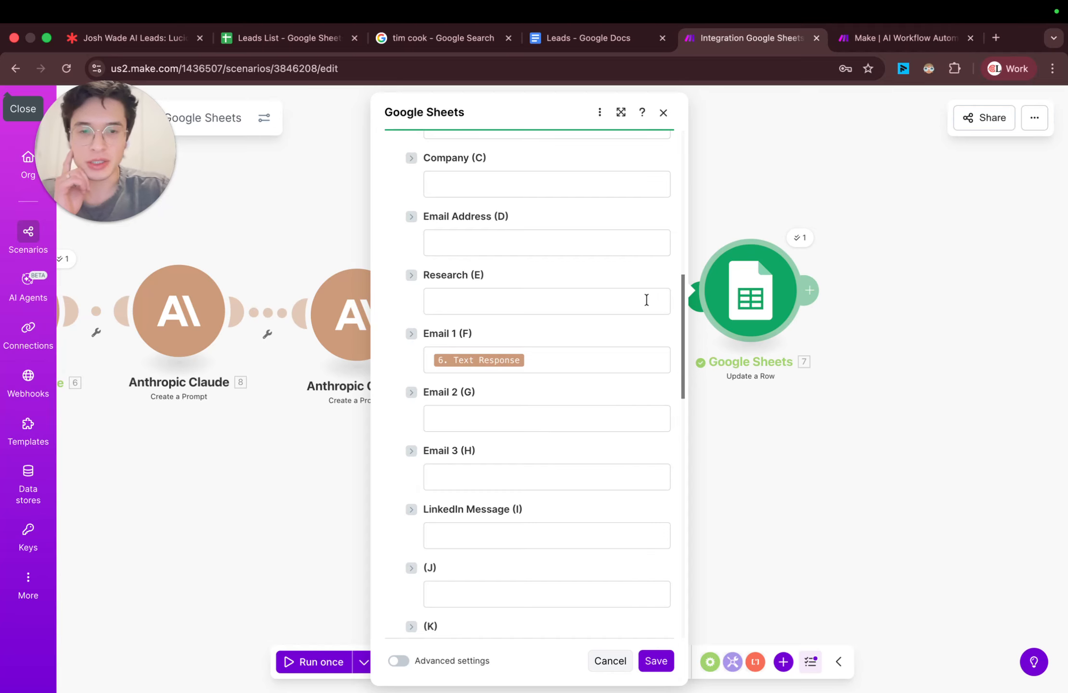
click(308, 38)
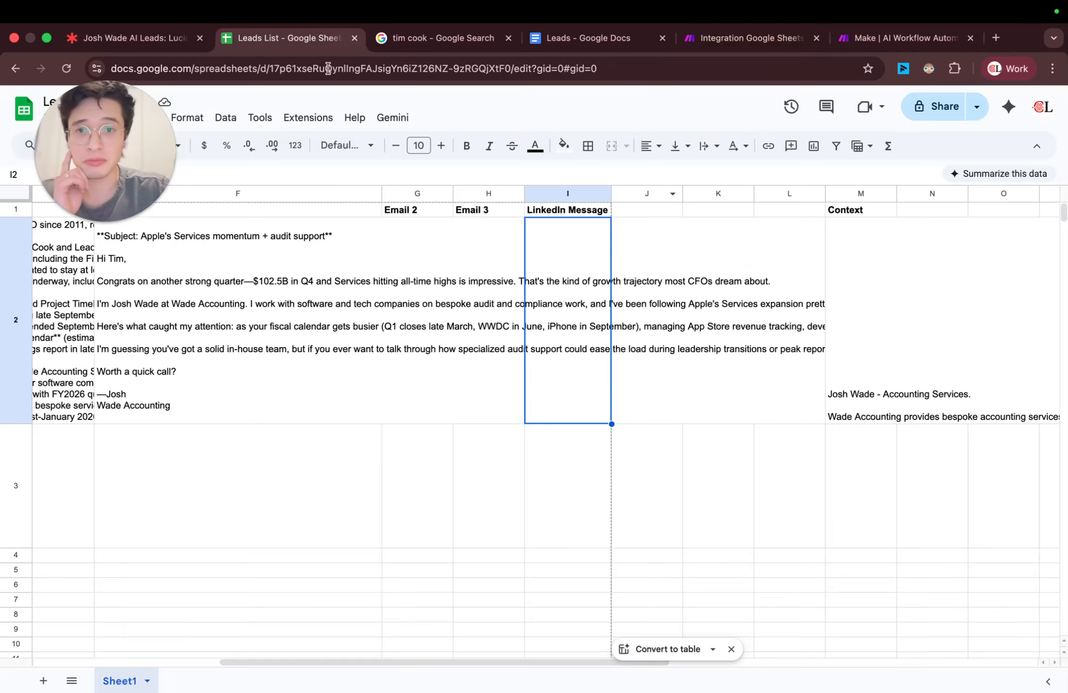
click(725, 41)
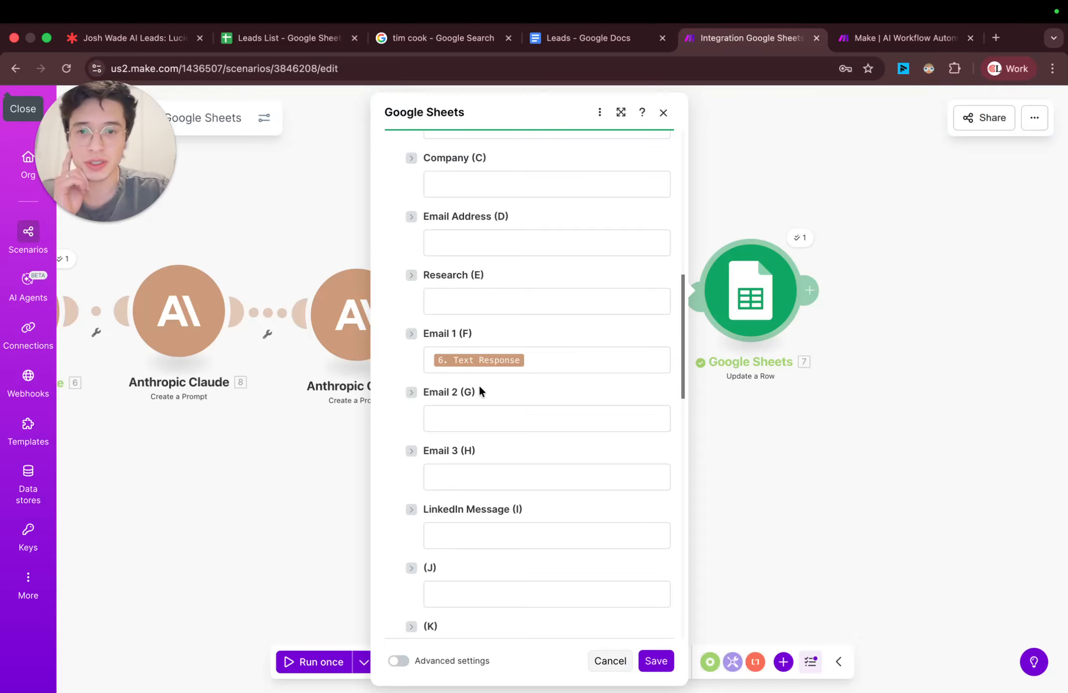
click(472, 419)
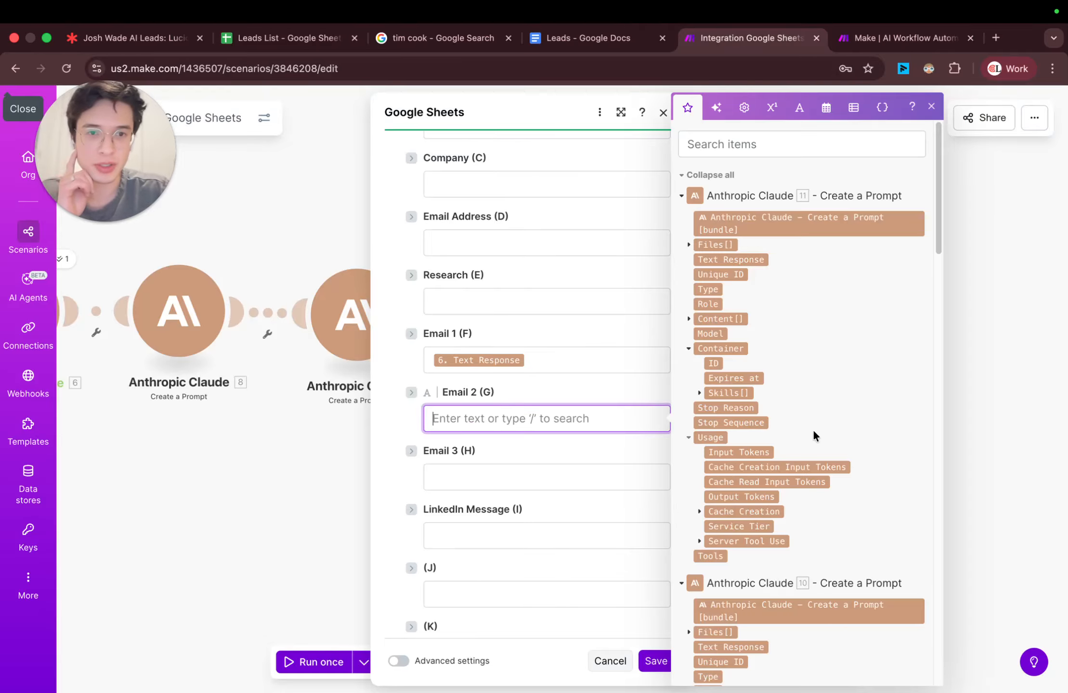
click(701, 202)
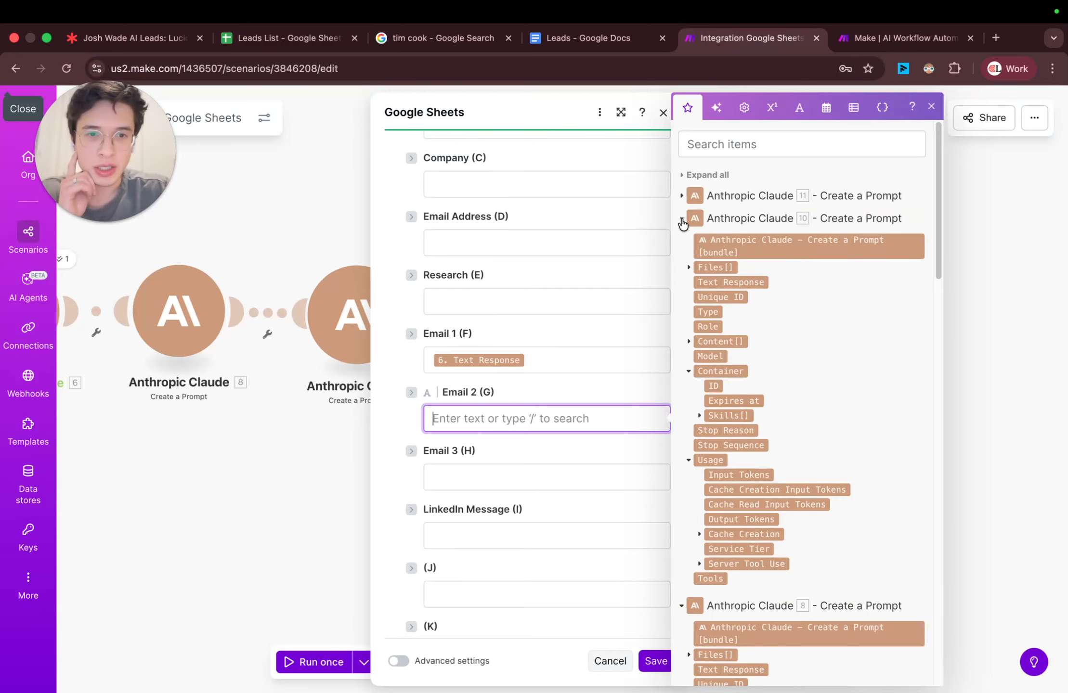
click(683, 222)
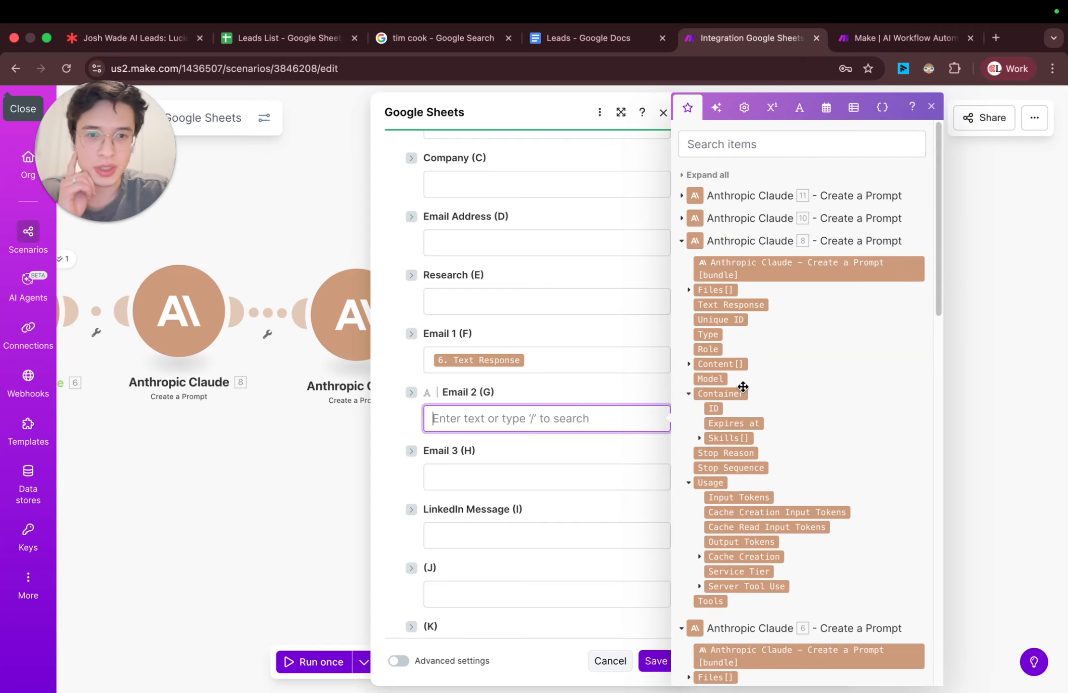
click(727, 301)
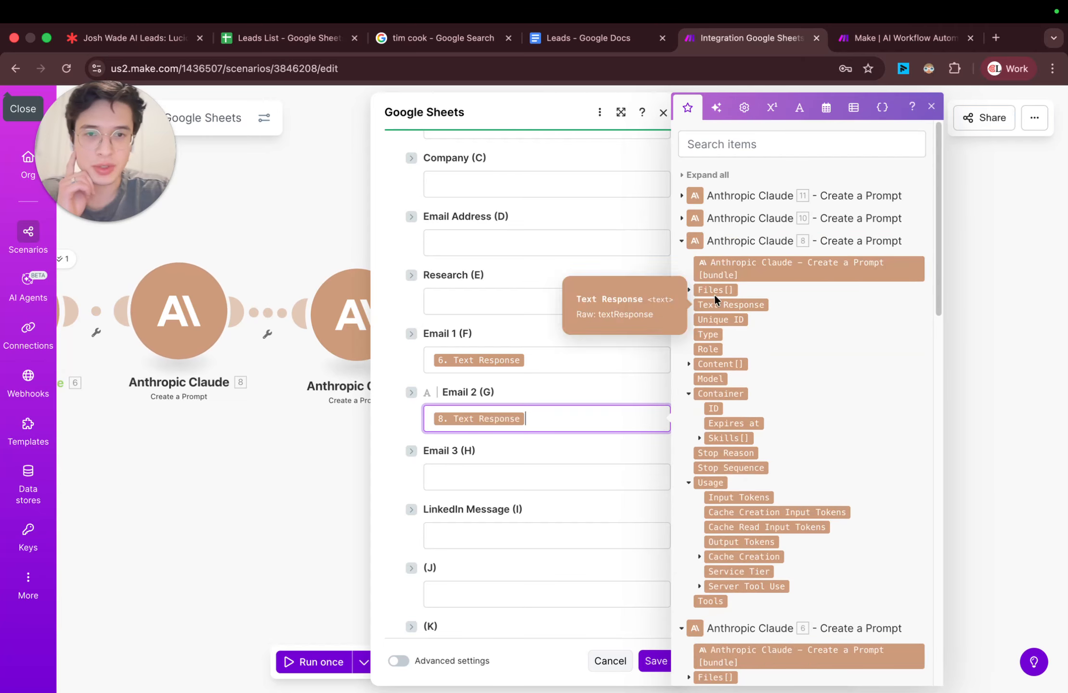
Step: Map the Email 3 (H) value to the Text Response of Anthropic Claude module 10
click(520, 469)
click(683, 240)
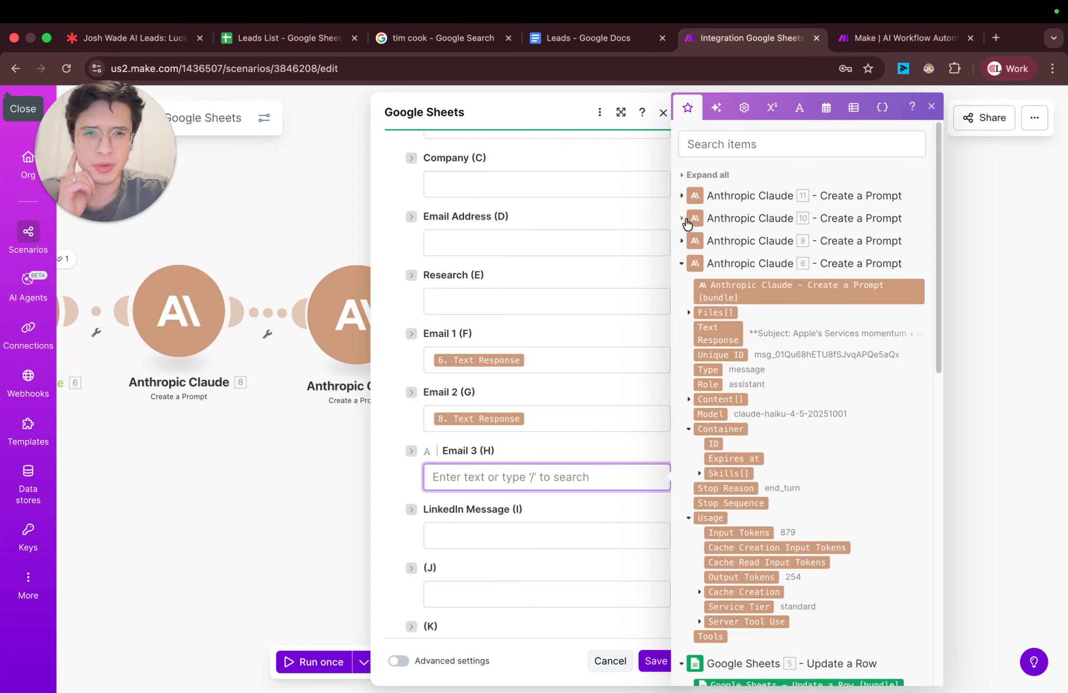
click(687, 223)
click(725, 284)
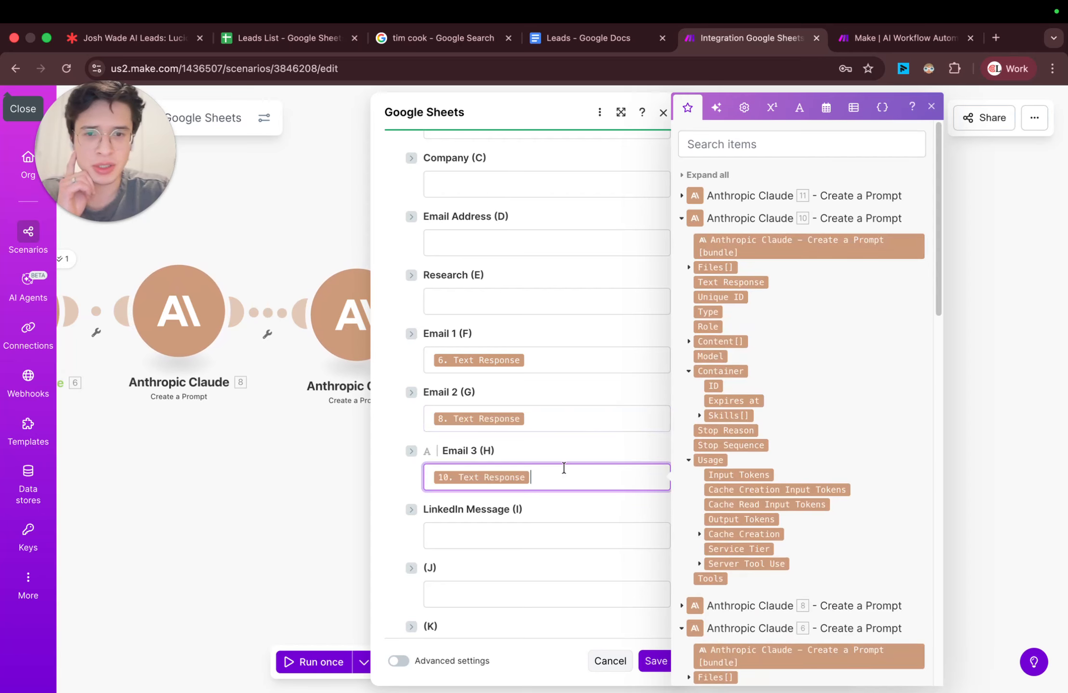
Step: Map LinkedIn Message (I) to the Text Response of Anthropic Claude module 11 and save the Update a Row module
click(522, 538)
click(680, 222)
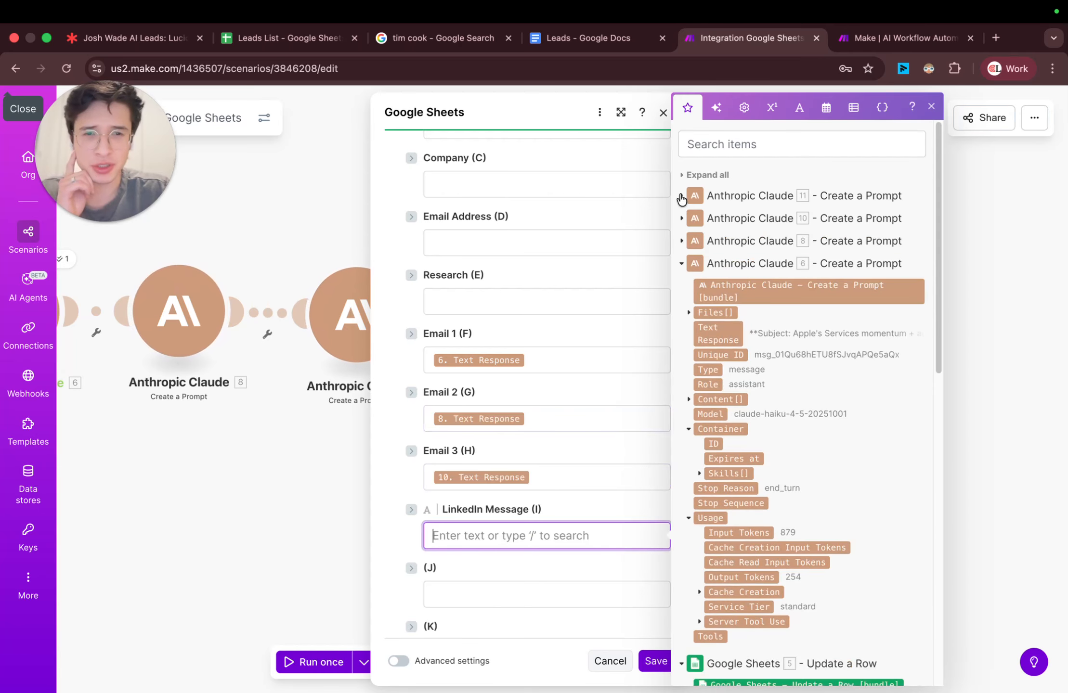
click(681, 197)
click(731, 260)
scroll(571, 462, down, 15)
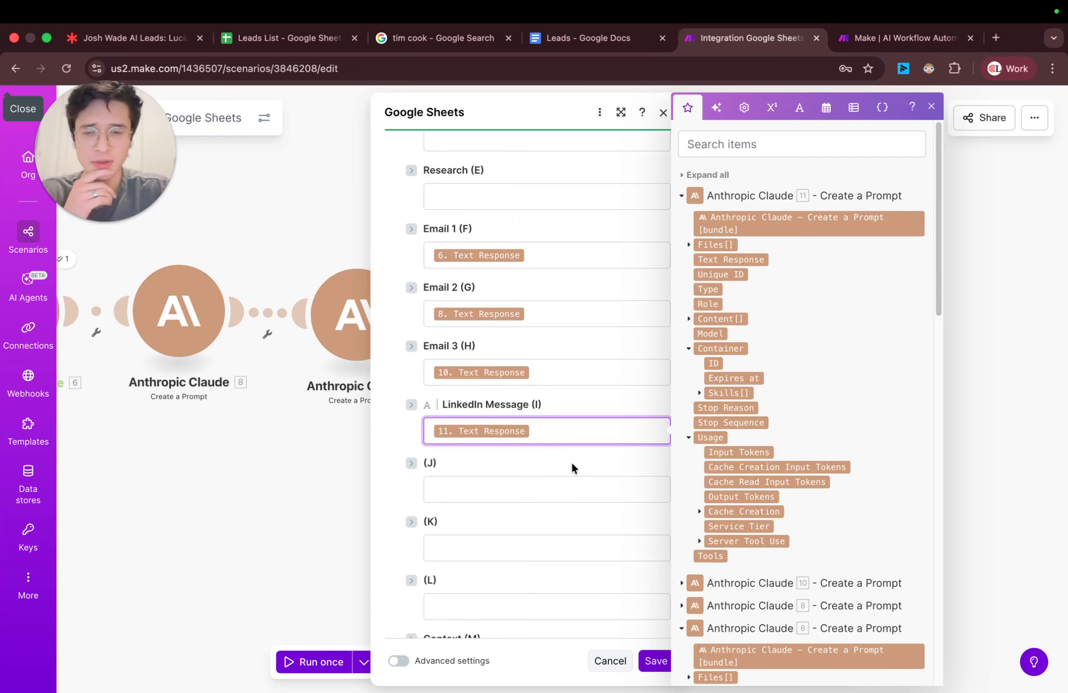
click(657, 663)
Step: Auto-align the scenario's modules, save the scenario and run it once after checking the Search Rows limit
click(519, 662)
click(544, 665)
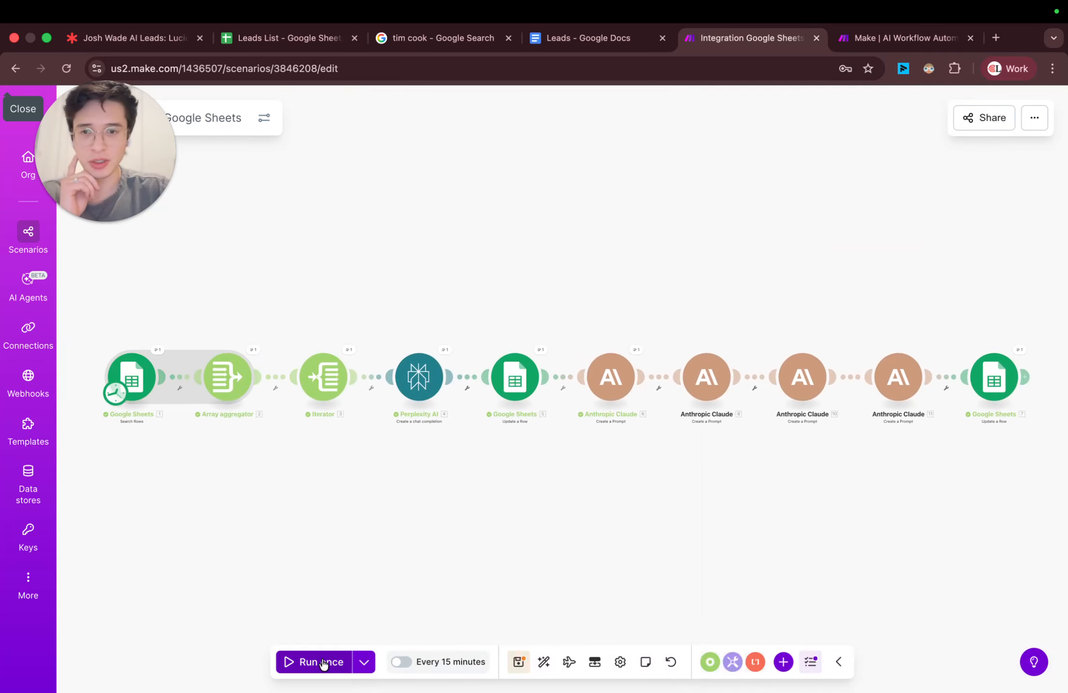
click(138, 383)
scroll(358, 515, down, 1)
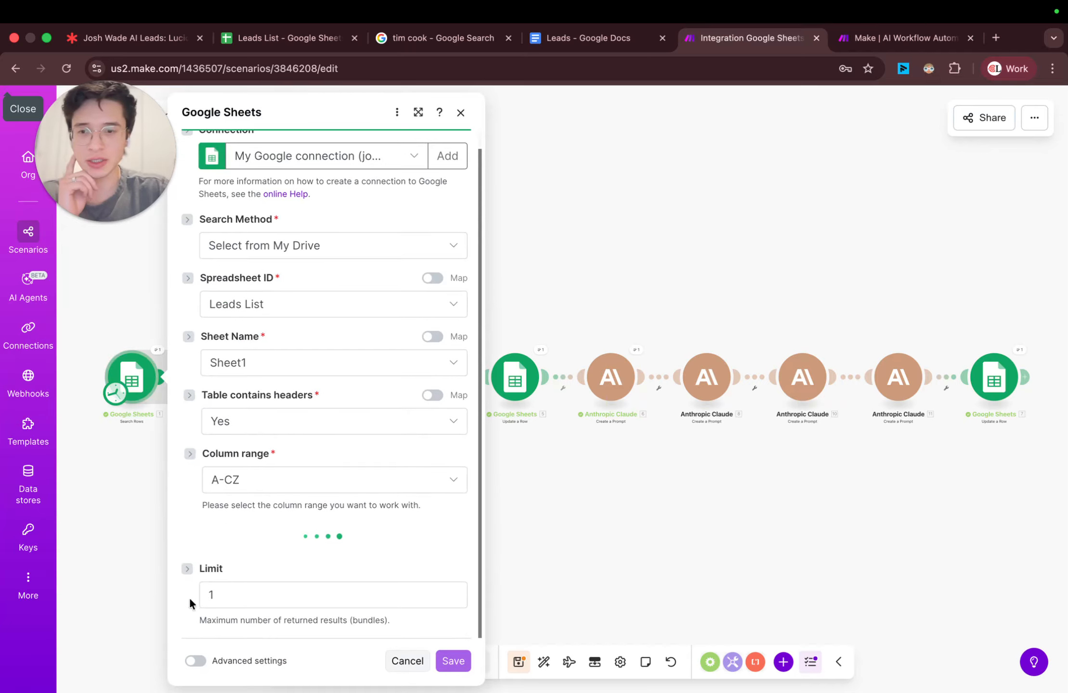
click(460, 112)
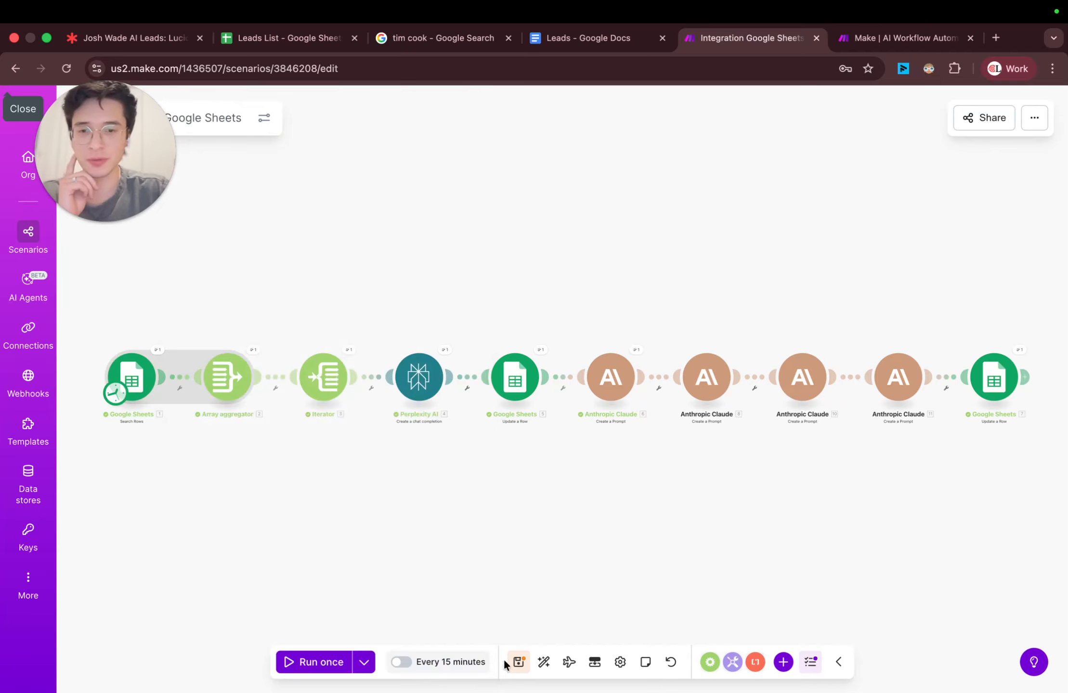
click(517, 663)
click(316, 664)
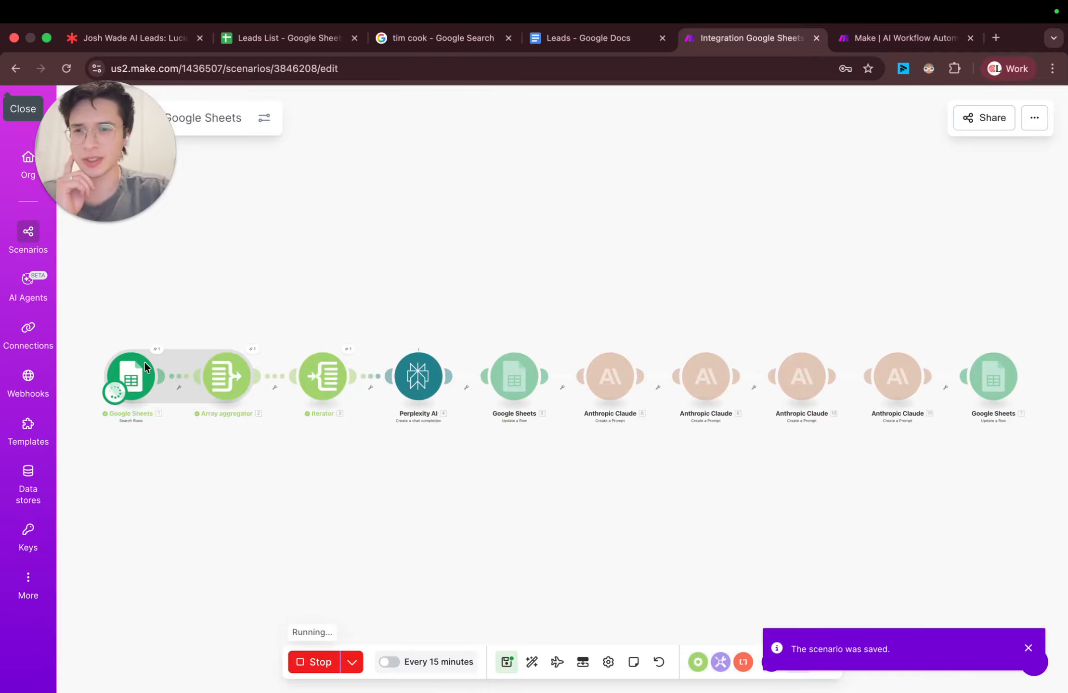
Step: Follow the run by examining the lead row's Research and email columns in the Leads List spreadsheet and the scenario's module progress
click(298, 42)
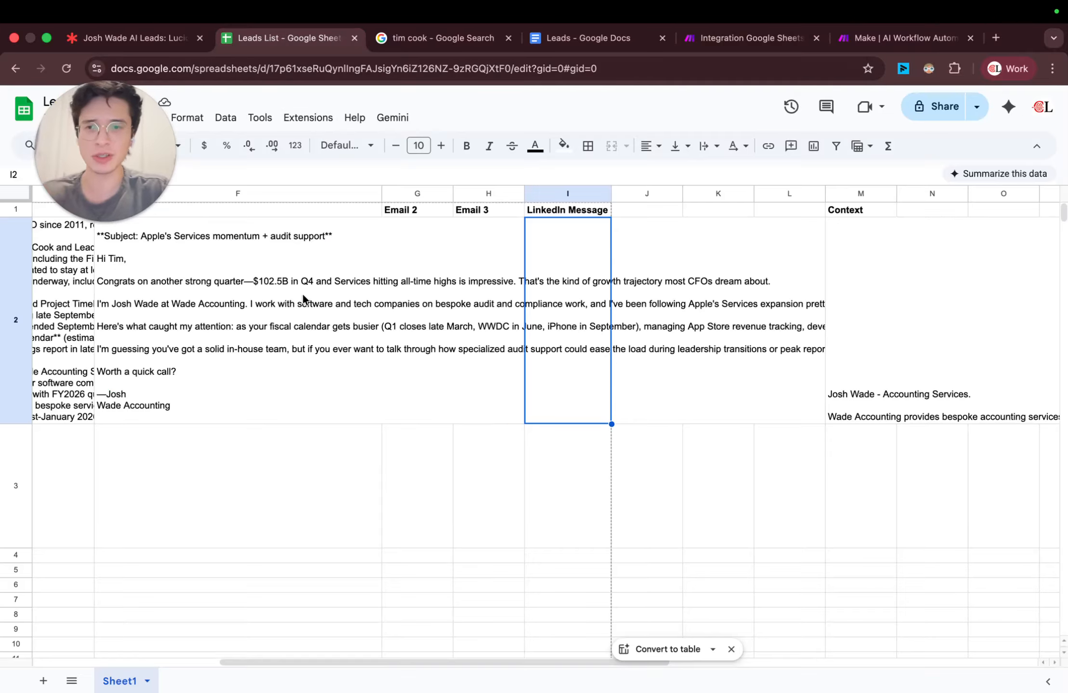
scroll(302, 293, left, 8)
scroll(466, 385, down, 5)
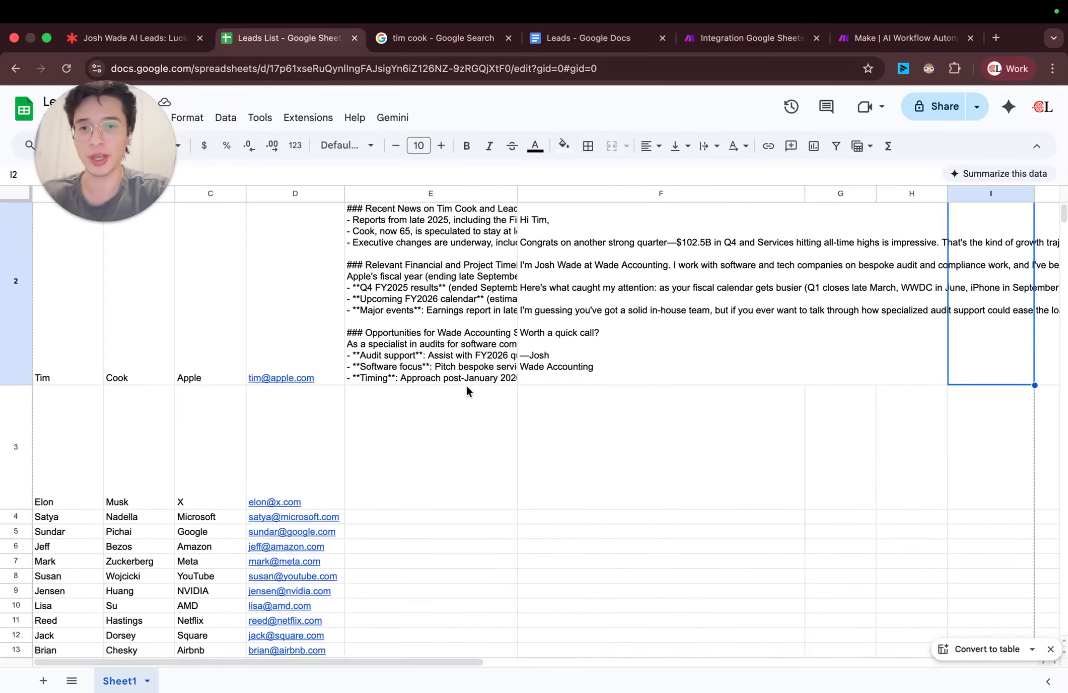
scroll(467, 384, up, 3)
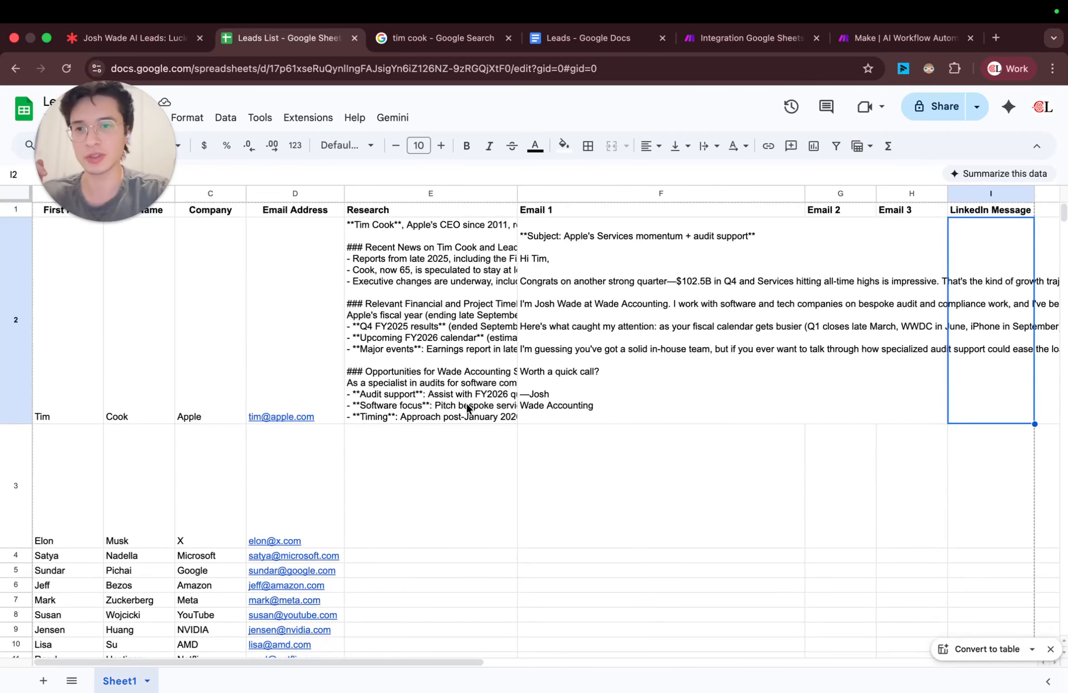
scroll(466, 406, right, 4)
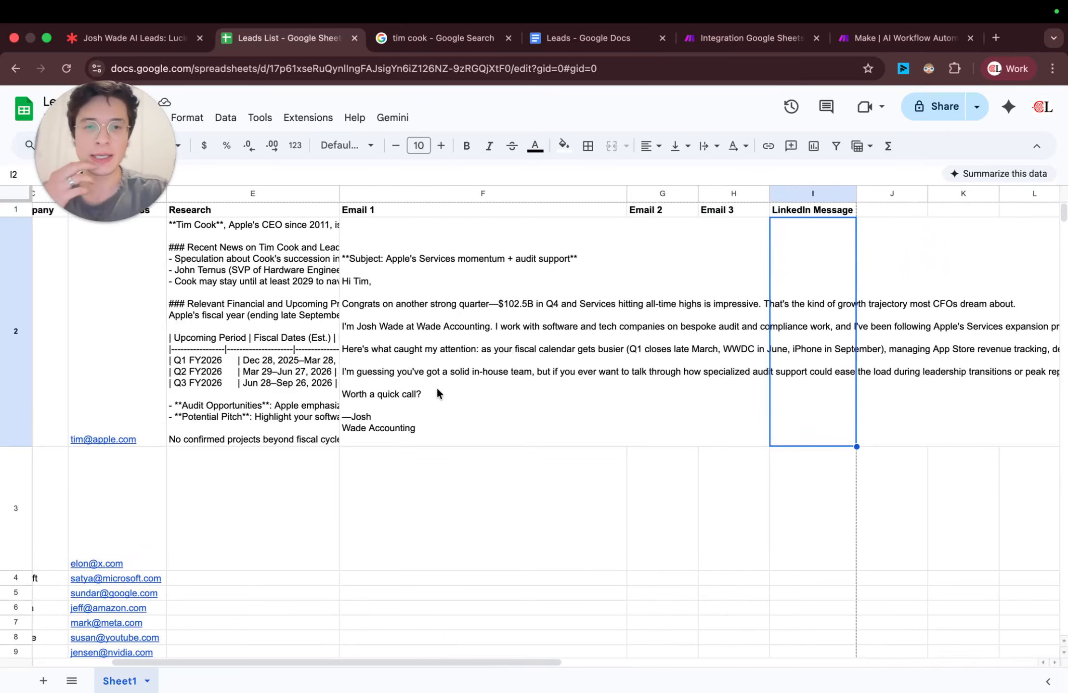
click(690, 329)
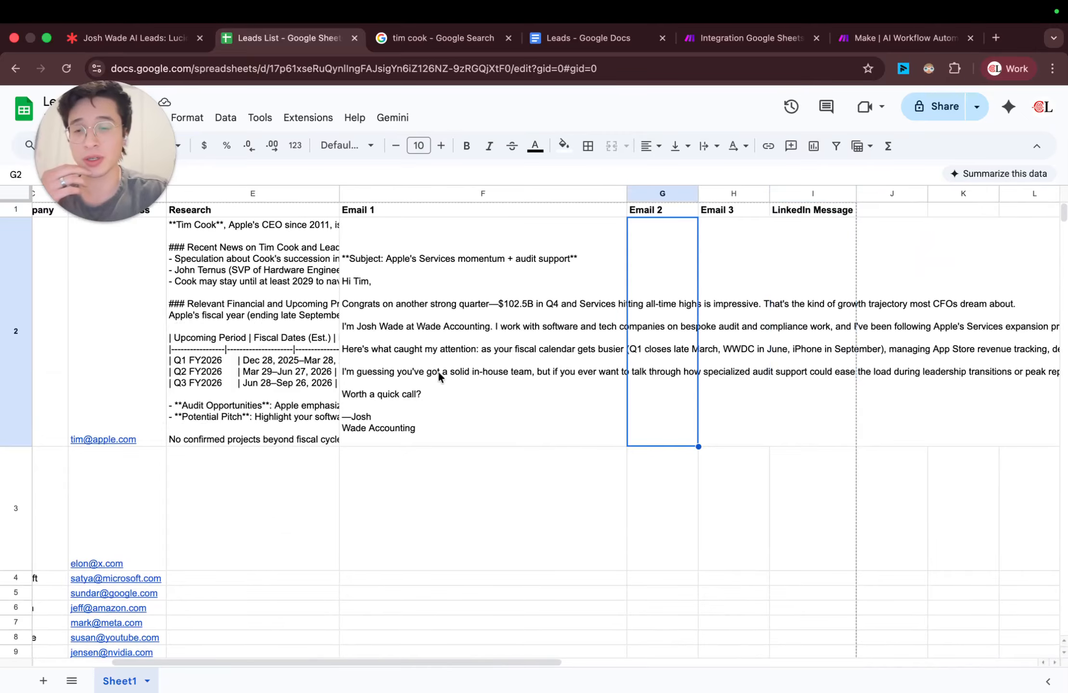
scroll(355, 397, down, 5)
click(751, 38)
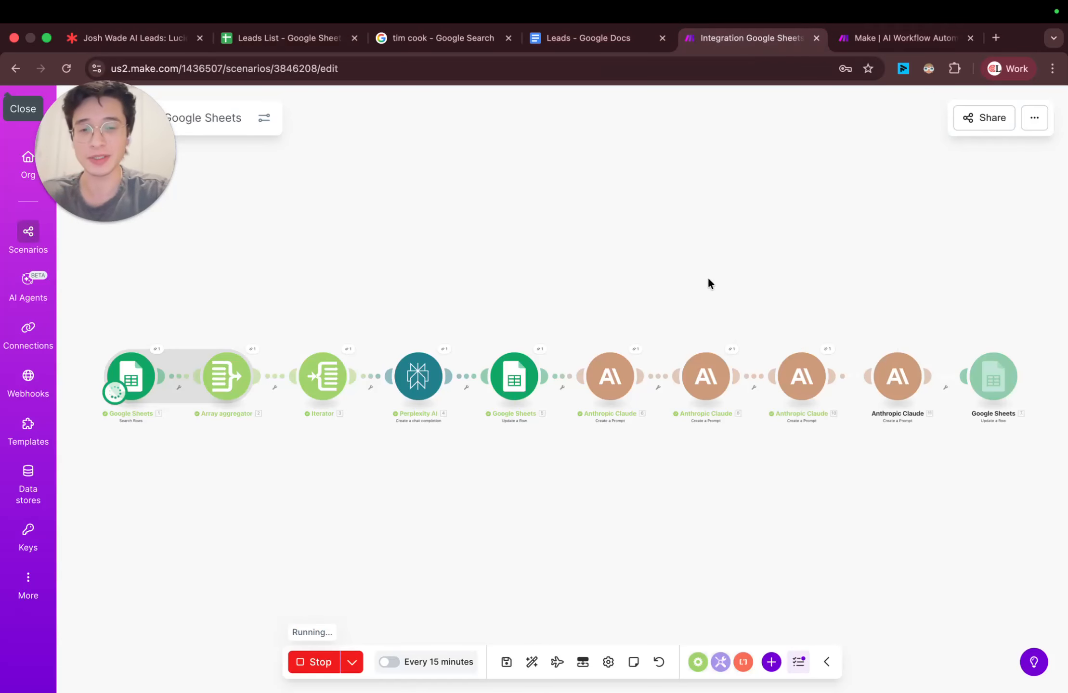
scroll(707, 283, down, 1)
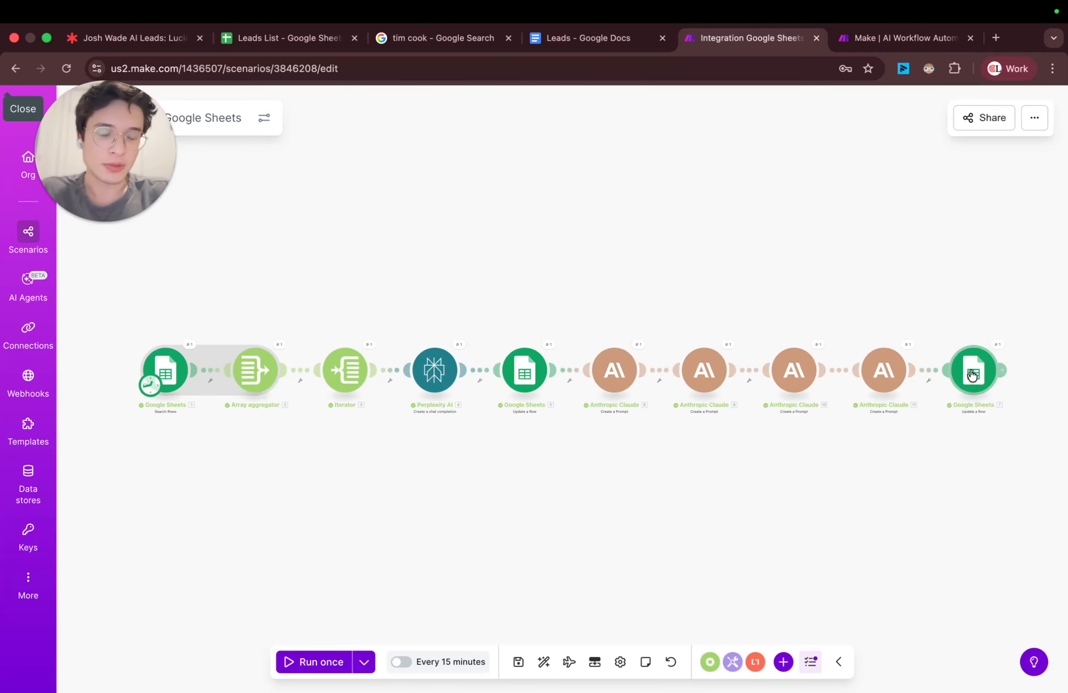
Step: In the Leads List spreadsheet, fit the Email 2 column to its contents and widen the Research column to about twice its width
scroll(692, 291, right, 1)
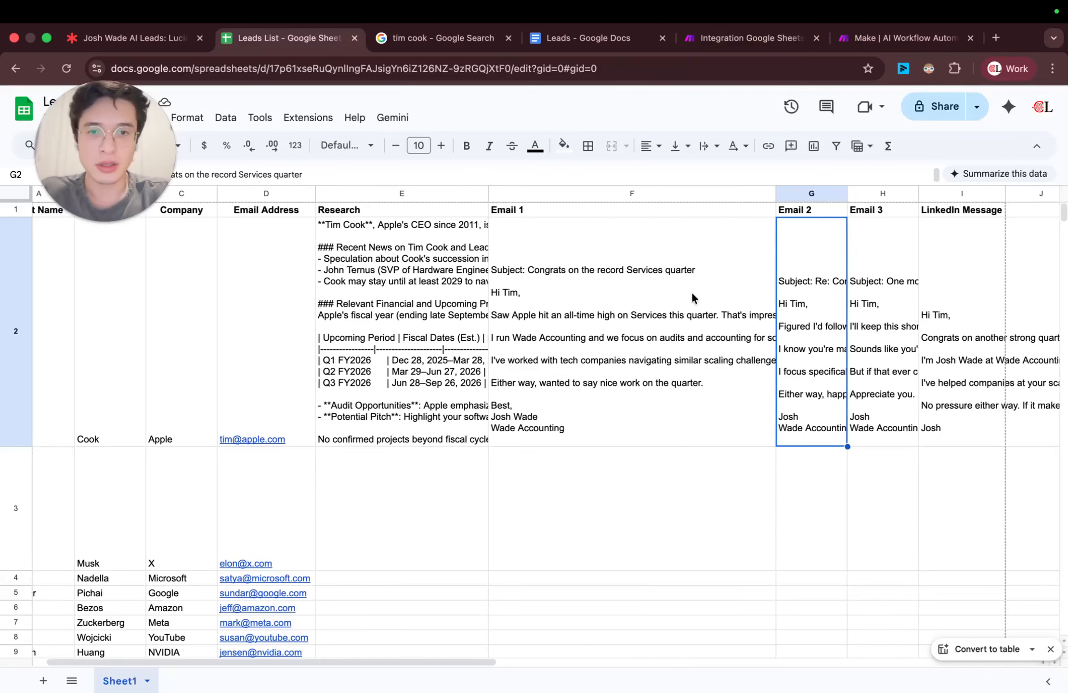
scroll(692, 292, right, 1)
click(672, 302)
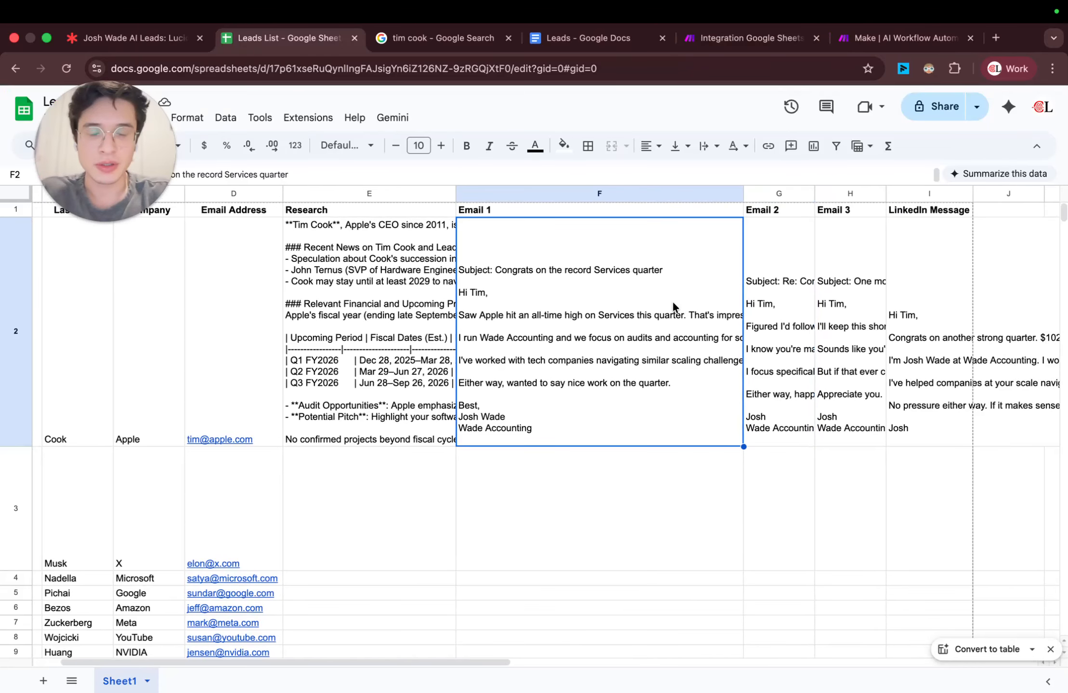
scroll(666, 304, right, 2)
scroll(666, 303, right, 2)
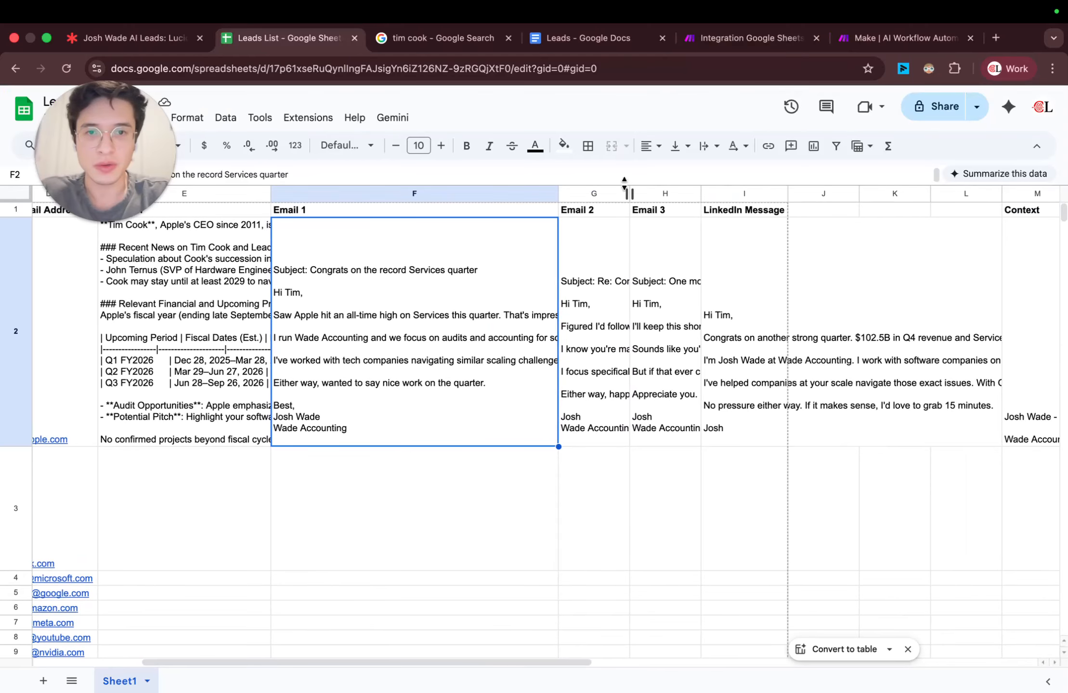
double_click(628, 192)
scroll(809, 254, right, 1)
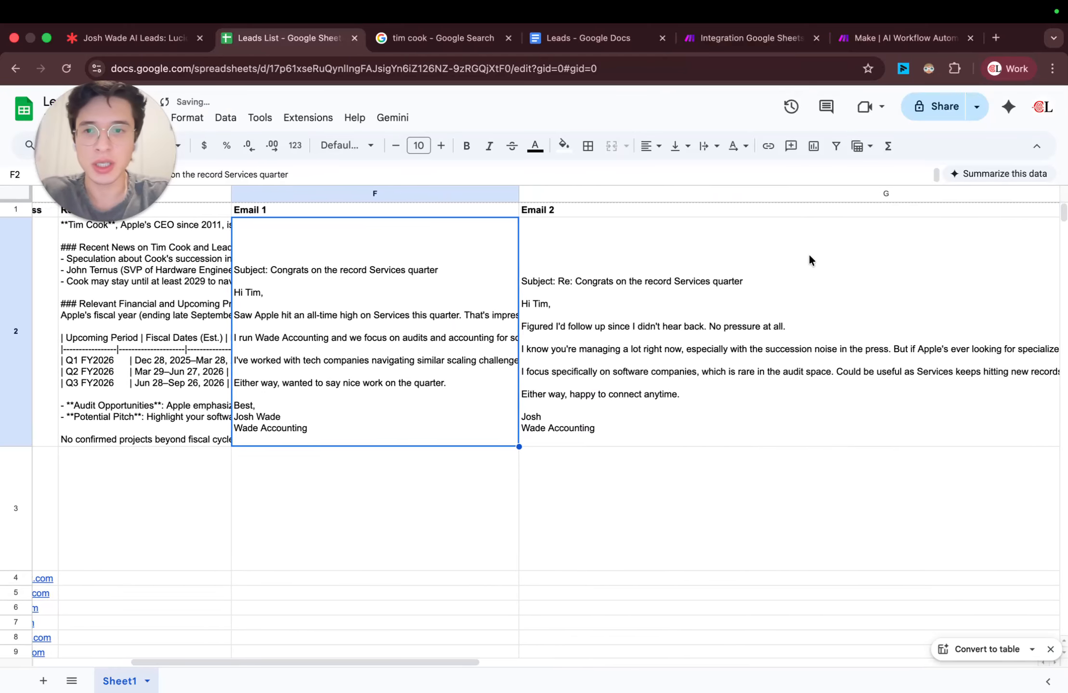
scroll(428, 238, left, 6)
drag(512, 193, 700, 218)
Step: Expand the Research cell in row 2 and examine its text down to the Audit Opportunities entry
click(488, 268)
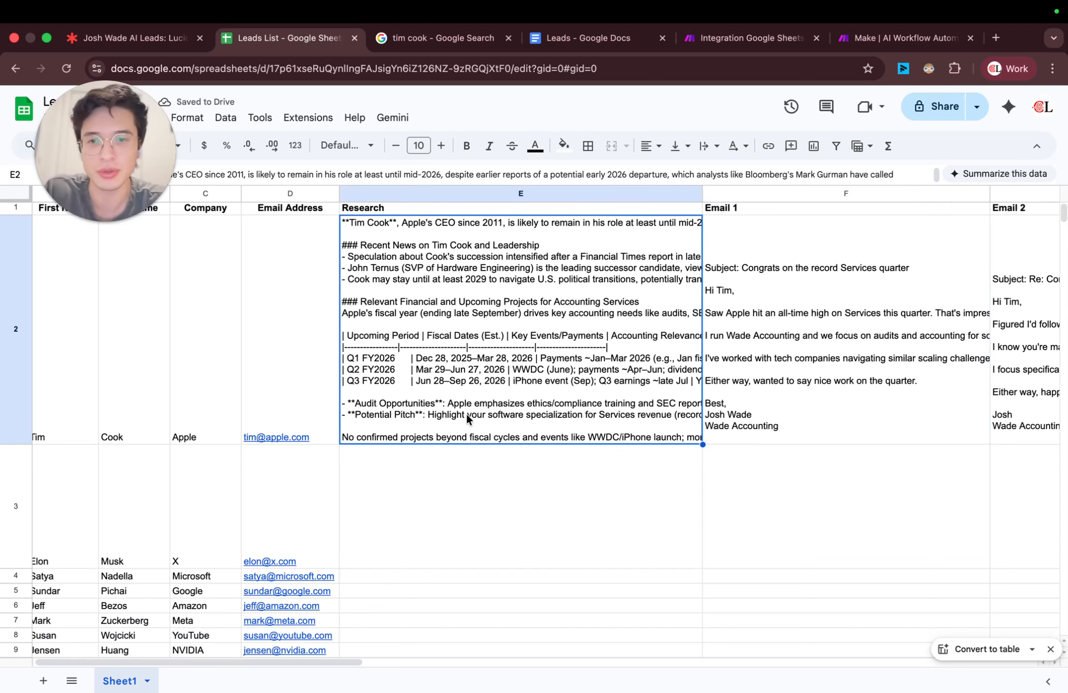
double_click(439, 407)
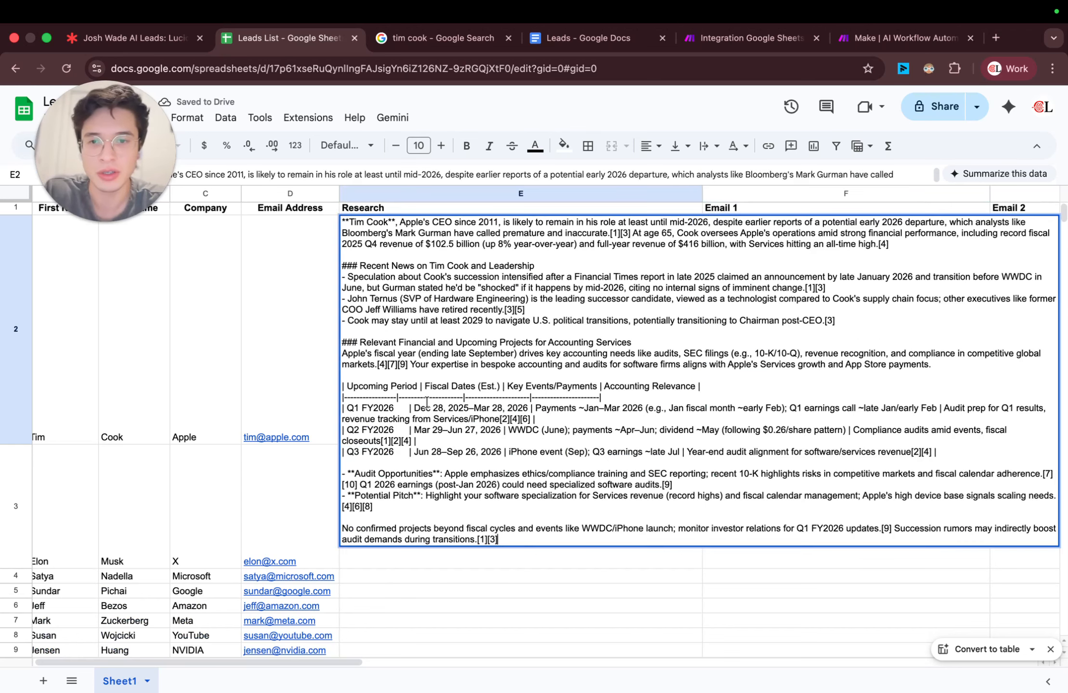
double_click(403, 474)
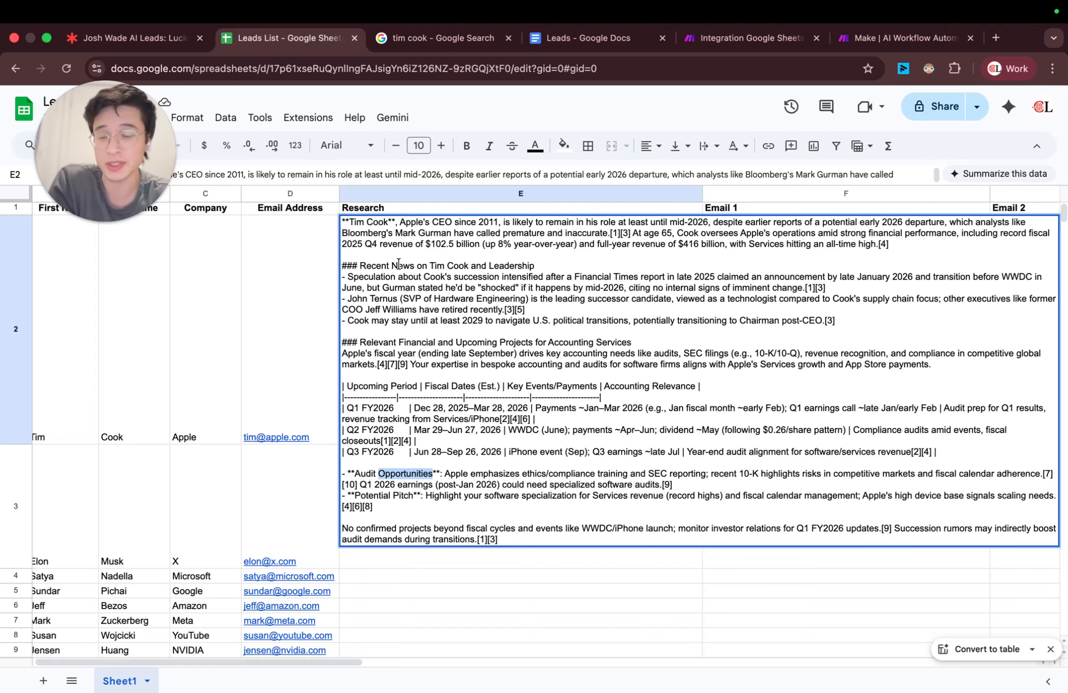
Step: Move the Perplexity AI module above the rest of the scenario's chain and return to the Leads List spreadsheet
click(720, 39)
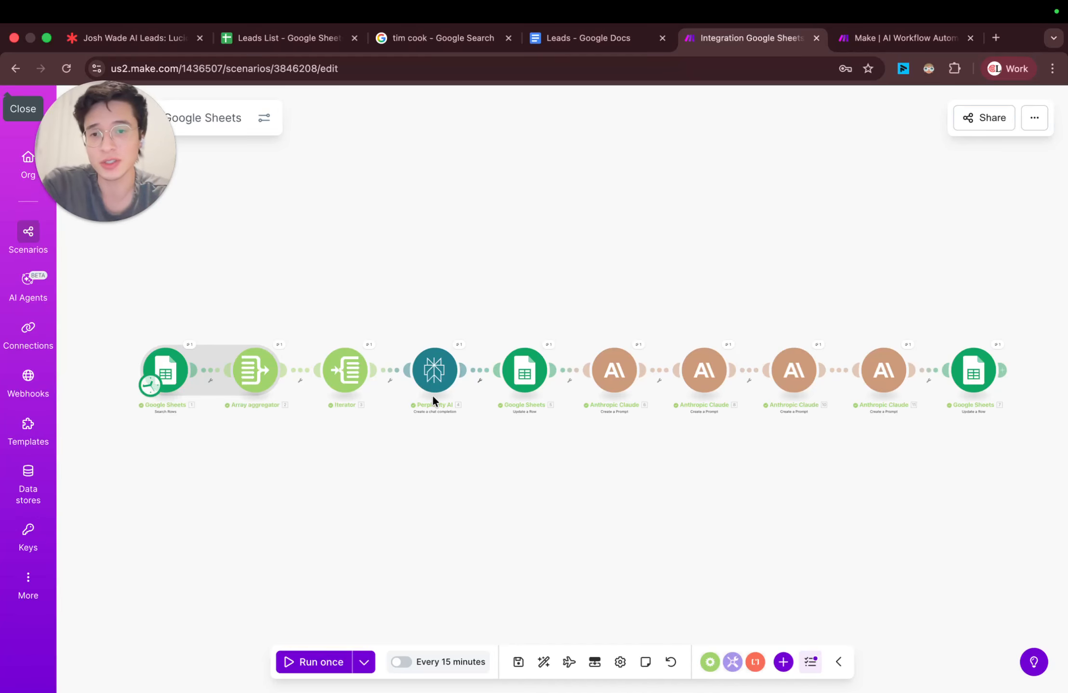
drag(436, 382, 438, 248)
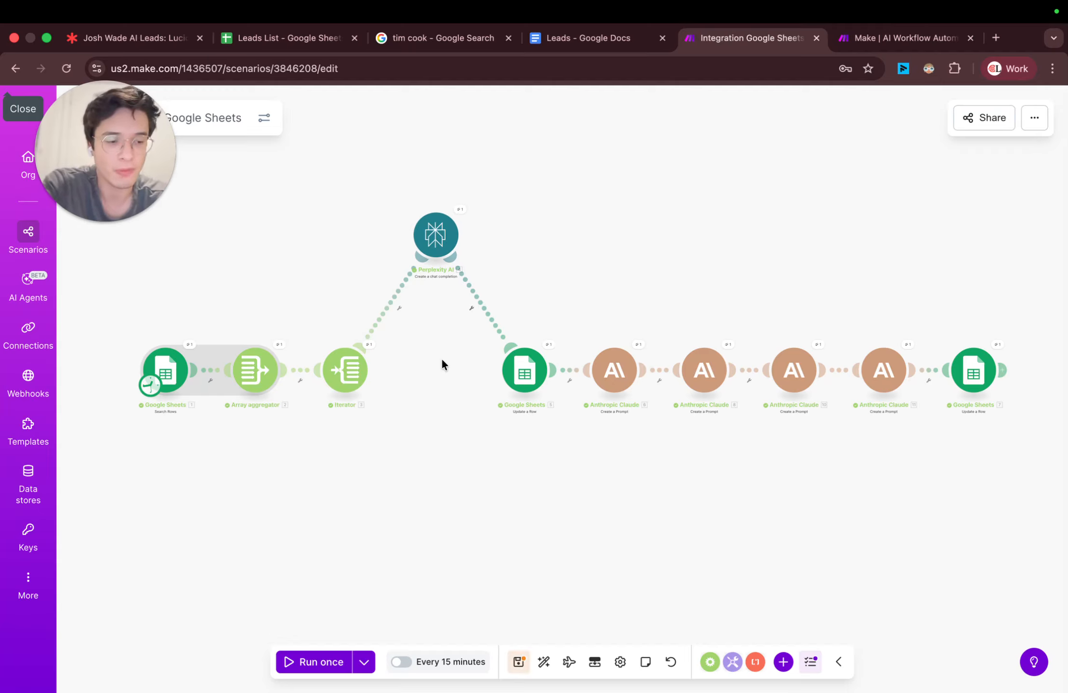
scroll(431, 326, up, 5)
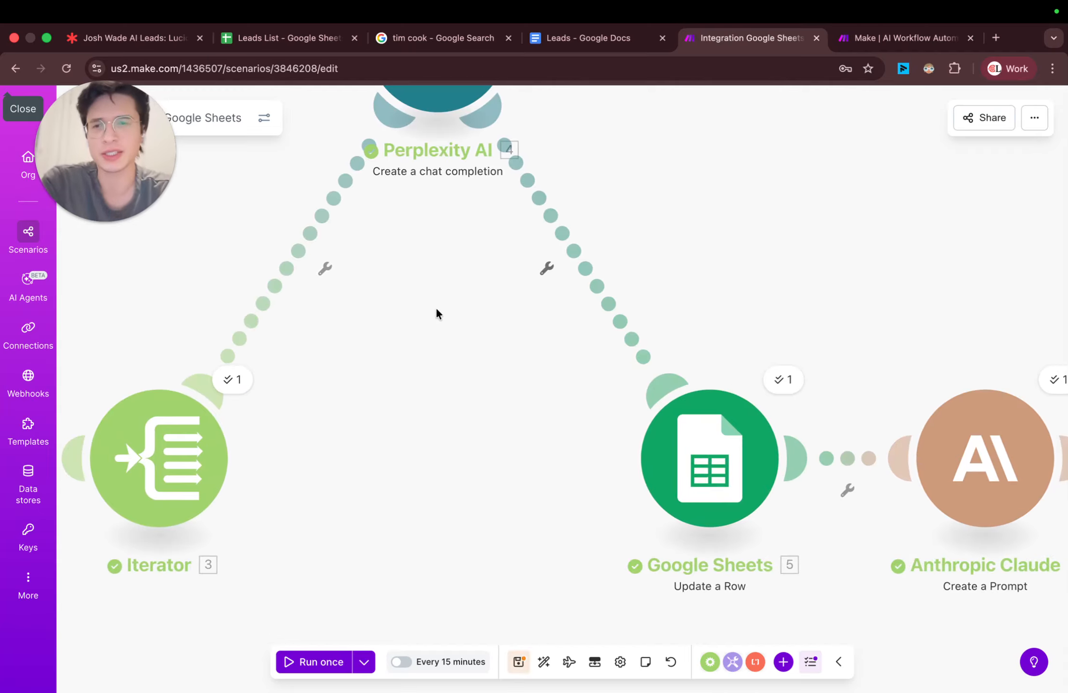
scroll(436, 314, down, 6)
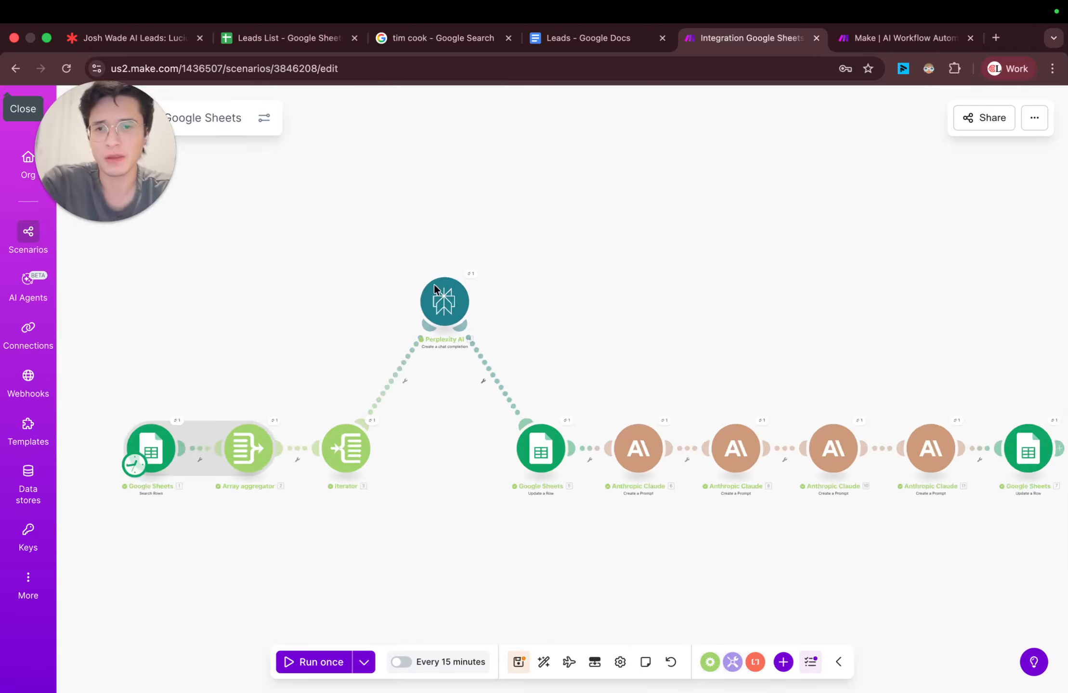
scroll(435, 289, up, 3)
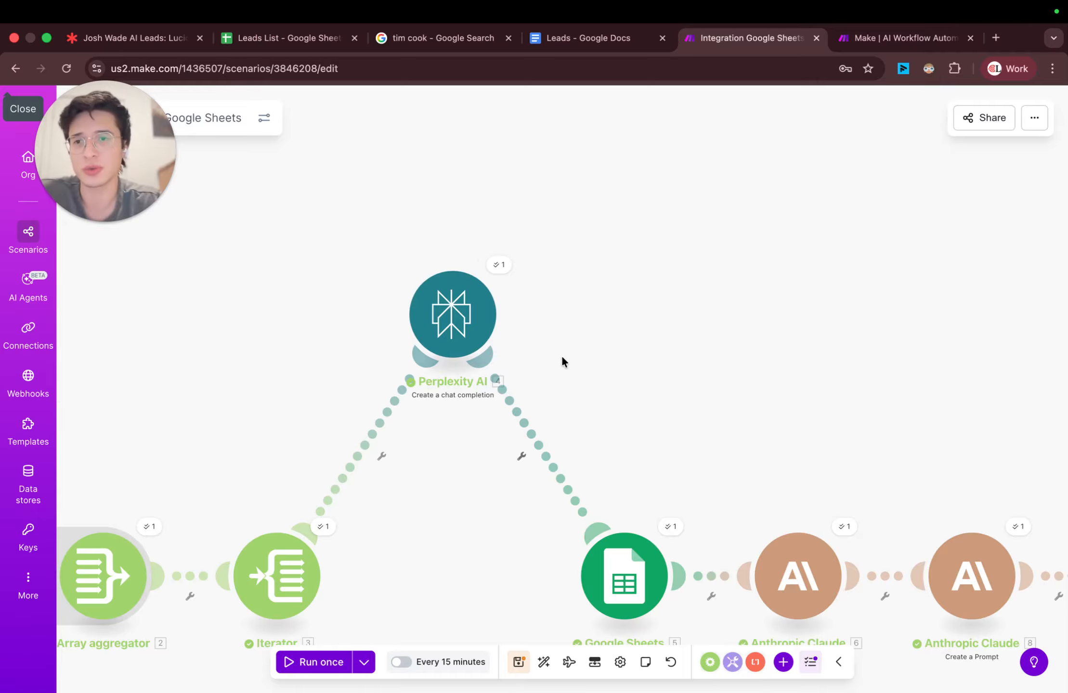
click(280, 39)
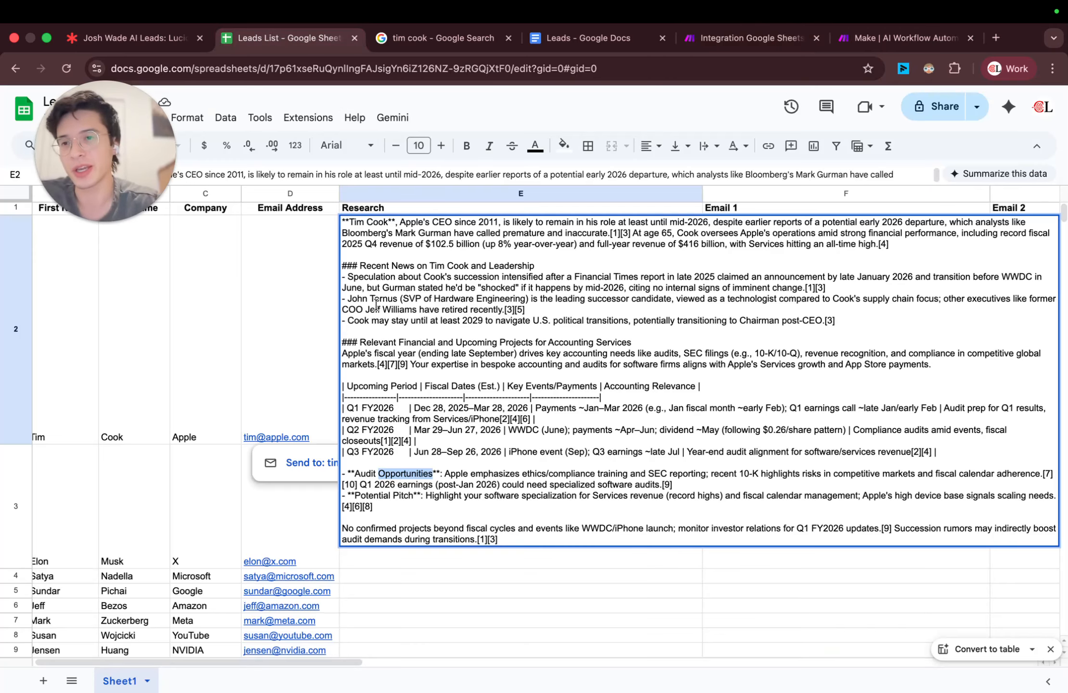
Step: Close the expanded Research cell, widen the Email 1 column by about a third, and review the Email 1 text in row 2
click(311, 356)
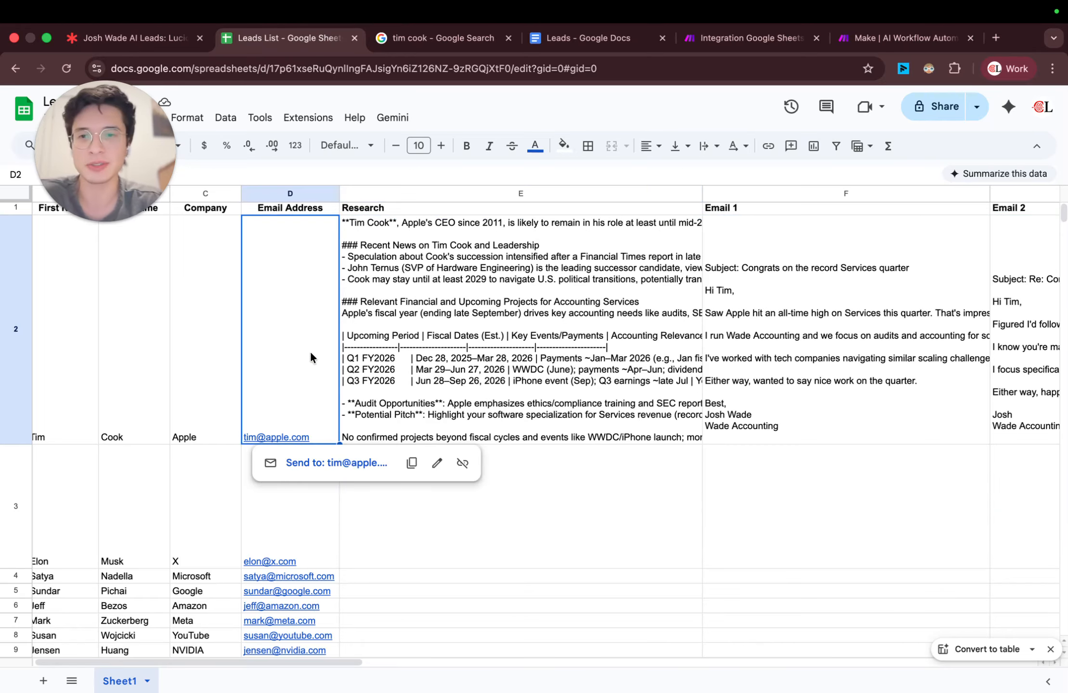
click(476, 338)
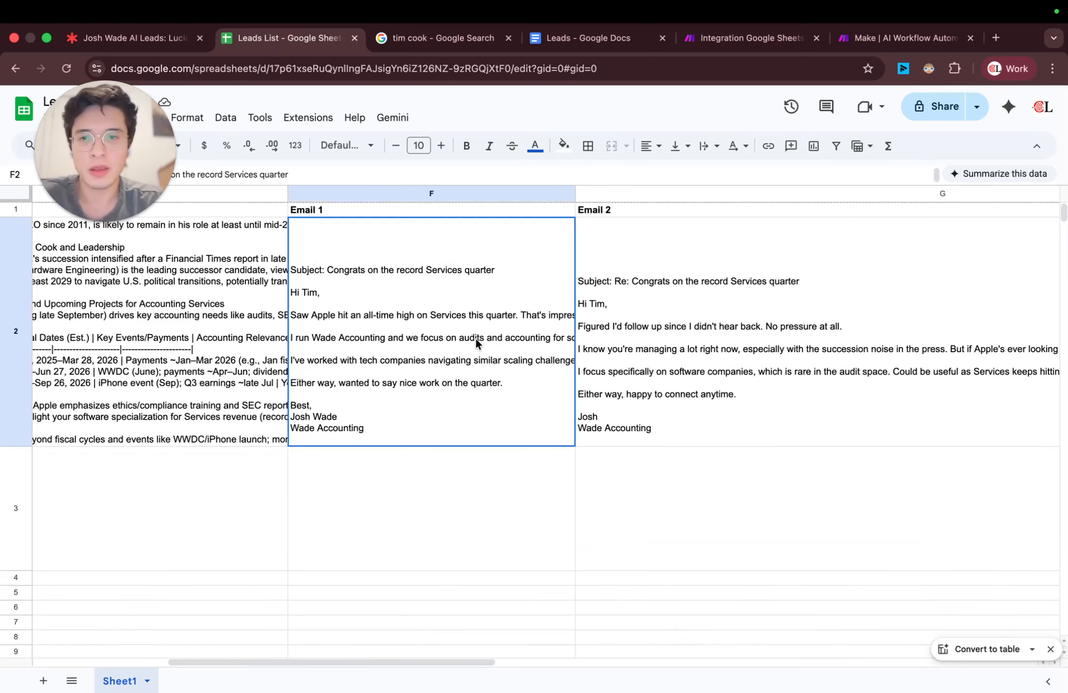
click(387, 300)
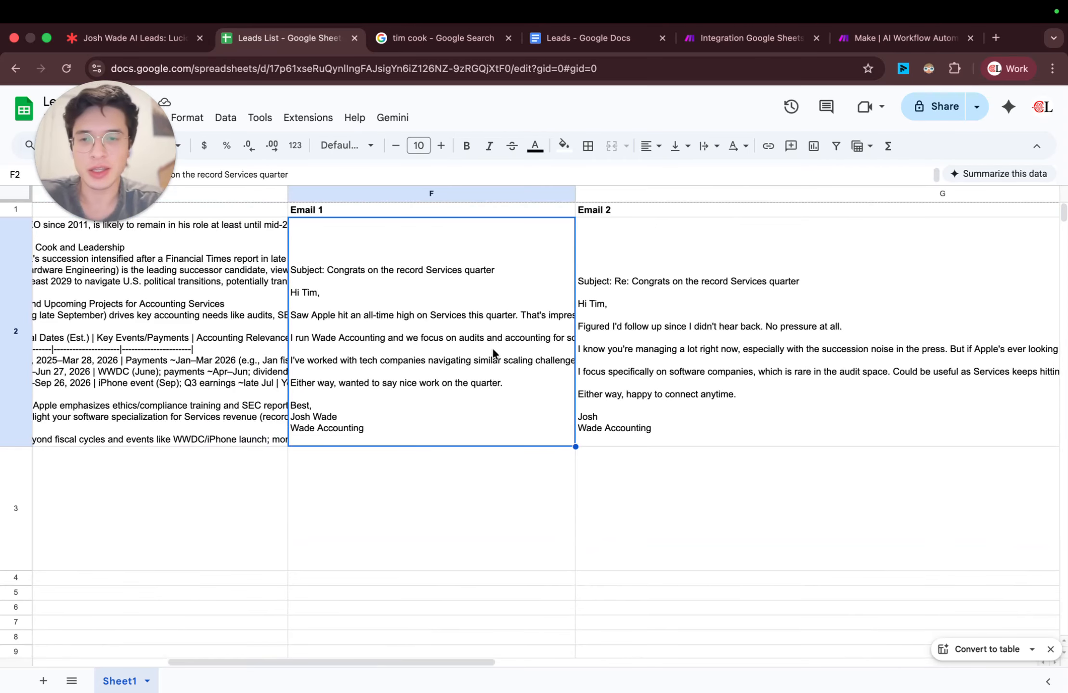
drag(584, 195, 664, 195)
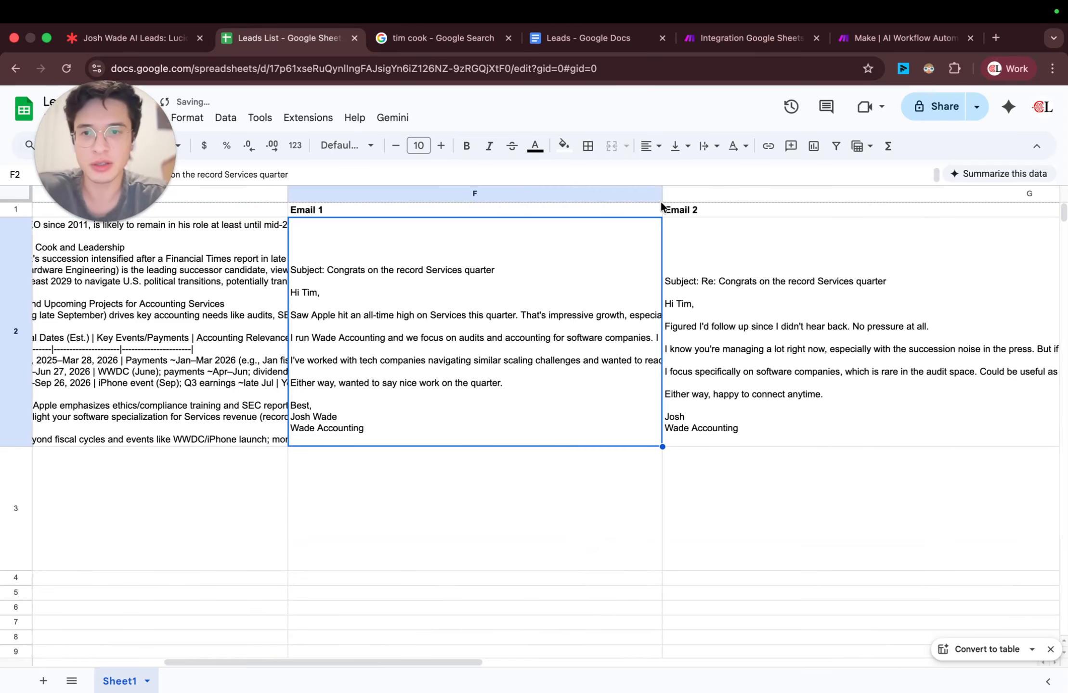
scroll(428, 318, right, 1)
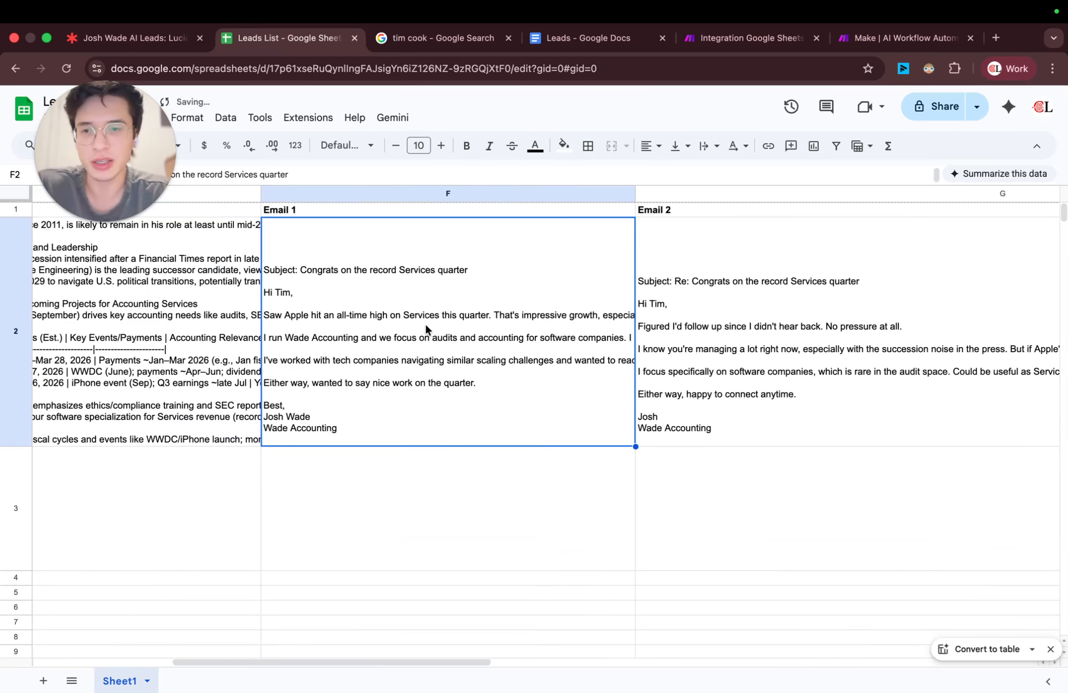
scroll(356, 351, down, 1)
scroll(337, 352, right, 1)
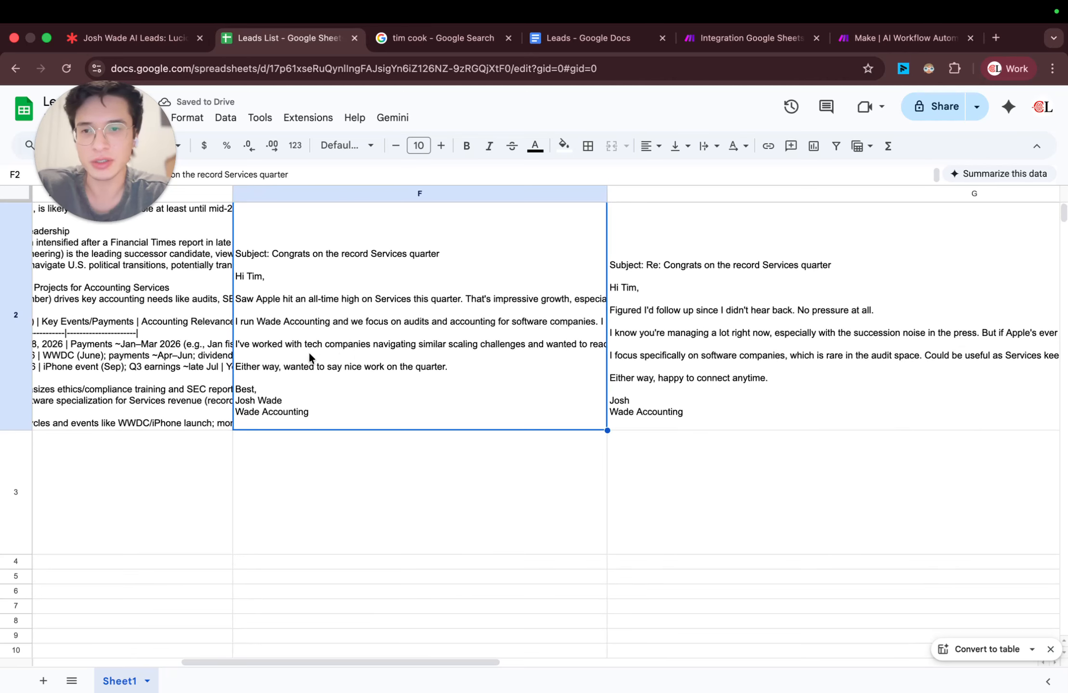
scroll(374, 343, right, 1)
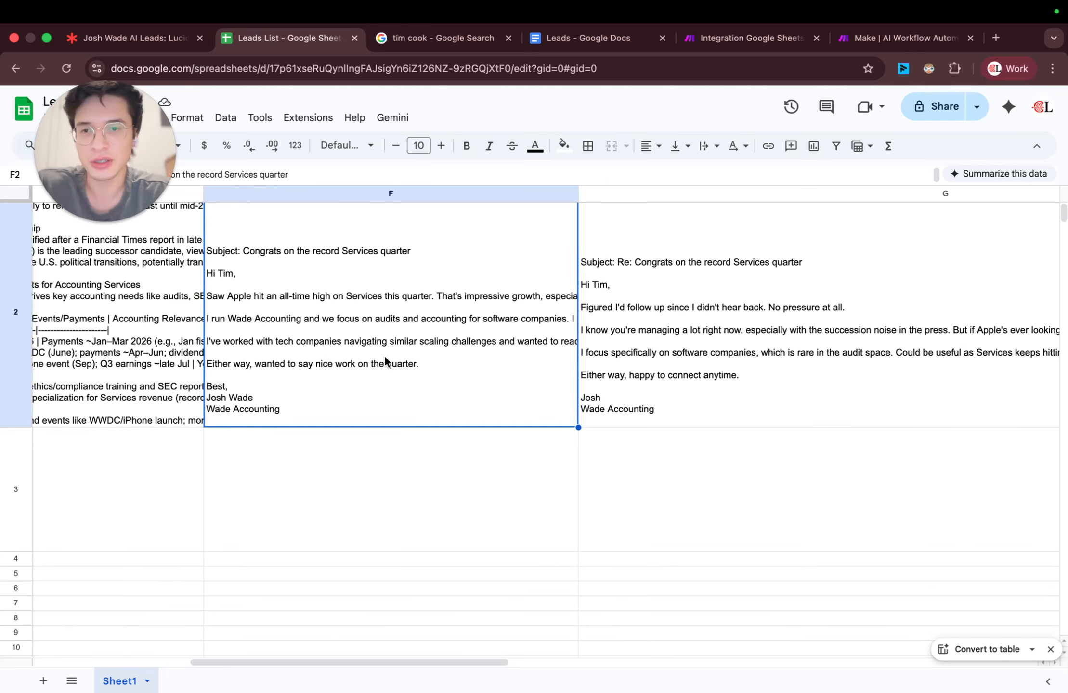
scroll(388, 359, right, 8)
Step: Review the Email 2 text in row 2 and widen the Email 3 column to about four and a half times its width
click(431, 322)
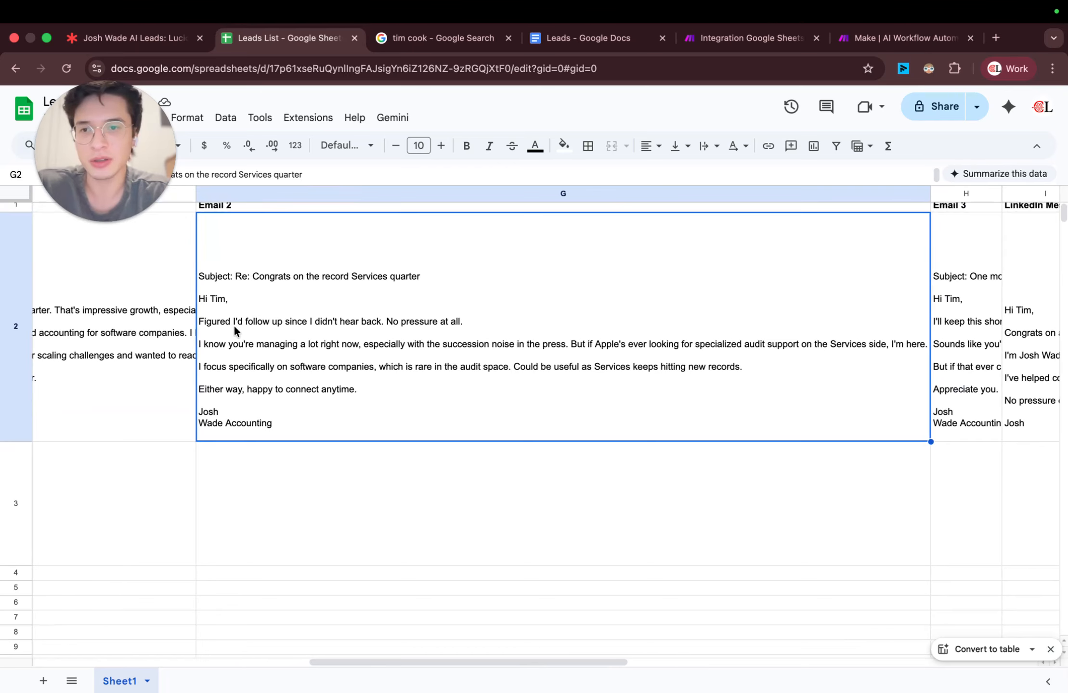
scroll(408, 326, right, 10)
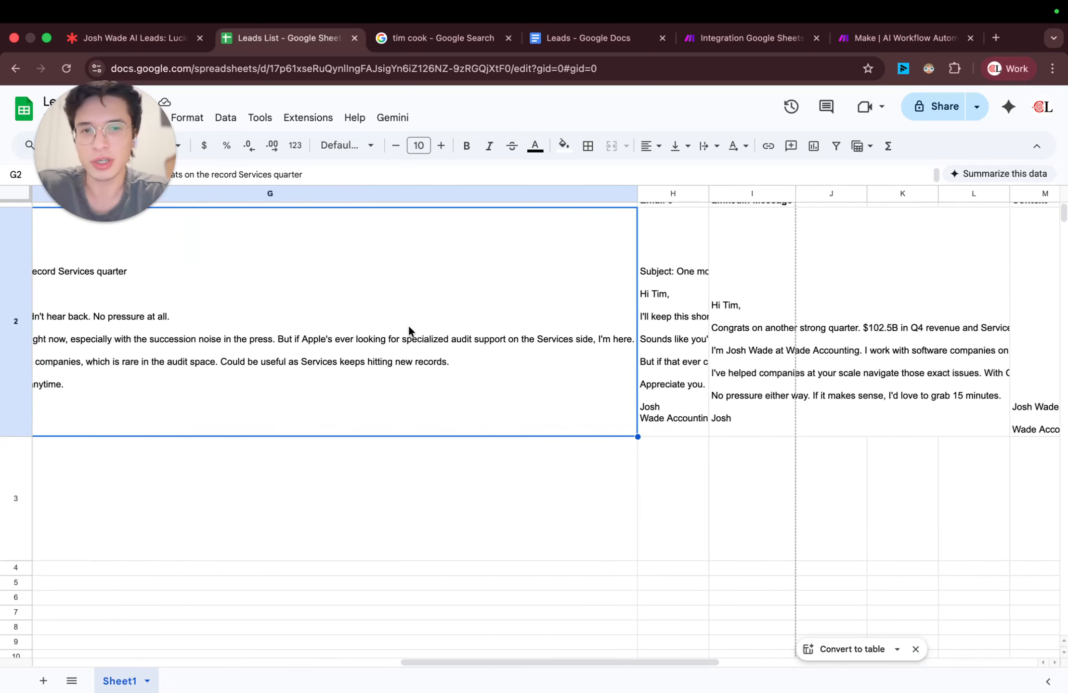
click(543, 313)
scroll(543, 313, right, 8)
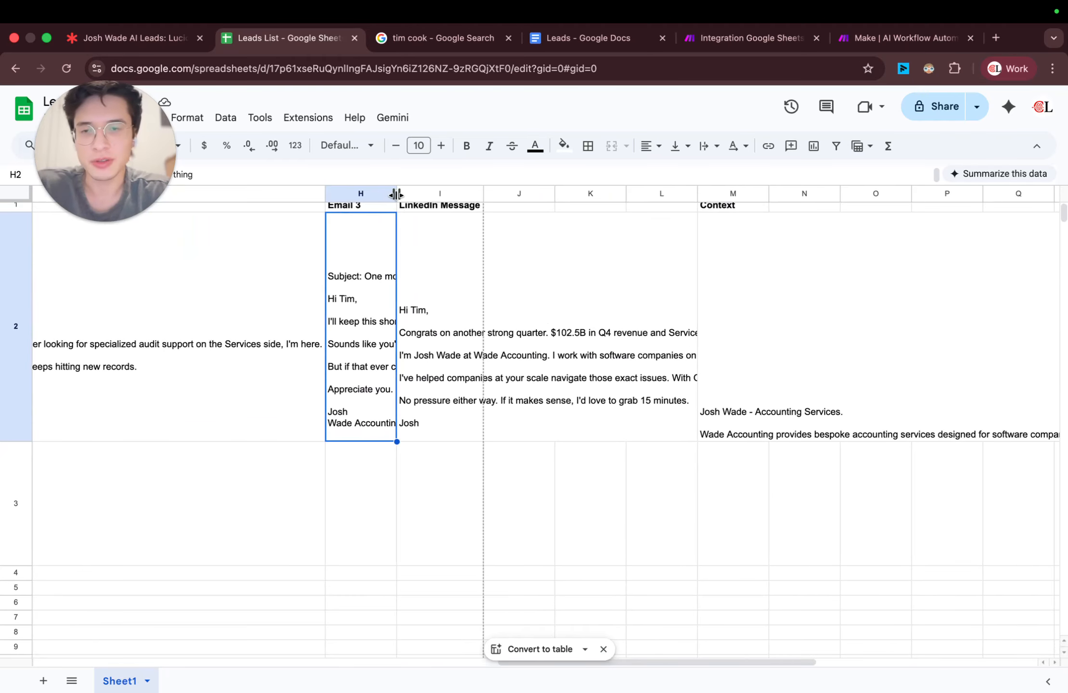
drag(395, 194, 654, 194)
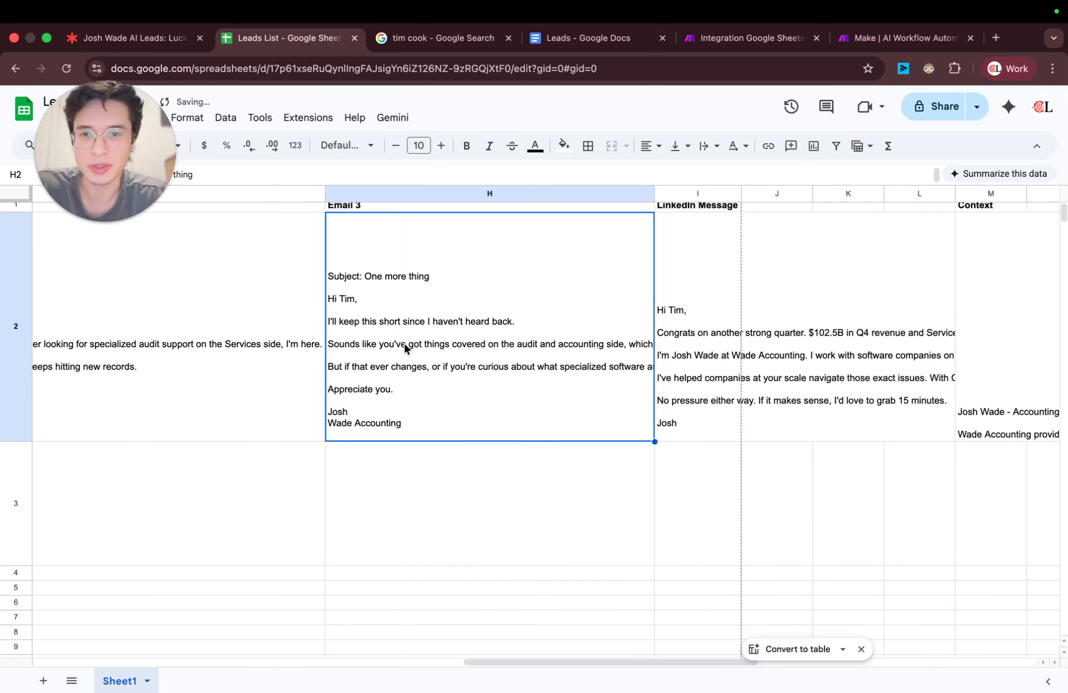
Step: Expand the Email 3 cell in row 2 and examine its message body from greeting to signature
double_click(517, 344)
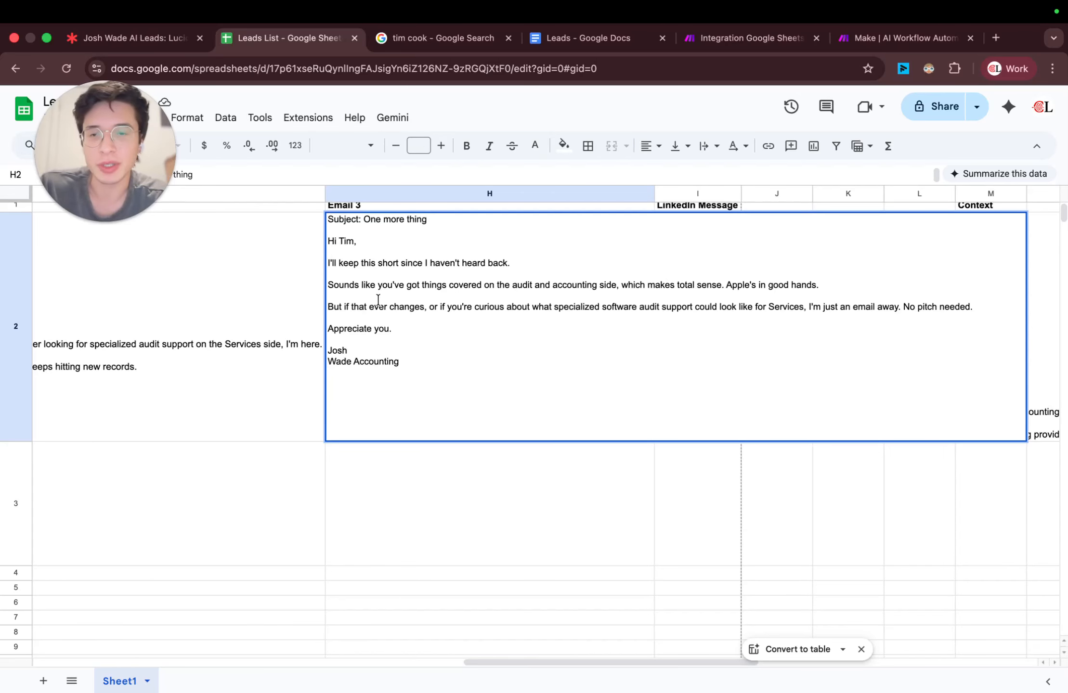
drag(407, 361, 328, 240)
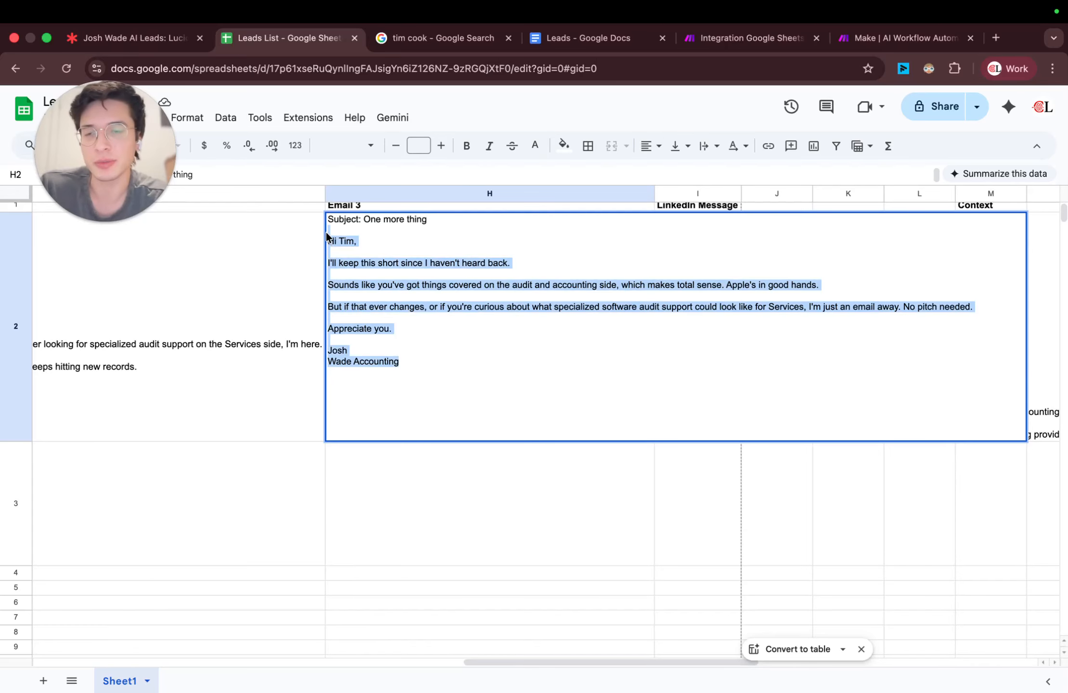
click(422, 455)
click(545, 342)
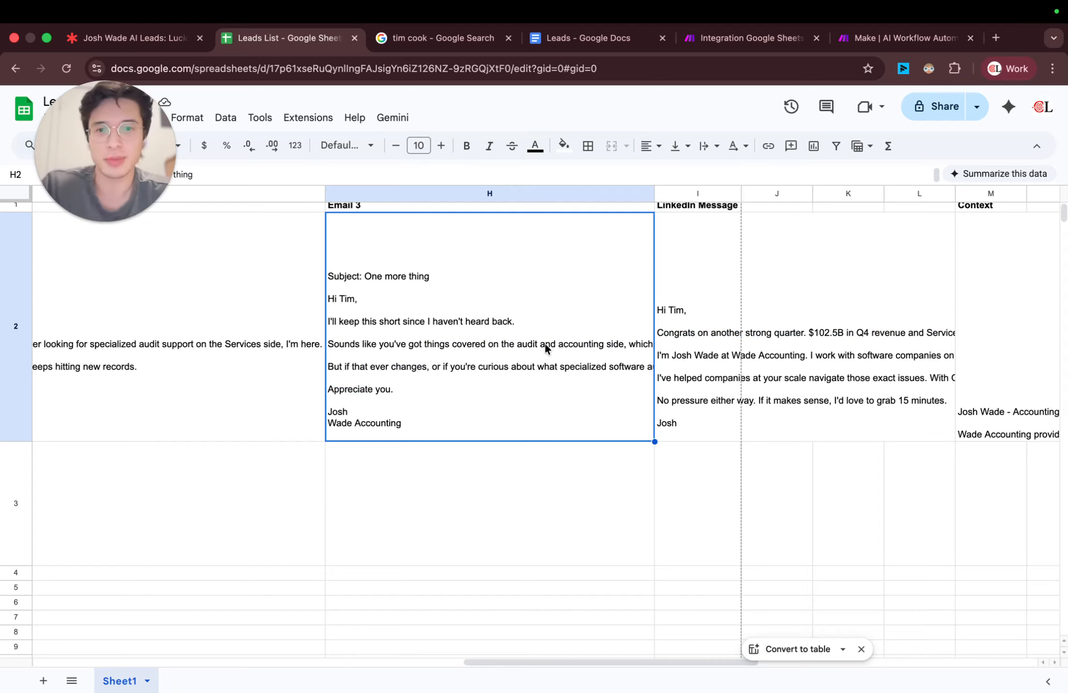
Step: Fit the LinkedIn Message column to its contents and read through the full message in row 2
double_click(742, 193)
click(768, 279)
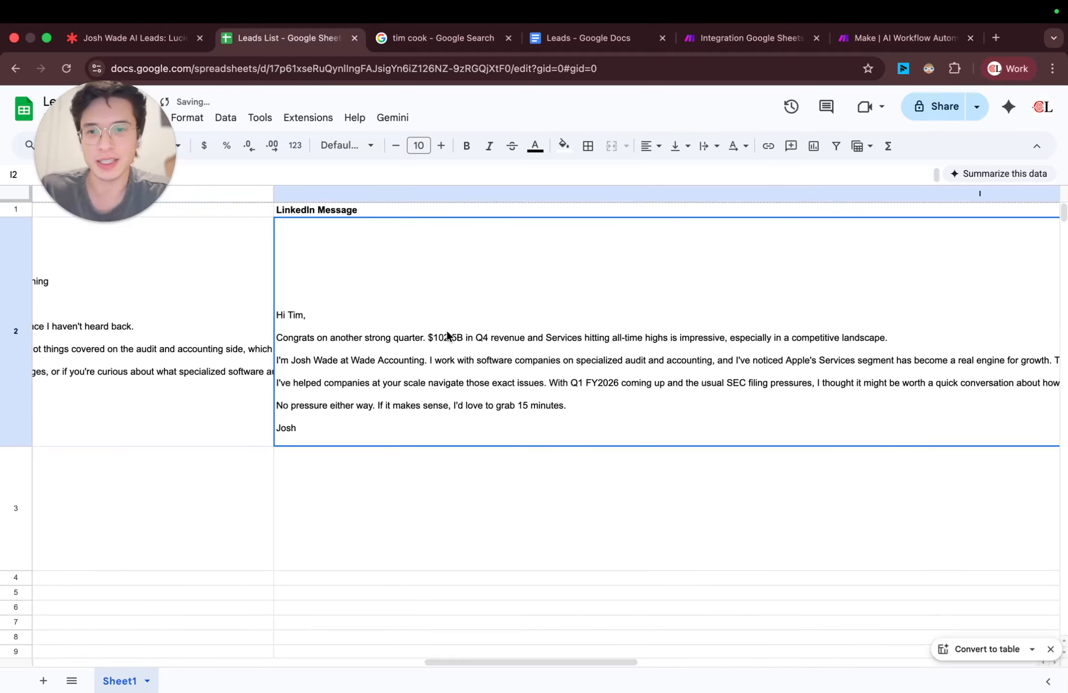
scroll(447, 335, right, 5)
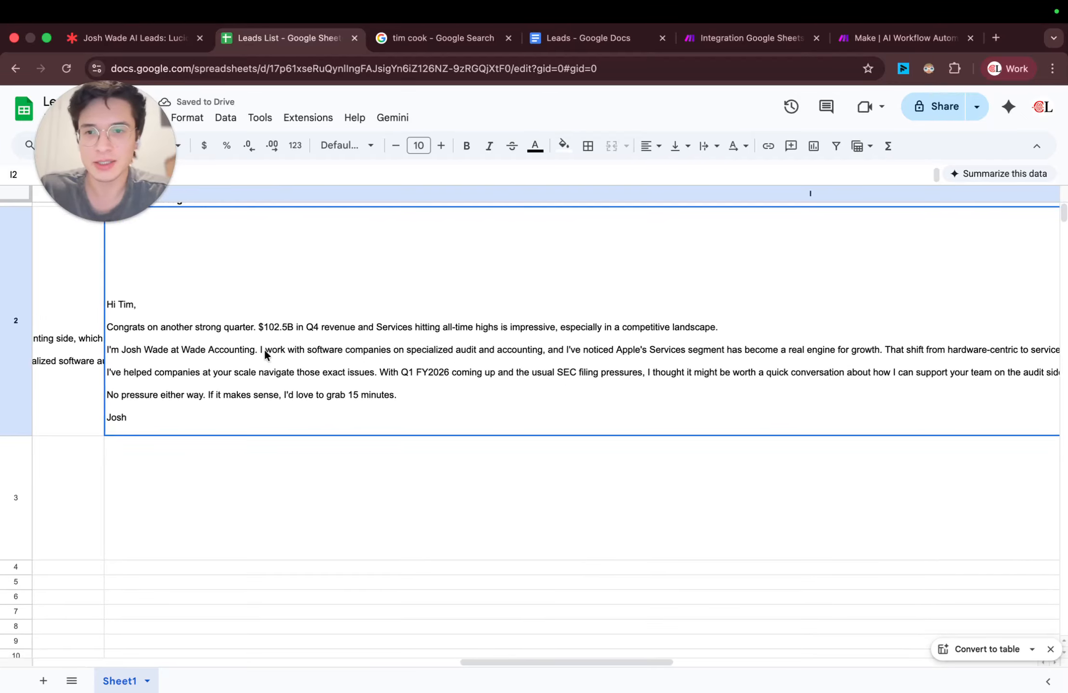
scroll(263, 351, up, 2)
scroll(264, 351, right, 5)
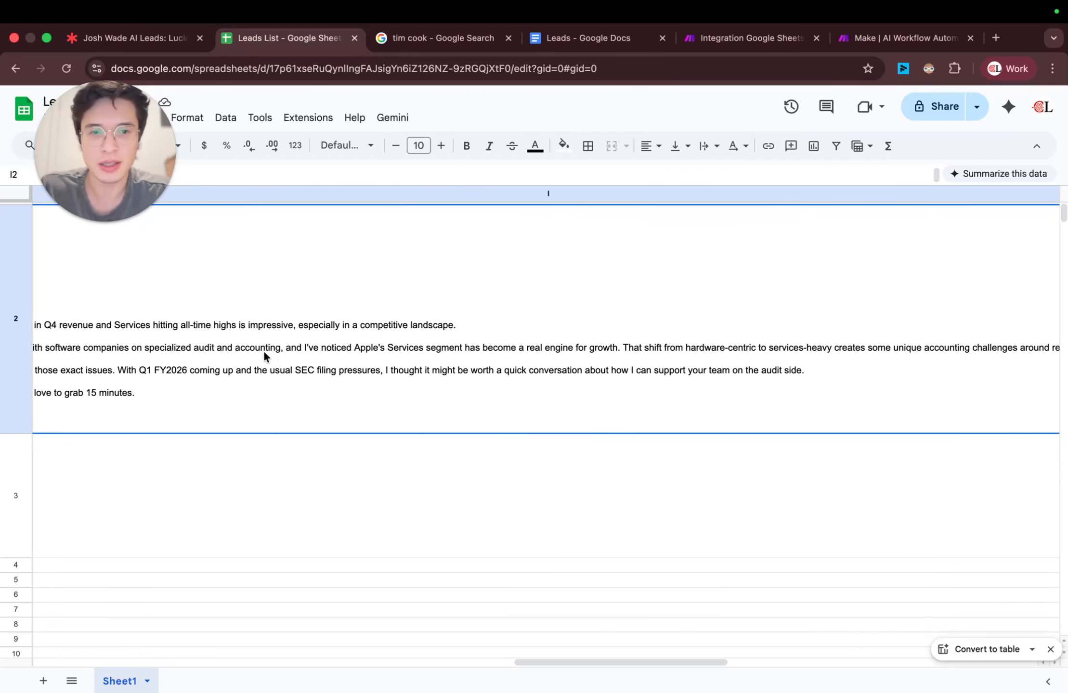
scroll(264, 351, right, 10)
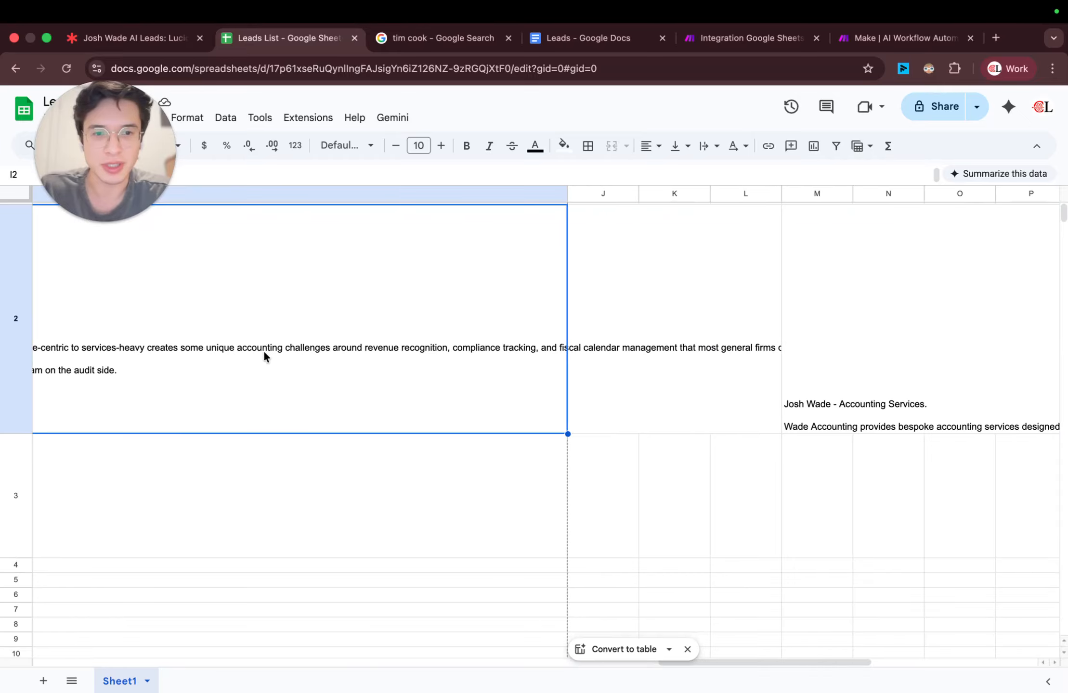
scroll(264, 350, up, 1)
scroll(264, 351, left, 8)
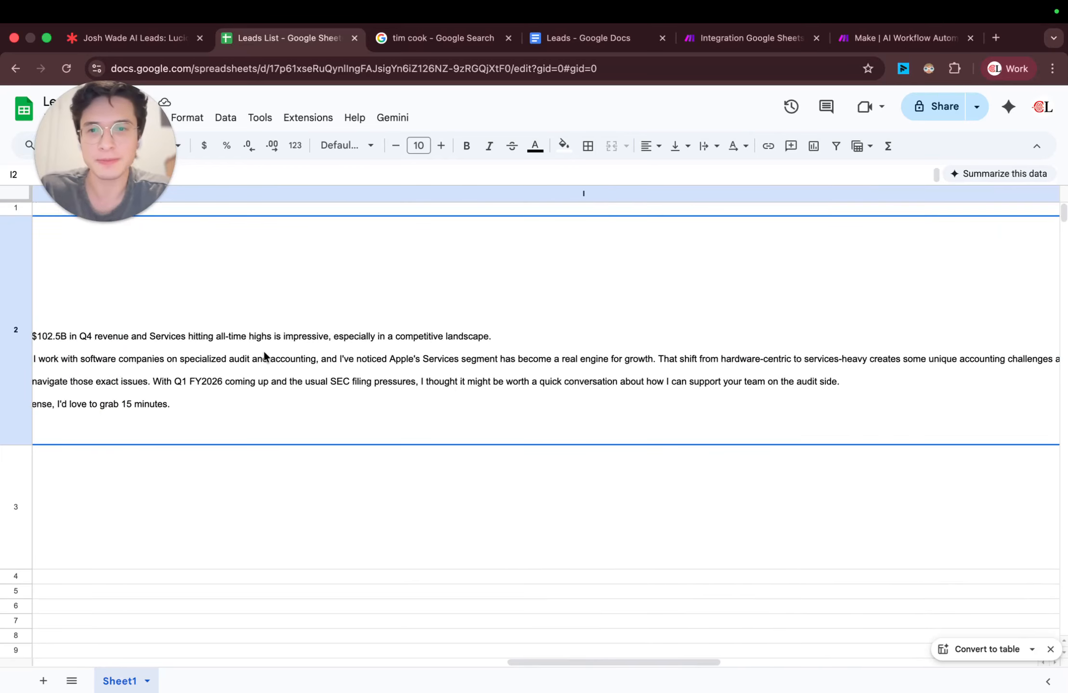
Step: Switch to the Make scenario and set Max Tokens to 100 in the last Anthropic Claude module
click(757, 45)
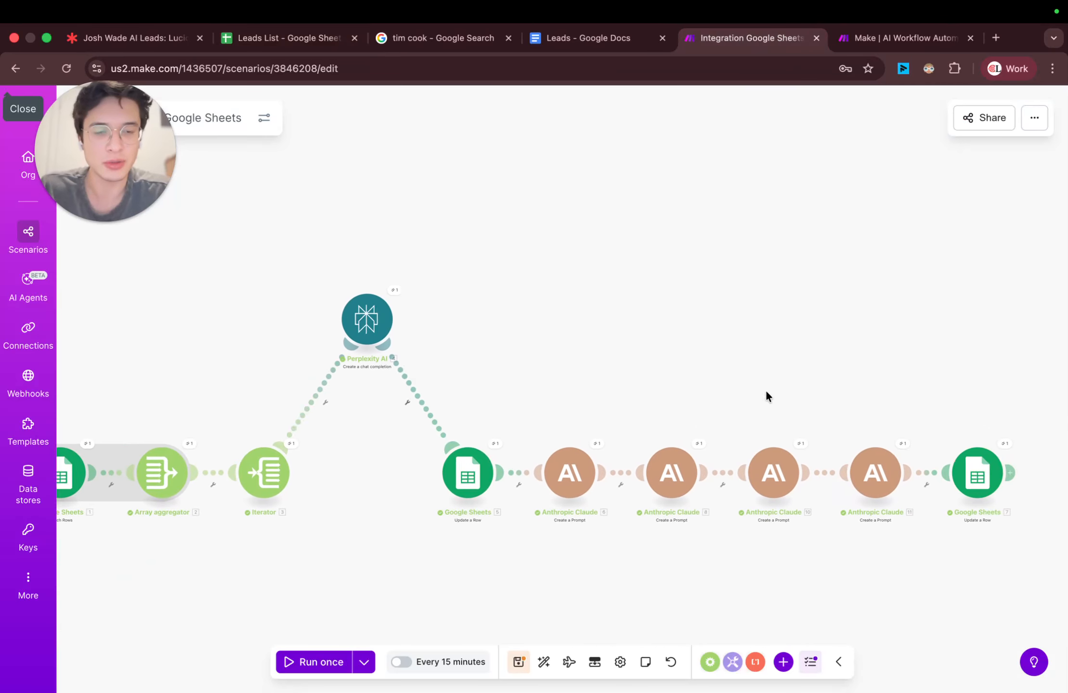
click(875, 472)
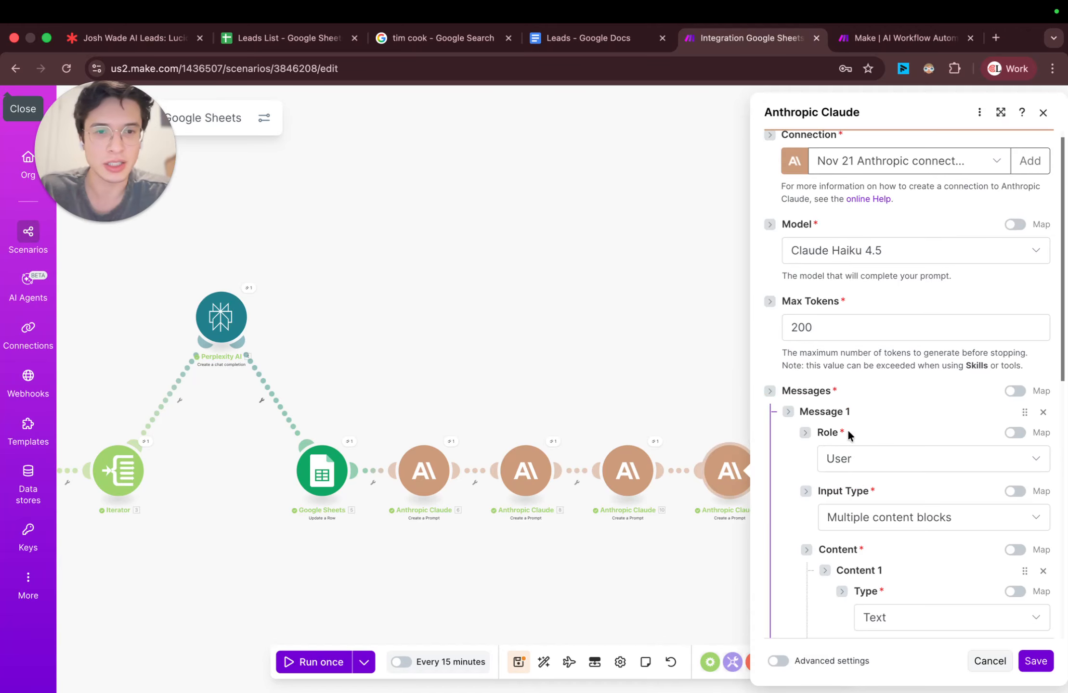
click(829, 331)
key(Left)
key(Left)
key(BackSpace)
text(1)
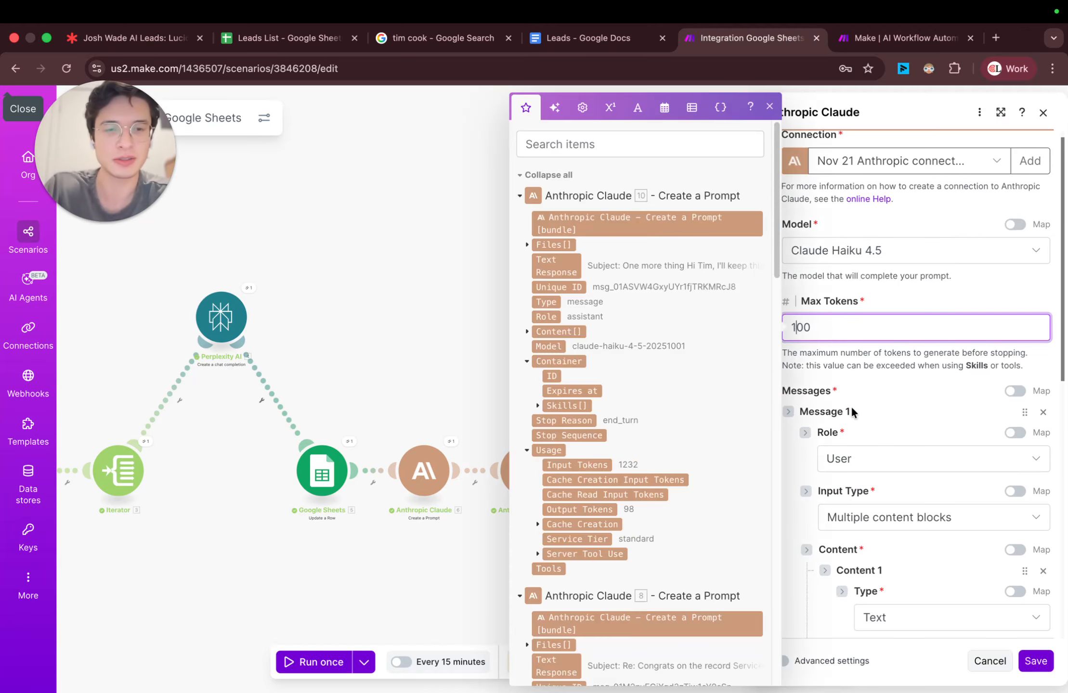
click(852, 412)
Step: Reword the LinkedIn prompt in this Claude module to ask for "a very short linkedin outreach message"
scroll(875, 472, down, 10)
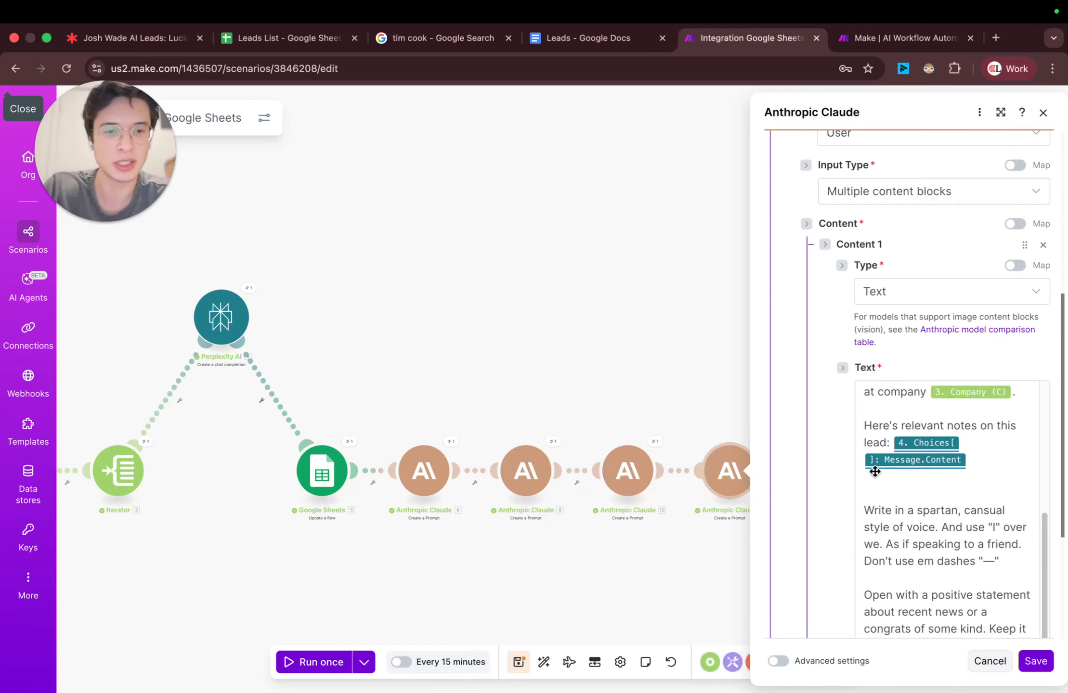
scroll(875, 472, down, 3)
click(922, 390)
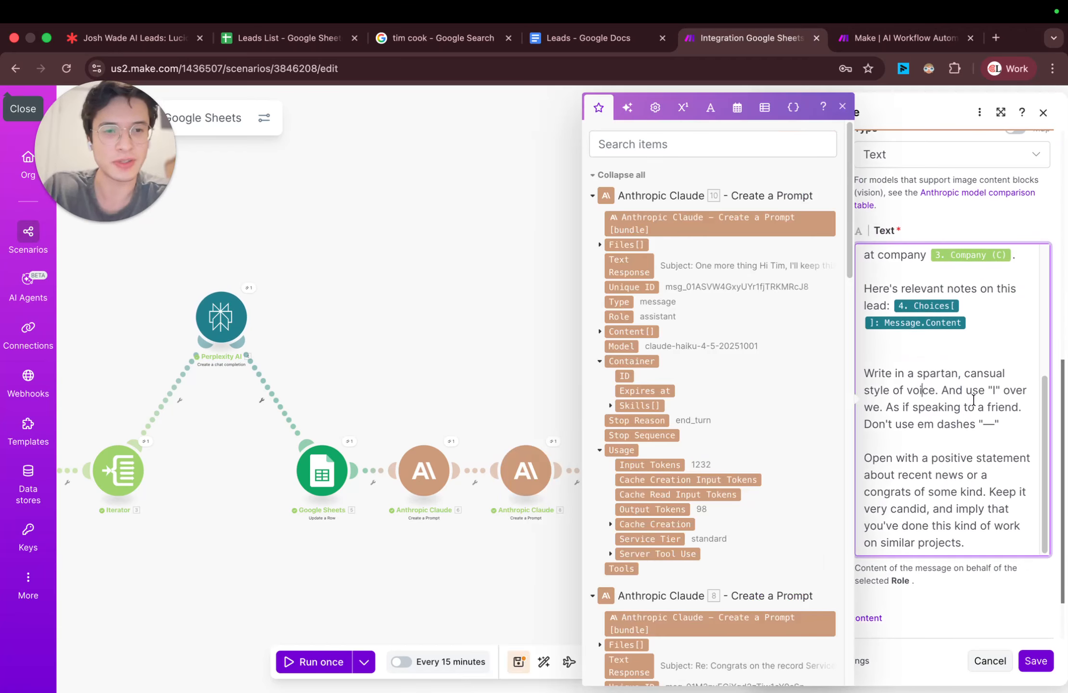
scroll(973, 400, up, 5)
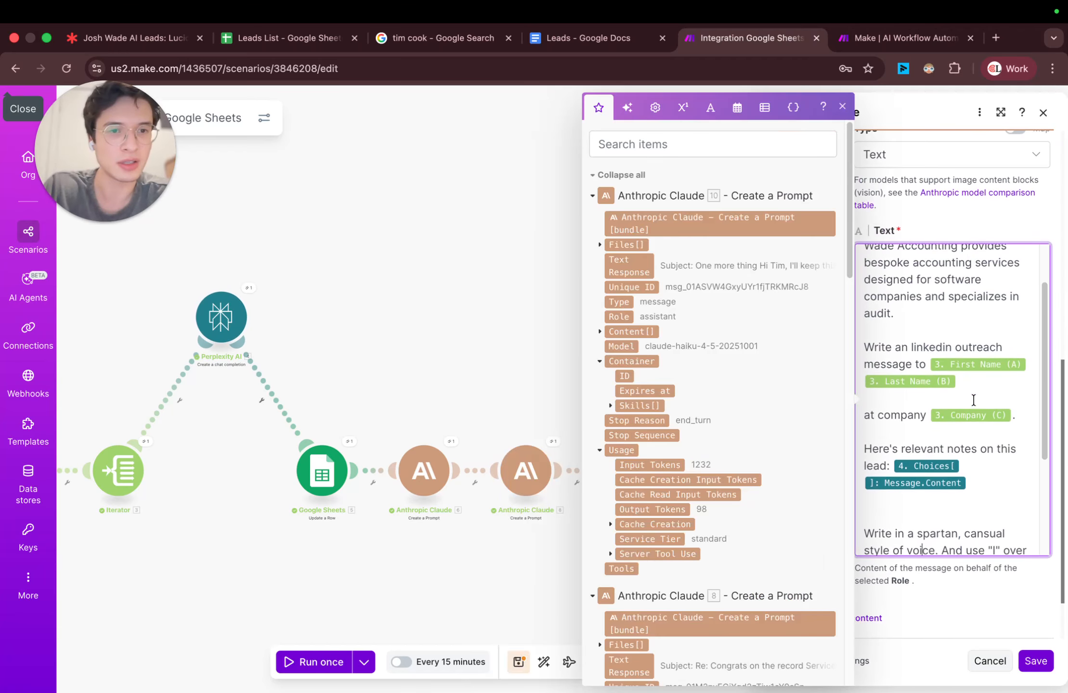
click(955, 347)
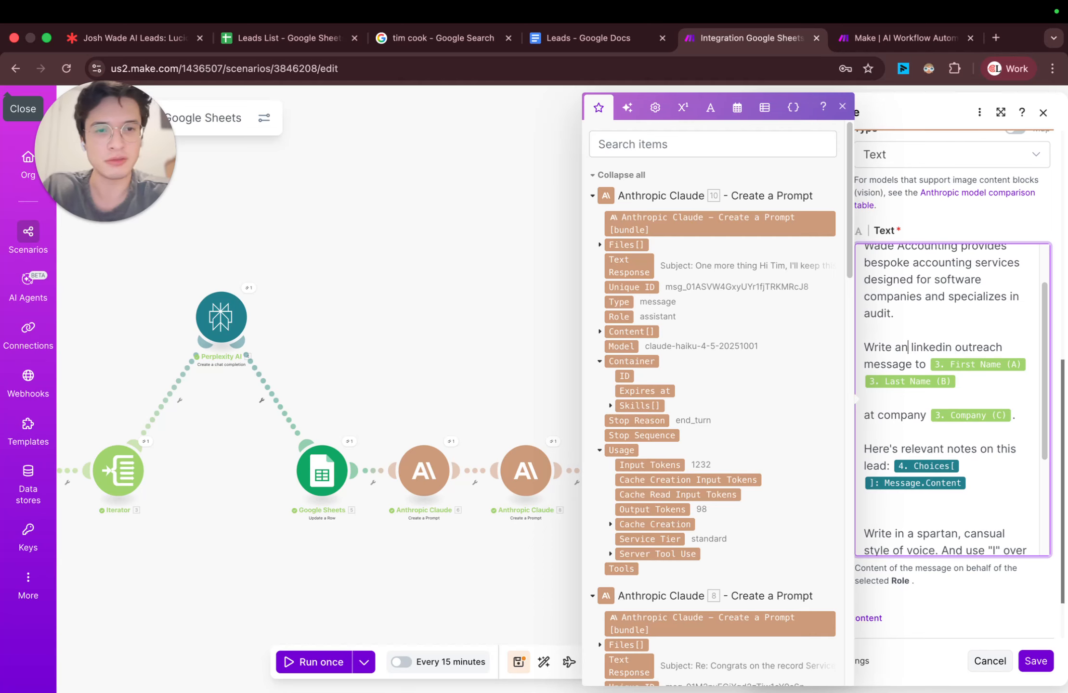
key(BackSpace)
text(very short)
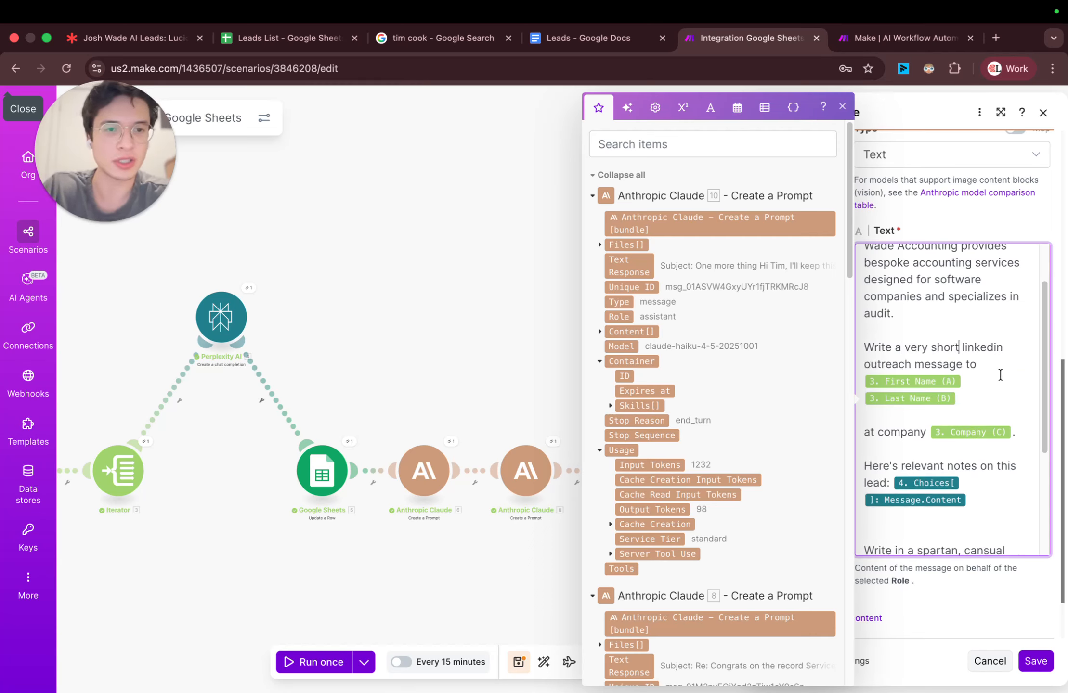
click(1000, 366)
scroll(995, 423, down, 2)
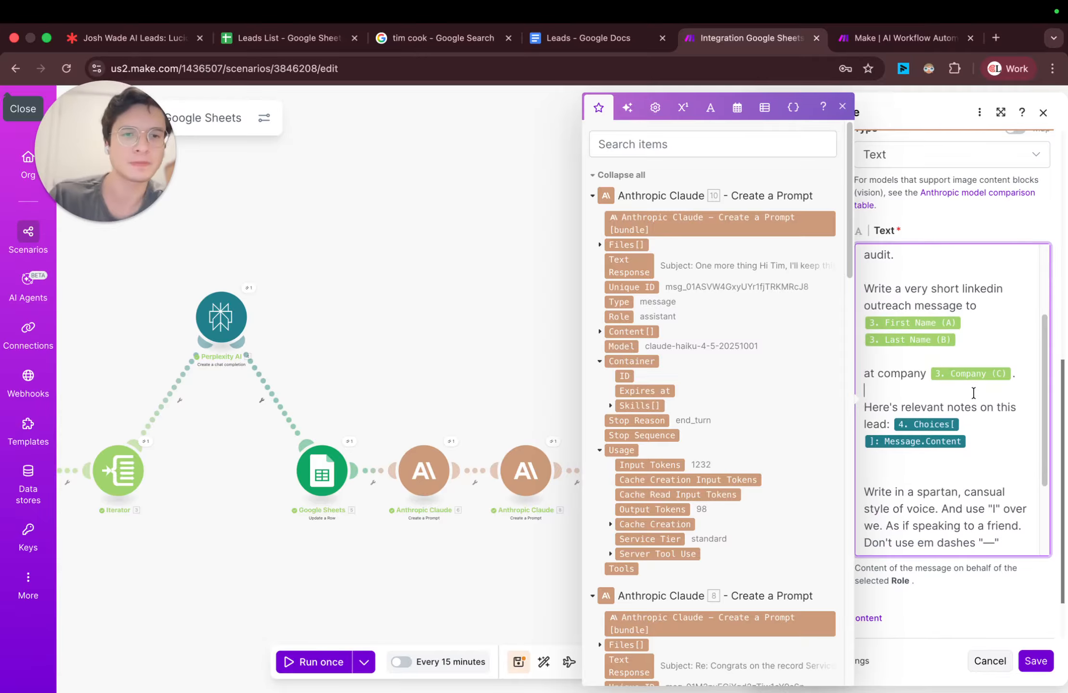
click(843, 106)
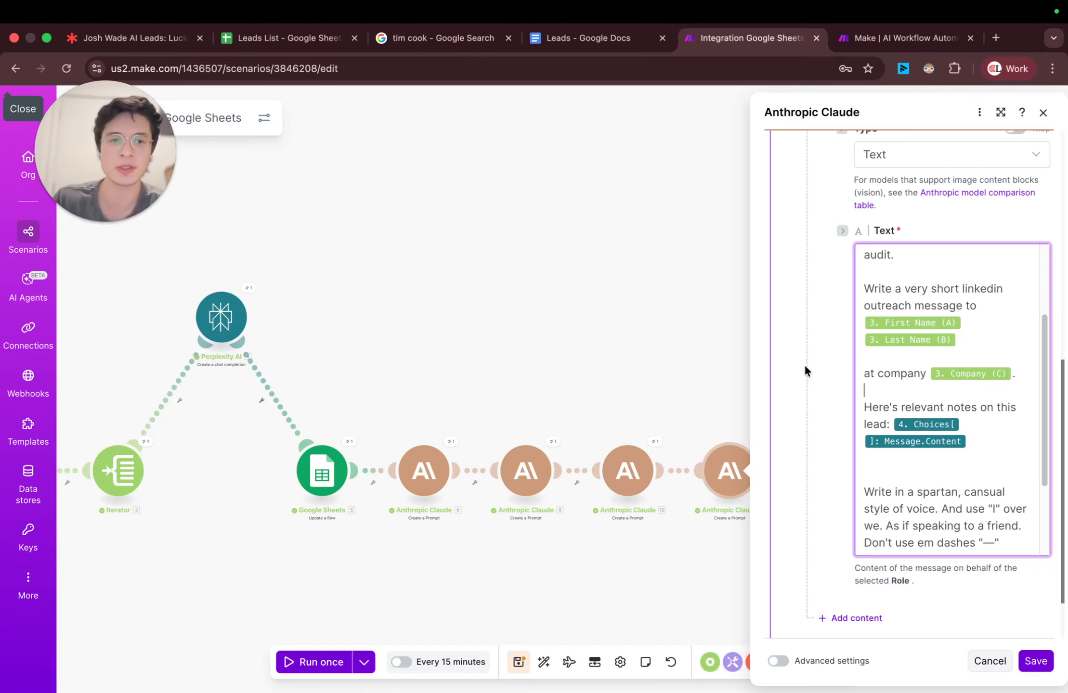
Step: Add the line "Mention that we sent them an email." to the LinkedIn prompt, above the writing style instructions
scroll(952, 410, down, 3)
click(952, 411)
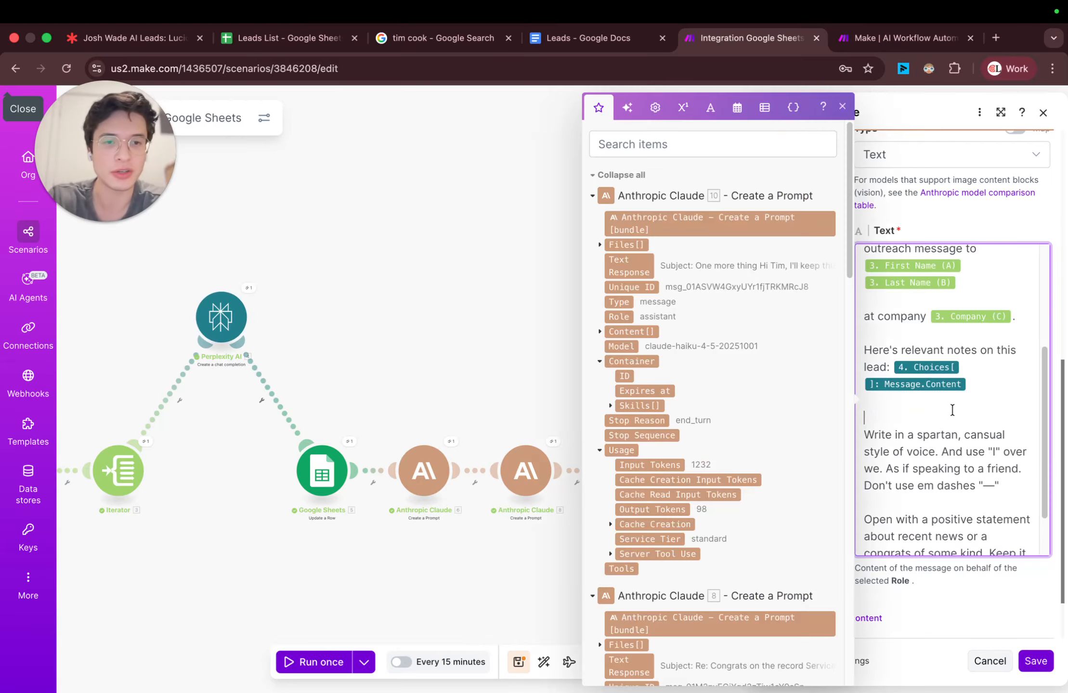
key(Return)
key(Return)
text(Mention ta)
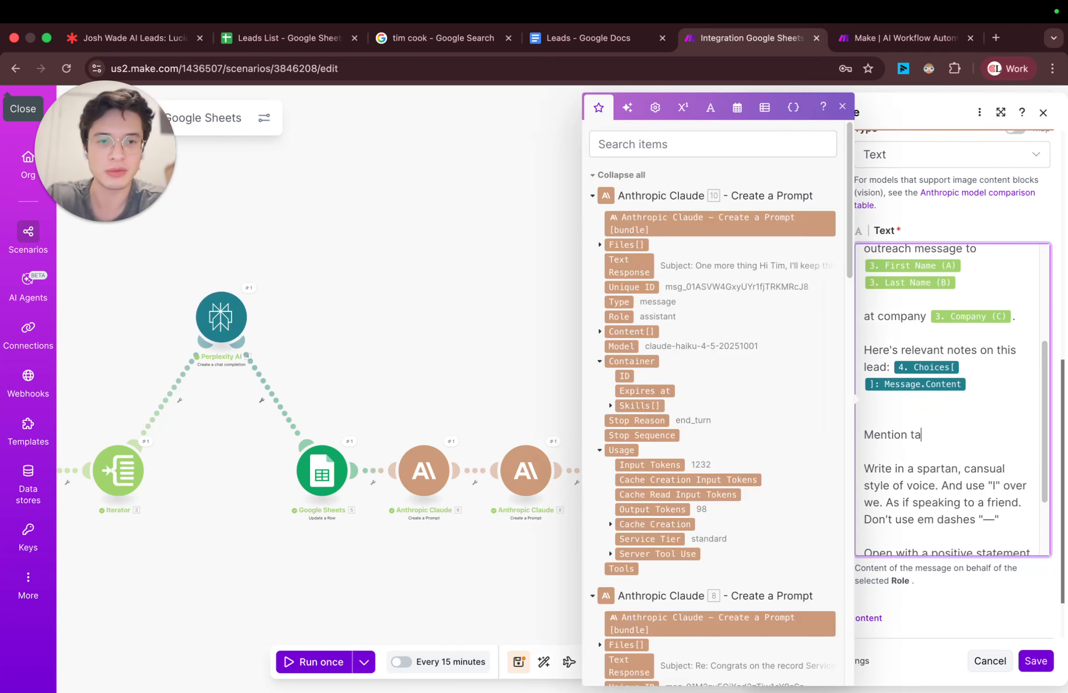
key(BackSpace)
text(hat)
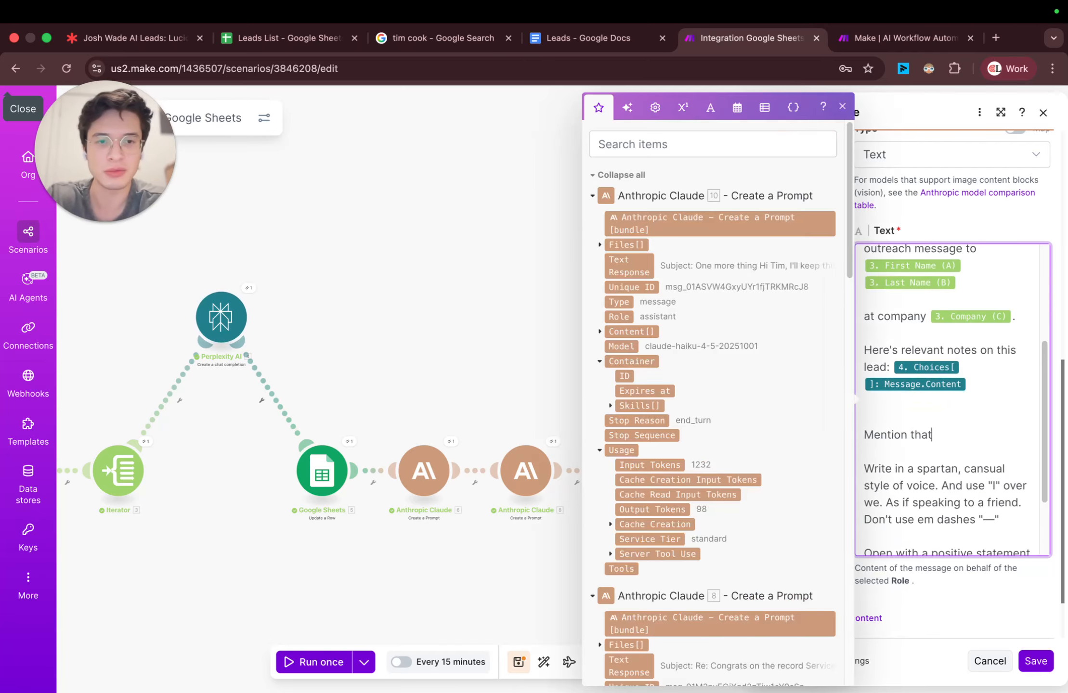
text( we sent t)
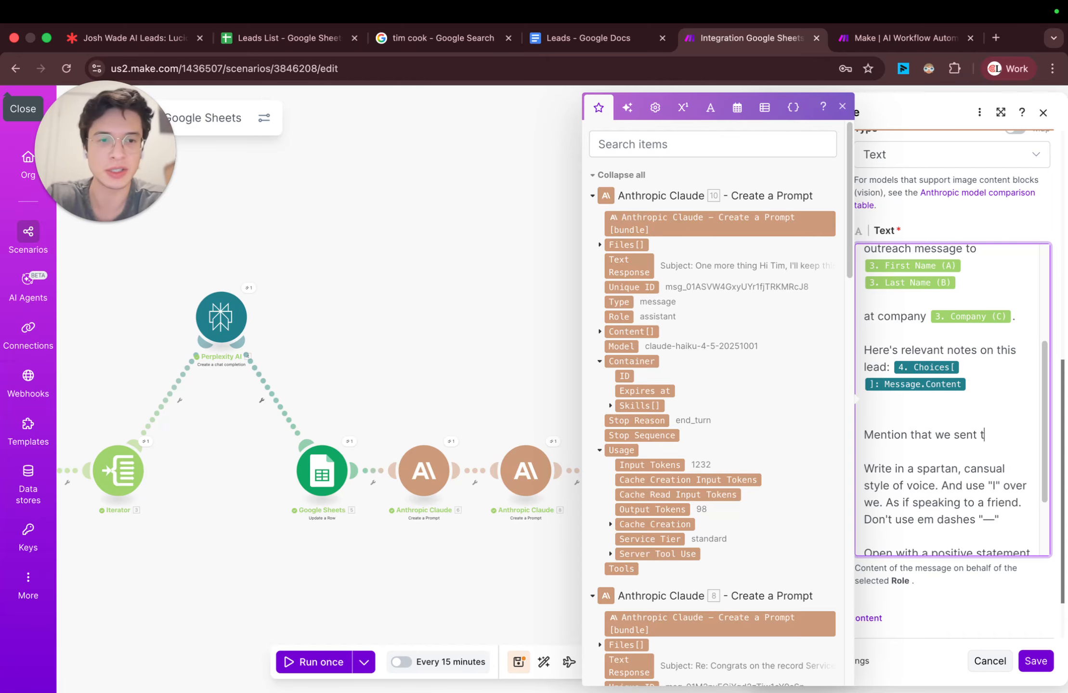
text(hem an email.)
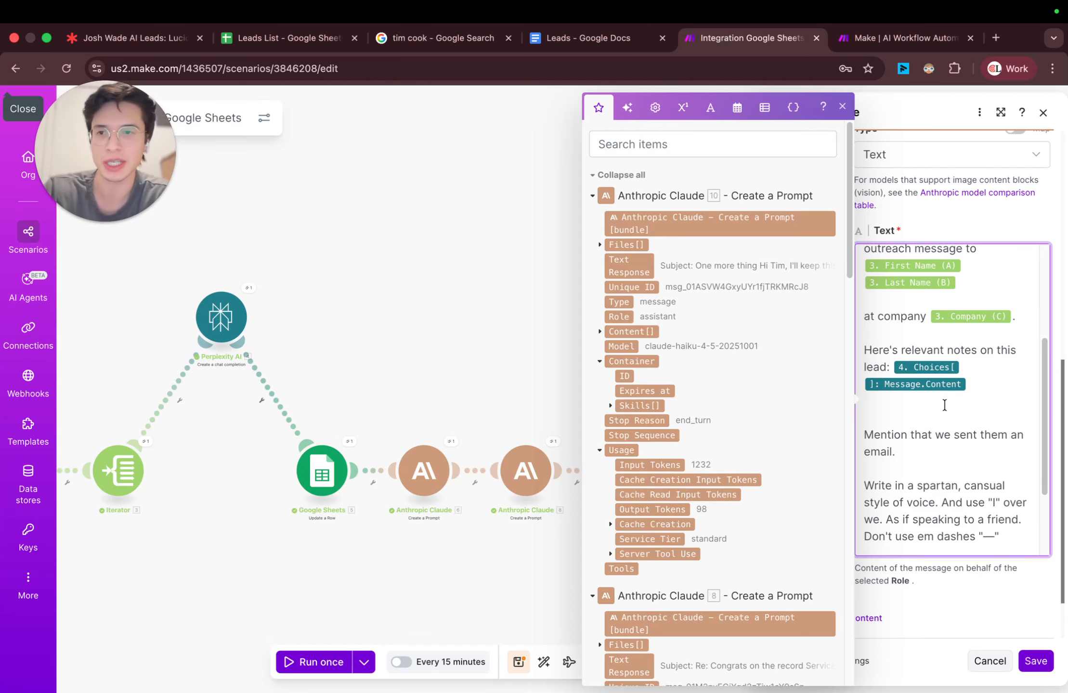
scroll(824, 407, down, 2)
scroll(811, 365, up, 2)
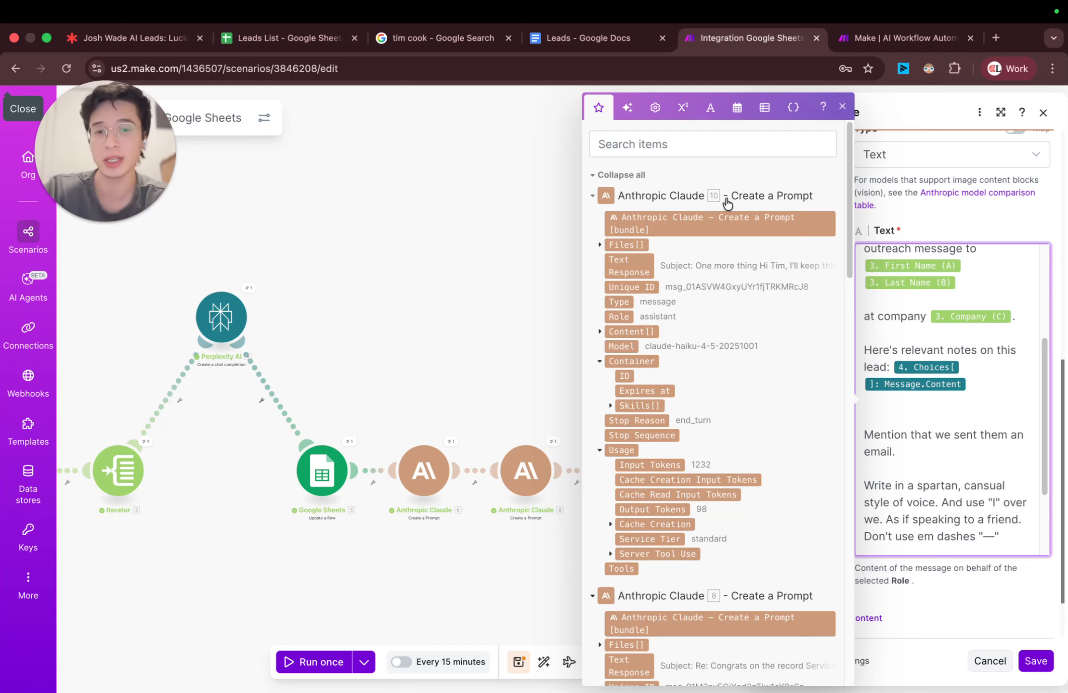
Step: Extend the LinkedIn prompt's email mention with "Here's the email we sent for context:" followed by the Text Response of Claude module 6
scroll(685, 385, down, 15)
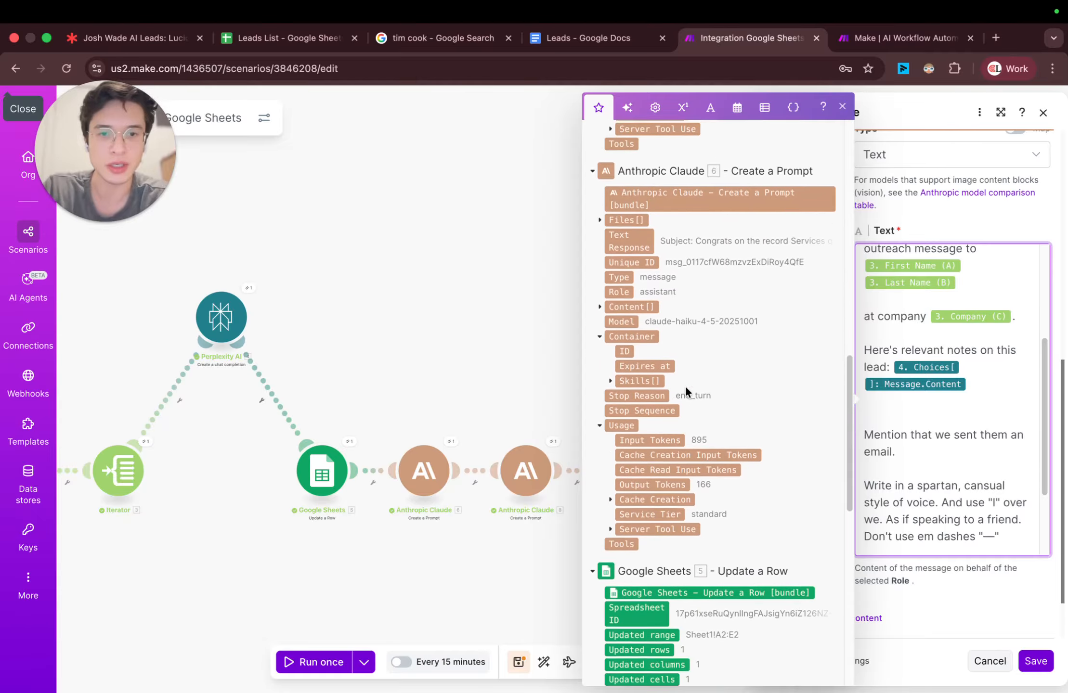
scroll(685, 387, down, 1)
scroll(690, 401, up, 1)
click(630, 245)
key(Left)
text(Here')
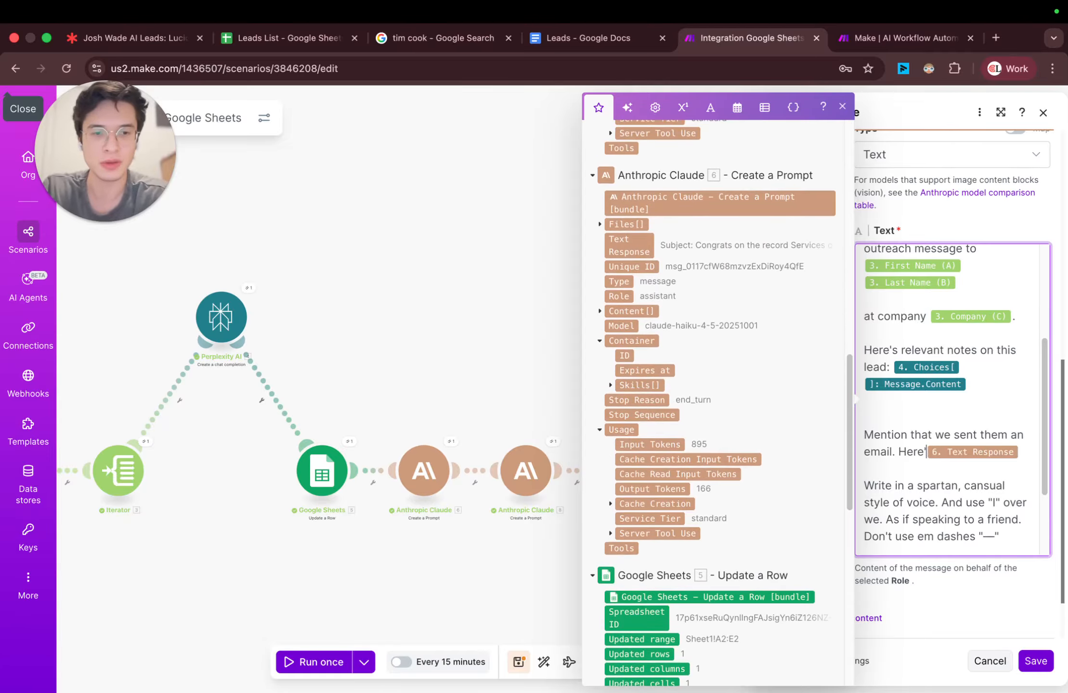
text(s the email we s)
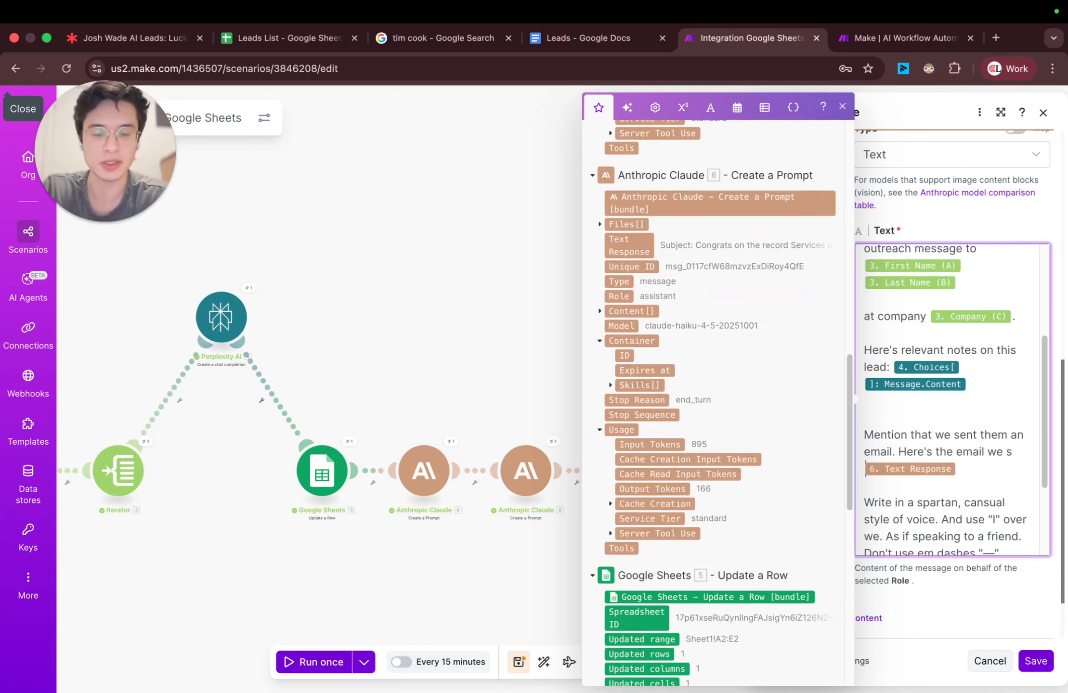
text(ent for context:)
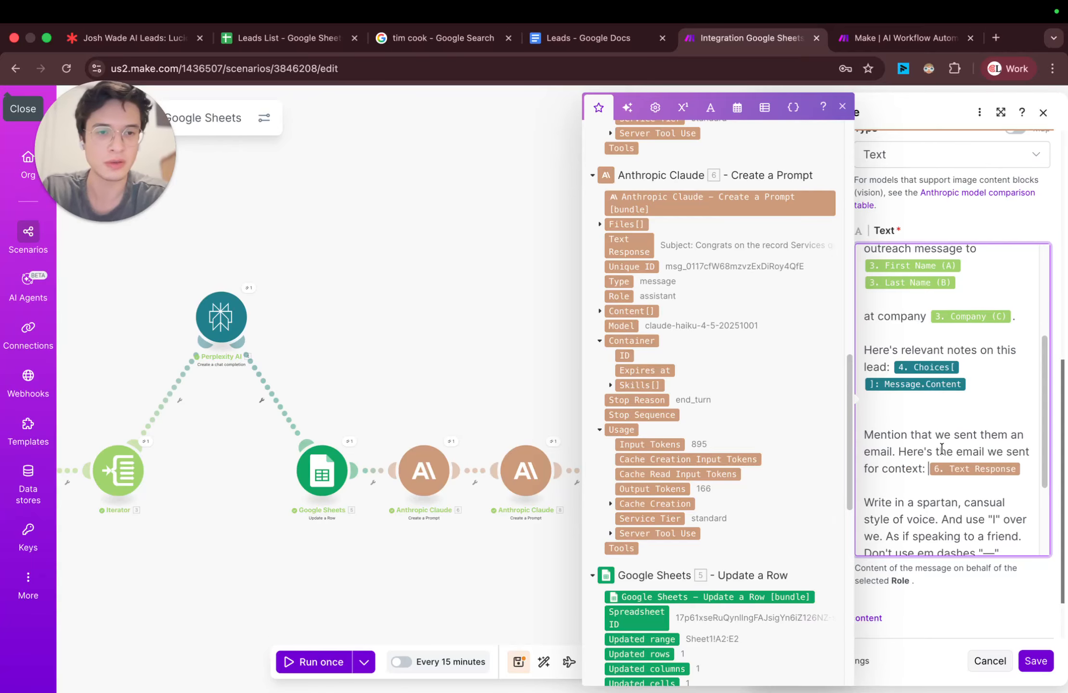
Step: Enlarge the Claude module's settings window and review the LinkedIn prompt through to the sentence about the email
click(842, 106)
click(1000, 112)
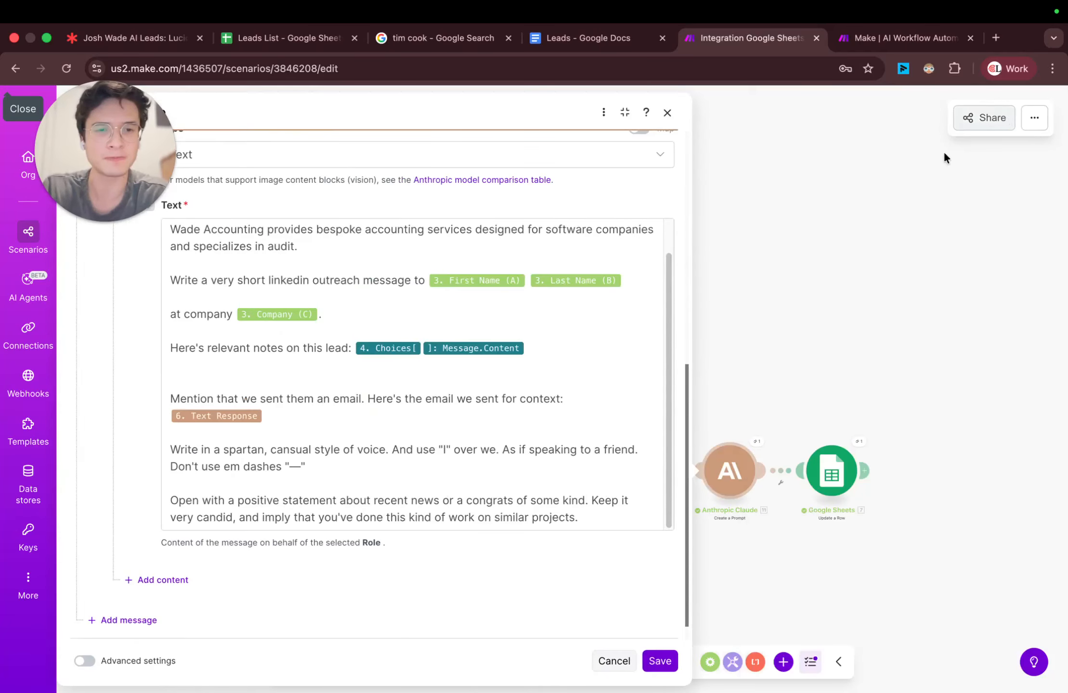
drag(170, 229, 161, 264)
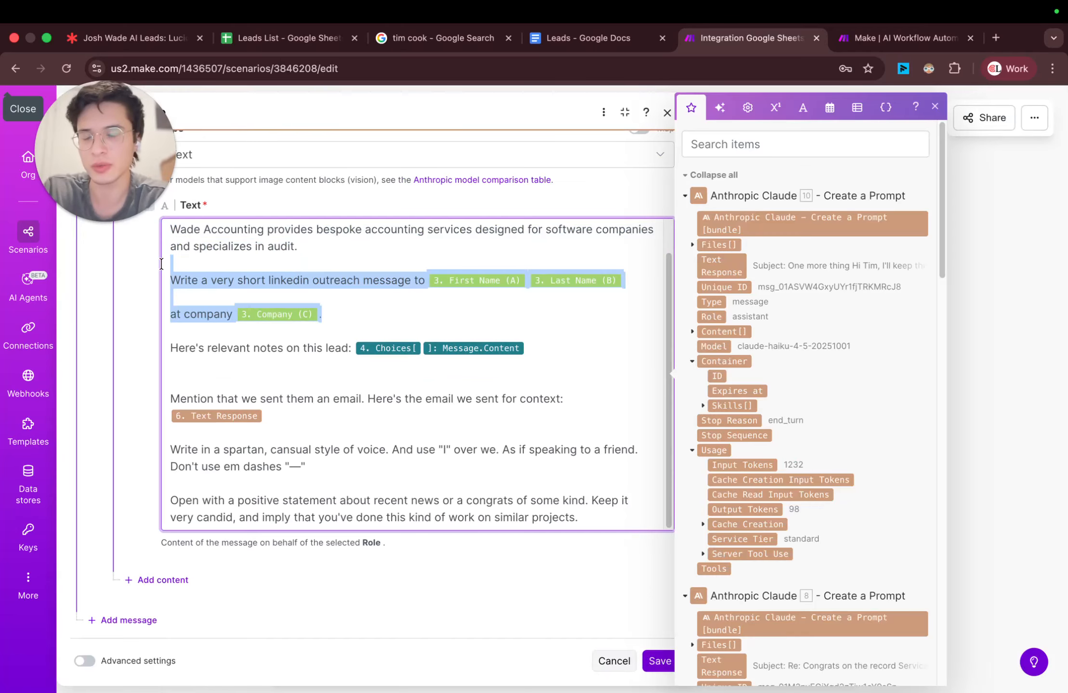
click(273, 347)
click(405, 346)
scroll(429, 380, down, 1)
click(241, 376)
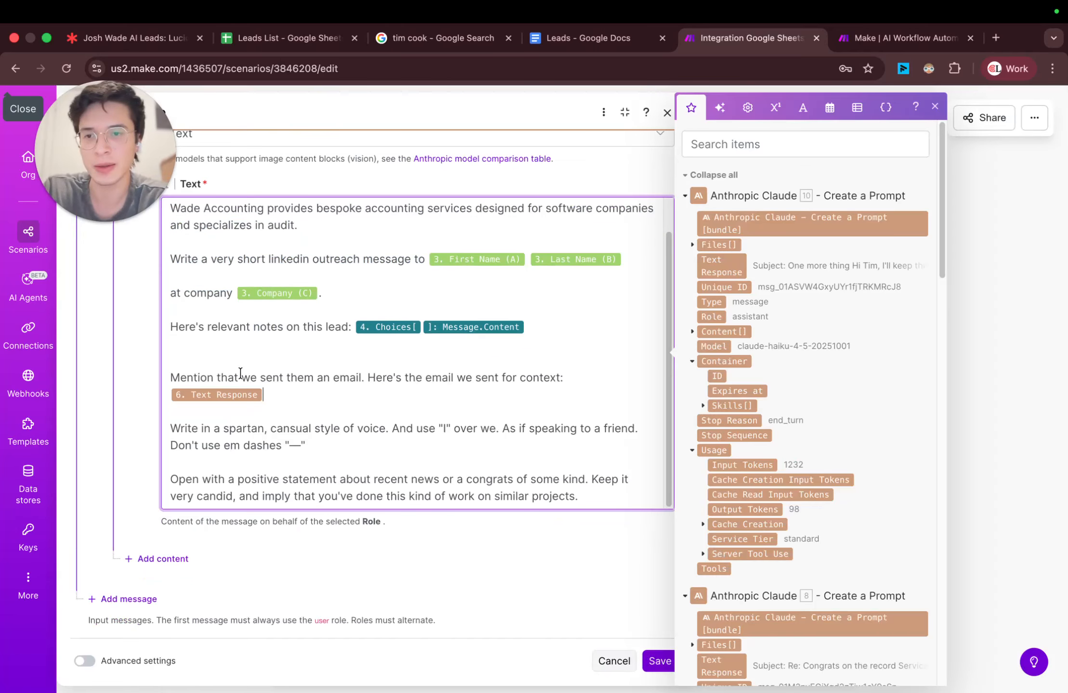
triple_click(269, 377)
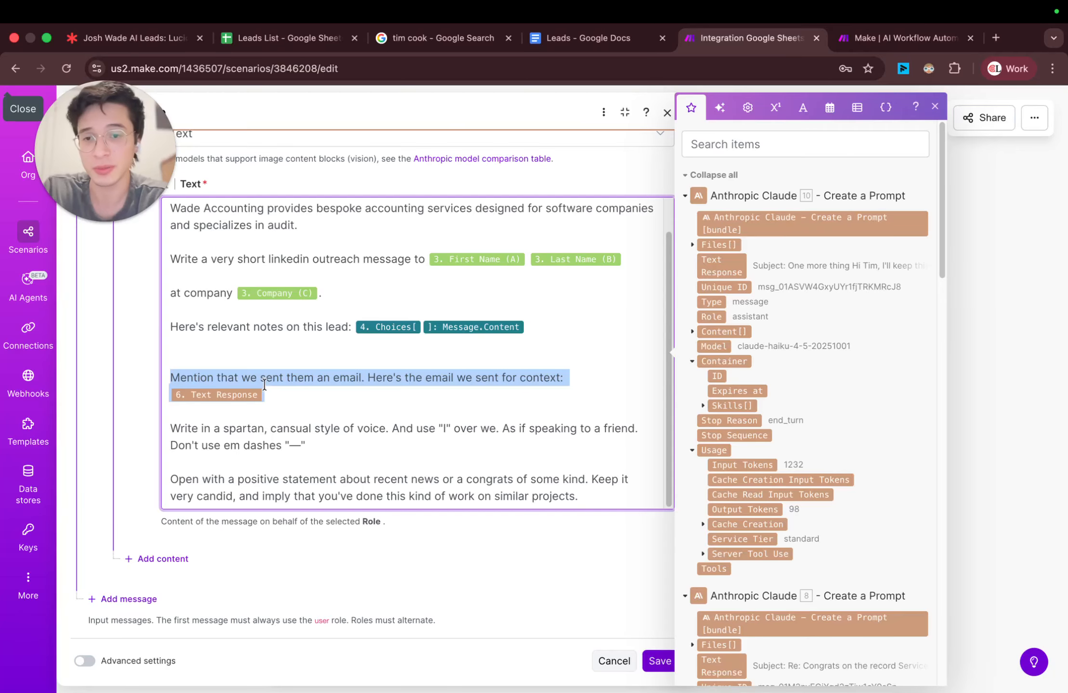
Step: Append ", try not to repeat too much of the same info, just reference it." after the mapped email, and save the module and scenario
click(476, 394)
text(, )
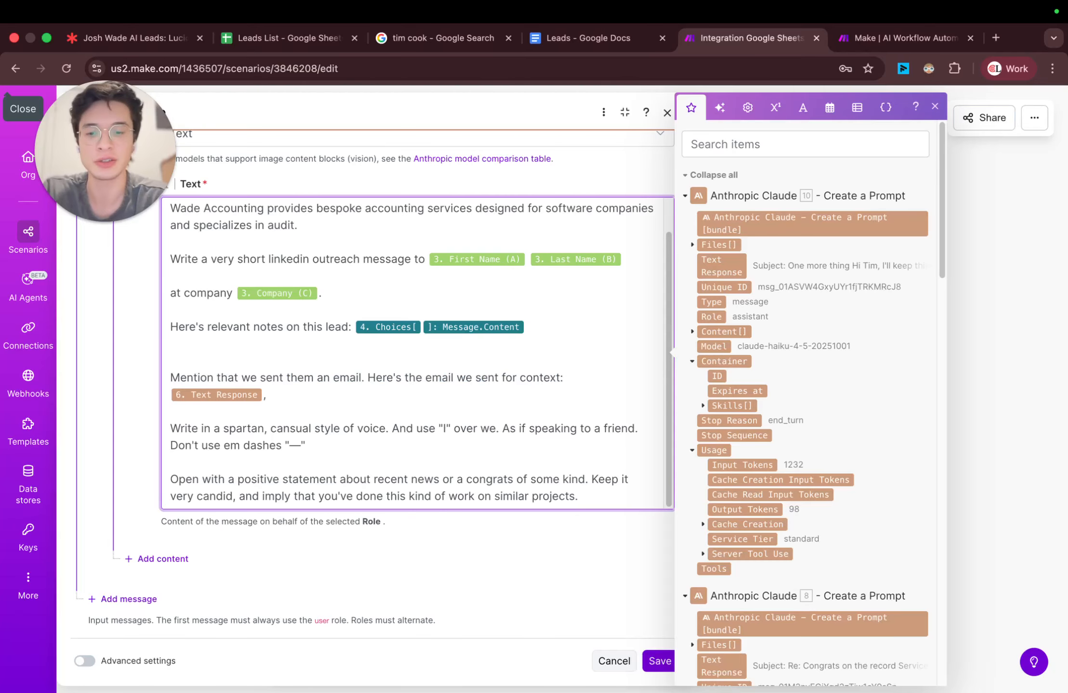
text(try not to)
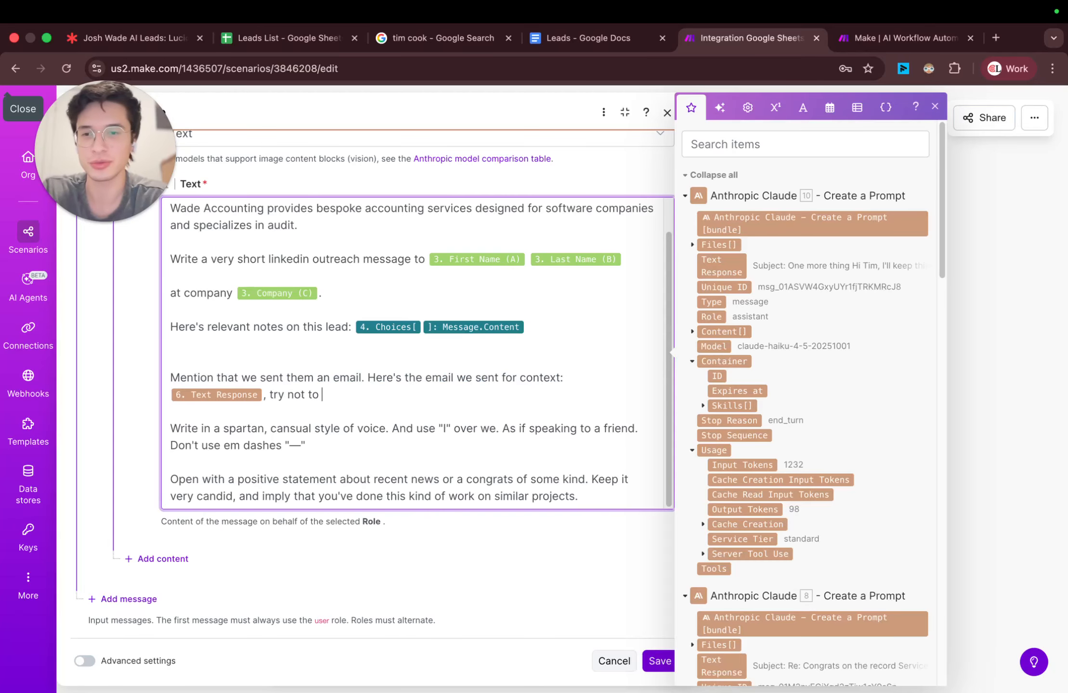
text( repeat)
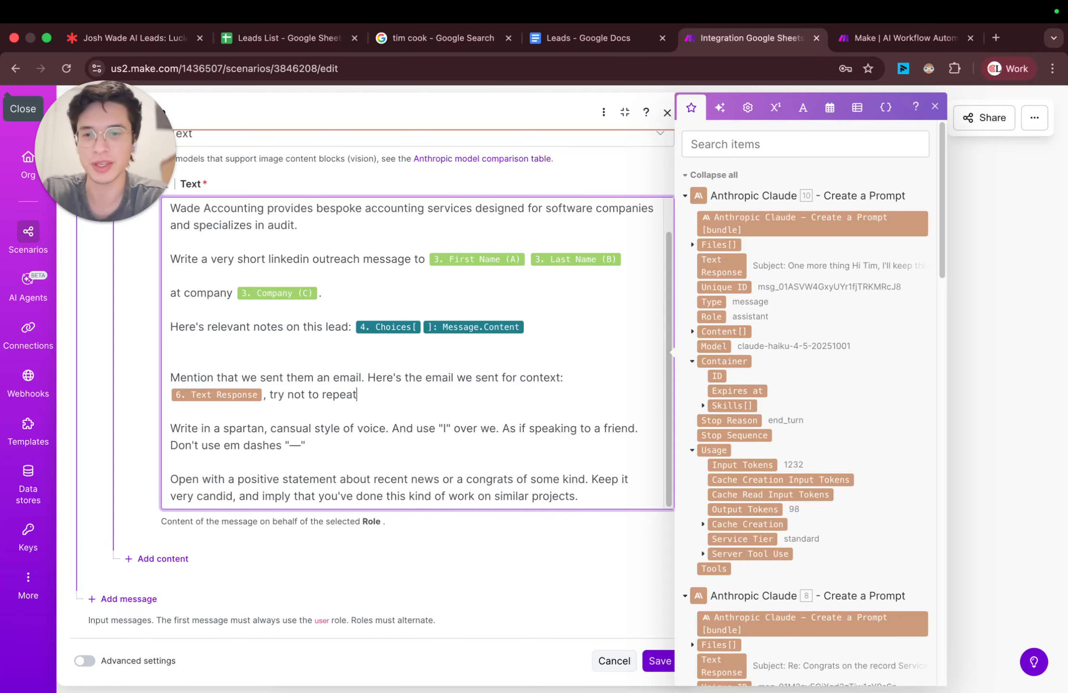
text( too mcu)
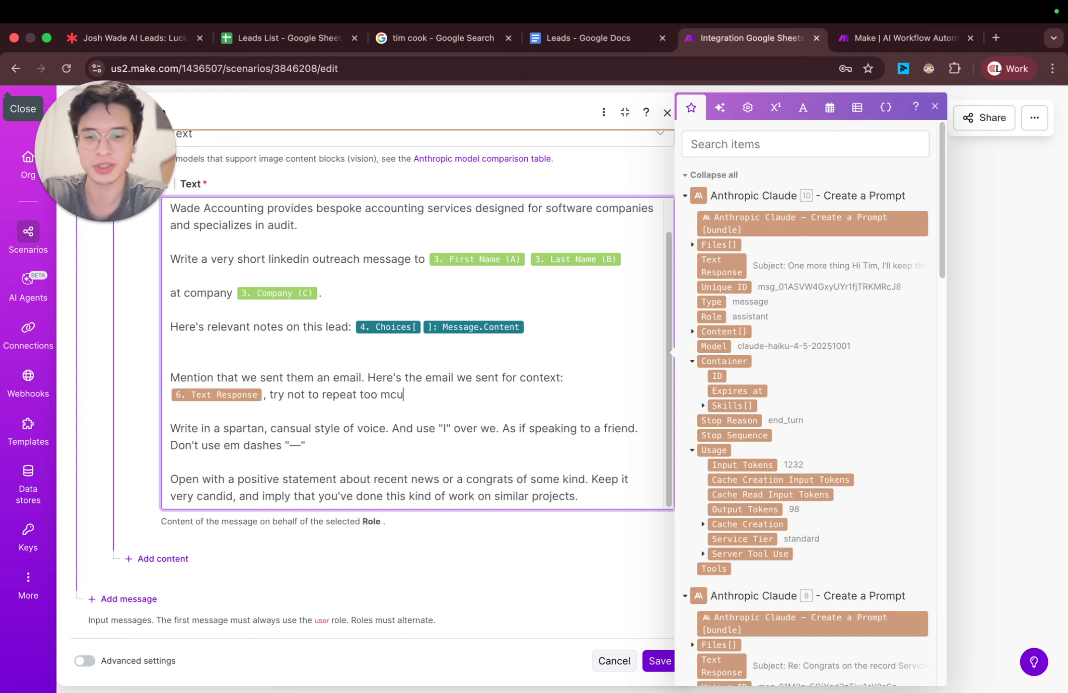
key(BackSpace)
key(BackSpace)
text(uch of the same info, just tr)
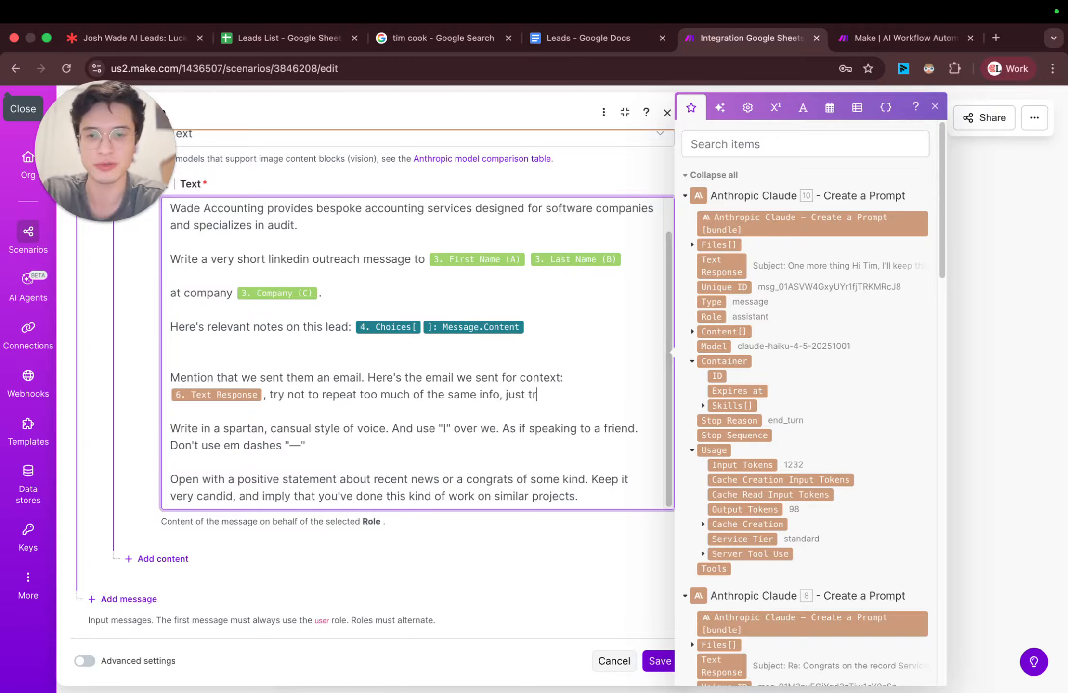
key(BackSpace)
key(BackSpace)
text(reference it.)
click(659, 661)
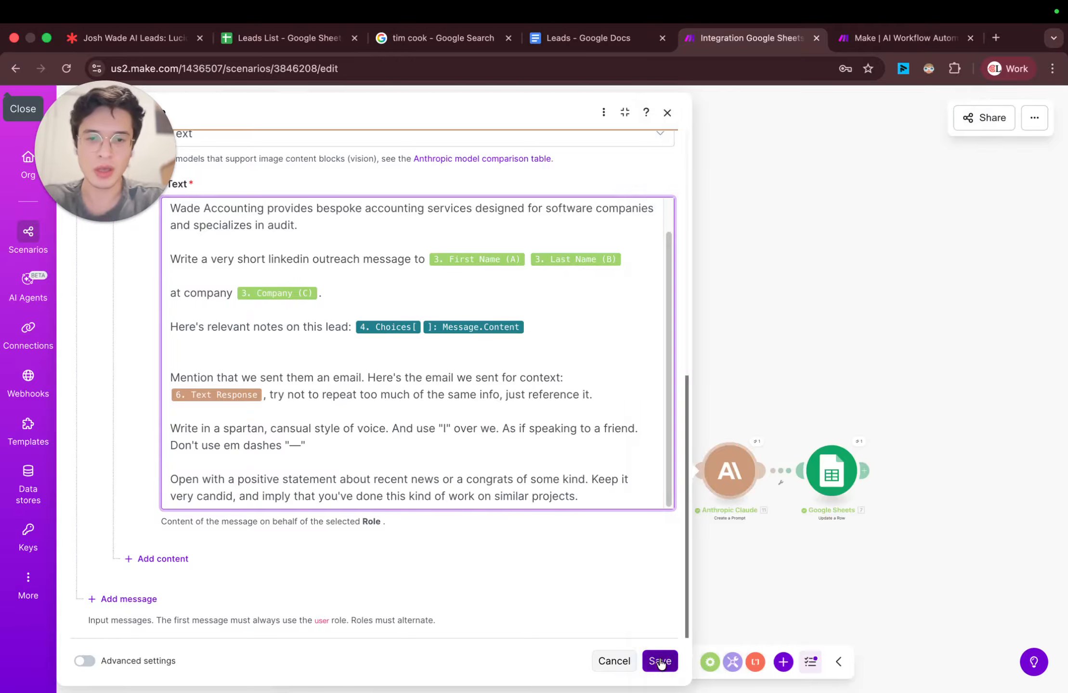
scroll(717, 551, up, 1)
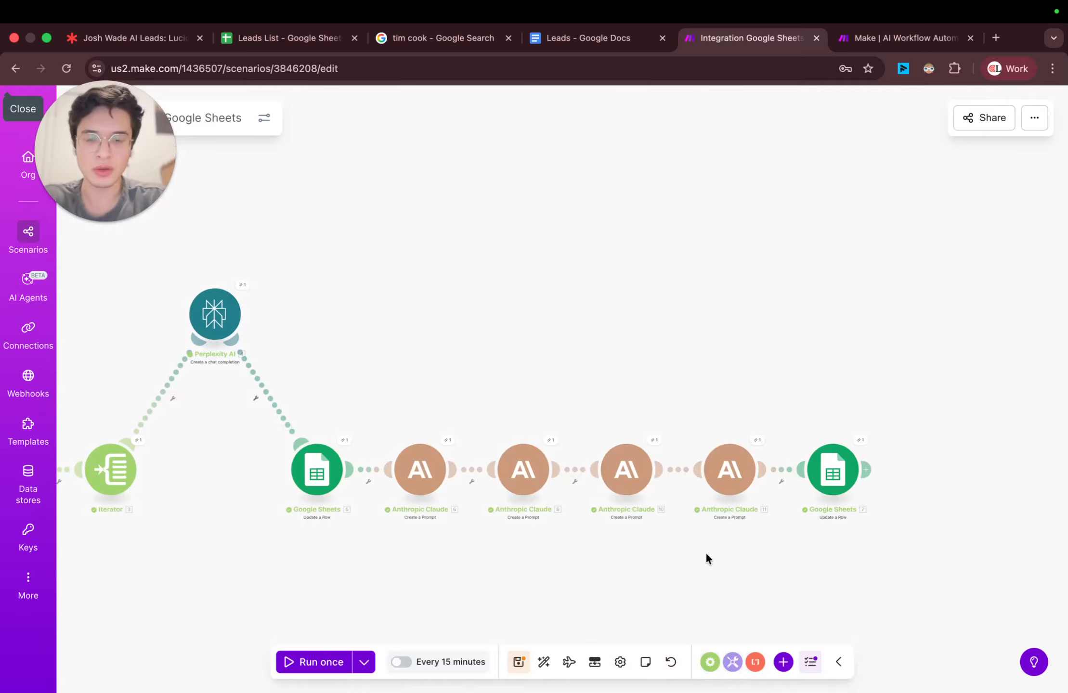
click(518, 663)
Step: Switch to the Leads List sheet and reduce the height of row 2 to roughly half
click(314, 44)
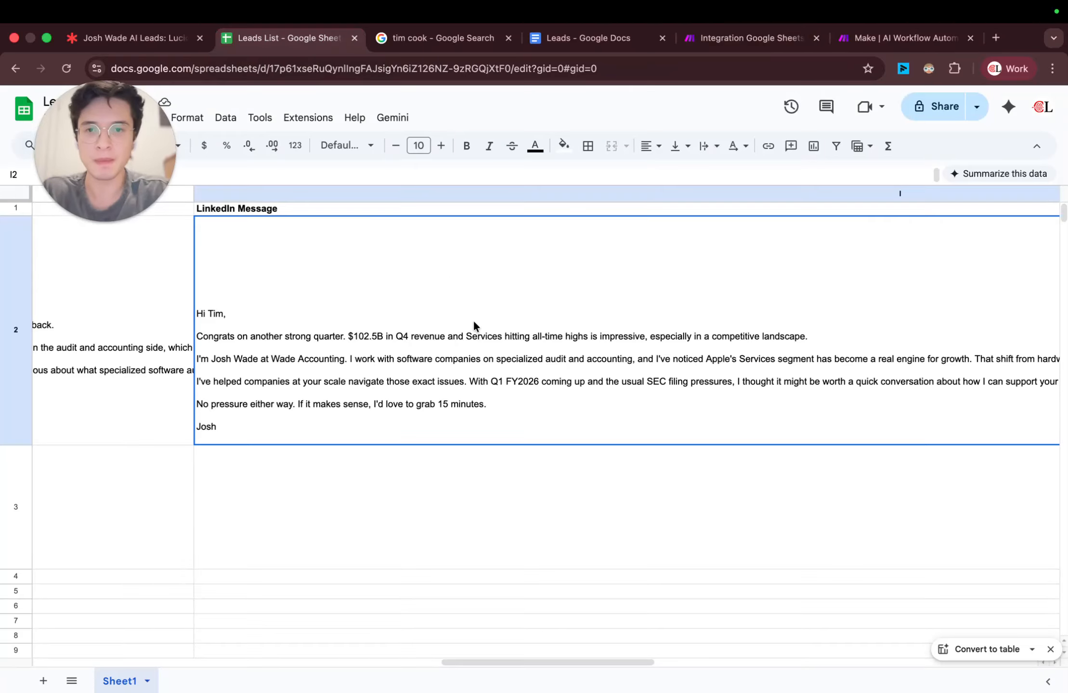
scroll(488, 339, left, 10)
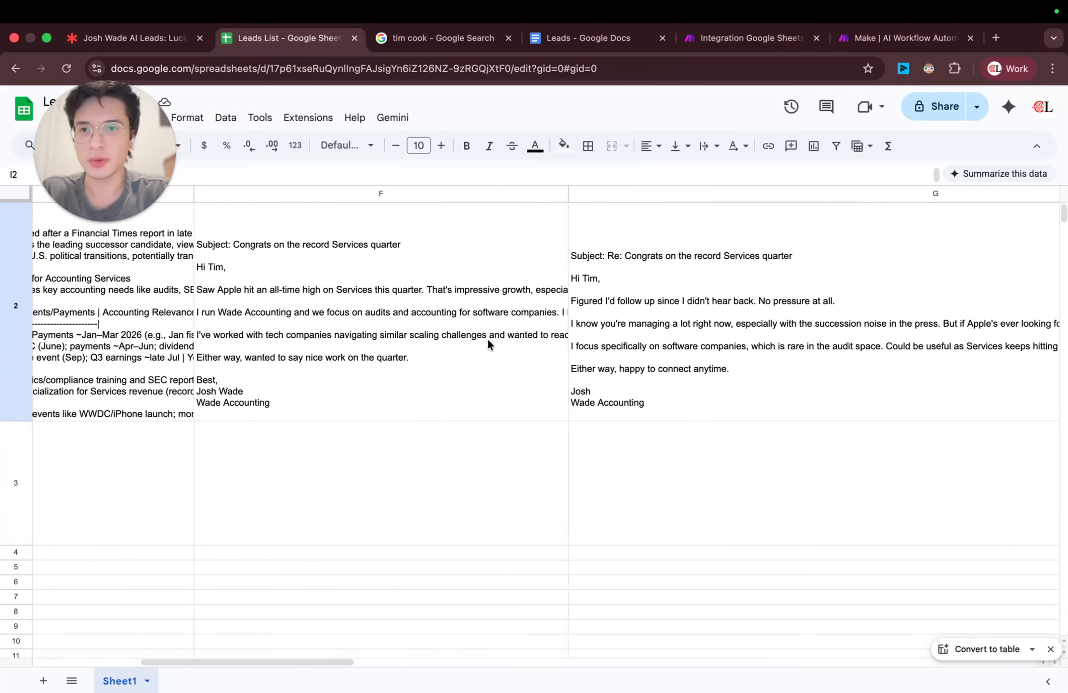
scroll(487, 338, left, 6)
scroll(486, 356, up, 1)
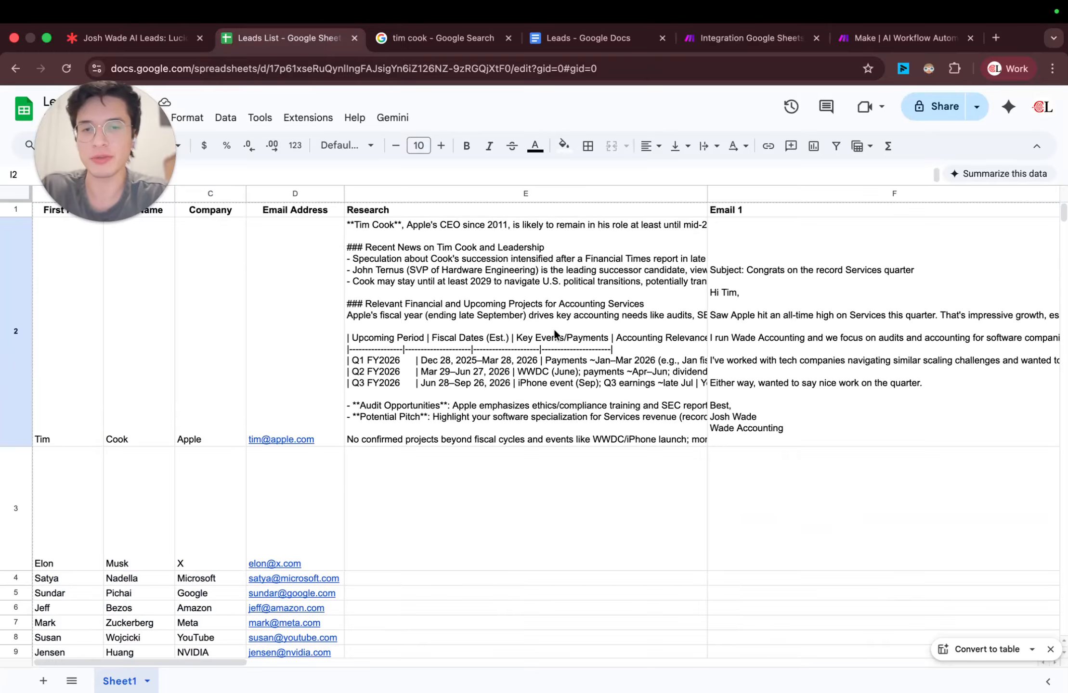
click(572, 329)
drag(17, 447, 31, 331)
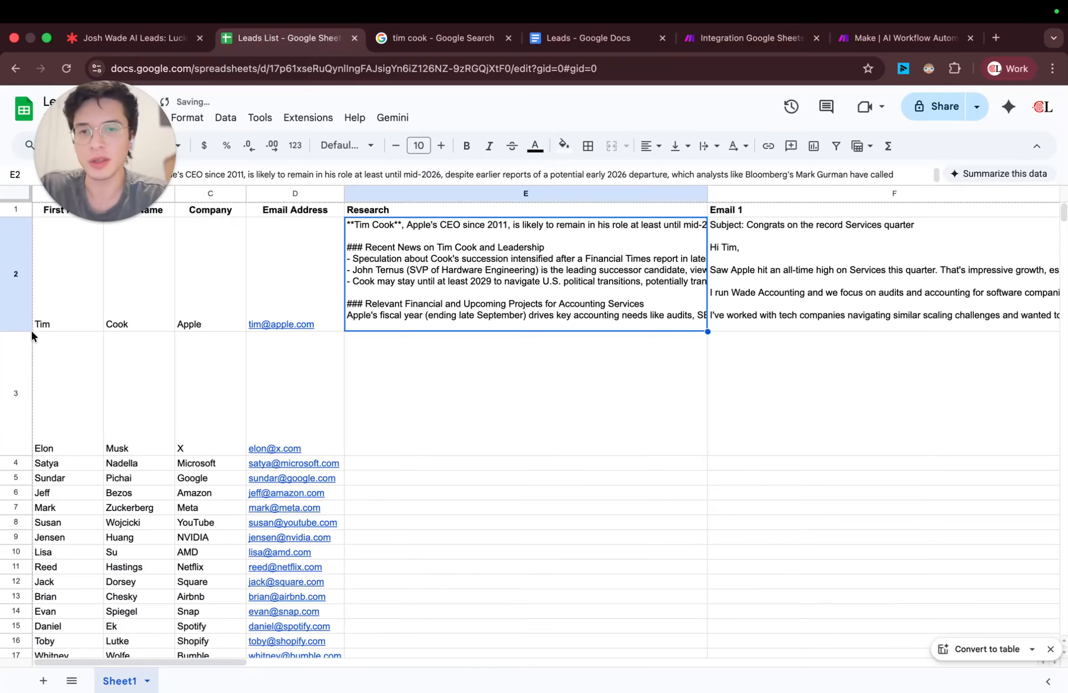
Step: Narrow the Email 1, Email 2 and LinkedIn Message columns of the sheet
scroll(632, 305, right, 7)
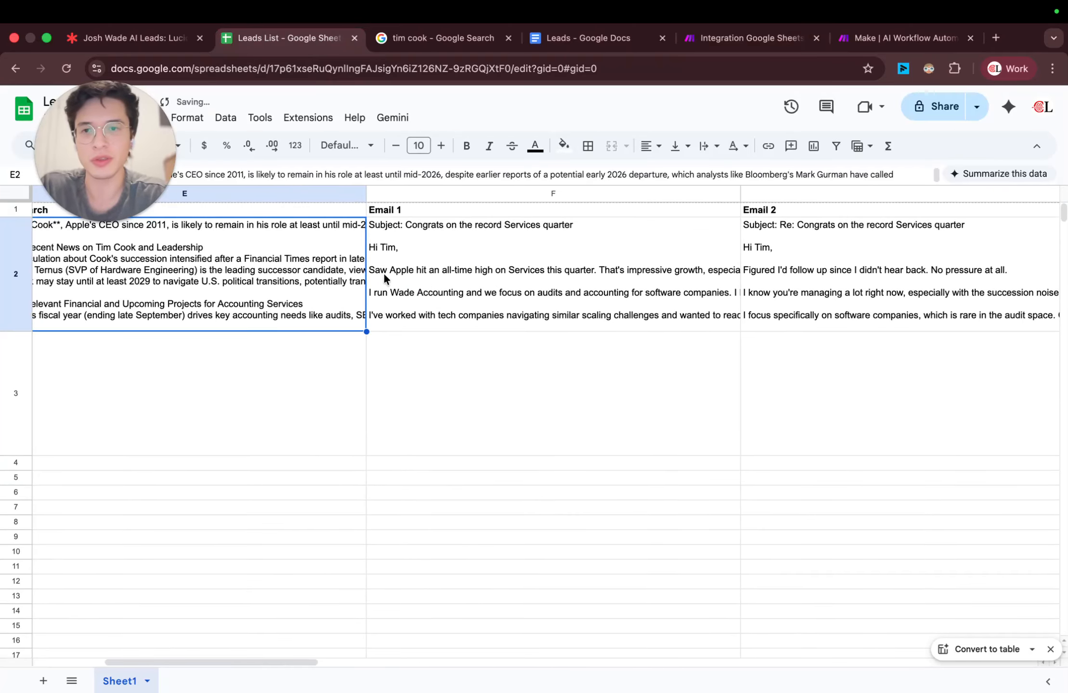
scroll(384, 289, right, 10)
scroll(384, 273, right, 5)
scroll(382, 273, left, 8)
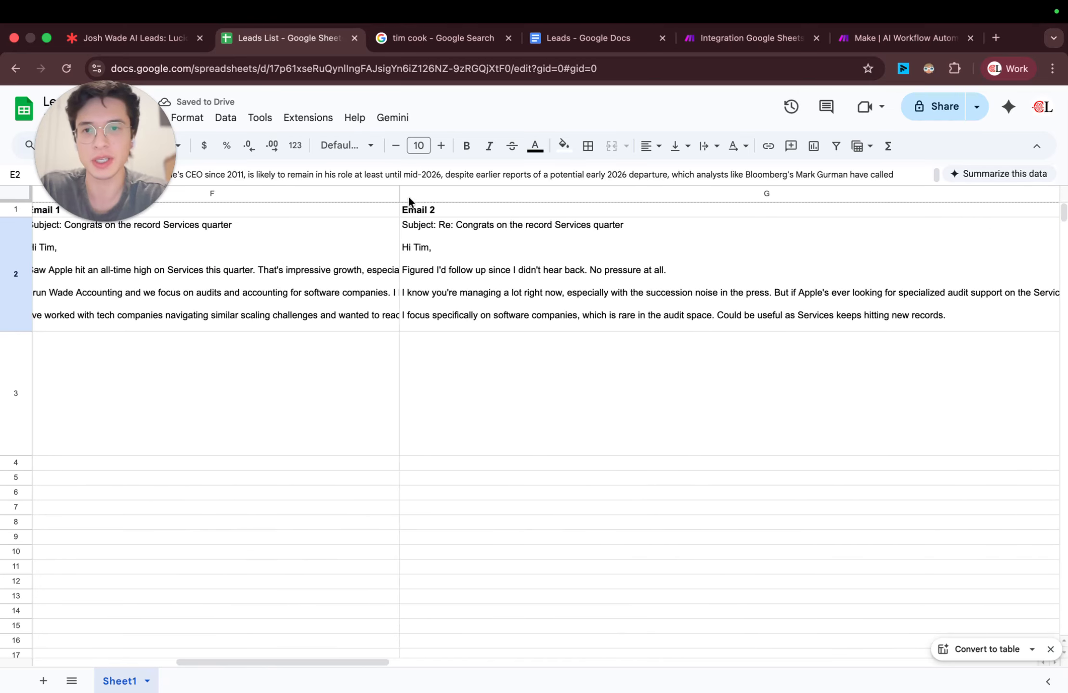
drag(401, 191, 339, 192)
scroll(595, 272, right, 8)
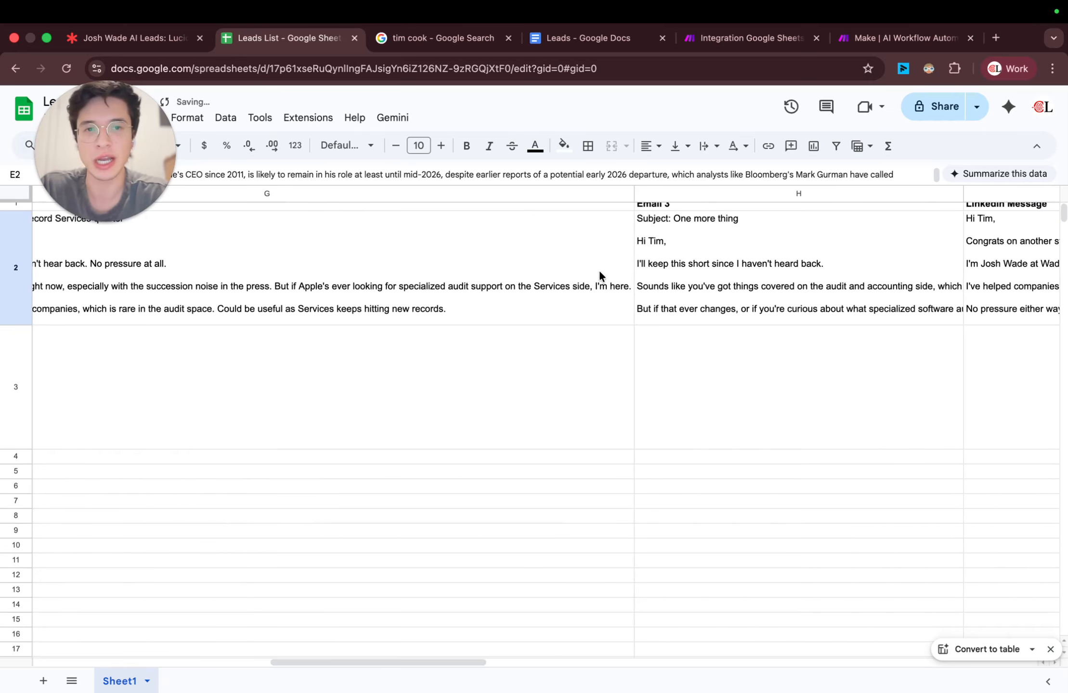
click(635, 194)
drag(633, 194, 419, 212)
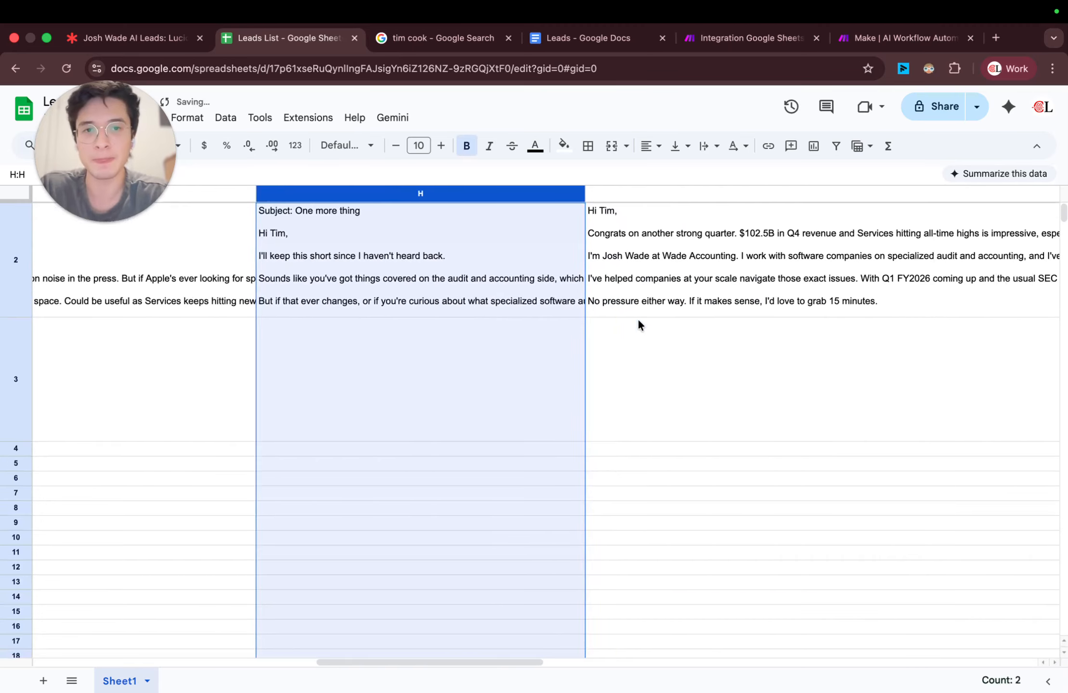
scroll(640, 322, right, 10)
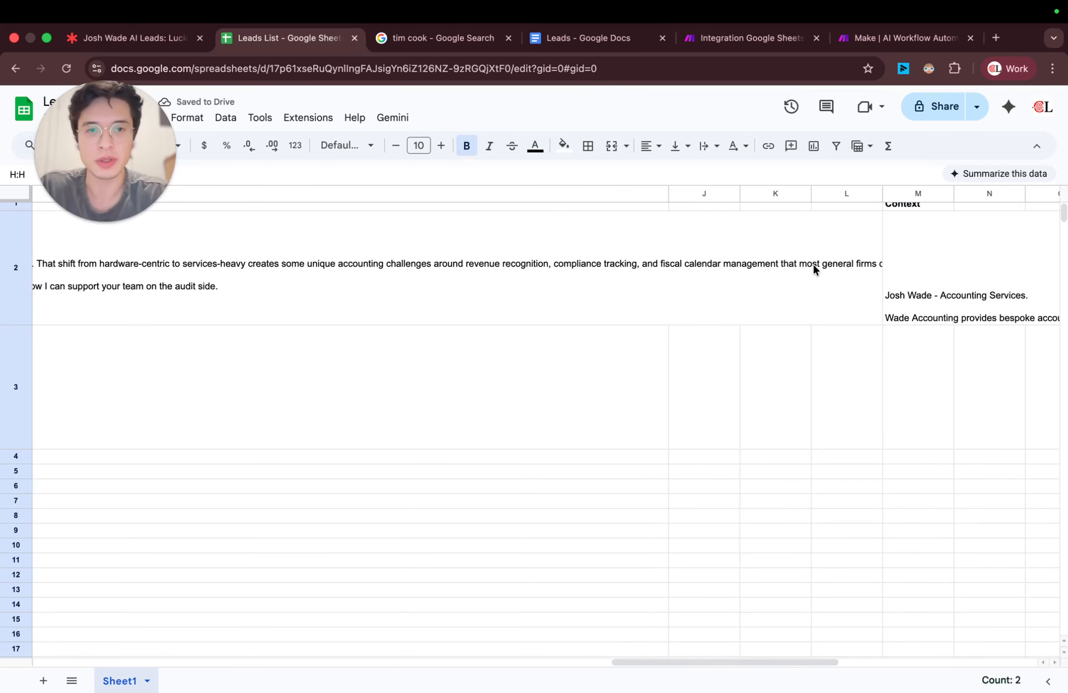
drag(669, 194, 265, 193)
scroll(226, 215, left, 5)
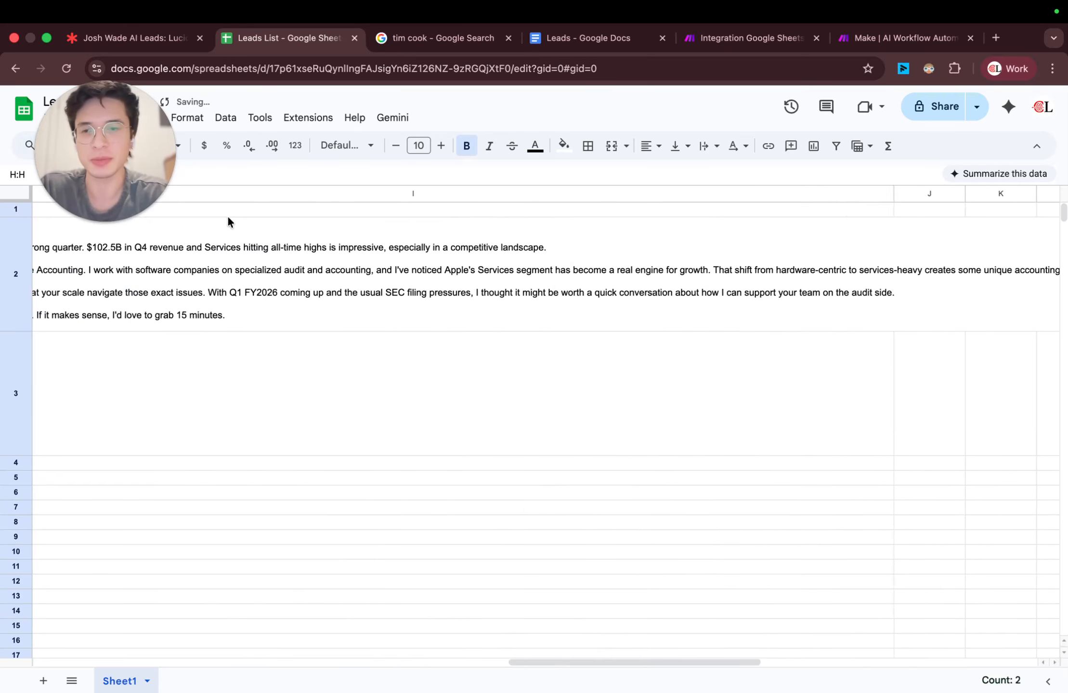
scroll(228, 218, left, 5)
Step: Switch back to the Make scenario, auto-align its modules and save it
click(728, 44)
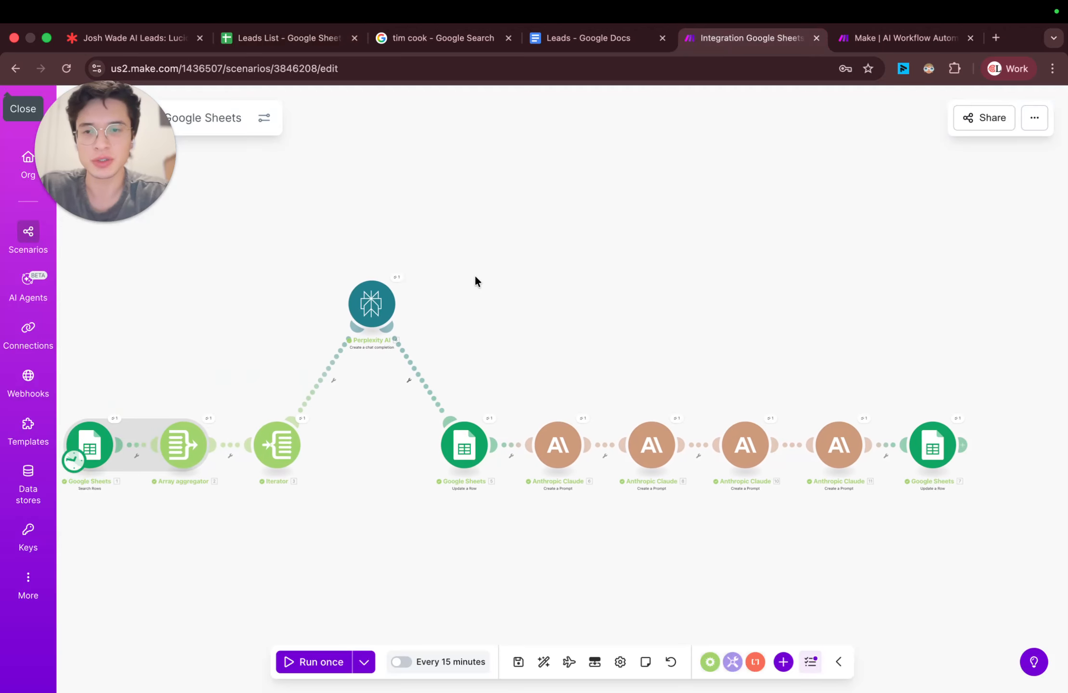
drag(147, 400, 450, 314)
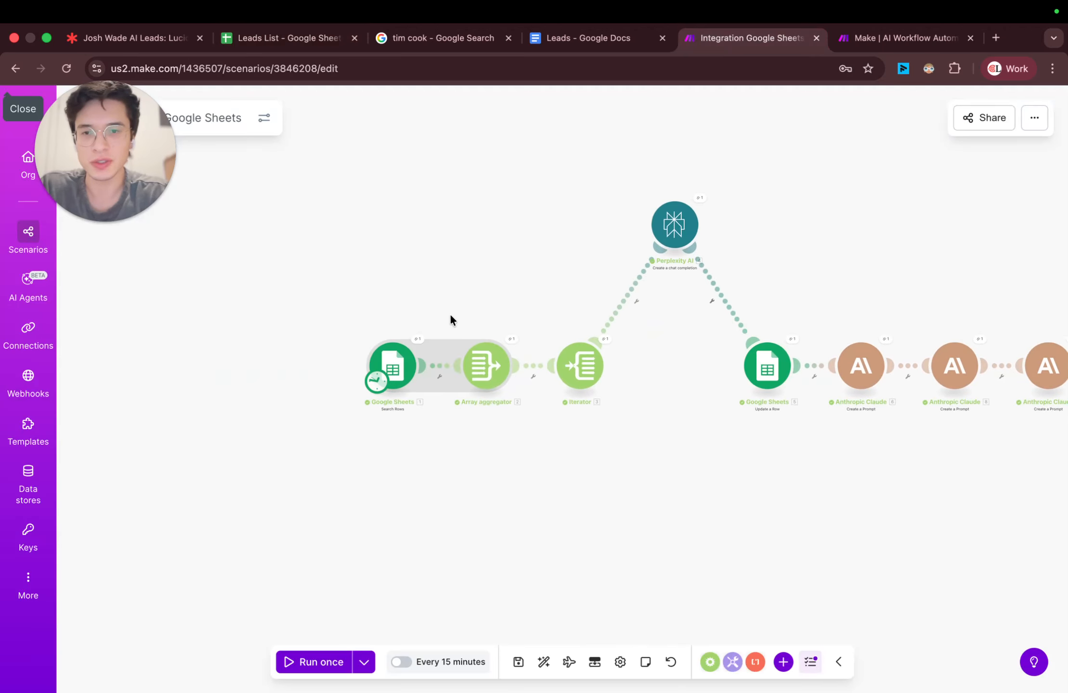
click(544, 663)
click(518, 663)
Step: In the Google Sheets Search Rows module at the start of the scenario, set the filter column to Research (E)
click(132, 375)
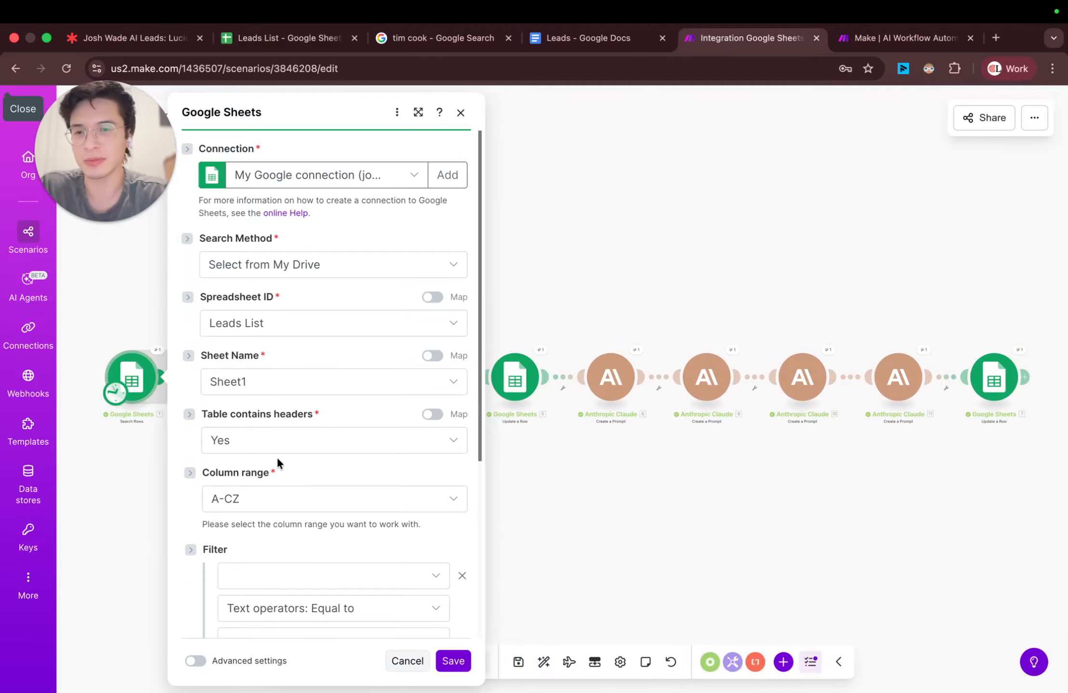
scroll(278, 462, down, 5)
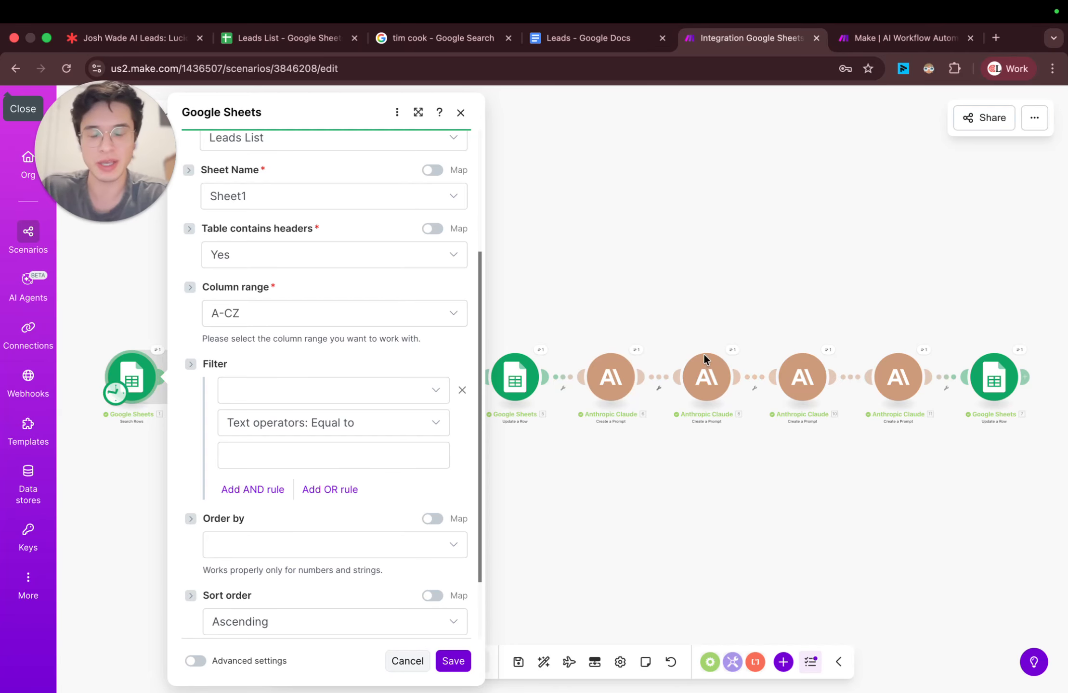
click(356, 393)
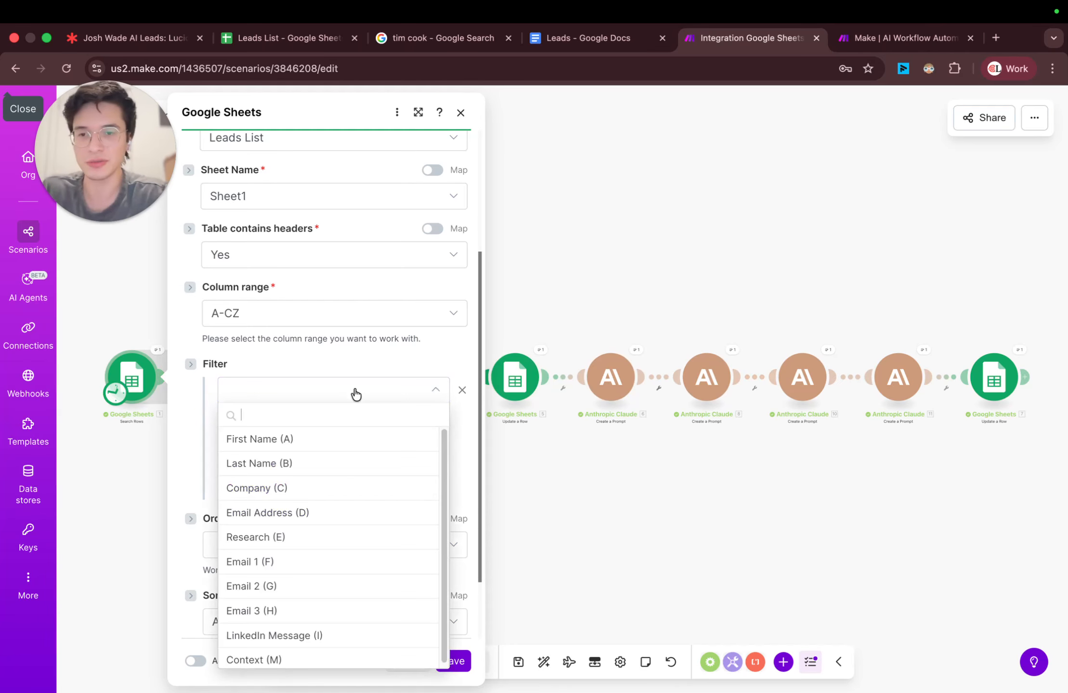
click(355, 381)
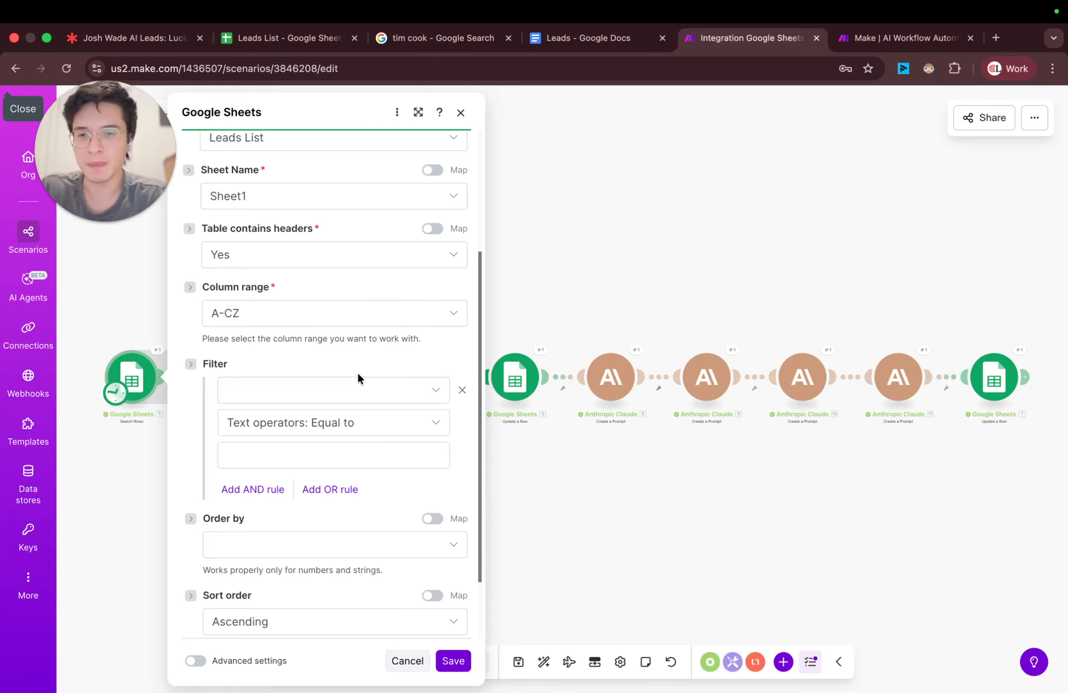
click(357, 393)
scroll(340, 456, down, 1)
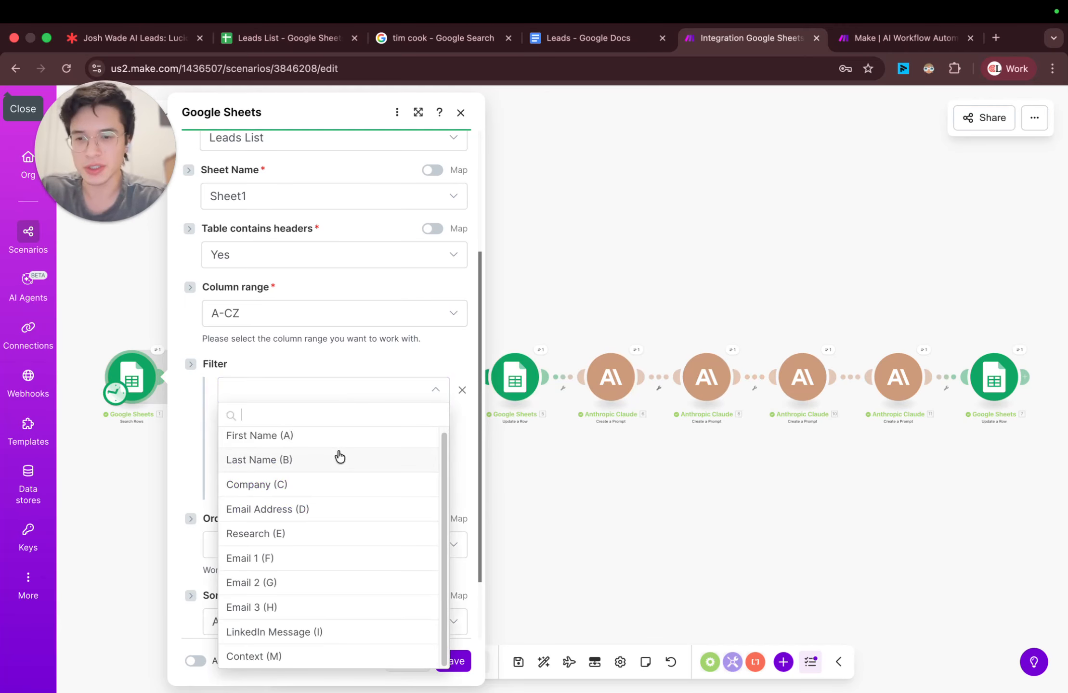
click(311, 541)
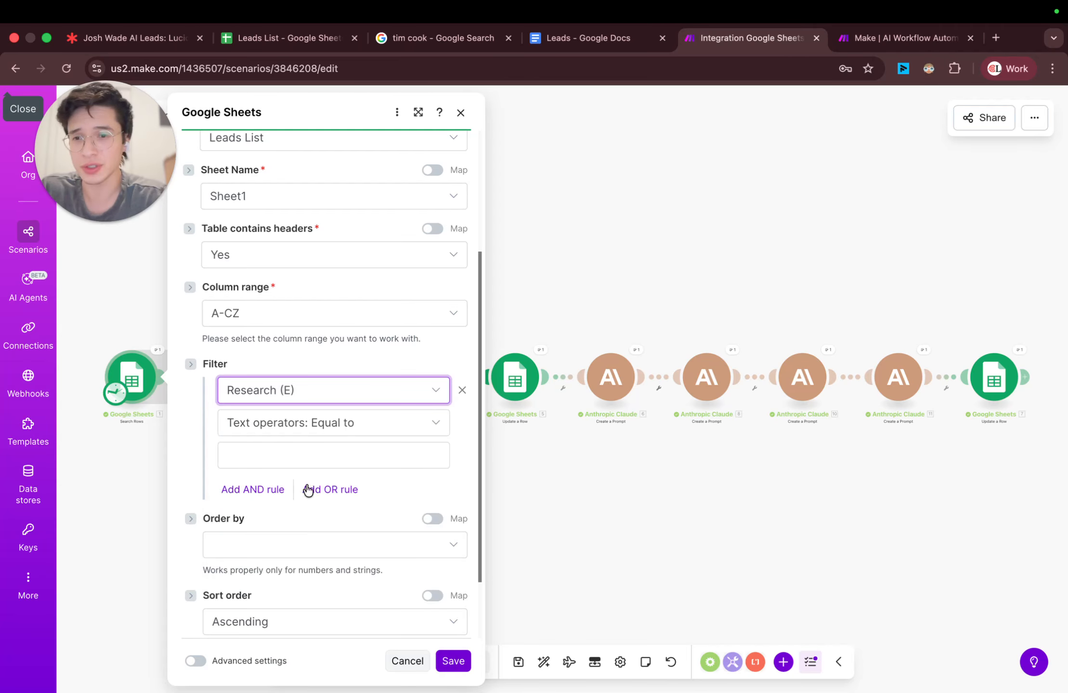
Step: Set the Research column filter's operator to Does not exist and save the Search Rows module
click(318, 424)
click(292, 494)
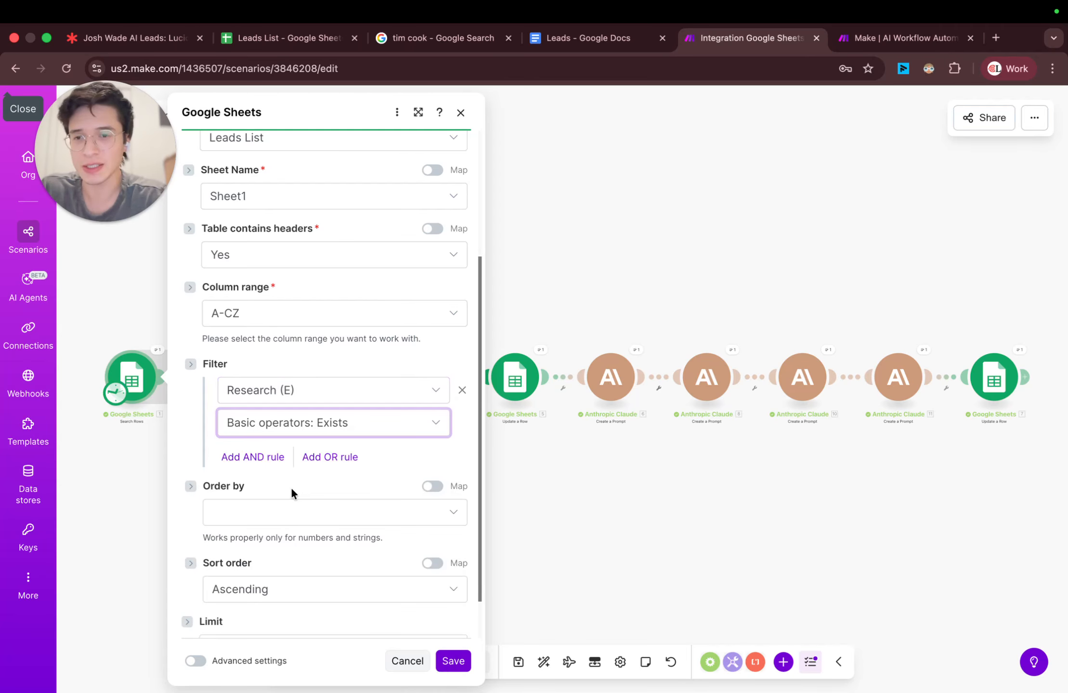
click(319, 426)
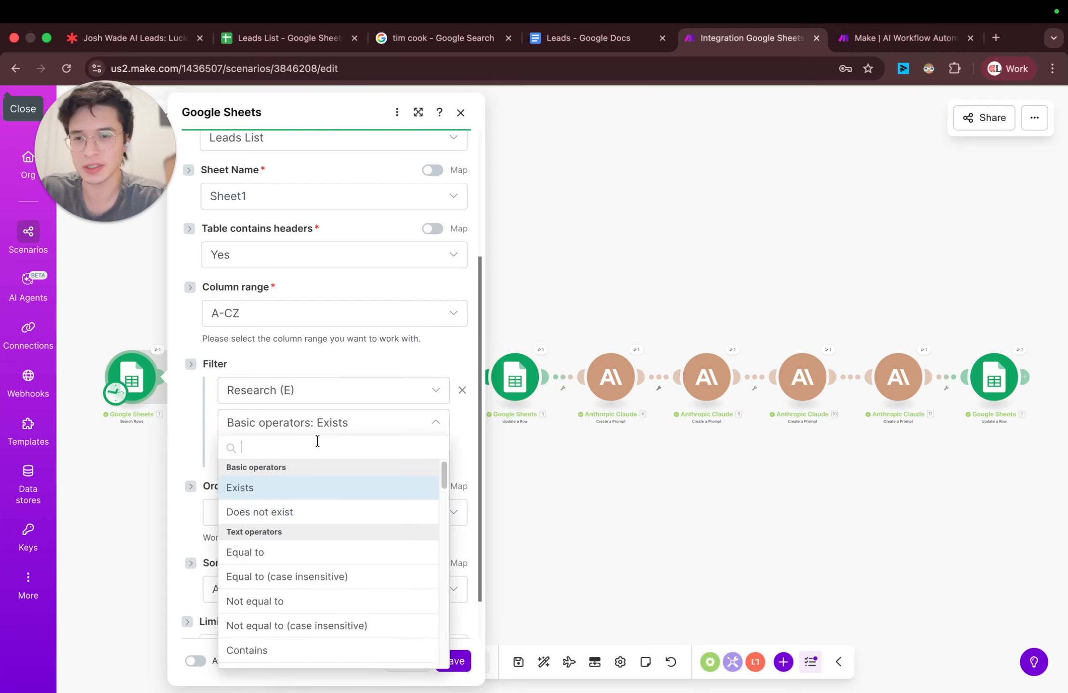
click(296, 514)
scroll(234, 280, up, 5)
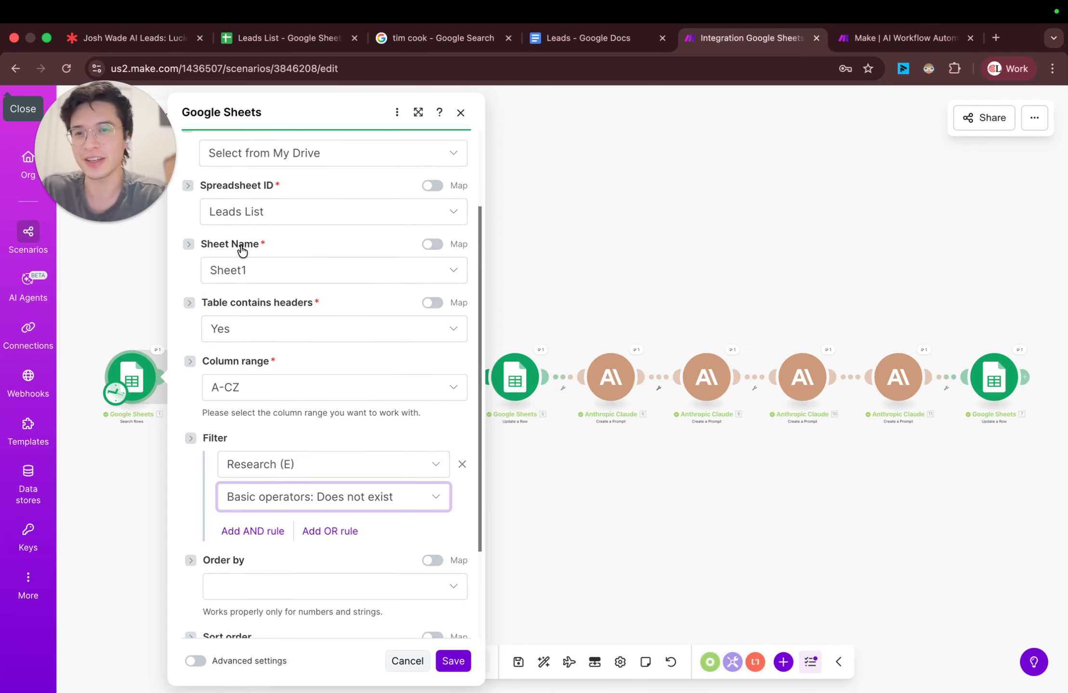
scroll(232, 286, down, 4)
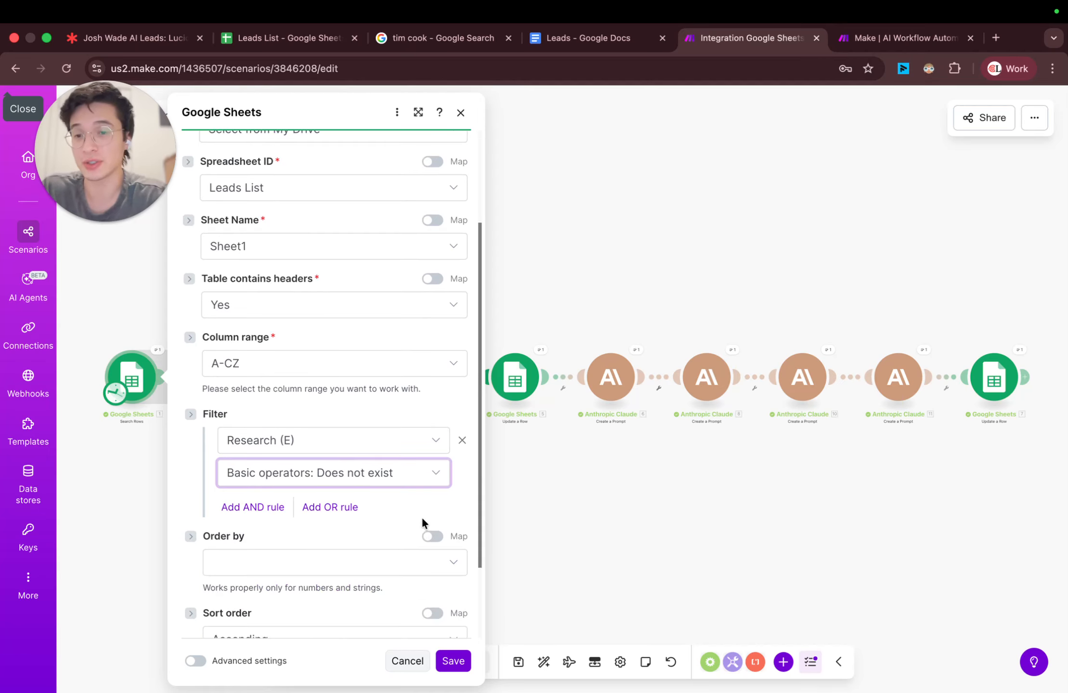
click(453, 662)
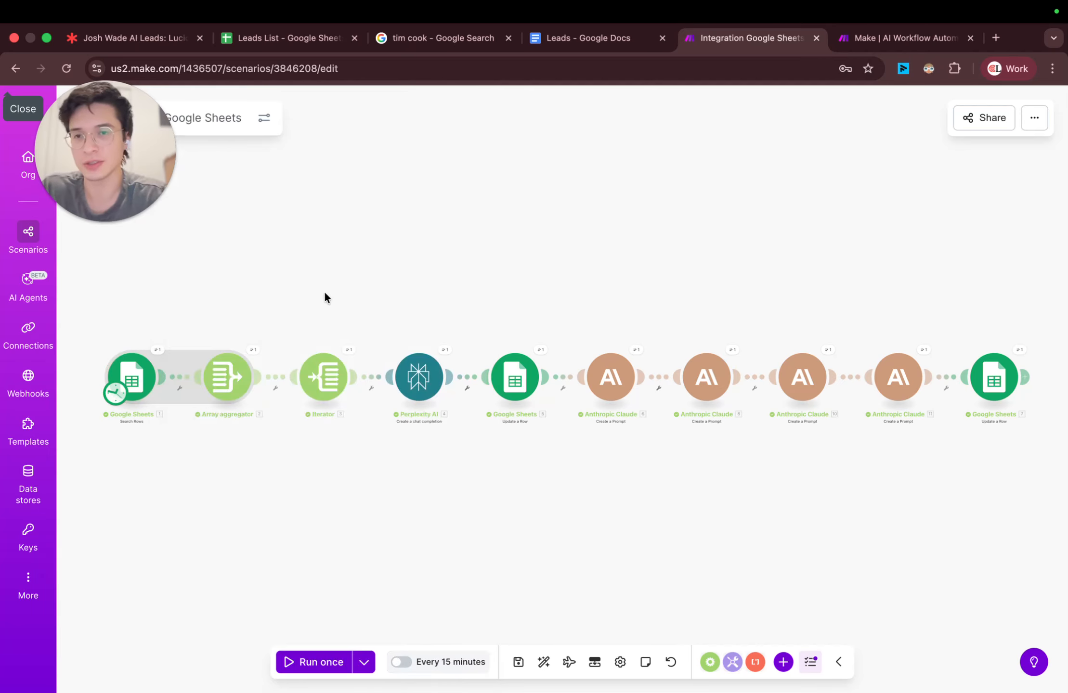
Step: Switch to the Leads List sheet and examine which rows have the Research column filled in or empty
click(272, 38)
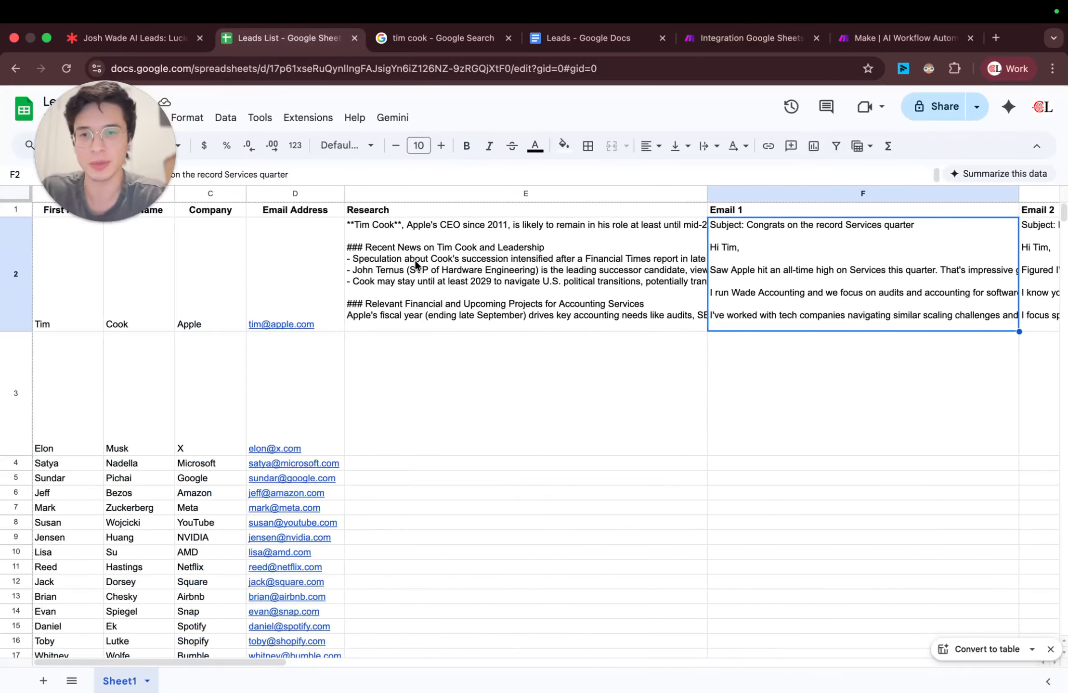
click(429, 288)
scroll(609, 362, down, 3)
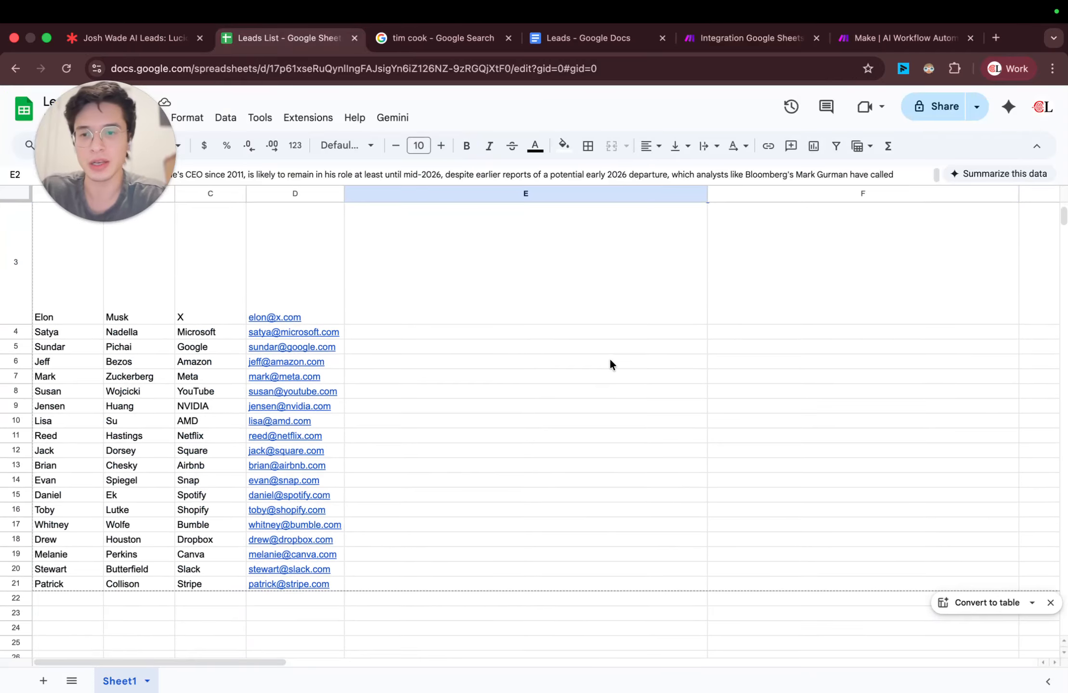
scroll(609, 359, up, 1)
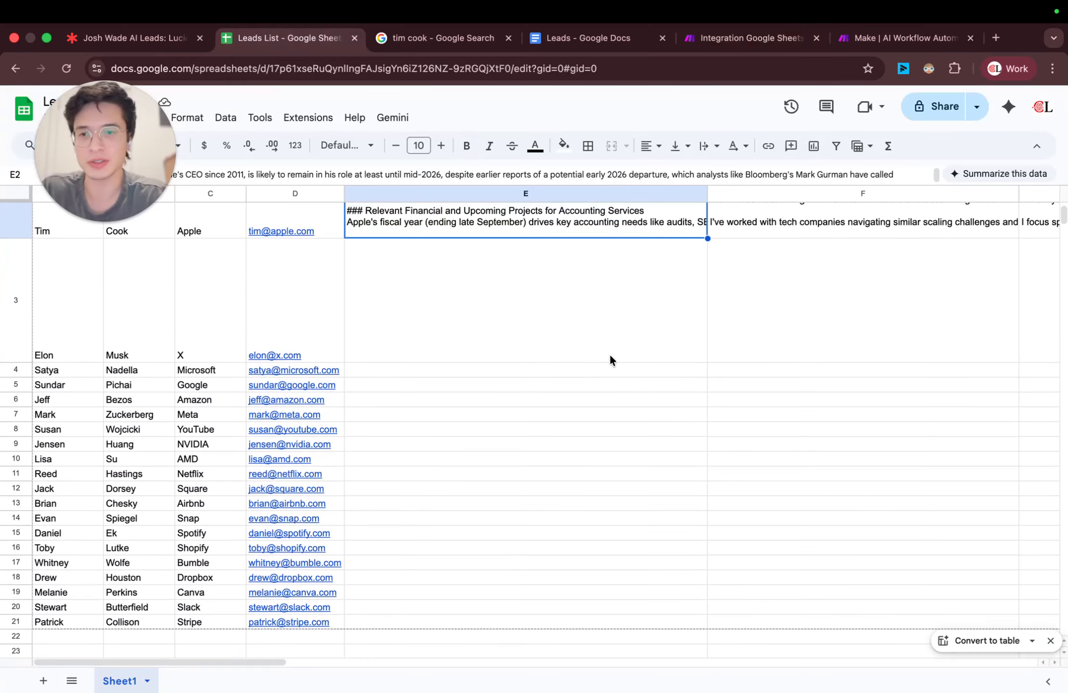
Step: Return to the Make scenario, save it, and set the limit of the first Google Sheets Search Rows module to 20
click(744, 38)
click(517, 664)
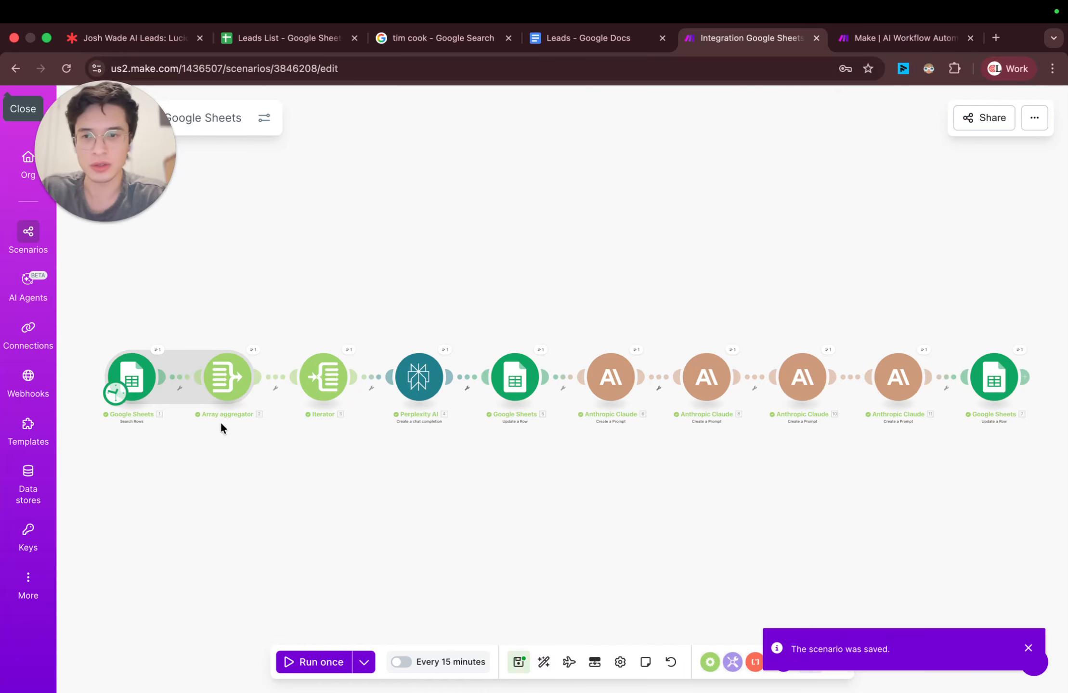
click(132, 377)
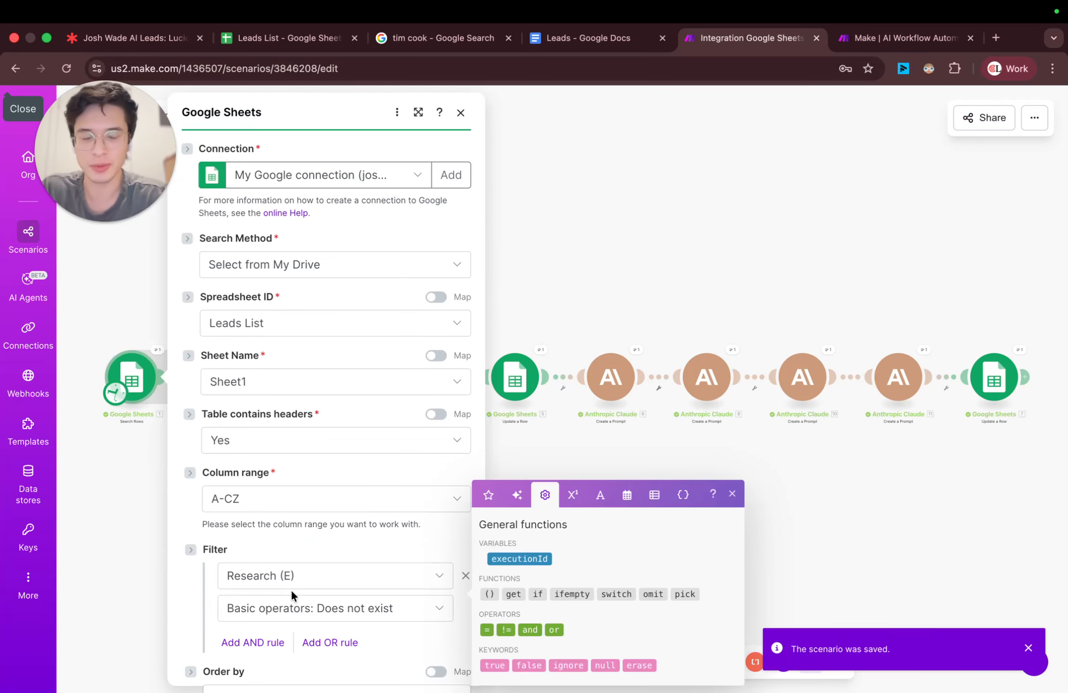
scroll(281, 598, down, 5)
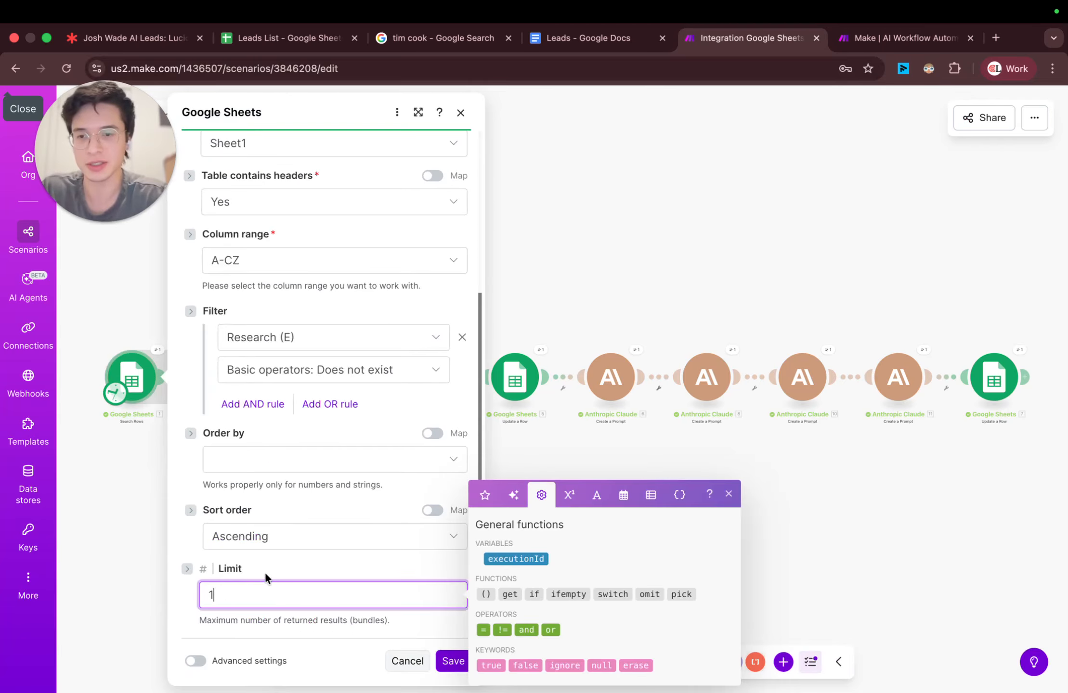
key(BackSpace)
text(20)
click(410, 664)
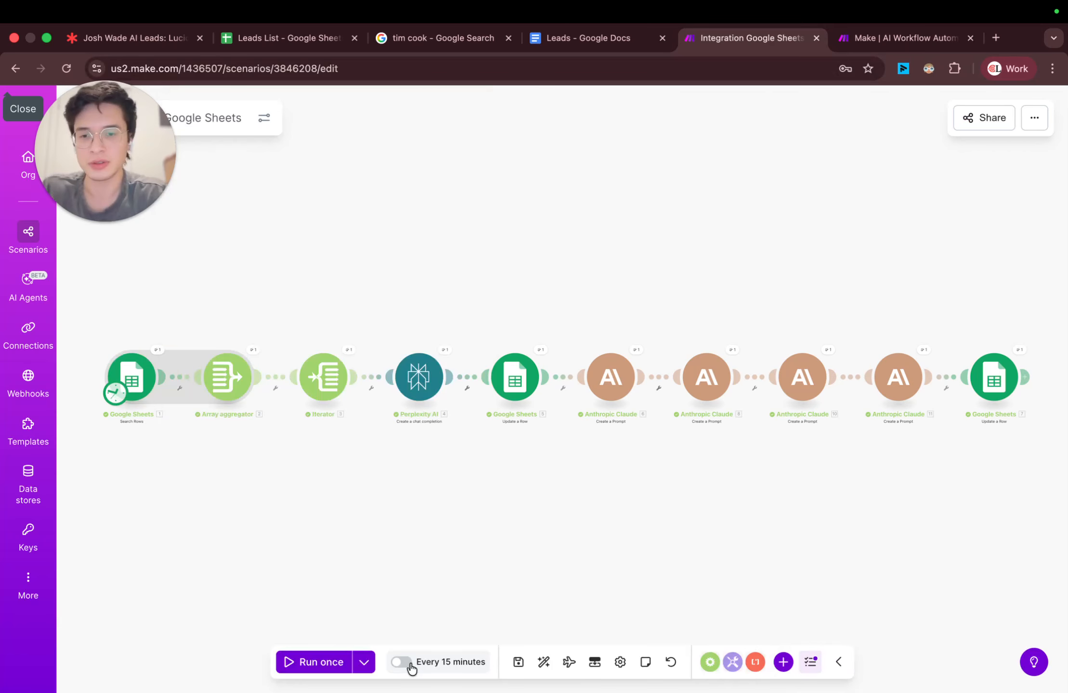
Step: Save the scenario with the new row limit and run it once
click(517, 663)
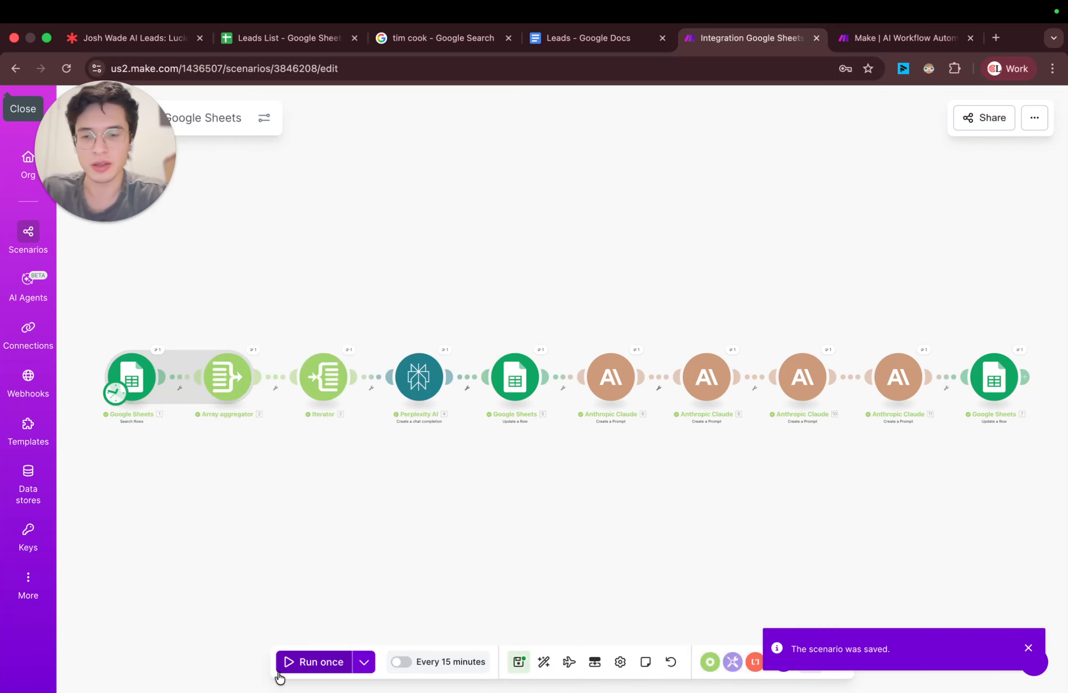
click(315, 663)
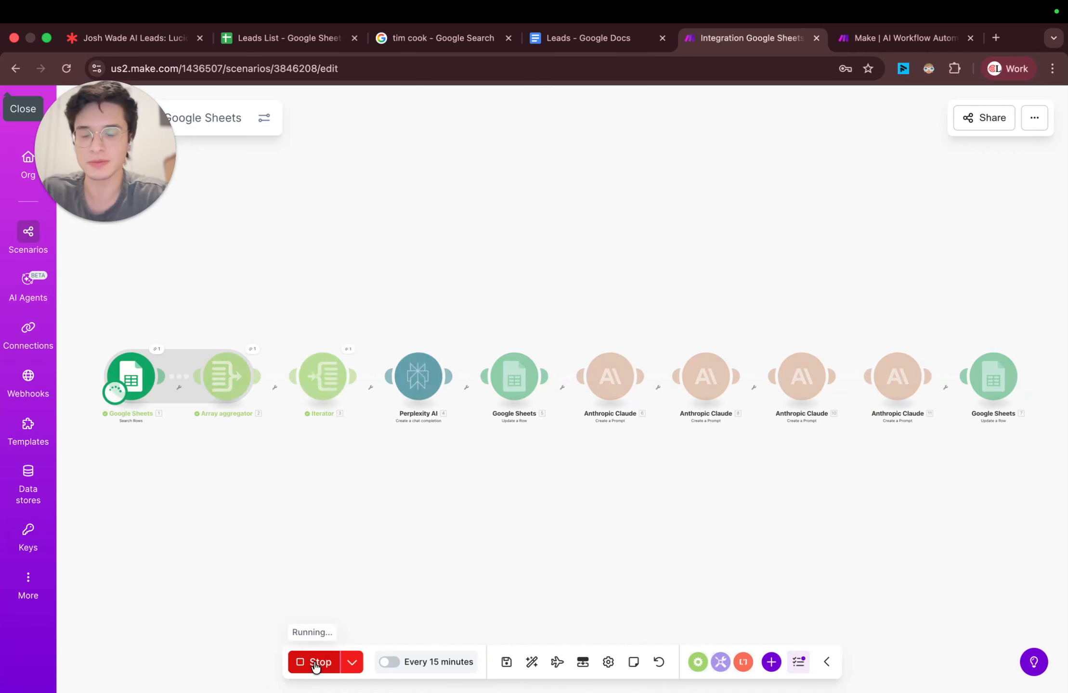
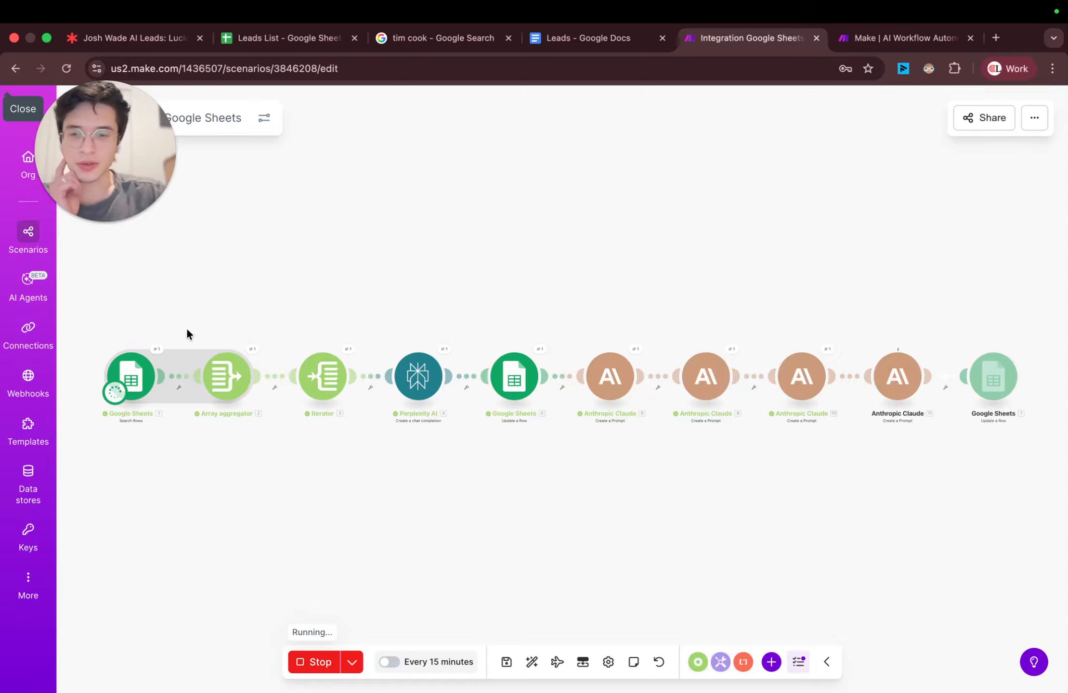
Step: Switch to the Leads List sheet and examine the research and first email entries for the Apple and X leads
click(308, 39)
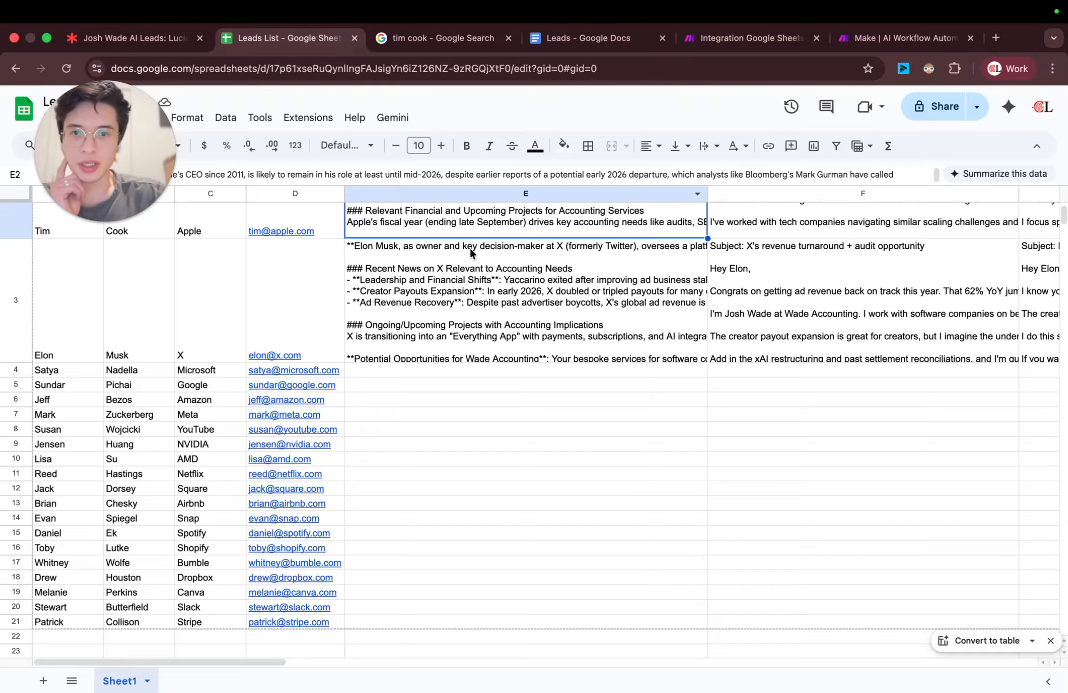
click(485, 301)
scroll(485, 302, up, 2)
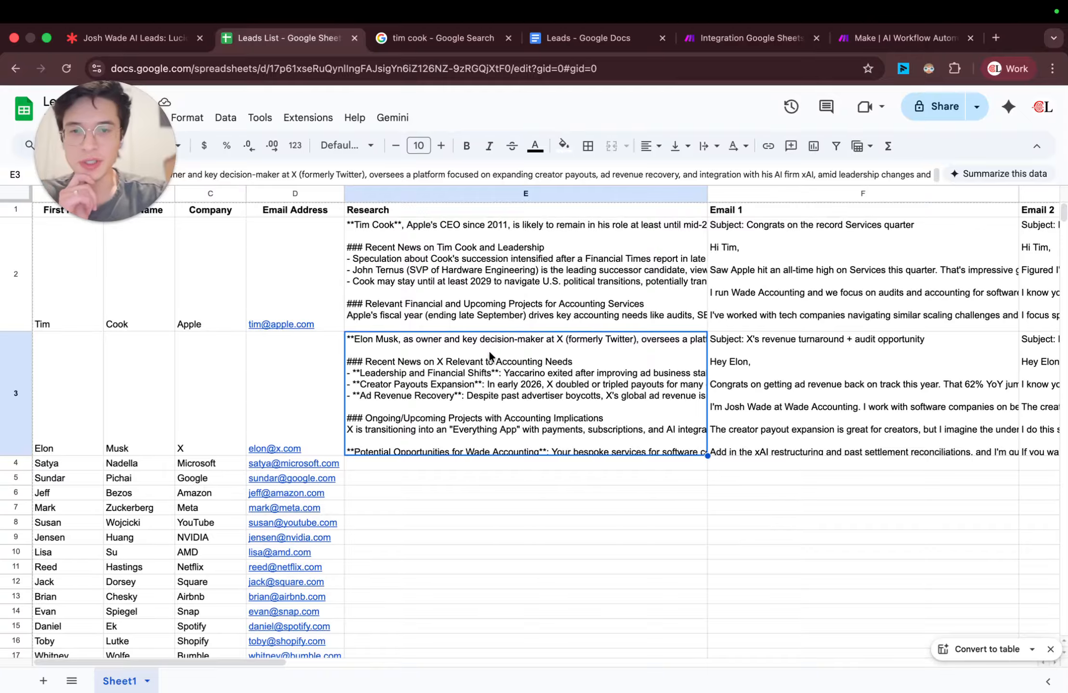
click(470, 237)
scroll(545, 248, right, 5)
click(502, 258)
scroll(503, 259, left, 5)
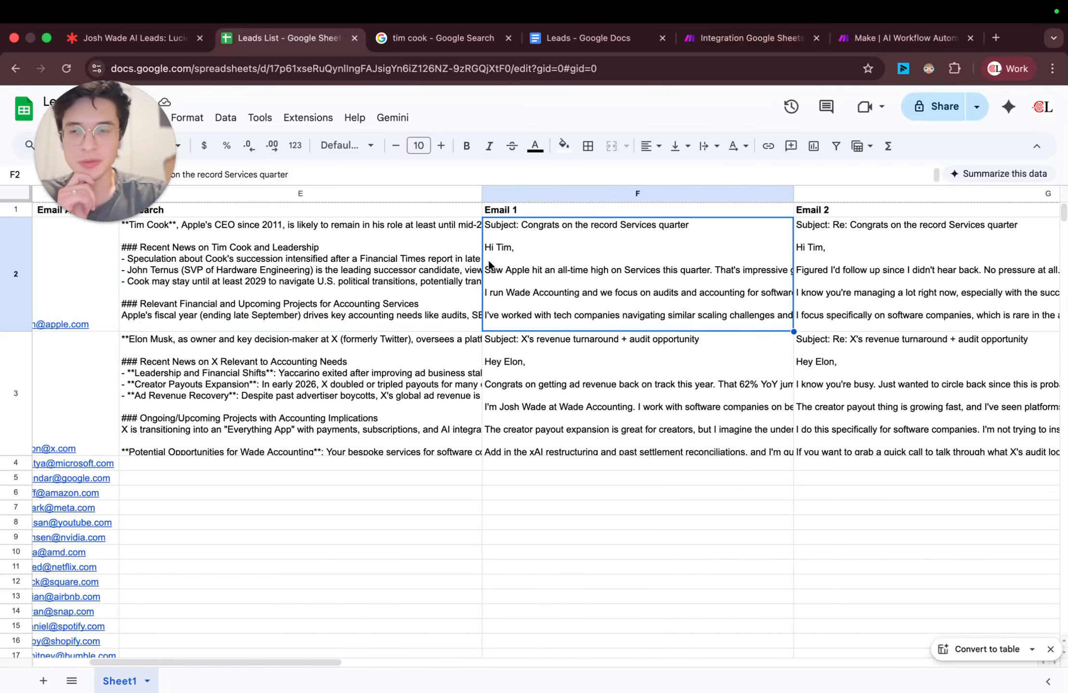
click(108, 282)
scroll(442, 288, right, 10)
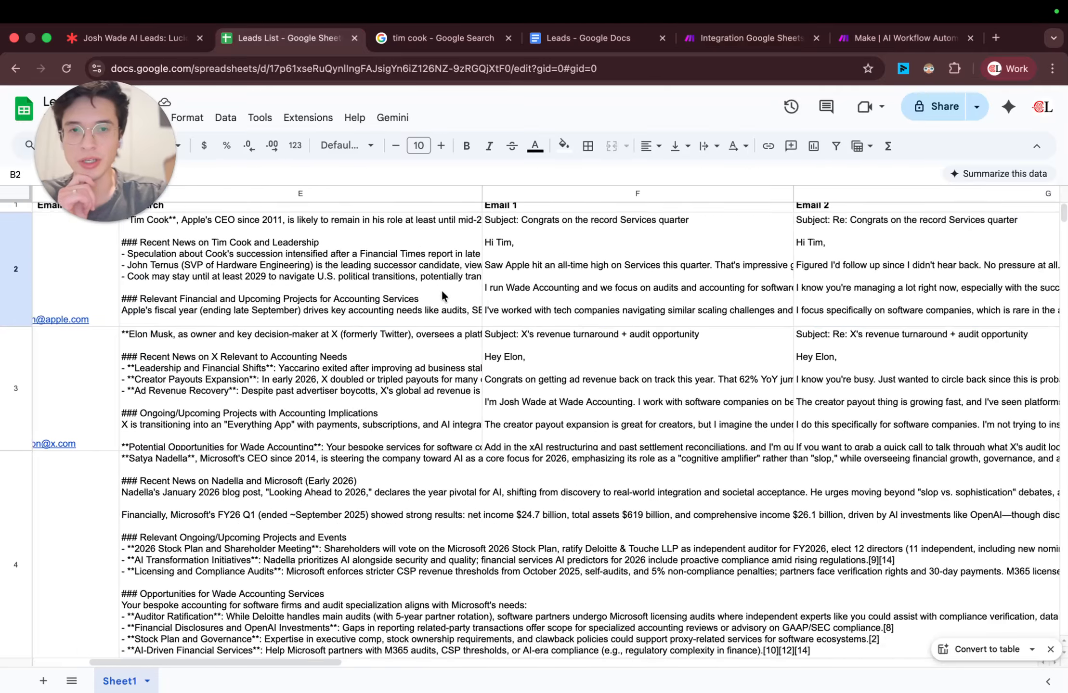
scroll(449, 289, left, 10)
click(392, 411)
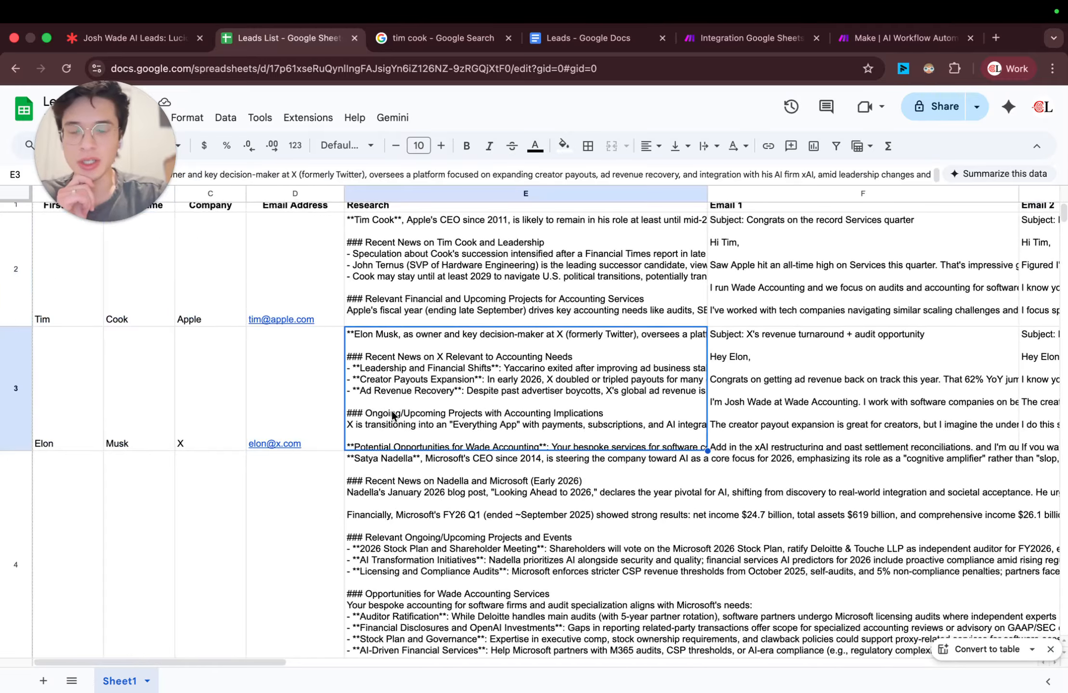
scroll(392, 411, down, 2)
scroll(405, 414, up, 1)
scroll(454, 370, up, 1)
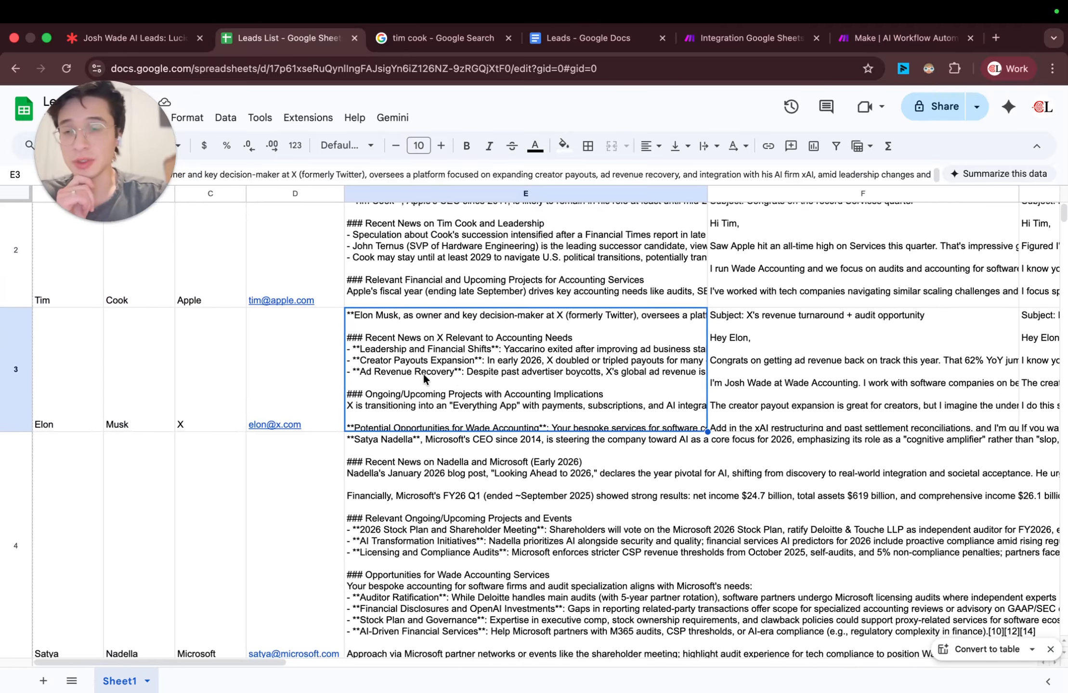
Step: Read the X lead's three emails and LinkedIn message in row 3
scroll(531, 377, right, 4)
click(616, 340)
scroll(616, 340, right, 6)
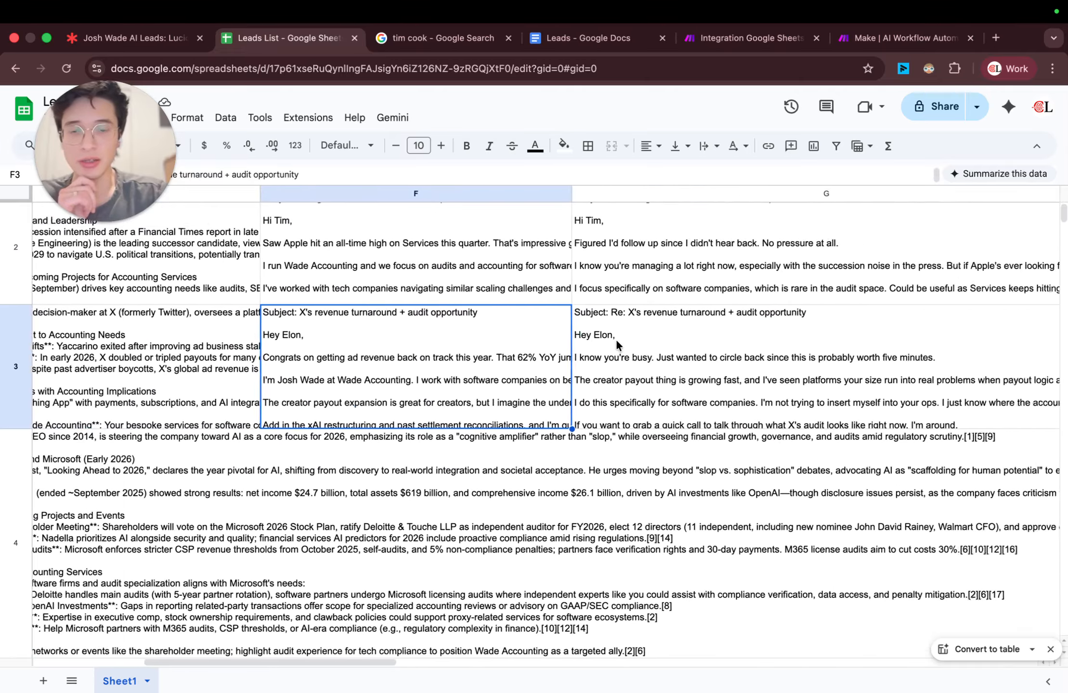
click(617, 340)
scroll(616, 339, right, 6)
click(616, 339)
scroll(616, 339, right, 2)
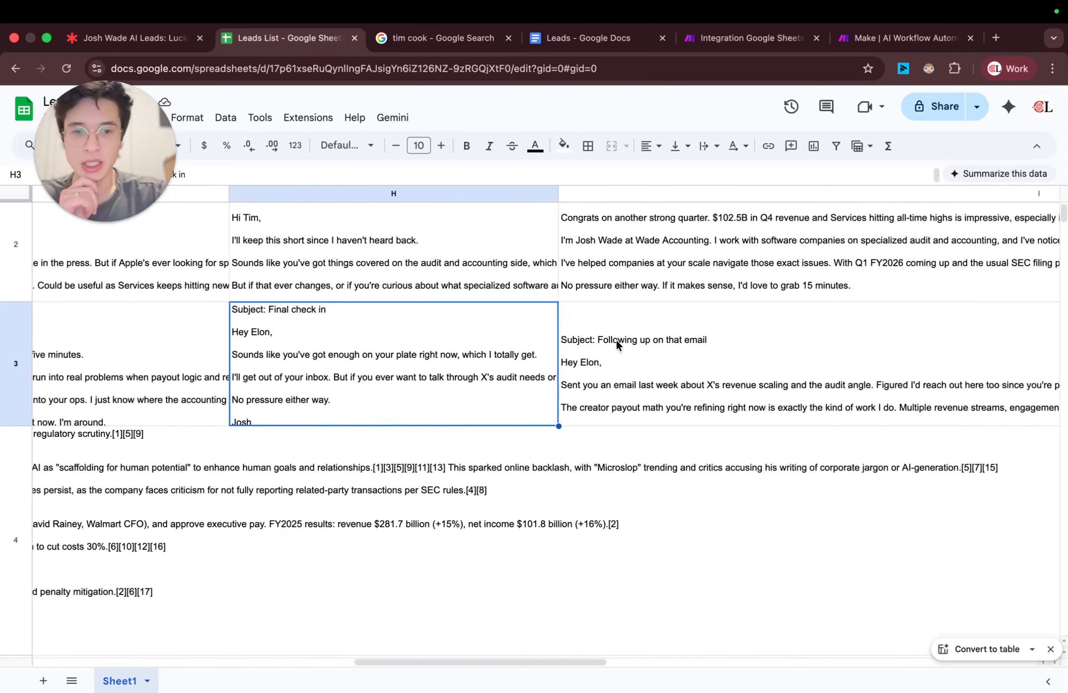
click(616, 340)
scroll(616, 340, right, 6)
scroll(505, 357, up, 1)
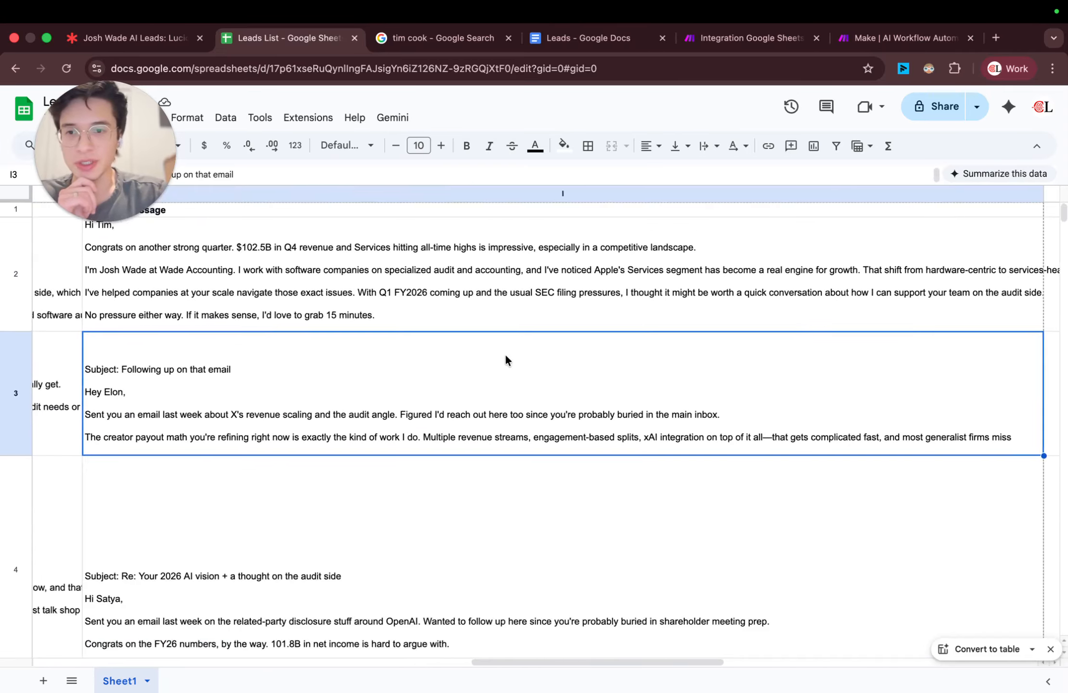
scroll(276, 376, left, 4)
scroll(360, 364, right, 4)
double_click(360, 364)
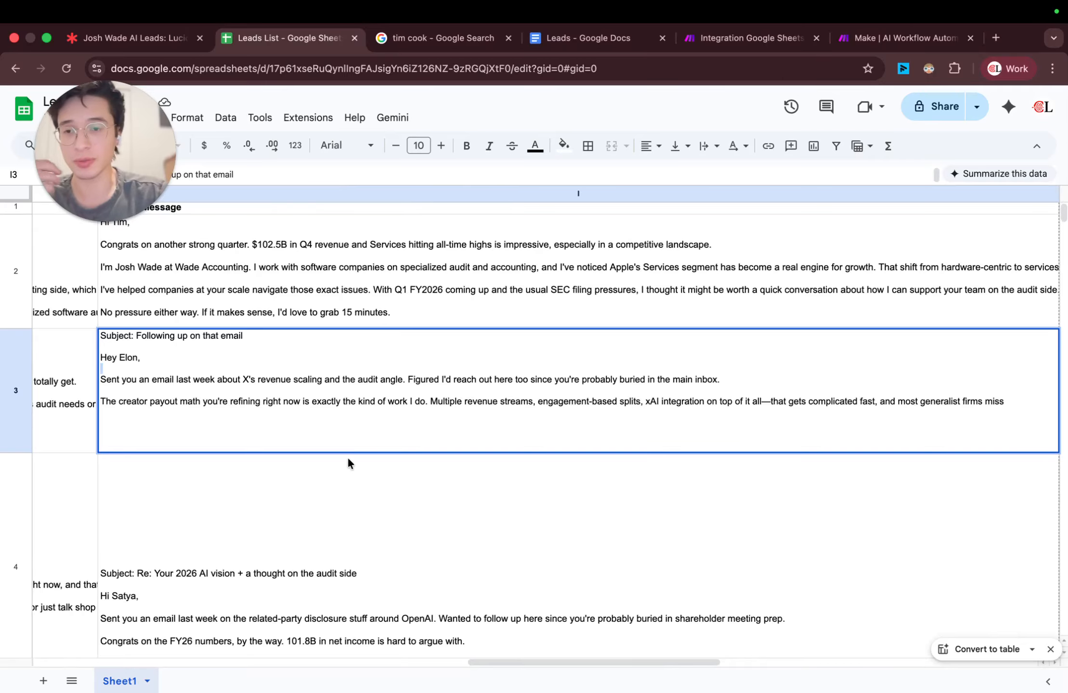
Step: Examine the Microsoft lead's LinkedIn message, emails and research in row 4, along with the rows below it
click(353, 486)
scroll(353, 486, down, 3)
scroll(353, 486, left, 5)
scroll(353, 483, left, 10)
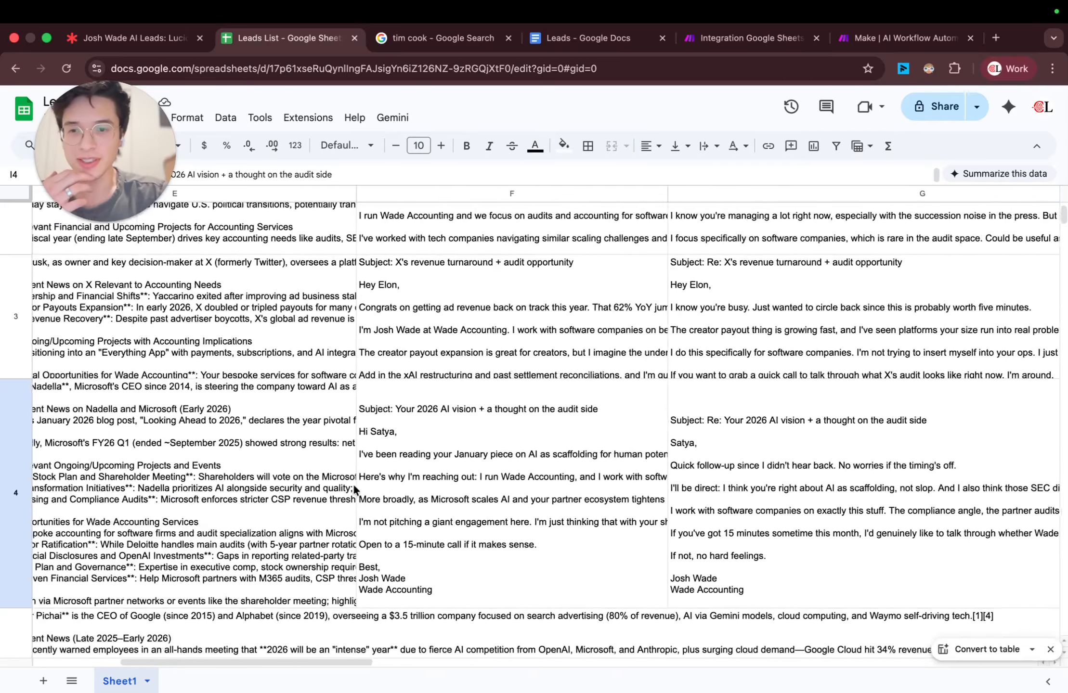
click(353, 483)
scroll(366, 483, down, 5)
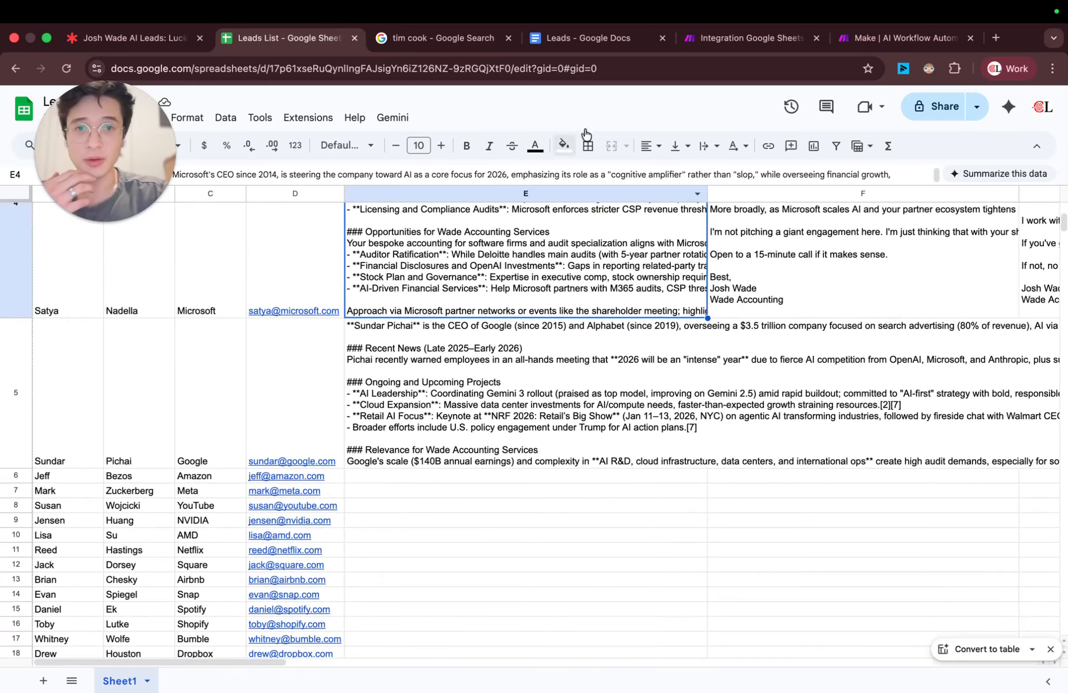
Step: Check the progress of the Make scenario run, and return to Leads List to examine the Google lead's research and first email
click(757, 37)
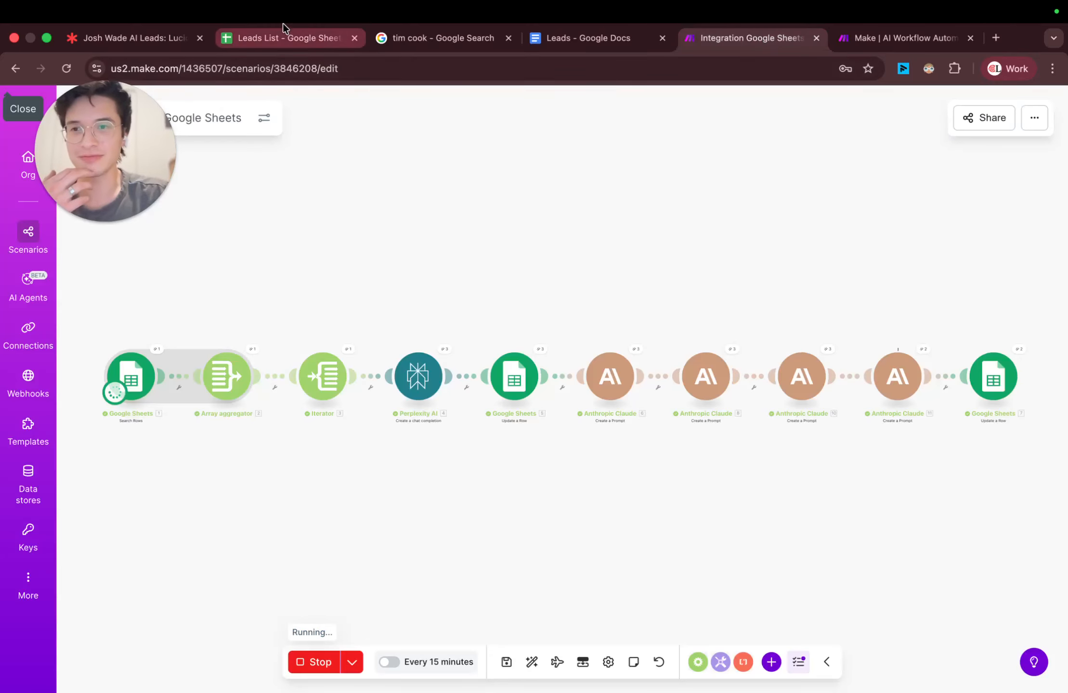
click(284, 36)
scroll(405, 299, left, 1)
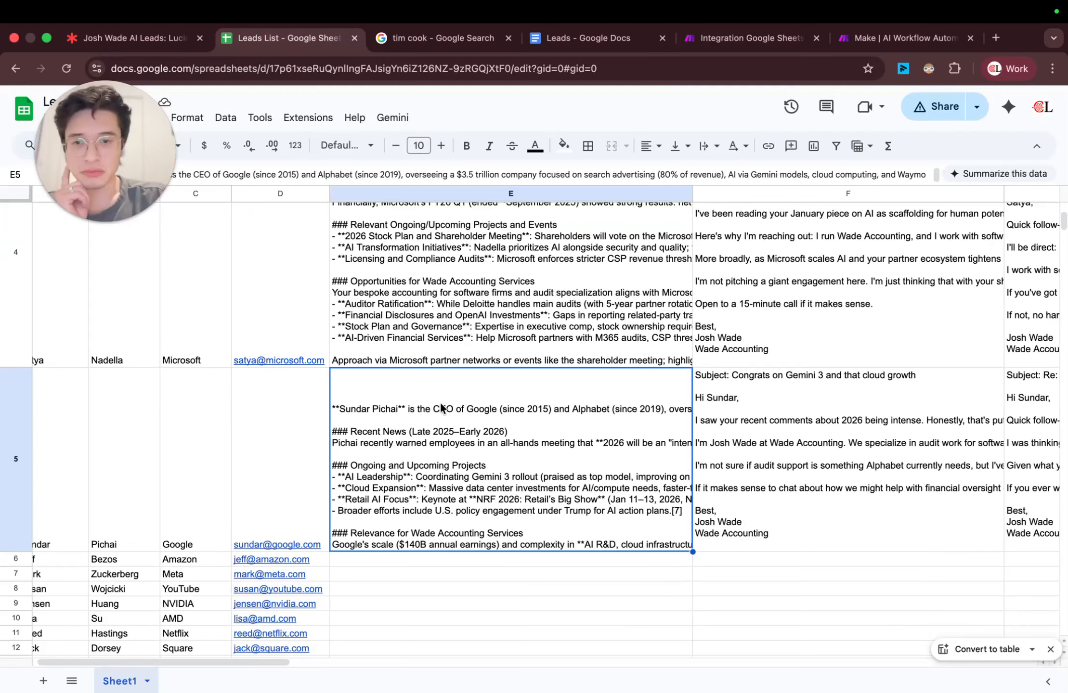
scroll(442, 408, right, 2)
scroll(442, 408, down, 1)
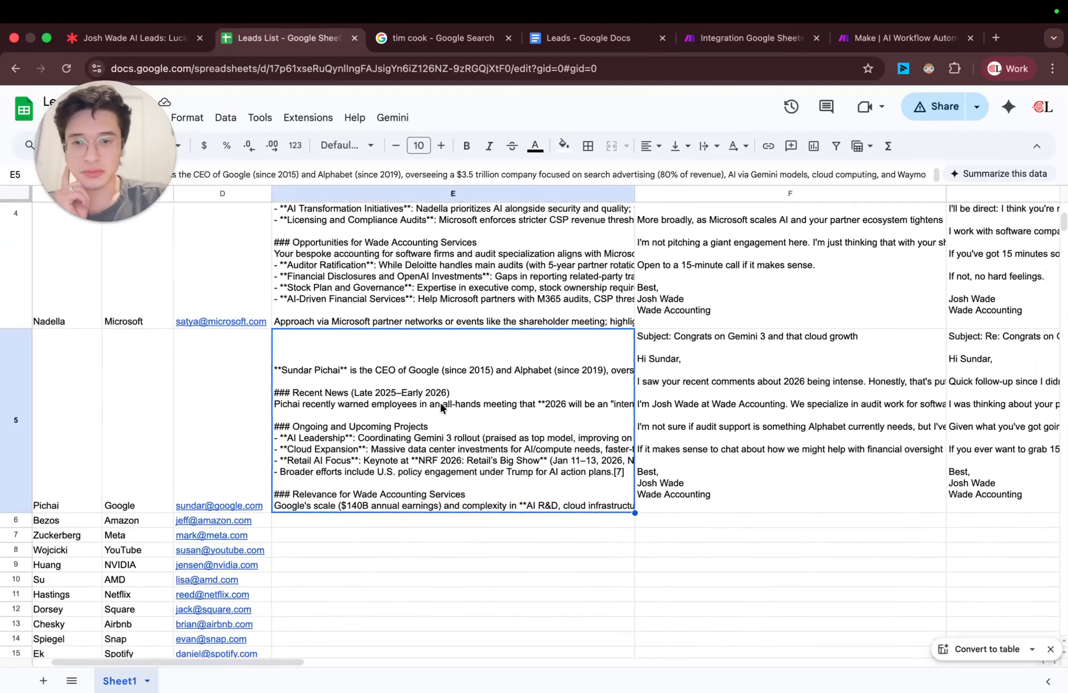
click(619, 356)
scroll(622, 357, right, 5)
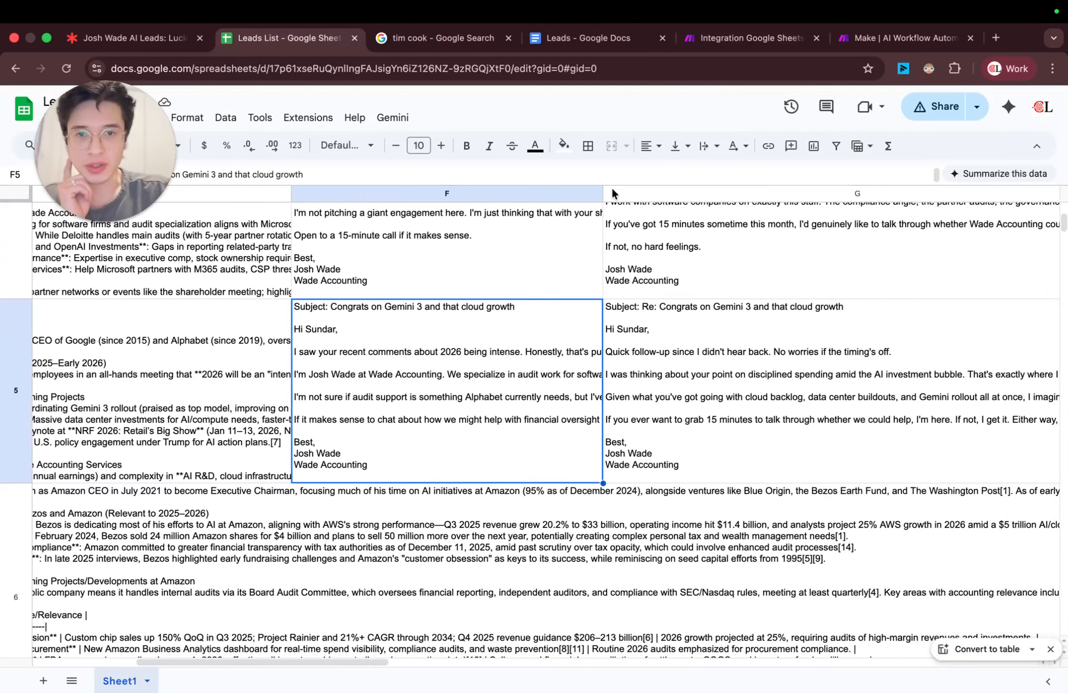
Step: Widen the Email 1 column and review the Google lead's second and third emails
drag(608, 194, 790, 194)
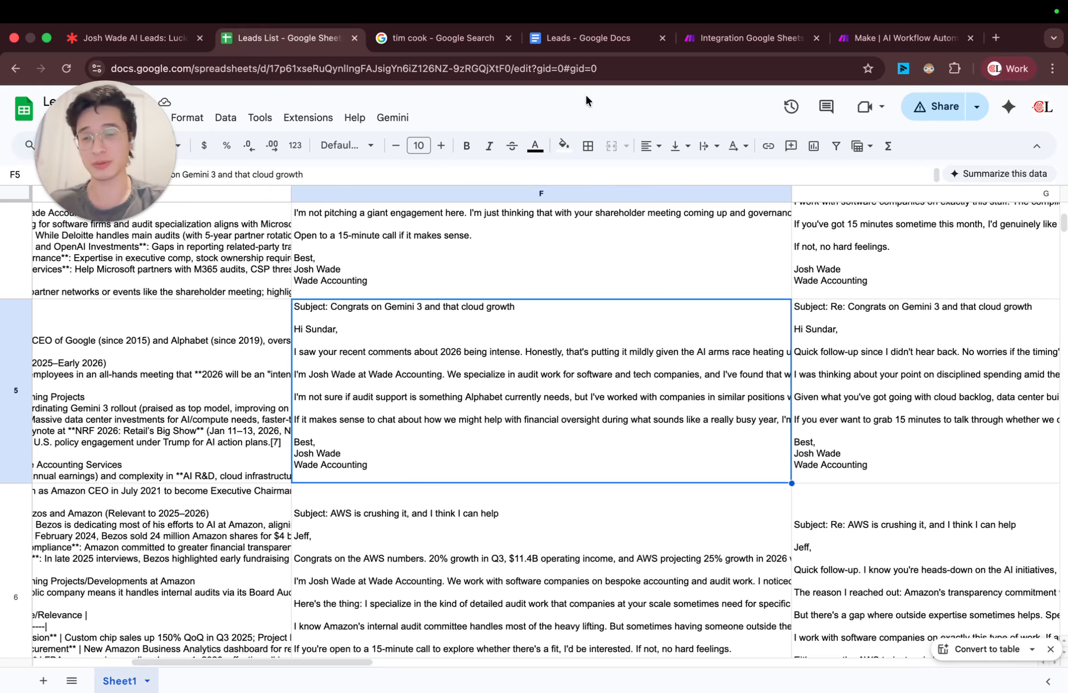
click(853, 395)
scroll(854, 395, right, 10)
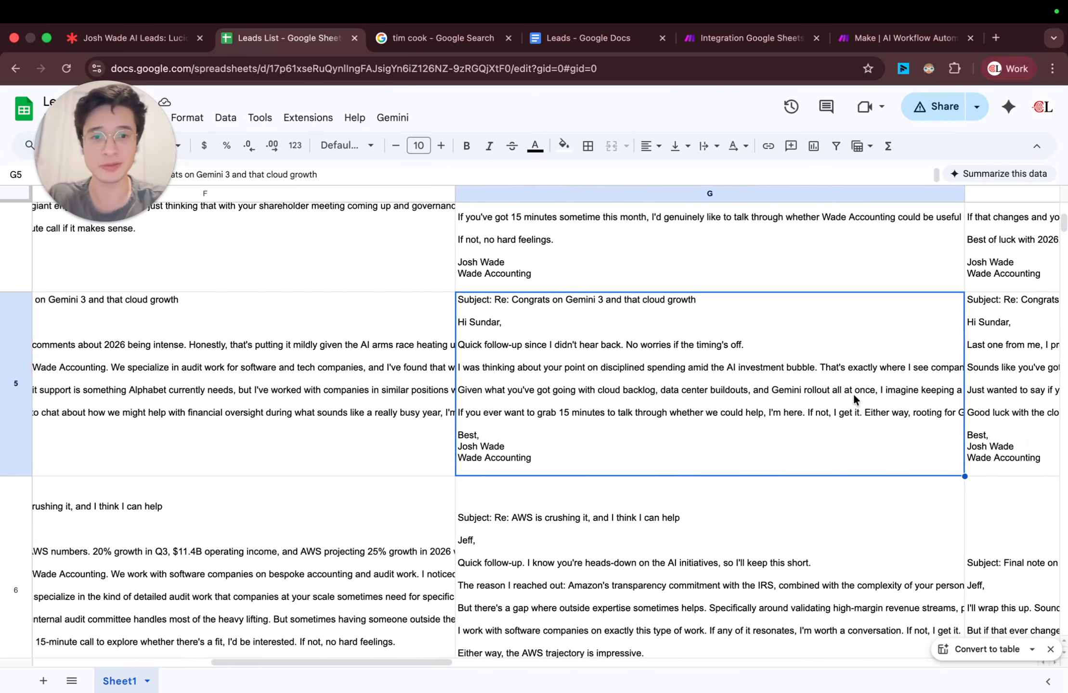
scroll(791, 377, right, 3)
click(791, 377)
scroll(791, 377, up, 1)
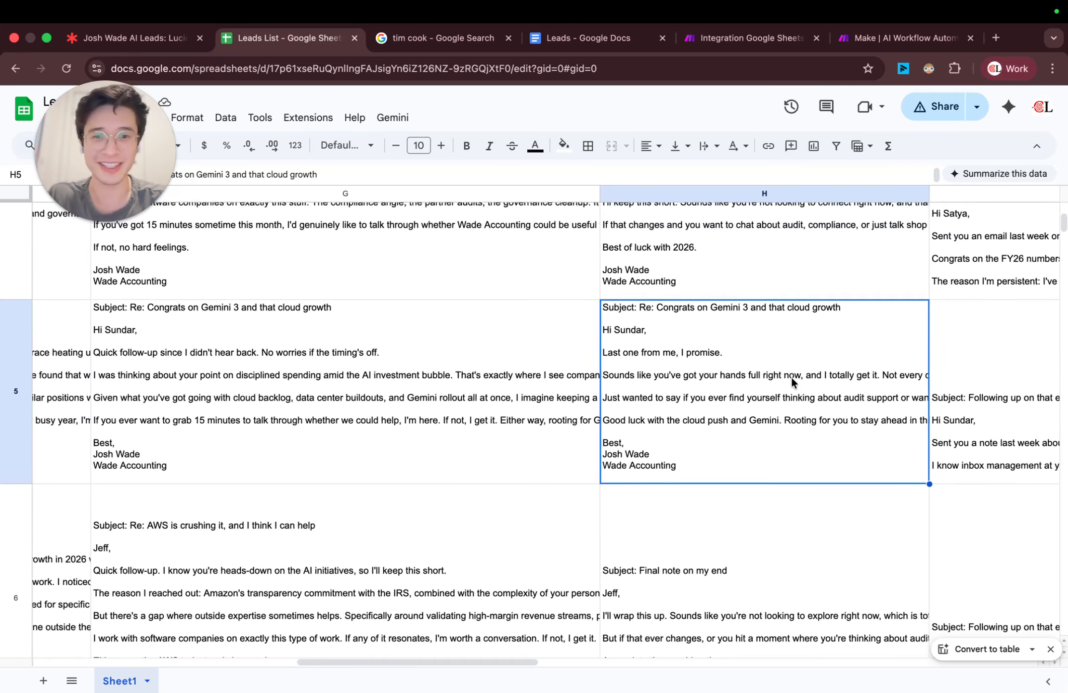
Step: Examine the research and first emails for the Amazon and Meta leads, and switch back to the Make scenario
scroll(791, 377, left, 10)
scroll(791, 376, down, 5)
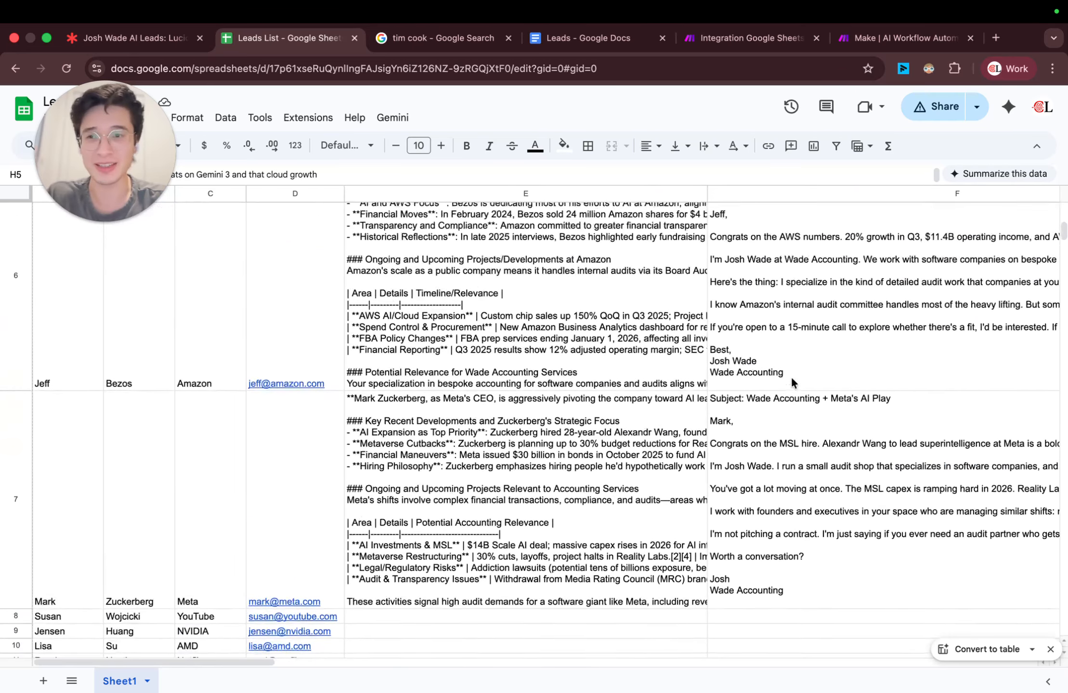
scroll(791, 380, up, 1)
click(776, 375)
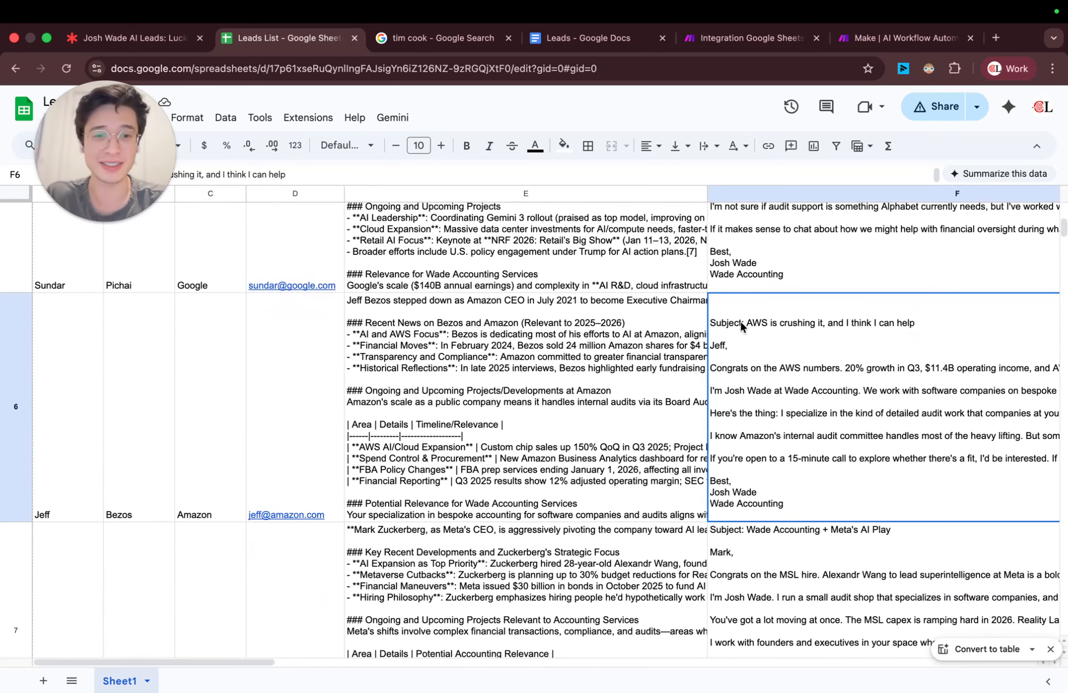
scroll(740, 332, right, 5)
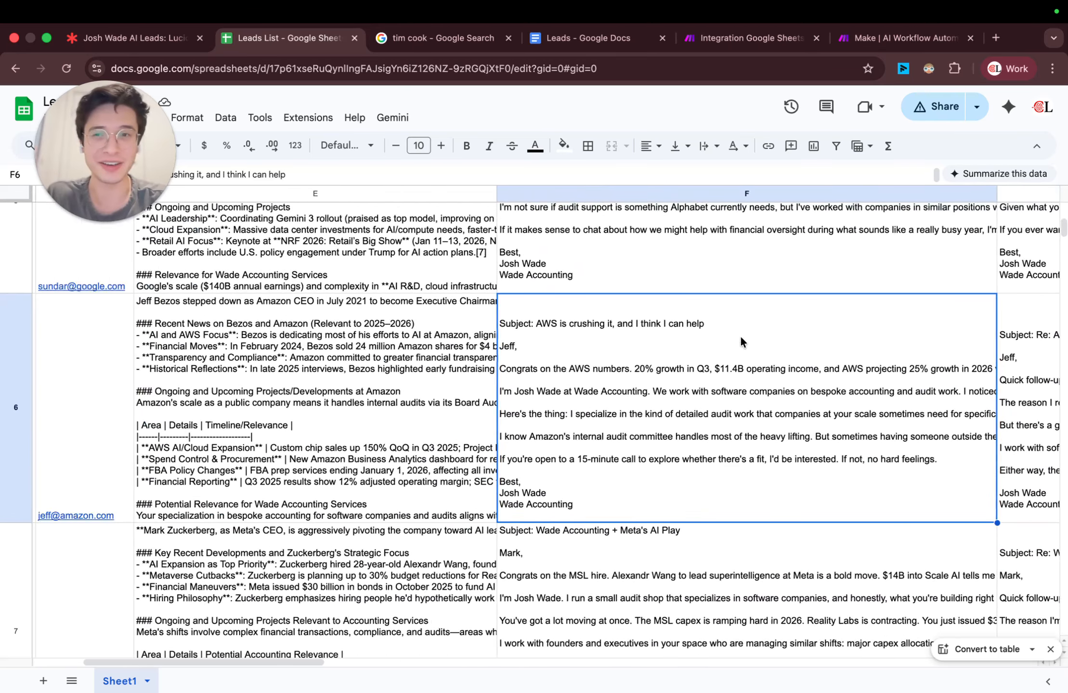
scroll(740, 341, left, 5)
scroll(740, 336, down, 10)
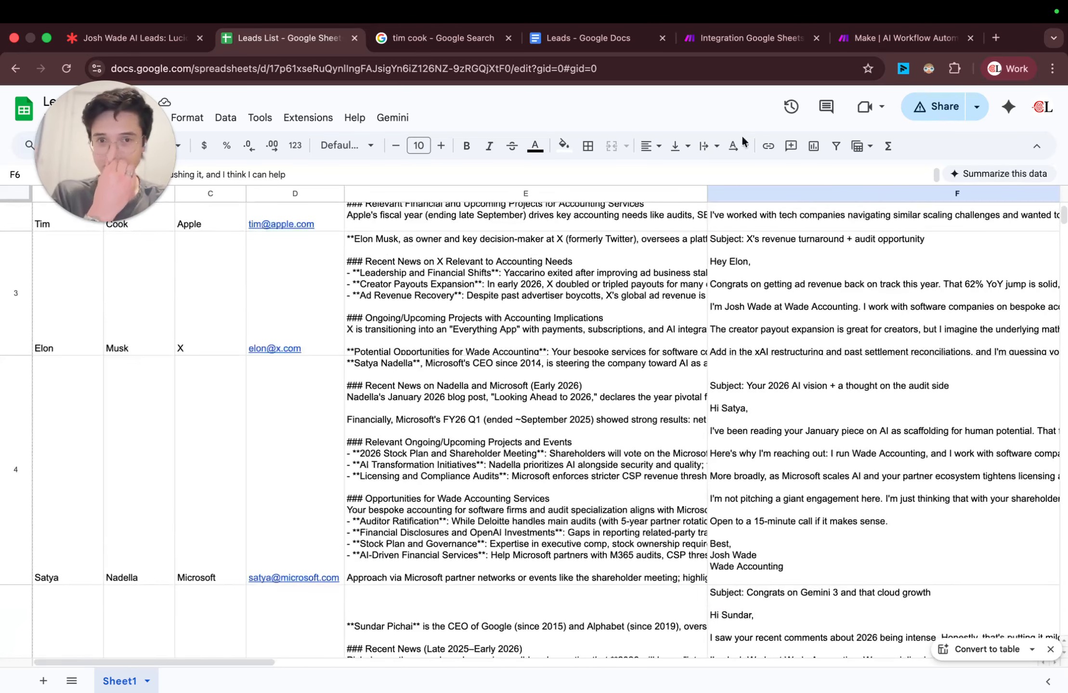
click(737, 28)
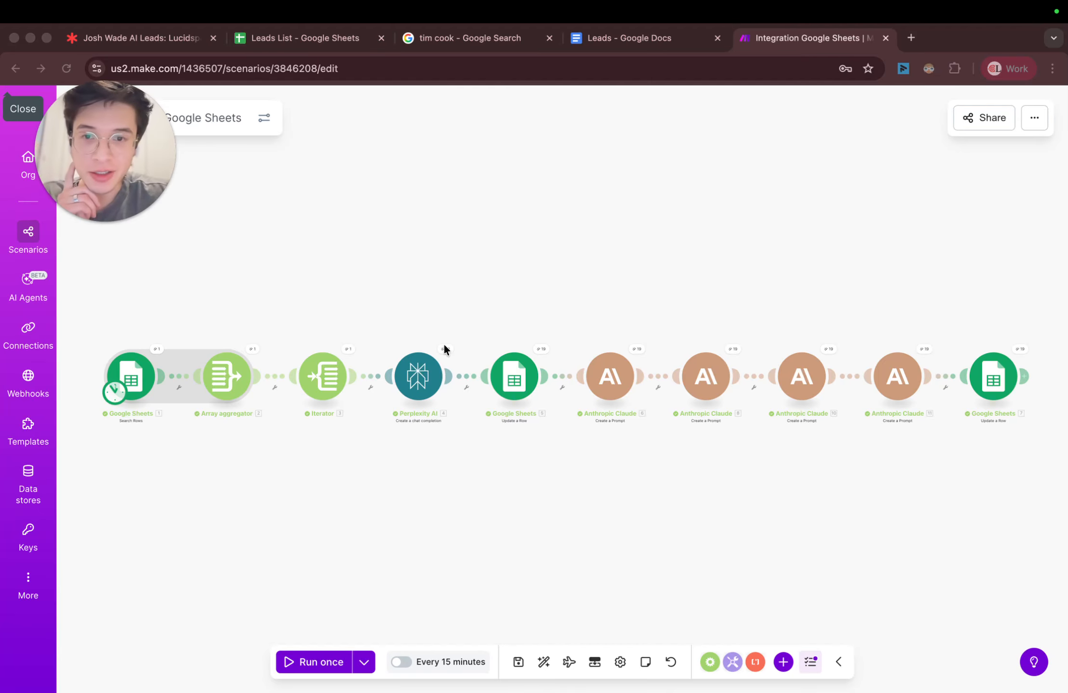
Step: Return to the Leads List sheet and review the Apple lead's three emails and LinkedIn message in row 2
click(345, 43)
scroll(436, 339, up, 15)
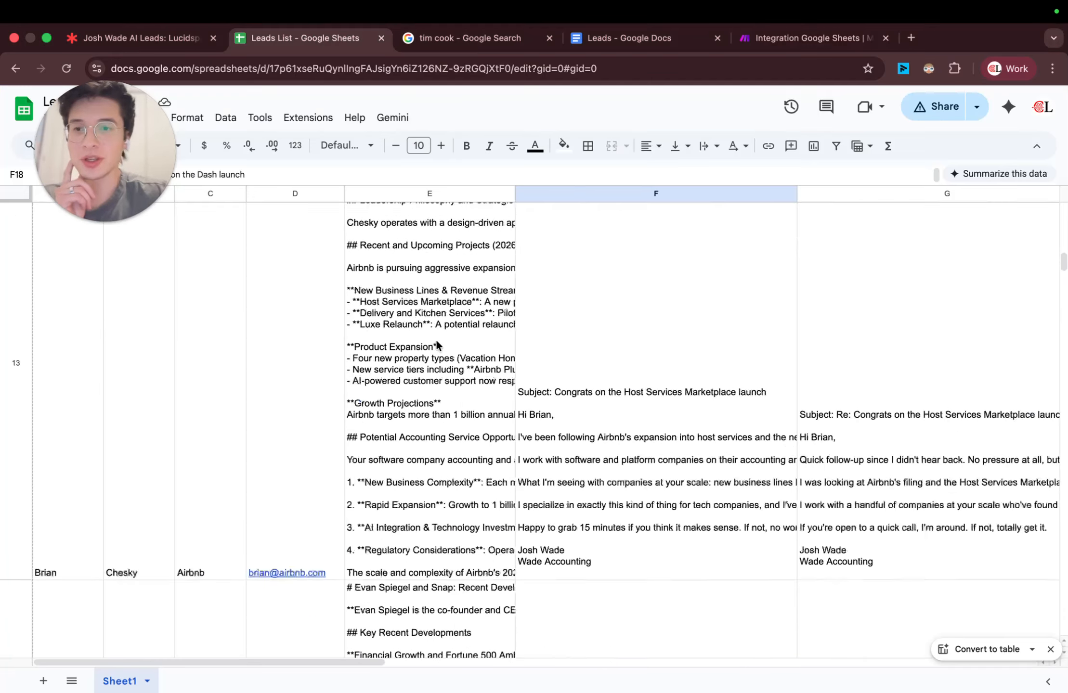
scroll(435, 339, up, 10)
click(573, 279)
scroll(573, 279, right, 8)
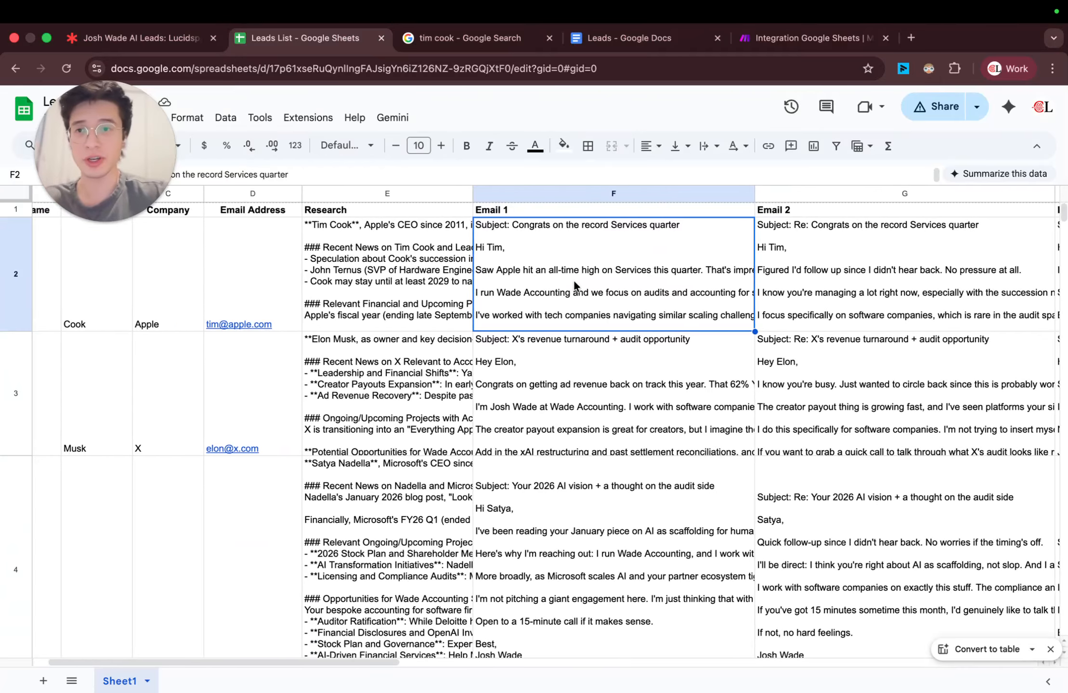
click(588, 274)
scroll(641, 277, right, 5)
click(642, 280)
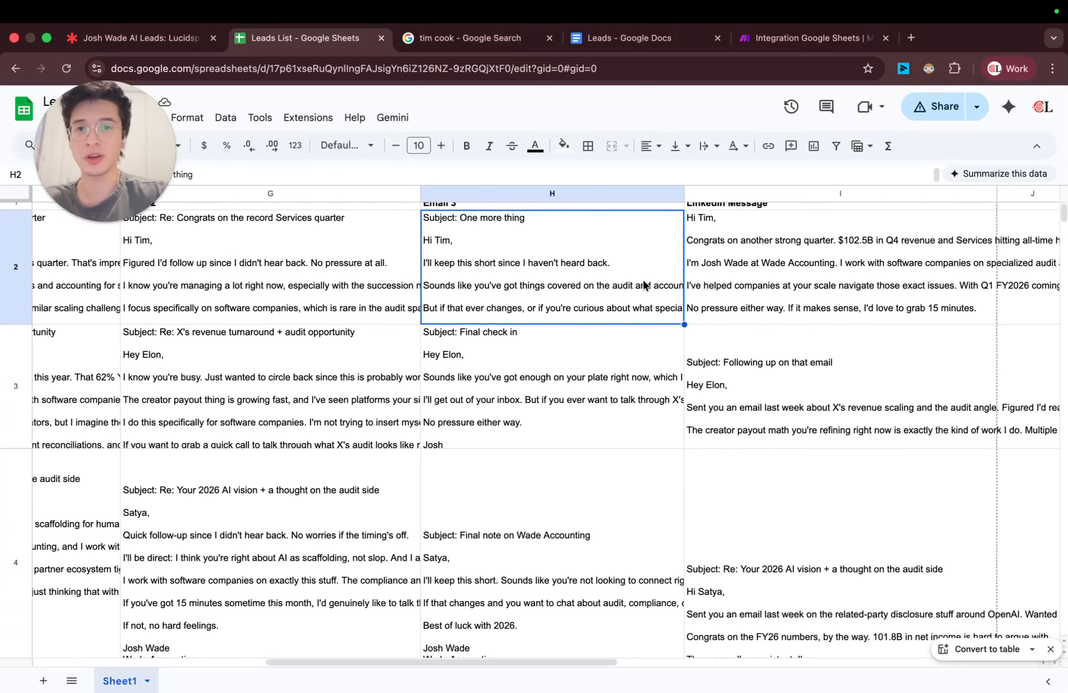
scroll(642, 280, right, 4)
click(643, 280)
scroll(643, 278, left, 12)
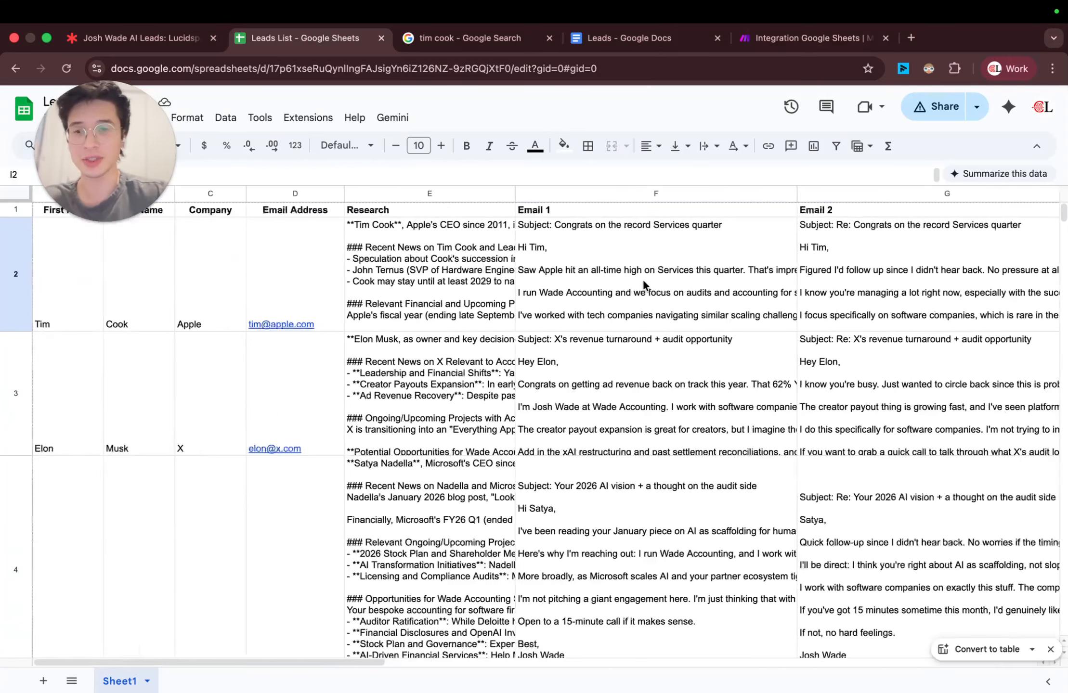
Step: Look through the research and emails written for the leads around rows 9 to 11
scroll(643, 279, down, 15)
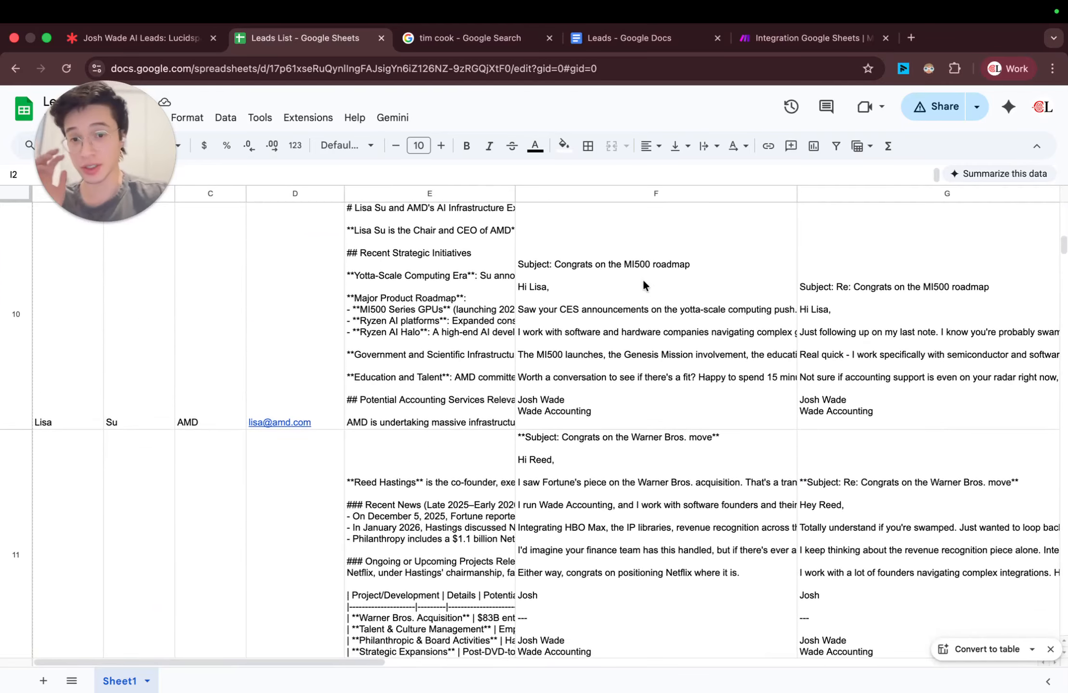
scroll(643, 284, up, 3)
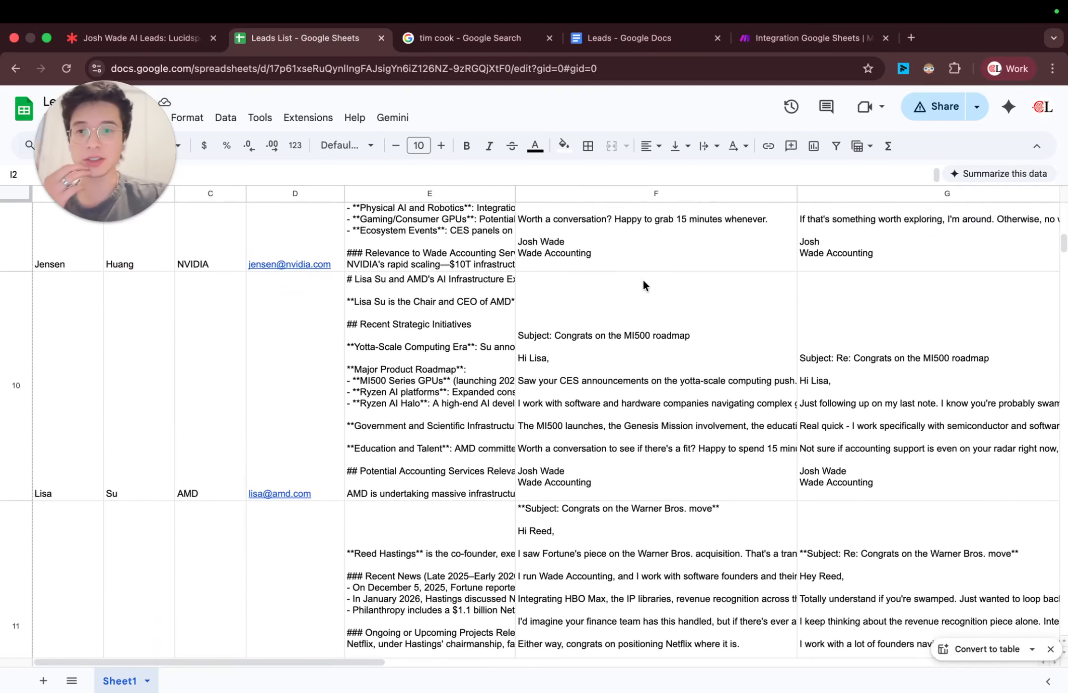
scroll(643, 284, up, 1)
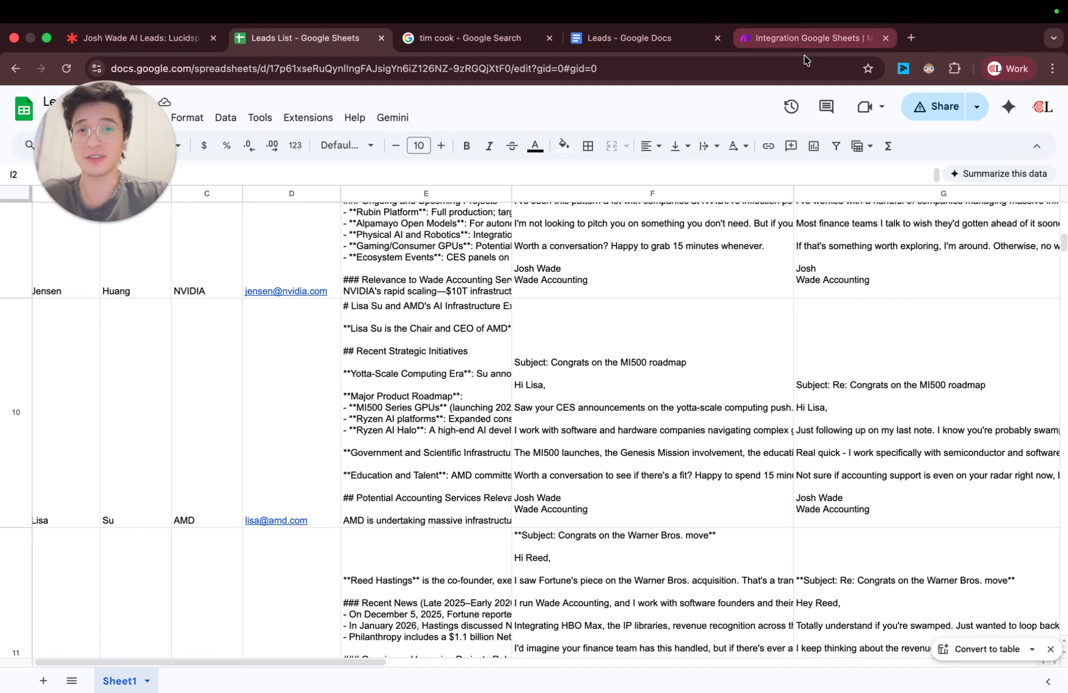
Step: Check the Make scenario, and review the Apple lead's three emails and LinkedIn message in row 2 of the Leads List sheet
click(783, 38)
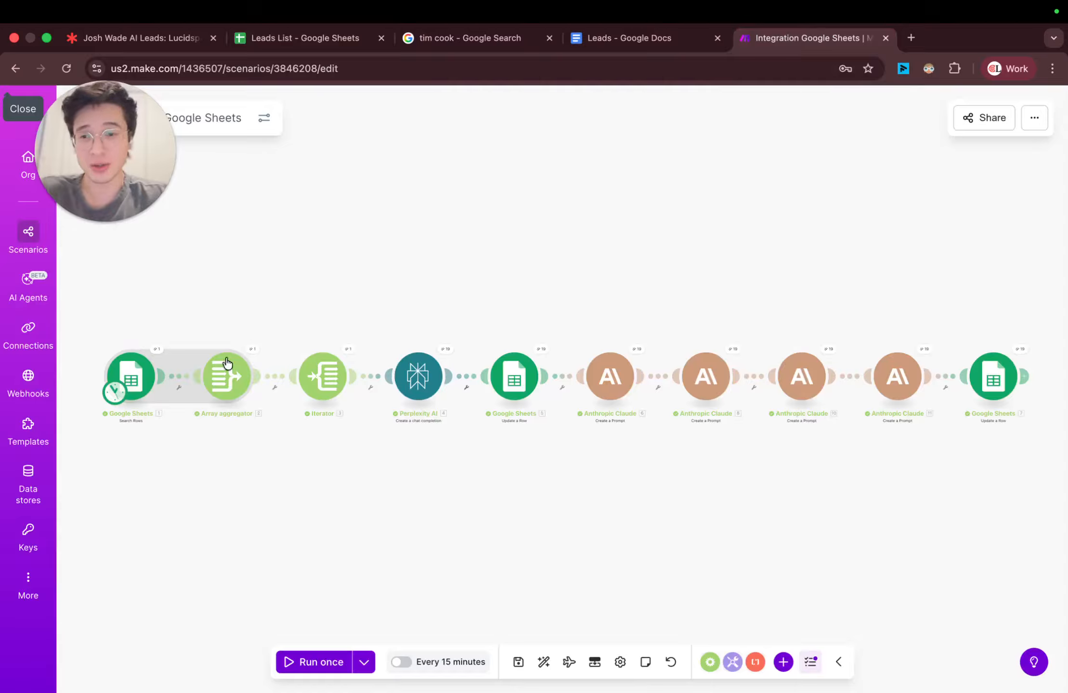
click(320, 37)
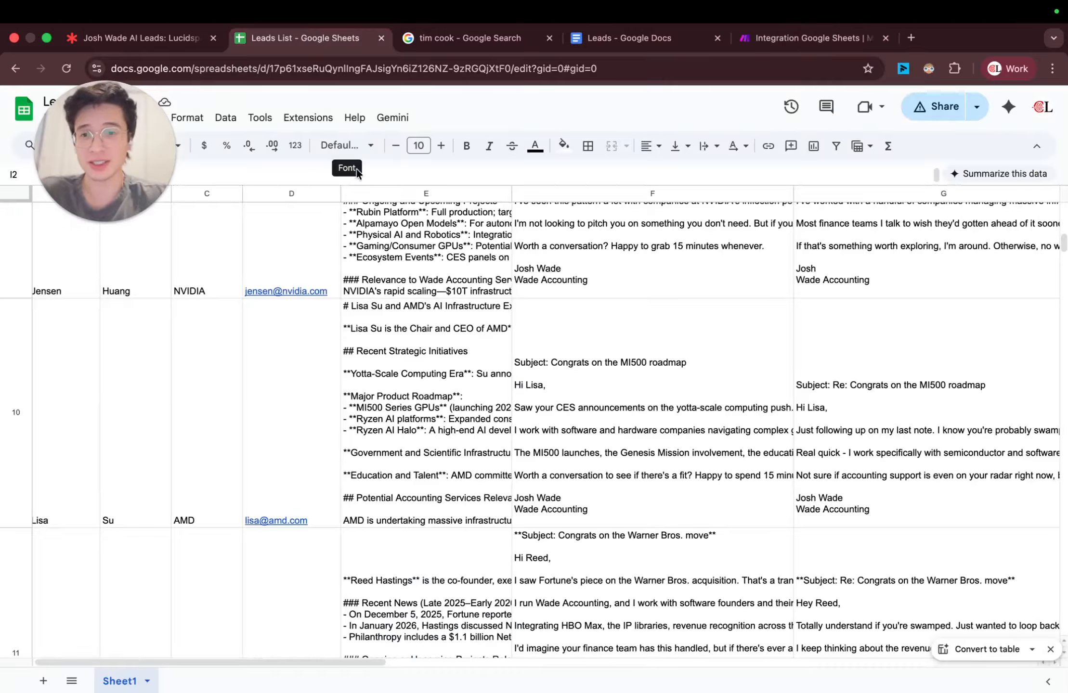
scroll(456, 343, up, 15)
click(581, 279)
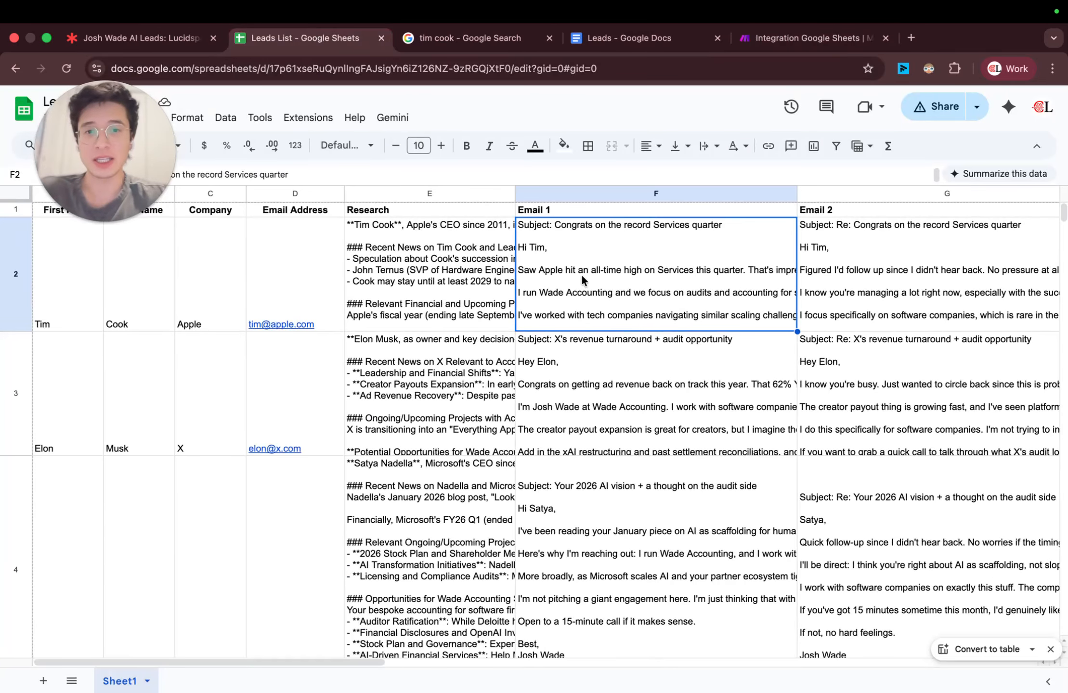
scroll(582, 274, right, 4)
click(667, 248)
scroll(672, 262, right, 5)
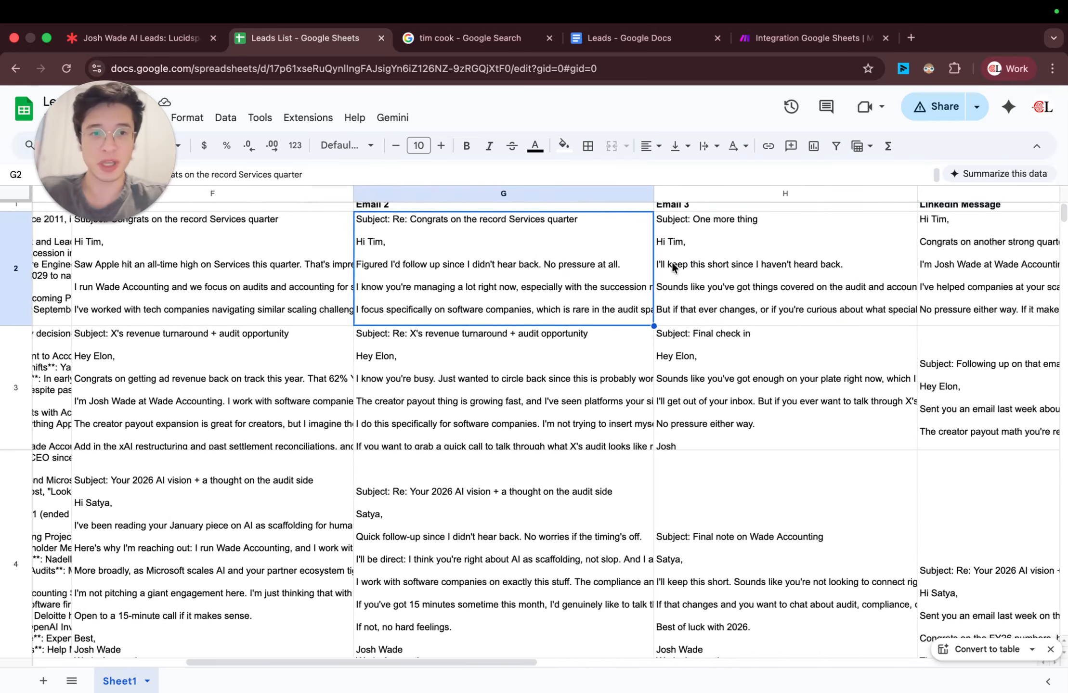
scroll(671, 262, right, 1)
click(848, 278)
scroll(848, 277, left, 3)
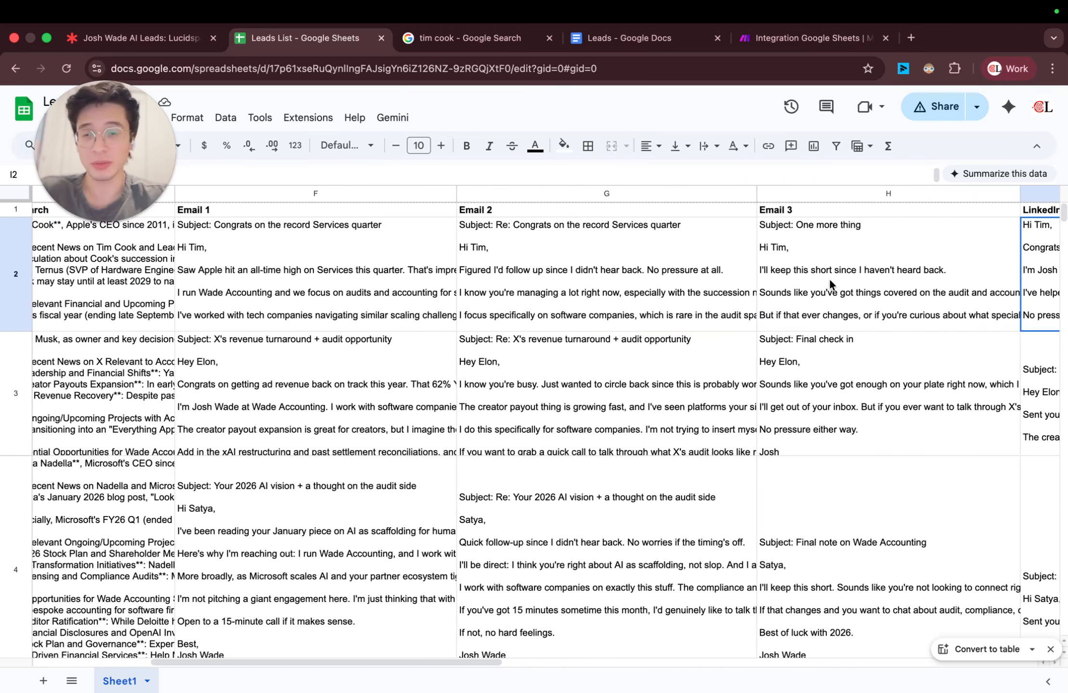
scroll(576, 260, left, 5)
Step: Look through the research and emails in the Leads List from the Apple lead down to the Square lead
click(474, 313)
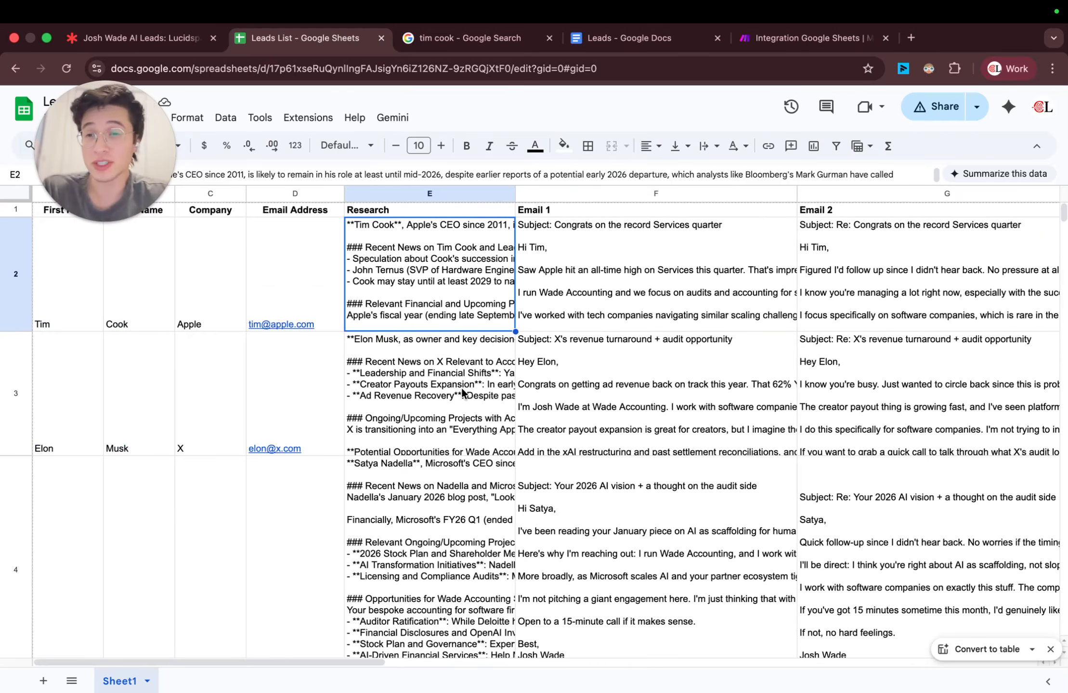
scroll(469, 408, down, 5)
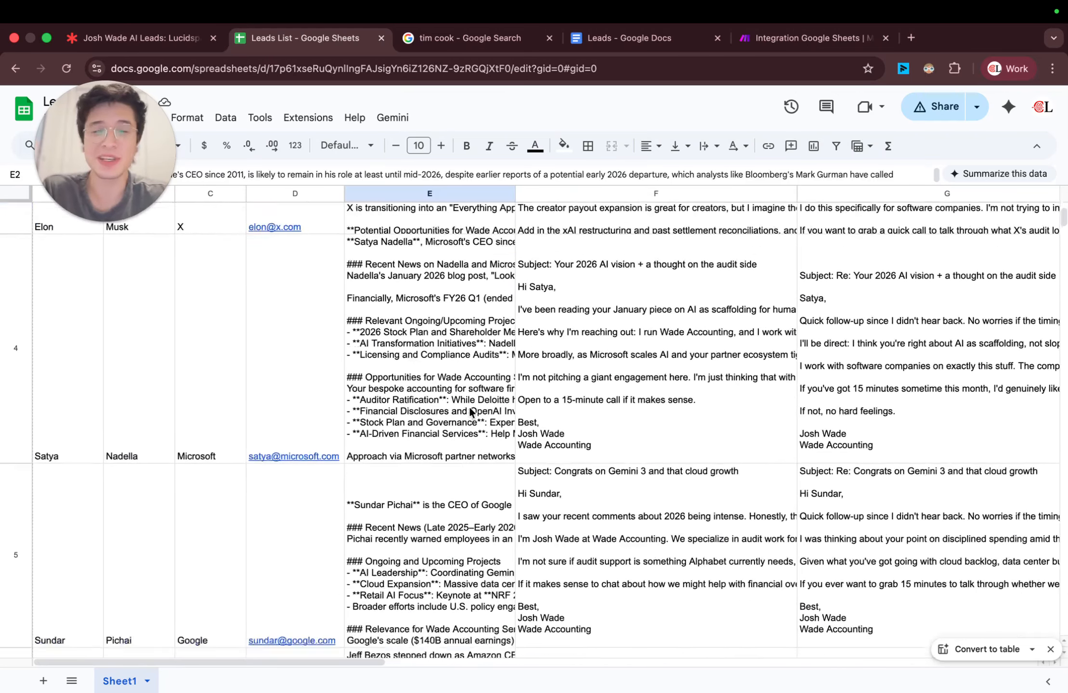
scroll(470, 412, down, 15)
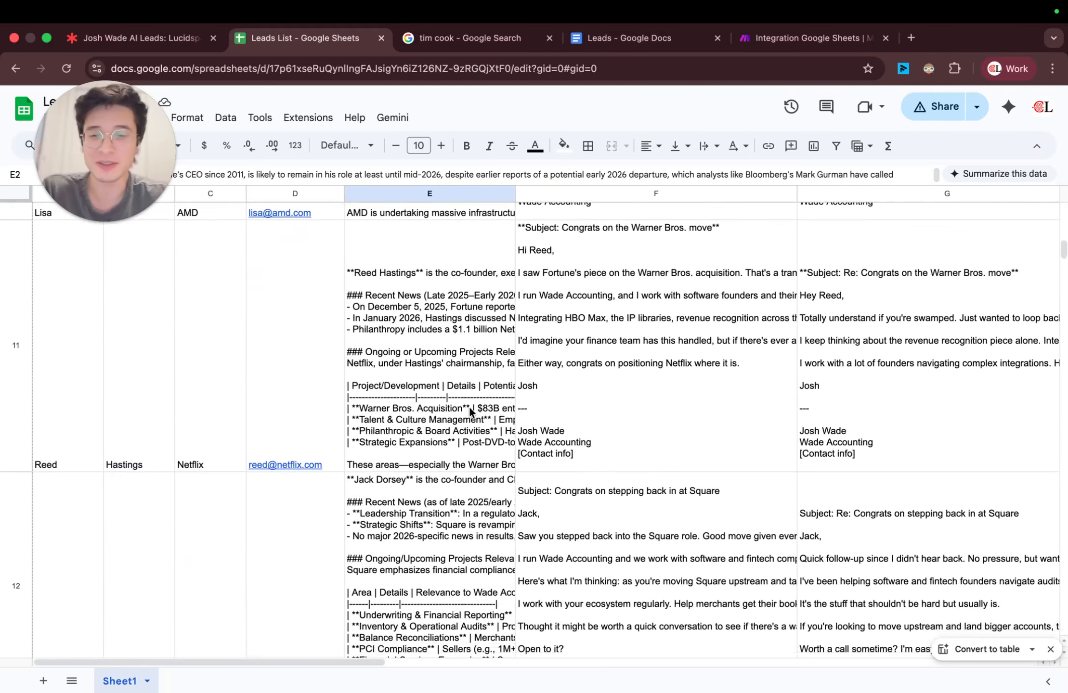
scroll(469, 406, up, 20)
Step: Switch to the Lucidspark board and look over the overview of bulk generating personalized outreach messages
click(120, 35)
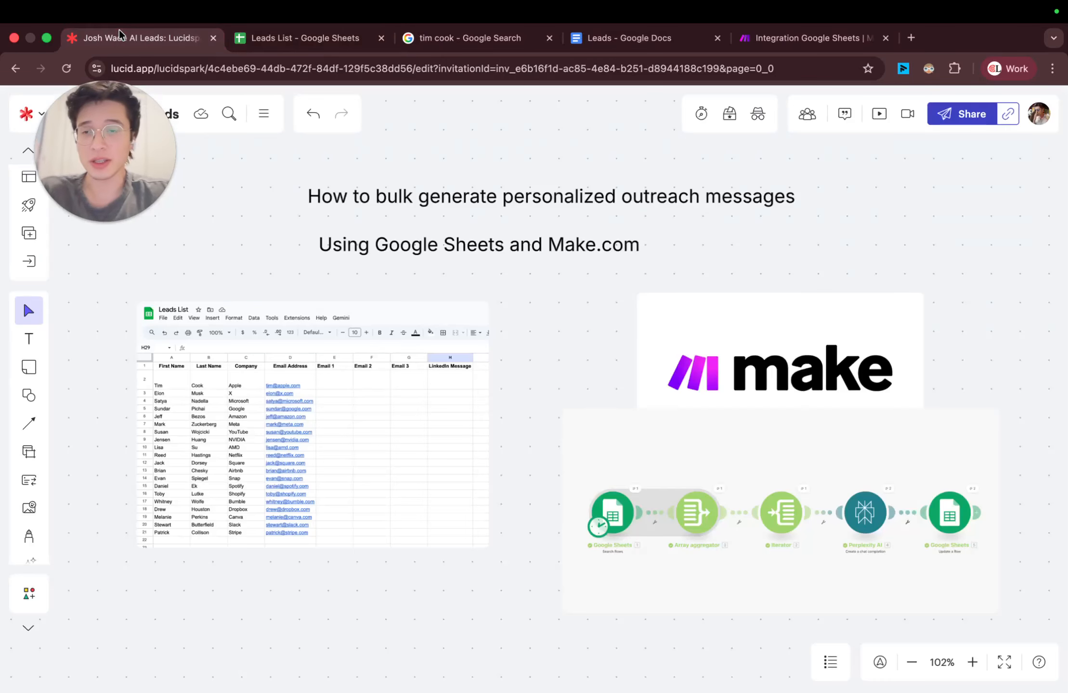
scroll(467, 302, down, 3)
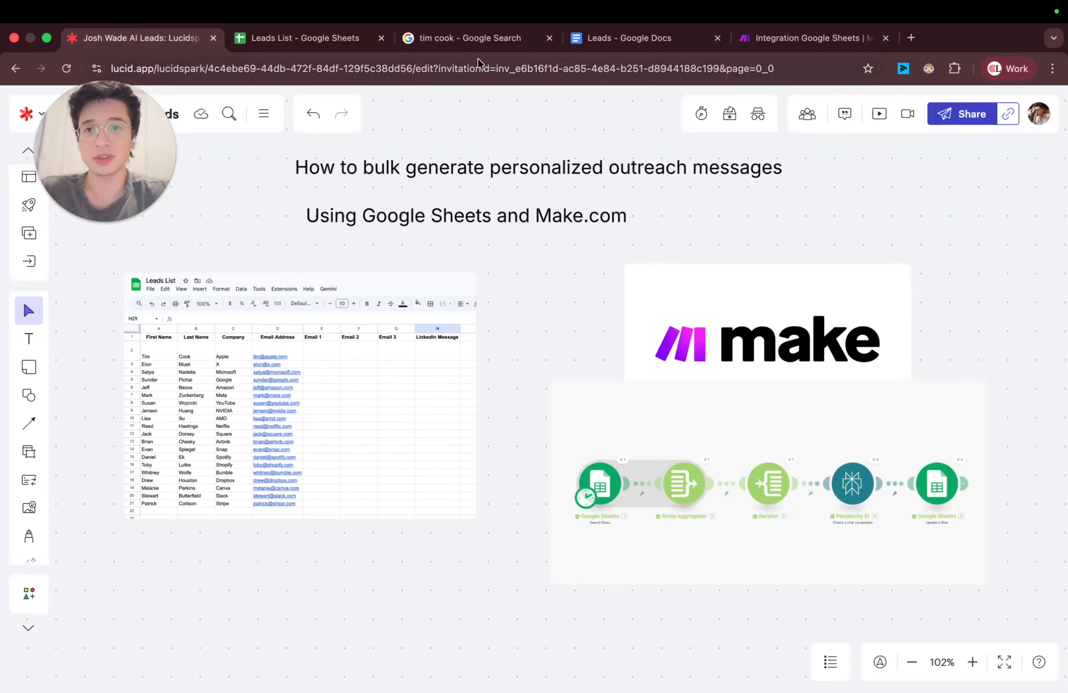
Step: Return to the Leads List sheet and review the first and second emails written for the Apple lead
click(273, 39)
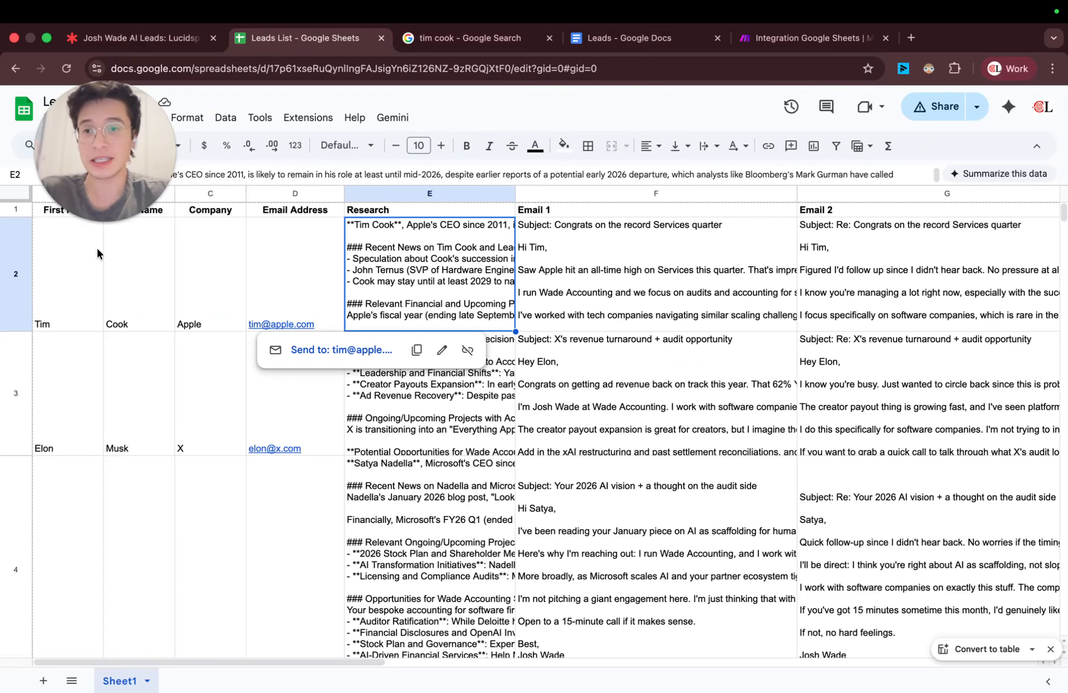
click(620, 257)
scroll(619, 257, right, 2)
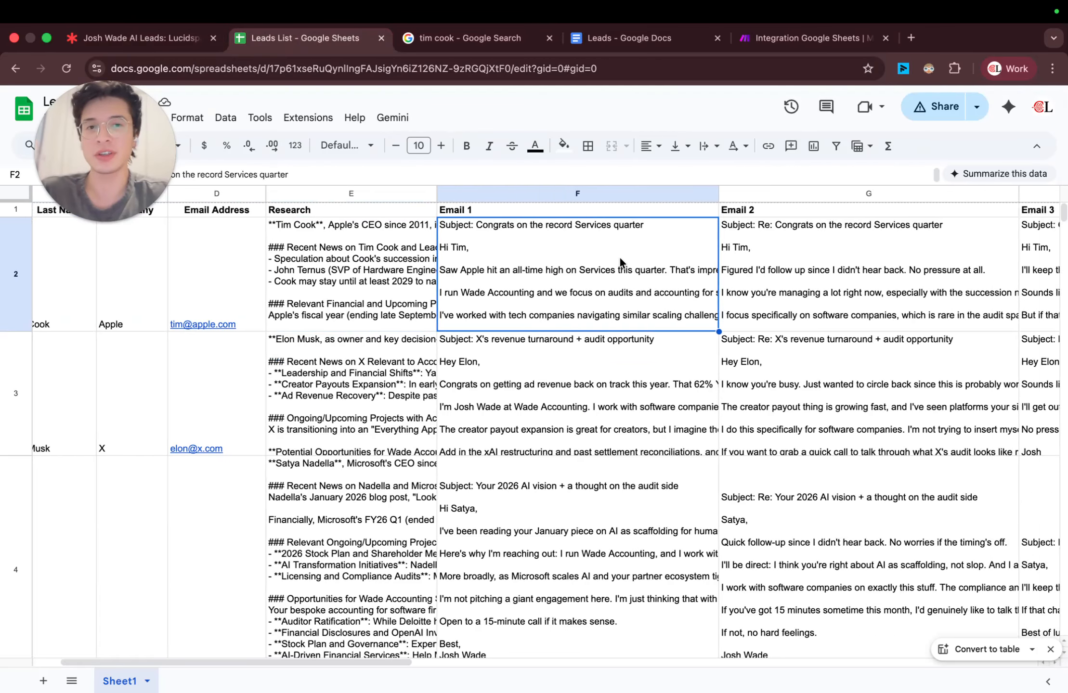
scroll(620, 258, right, 3)
click(655, 247)
scroll(655, 247, right, 3)
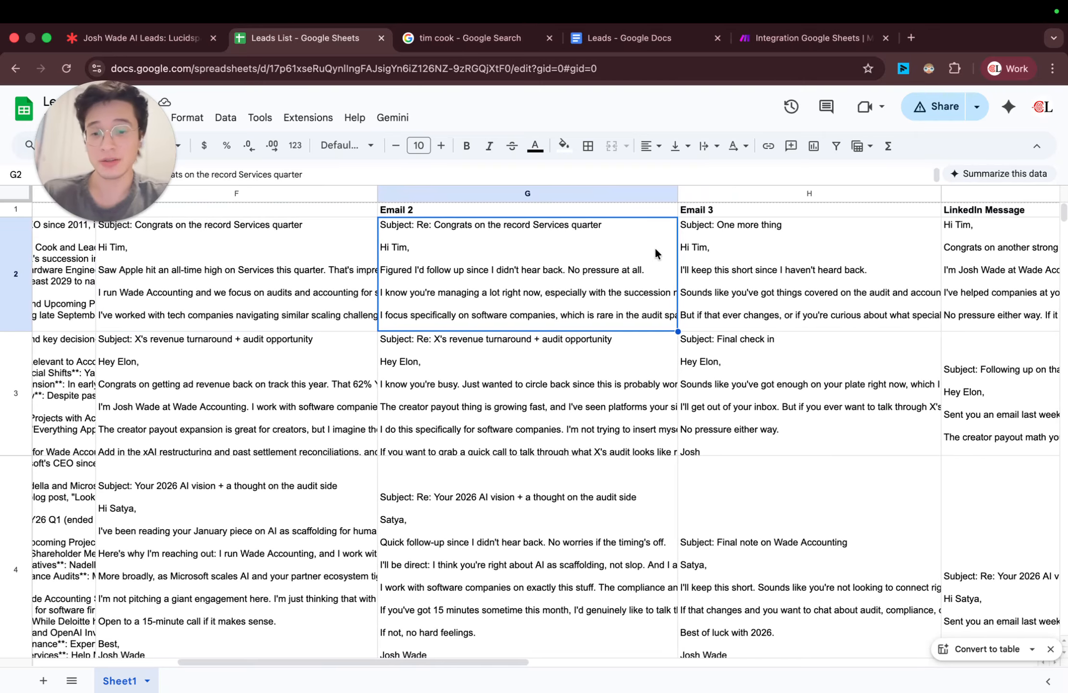
Step: Search the web for HubSpot in a new tab and open the HubSpot CRM Platform page
key(super+t)
text(hub)
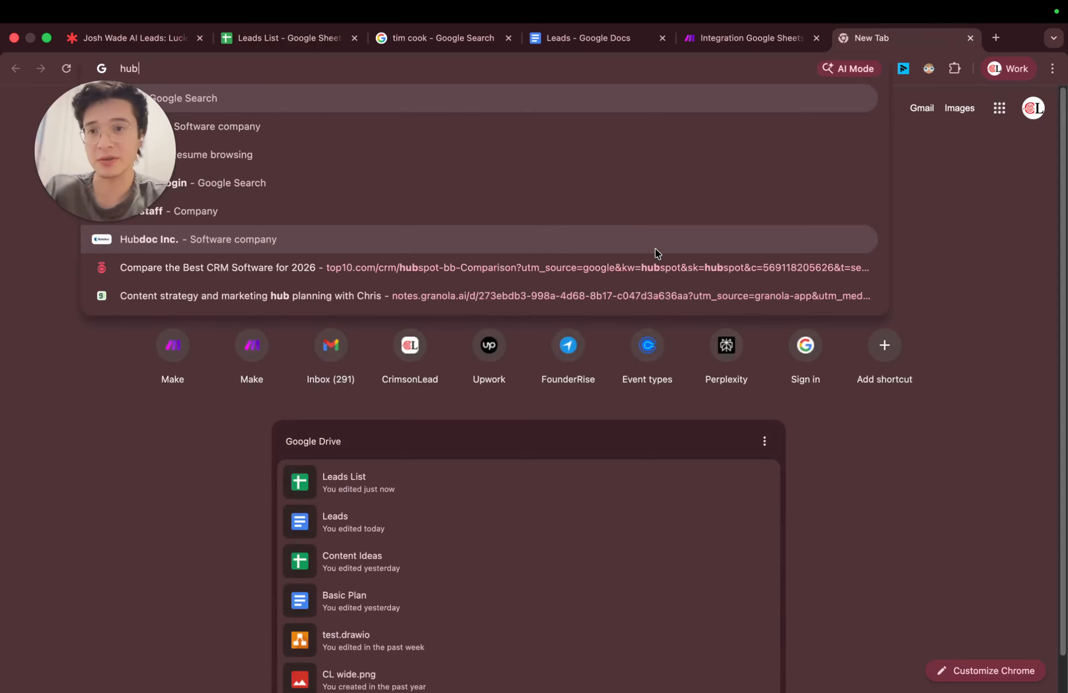
key(Return)
click(222, 299)
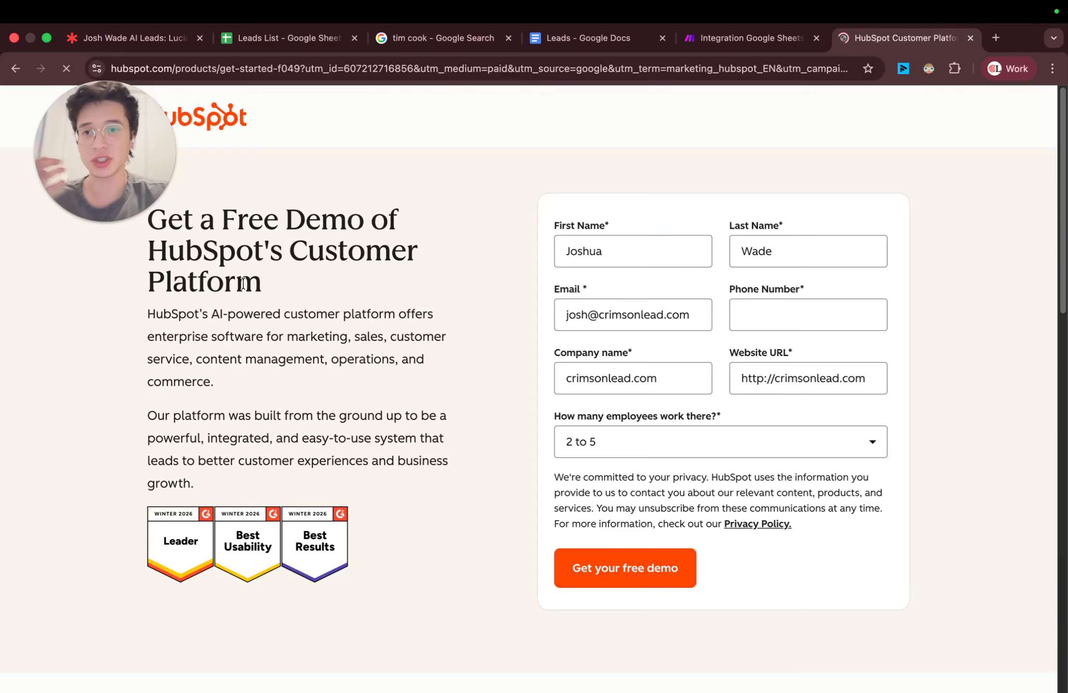
Step: Check the Apple lead's email address cell in the Leads List, and look over the HubSpot customer platform page
click(286, 37)
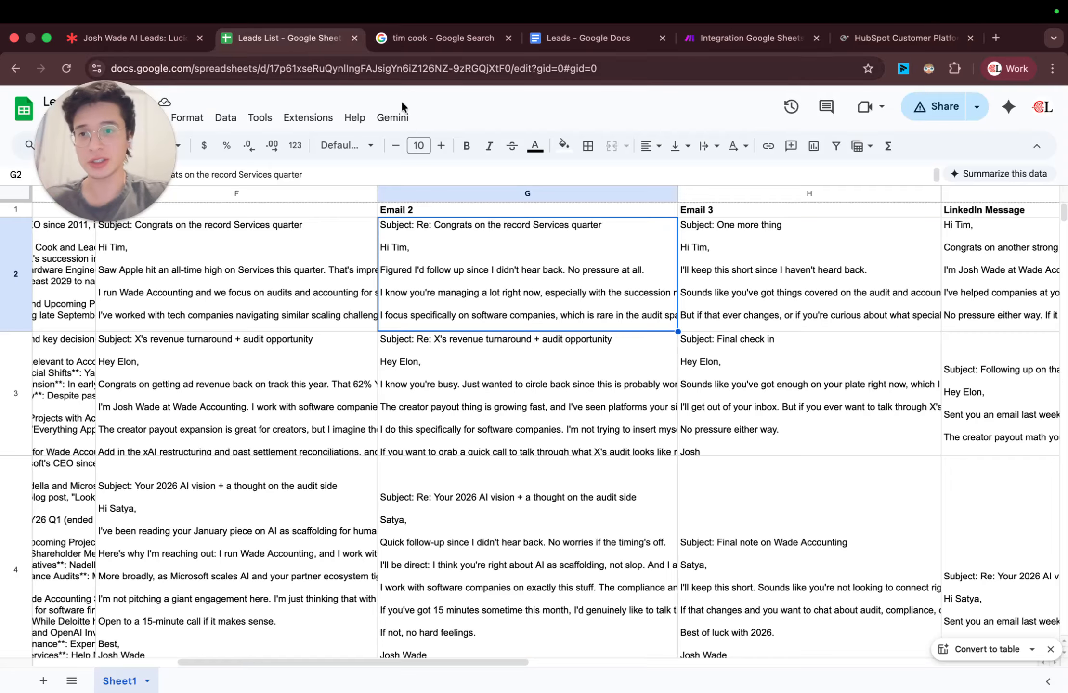
scroll(525, 270, left, 10)
click(264, 244)
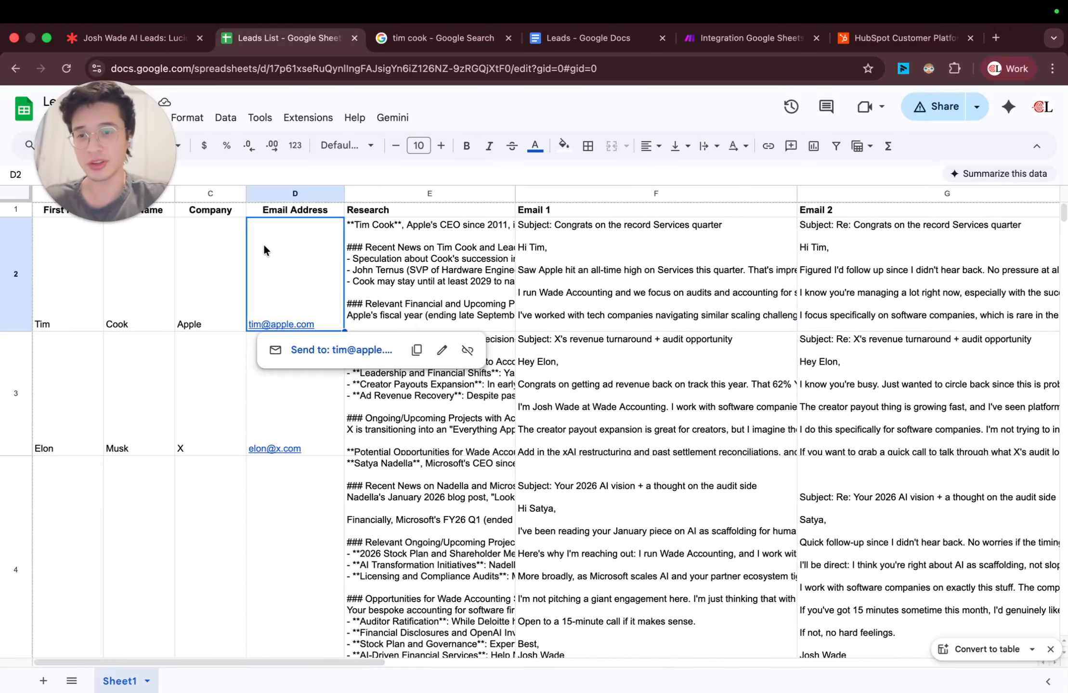
click(919, 42)
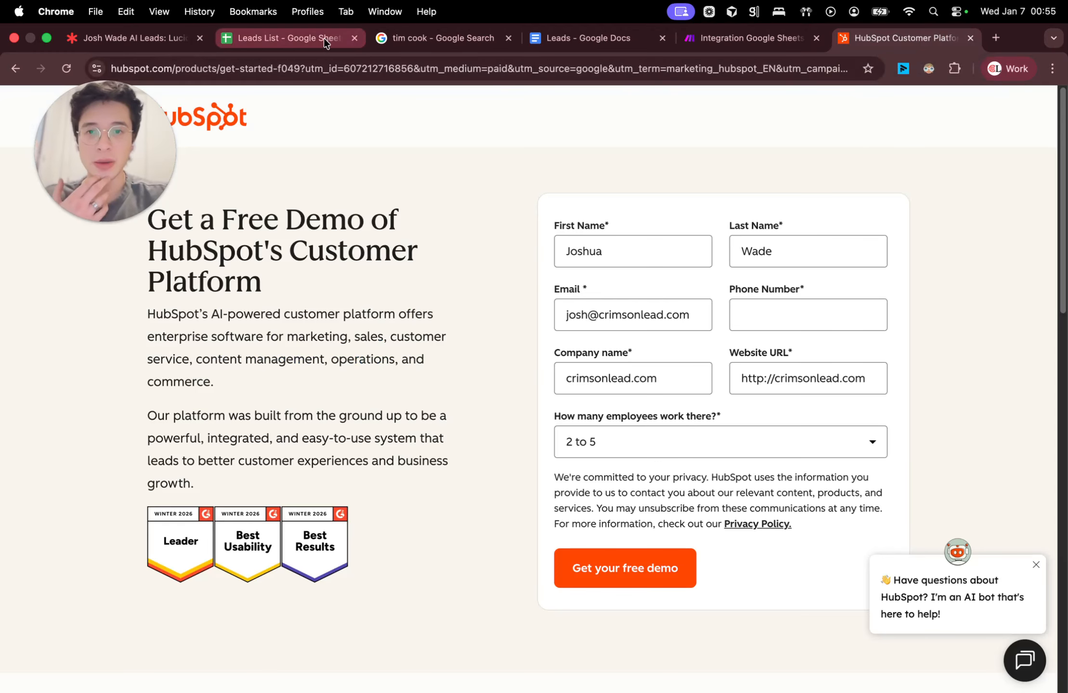
scroll(353, 276, down, 15)
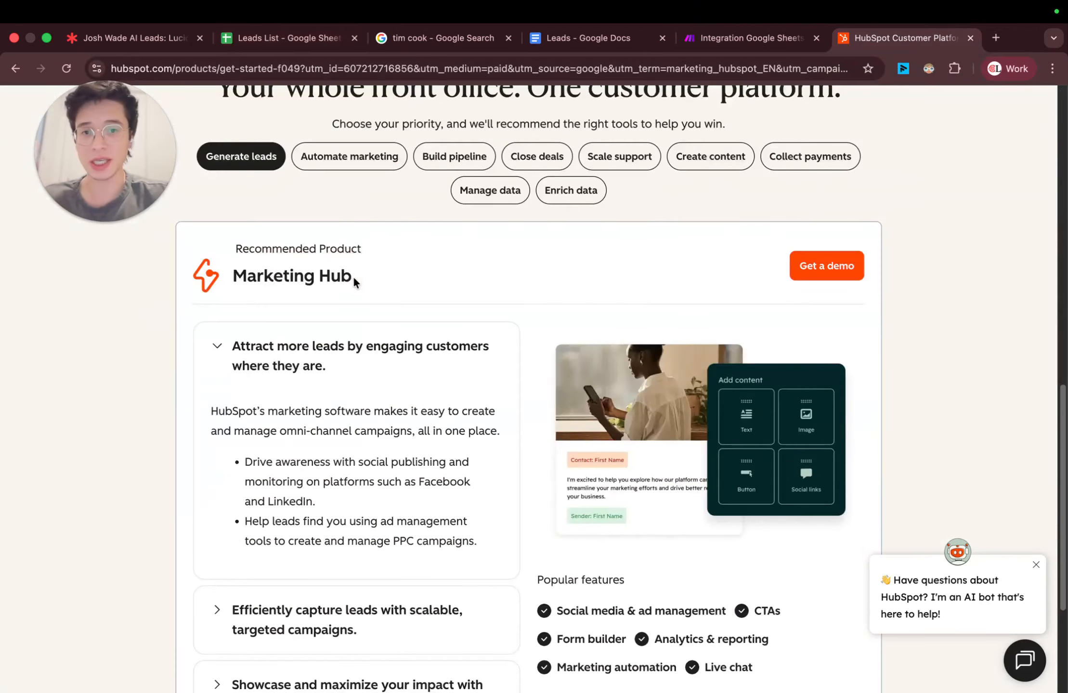
Step: Return to the Leads List sheet and look across row 2 to the columns beyond the LinkedIn message
click(287, 35)
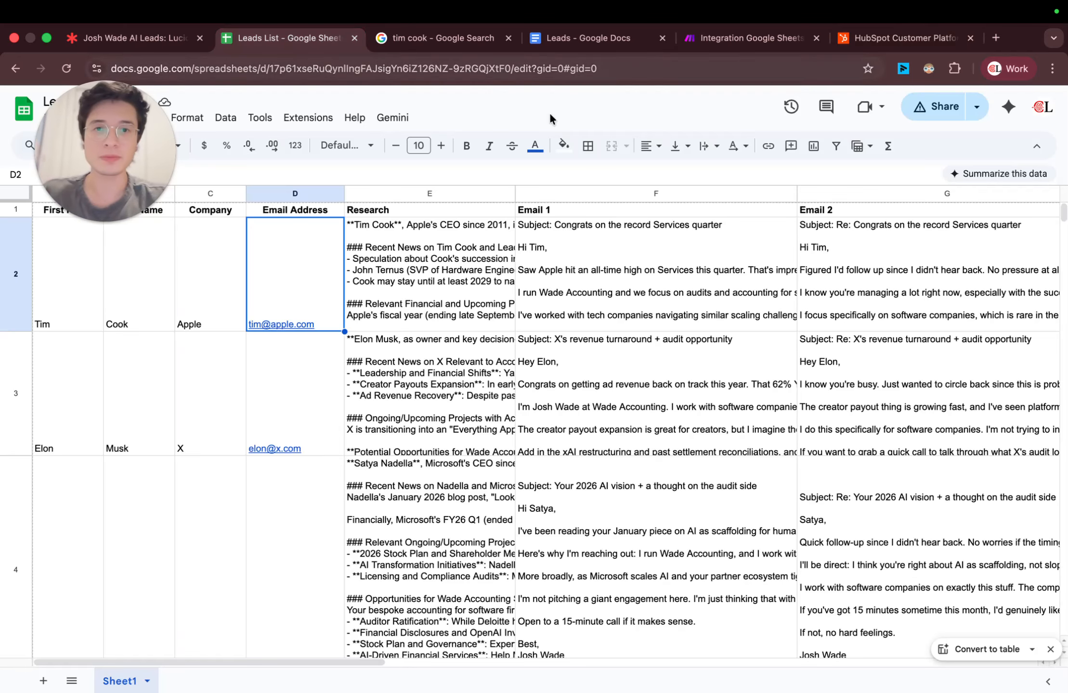
scroll(606, 233, right, 10)
scroll(606, 231, right, 5)
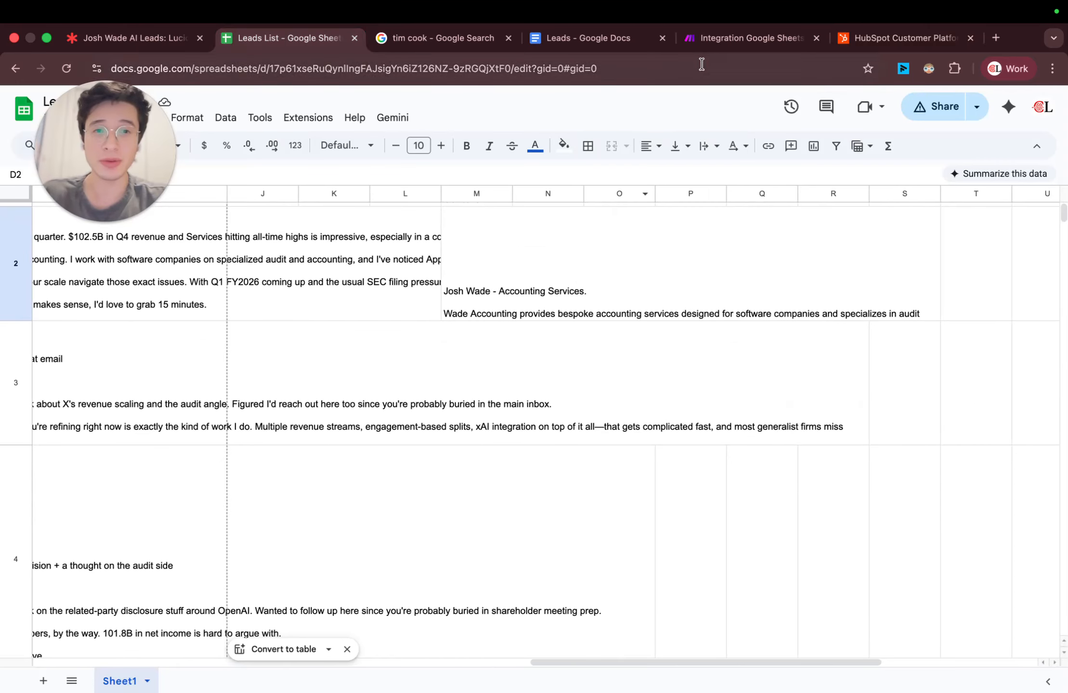
Step: Switch to the Make scenario and add a Gmail "Create a draft email" module after the final Google Sheets module
click(715, 42)
scroll(948, 370, up, 2)
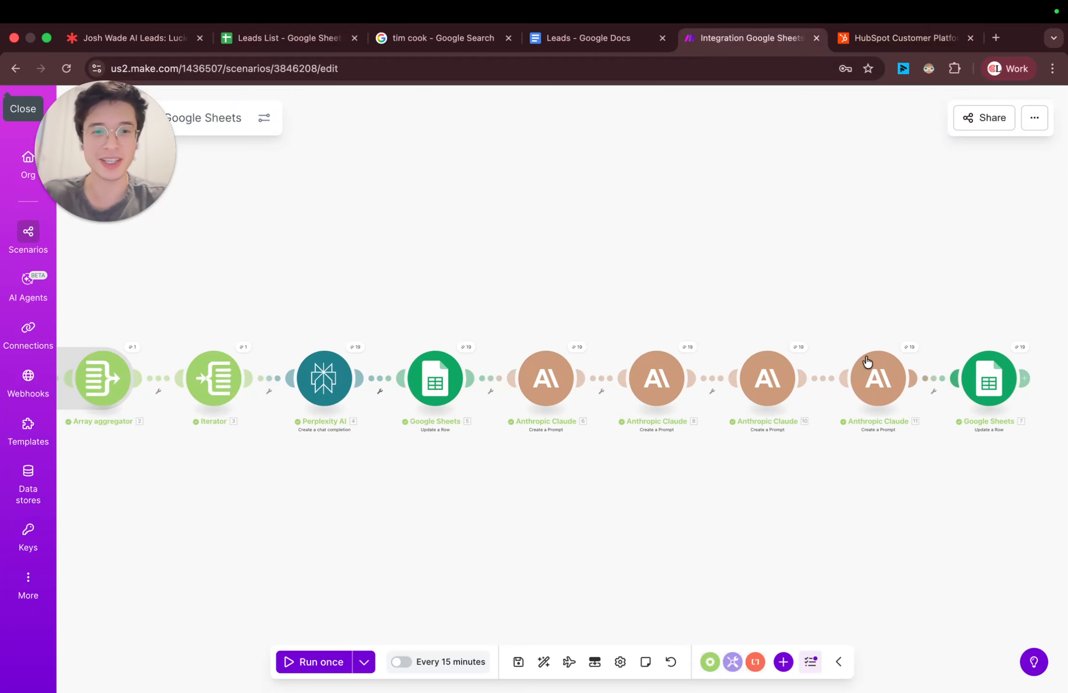
drag(826, 335, 492, 337)
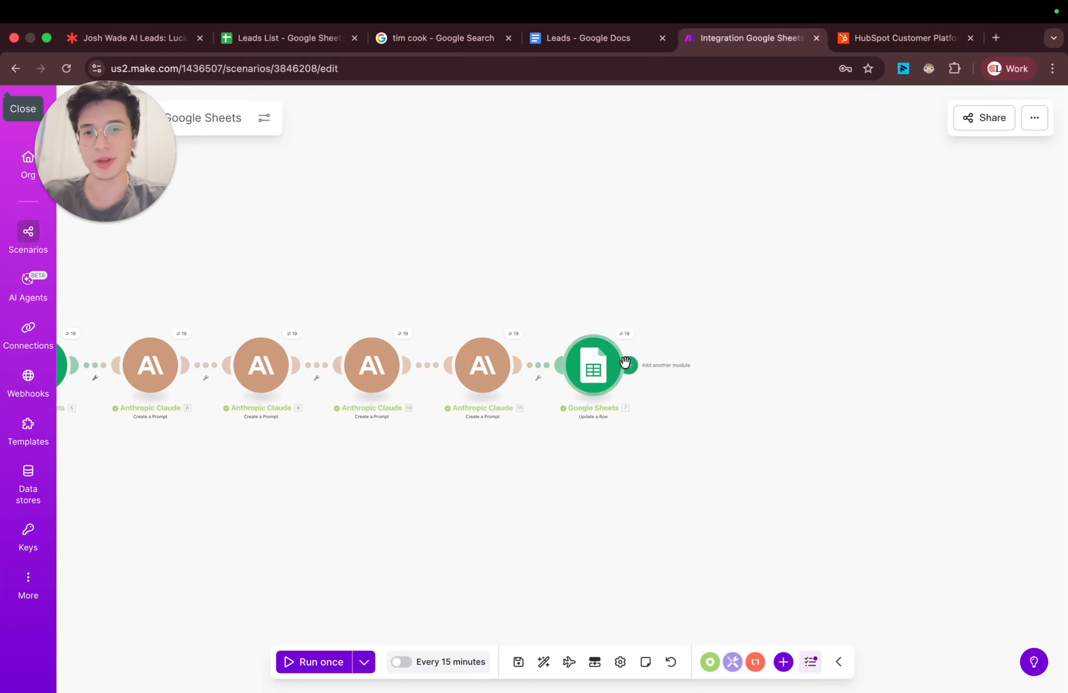
click(693, 394)
text(gma)
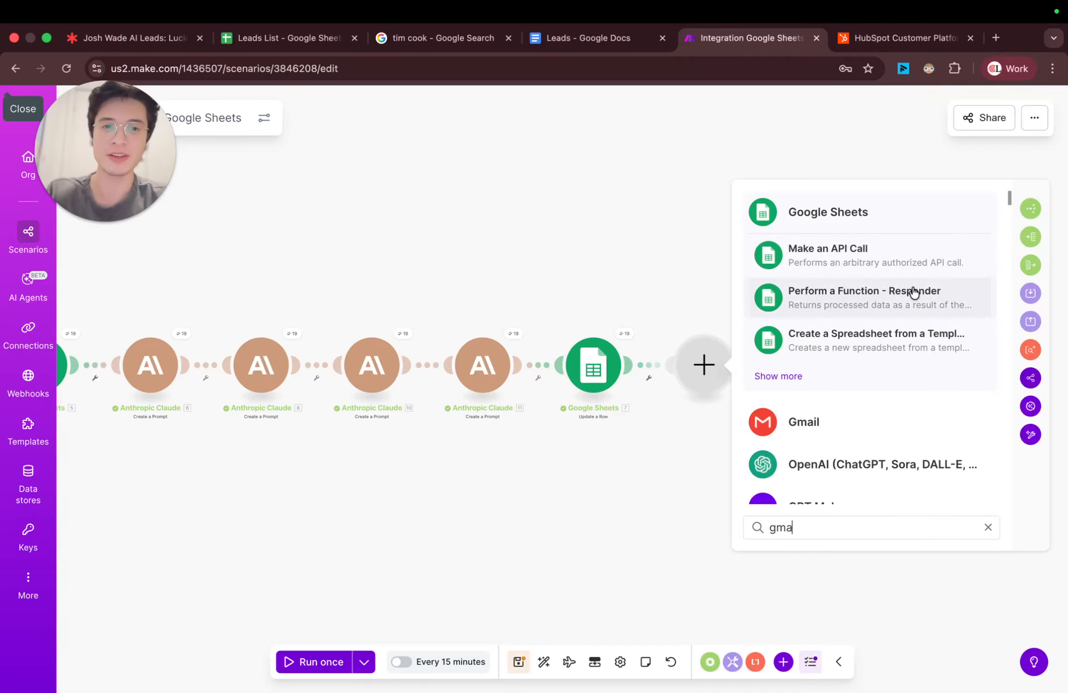
click(871, 424)
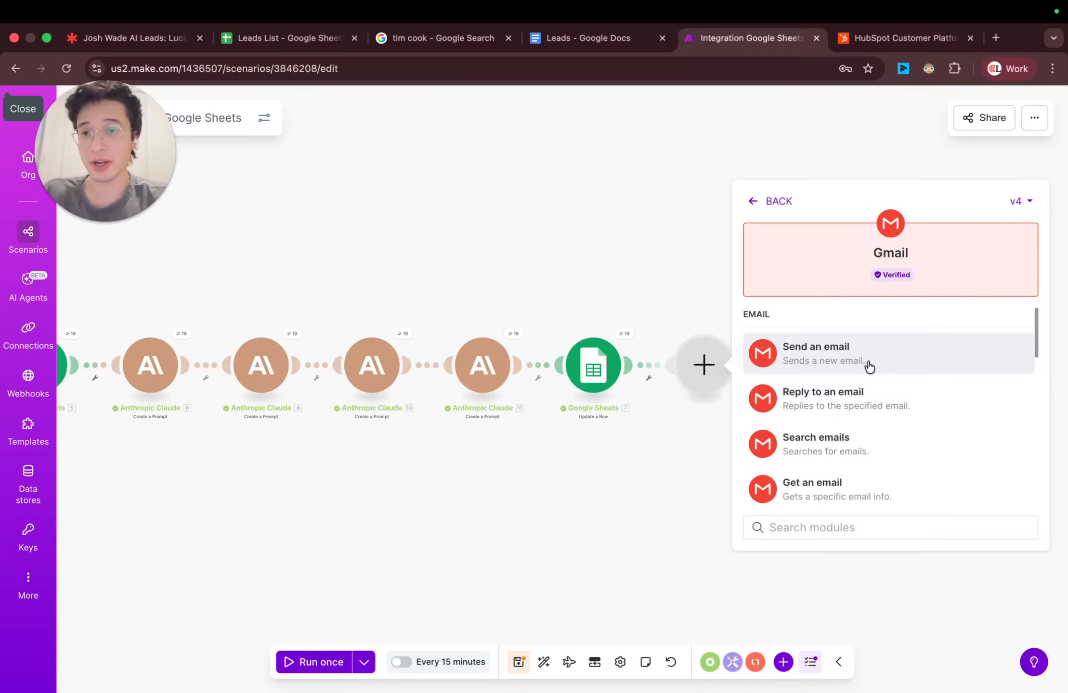
click(313, 38)
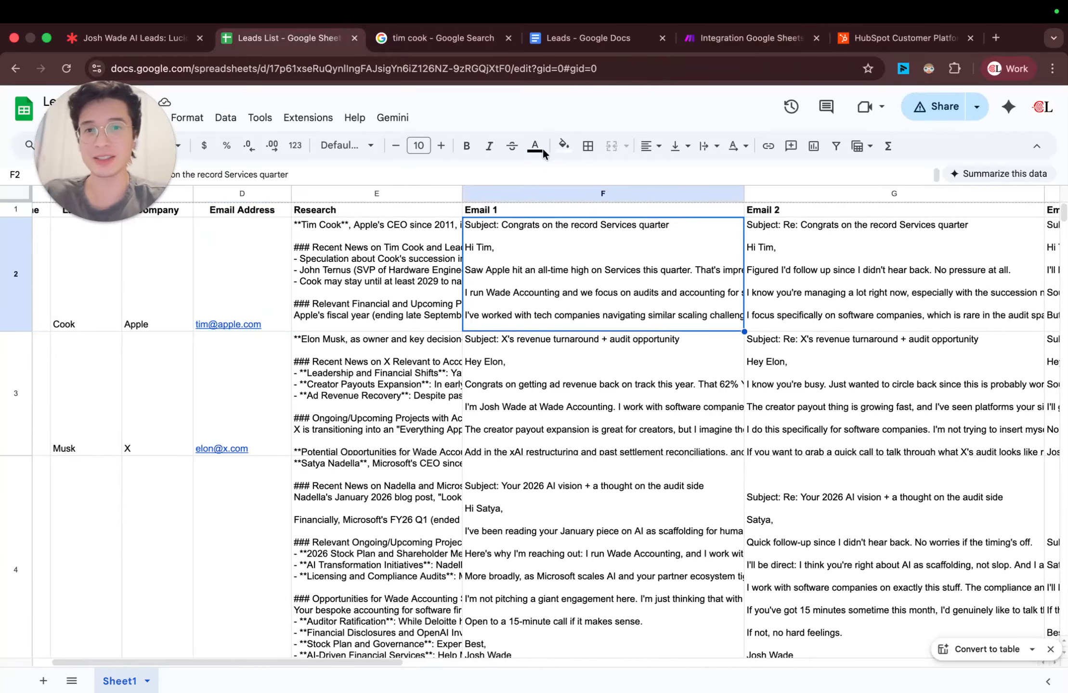
click(717, 39)
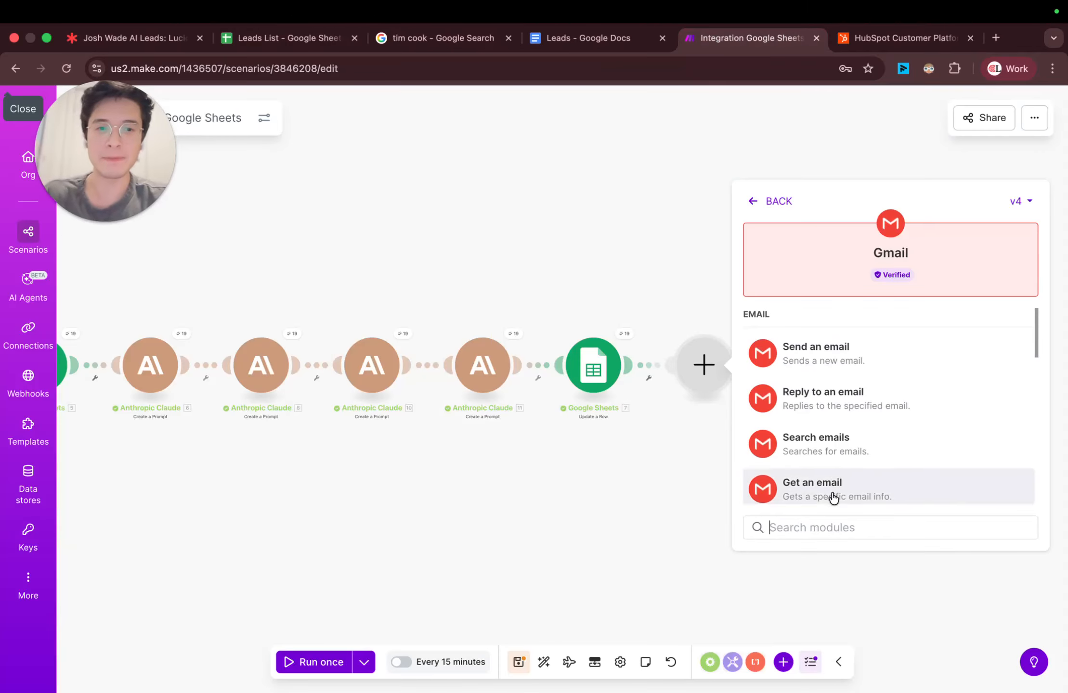
text(dra)
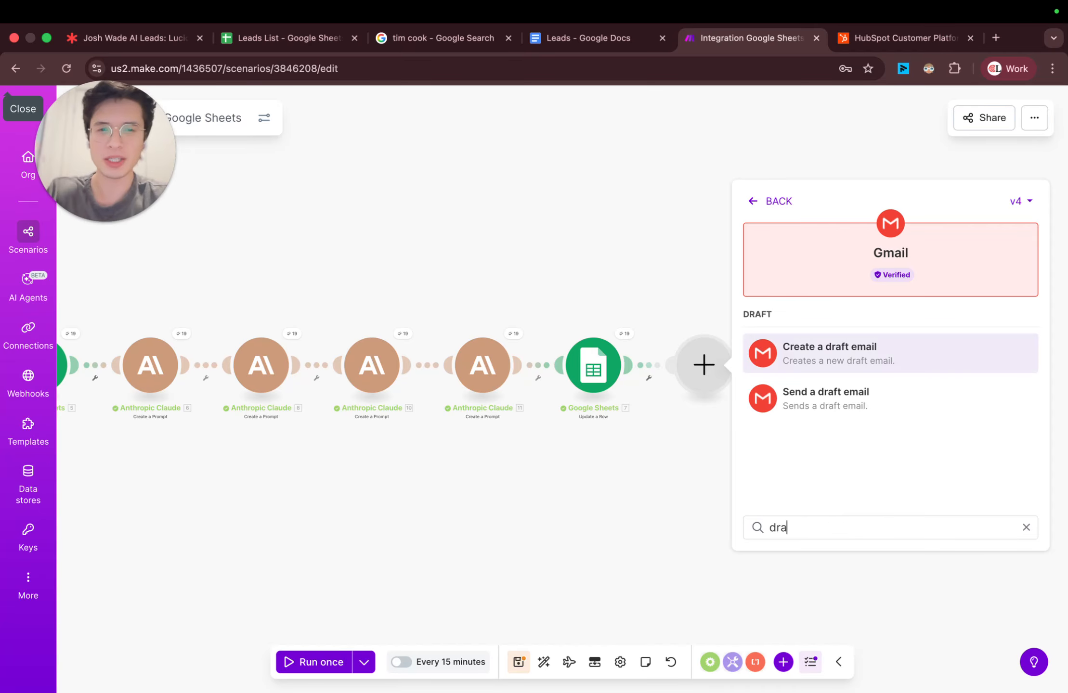
click(874, 347)
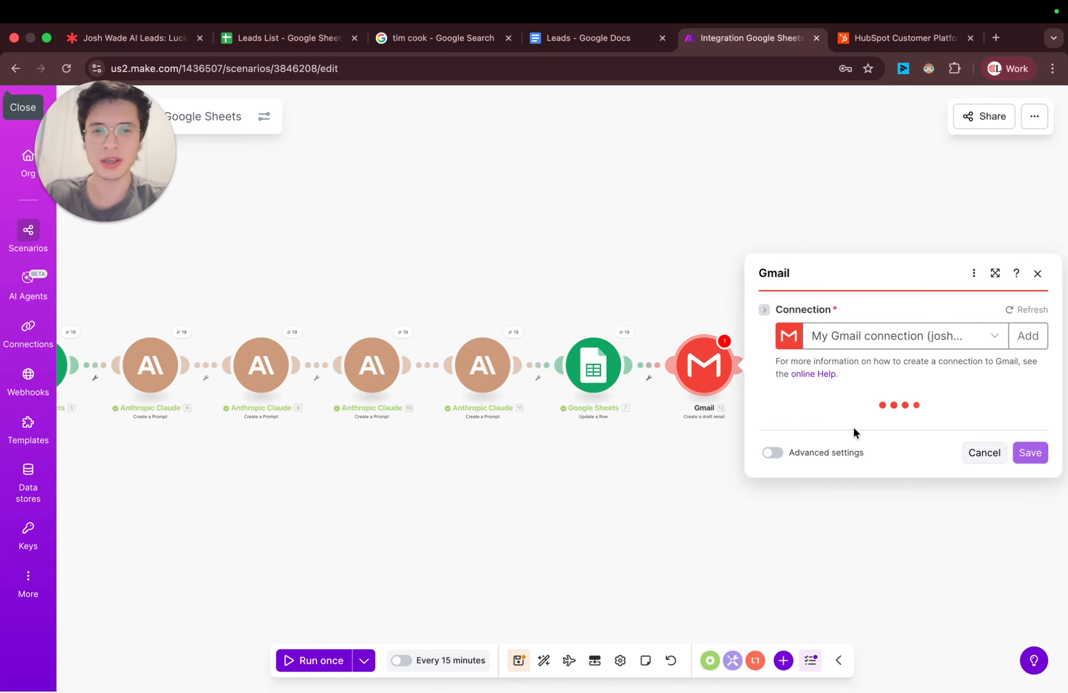
Step: Examine the values available for the Gmail draft's subject, close its settings and look over the whole scenario
click(843, 328)
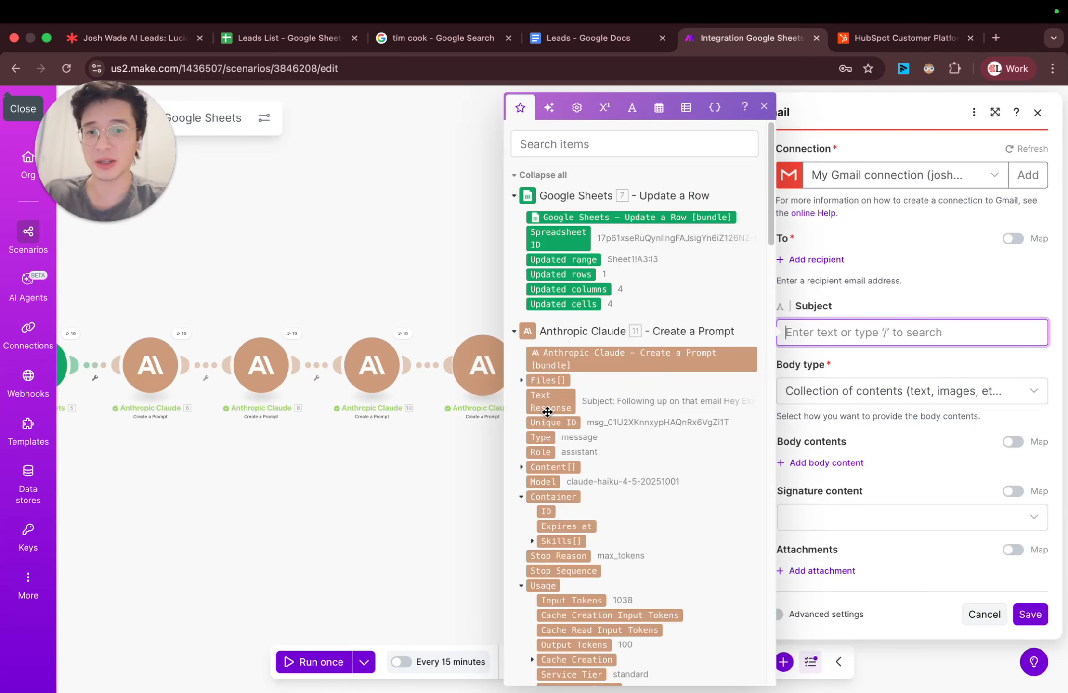
click(457, 252)
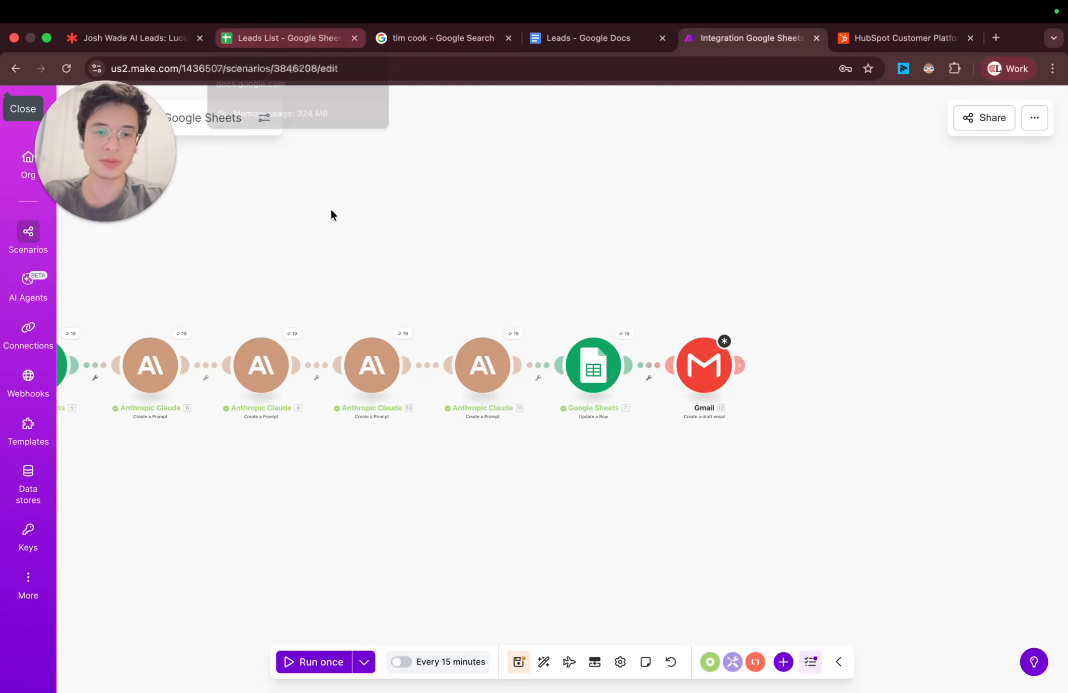
scroll(330, 208, down, 5)
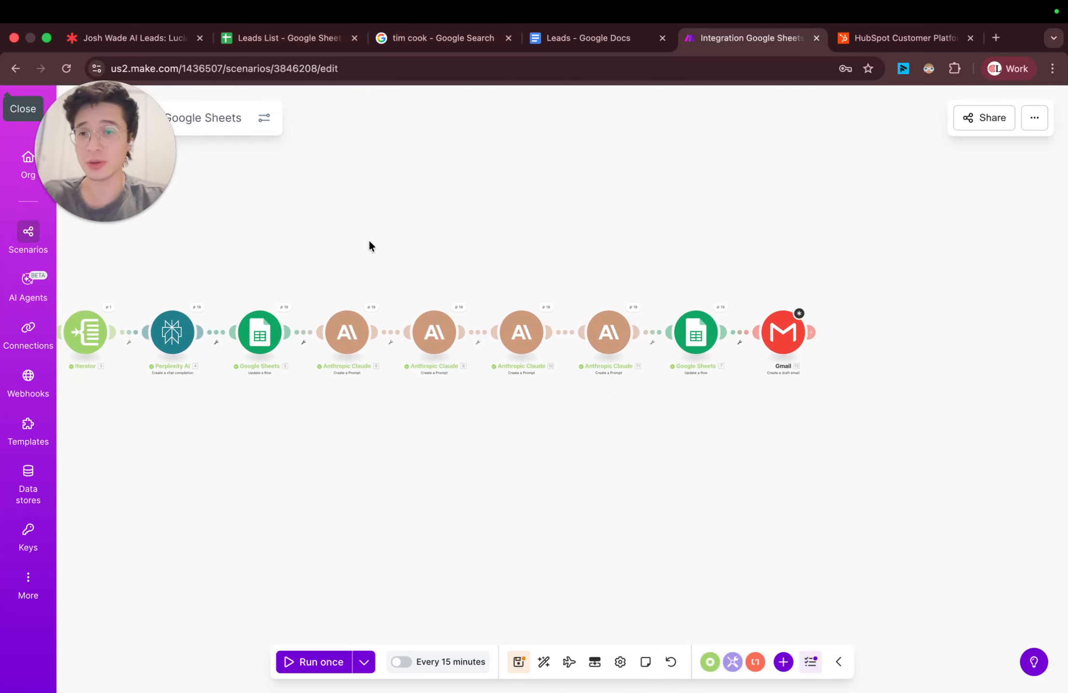
drag(369, 245, 542, 250)
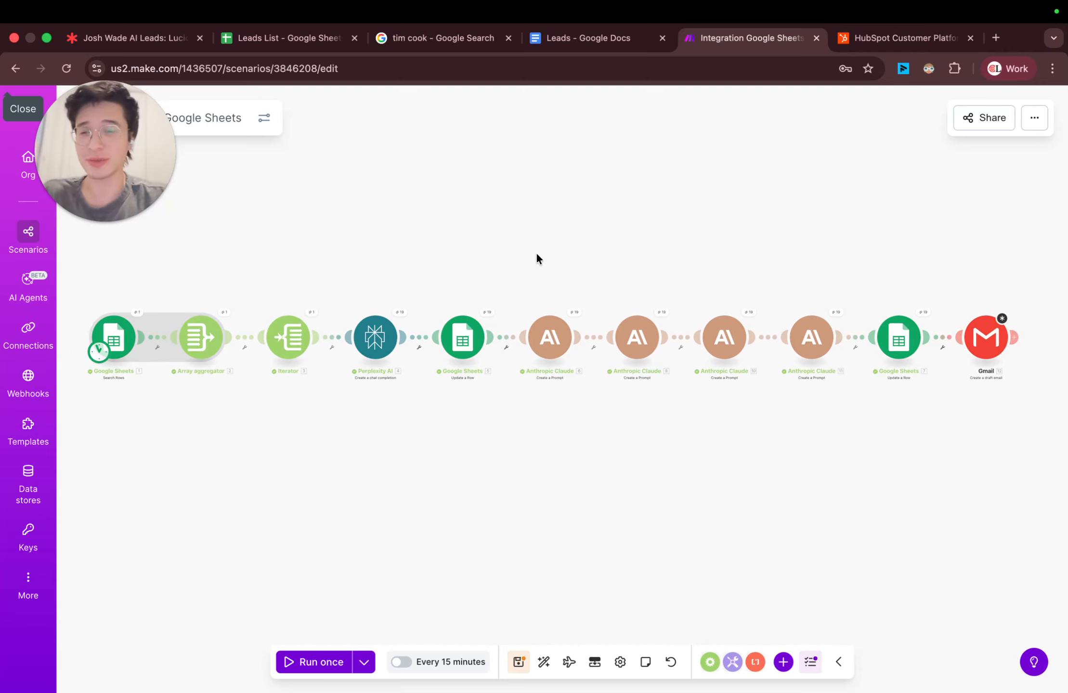